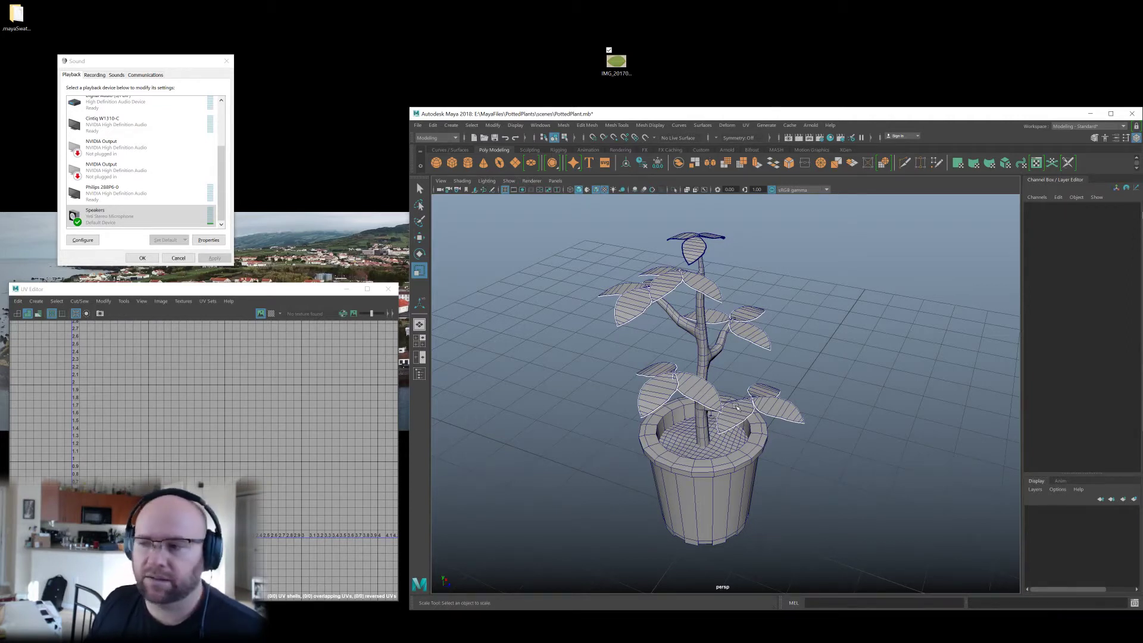
Close the Sound settings window and maximize the modeling window showing the potted plant.
{"action": "scroll", "coordinate": [737, 407], "scroll_direction": "up", "scroll_amount": 2}
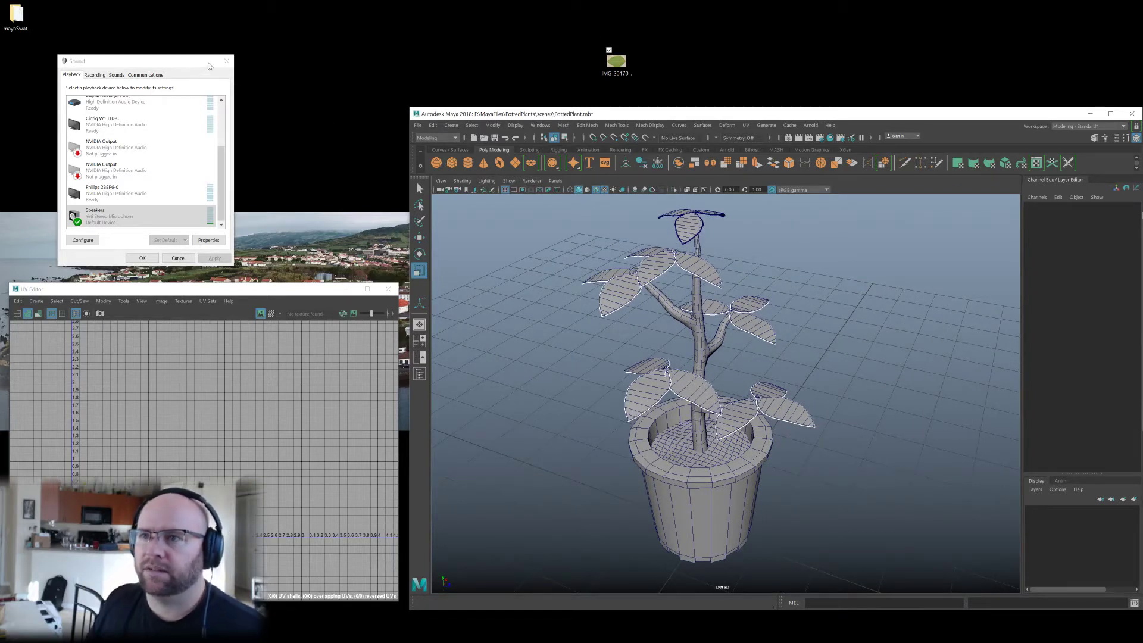
{"action": "left_click", "coordinate": [226, 62]}
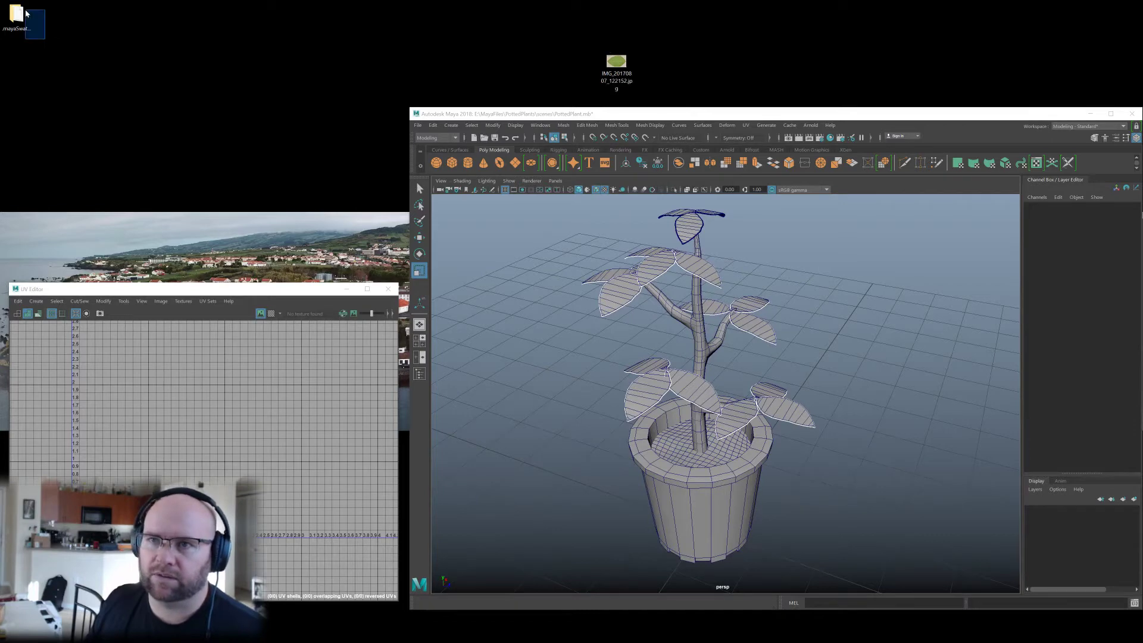
{"action": "left_click_drag", "start_coordinate": [56, 51], "coordinate": [8, 6]}
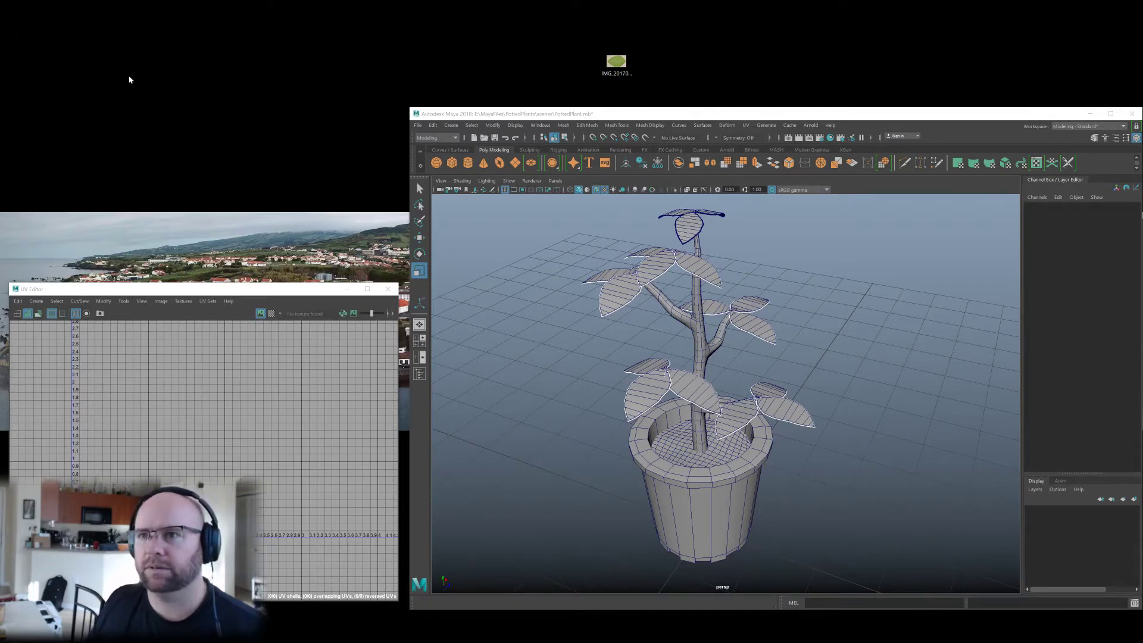
{"action": "left_click", "coordinate": [1110, 113]}
{"action": "left_click_drag", "start_coordinate": [497, 234], "coordinate": [678, 281], "text": "alt"}
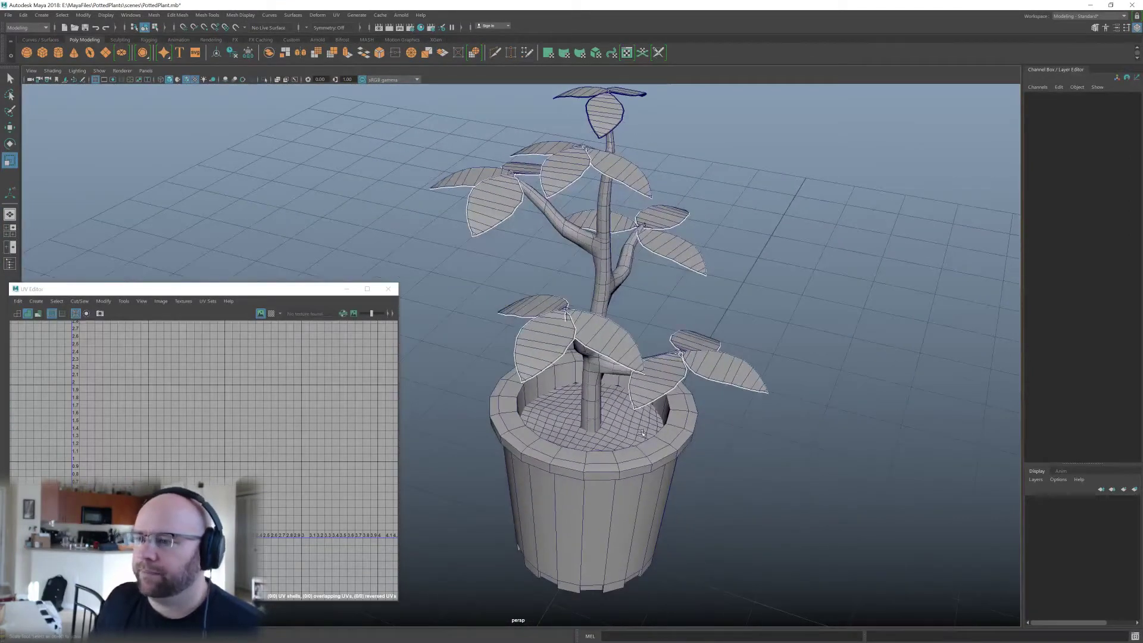
Select the pot and isolate it in the viewport so the plant and soil are hidden.
{"action": "left_click_drag", "start_coordinate": [643, 432], "coordinate": [628, 494], "text": "alt"}
{"action": "left_click", "coordinate": [627, 494]}
{"action": "scroll", "coordinate": [619, 464], "scroll_direction": "up", "scroll_amount": 3}
{"action": "left_click_drag", "start_coordinate": [612, 437], "coordinate": [623, 465], "text": "alt"}
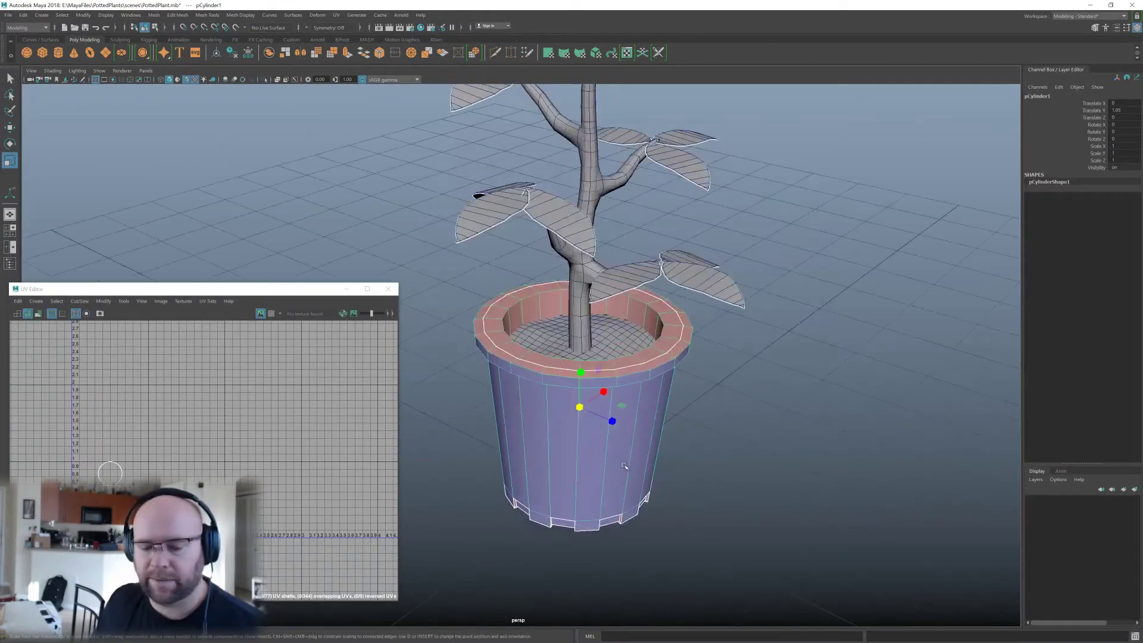
{"action": "key", "text": "w"}
{"action": "left_click_drag", "start_coordinate": [482, 397], "coordinate": [616, 337], "text": "alt"}
{"action": "key", "text": "ctrl+1"}
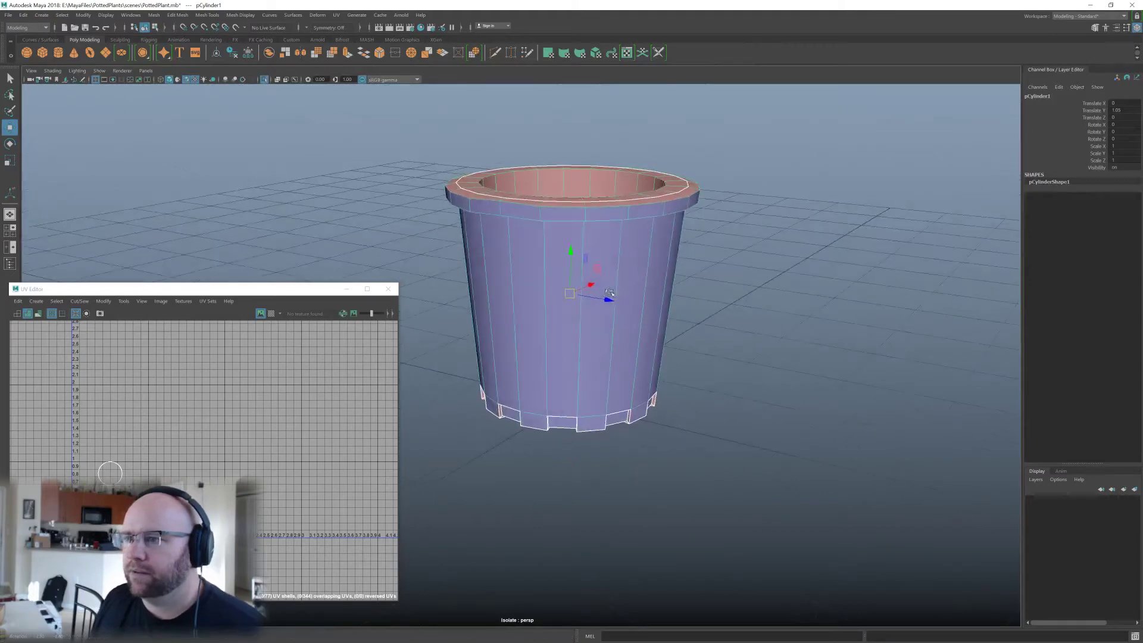
{"action": "key", "text": "F11"}
{"action": "left_click", "coordinate": [553, 256]}
{"action": "left_click_drag", "start_coordinate": [553, 256], "coordinate": [532, 288], "text": "alt"}
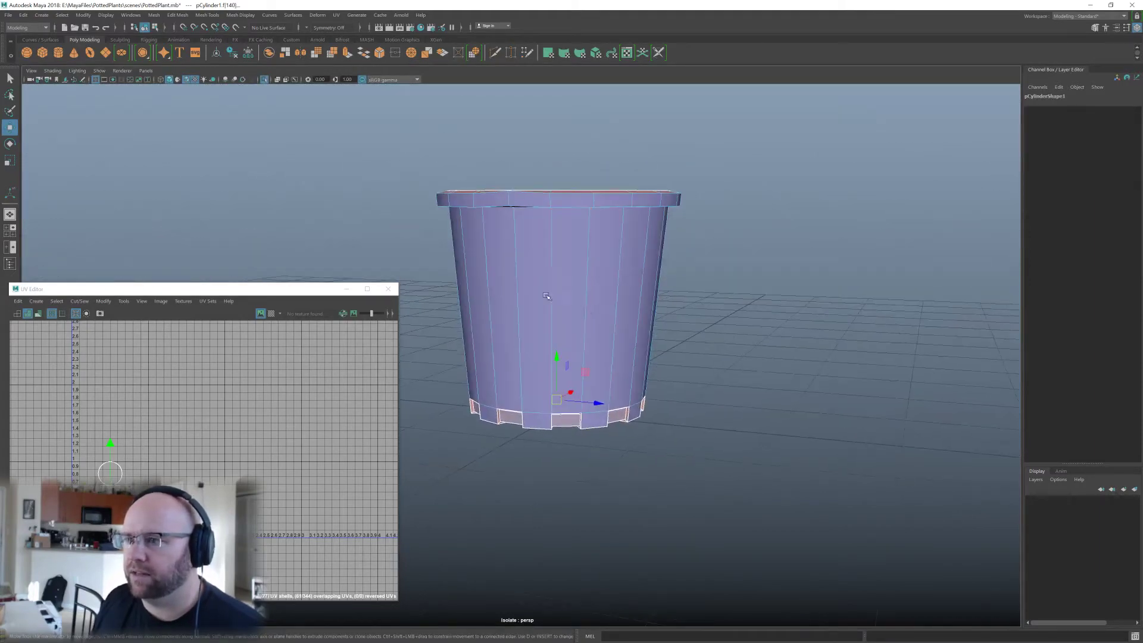
{"action": "double_click", "coordinate": [568, 289], "text": "shift"}
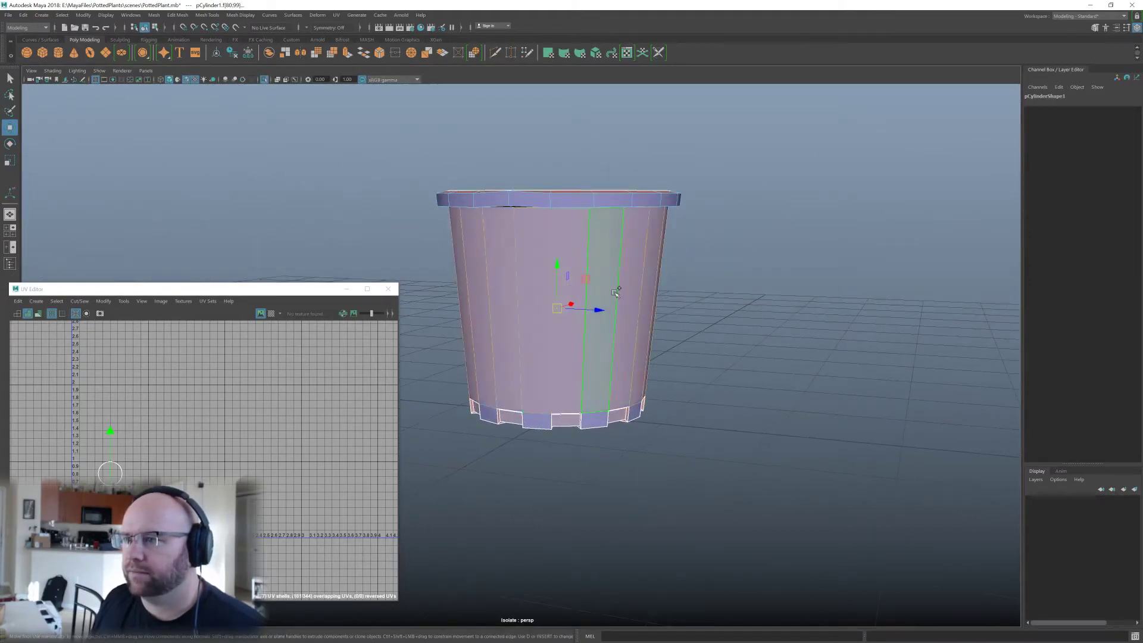
{"action": "left_click_drag", "start_coordinate": [636, 292], "coordinate": [620, 323], "text": "alt"}
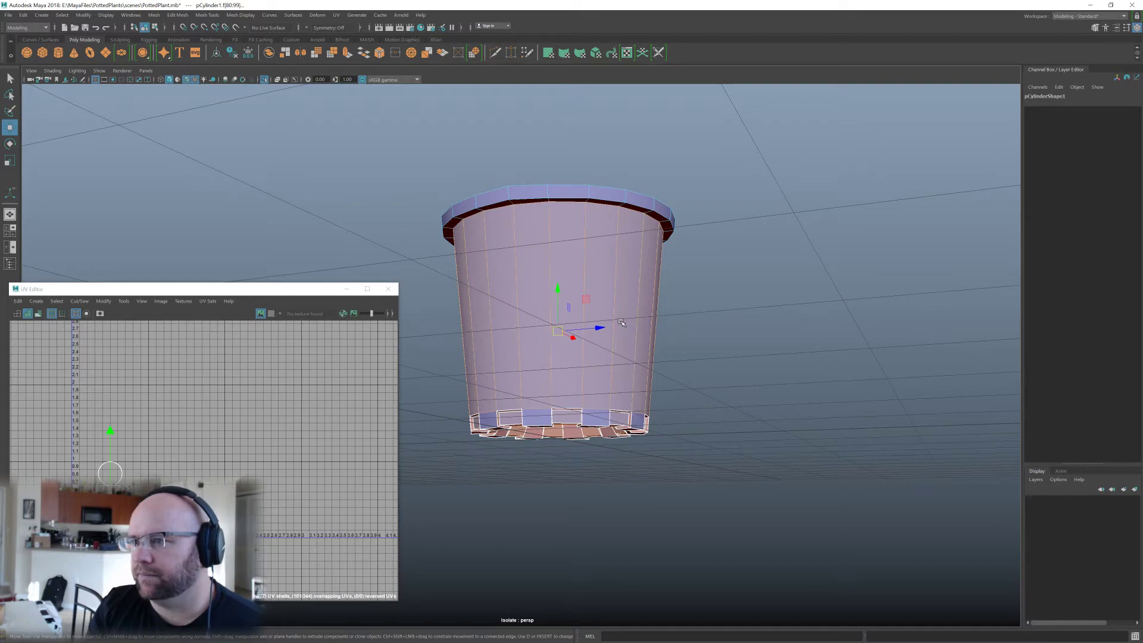
{"action": "left_click_drag", "start_coordinate": [618, 229], "coordinate": [579, 287], "text": "alt"}
{"action": "scroll", "coordinate": [577, 286], "scroll_direction": "down", "scroll_amount": 1}
Apply a cylindrical UV projection to the whole pot in object mode.
{"action": "right_click_drag", "start_coordinate": [577, 286], "coordinate": [619, 242]}
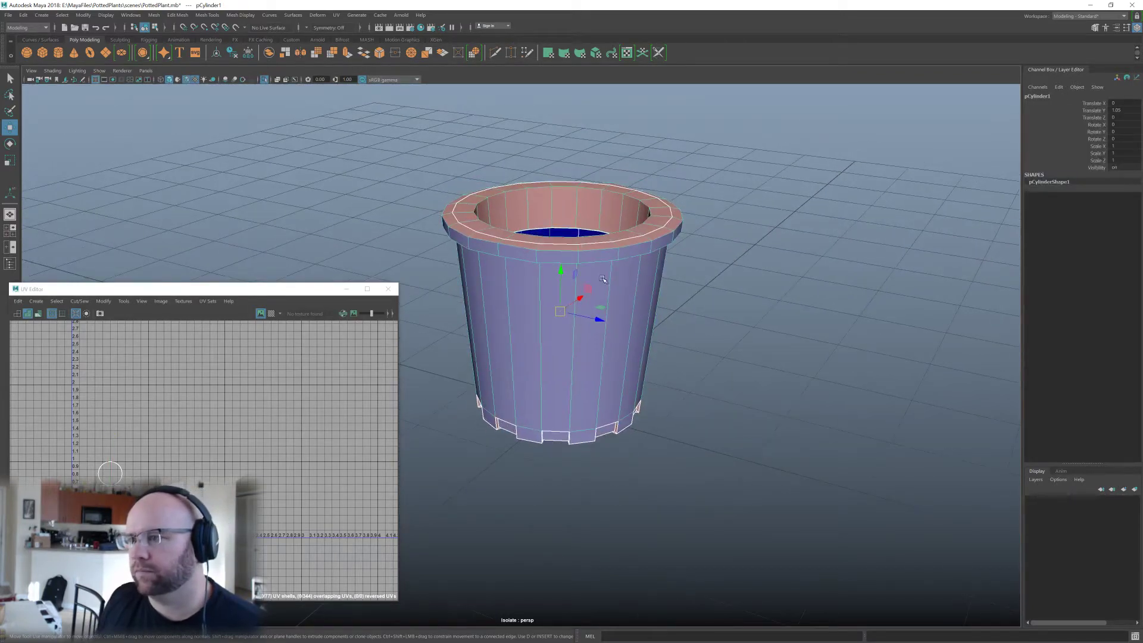
{"action": "right_click_drag", "start_coordinate": [458, 328], "coordinate": [539, 474], "text": "shift"}
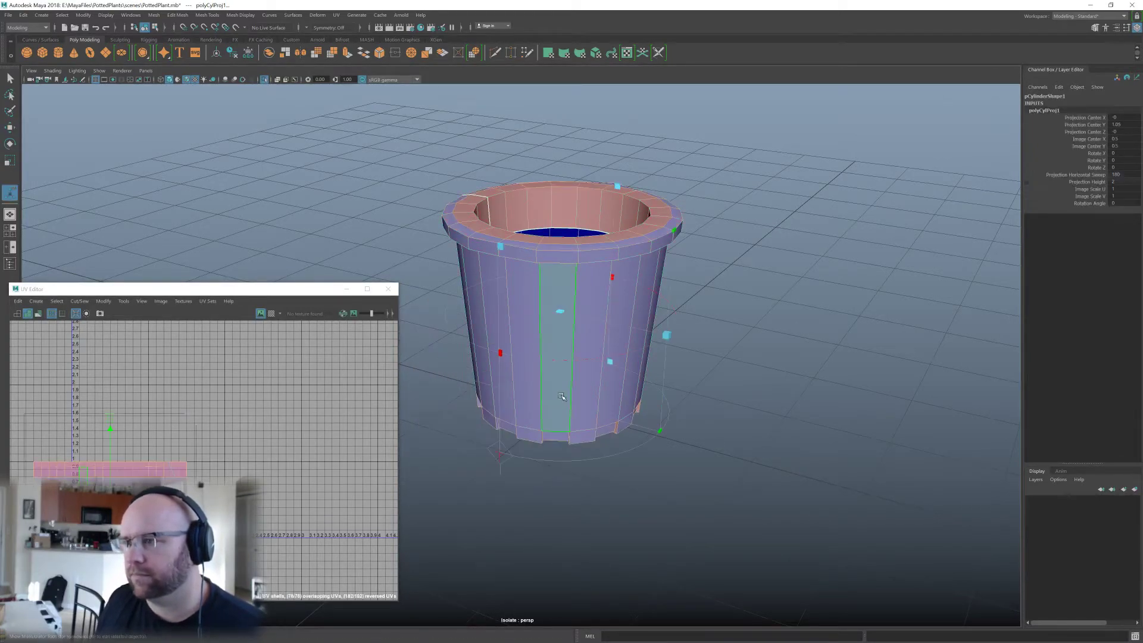
{"action": "mouse_move", "coordinate": [595, 404]}
{"action": "left_mouse_down", "text": "alt"}
{"action": "mouse_move", "coordinate": [622, 310]}
{"action": "mouse_move", "coordinate": [576, 379]}
{"action": "mouse_move", "coordinate": [599, 372]}
{"action": "mouse_move", "coordinate": [581, 398]}
{"action": "left_mouse_up", "text": "alt"}
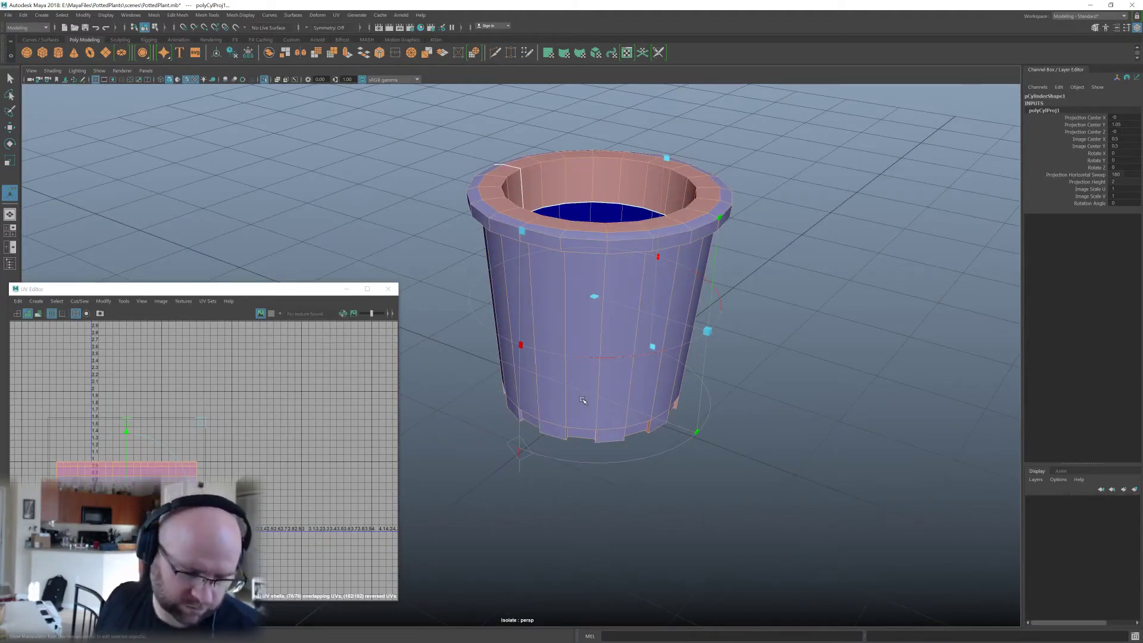
{"action": "left_click_drag", "start_coordinate": [591, 374], "coordinate": [609, 394], "text": "alt"}
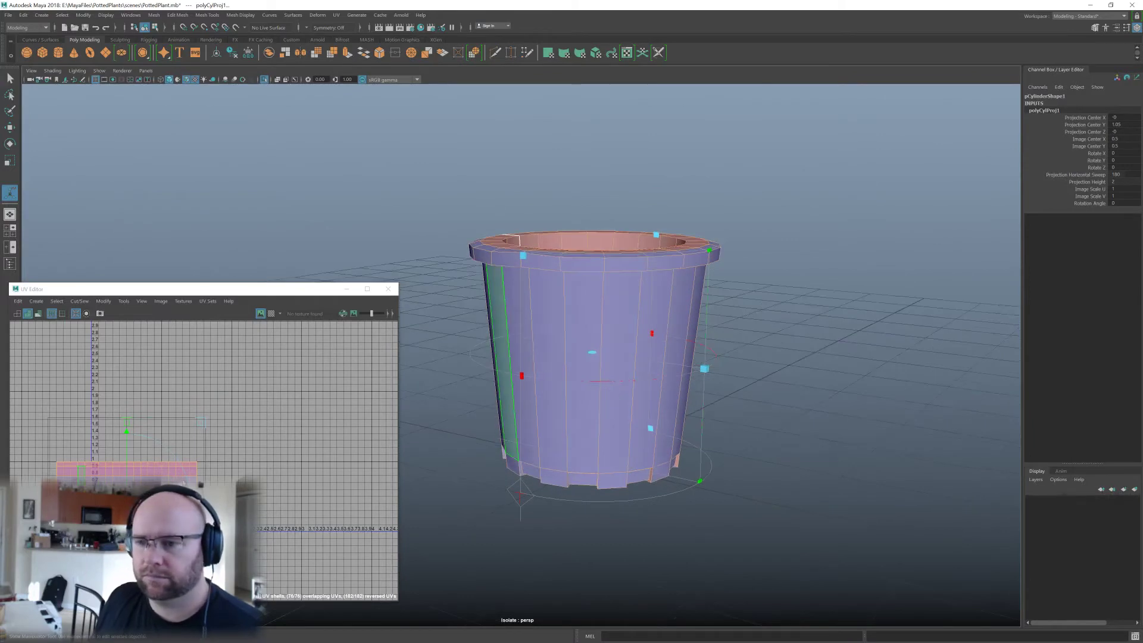
Cut the UVs along the outer top edge loop of the pot's rim.
{"action": "key", "text": "q"}
{"action": "left_click_drag", "start_coordinate": [571, 286], "coordinate": [572, 309], "text": "alt"}
{"action": "right_click_drag", "start_coordinate": [572, 308], "coordinate": [574, 275]}
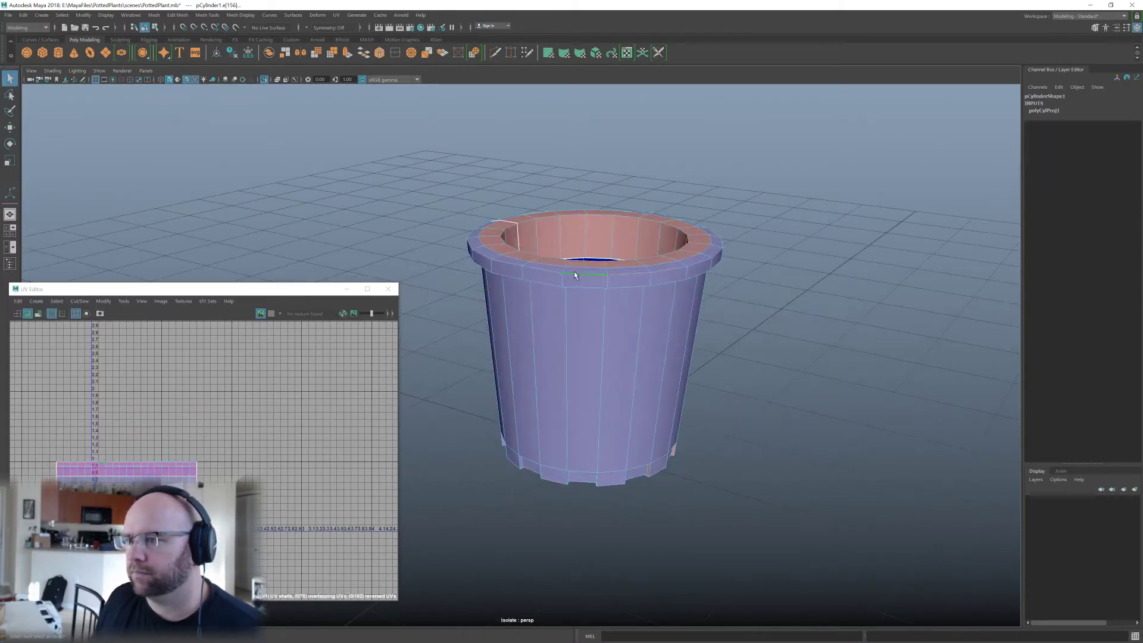
{"action": "right_click_drag", "start_coordinate": [254, 373], "coordinate": [219, 392], "text": "shift"}
{"action": "key", "text": "r"}
{"action": "left_click_drag", "start_coordinate": [587, 288], "coordinate": [497, 318], "text": "alt"}
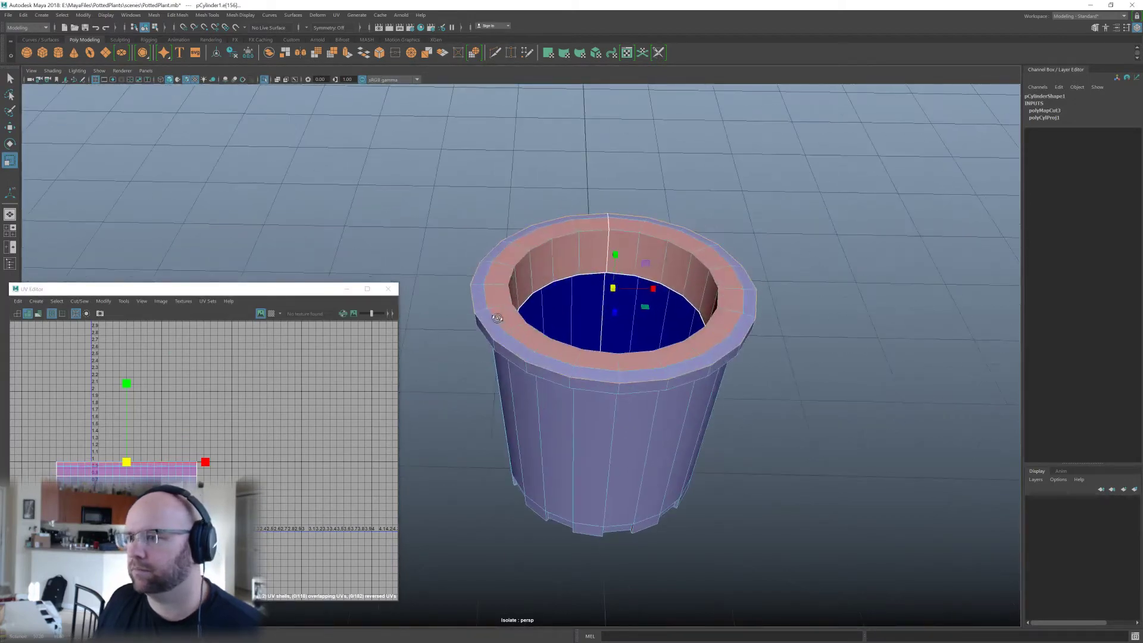
Return to object mode and examine the highlighted texture borders around the pot's rim and inner wall.
{"action": "right_click_drag", "start_coordinate": [510, 317], "coordinate": [500, 523], "text": "shift"}
{"action": "right_click_drag", "start_coordinate": [658, 405], "coordinate": [735, 324]}
{"action": "left_click", "coordinate": [607, 354]}
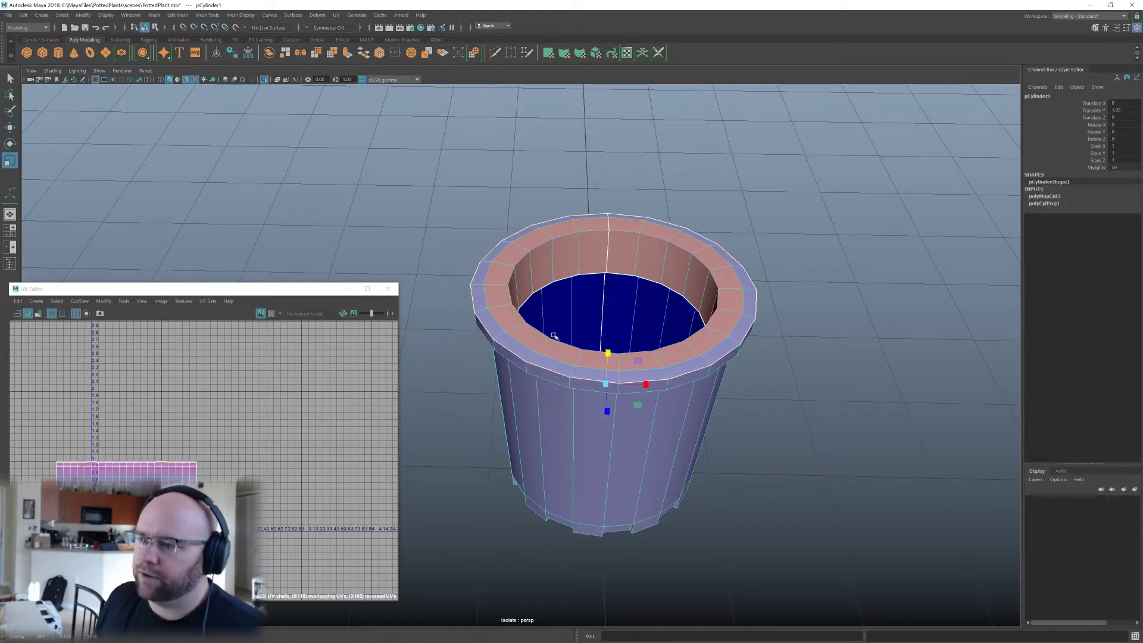
{"action": "left_click_drag", "start_coordinate": [553, 336], "coordinate": [565, 336], "text": "alt"}
{"action": "right_click_drag", "start_coordinate": [565, 336], "coordinate": [664, 577], "text": "shift"}
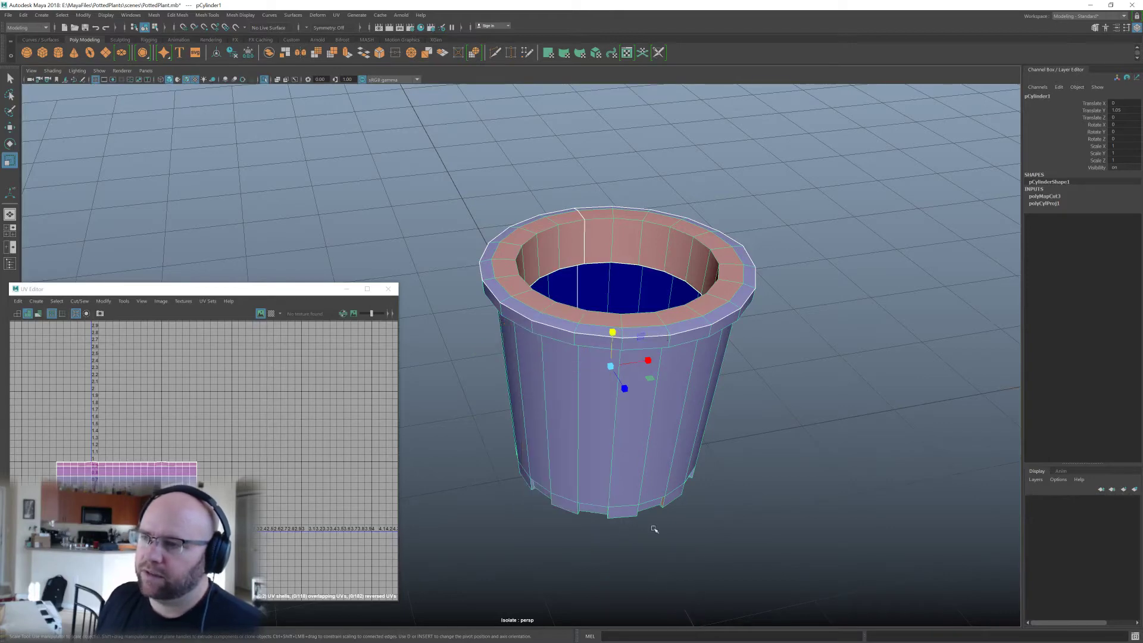
{"action": "left_click", "coordinate": [727, 368]}
{"action": "left_click", "coordinate": [602, 321]}
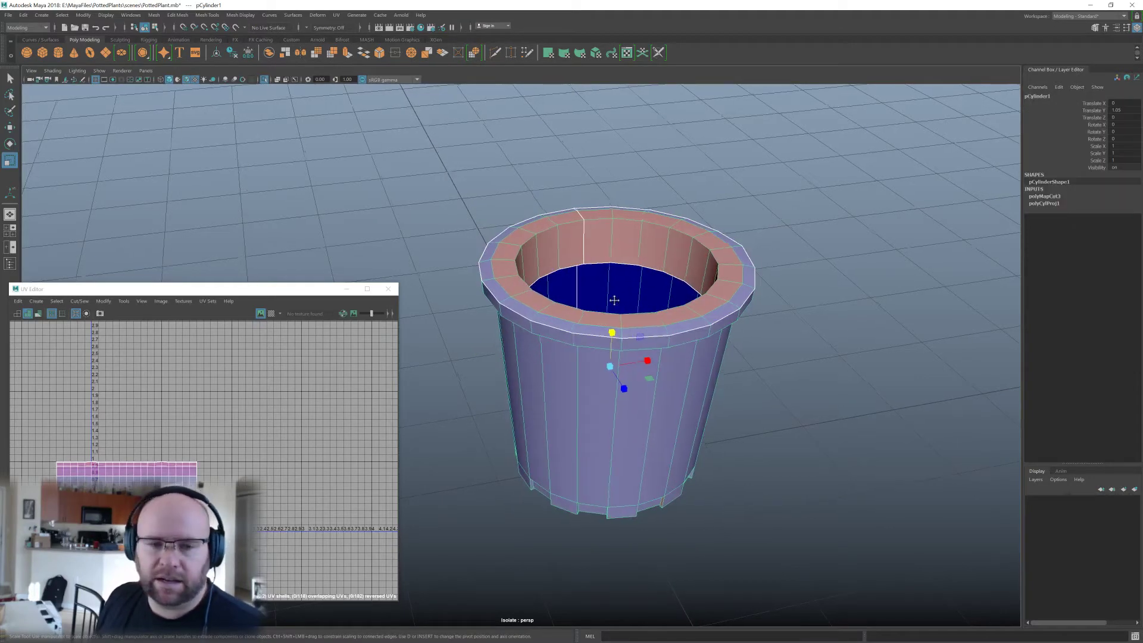
{"action": "middle_click_drag", "start_coordinate": [612, 298], "coordinate": [577, 306], "text": "alt"}
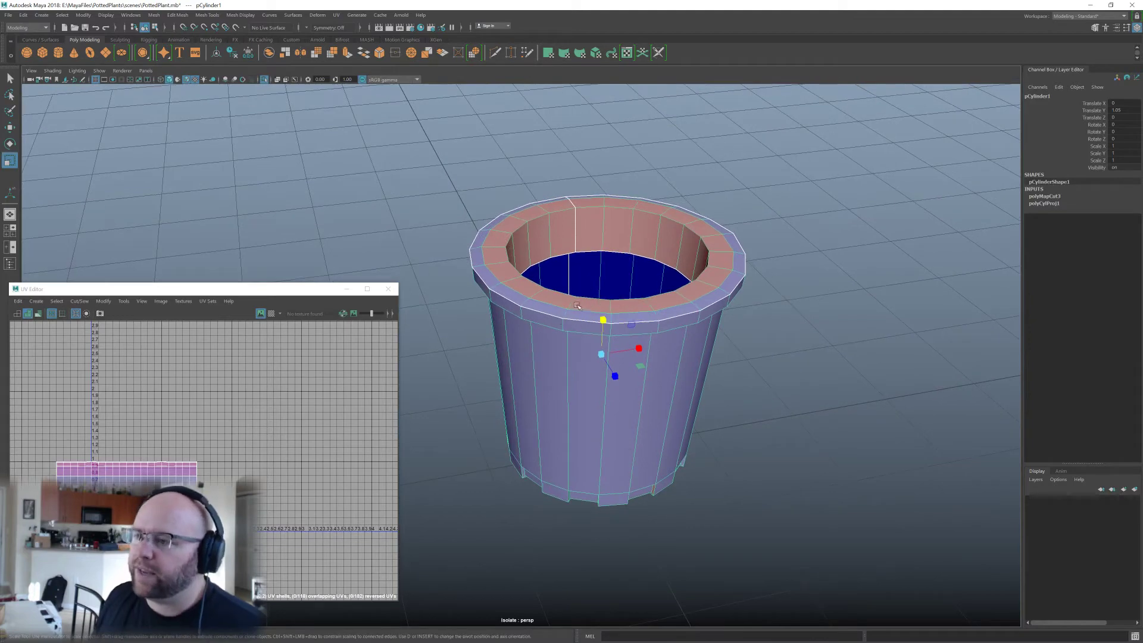
{"action": "scroll", "coordinate": [576, 306], "scroll_direction": "up", "scroll_amount": 3}
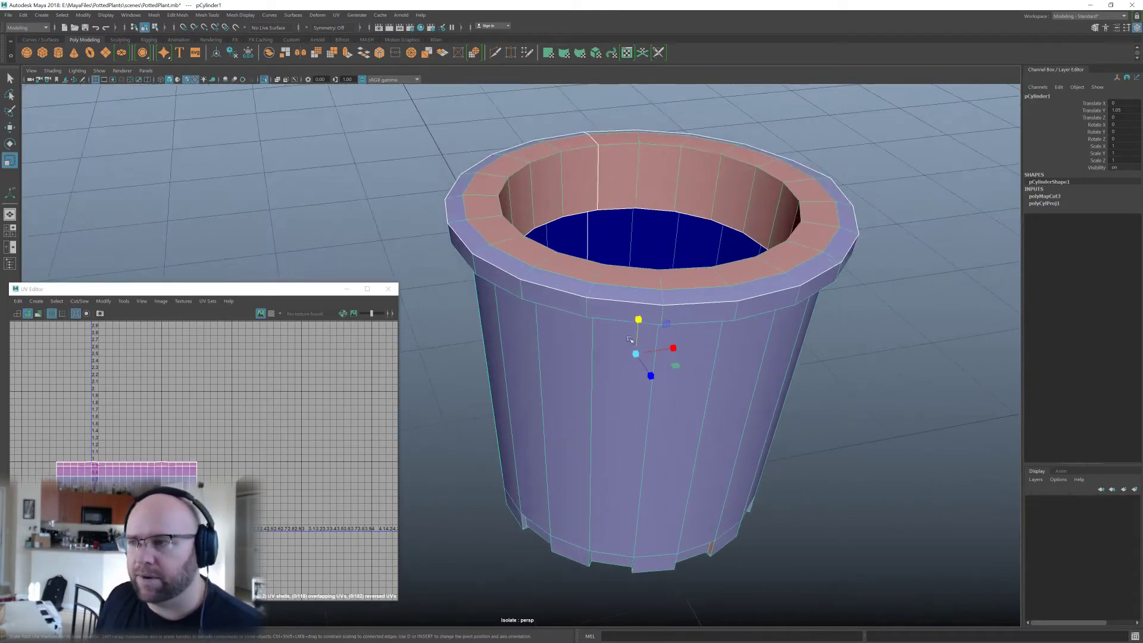
{"action": "middle_click_drag", "start_coordinate": [638, 341], "coordinate": [602, 322], "text": "alt"}
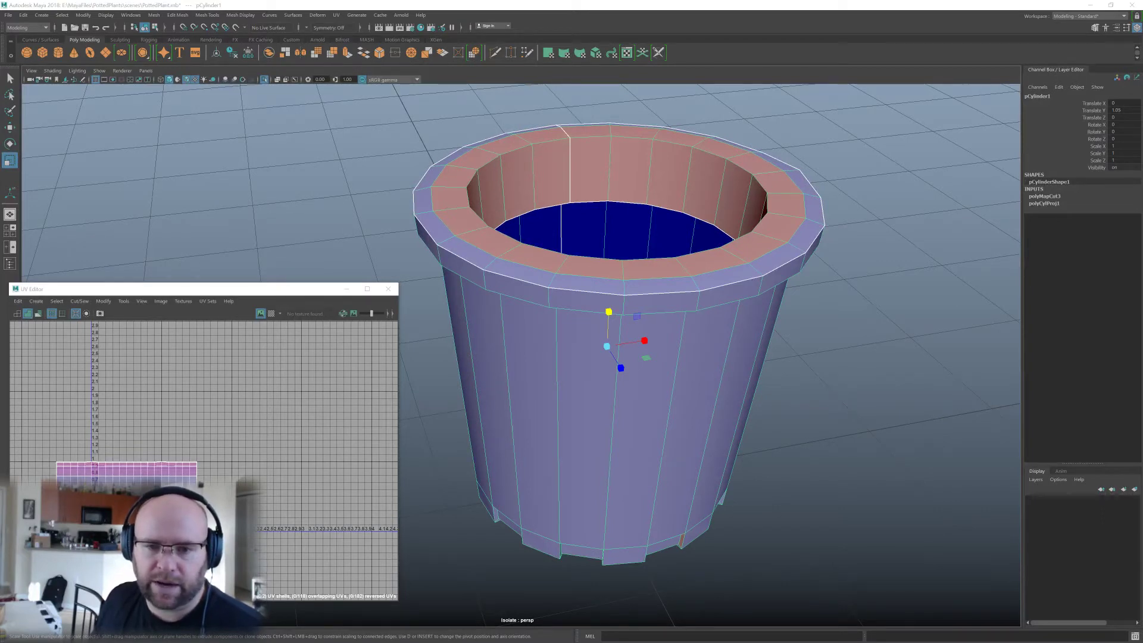
{"action": "middle_click_drag", "start_coordinate": [596, 176], "coordinate": [600, 189], "text": "alt"}
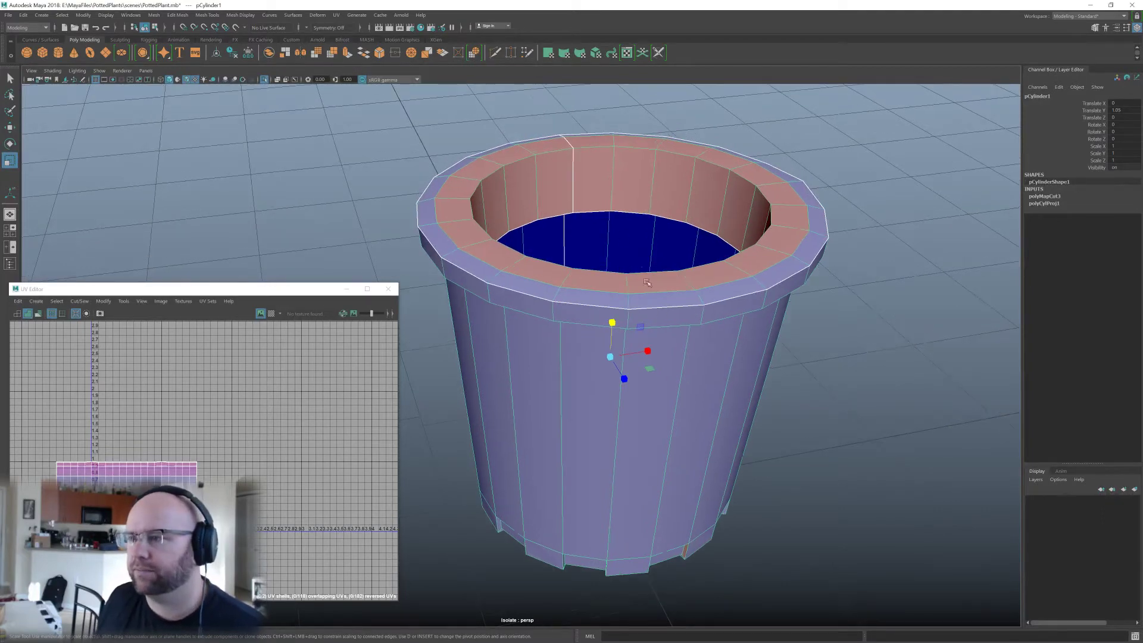
{"action": "middle_click_drag", "start_coordinate": [688, 356], "coordinate": [686, 324], "text": "alt"}
{"action": "left_click_drag", "start_coordinate": [677, 327], "coordinate": [678, 337], "text": "alt"}
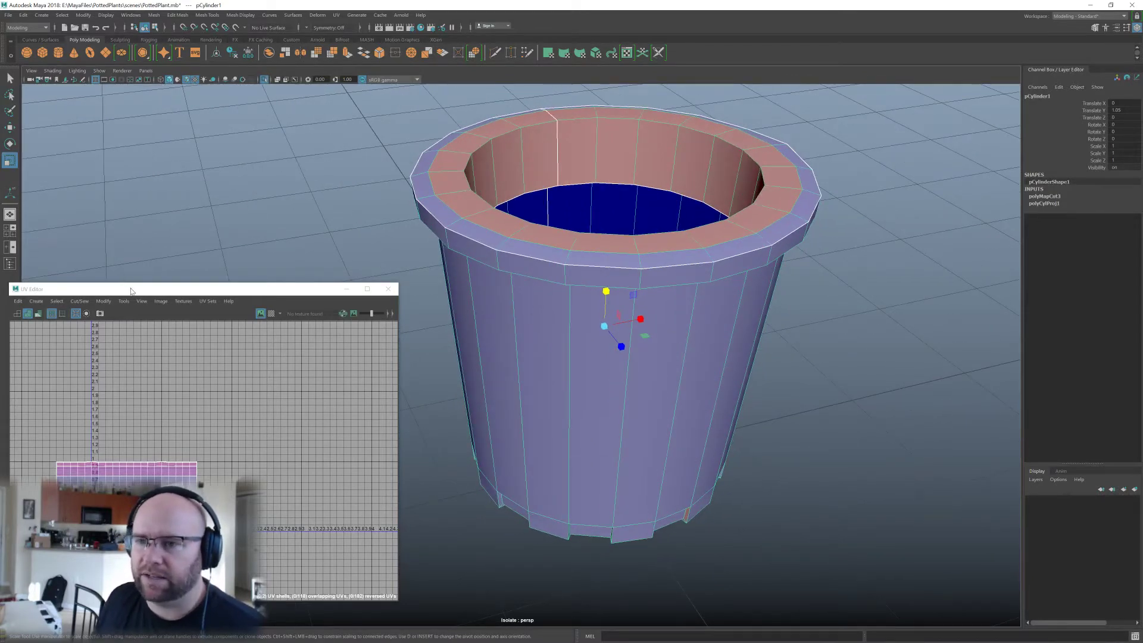
Reposition the UV Editor slightly and look up Toggle Texture Border Edges among the pot's polygon display options.
{"action": "mouse_move", "coordinate": [131, 290]}
{"action": "left_mouse_down"}
{"action": "mouse_move", "coordinate": [162, 276]}
{"action": "mouse_move", "coordinate": [152, 283]}
{"action": "left_mouse_up"}
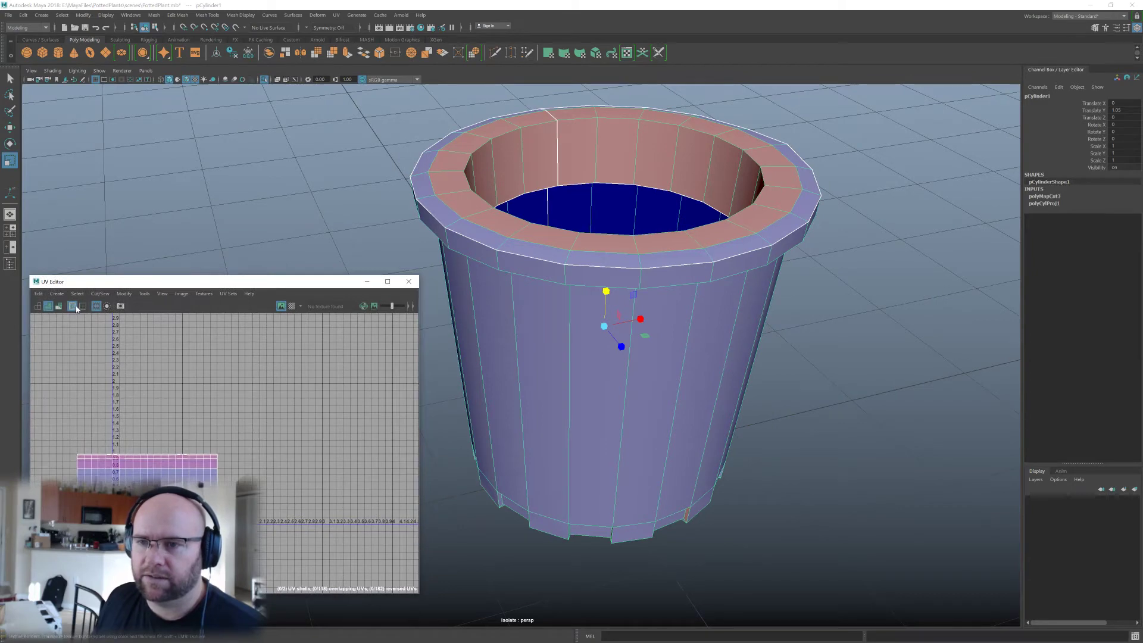
{"action": "left_click", "coordinate": [72, 306]}
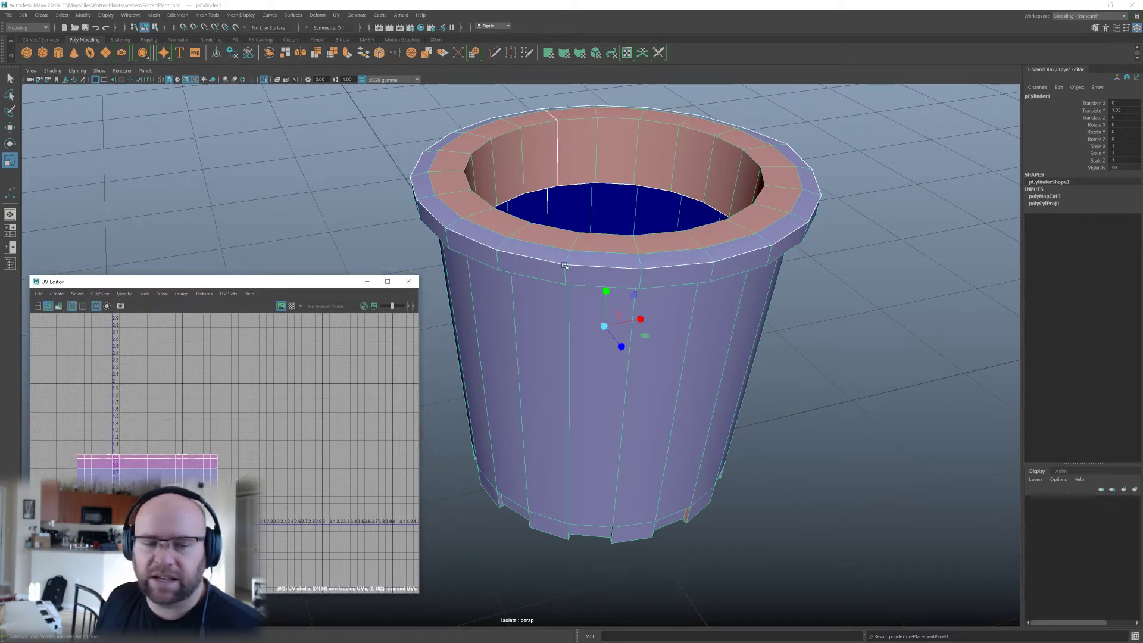
{"action": "right_click", "coordinate": [613, 274], "text": "shift"}
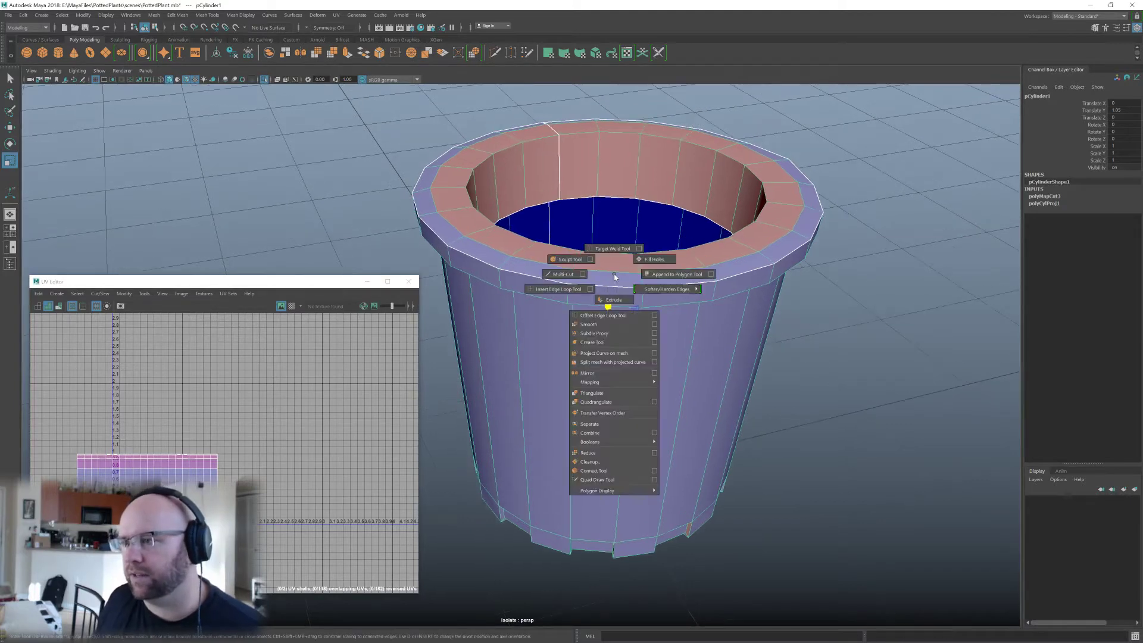
{"action": "mouse_move", "coordinate": [625, 491]}
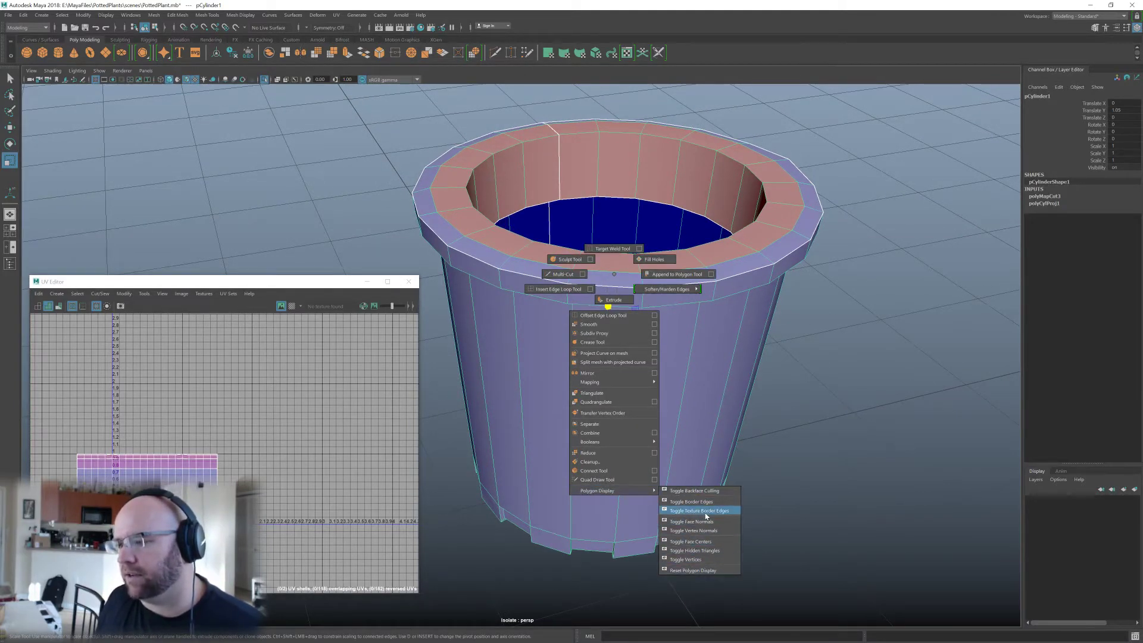
{"action": "left_click", "coordinate": [501, 539]}
Cut the UVs along the inner top edge loop of the pot's rim.
{"action": "left_click_drag", "start_coordinate": [631, 353], "coordinate": [601, 318], "text": "alt"}
{"action": "middle_click_drag", "start_coordinate": [615, 273], "coordinate": [615, 288], "text": "alt"}
{"action": "mouse_move", "coordinate": [566, 280]}
{"action": "left_mouse_down", "text": "alt"}
{"action": "mouse_move", "coordinate": [550, 296]}
{"action": "mouse_move", "coordinate": [581, 287]}
{"action": "left_mouse_up", "text": "alt"}
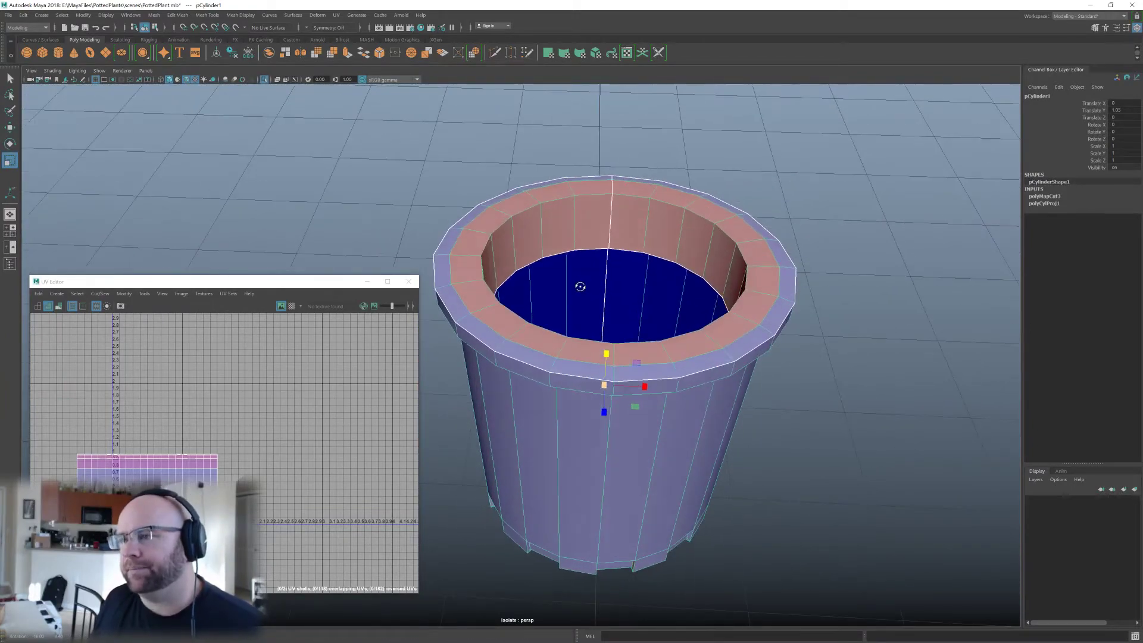
{"action": "double_click", "coordinate": [511, 227]}
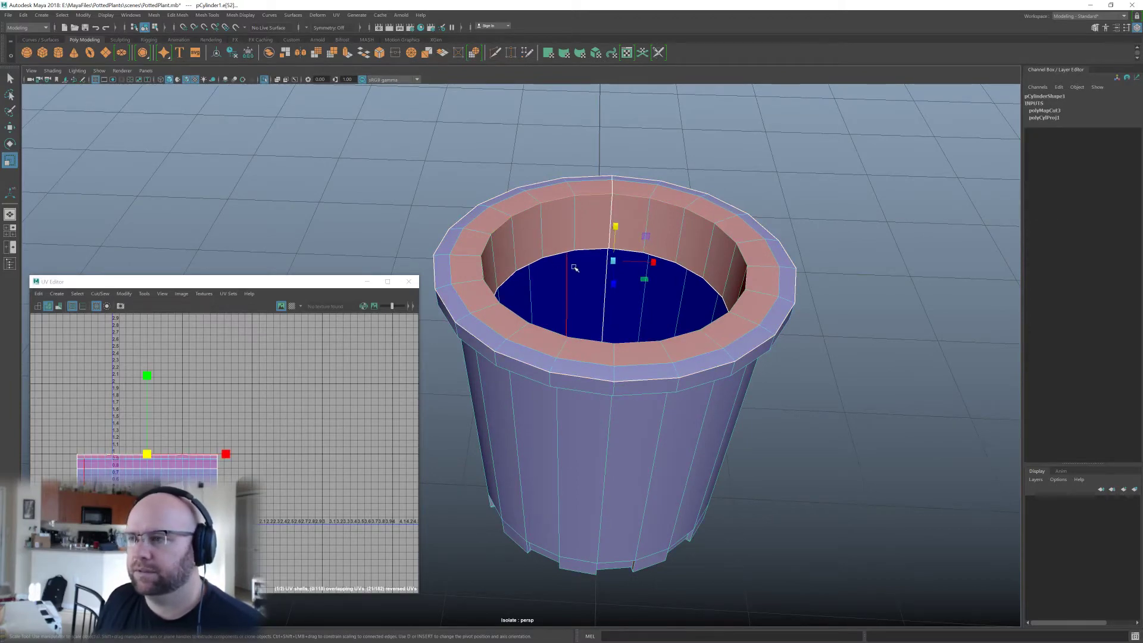
{"action": "left_click_drag", "start_coordinate": [506, 224], "coordinate": [587, 269], "text": "alt"}
{"action": "middle_click_drag", "start_coordinate": [587, 270], "coordinate": [644, 223], "text": "alt"}
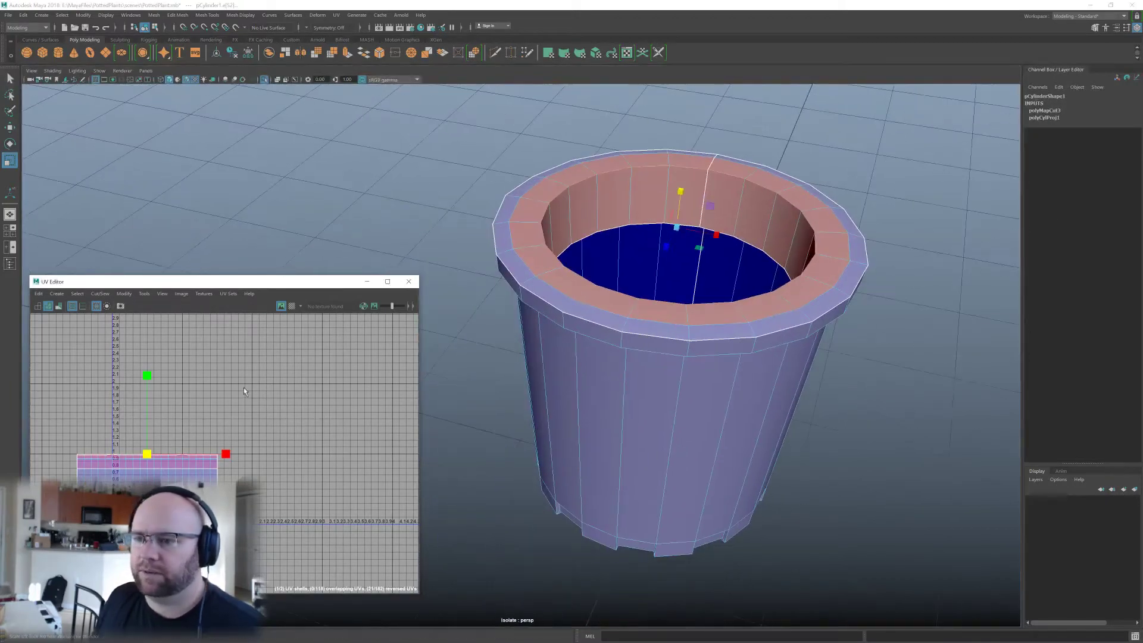
{"action": "right_click_drag", "start_coordinate": [244, 387], "coordinate": [222, 402], "text": "shift"}
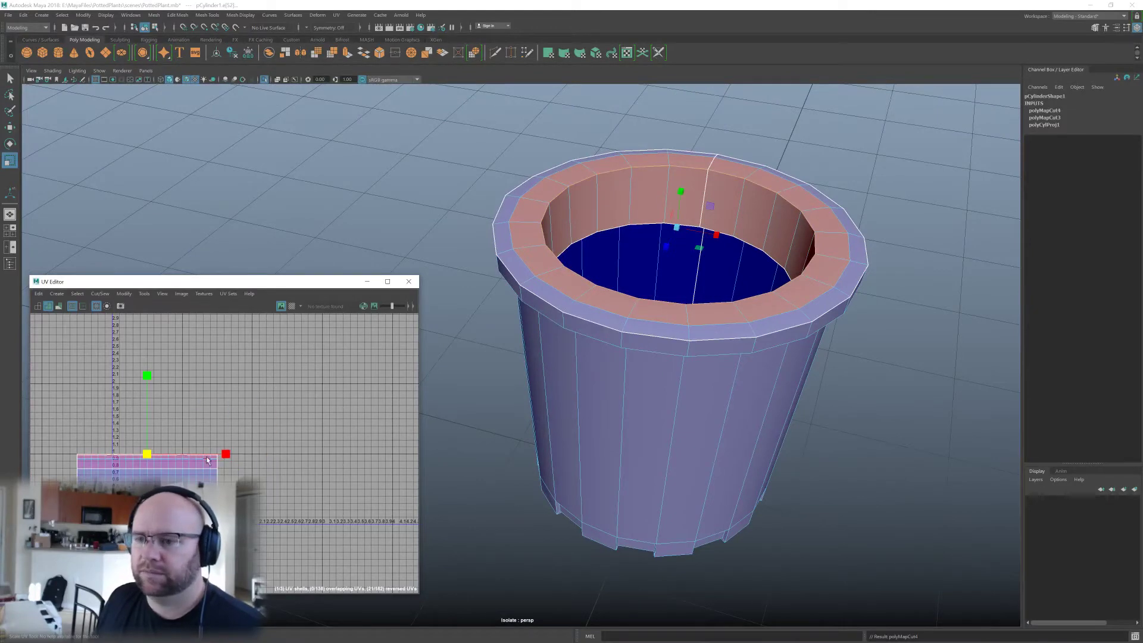
Move the inner-wall and outer-wall UV shells apart, away from the flat rim-top shell.
{"action": "right_click_drag", "start_coordinate": [198, 467], "coordinate": [217, 483]}
{"action": "left_click", "coordinate": [174, 470]}
{"action": "key", "text": "w"}
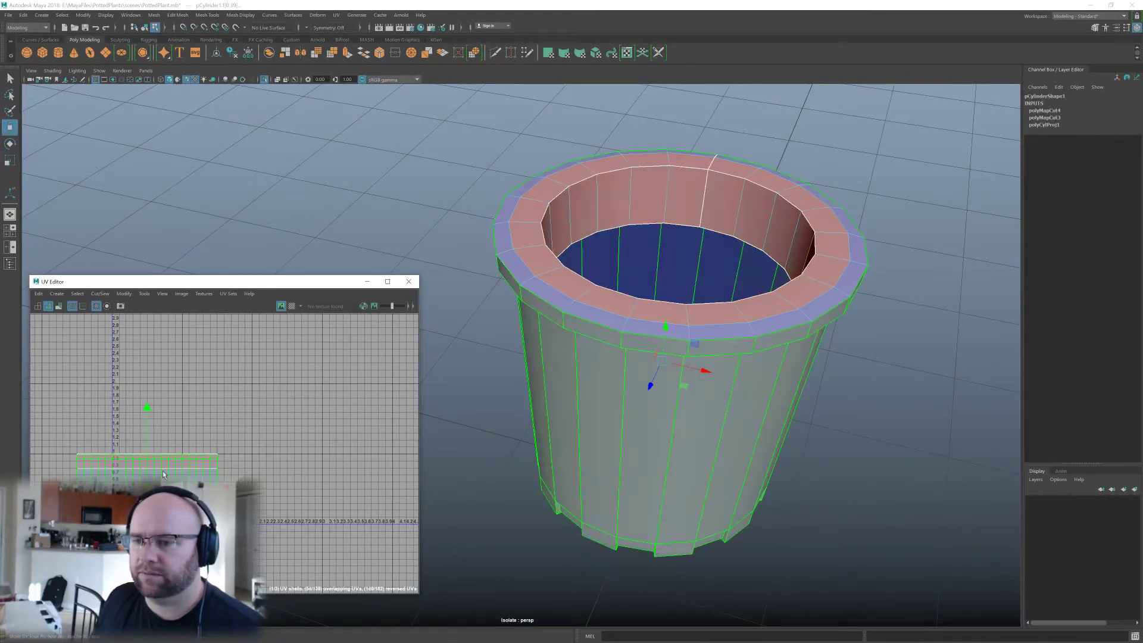
{"action": "left_click", "coordinate": [160, 471]}
{"action": "left_click_drag", "start_coordinate": [147, 461], "coordinate": [318, 492]}
{"action": "left_click", "coordinate": [157, 476]}
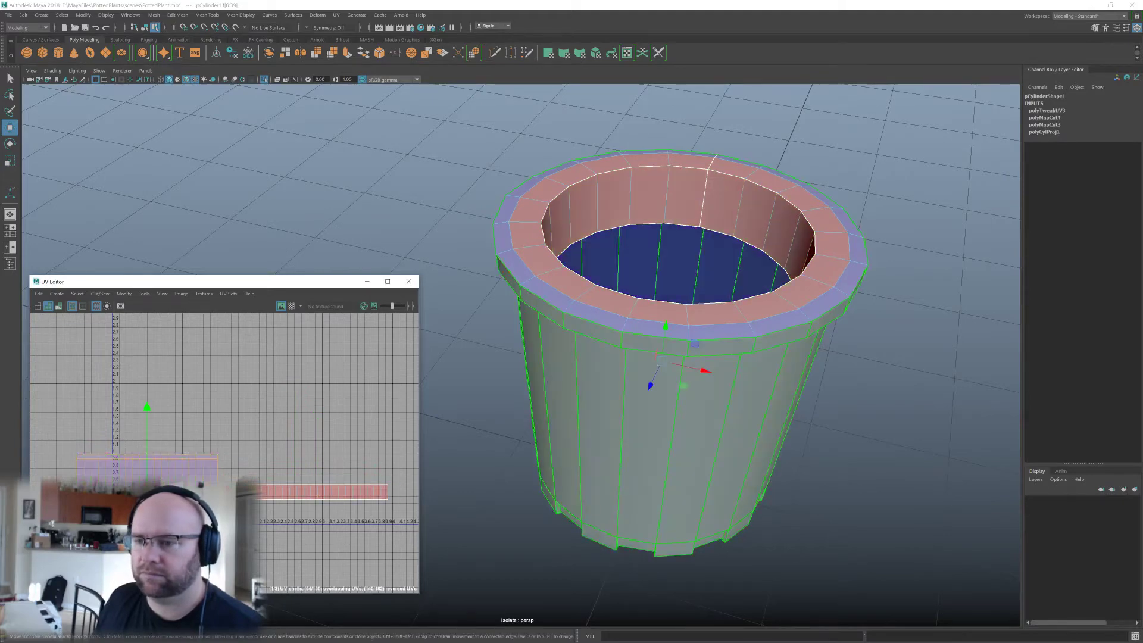
{"action": "left_click_drag", "start_coordinate": [147, 489], "coordinate": [141, 518]}
{"action": "middle_click_drag", "start_coordinate": [275, 421], "coordinate": [293, 417], "text": "alt"}
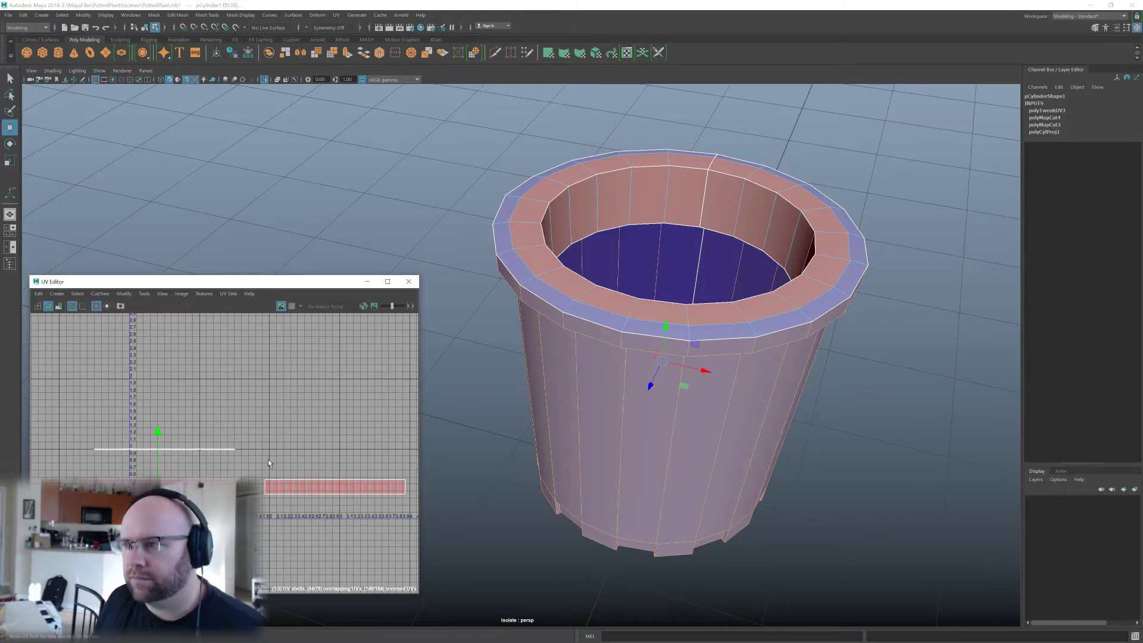
Cut the UVs along the outer-wall edge loop just above the notched feet at the pot's base.
{"action": "mouse_move", "coordinate": [714, 342]}
{"action": "left_mouse_down", "text": "alt"}
{"action": "mouse_move", "coordinate": [713, 323]}
{"action": "mouse_move", "coordinate": [717, 364]}
{"action": "mouse_move", "coordinate": [683, 355]}
{"action": "left_mouse_up", "text": "alt"}
{"action": "left_click", "coordinate": [683, 355]}
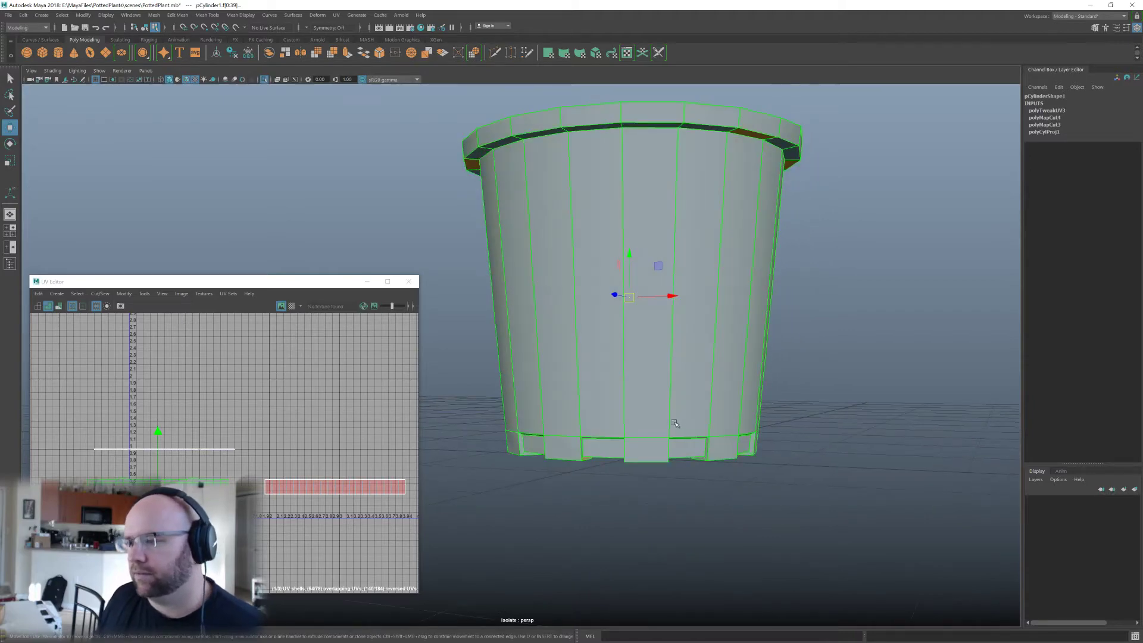
{"action": "left_click_drag", "start_coordinate": [674, 422], "coordinate": [610, 386], "text": "alt"}
{"action": "right_click_drag", "start_coordinate": [608, 388], "coordinate": [607, 328]}
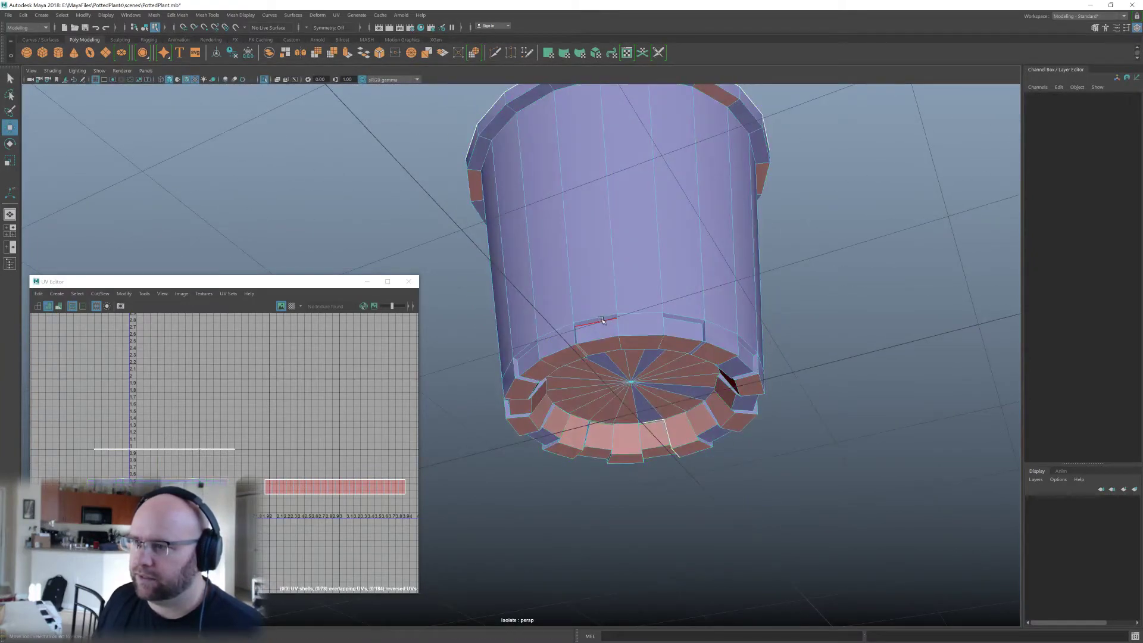
{"action": "left_click", "coordinate": [600, 318]}
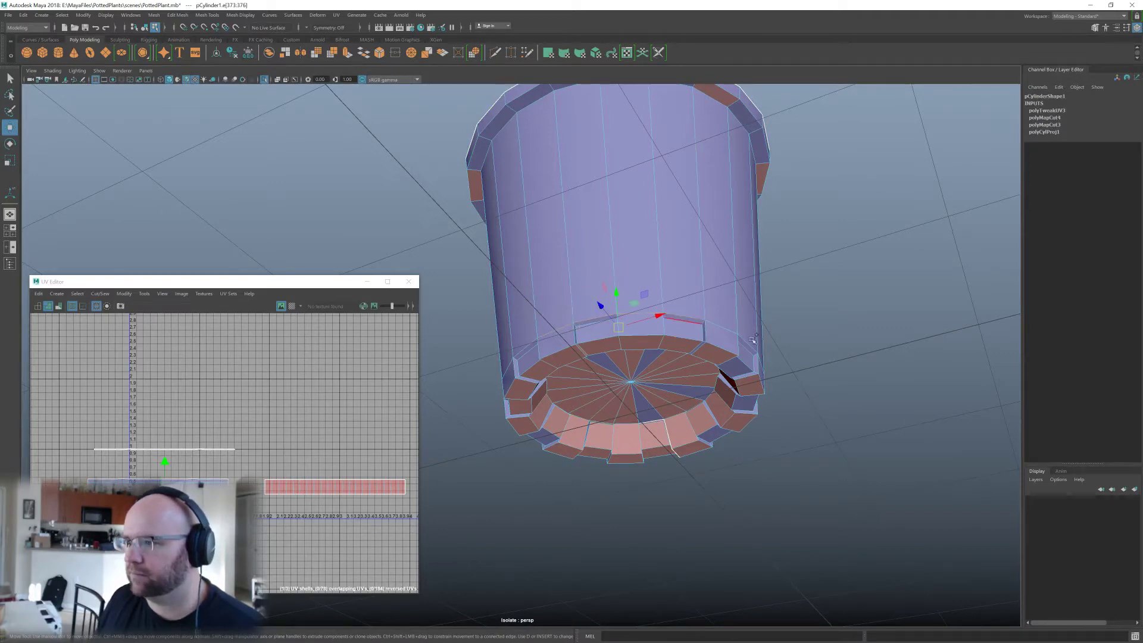
{"action": "left_click_drag", "start_coordinate": [752, 339], "coordinate": [618, 367], "text": "alt"}
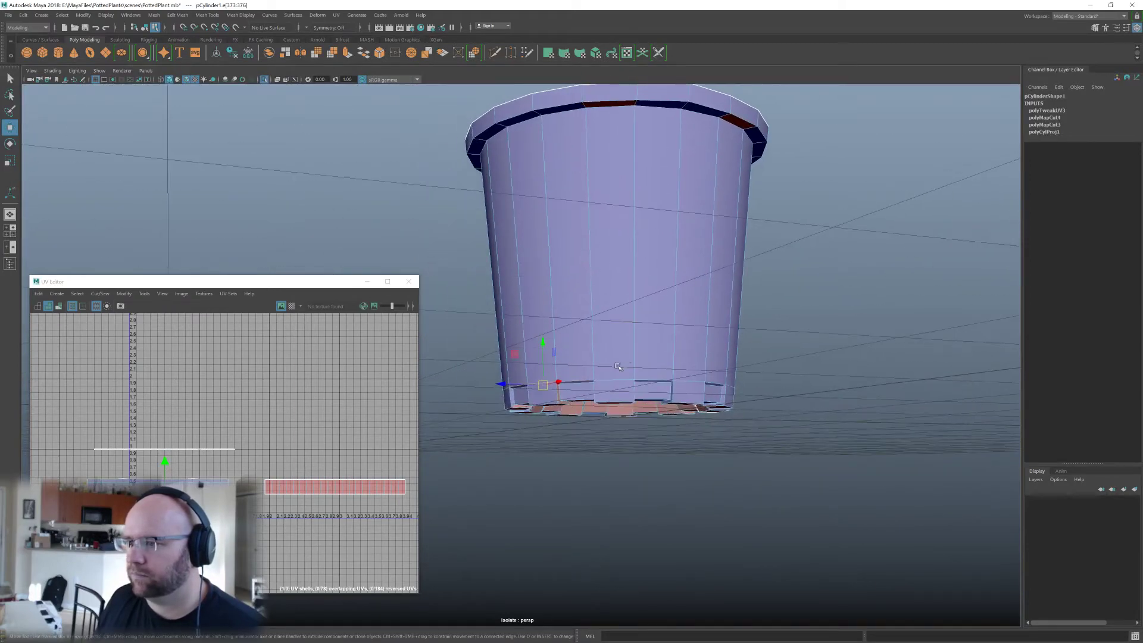
{"action": "left_click_drag", "start_coordinate": [710, 372], "coordinate": [573, 296], "text": "alt"}
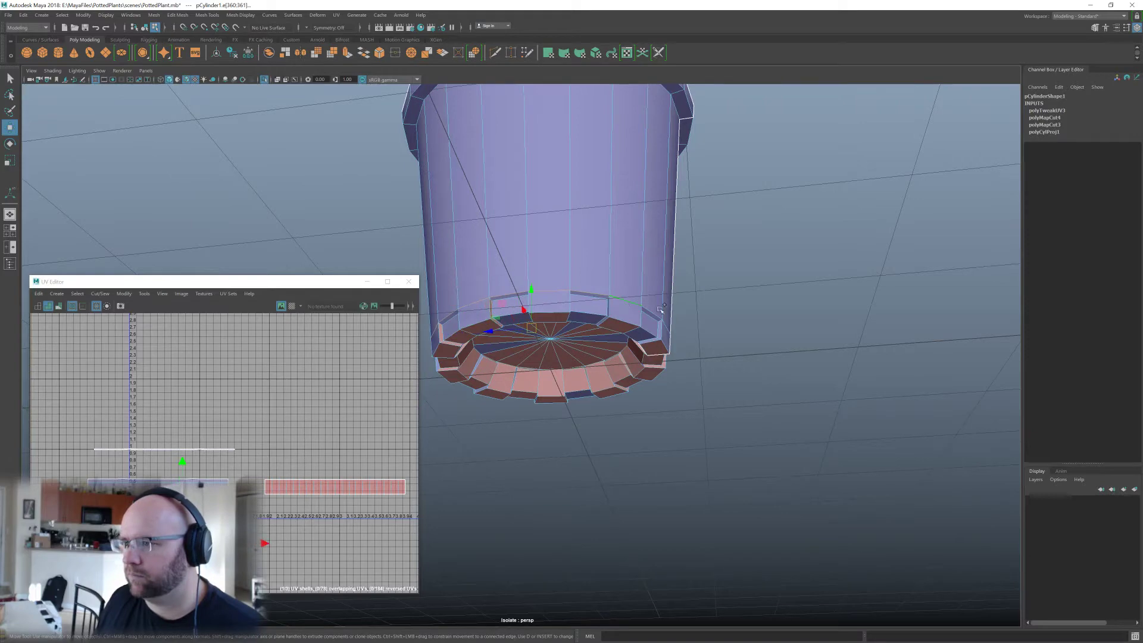
{"action": "left_click_drag", "start_coordinate": [660, 309], "coordinate": [533, 290], "text": "alt"}
{"action": "left_click", "coordinate": [481, 331], "text": "shift"}
{"action": "left_click", "coordinate": [614, 329], "text": "shift"}
{"action": "left_click", "coordinate": [525, 320], "text": "shift"}
{"action": "left_click", "coordinate": [554, 329], "text": "shift"}
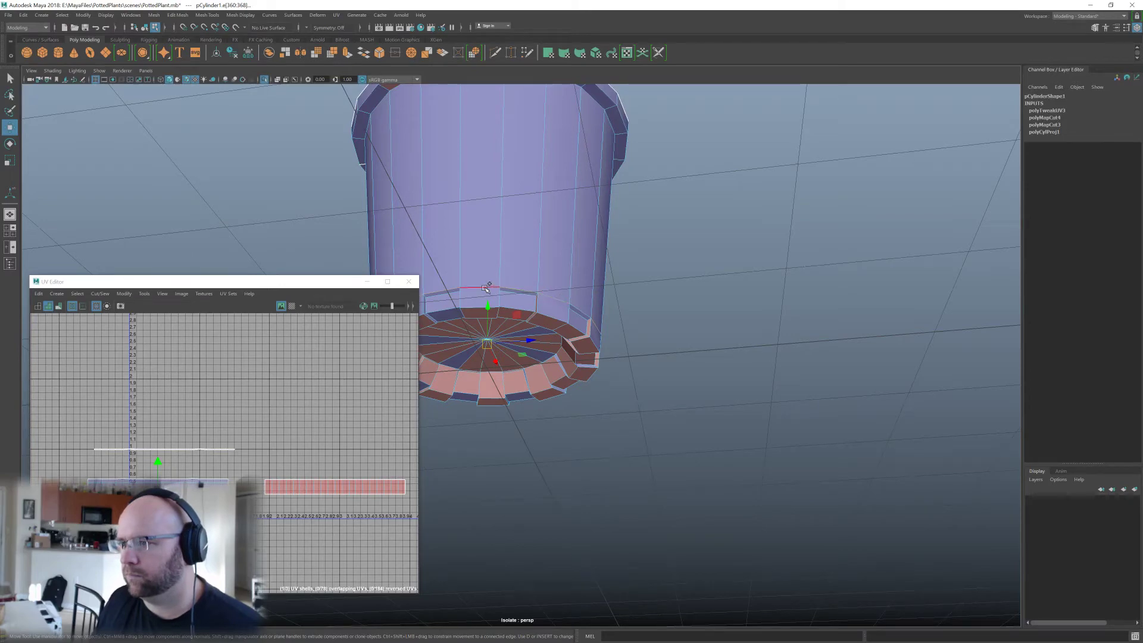
{"action": "left_click_drag", "start_coordinate": [585, 299], "coordinate": [538, 298], "text": "alt"}
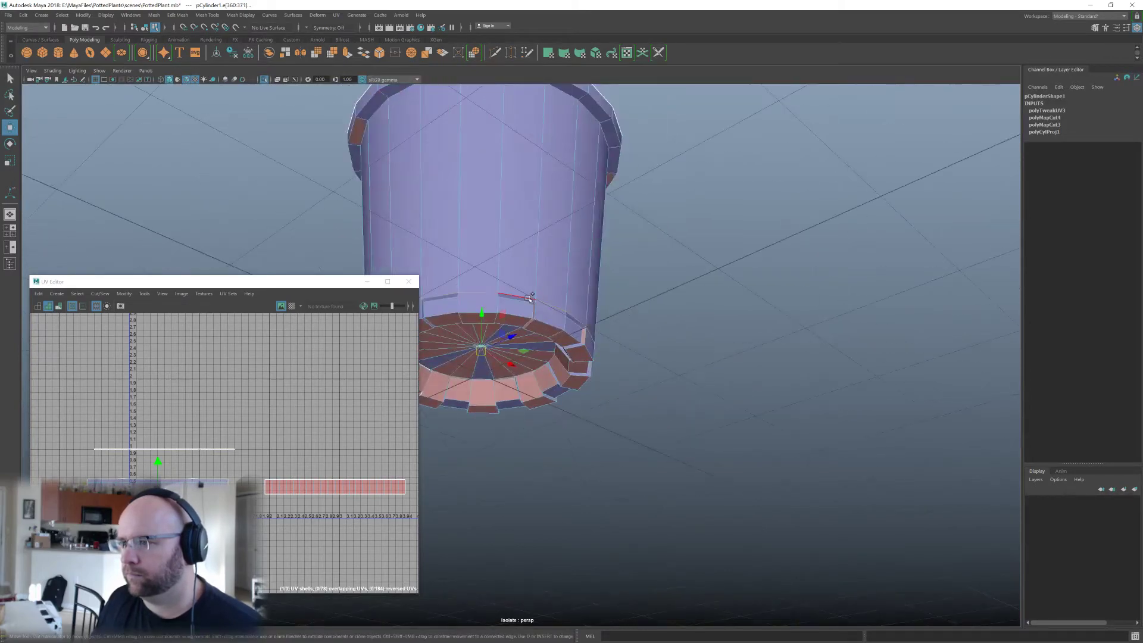
{"action": "right_click_drag", "start_coordinate": [317, 396], "coordinate": [277, 411], "text": "shift"}
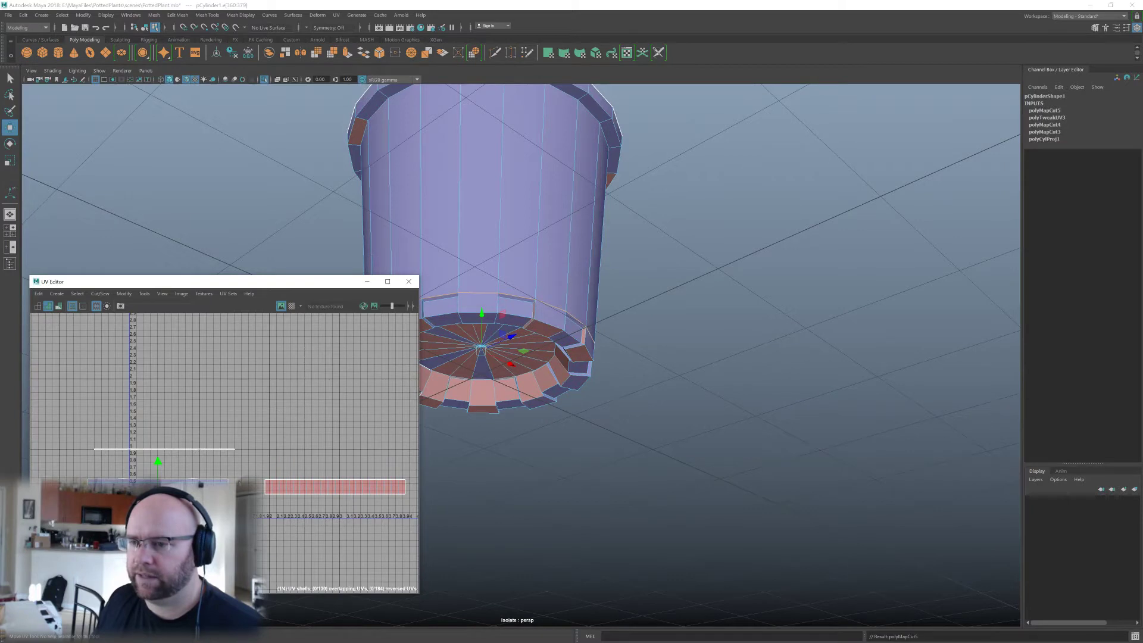
Move the UV shell of the pot's base down, clear of the outer-wall shell.
{"action": "right_click_drag", "start_coordinate": [168, 483], "coordinate": [199, 503]}
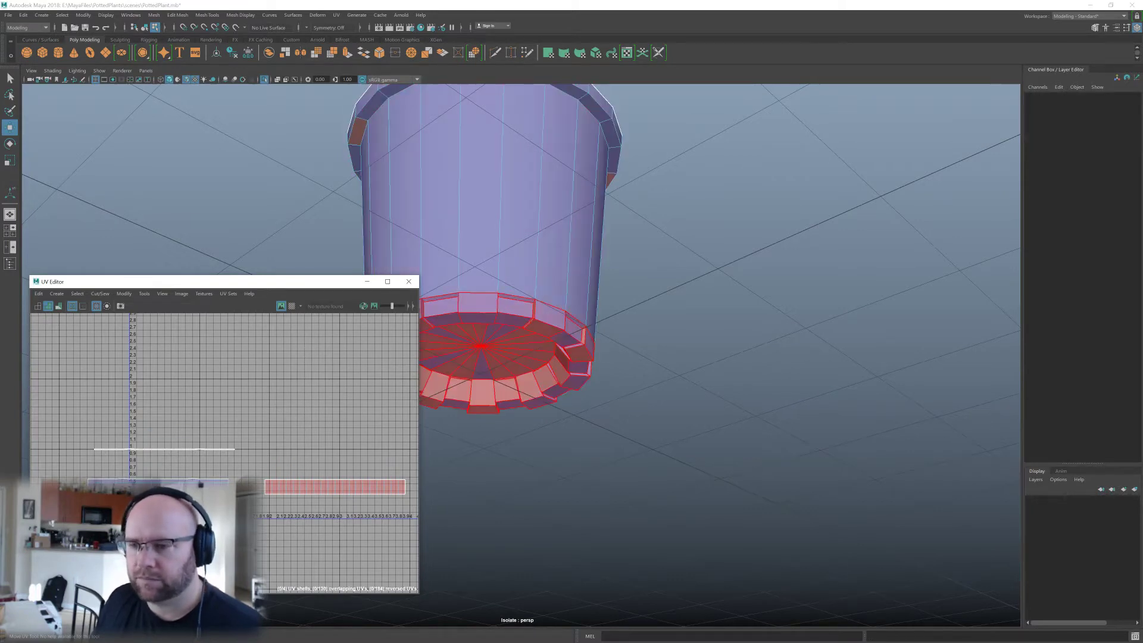
{"action": "left_click", "coordinate": [173, 512]}
{"action": "scroll", "coordinate": [181, 539], "scroll_direction": "down", "scroll_amount": 1}
{"action": "left_click_drag", "start_coordinate": [160, 508], "coordinate": [159, 516]}
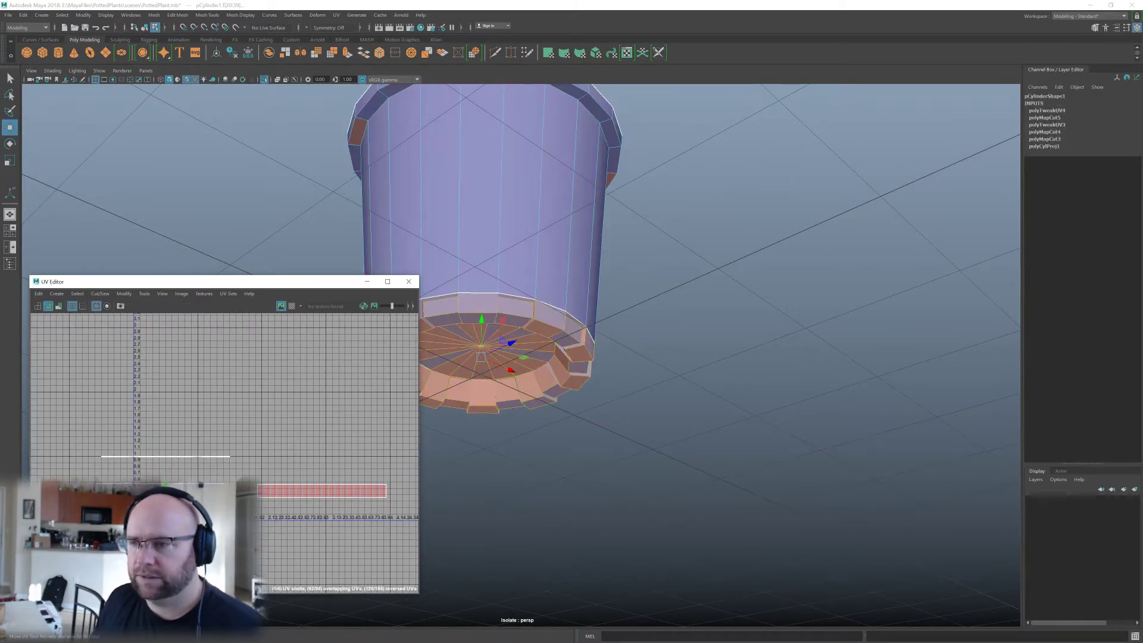
{"action": "middle_click_drag", "start_coordinate": [491, 399], "coordinate": [600, 370], "text": "alt"}
{"action": "scroll", "coordinate": [601, 370], "scroll_direction": "down", "scroll_amount": 1}
{"action": "scroll", "coordinate": [381, 440], "scroll_direction": "down", "scroll_amount": 1}
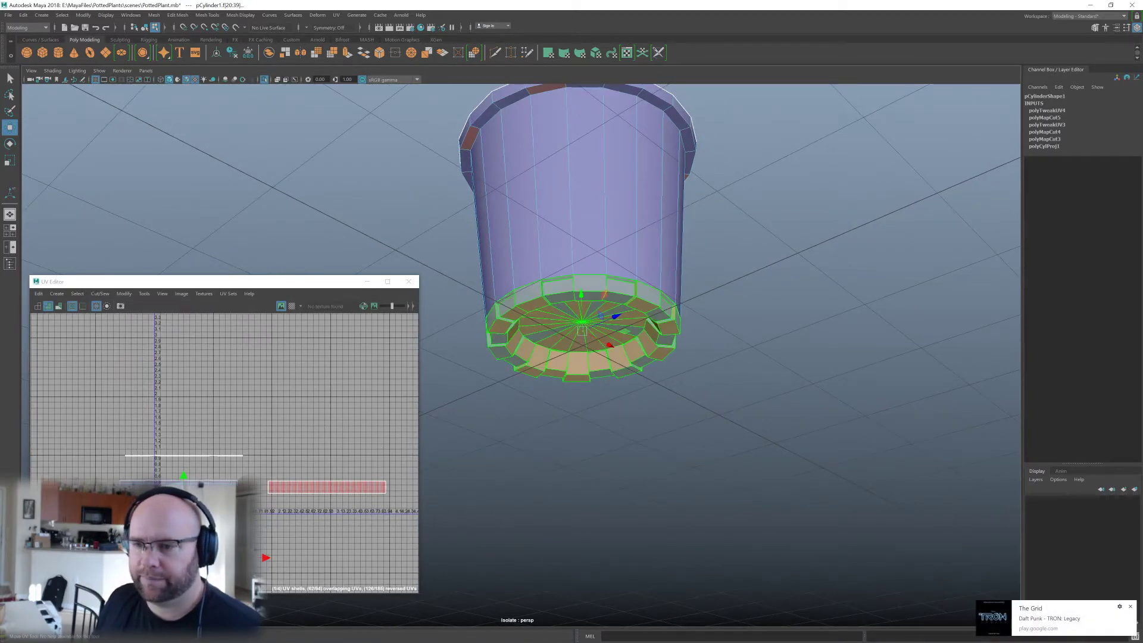
Select all UVs of the outer-wall shell and unfold them into a curved strip.
{"action": "middle_click_drag", "start_coordinate": [209, 492], "coordinate": [289, 451], "text": "alt"}
{"action": "left_click", "coordinate": [288, 452]}
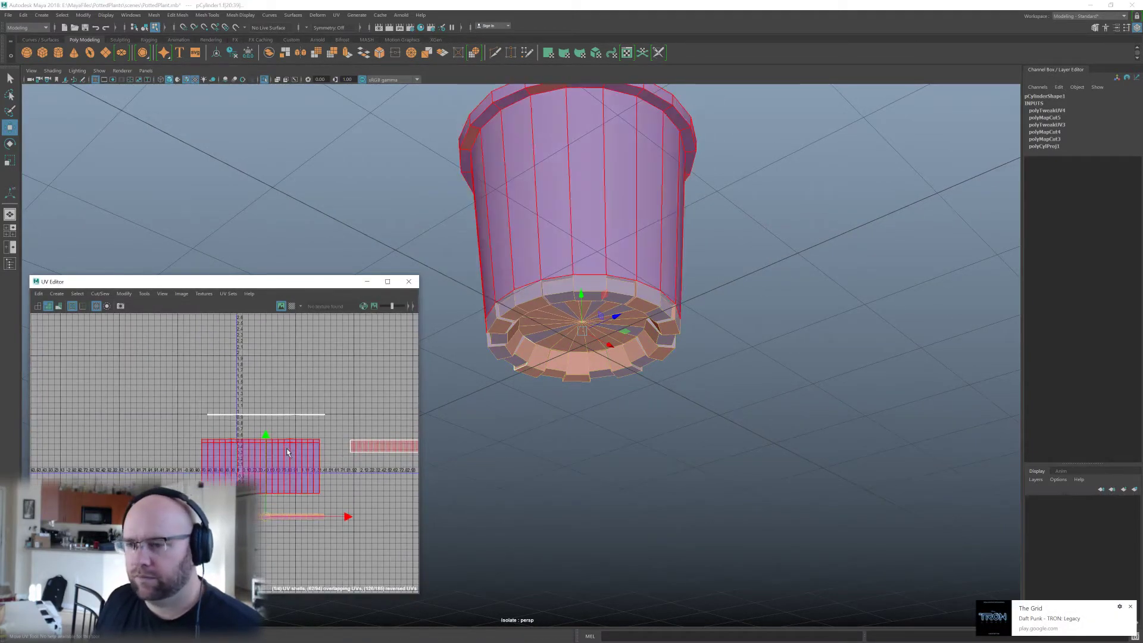
{"action": "left_click", "coordinate": [284, 457]}
{"action": "left_click_drag", "start_coordinate": [587, 271], "coordinate": [441, 415], "text": "alt"}
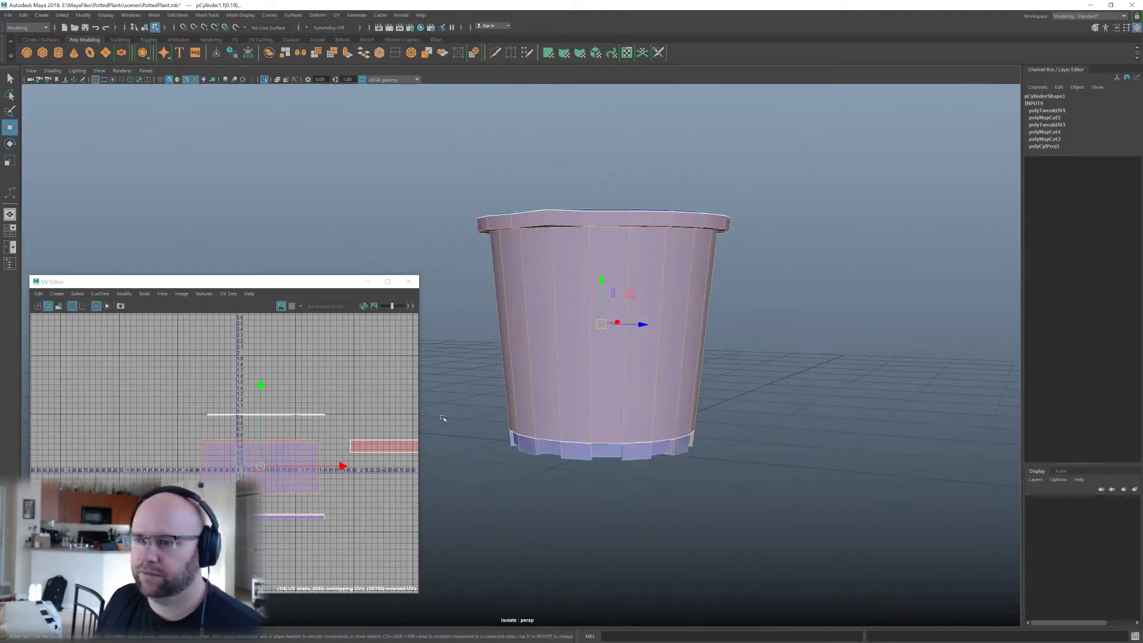
{"action": "left_click", "coordinate": [196, 442]}
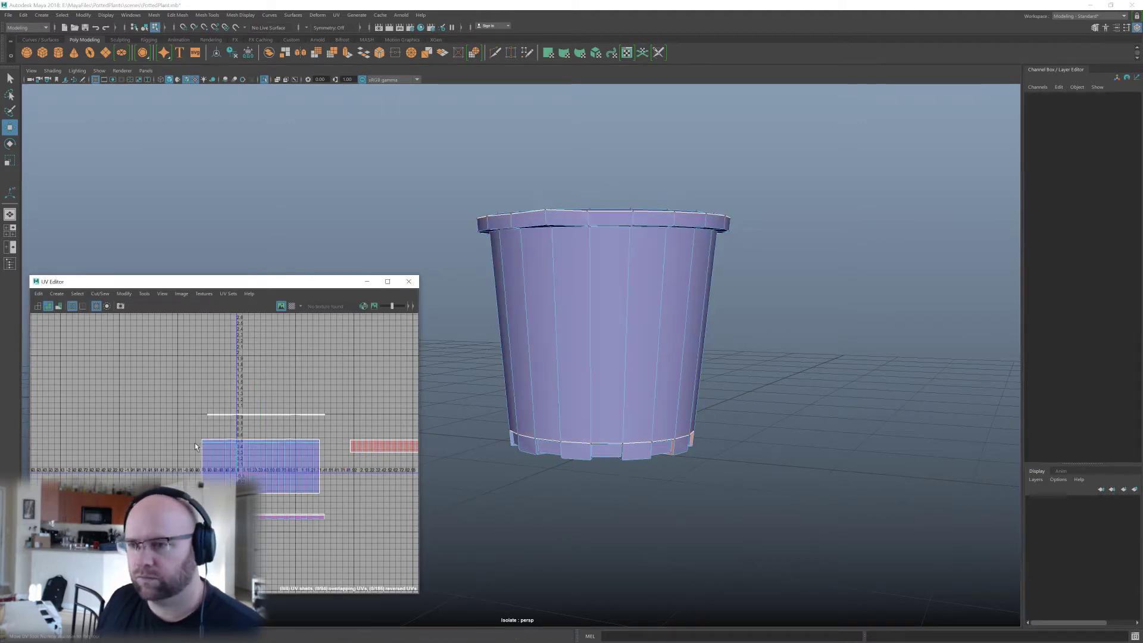
{"action": "left_click_drag", "start_coordinate": [323, 501], "coordinate": [196, 434]}
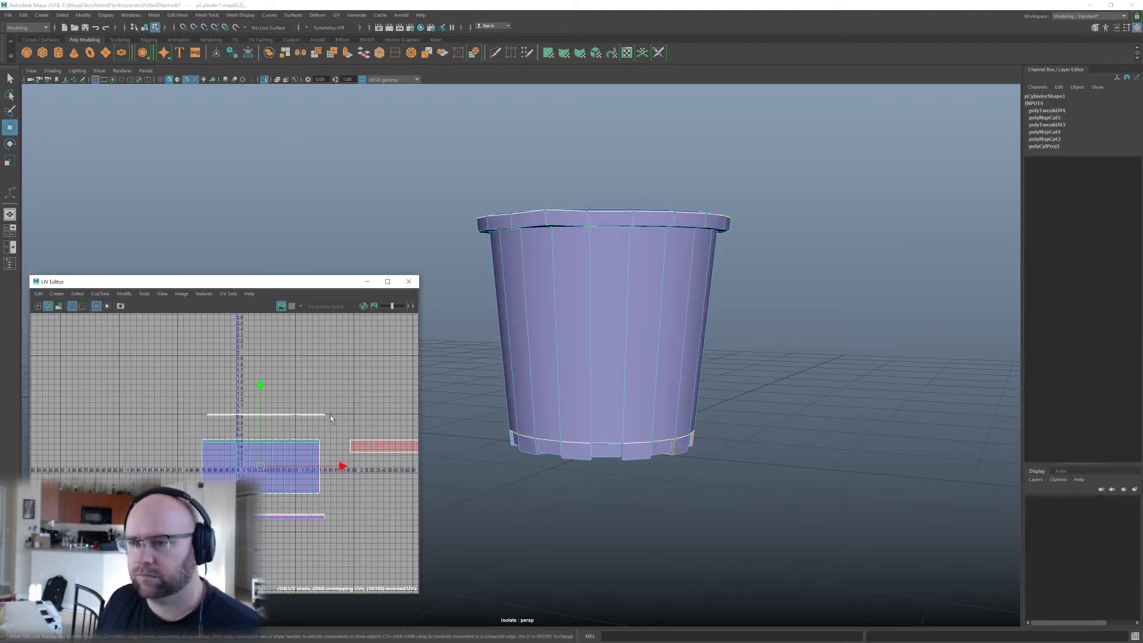
{"action": "right_click", "coordinate": [623, 314], "text": "shift"}
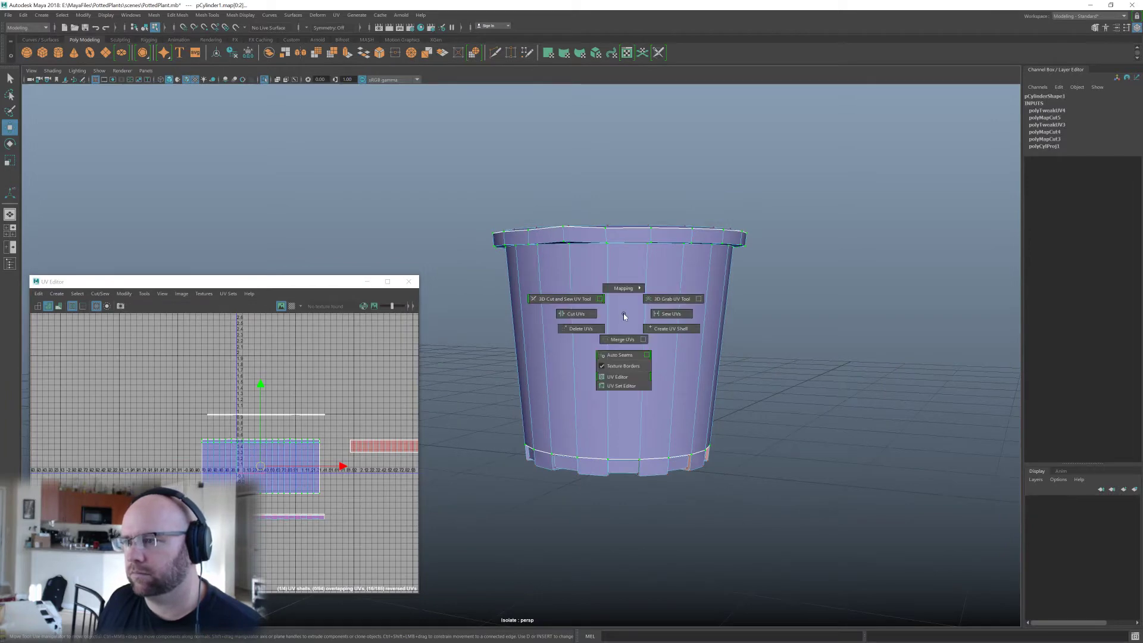
{"action": "right_click_drag", "start_coordinate": [322, 375], "coordinate": [232, 380], "text": "shift"}
{"action": "scroll", "coordinate": [284, 461], "scroll_direction": "up", "scroll_amount": 5}
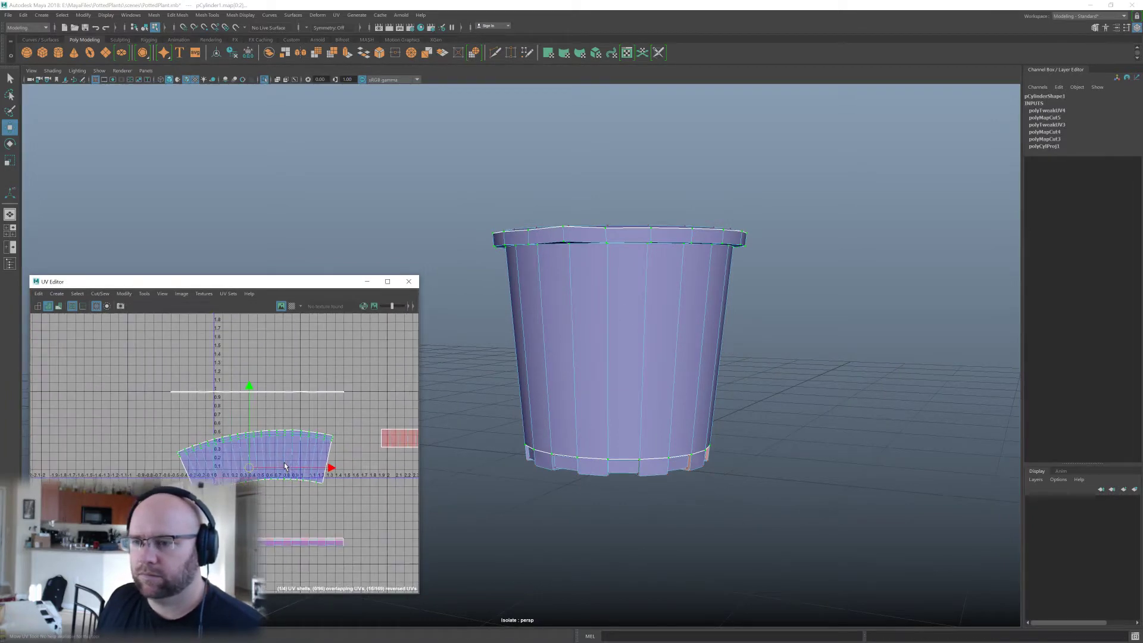
{"action": "scroll", "coordinate": [291, 456], "scroll_direction": "up", "scroll_amount": 1}
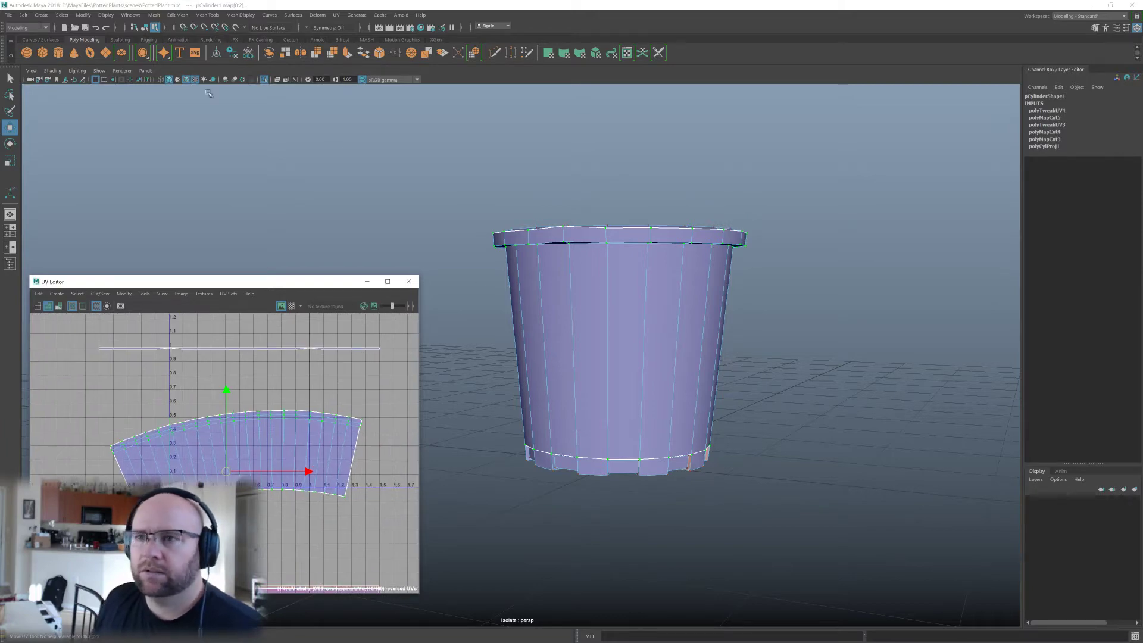
Display the checker map, widen the UV Editor and set the checker colour mode to Multi-Color.
{"action": "left_click", "coordinate": [292, 305]}
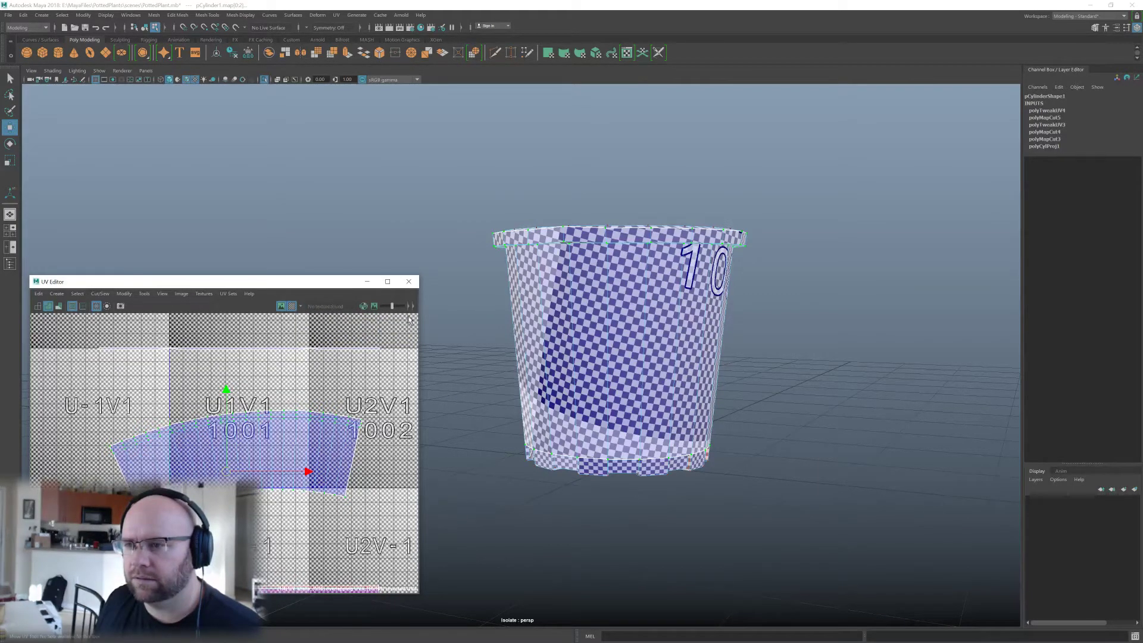
{"action": "left_click_drag", "start_coordinate": [419, 318], "coordinate": [452, 318]}
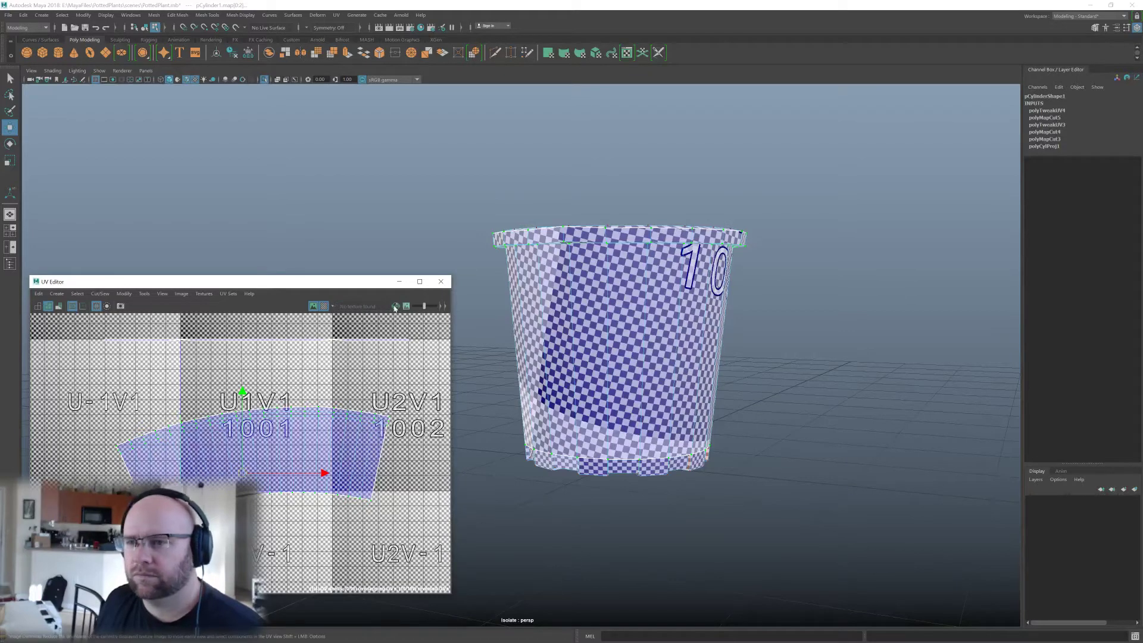
{"action": "left_click", "coordinate": [207, 294]}
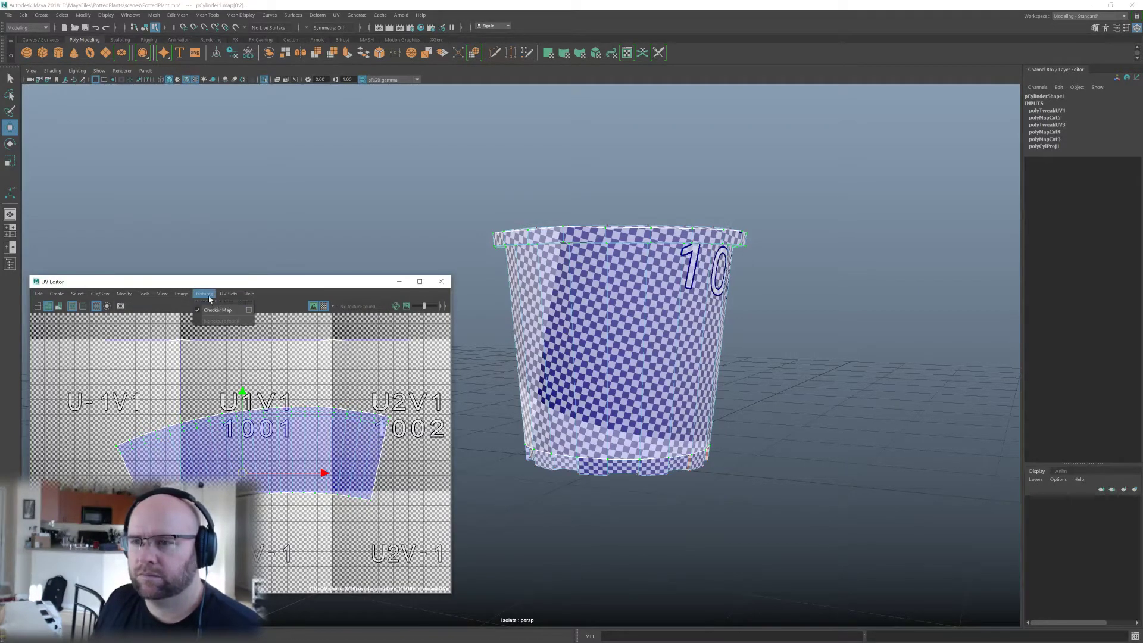
{"action": "left_click", "coordinate": [249, 314]}
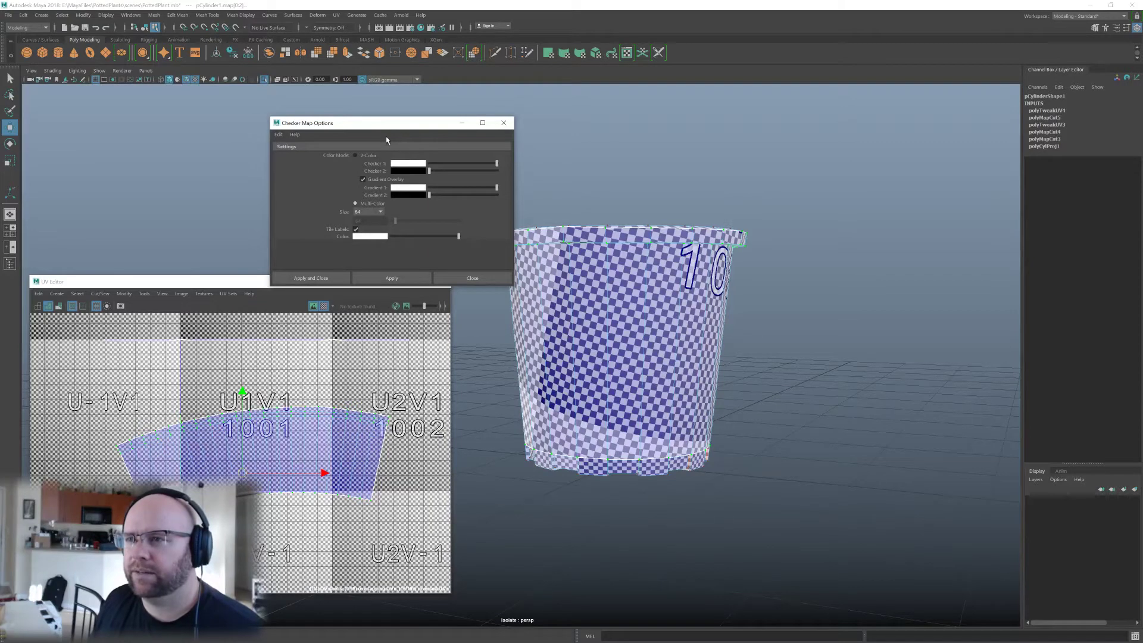
{"action": "left_click_drag", "start_coordinate": [376, 129], "coordinate": [355, 112]}
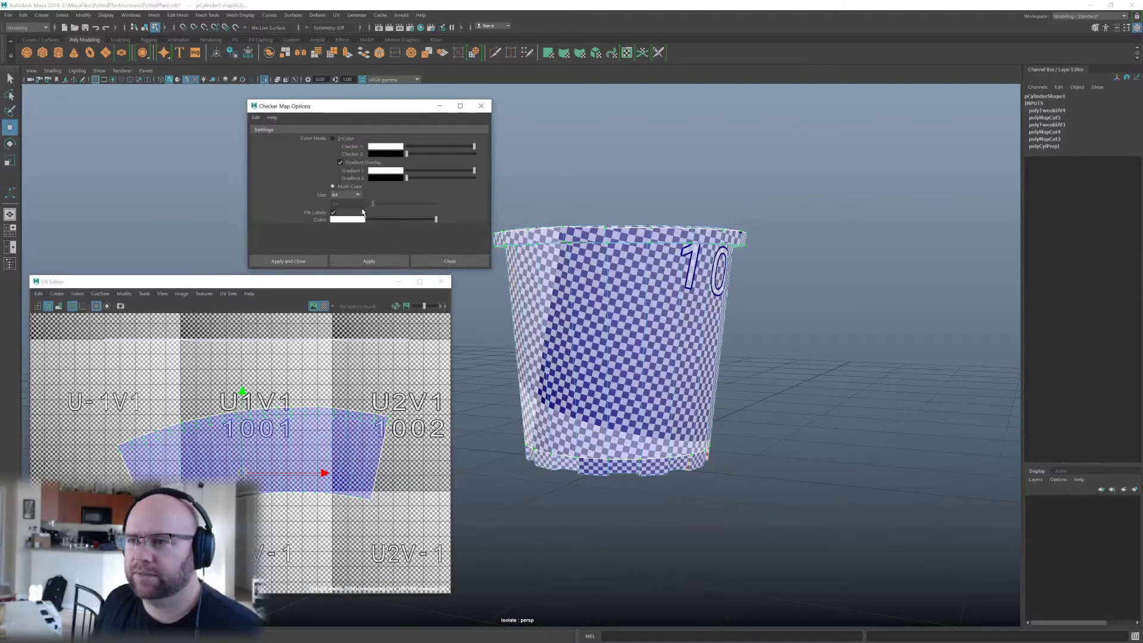
{"action": "left_click", "coordinate": [369, 261]}
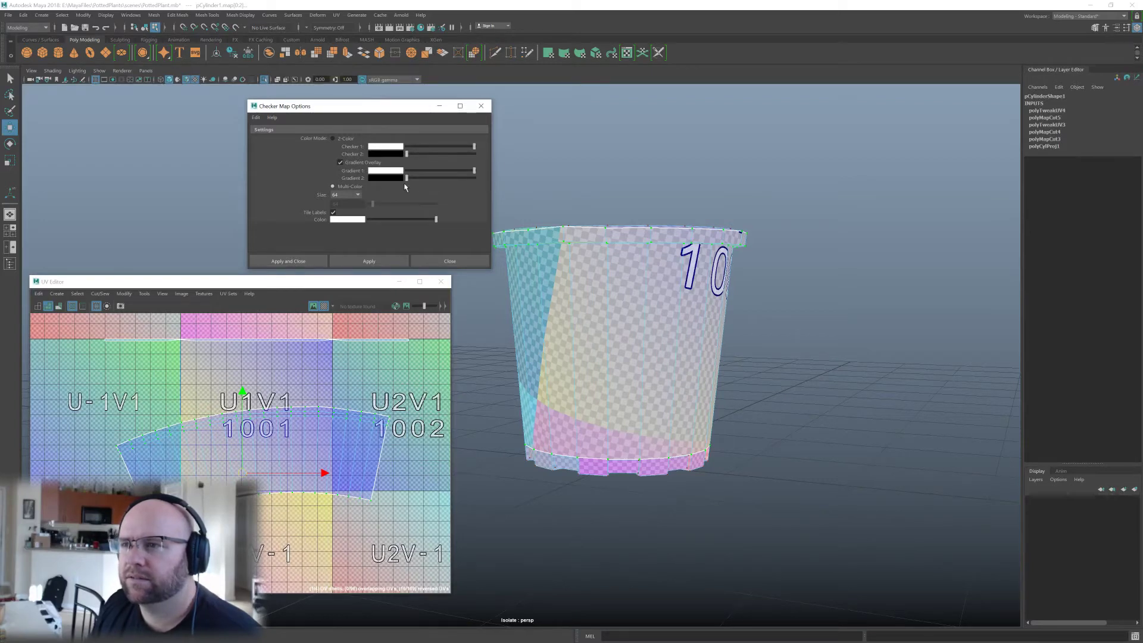
Try the checker map without tile labels, restore the labels and close the checker options.
{"action": "left_click", "coordinate": [350, 196]}
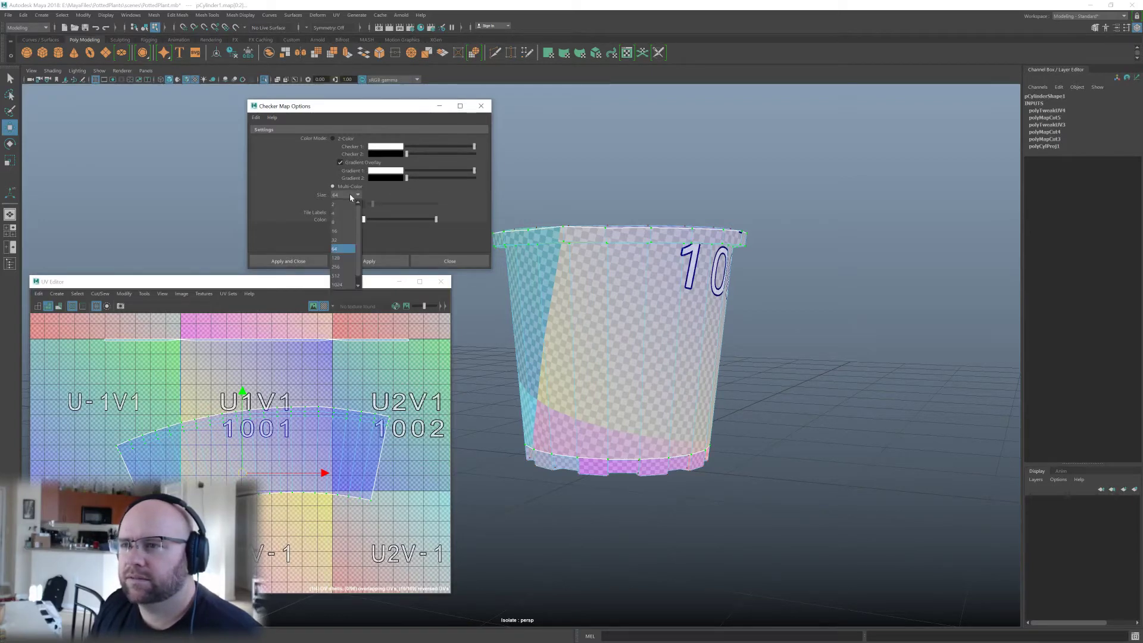
{"action": "left_click", "coordinate": [350, 196]}
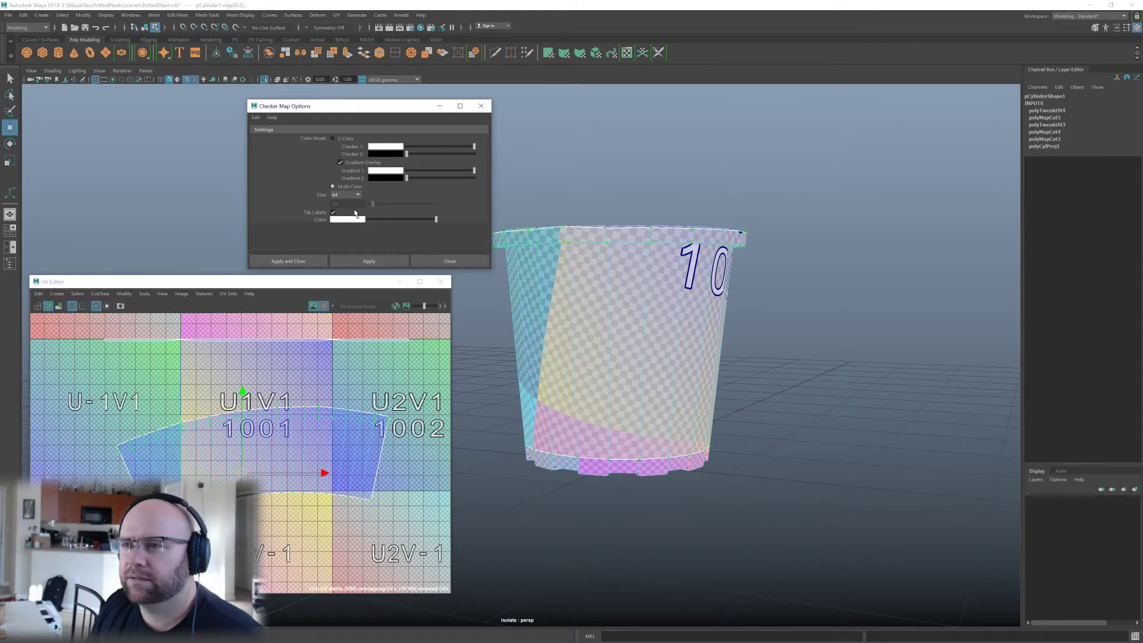
{"action": "left_click", "coordinate": [364, 261]}
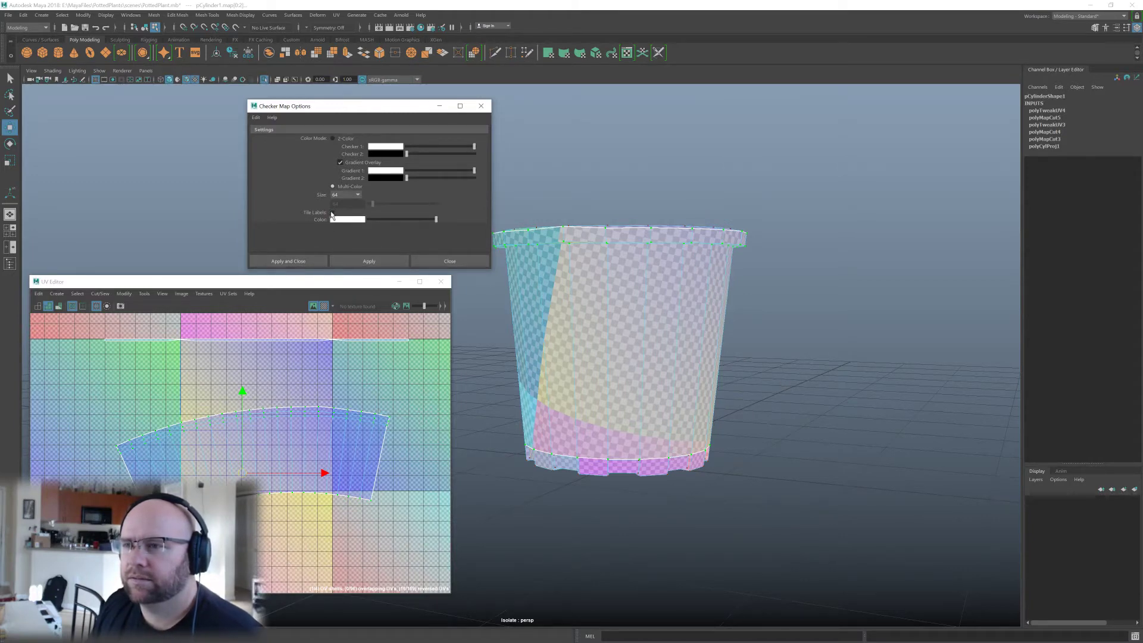
{"action": "left_click", "coordinate": [361, 260]}
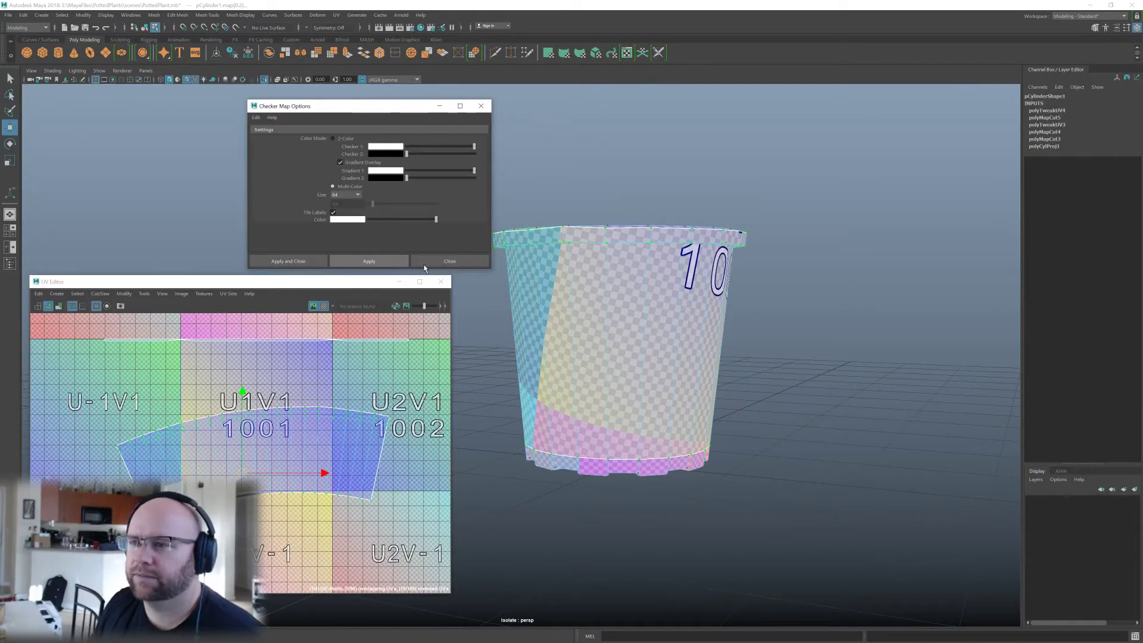
{"action": "left_click", "coordinate": [445, 262]}
Examine the checker pattern across the pot's outer wall, rim and inner wall for distortion.
{"action": "middle_click_drag", "start_coordinate": [635, 384], "coordinate": [654, 390], "text": "alt"}
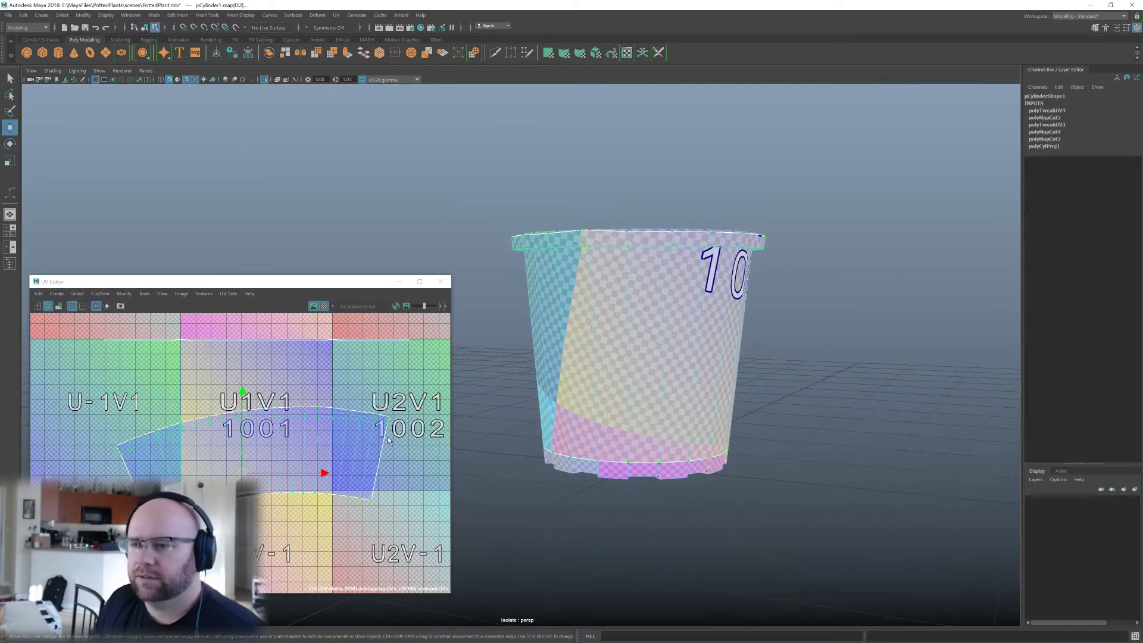
{"action": "scroll", "coordinate": [320, 443], "scroll_direction": "up", "scroll_amount": 2}
{"action": "scroll", "coordinate": [619, 420], "scroll_direction": "up", "scroll_amount": 4}
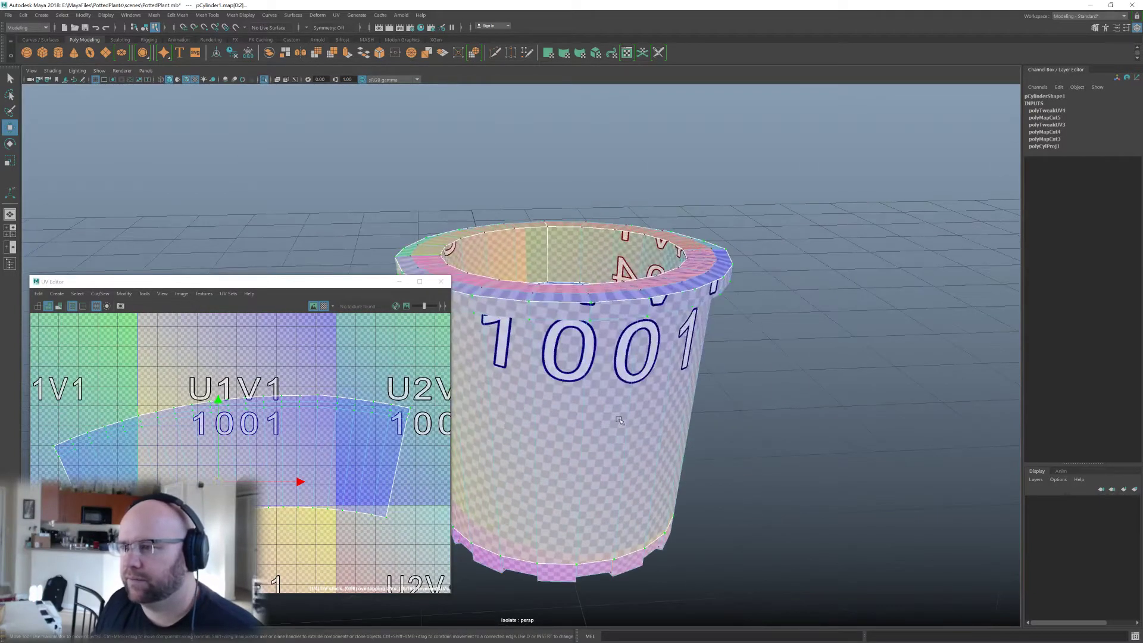
{"action": "scroll", "coordinate": [619, 420], "scroll_direction": "up", "scroll_amount": 4}
{"action": "left_click_drag", "start_coordinate": [631, 410], "coordinate": [574, 387], "text": "alt"}
{"action": "scroll", "coordinate": [399, 410], "scroll_direction": "down", "scroll_amount": 2}
Select the faces of the base's UV shell and hide the checker map.
{"action": "middle_click_drag", "start_coordinate": [374, 440], "coordinate": [374, 349], "text": "alt"}
{"action": "key", "text": "ctrl+F11"}
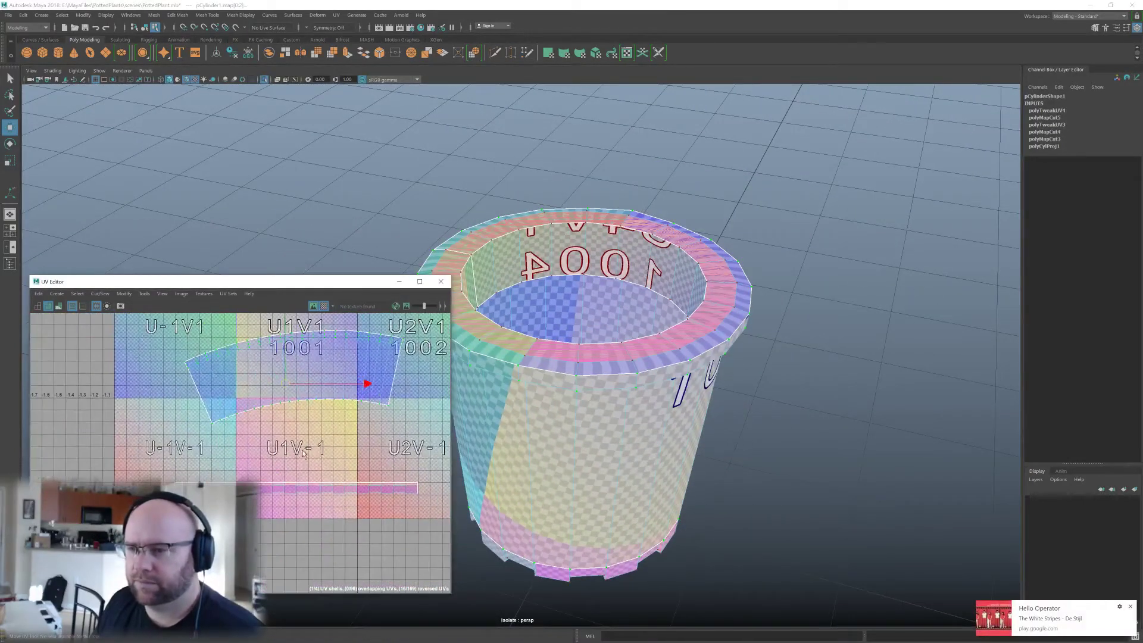
{"action": "scroll", "coordinate": [156, 365], "scroll_direction": "down", "scroll_amount": 2}
{"action": "left_click", "coordinate": [343, 473]}
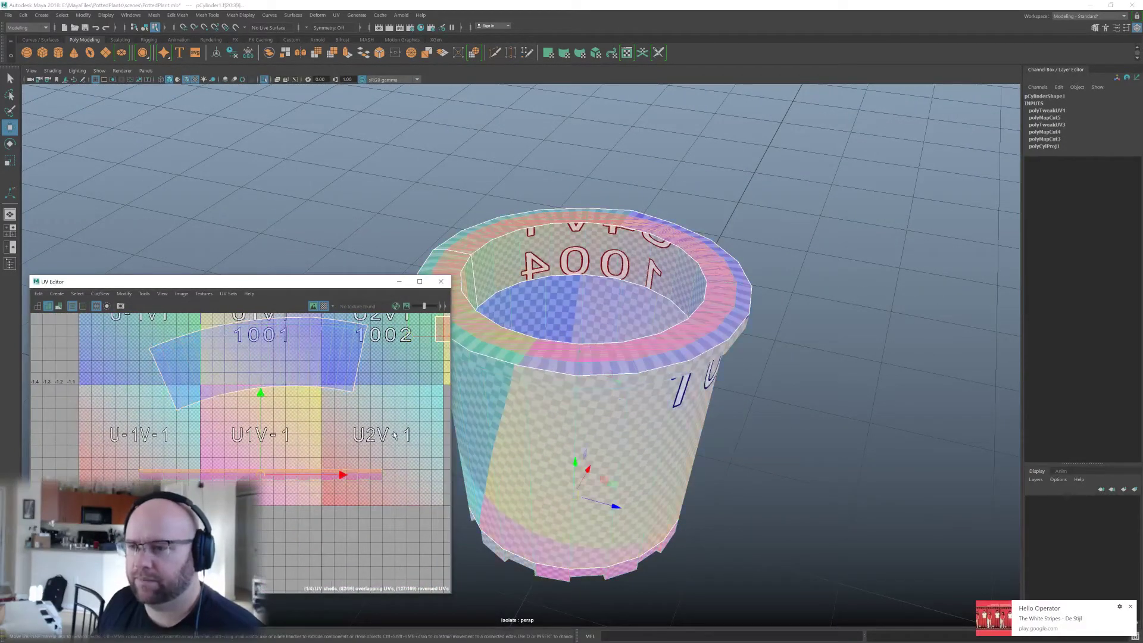
{"action": "left_click", "coordinate": [323, 305]}
Apply a planar projection along Y to the base faces and move the circular shell below the outer-wall shell.
{"action": "left_click_drag", "start_coordinate": [655, 506], "coordinate": [669, 463], "text": "alt"}
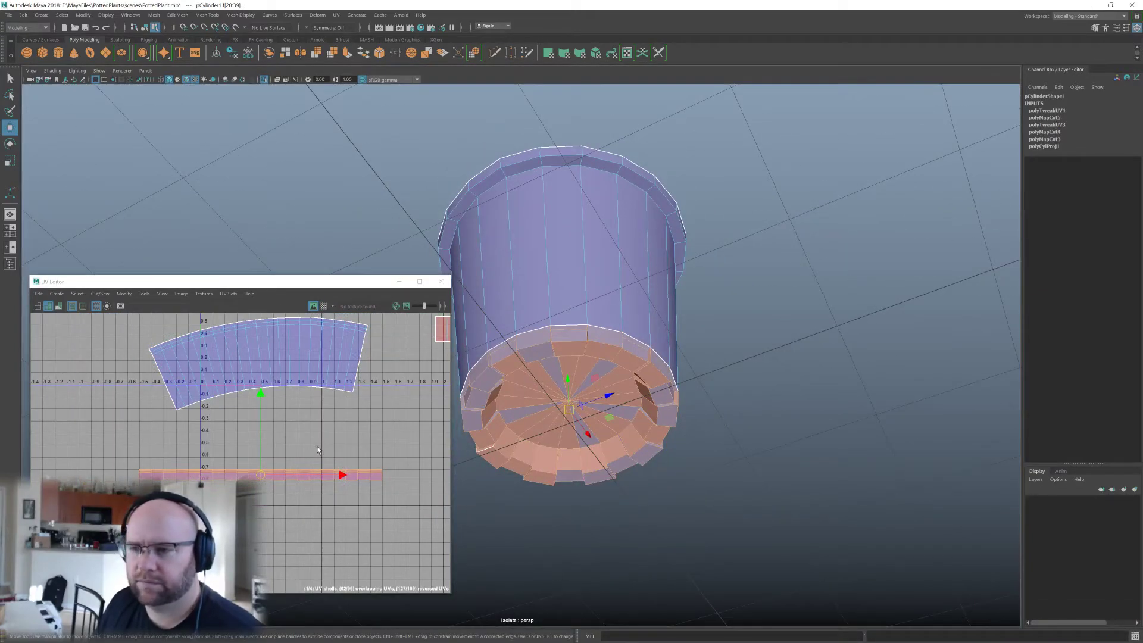
{"action": "right_click_drag", "start_coordinate": [570, 418], "coordinate": [639, 587], "text": "shift"}
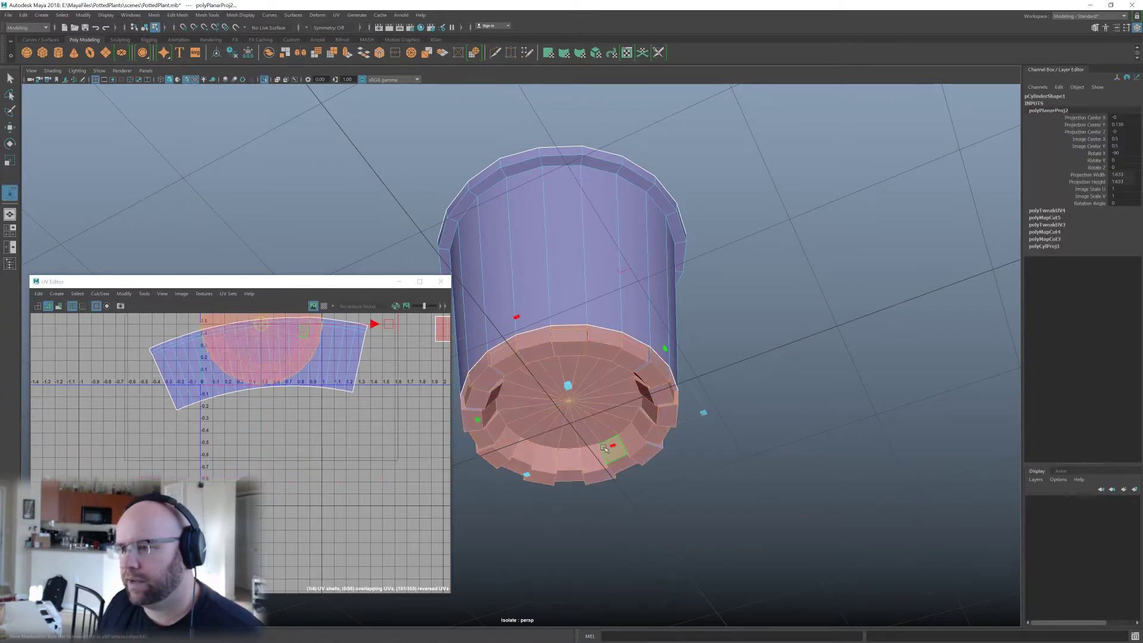
{"action": "left_click_drag", "start_coordinate": [639, 588], "coordinate": [565, 535], "text": "alt"}
{"action": "scroll", "coordinate": [265, 345], "scroll_direction": "down", "scroll_amount": 3}
{"action": "left_click_drag", "start_coordinate": [264, 346], "coordinate": [290, 506]}
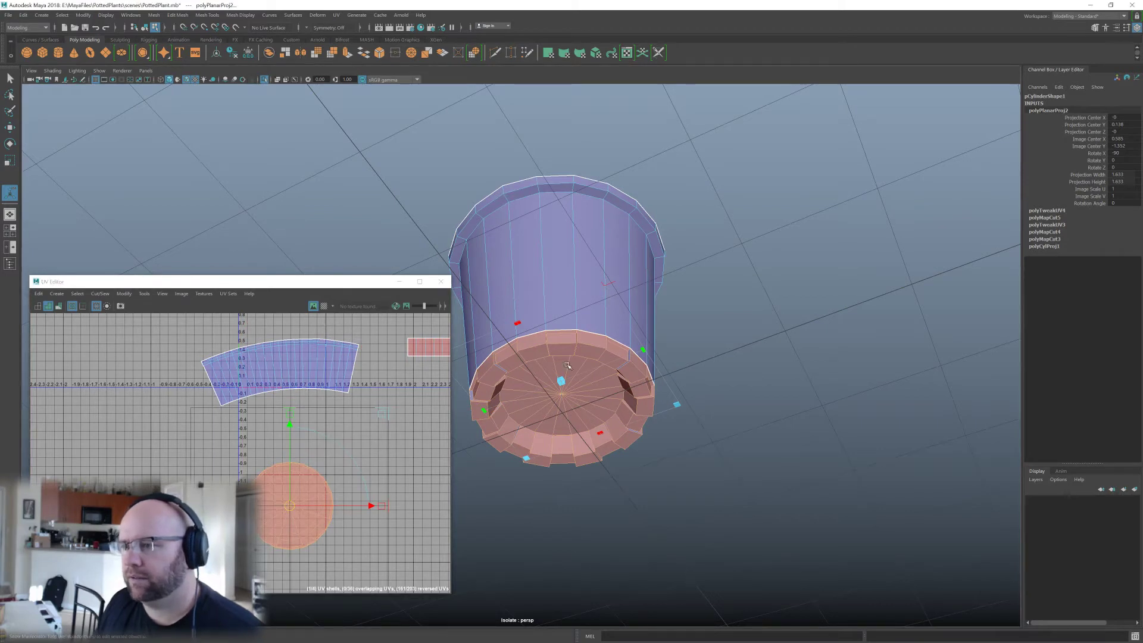
Select the UVs of the straight inner-wall shell in the UV layout.
{"action": "middle_click_drag", "start_coordinate": [563, 363], "coordinate": [618, 404], "text": "alt"}
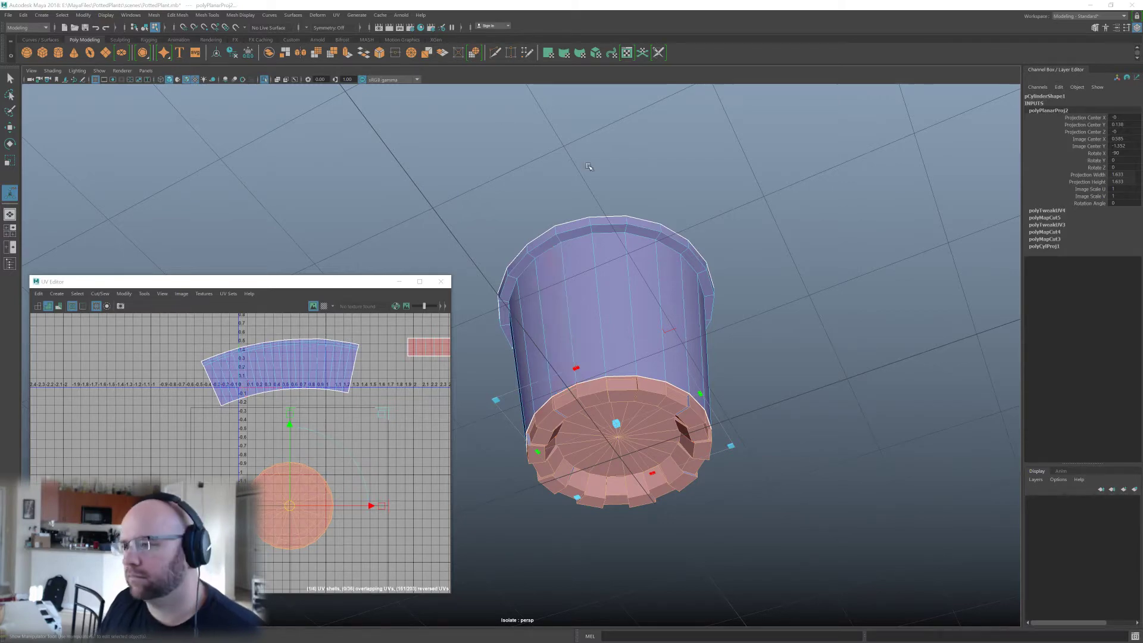
{"action": "left_click_drag", "start_coordinate": [663, 286], "coordinate": [654, 370], "text": "alt"}
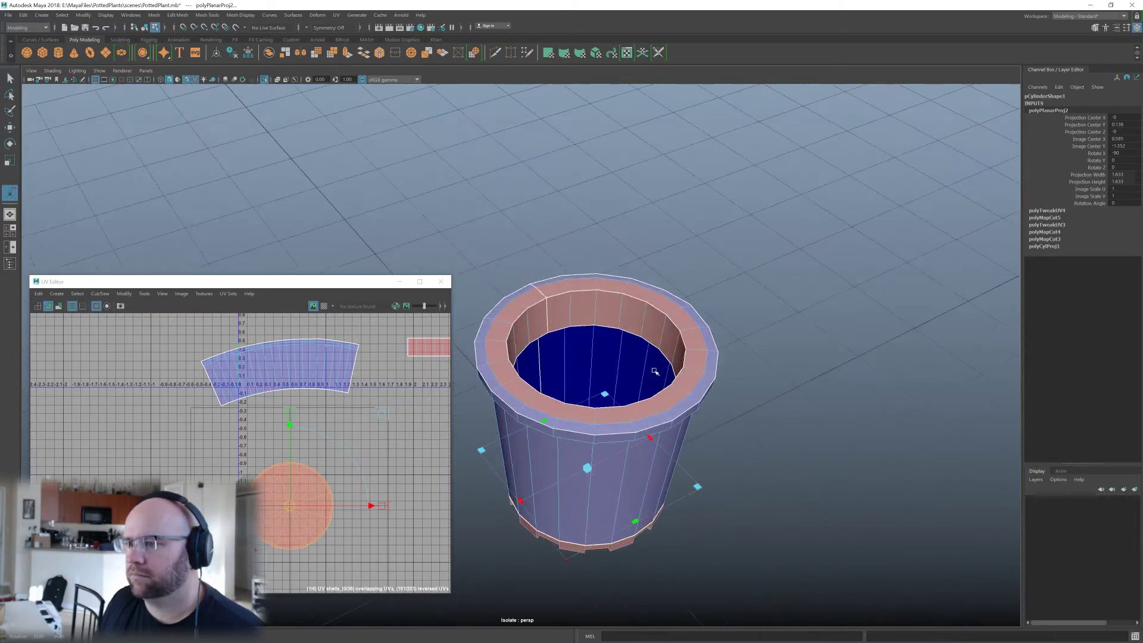
{"action": "middle_click_drag", "start_coordinate": [432, 367], "coordinate": [291, 381], "text": "alt"}
{"action": "scroll", "coordinate": [291, 381], "scroll_direction": "down", "scroll_amount": 3}
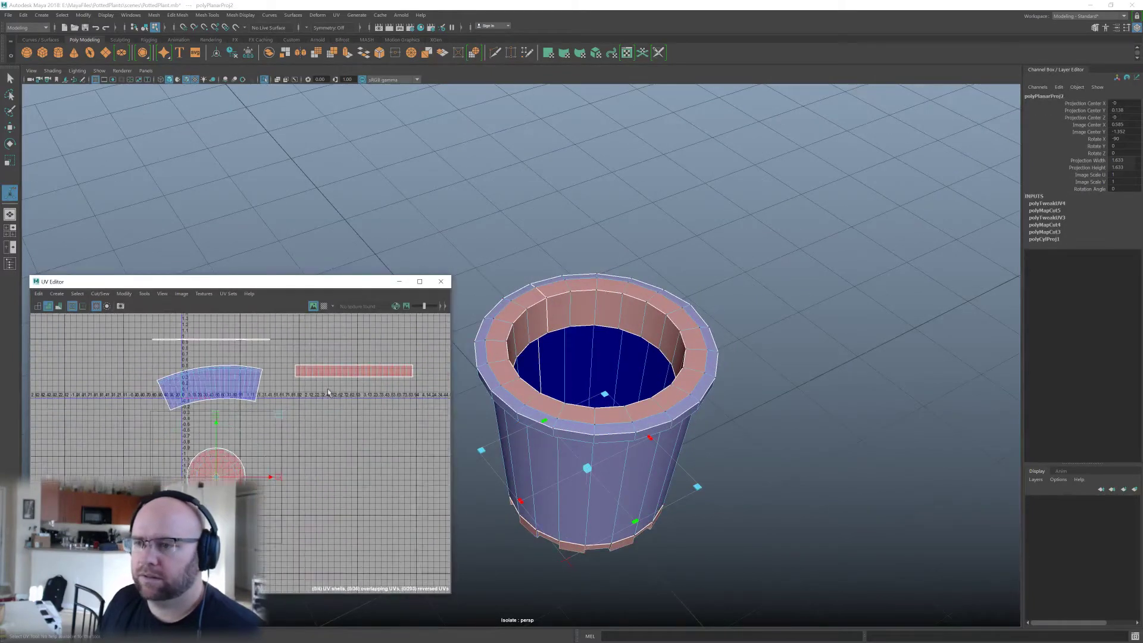
{"action": "key", "text": "q"}
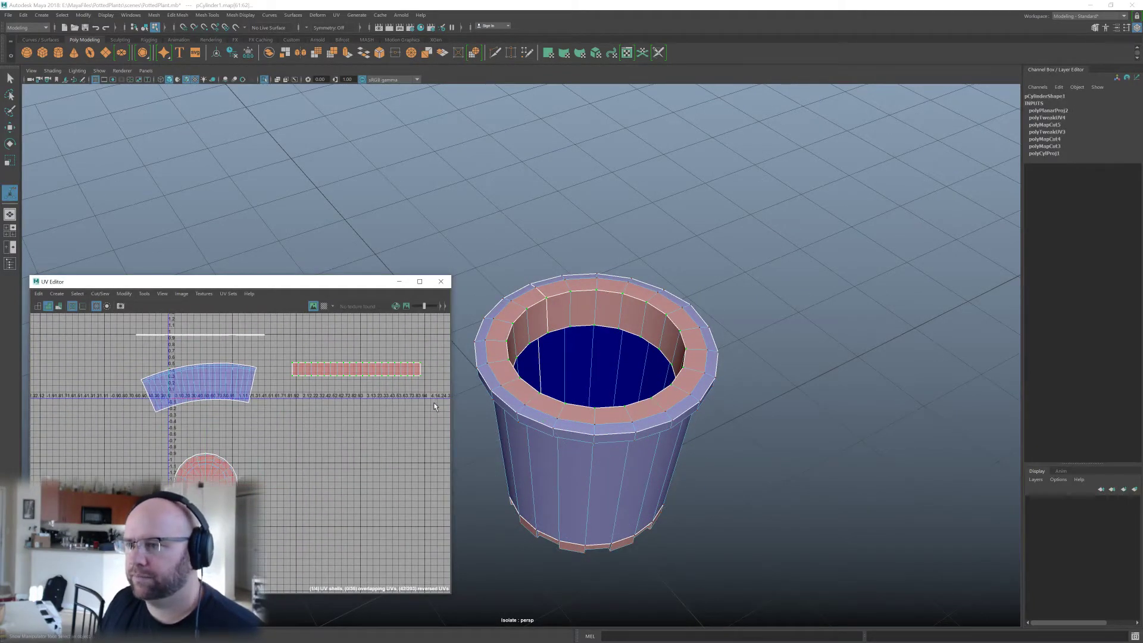
Try unfolding the inner-wall UV shell and undo the unfold.
{"action": "right_click_drag", "start_coordinate": [337, 398], "coordinate": [277, 398], "text": "shift"}
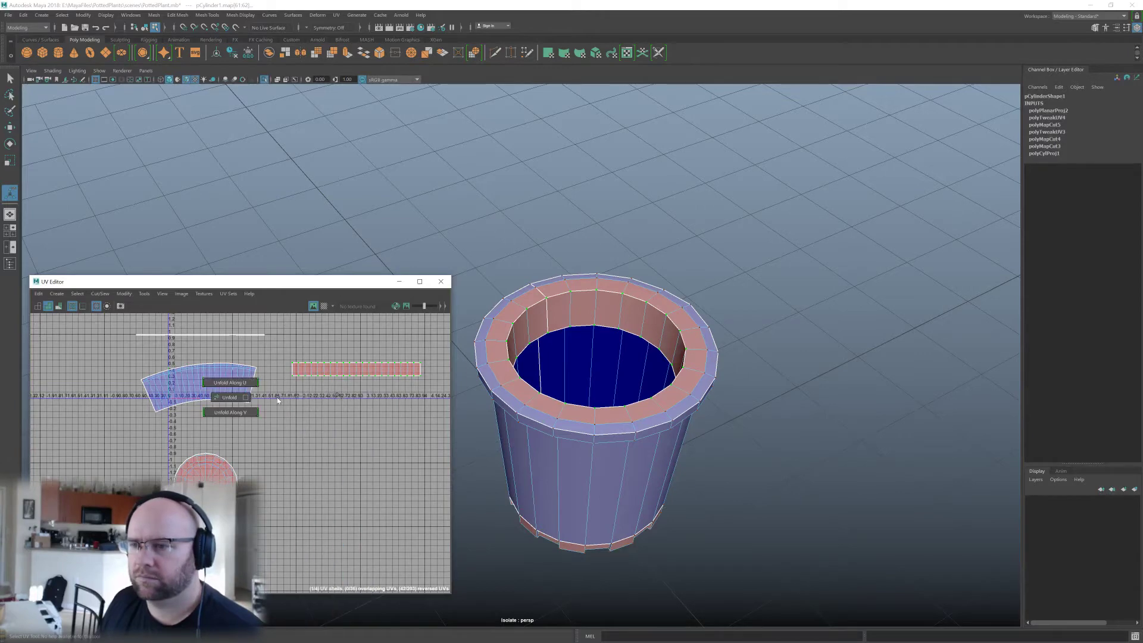
{"action": "scroll", "coordinate": [335, 381], "scroll_direction": "up", "scroll_amount": 1}
{"action": "key", "text": "ctrl+z"}
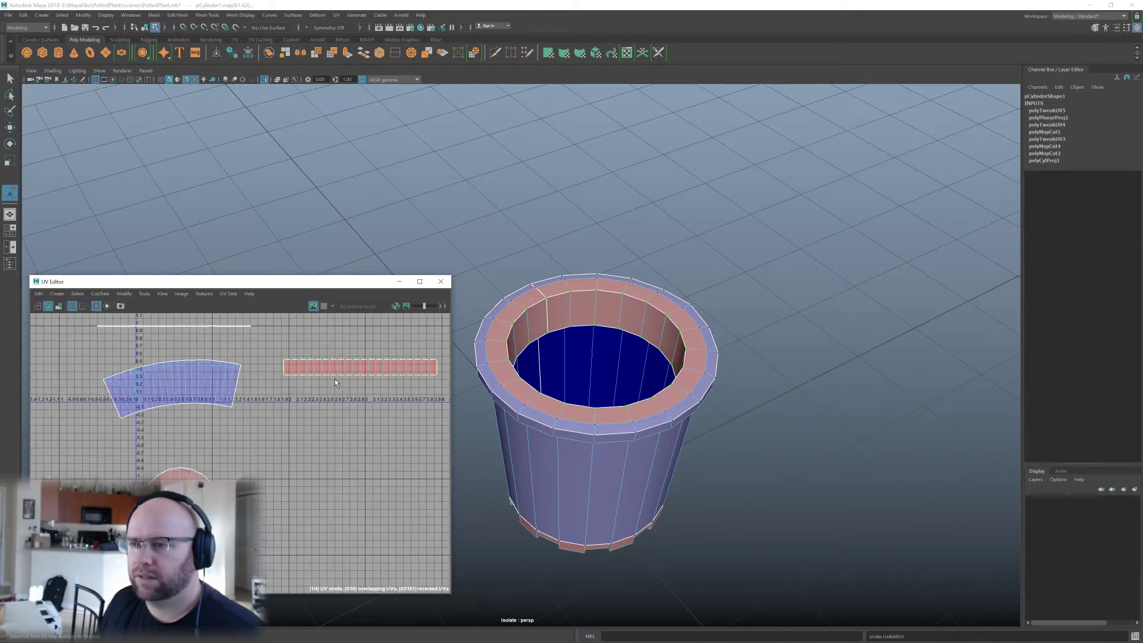
Unfold the inner-wall shell with the Legacy method and the unfold constraint set to Horizontal.
{"action": "right_click_drag", "start_coordinate": [354, 377], "coordinate": [279, 381], "text": "shift"}
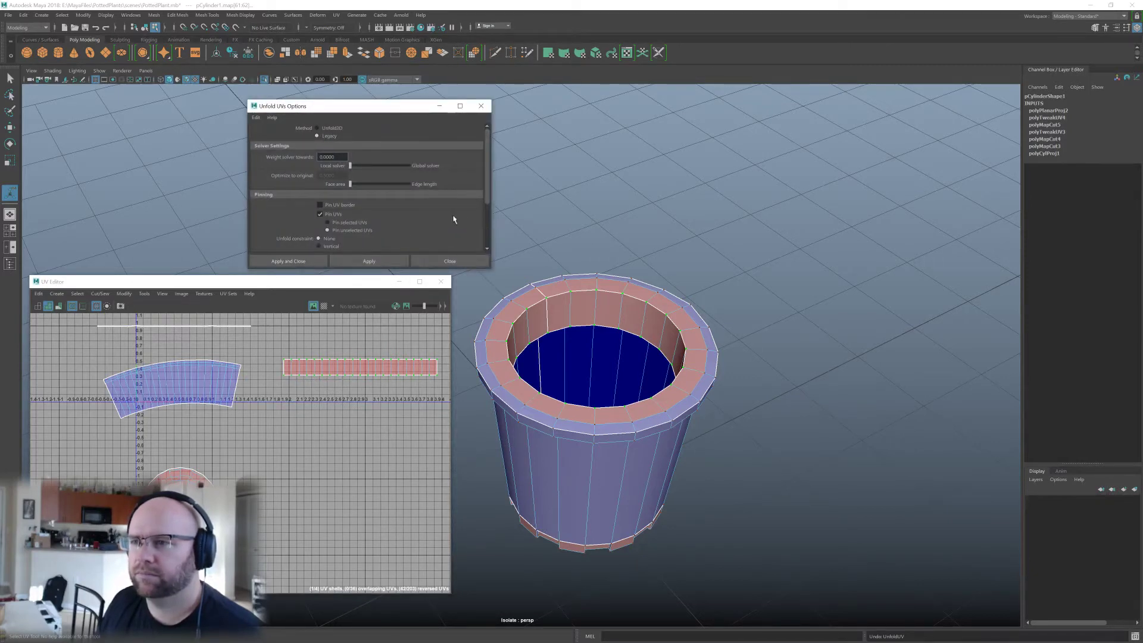
{"action": "left_click_drag", "start_coordinate": [486, 197], "coordinate": [485, 221]}
{"action": "left_click", "coordinate": [337, 206]}
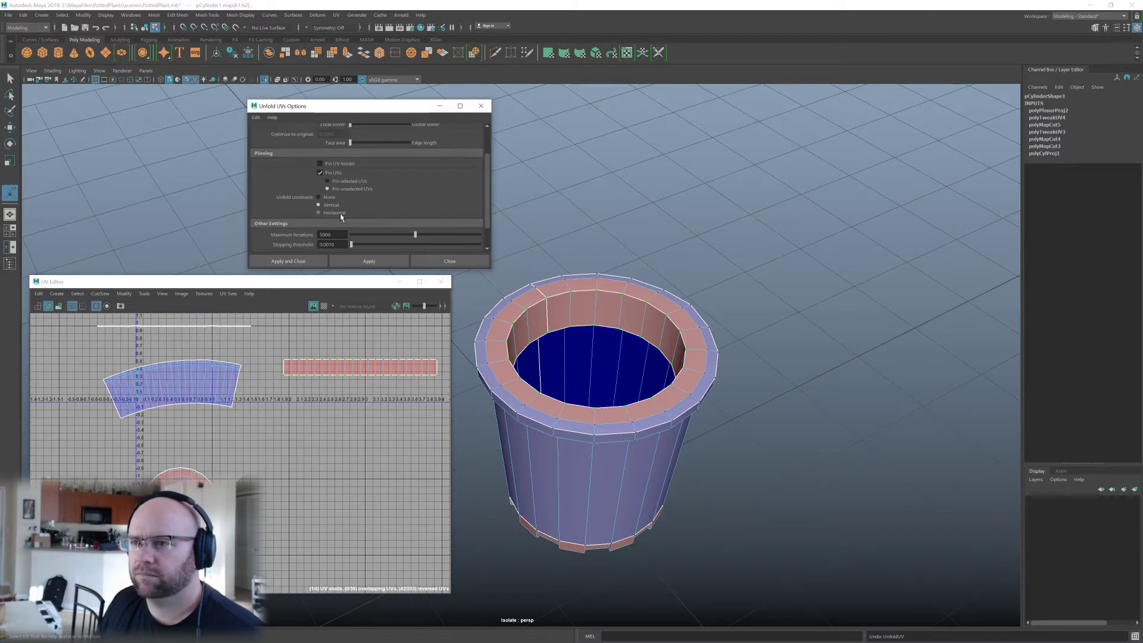
{"action": "left_click", "coordinate": [336, 213]}
{"action": "left_click", "coordinate": [369, 261]}
{"action": "scroll", "coordinate": [368, 336], "scroll_direction": "down", "scroll_amount": 1}
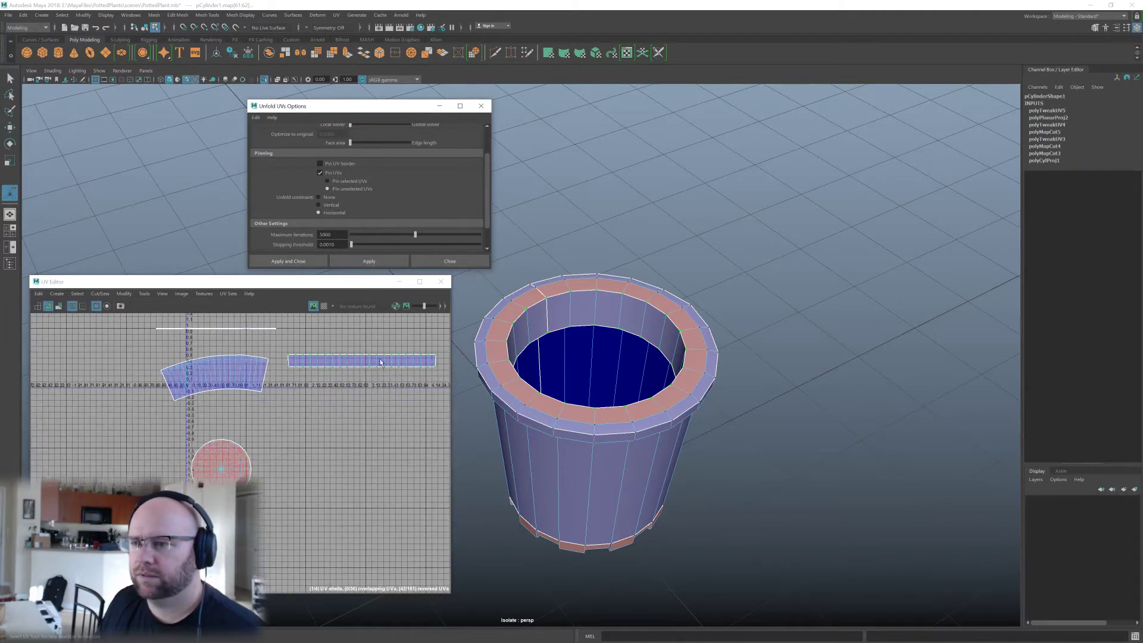
{"action": "middle_click_drag", "start_coordinate": [381, 361], "coordinate": [343, 376], "text": "alt"}
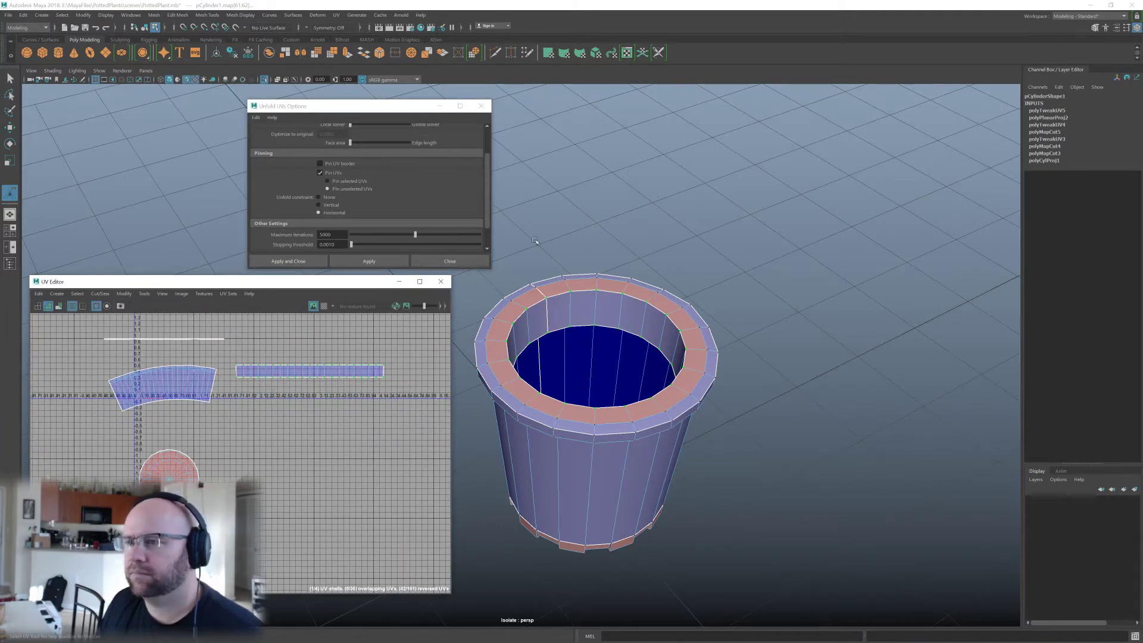
Show the checker map, examine the pattern on the pot's inner wall for distortion and hide the map.
{"action": "left_click", "coordinate": [324, 305]}
{"action": "scroll", "coordinate": [581, 338], "scroll_direction": "up", "scroll_amount": 5}
{"action": "scroll", "coordinate": [581, 338], "scroll_direction": "up", "scroll_amount": 6}
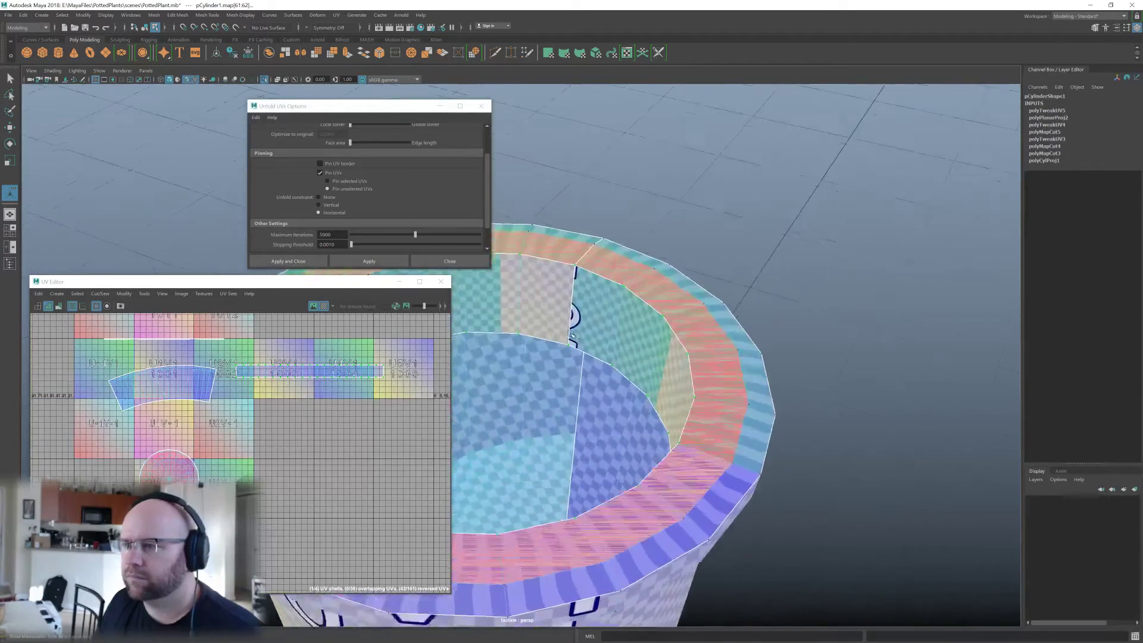
{"action": "left_click_drag", "start_coordinate": [698, 383], "coordinate": [720, 388], "text": "alt"}
{"action": "scroll", "coordinate": [720, 388], "scroll_direction": "down", "scroll_amount": 8}
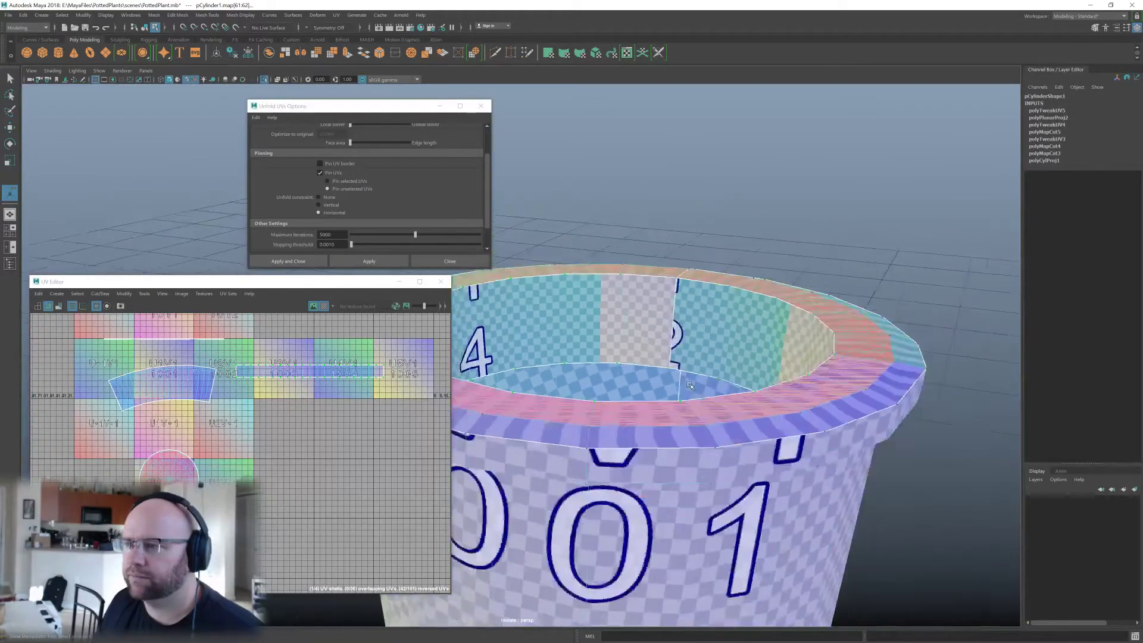
{"action": "middle_click_drag", "start_coordinate": [288, 396], "coordinate": [346, 417], "text": "alt"}
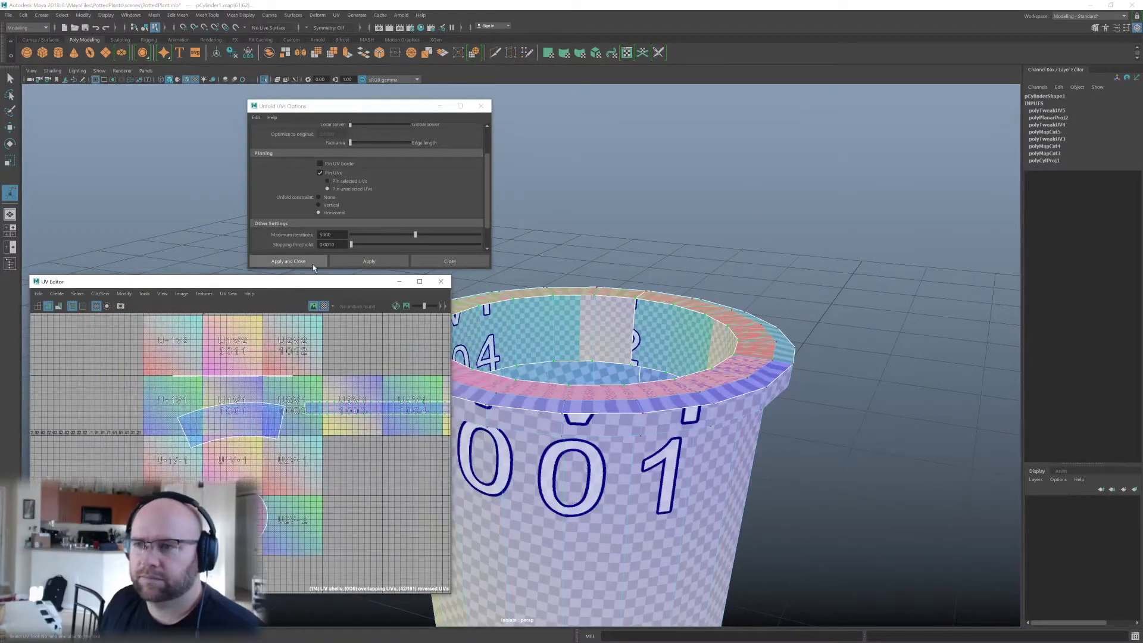
{"action": "left_click", "coordinate": [325, 307]}
Select the UVs of the rim's shell that is collapsed to a line above the outer-wall shell.
{"action": "middle_click_drag", "start_coordinate": [253, 427], "coordinate": [255, 456], "text": "alt"}
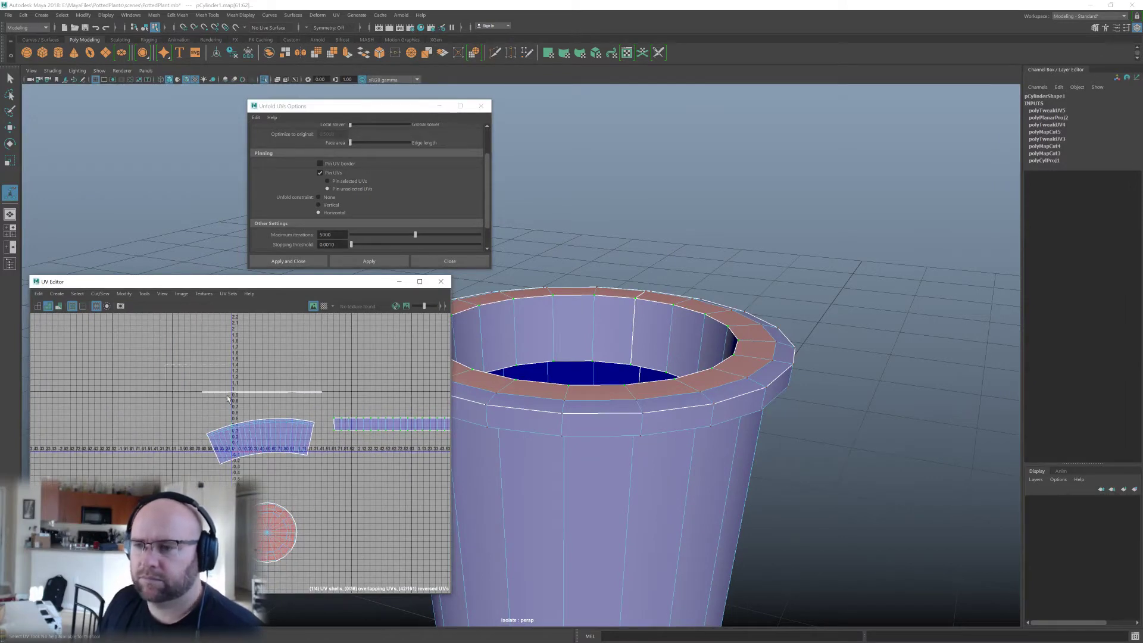
{"action": "left_click_drag", "start_coordinate": [467, 399], "coordinate": [463, 426], "text": "alt"}
{"action": "middle_click_drag", "start_coordinate": [393, 424], "coordinate": [352, 420], "text": "alt"}
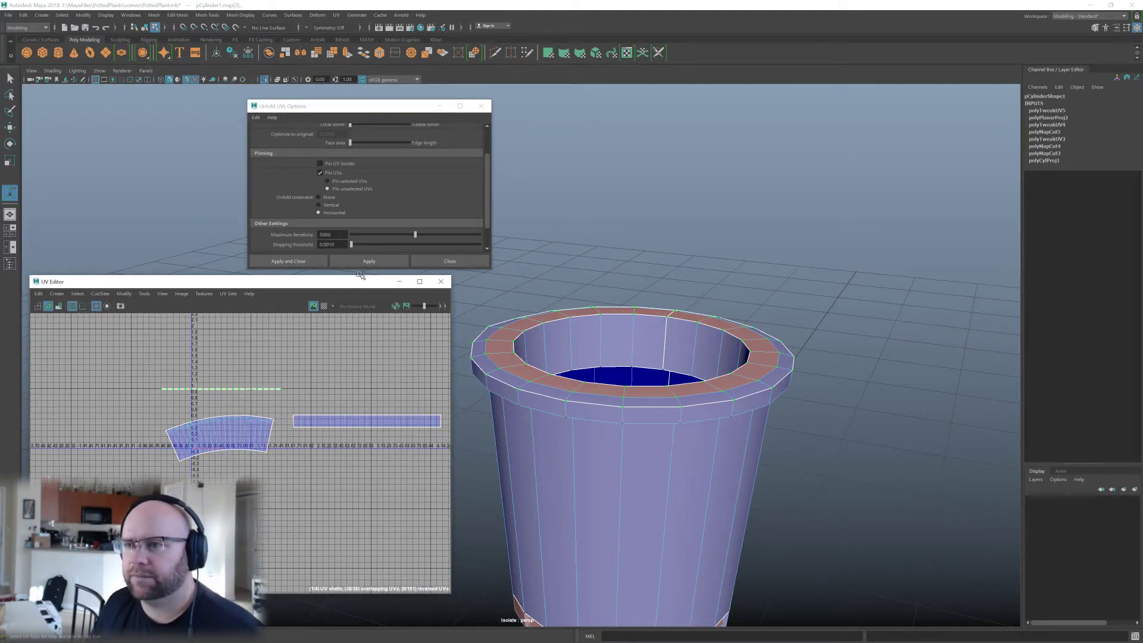
Try unfolding the rim shell with the Legacy method and the unfold constraint set to None, and undo it.
{"action": "left_click", "coordinate": [319, 197]}
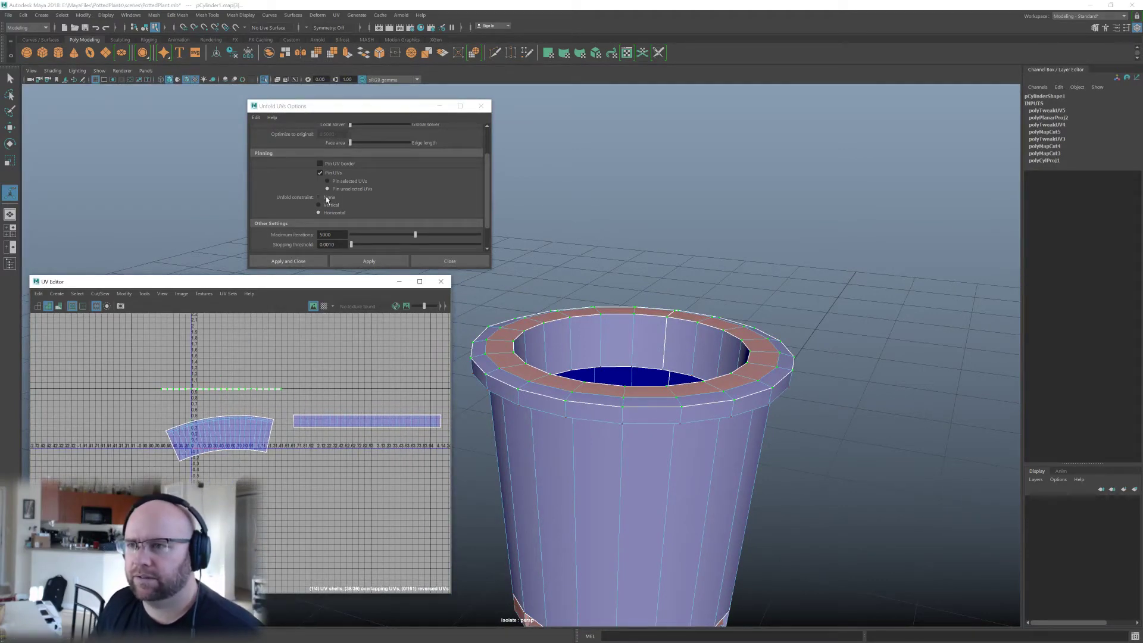
{"action": "left_click", "coordinate": [370, 261]}
{"action": "scroll", "coordinate": [290, 373], "scroll_direction": "up", "scroll_amount": 3}
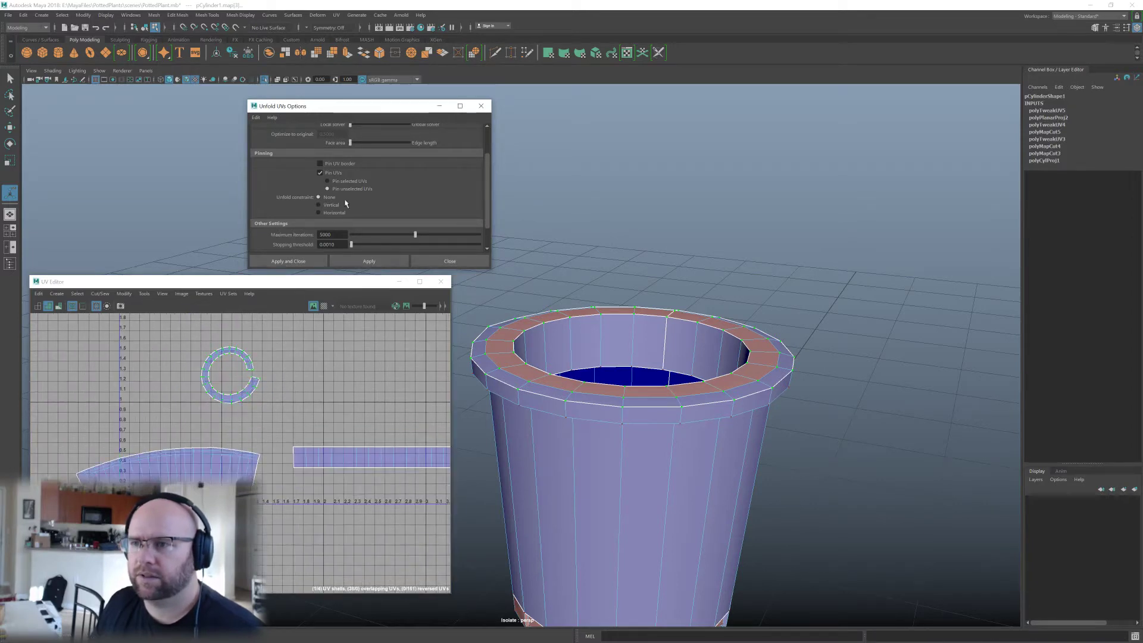
{"action": "middle_click_drag", "start_coordinate": [329, 347], "coordinate": [341, 380], "text": "alt"}
{"action": "key", "text": "ctrl+z"}
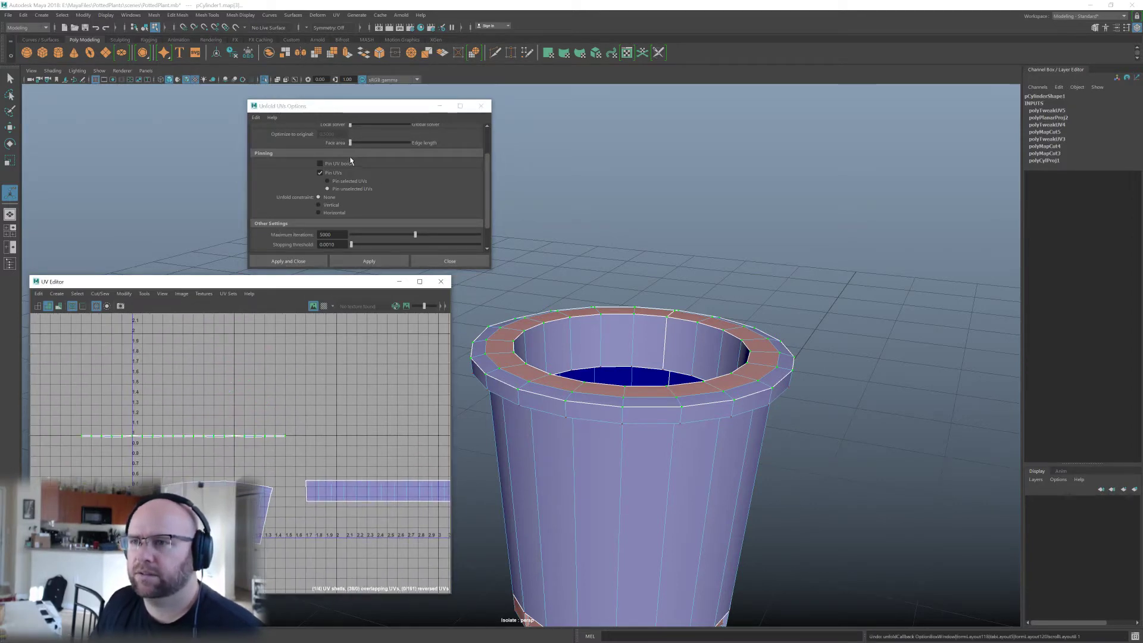
Unfold the rim shell into a ring with the Unfold3D method.
{"action": "scroll", "coordinate": [351, 161], "scroll_direction": "up", "scroll_amount": 2}
{"action": "left_click", "coordinate": [318, 128]}
{"action": "left_click", "coordinate": [369, 261]}
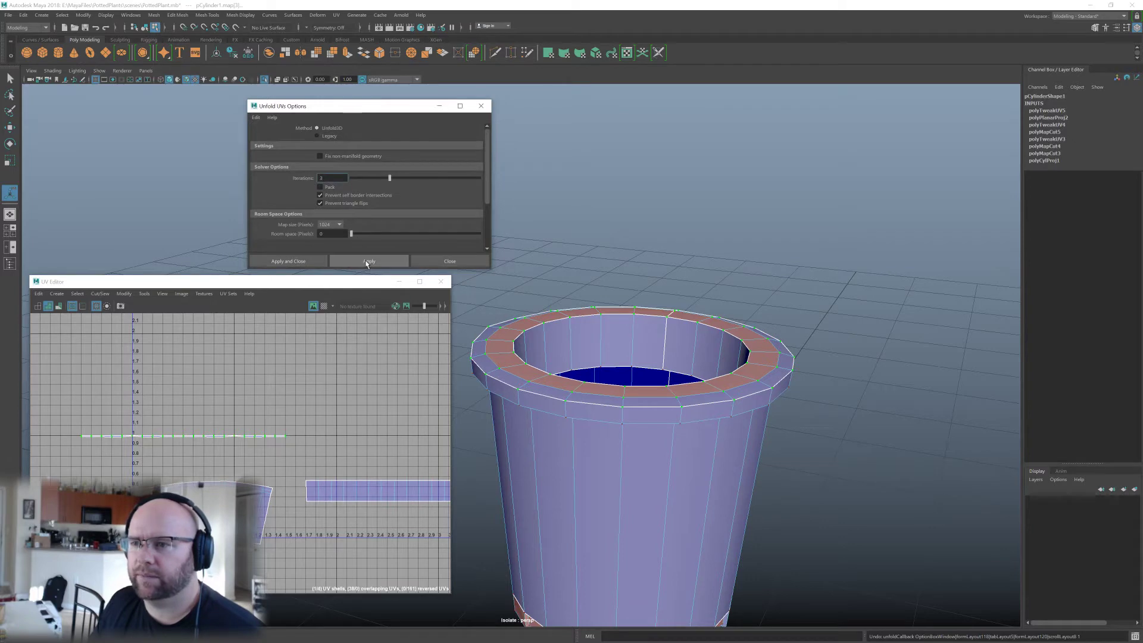
{"action": "middle_click_drag", "start_coordinate": [248, 405], "coordinate": [272, 389], "text": "alt"}
{"action": "scroll", "coordinate": [269, 419], "scroll_direction": "up", "scroll_amount": 5}
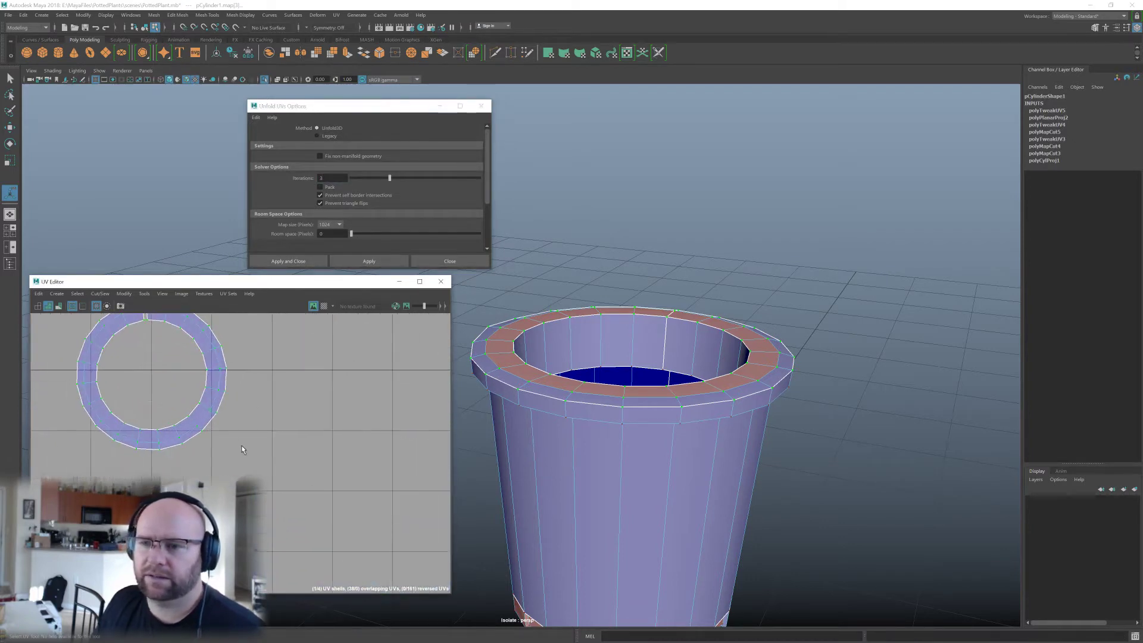
{"action": "middle_click_drag", "start_coordinate": [243, 441], "coordinate": [370, 508], "text": "alt"}
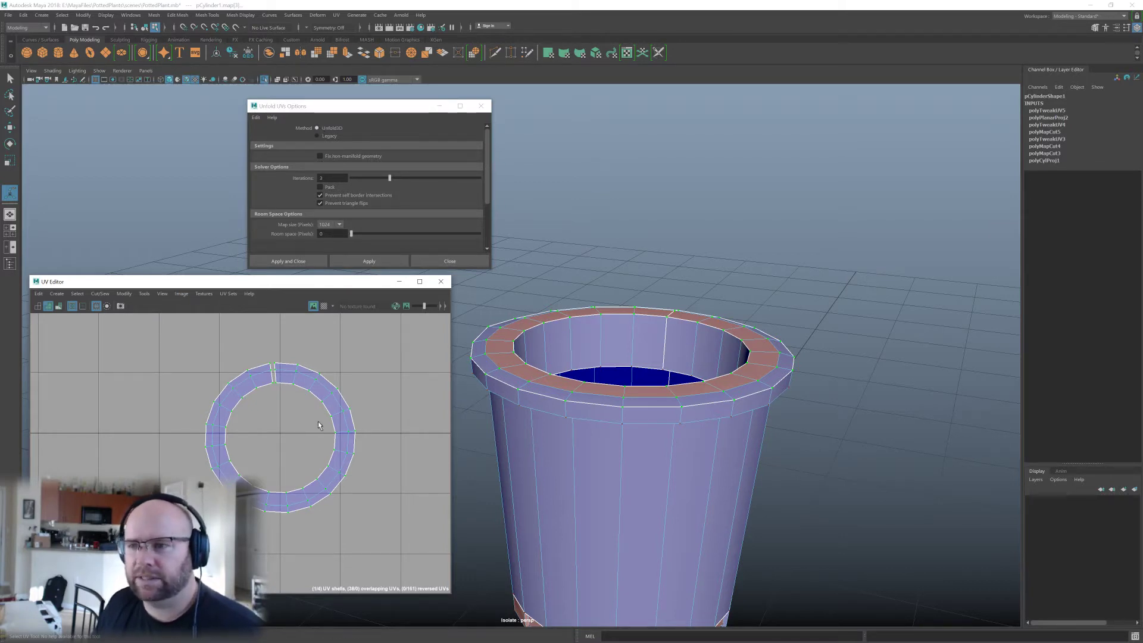
Select the open seam edges of the ring-shaped rim shell and move and sew them together.
{"action": "left_click_drag", "start_coordinate": [565, 382], "coordinate": [458, 377], "text": "alt"}
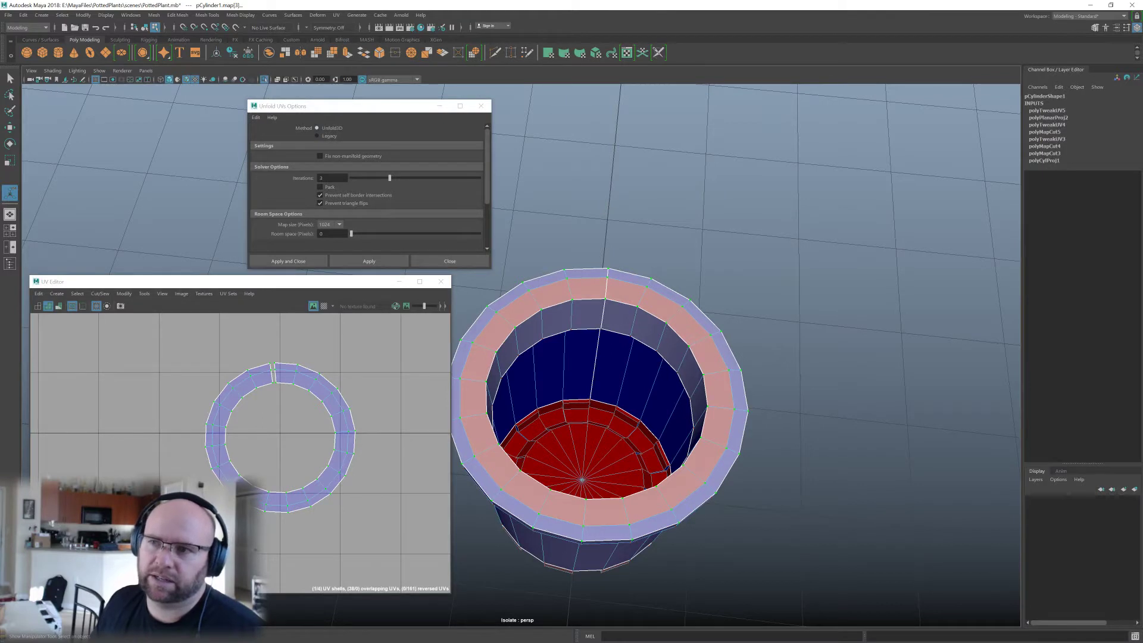
{"action": "left_click", "coordinate": [332, 177]}
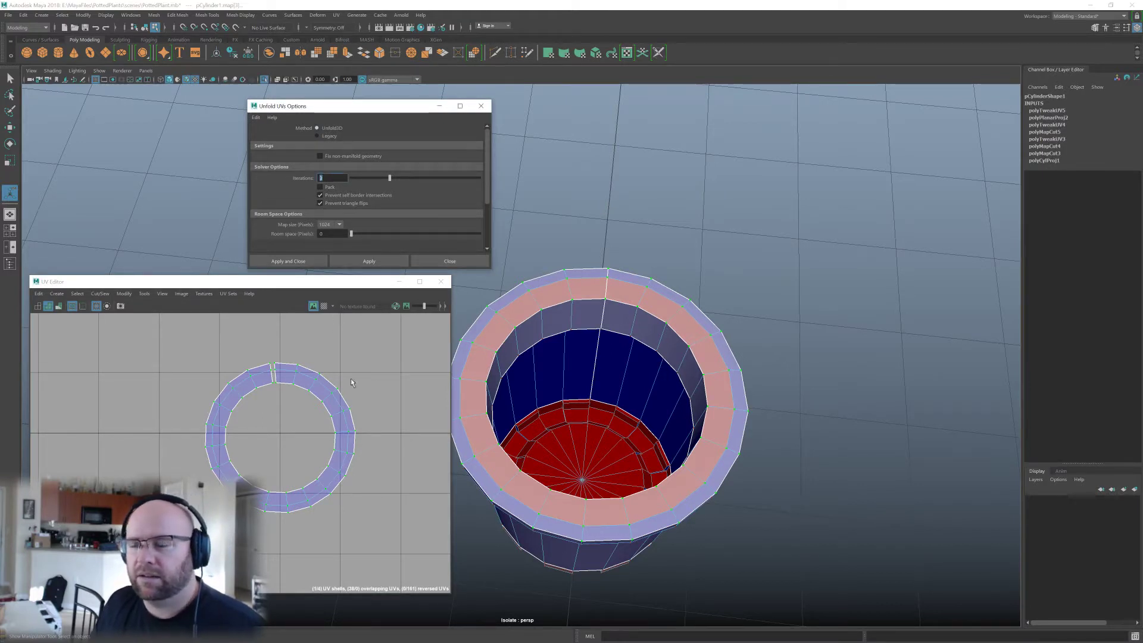
{"action": "mouse_move", "coordinate": [275, 385]}
{"action": "right_mouse_down"}
{"action": "mouse_move", "coordinate": [288, 345]}
{"action": "mouse_move", "coordinate": [287, 390]}
{"action": "right_mouse_up"}
{"action": "left_click", "coordinate": [275, 377]}
{"action": "left_click", "coordinate": [274, 367], "text": "shift"}
{"action": "left_click_drag", "start_coordinate": [323, 341], "coordinate": [325, 340]}
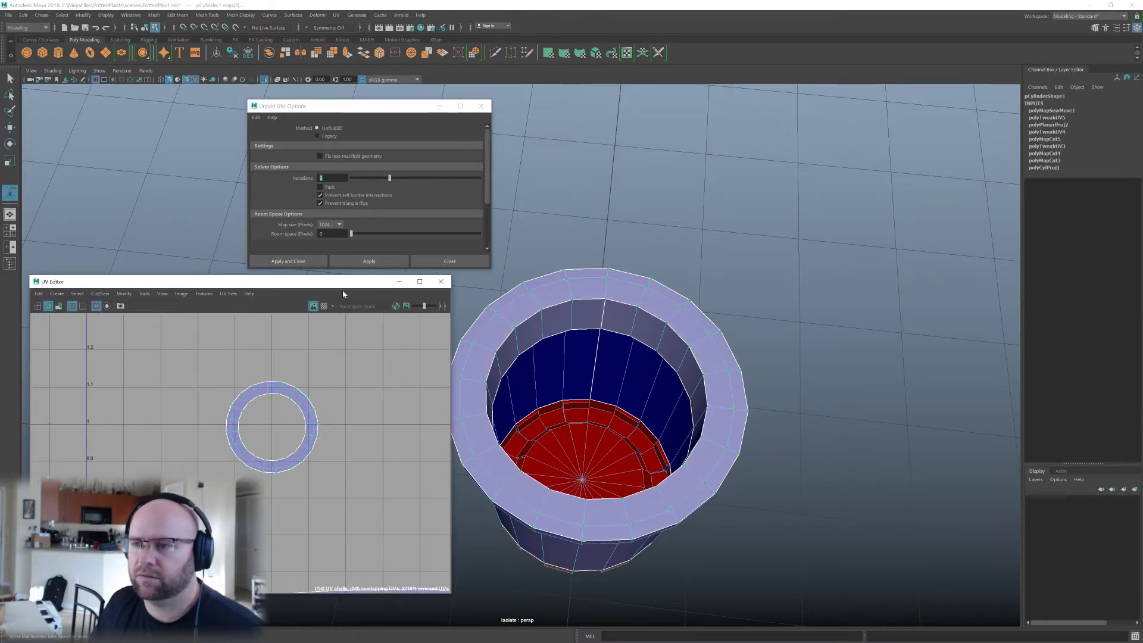
Unfold the closed rim ring once more with the Unfold3D method.
{"action": "left_click", "coordinate": [369, 261]}
{"action": "right_click_drag", "start_coordinate": [347, 376], "coordinate": [337, 441], "text": "alt"}
{"action": "middle_click_drag", "start_coordinate": [276, 389], "coordinate": [239, 361], "text": "alt"}
{"action": "right_click_drag", "start_coordinate": [239, 361], "coordinate": [323, 462], "text": "alt"}
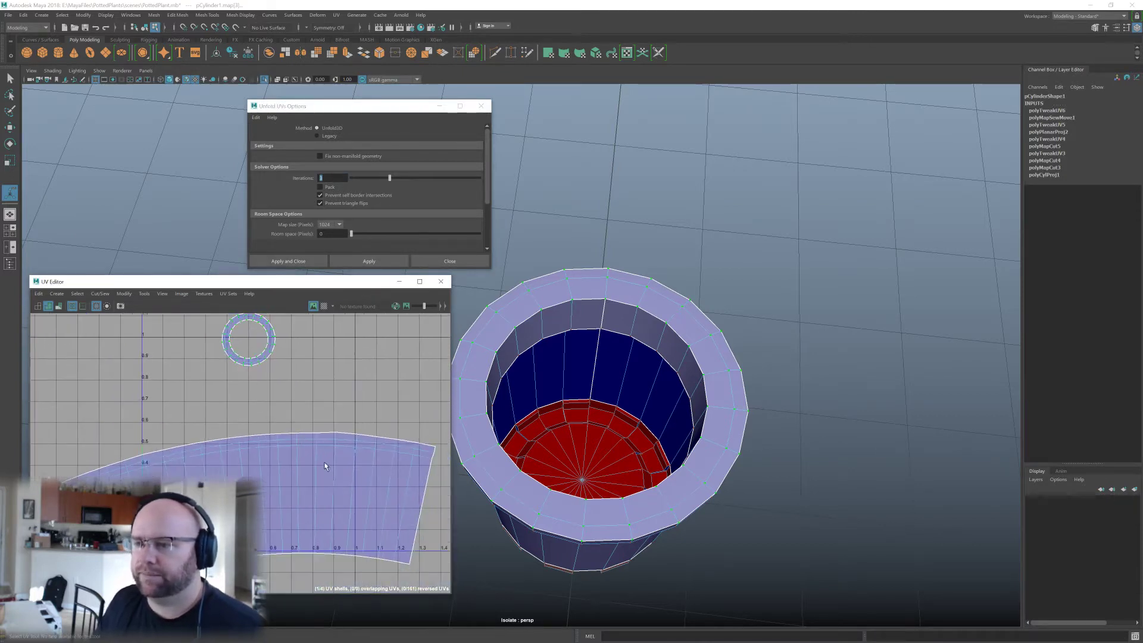
Select the circular base shell's UVs and inspect the notched foot ring and recessed faces on the pot's underside.
{"action": "middle_click_drag", "start_coordinate": [324, 462], "coordinate": [290, 399], "text": "alt"}
{"action": "right_click_drag", "start_coordinate": [290, 398], "coordinate": [293, 463], "text": "alt"}
{"action": "middle_click_drag", "start_coordinate": [267, 393], "coordinate": [241, 317], "text": "alt"}
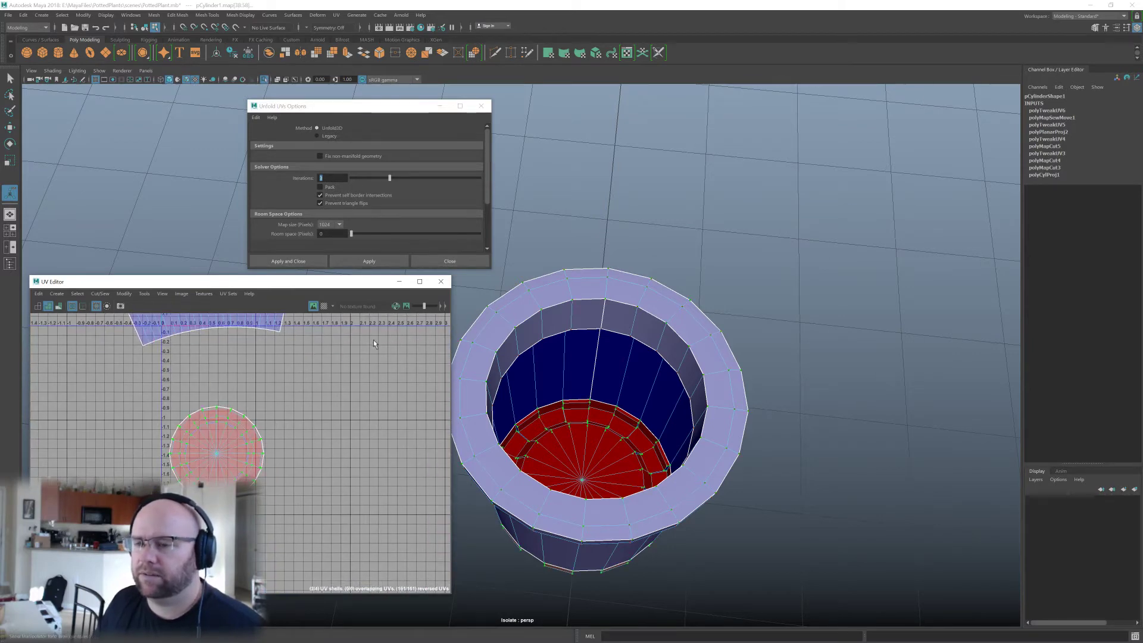
{"action": "left_click_drag", "start_coordinate": [619, 529], "coordinate": [633, 373], "text": "alt"}
{"action": "right_click_drag", "start_coordinate": [633, 373], "coordinate": [643, 414], "text": "alt"}
{"action": "left_click_drag", "start_coordinate": [643, 414], "coordinate": [688, 410], "text": "alt"}
{"action": "left_click_drag", "start_coordinate": [742, 375], "coordinate": [733, 387], "text": "alt"}
{"action": "left_click_drag", "start_coordinate": [585, 224], "coordinate": [668, 212], "text": "alt"}
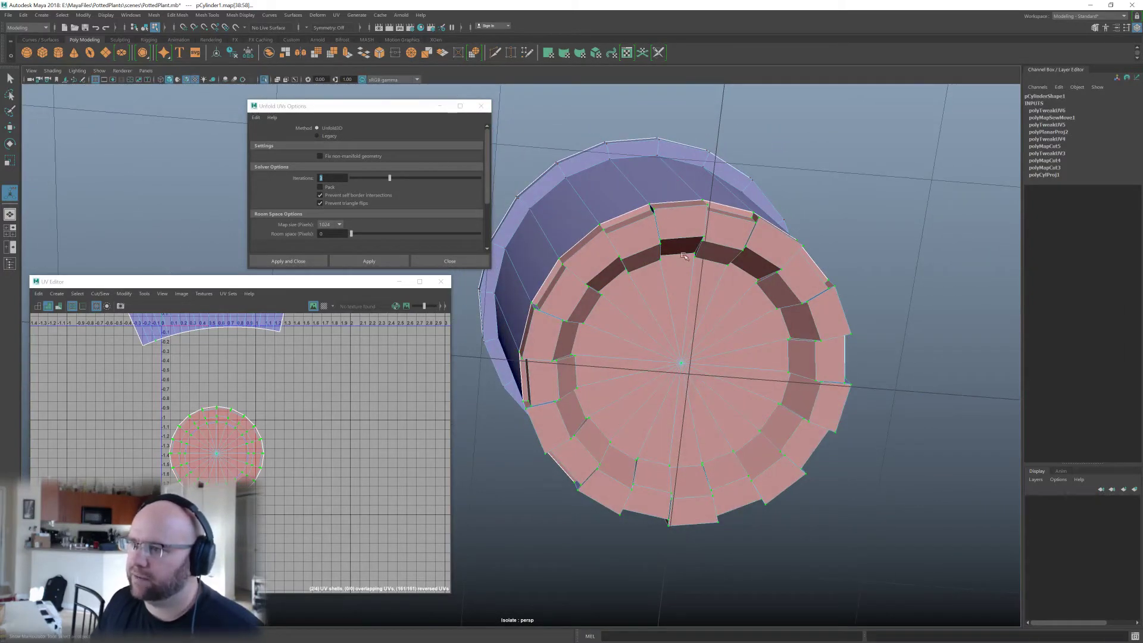
{"action": "left_click_drag", "start_coordinate": [659, 274], "coordinate": [662, 275], "text": "alt"}
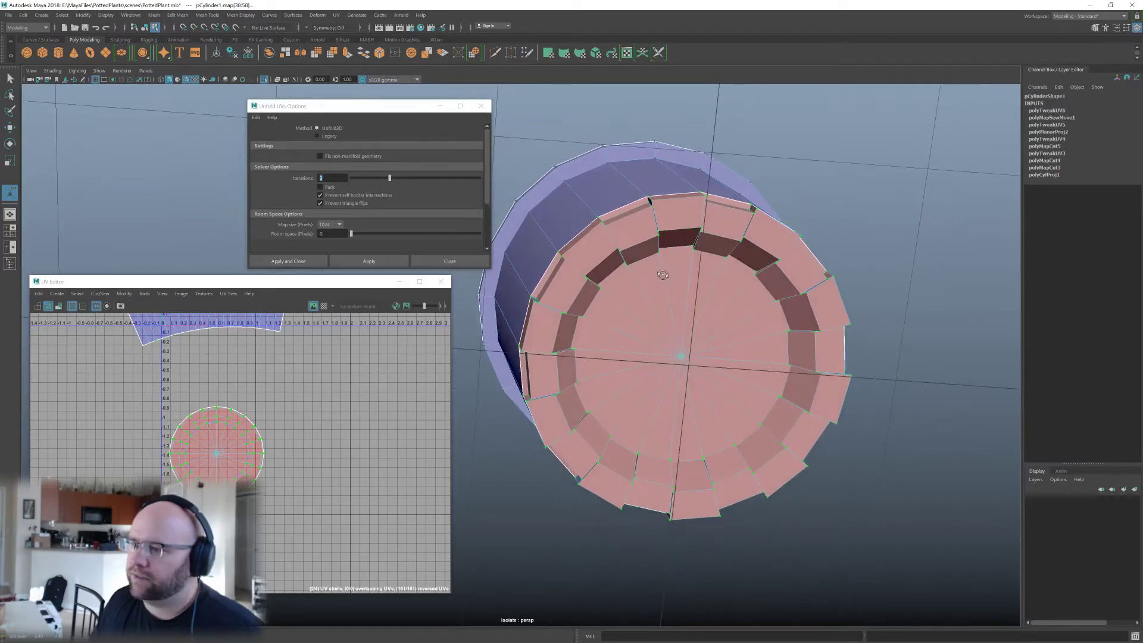
{"action": "left_click_drag", "start_coordinate": [688, 334], "coordinate": [632, 373], "text": "alt"}
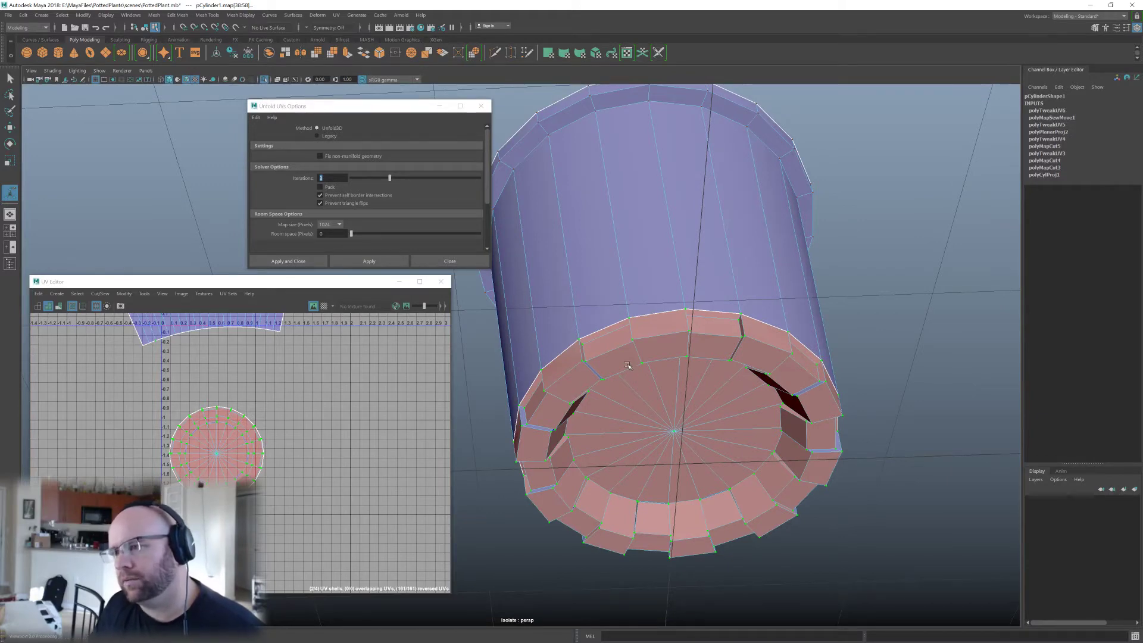
{"action": "mouse_move", "coordinate": [627, 366]}
{"action": "left_mouse_down", "text": "alt"}
{"action": "mouse_move", "coordinate": [620, 344]}
{"action": "mouse_move", "coordinate": [607, 356]}
{"action": "left_mouse_up", "text": "alt"}
Select a single face on the foot ring of the pot's underside and grow the face selection.
{"action": "right_click_drag", "start_coordinate": [595, 356], "coordinate": [595, 316]}
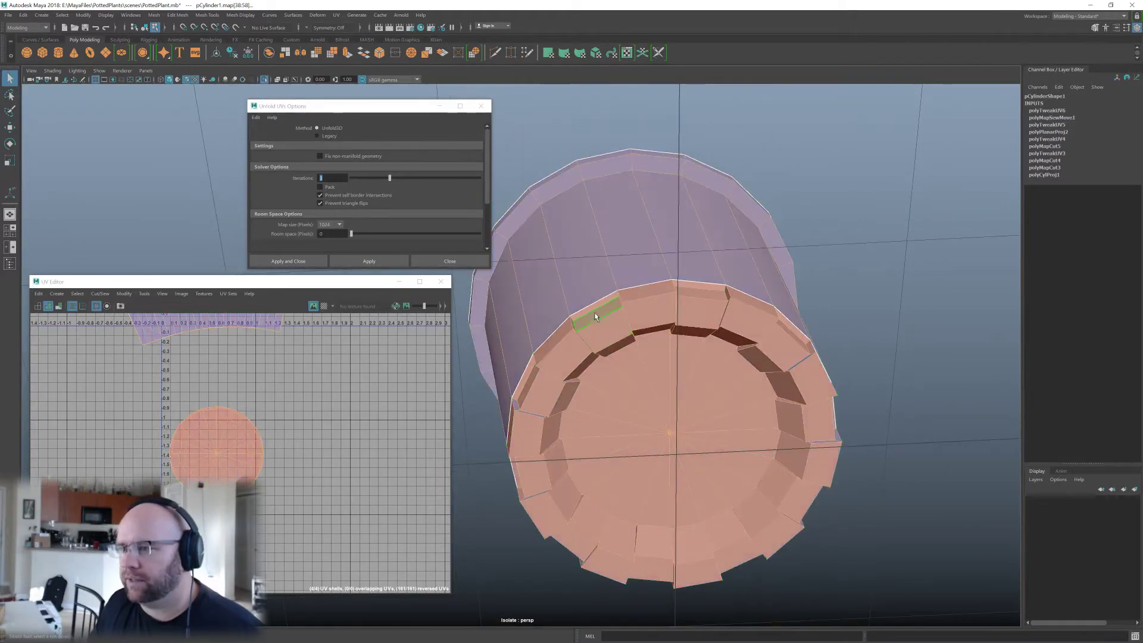
{"action": "left_click", "coordinate": [597, 315]}
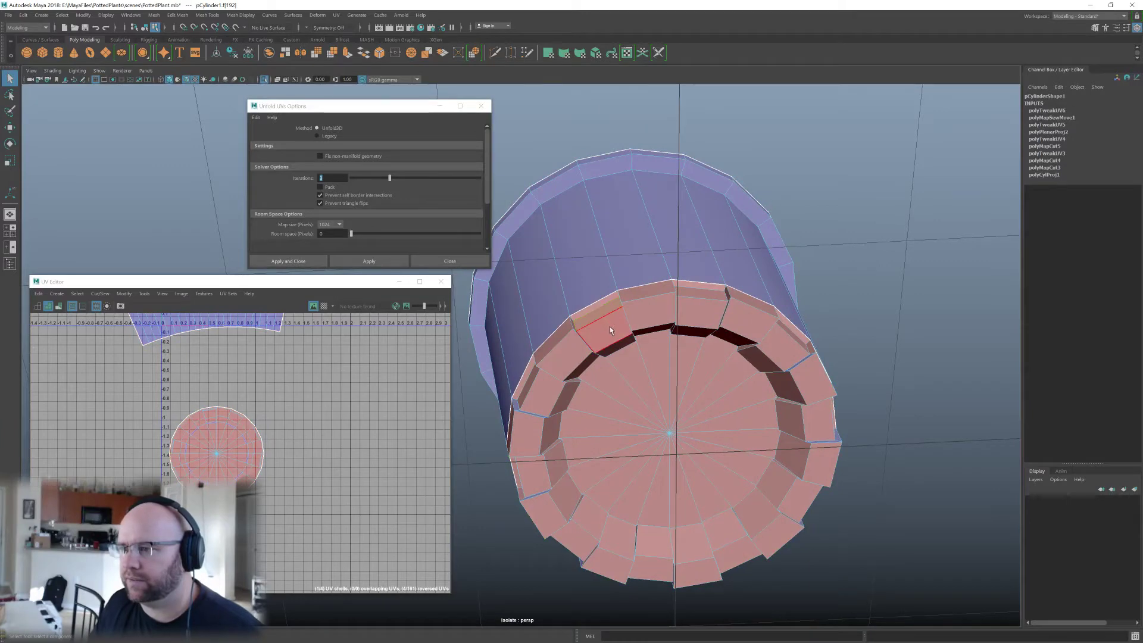
{"action": "left_click_drag", "start_coordinate": [609, 326], "coordinate": [648, 373], "text": "alt"}
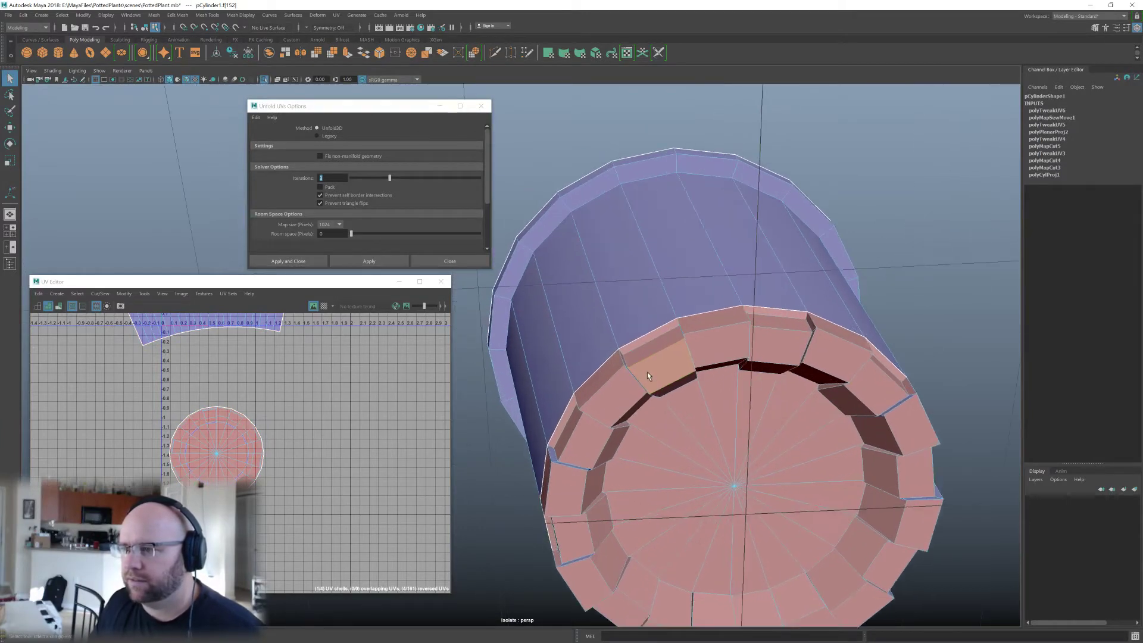
{"action": "key", "text": "shift+period"}
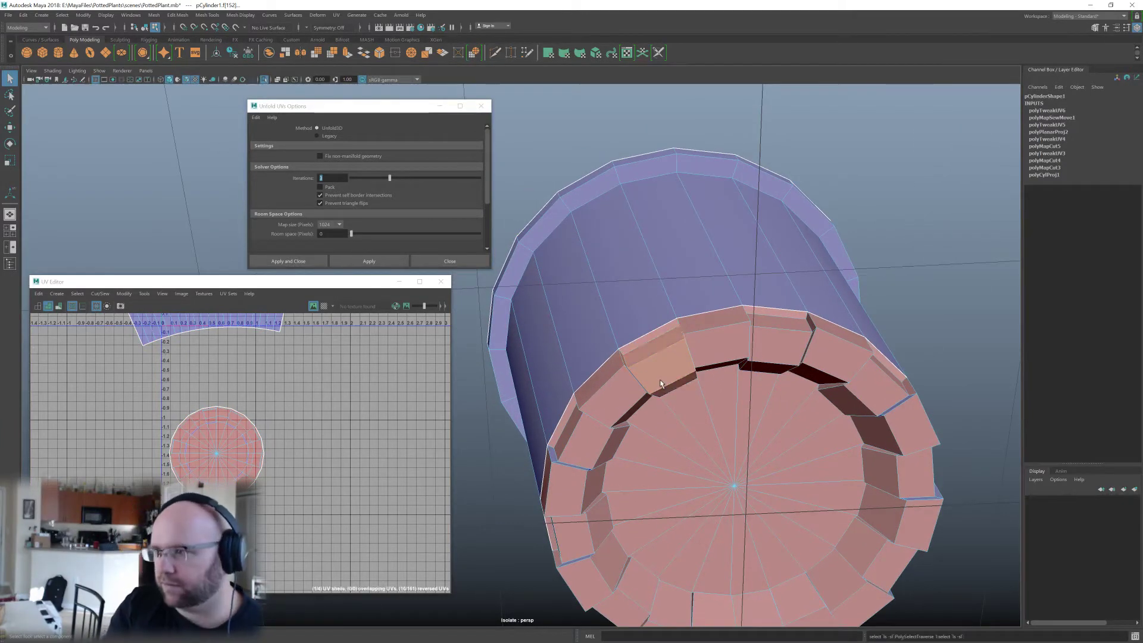
{"action": "scroll", "coordinate": [655, 395], "scroll_direction": "up", "scroll_amount": 5}
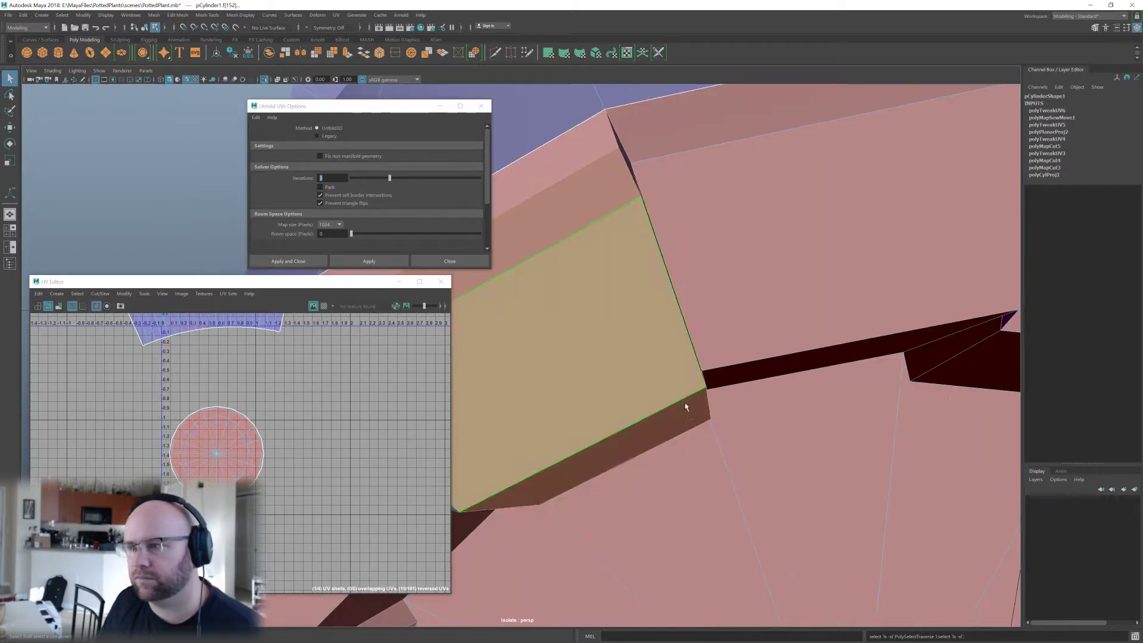
{"action": "scroll", "coordinate": [691, 407], "scroll_direction": "down", "scroll_amount": 3}
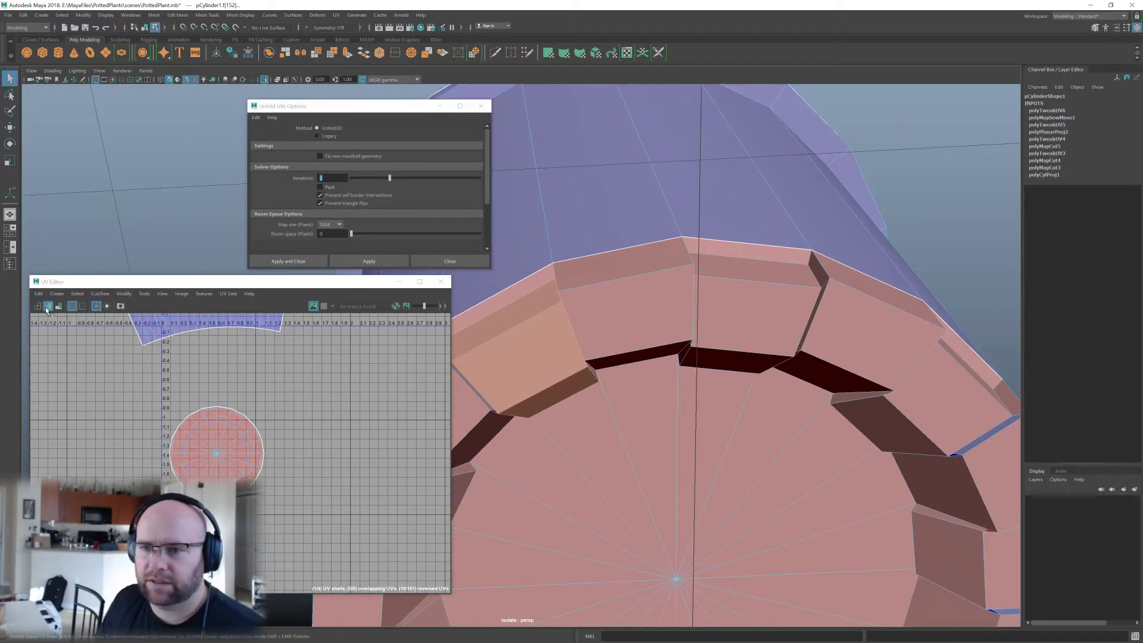
Turn off the shaded UV shell display and add the narrow inner ledge face to the first recessed foot segment's selection.
{"action": "left_click", "coordinate": [39, 307]}
{"action": "mouse_move", "coordinate": [578, 339]}
{"action": "left_mouse_down", "text": "alt"}
{"action": "mouse_move", "coordinate": [635, 321]}
{"action": "mouse_move", "coordinate": [628, 270]}
{"action": "mouse_move", "coordinate": [611, 285]}
{"action": "mouse_move", "coordinate": [619, 280]}
{"action": "mouse_move", "coordinate": [572, 268]}
{"action": "mouse_move", "coordinate": [588, 310]}
{"action": "left_mouse_up", "text": "alt"}
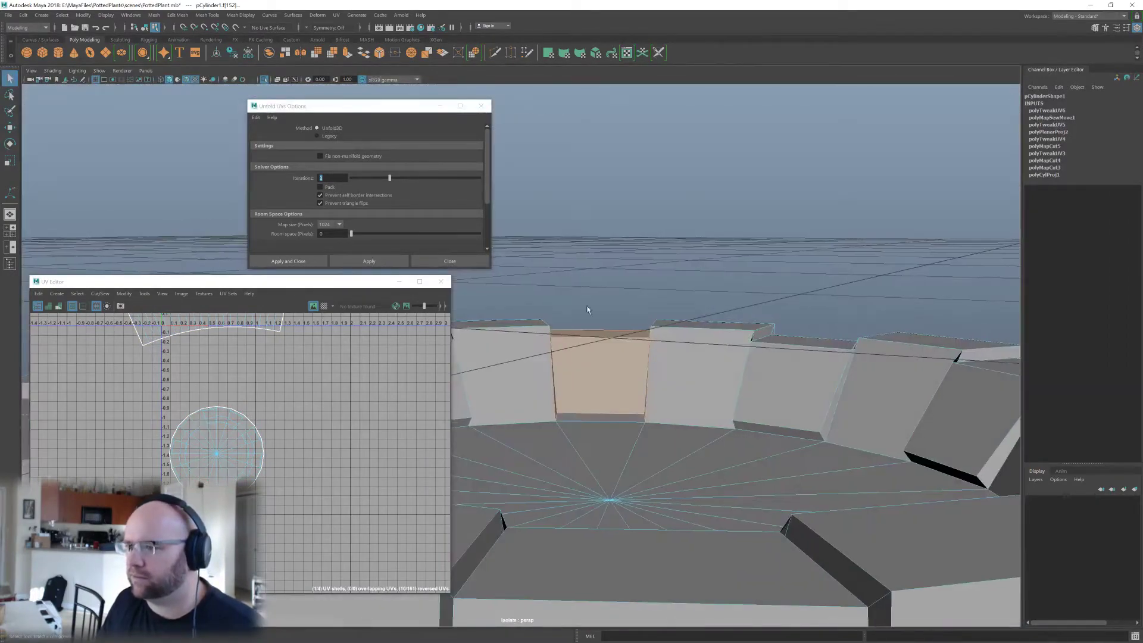
{"action": "left_click", "coordinate": [601, 416]}
{"action": "left_click_drag", "start_coordinate": [658, 269], "coordinate": [565, 279], "text": "alt"}
{"action": "left_click", "coordinate": [565, 278], "text": "shift"}
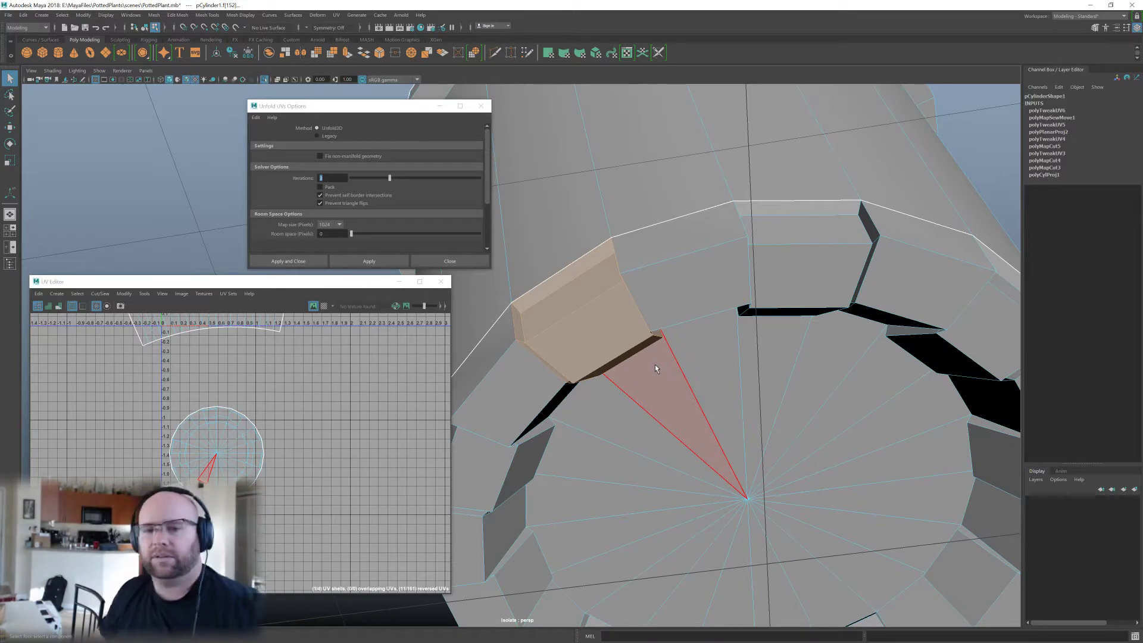
{"action": "middle_click_drag", "start_coordinate": [715, 277], "coordinate": [741, 319], "text": "alt"}
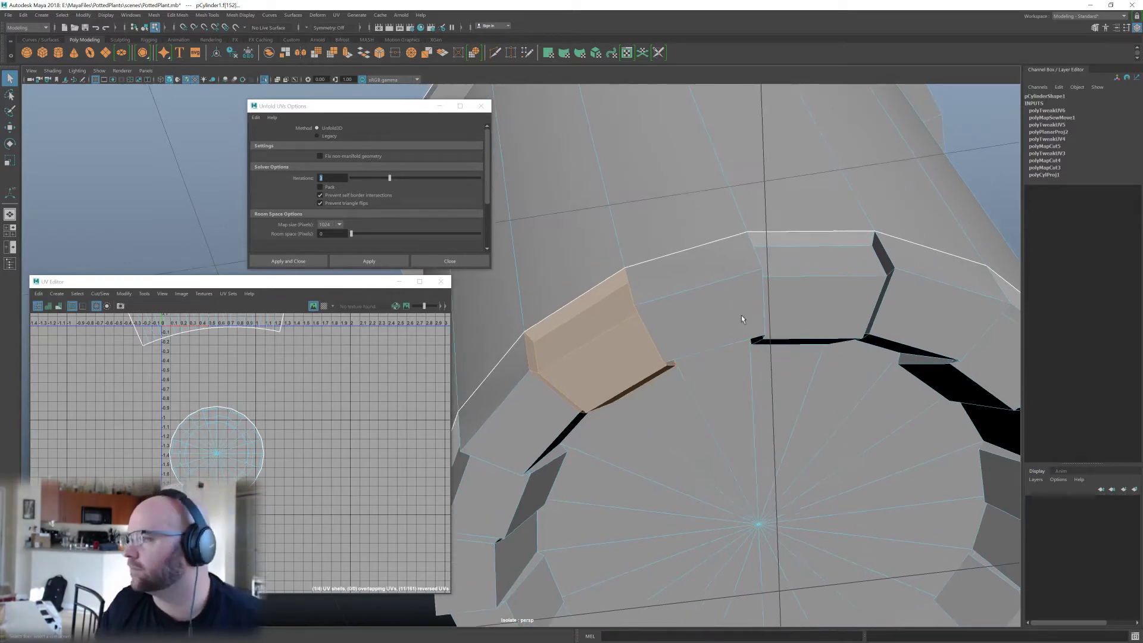
Add the underside and sloped faces of the second recessed foot ring segment to the face selection.
{"action": "left_click_drag", "start_coordinate": [721, 320], "coordinate": [695, 402], "text": "alt"}
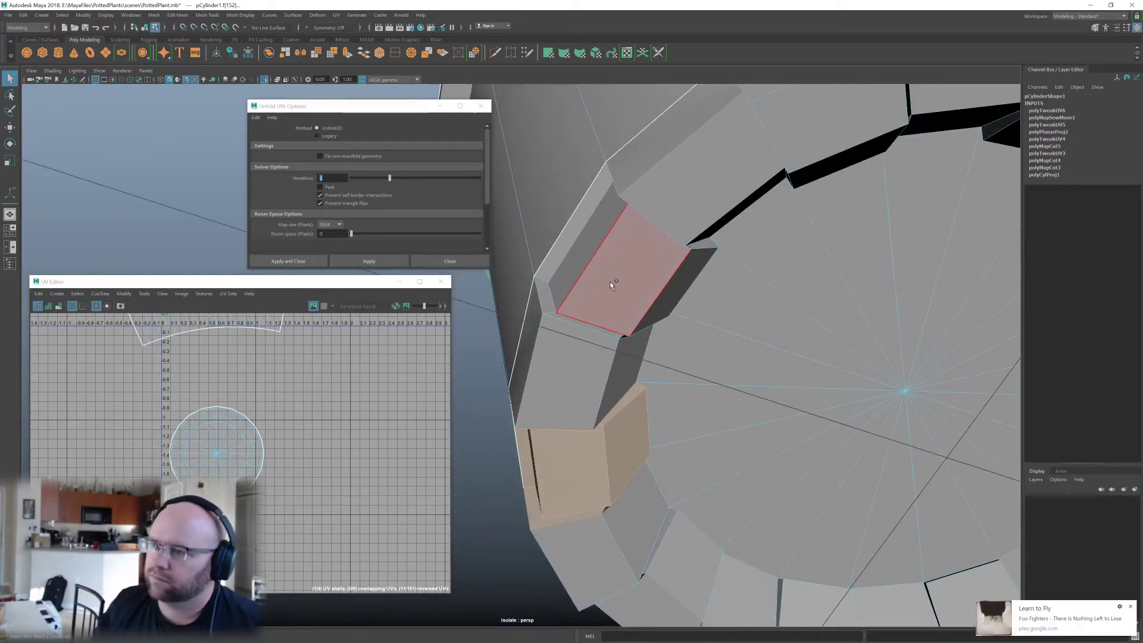
{"action": "left_click", "coordinate": [613, 285], "text": "shift"}
{"action": "left_click", "coordinate": [571, 253], "text": "shift"}
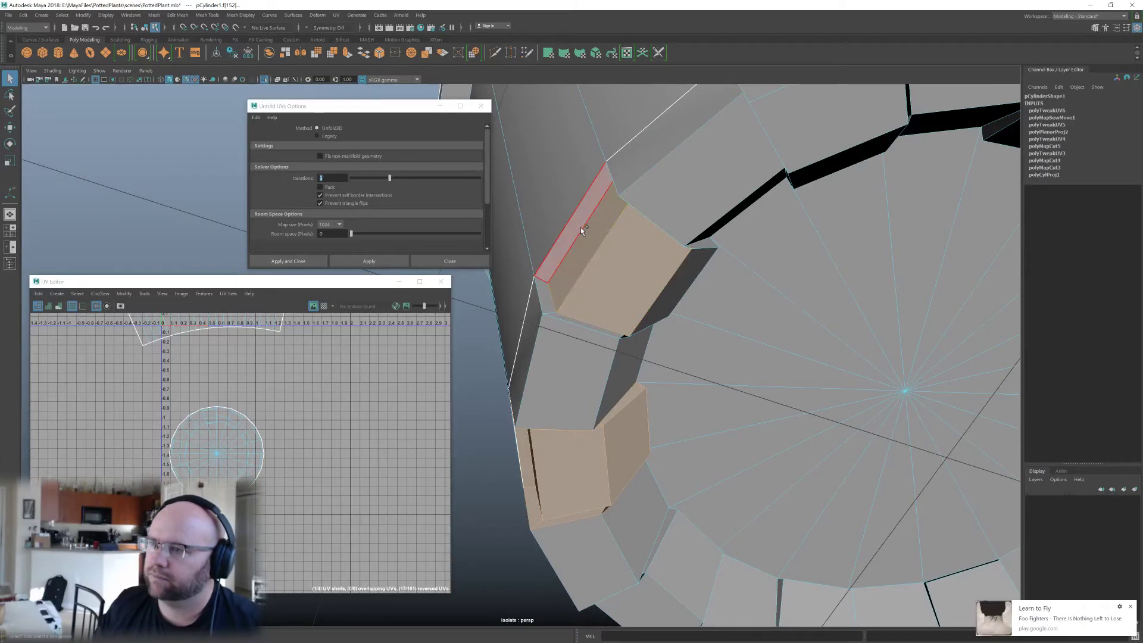
{"action": "left_click", "coordinate": [633, 270]}
{"action": "left_click_drag", "start_coordinate": [608, 400], "coordinate": [676, 344], "text": "alt"}
{"action": "key", "text": "ctrl+z"}
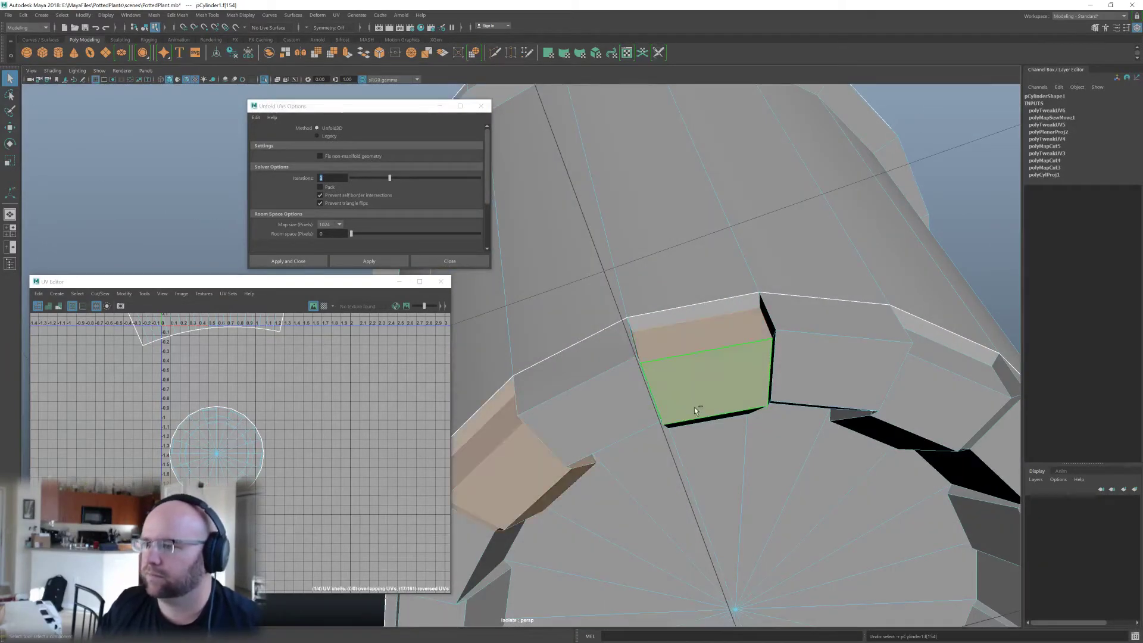
{"action": "left_click", "coordinate": [694, 314], "text": "shift"}
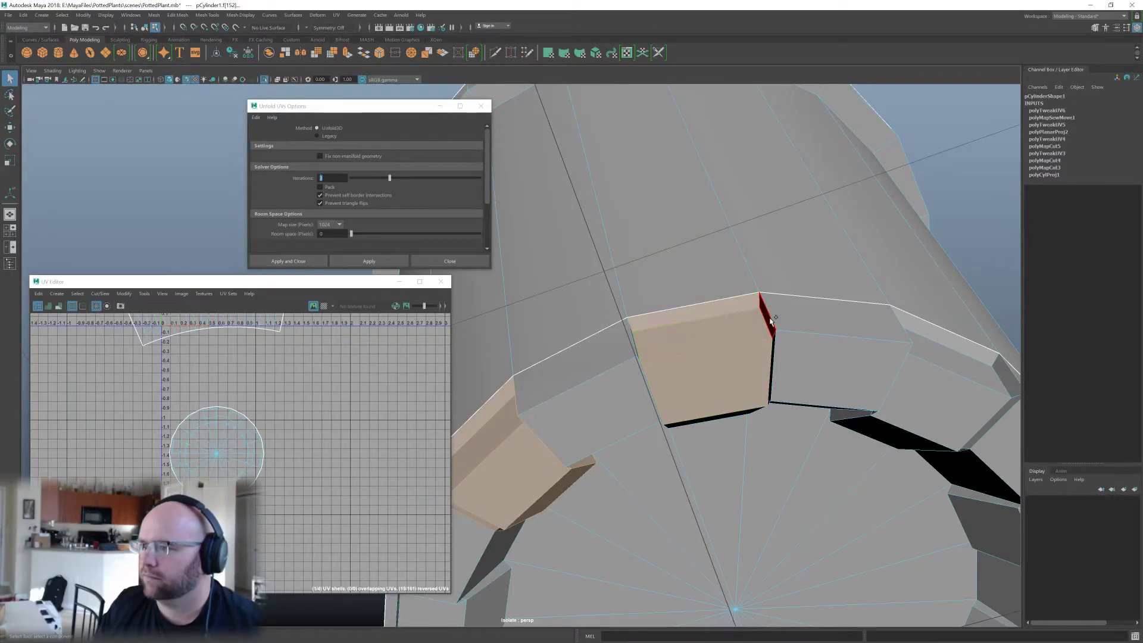
Add the narrow side faces and inner ledge face around that second recessed segment to the selection.
{"action": "left_click_drag", "start_coordinate": [771, 369], "coordinate": [655, 340], "text": "alt"}
{"action": "left_click", "coordinate": [617, 329], "text": "shift"}
{"action": "left_click", "coordinate": [636, 316], "text": "shift"}
{"action": "left_click_drag", "start_coordinate": [717, 301], "coordinate": [731, 350], "text": "alt"}
{"action": "left_click", "coordinate": [565, 357], "text": "shift"}
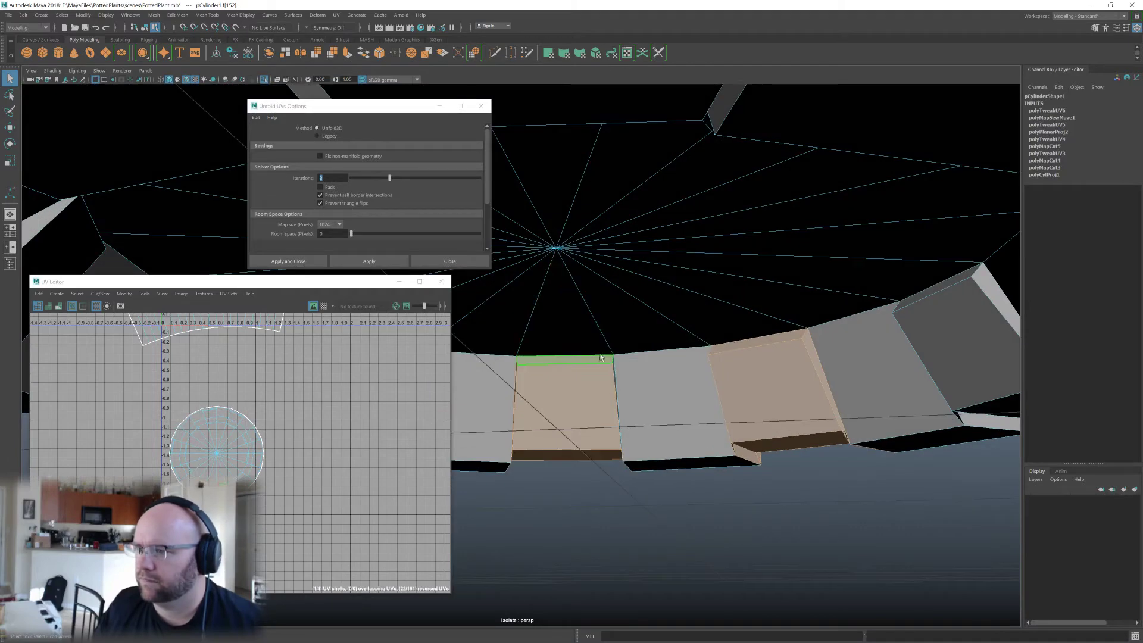
{"action": "left_click_drag", "start_coordinate": [566, 357], "coordinate": [668, 340], "text": "alt"}
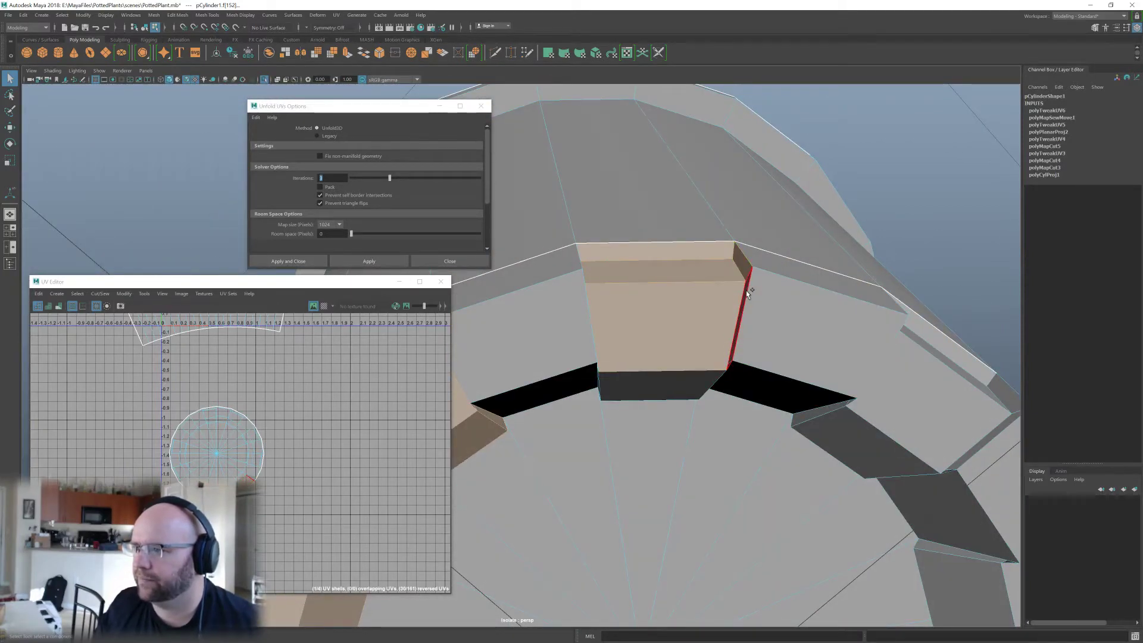
Complete the third recessed segment's selection and add the inner wall and ledge faces of the segment beside it.
{"action": "left_click_drag", "start_coordinate": [737, 277], "coordinate": [684, 369], "text": "alt"}
{"action": "left_click", "coordinate": [676, 411]}
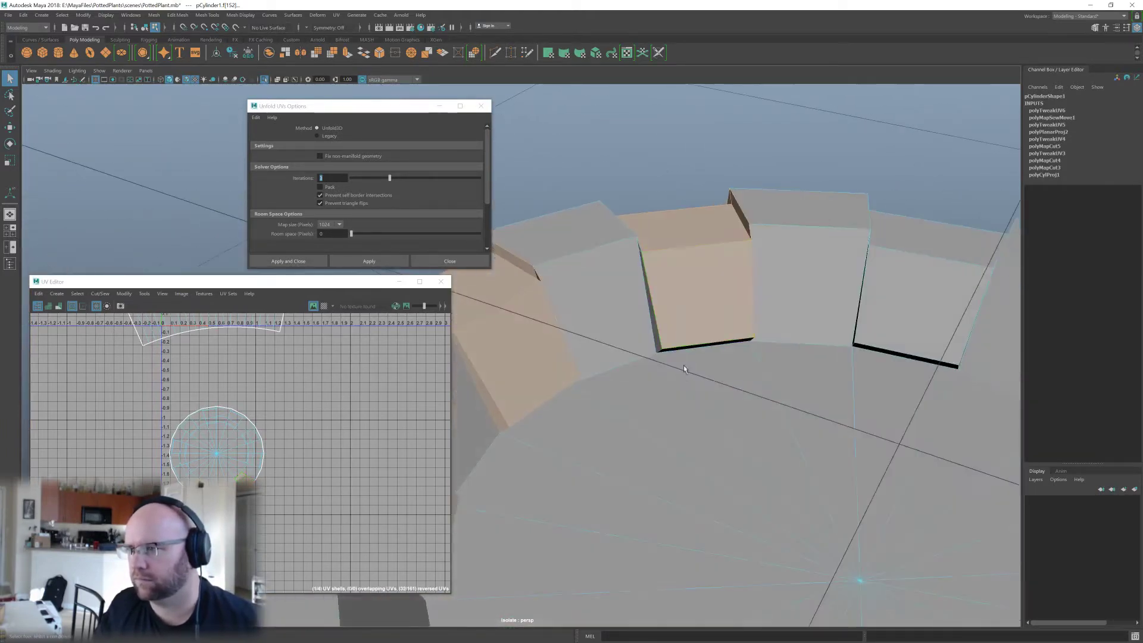
{"action": "left_click", "coordinate": [655, 321]}
{"action": "key", "text": "f"}
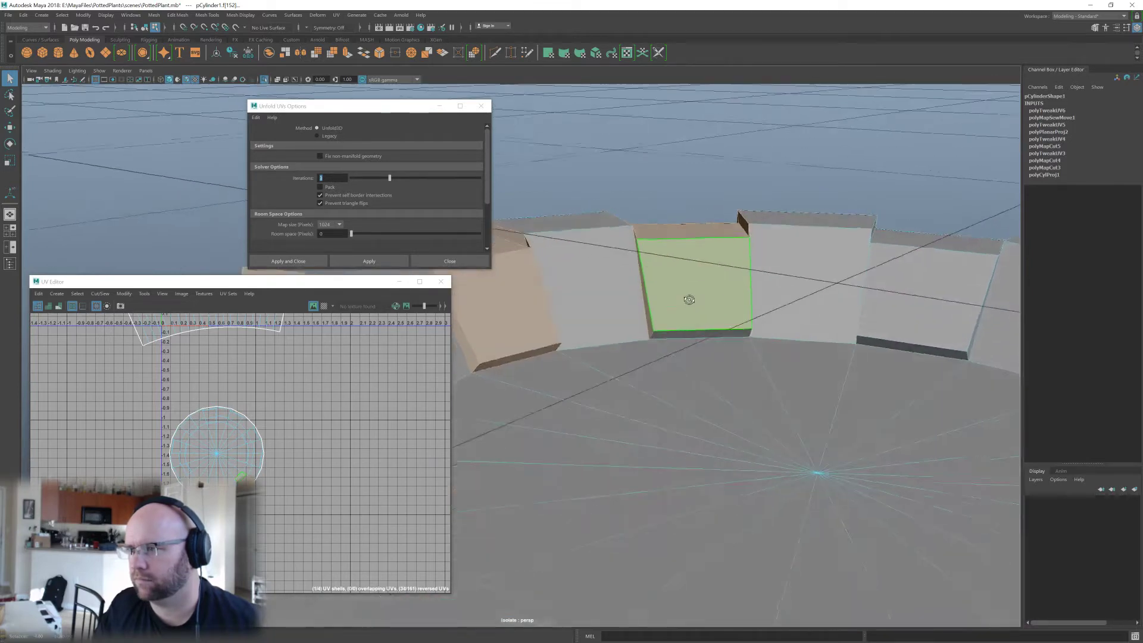
{"action": "left_click_drag", "start_coordinate": [694, 294], "coordinate": [694, 312], "text": "alt"}
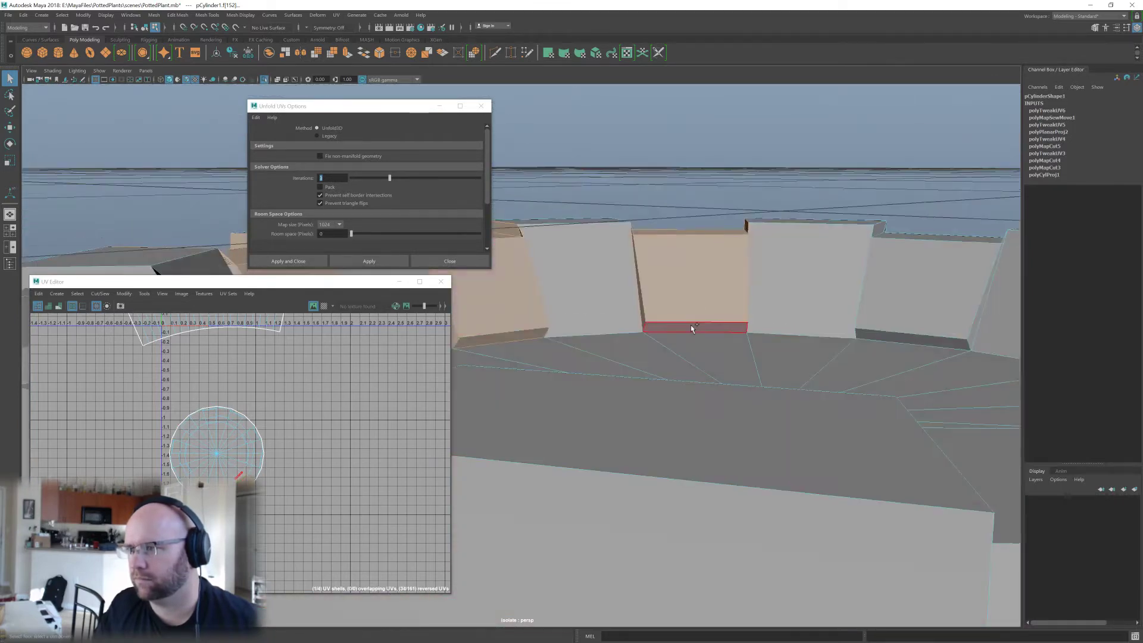
{"action": "left_click", "coordinate": [691, 329]}
Extend the selection to the inner wall and ledge faces of the following two recessed segments around the foot ring.
{"action": "left_click_drag", "start_coordinate": [873, 337], "coordinate": [727, 323], "text": "alt"}
{"action": "left_click", "coordinate": [722, 288]}
{"action": "left_click", "coordinate": [724, 330]}
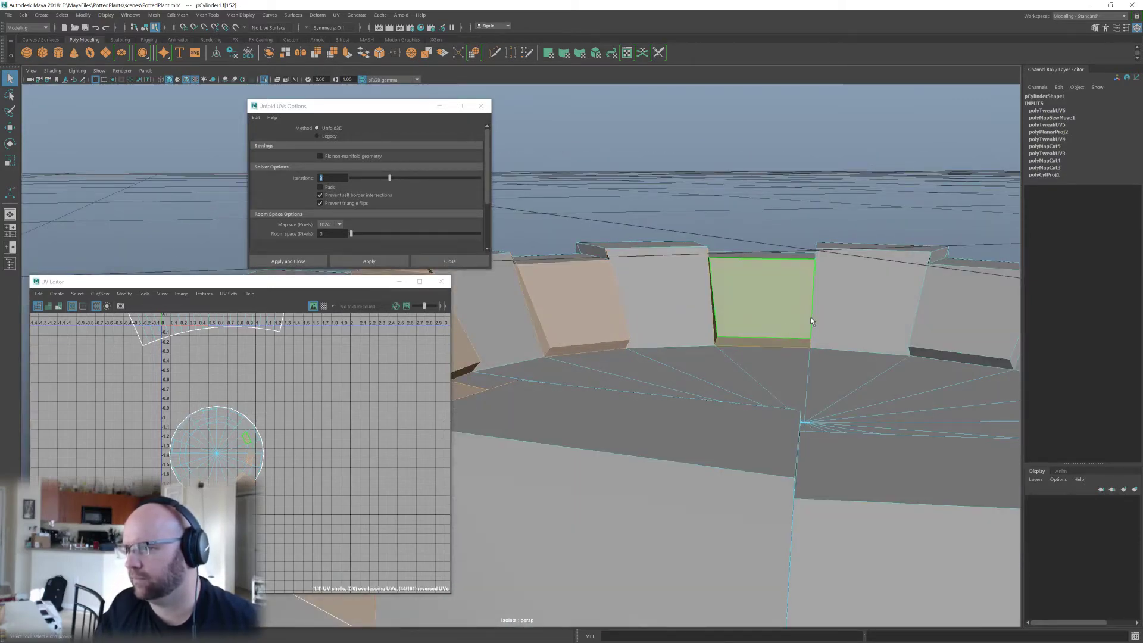
{"action": "left_click_drag", "start_coordinate": [811, 321], "coordinate": [796, 340], "text": "alt"}
{"action": "scroll", "coordinate": [724, 329], "scroll_direction": "up", "scroll_amount": 3}
{"action": "scroll", "coordinate": [746, 335], "scroll_direction": "down", "scroll_amount": 3}
{"action": "left_click", "coordinate": [753, 347]}
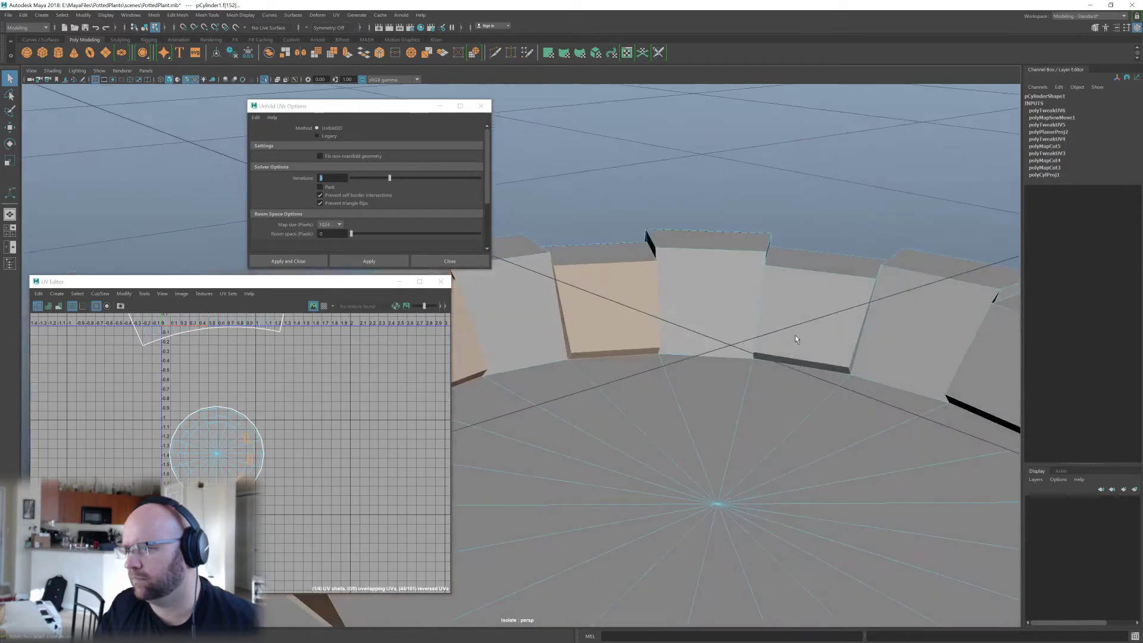
{"action": "left_click", "coordinate": [798, 346]}
{"action": "left_click", "coordinate": [798, 365]}
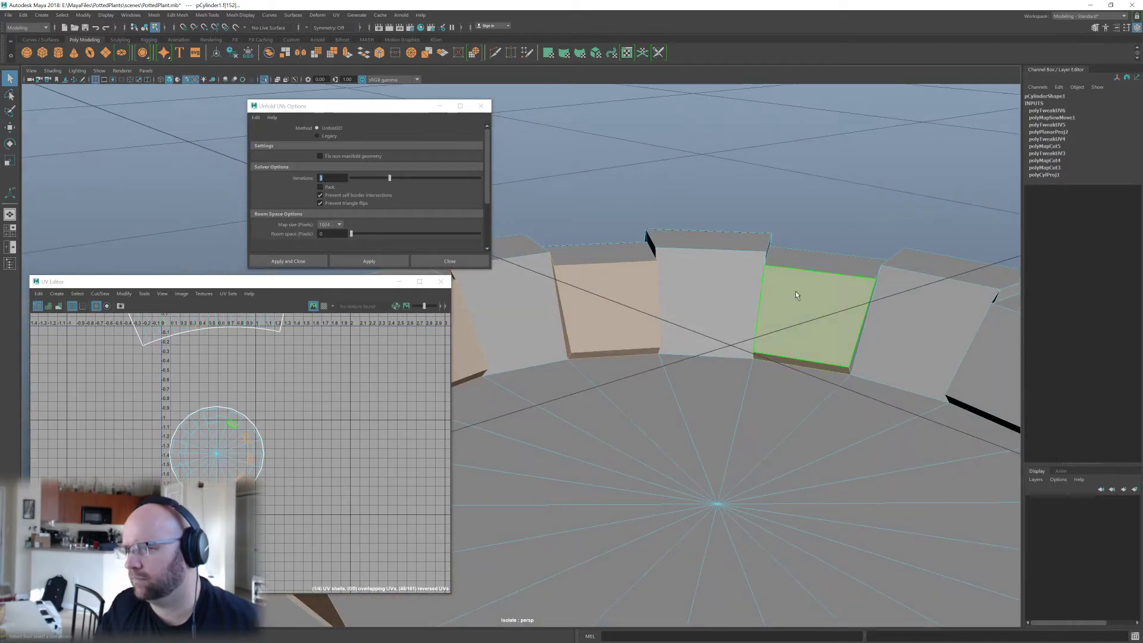
Add the narrow side faces beside the last selected segment and the inner wall and ledge of the one after it.
{"action": "left_click_drag", "start_coordinate": [795, 291], "coordinate": [698, 308], "text": "alt"}
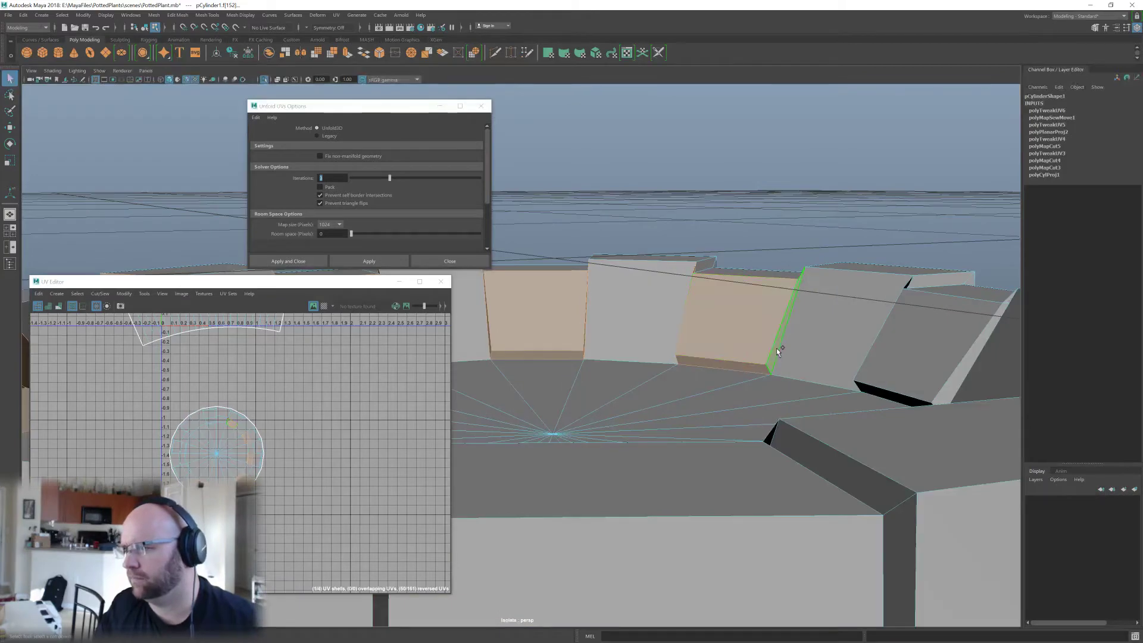
{"action": "left_click_drag", "start_coordinate": [776, 348], "coordinate": [760, 311], "text": "alt"}
{"action": "left_click", "coordinate": [765, 313]}
{"action": "left_click", "coordinate": [755, 338], "text": "shift"}
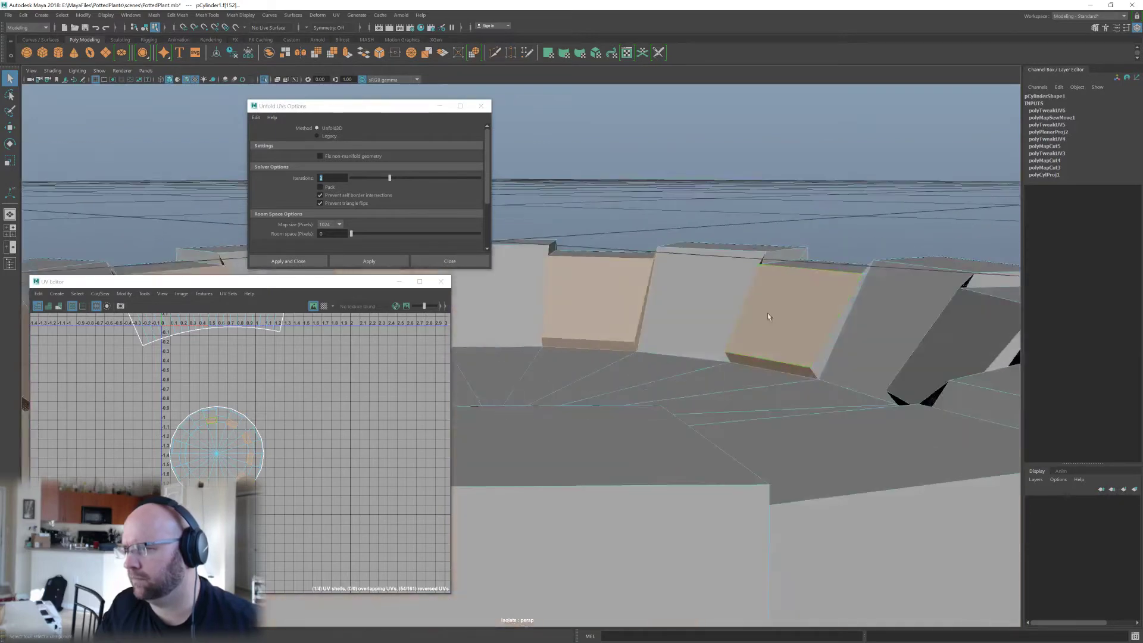
{"action": "left_click", "coordinate": [821, 331]}
{"action": "left_click_drag", "start_coordinate": [821, 332], "coordinate": [641, 294], "text": "alt"}
{"action": "middle_click_drag", "start_coordinate": [642, 294], "coordinate": [653, 293], "text": "alt"}
{"action": "left_click_drag", "start_coordinate": [653, 293], "coordinate": [865, 283], "text": "alt"}
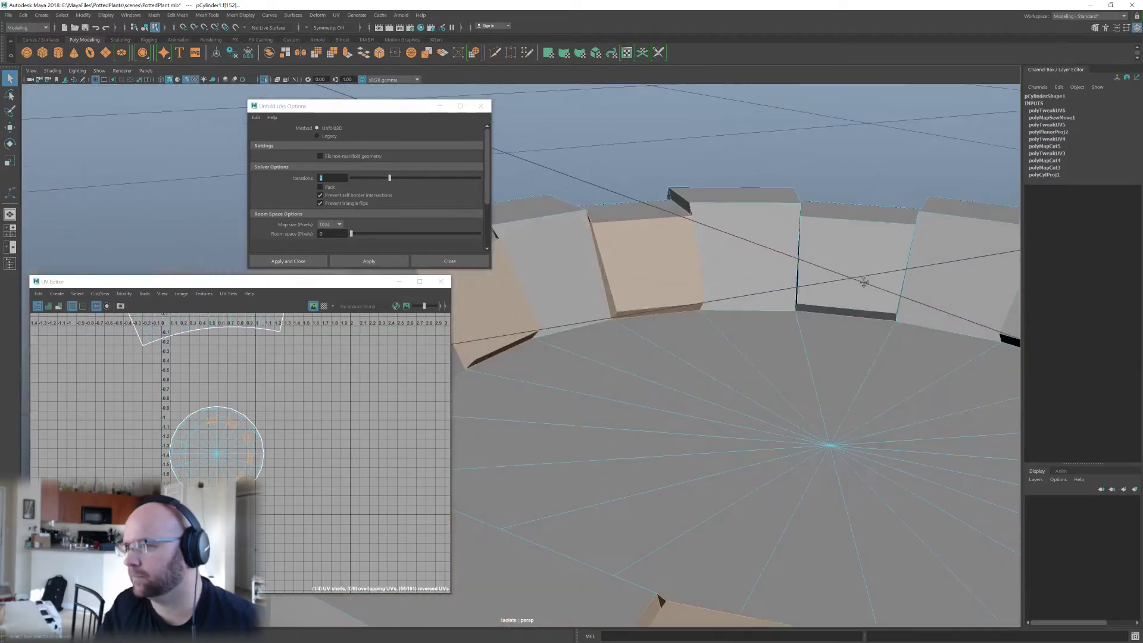
Add the sloped inner wall and bottom ledge of the next unselected recess, plus its narrow side faces.
{"action": "middle_click_drag", "start_coordinate": [864, 283], "coordinate": [774, 279], "text": "alt"}
{"action": "left_click", "coordinate": [772, 278], "text": "shift"}
{"action": "left_click", "coordinate": [752, 302], "text": "shift"}
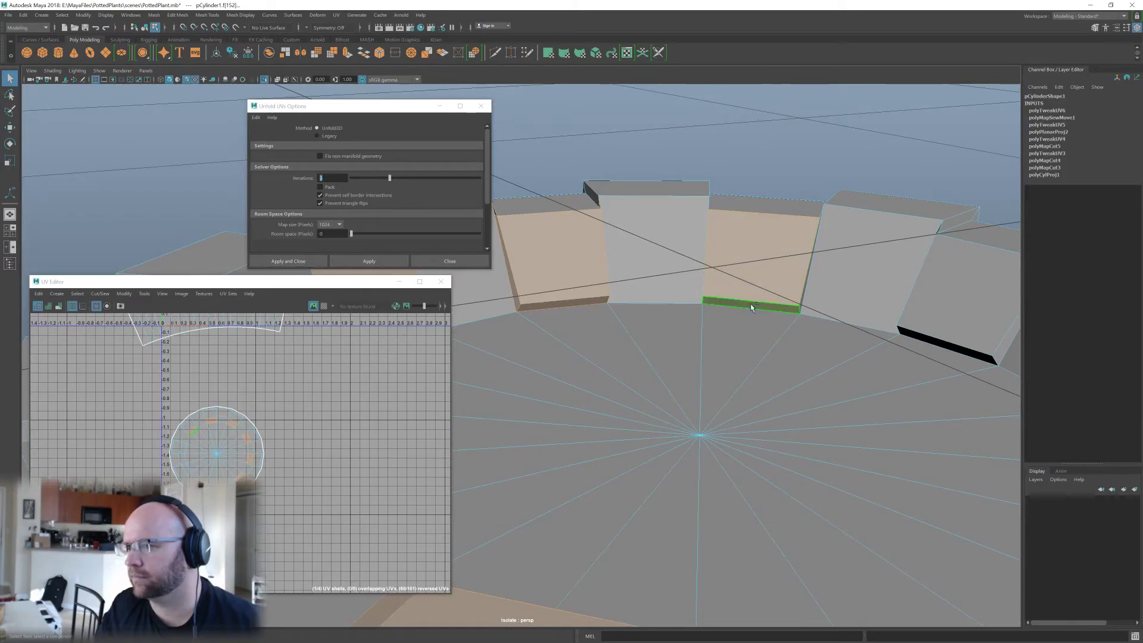
{"action": "left_click_drag", "start_coordinate": [751, 303], "coordinate": [786, 286], "text": "alt"}
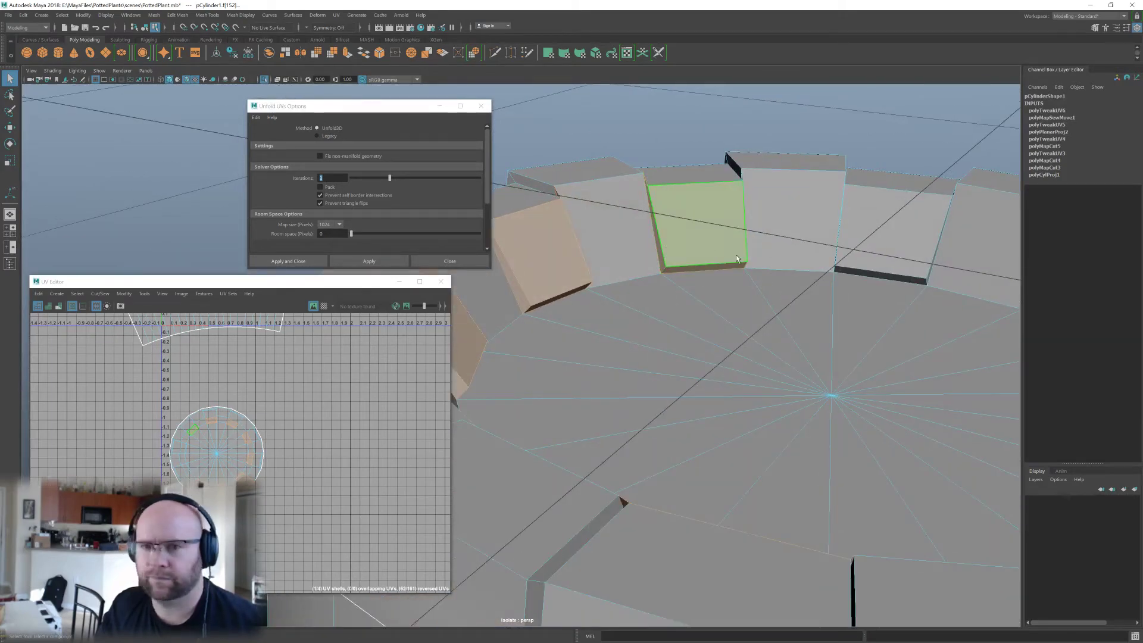
{"action": "left_click_drag", "start_coordinate": [702, 262], "coordinate": [753, 285], "text": "alt"}
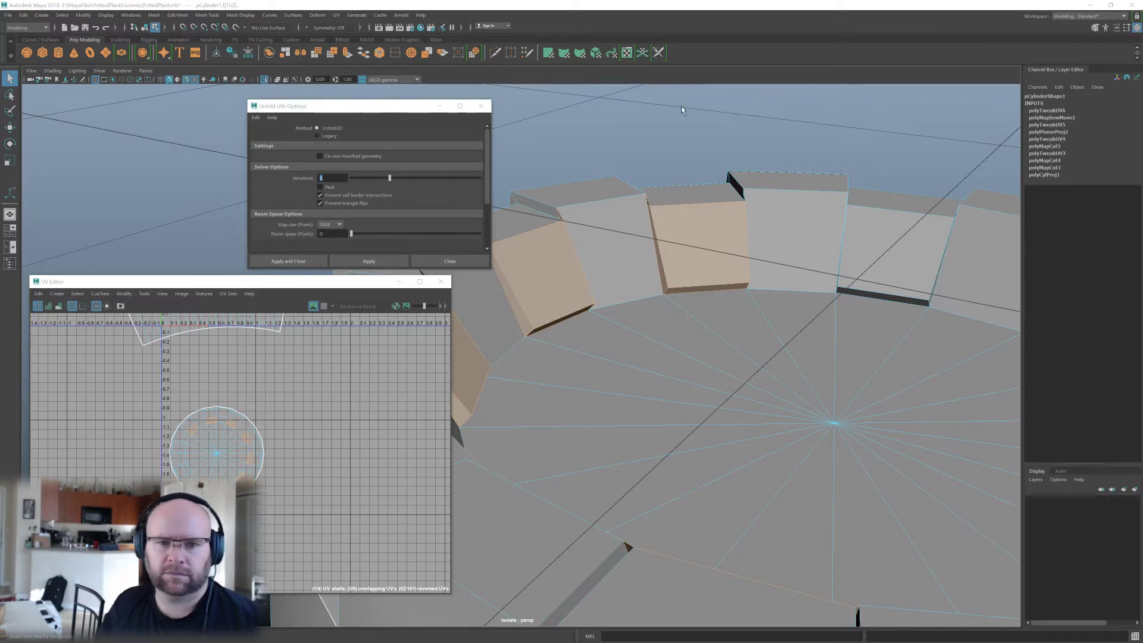
Continue with the next recess's inner wall, side and ledge faces, and undo the stray pick on the raised neighbour.
{"action": "left_click_drag", "start_coordinate": [804, 189], "coordinate": [747, 189], "text": "alt"}
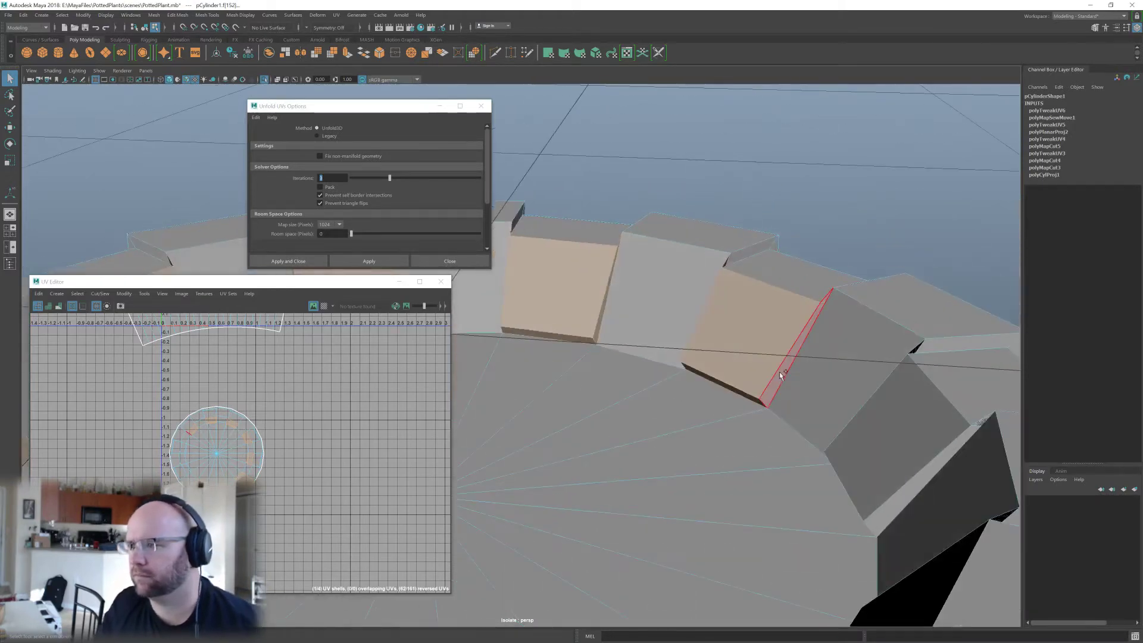
{"action": "left_click_drag", "start_coordinate": [782, 380], "coordinate": [658, 302], "text": "alt"}
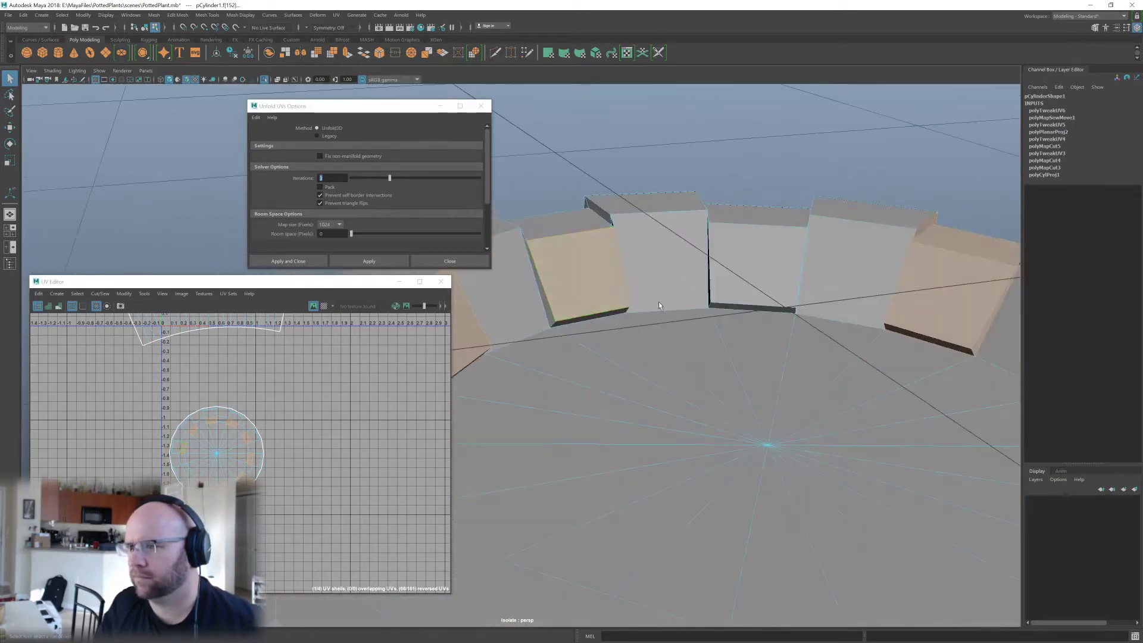
{"action": "left_click", "coordinate": [543, 303]}
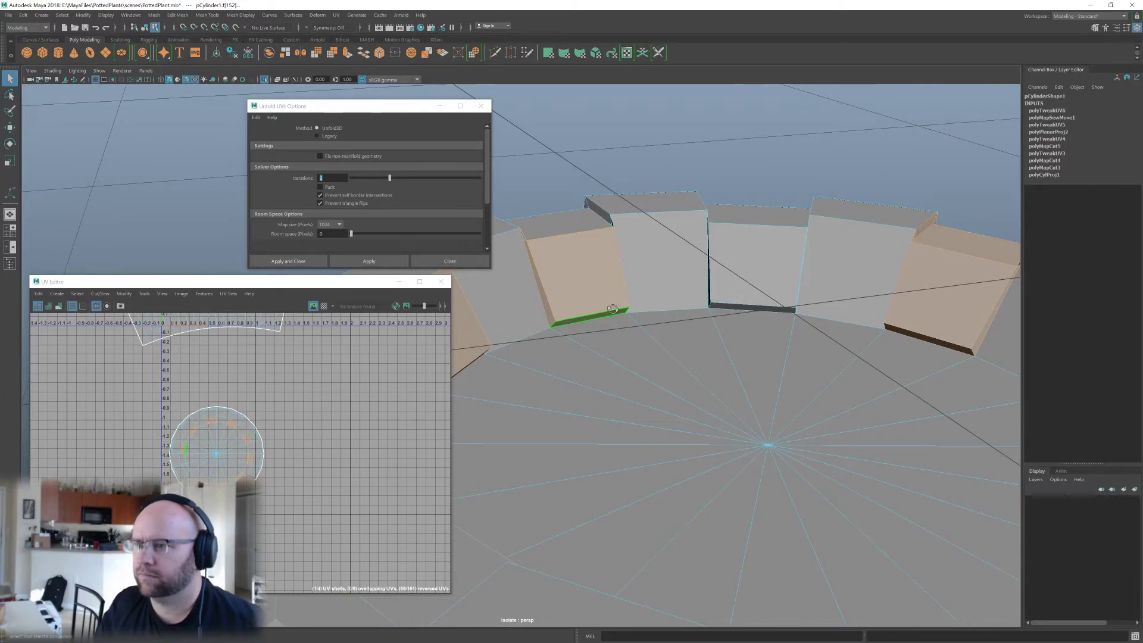
{"action": "left_click_drag", "start_coordinate": [578, 322], "coordinate": [734, 333], "text": "alt"}
{"action": "left_click", "coordinate": [689, 339]}
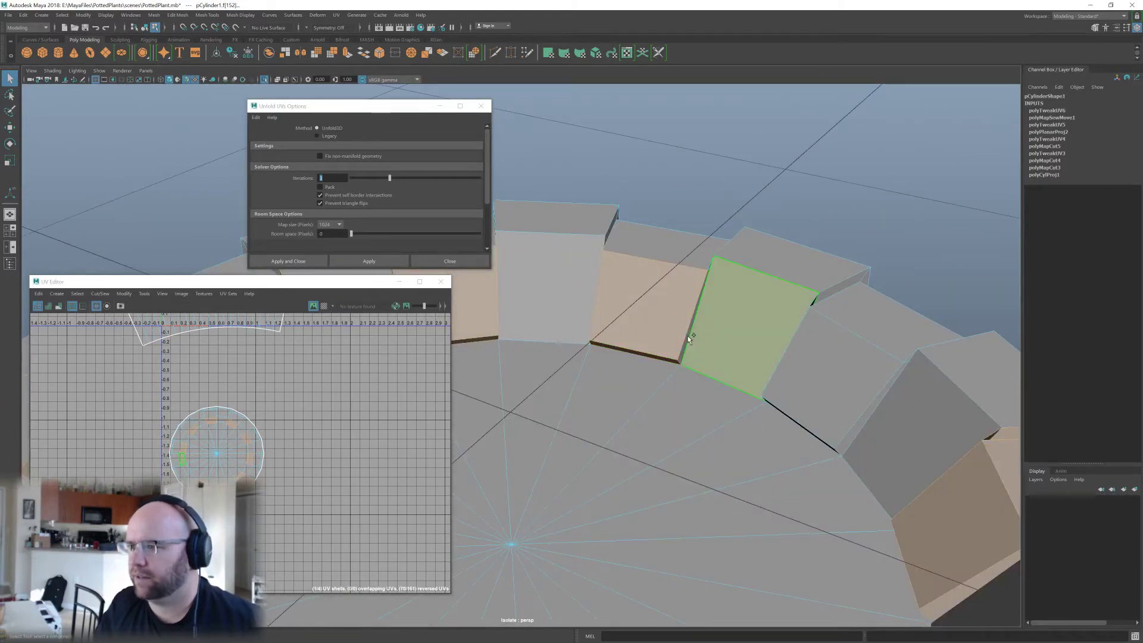
{"action": "key", "text": "ctrl+z"}
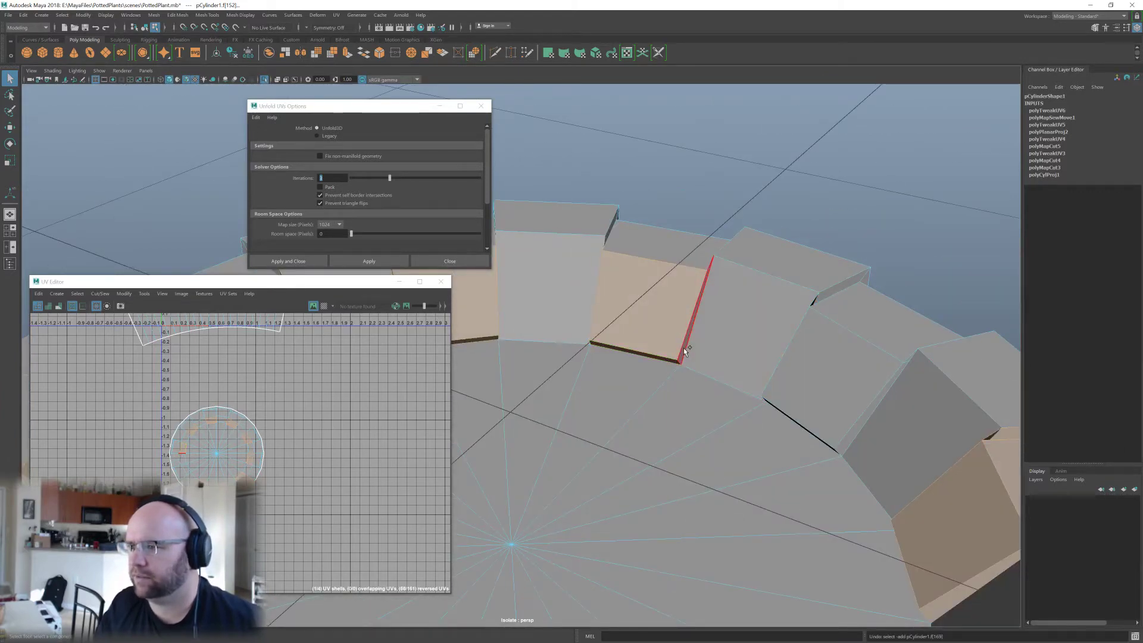
Select the inner faces of the remaining recess on the ring's inner side, undoing any mistaken picks.
{"action": "left_click_drag", "start_coordinate": [688, 349], "coordinate": [700, 320], "text": "alt"}
{"action": "left_click", "coordinate": [714, 327]}
{"action": "key", "text": "ctrl+z"}
{"action": "left_click", "coordinate": [613, 294]}
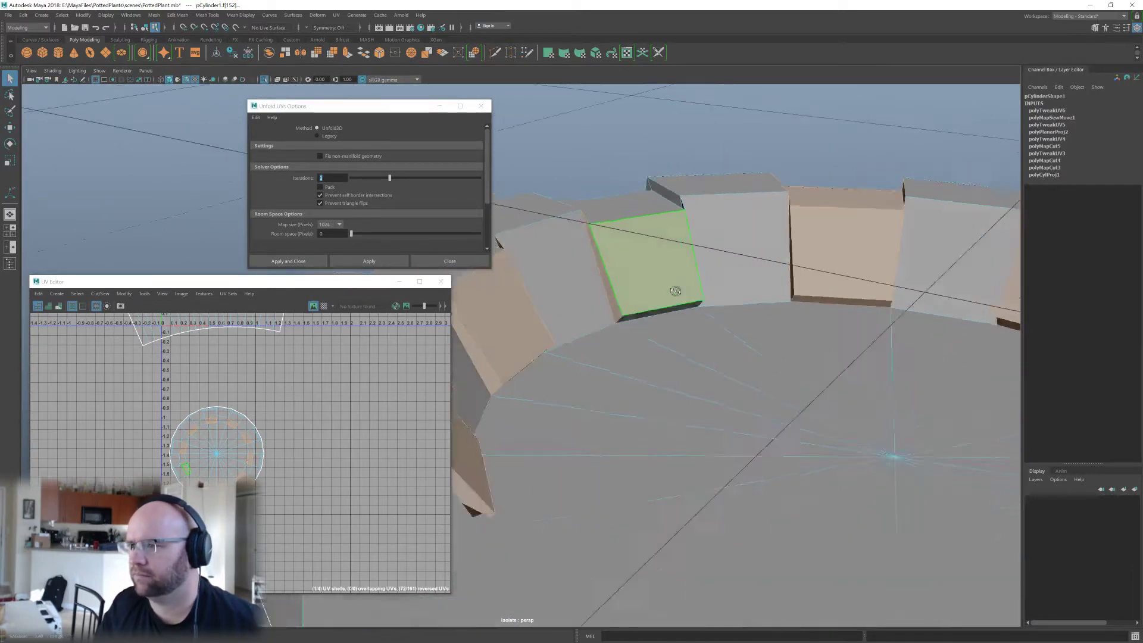
{"action": "key", "text": "ctrl+z"}
{"action": "left_click_drag", "start_coordinate": [613, 294], "coordinate": [841, 394], "text": "alt"}
{"action": "left_click", "coordinate": [714, 345]}
{"action": "left_click", "coordinate": [761, 376]}
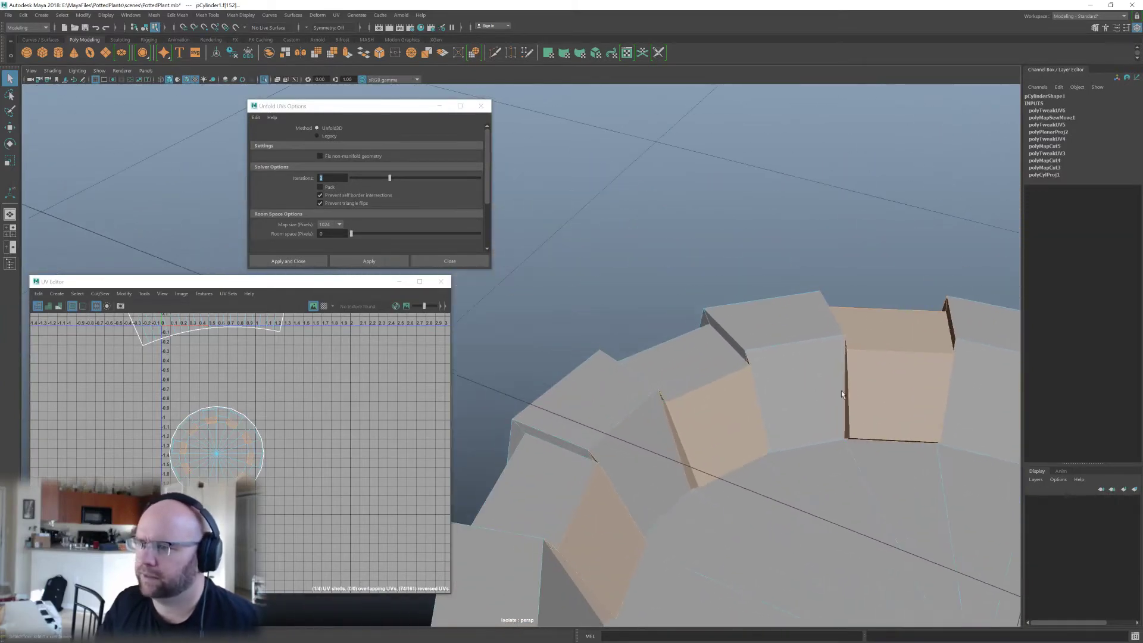
Add that recess's underside face and the narrow side face on the pot's outer side.
{"action": "left_click", "coordinate": [709, 345]}
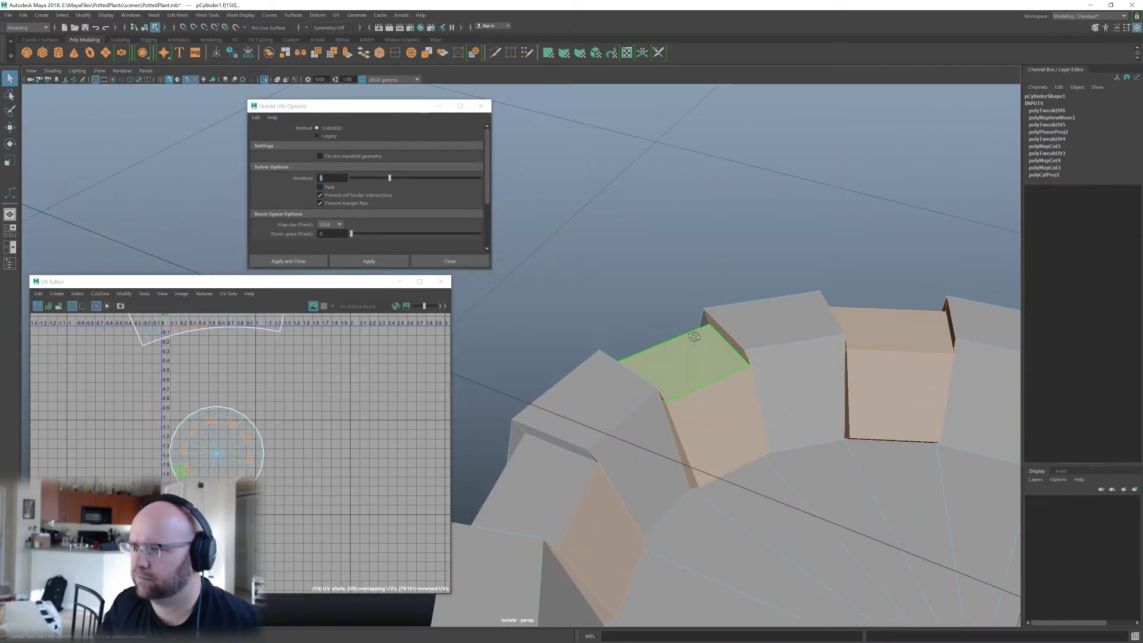
{"action": "left_click_drag", "start_coordinate": [694, 336], "coordinate": [556, 342], "text": "alt"}
{"action": "middle_click_drag", "start_coordinate": [557, 342], "coordinate": [744, 375], "text": "alt"}
{"action": "left_click", "coordinate": [606, 374], "text": "shift"}
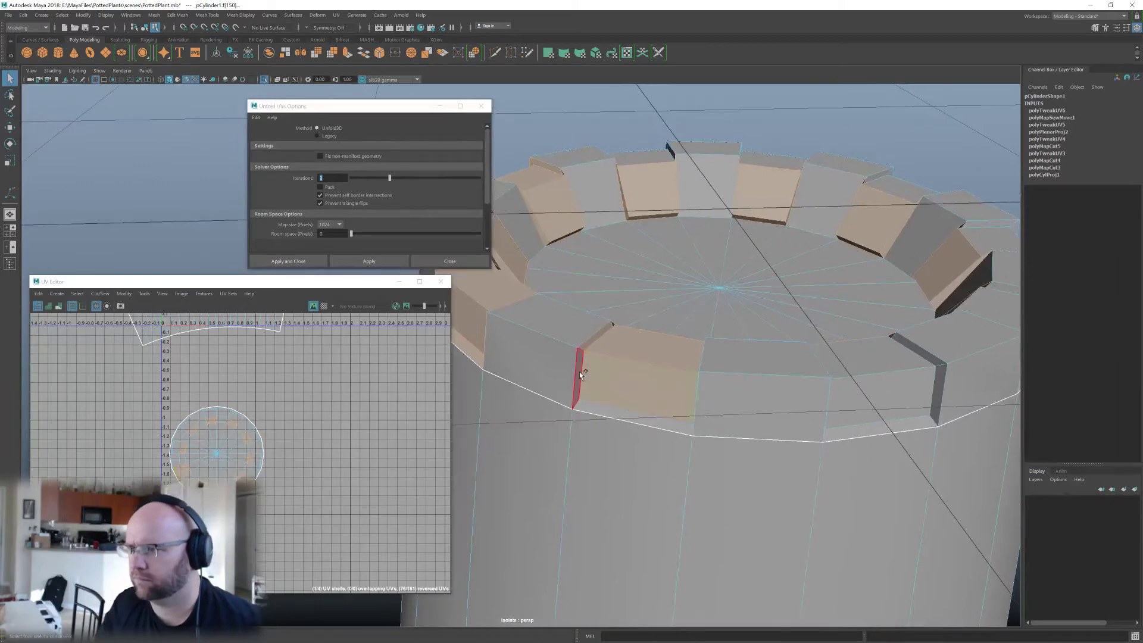
Add the underside, outer, side and lower ledge faces of the next recesses along the pot's outer edge.
{"action": "left_click_drag", "start_coordinate": [679, 390], "coordinate": [555, 395], "text": "alt"}
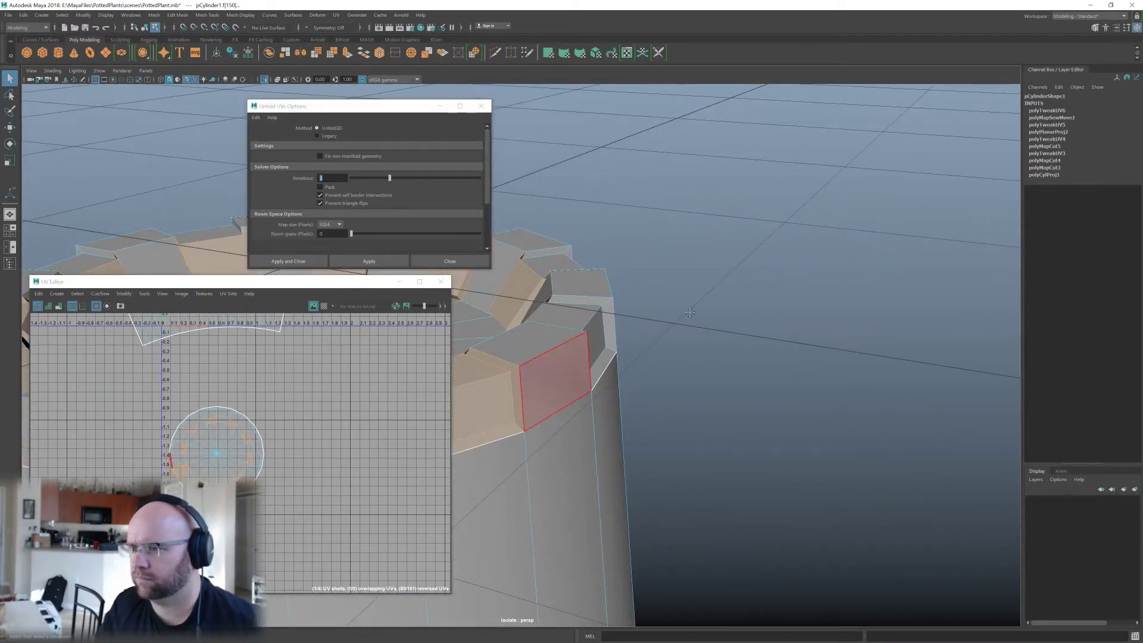
{"action": "left_click_drag", "start_coordinate": [690, 313], "coordinate": [750, 369], "text": "alt"}
{"action": "left_click", "coordinate": [768, 403]}
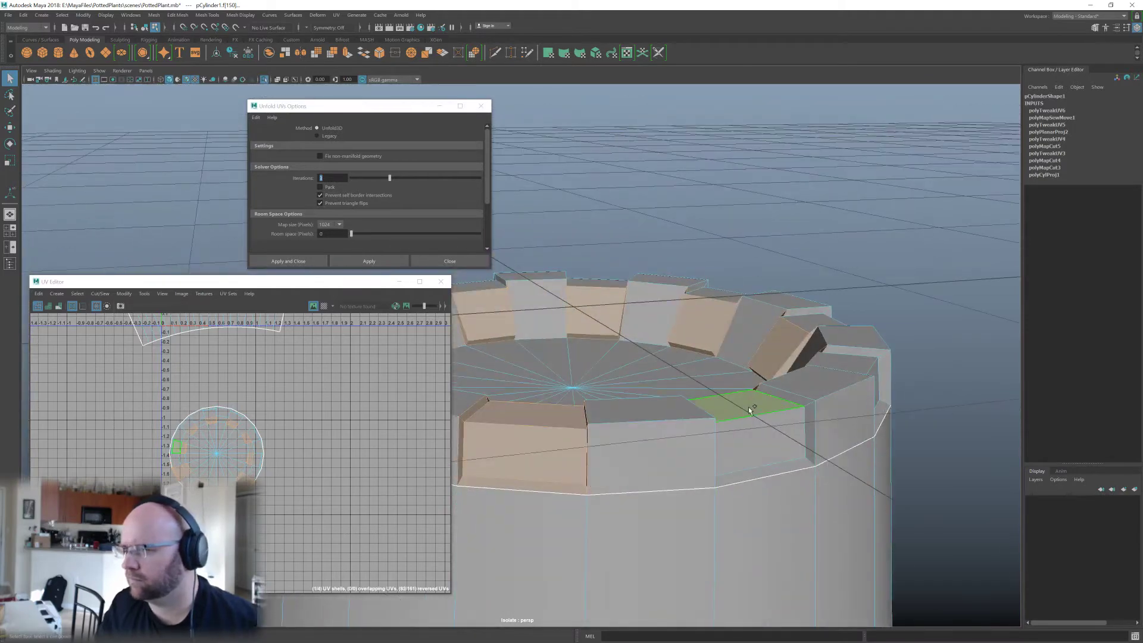
{"action": "left_click", "coordinate": [804, 404], "text": "shift"}
{"action": "left_click", "coordinate": [809, 429], "text": "shift"}
{"action": "left_click", "coordinate": [794, 445], "text": "shift"}
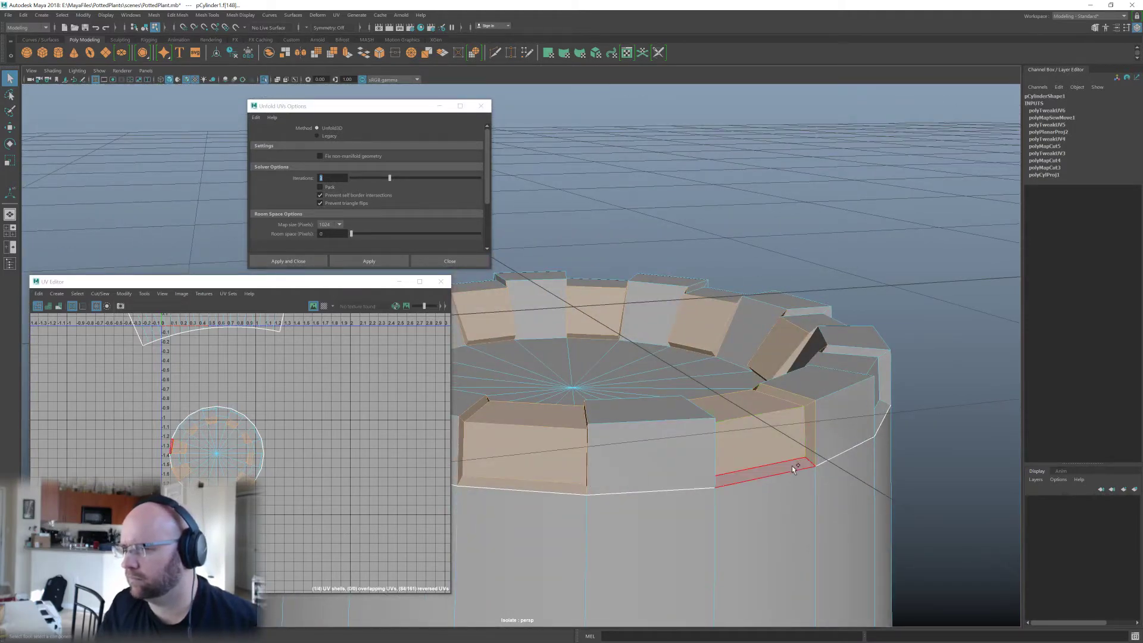
{"action": "left_click", "coordinate": [792, 466], "text": "shift"}
{"action": "left_click_drag", "start_coordinate": [793, 463], "coordinate": [733, 461], "text": "alt"}
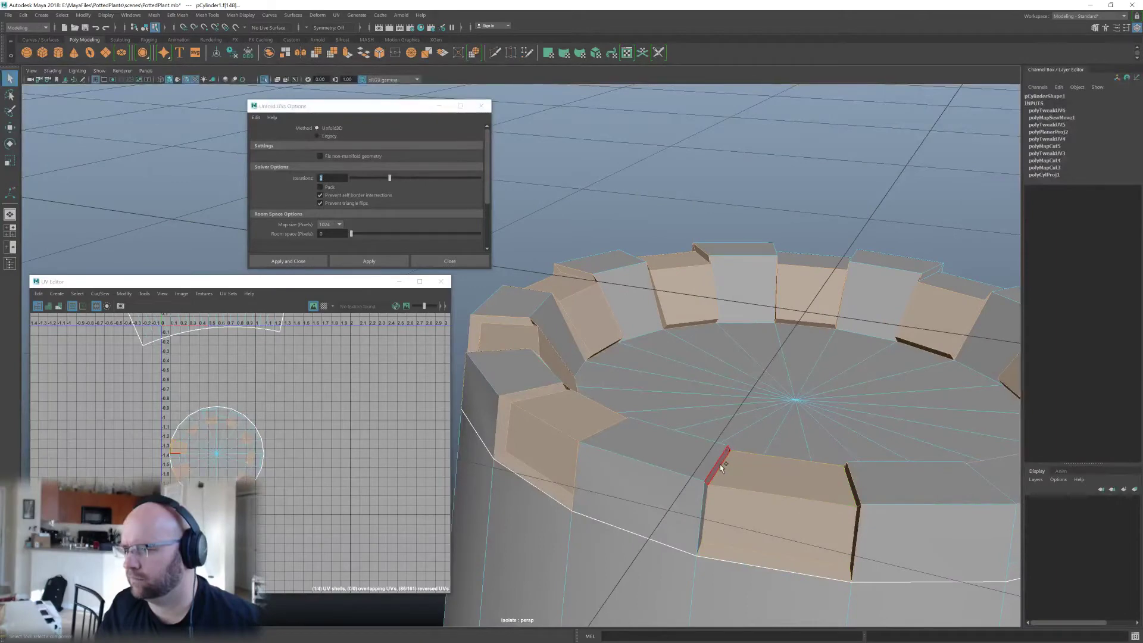
{"action": "left_click_drag", "start_coordinate": [806, 485], "coordinate": [534, 374], "text": "alt"}
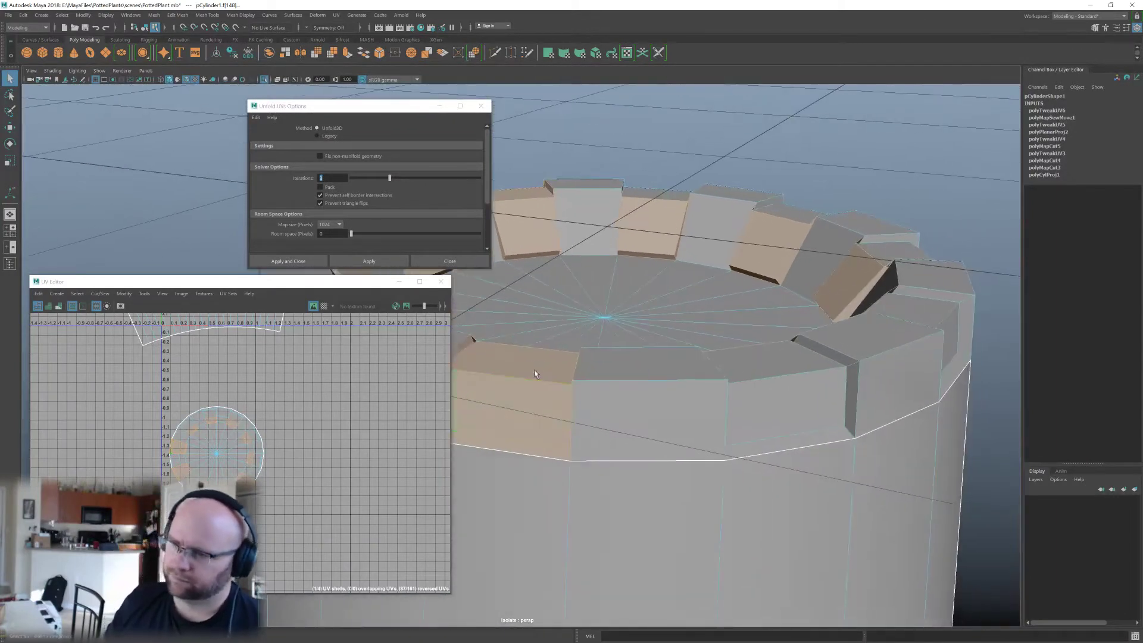
Add the current recess's narrow side faces and lower ledge face to the selection on the pot's outer edge.
{"action": "left_click_drag", "start_coordinate": [720, 355], "coordinate": [656, 364], "text": "alt"}
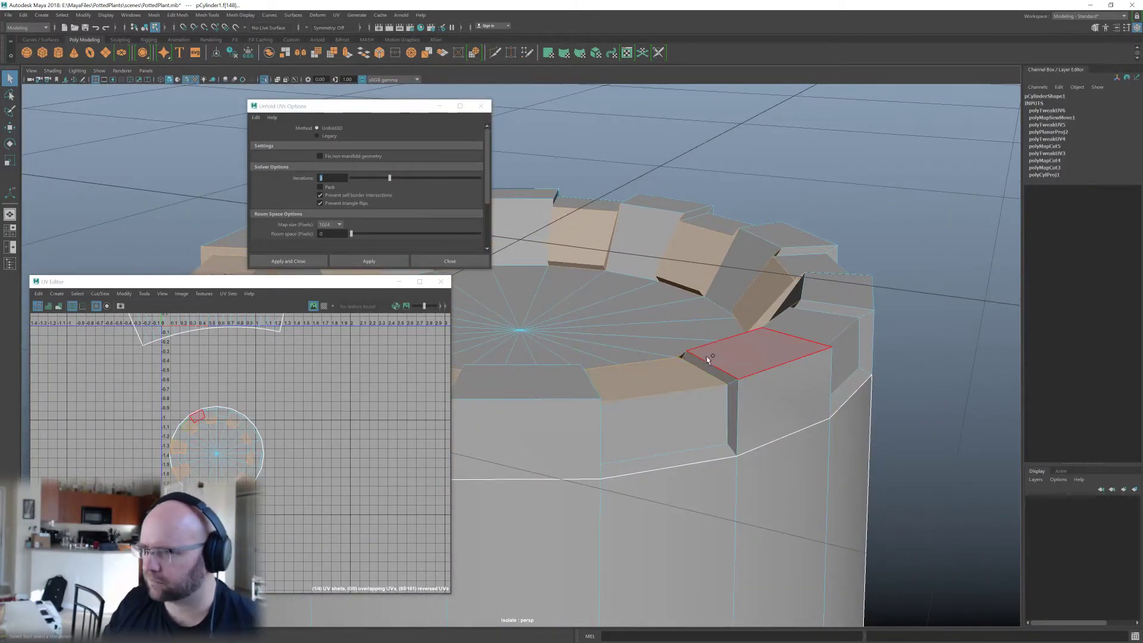
{"action": "left_click", "coordinate": [728, 417]}
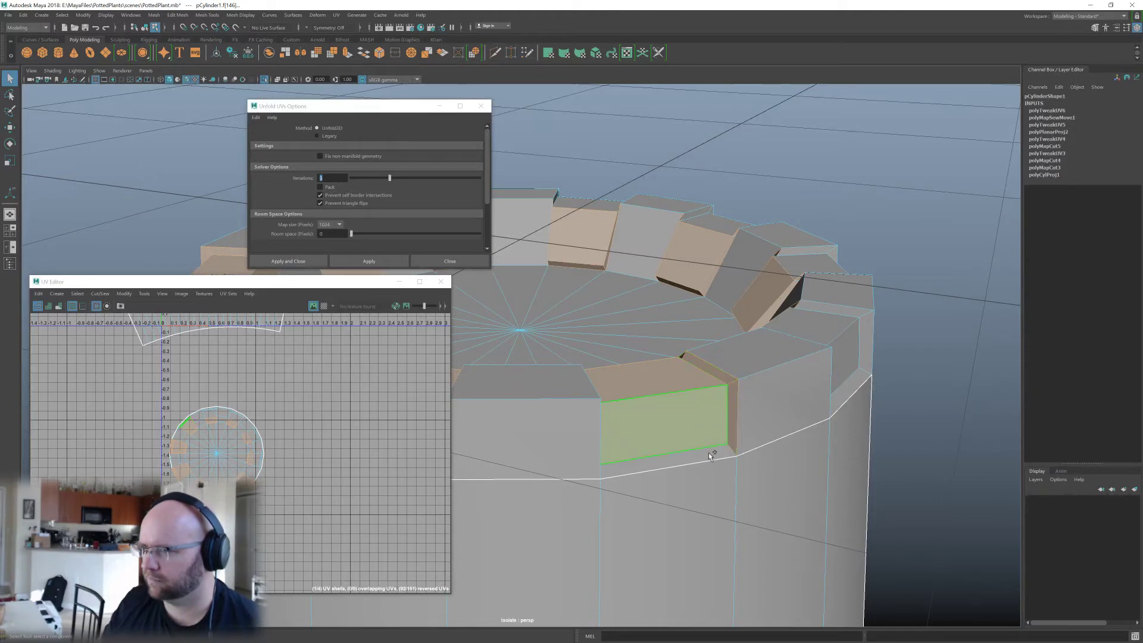
{"action": "left_click_drag", "start_coordinate": [669, 470], "coordinate": [655, 428], "text": "alt"}
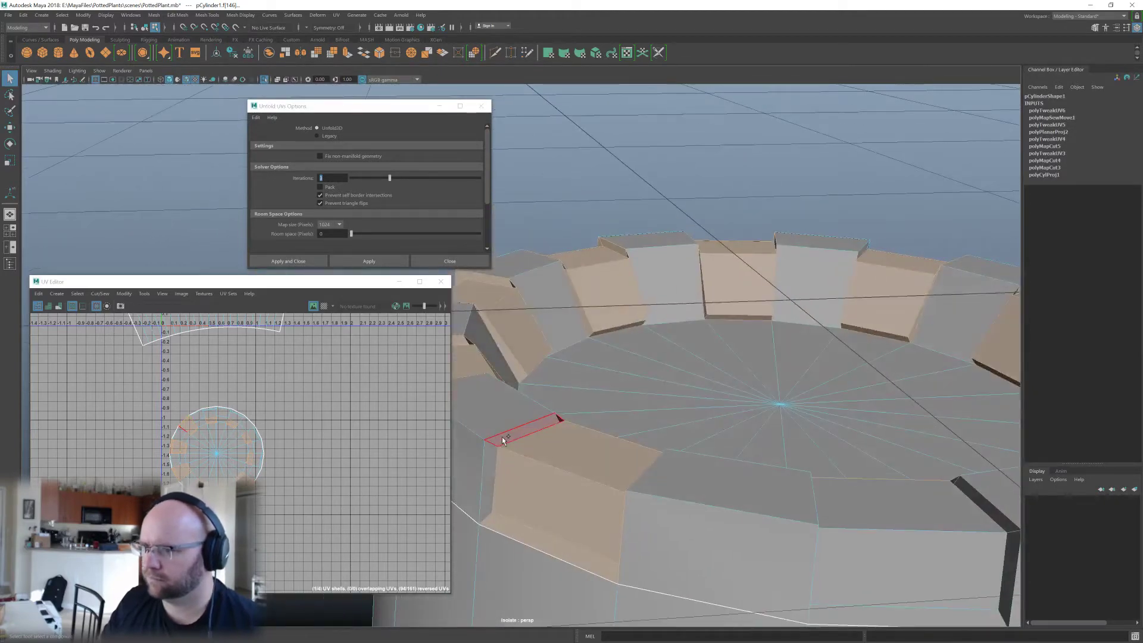
{"action": "left_click_drag", "start_coordinate": [574, 459], "coordinate": [668, 348], "text": "alt"}
Add the underside, outer, ledge and narrow side faces of the next two recesses around the outer edge.
{"action": "left_click", "coordinate": [670, 416], "text": "shift"}
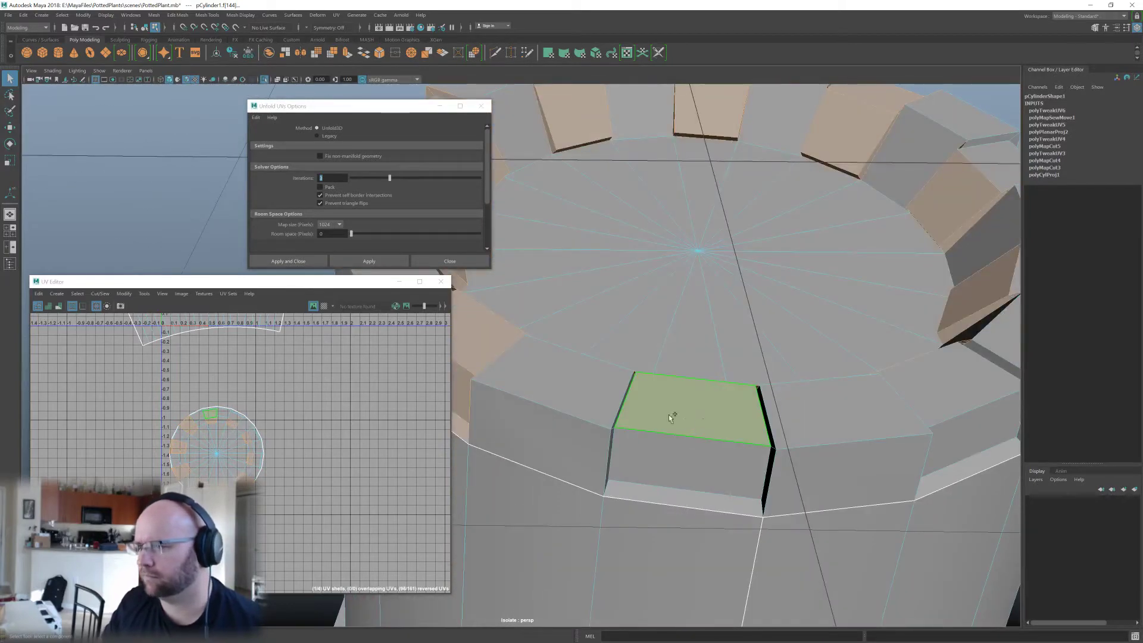
{"action": "left_click", "coordinate": [624, 444]}
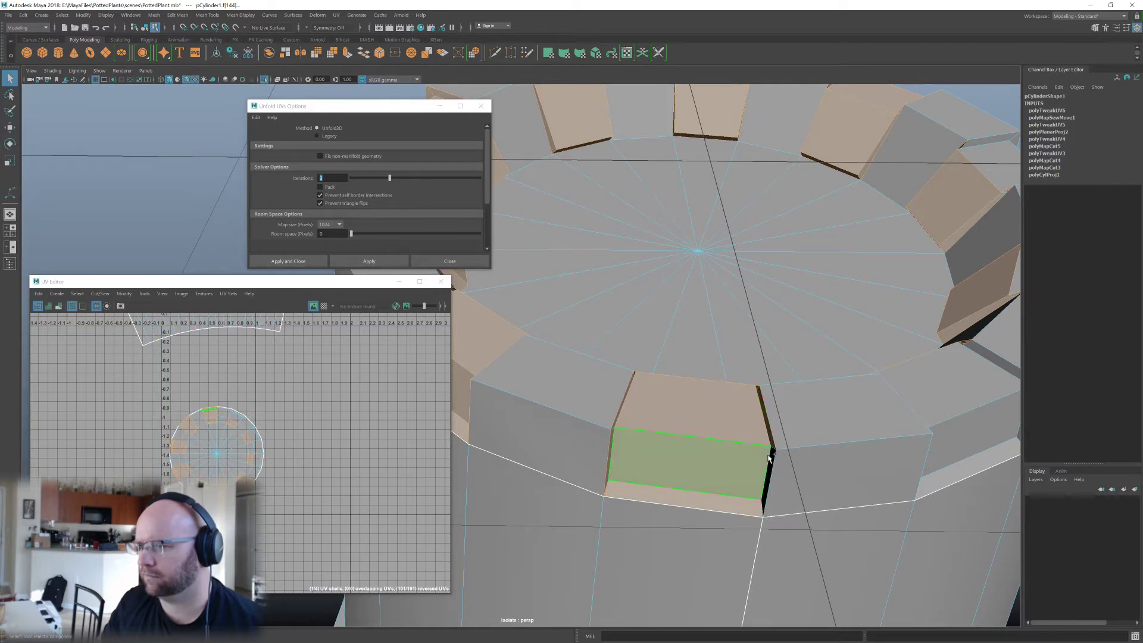
{"action": "left_click_drag", "start_coordinate": [773, 445], "coordinate": [670, 420], "text": "alt"}
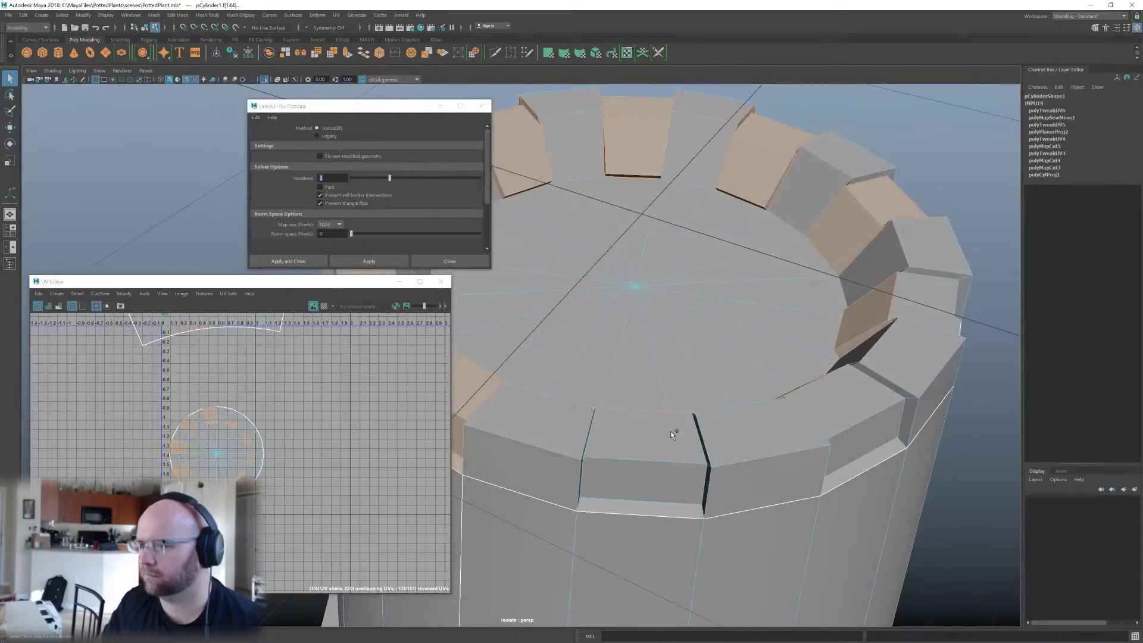
{"action": "left_click", "coordinate": [671, 463], "text": "shift"}
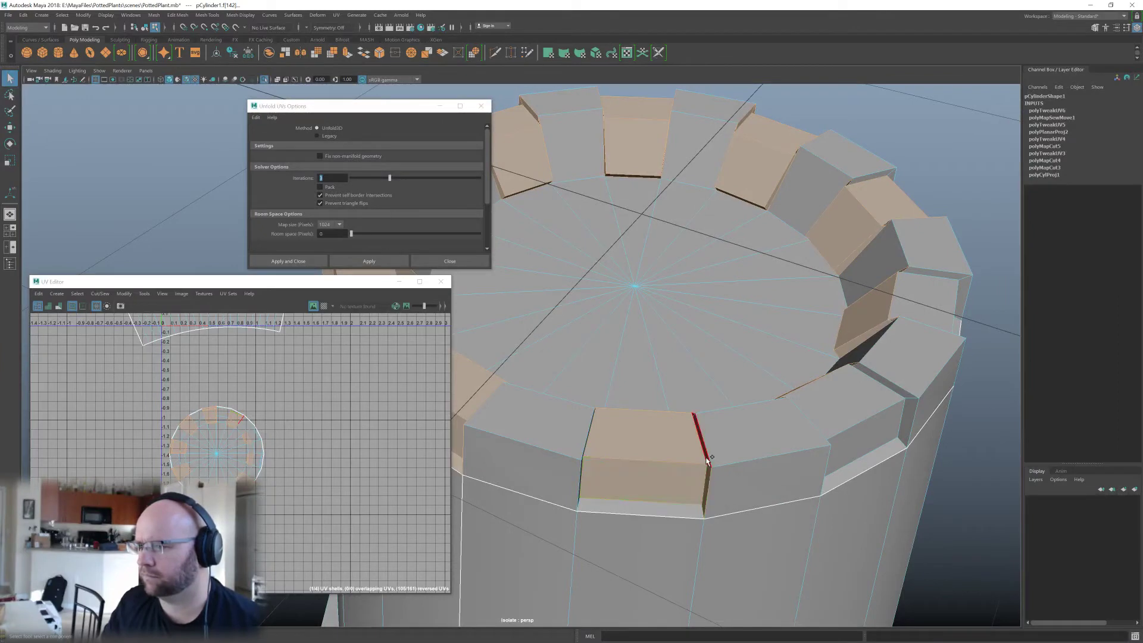
{"action": "left_click_drag", "start_coordinate": [664, 497], "coordinate": [584, 445], "text": "alt"}
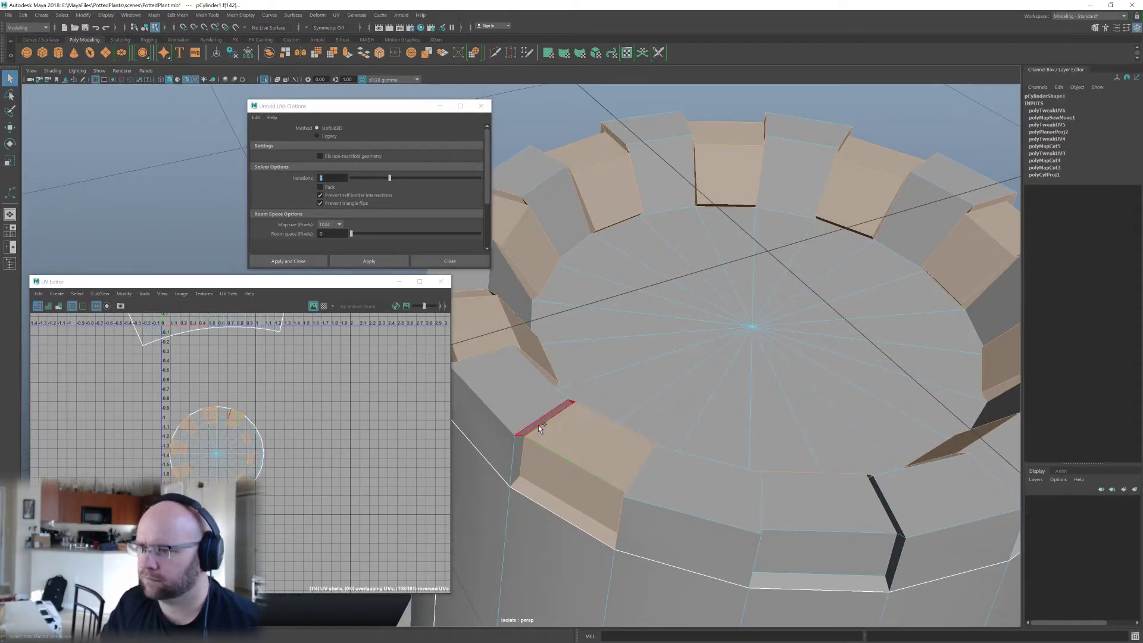
Add the following recess's underside, outer wall, lower ledge and both narrow side faces to the selection.
{"action": "left_click_drag", "start_coordinate": [602, 440], "coordinate": [667, 400], "text": "alt"}
{"action": "left_click", "coordinate": [644, 412], "text": "shift"}
{"action": "left_click", "coordinate": [653, 441], "text": "shift"}
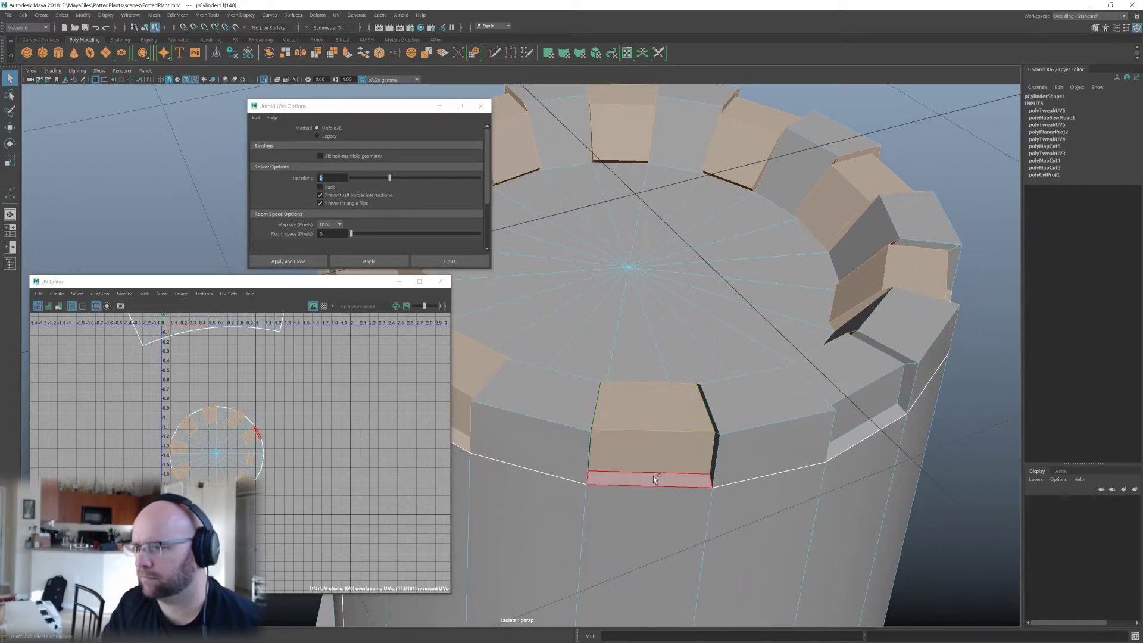
{"action": "left_click", "coordinate": [648, 479], "text": "shift"}
{"action": "left_click", "coordinate": [717, 441], "text": "shift"}
{"action": "left_click", "coordinate": [743, 459], "text": "shift"}
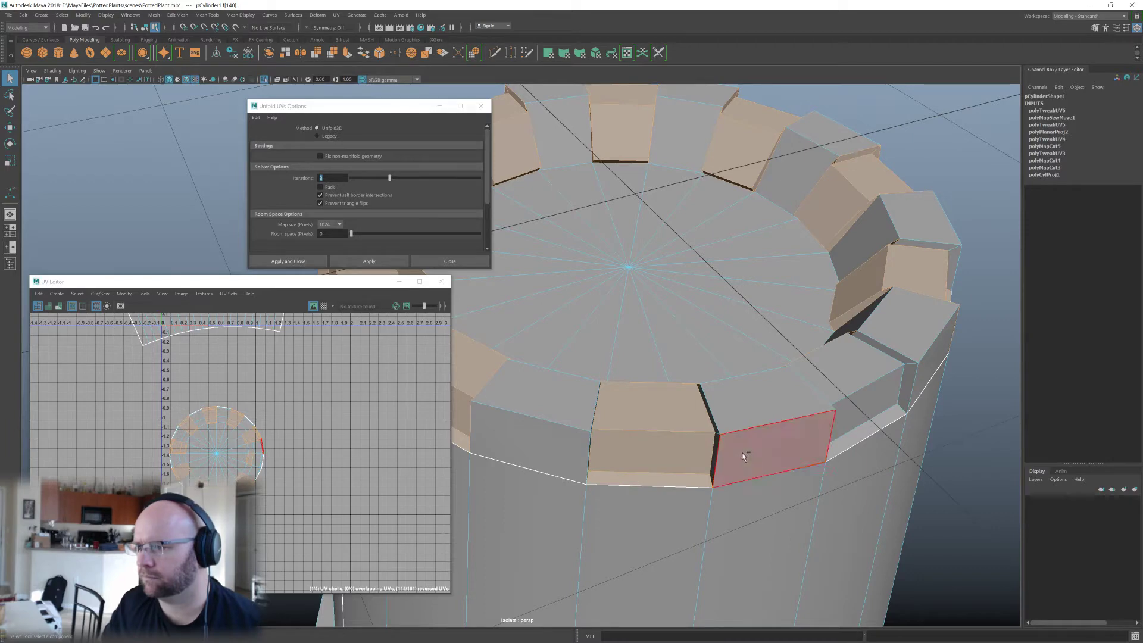
{"action": "left_click_drag", "start_coordinate": [716, 424], "coordinate": [627, 399], "text": "alt"}
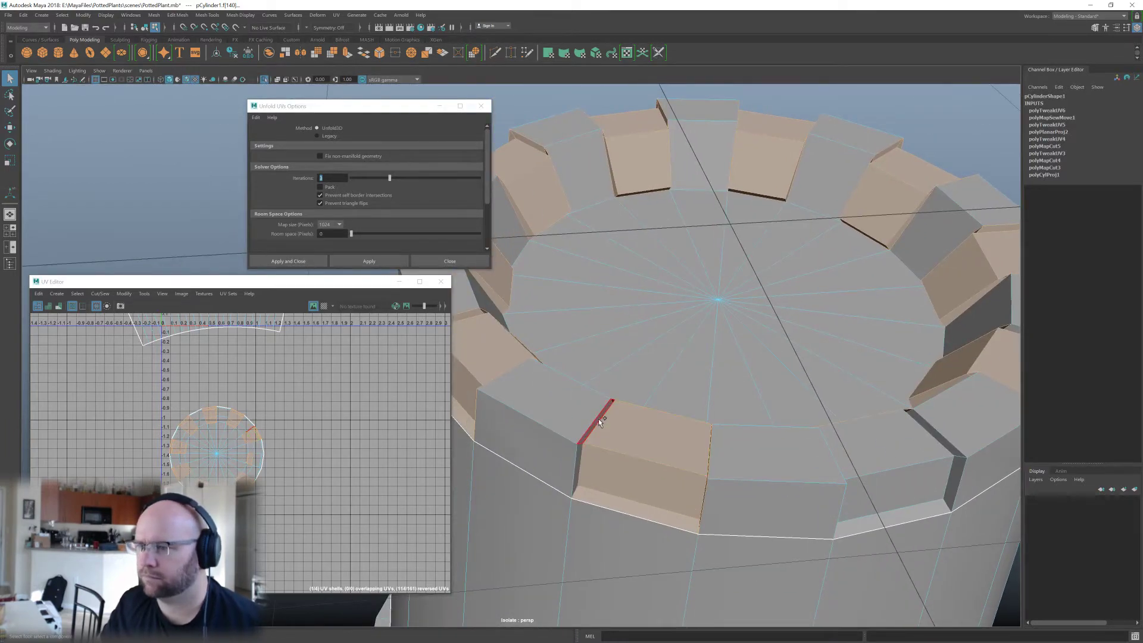
{"action": "left_click_drag", "start_coordinate": [586, 460], "coordinate": [727, 431], "text": "alt"}
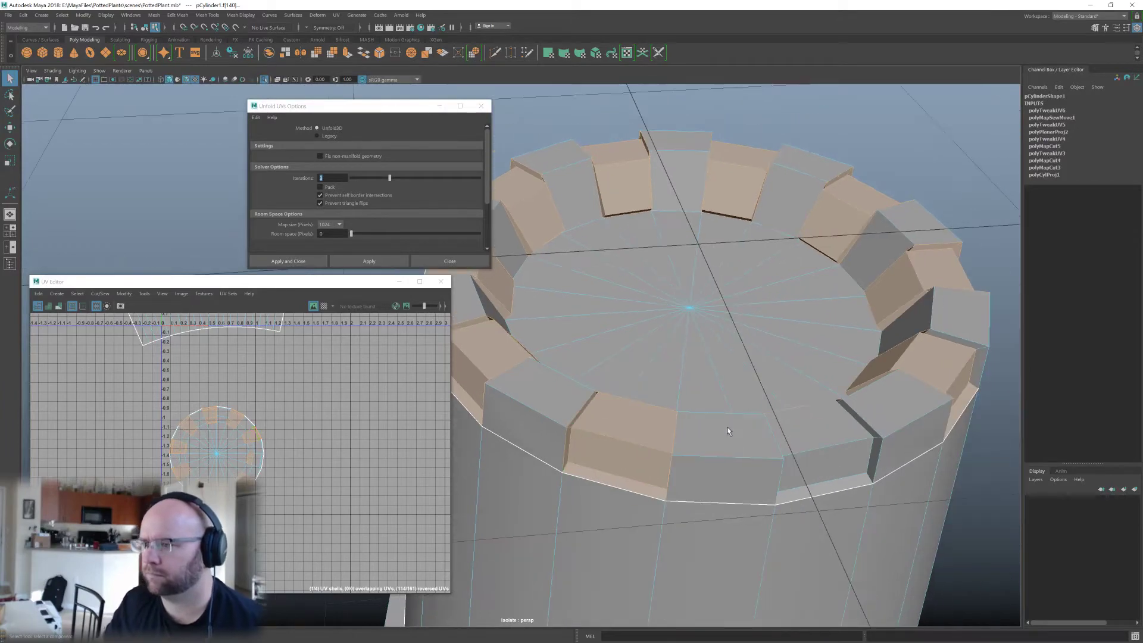
Add the underside, outer, ledge and side faces of the last unselected recess and check the whole ring's selection.
{"action": "left_click", "coordinate": [834, 445], "text": "shift"}
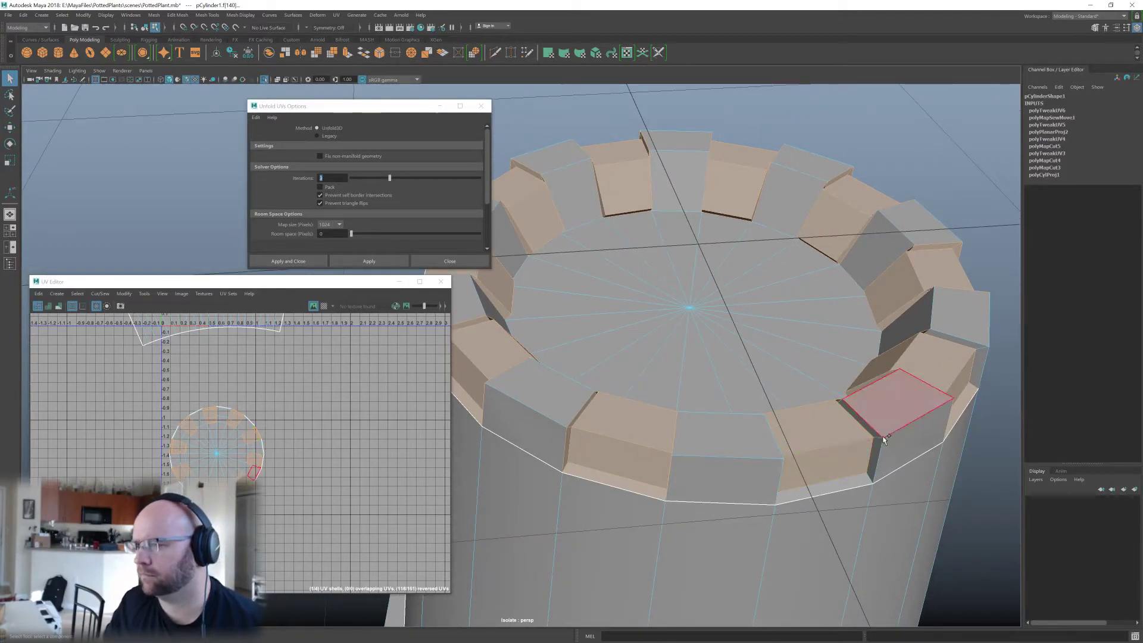
{"action": "left_click", "coordinate": [842, 483], "text": "shift"}
{"action": "left_click_drag", "start_coordinate": [842, 483], "coordinate": [563, 464], "text": "alt"}
{"action": "left_click", "coordinate": [488, 520], "text": "shift"}
{"action": "scroll", "coordinate": [607, 472], "scroll_direction": "down", "scroll_amount": 3}
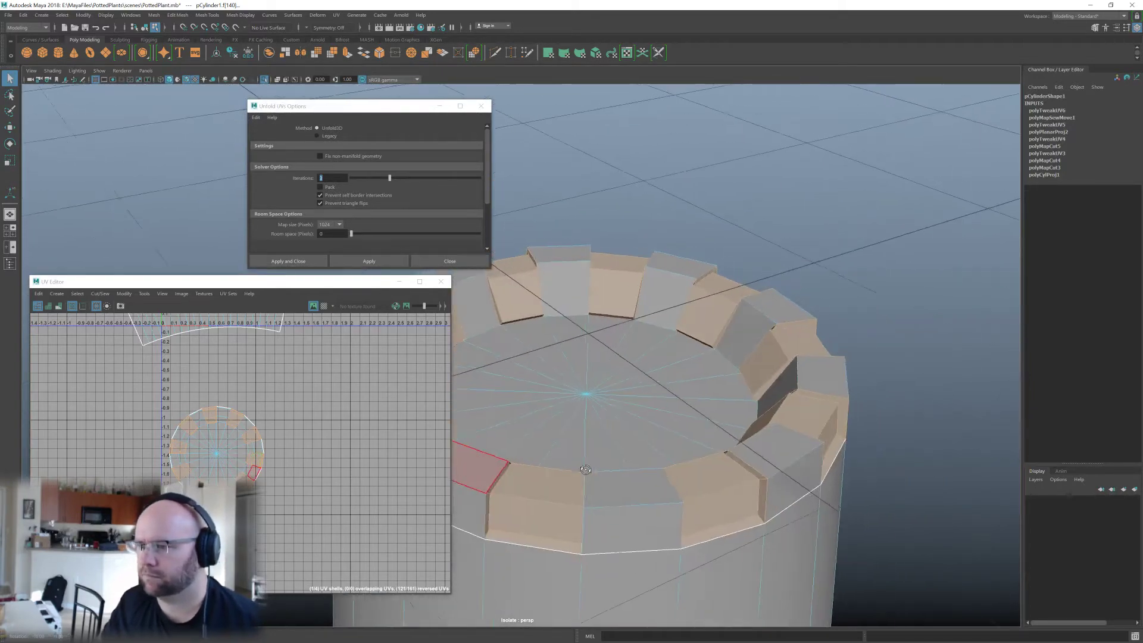
{"action": "middle_click_drag", "start_coordinate": [616, 458], "coordinate": [744, 445], "text": "alt"}
{"action": "key", "text": "f"}
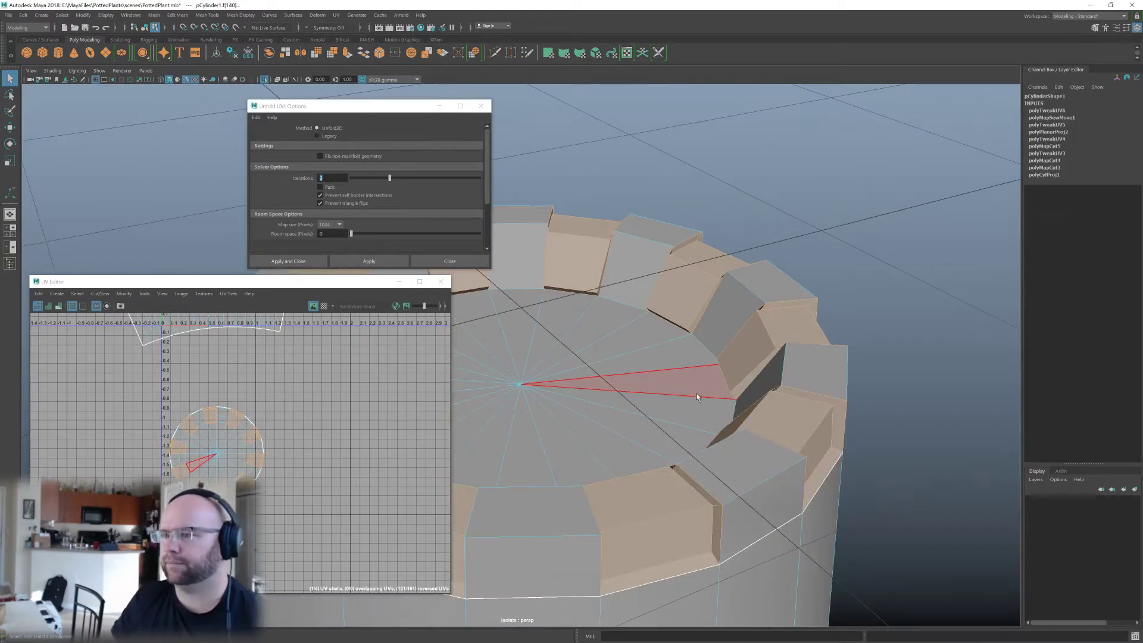
{"action": "scroll", "coordinate": [684, 390], "scroll_direction": "down", "scroll_amount": 3}
{"action": "middle_click_drag", "start_coordinate": [665, 387], "coordinate": [782, 345], "text": "alt"}
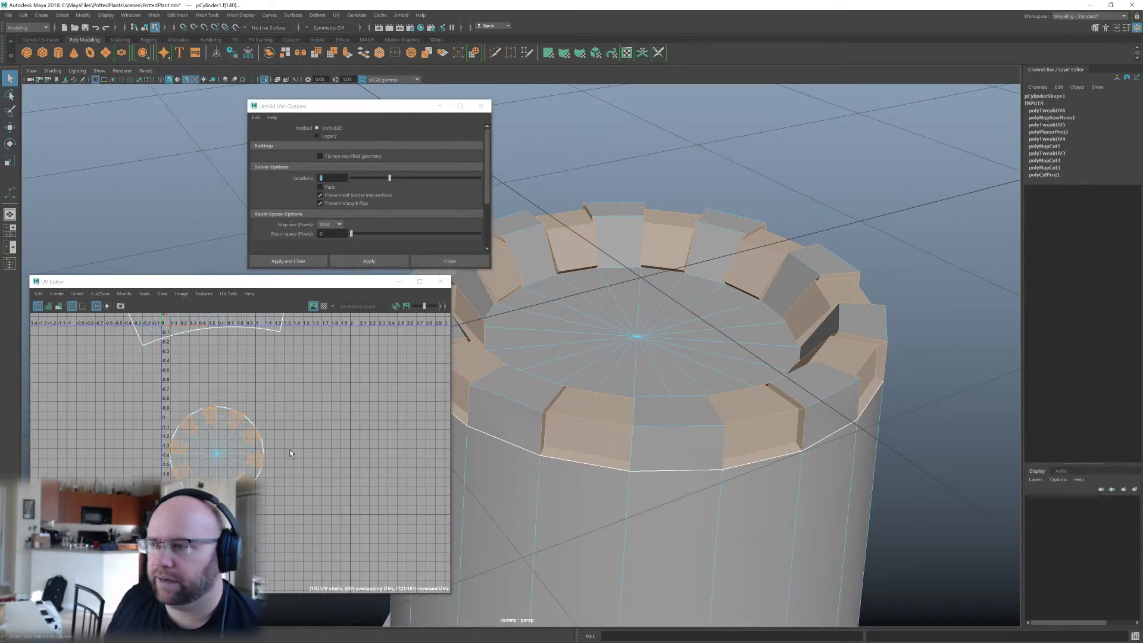
Planar-project the selected recess faces along the Y axis and move their UVs into empty space beside the base shell.
{"action": "scroll", "coordinate": [266, 390], "scroll_direction": "down", "scroll_amount": 1}
{"action": "right_click_drag", "start_coordinate": [627, 360], "coordinate": [689, 551], "text": "shift"}
{"action": "scroll", "coordinate": [673, 458], "scroll_direction": "down", "scroll_amount": 3}
{"action": "scroll", "coordinate": [268, 419], "scroll_direction": "down", "scroll_amount": 3}
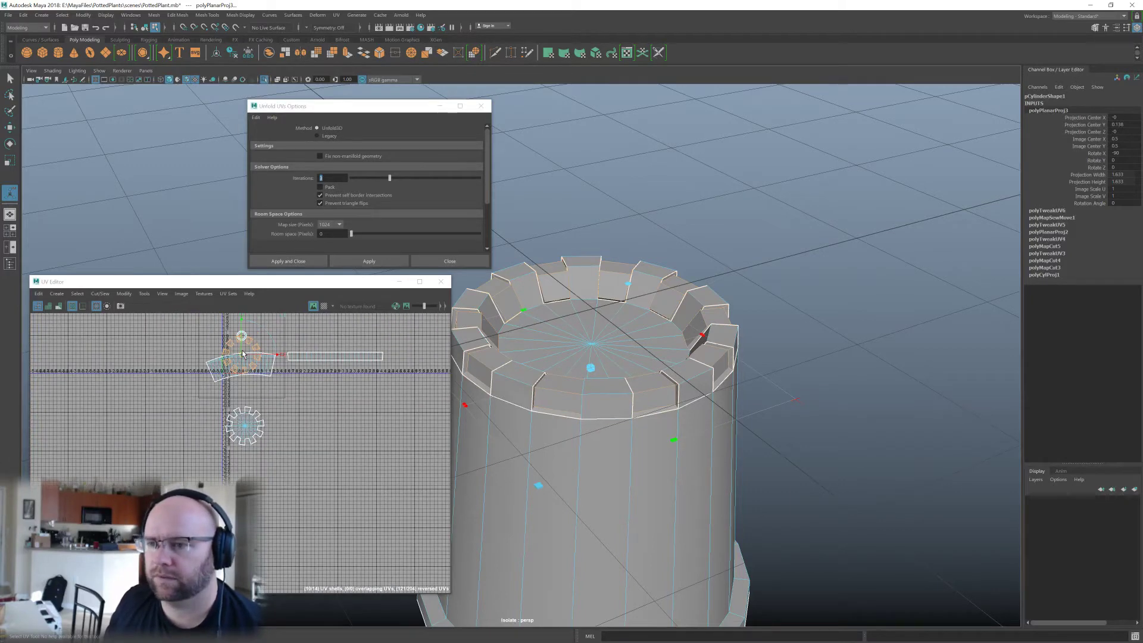
{"action": "left_click_drag", "start_coordinate": [242, 355], "coordinate": [337, 416]}
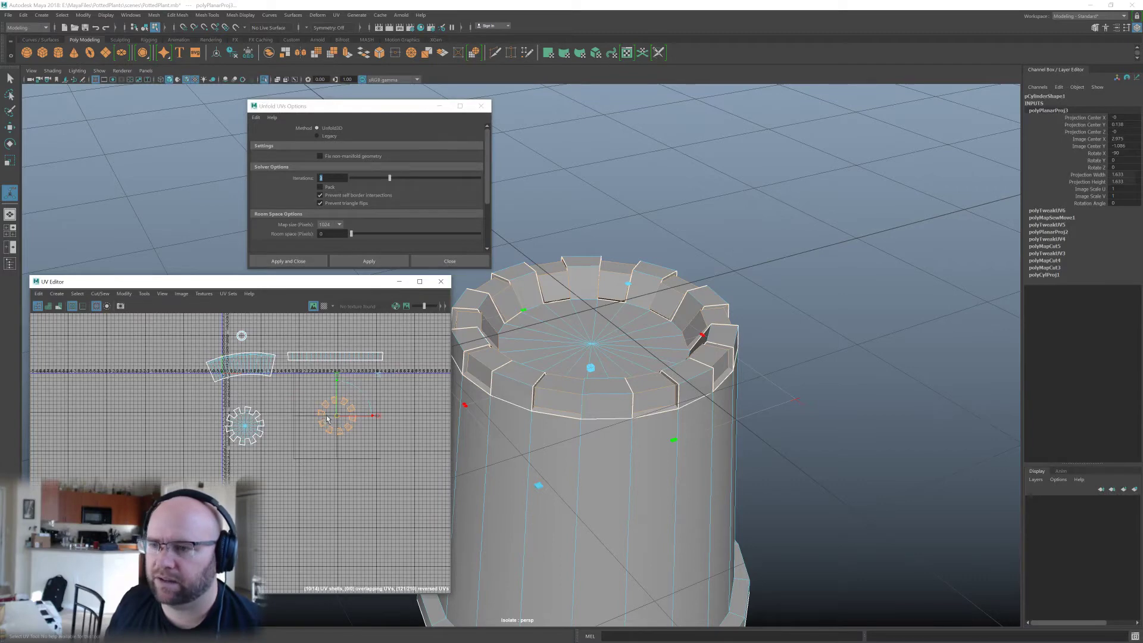
Select all UVs of the gear-shaped base shell and unfold it with the current Unfold options.
{"action": "scroll", "coordinate": [357, 405], "scroll_direction": "up", "scroll_amount": 3}
{"action": "middle_click_drag", "start_coordinate": [191, 422], "coordinate": [356, 381], "text": "alt"}
{"action": "scroll", "coordinate": [418, 406], "scroll_direction": "up", "scroll_amount": 1}
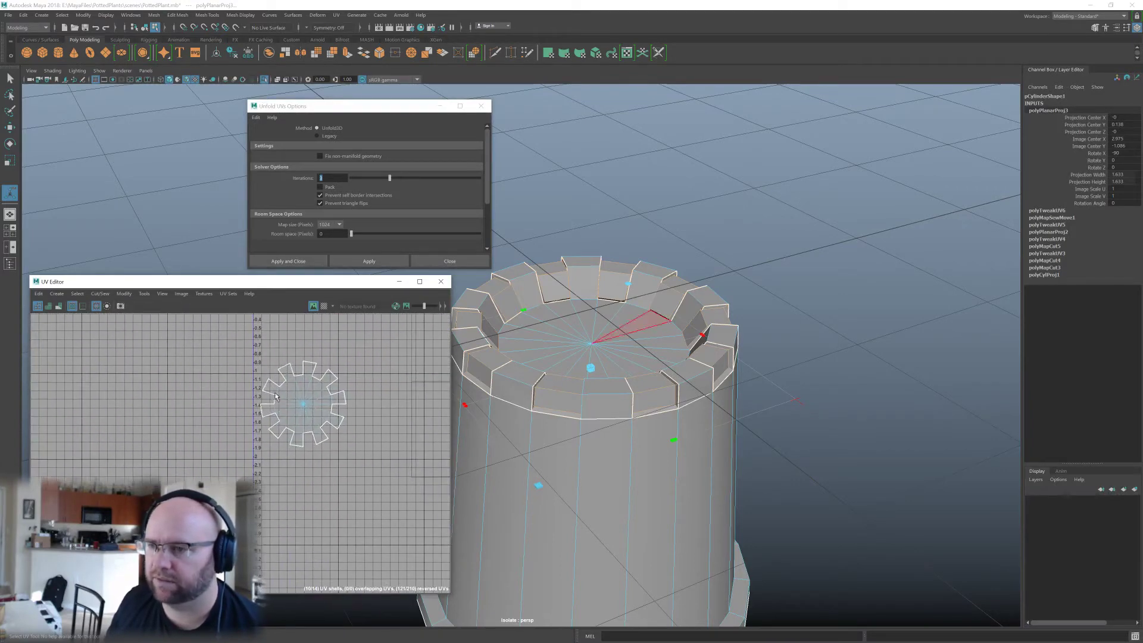
{"action": "left_click", "coordinate": [316, 413]}
{"action": "left_click_drag", "start_coordinate": [360, 354], "coordinate": [362, 353]}
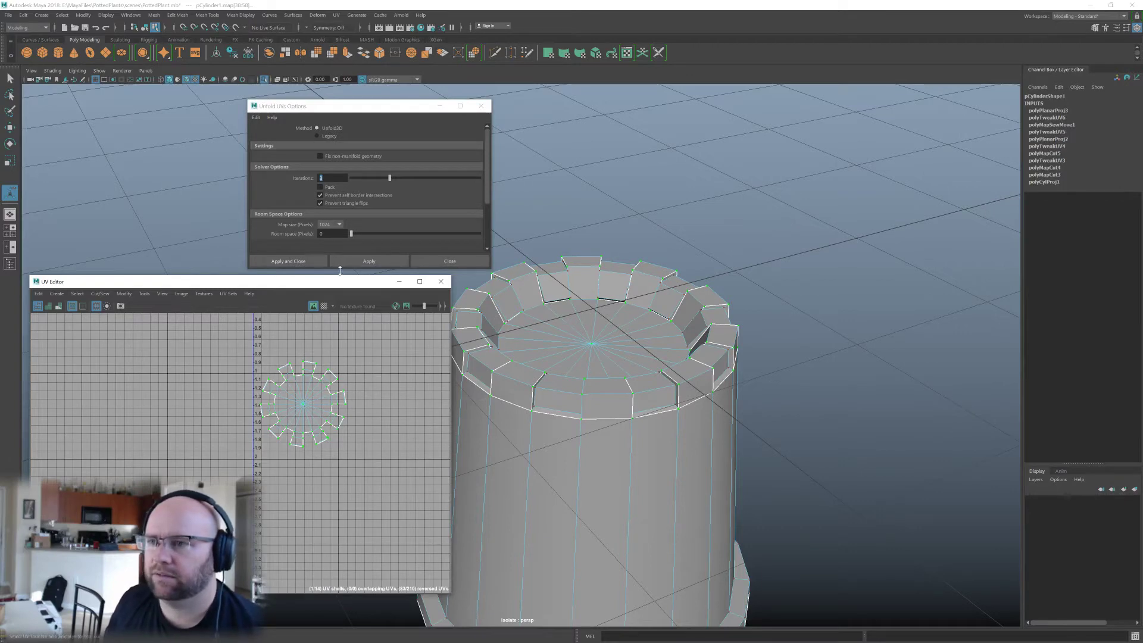
{"action": "left_click", "coordinate": [369, 261]}
{"action": "scroll", "coordinate": [343, 411], "scroll_direction": "up", "scroll_amount": 3}
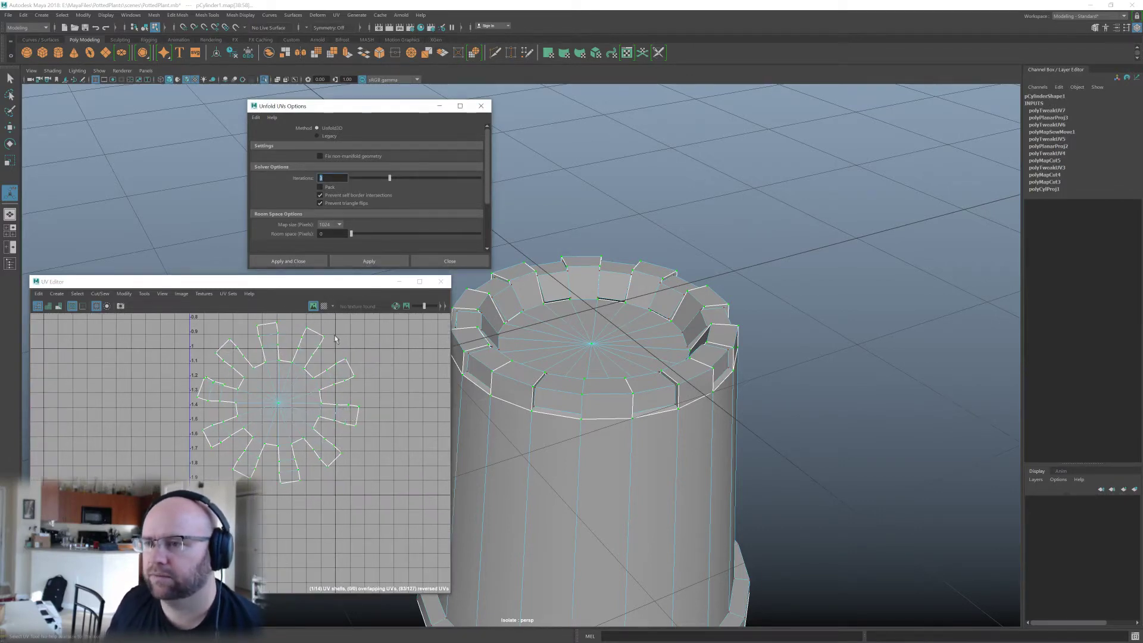
Turn on the shaded UV display and bring the separated ring of recess shells into view.
{"action": "left_click", "coordinate": [50, 307]}
{"action": "scroll", "coordinate": [291, 439], "scroll_direction": "down", "scroll_amount": 2}
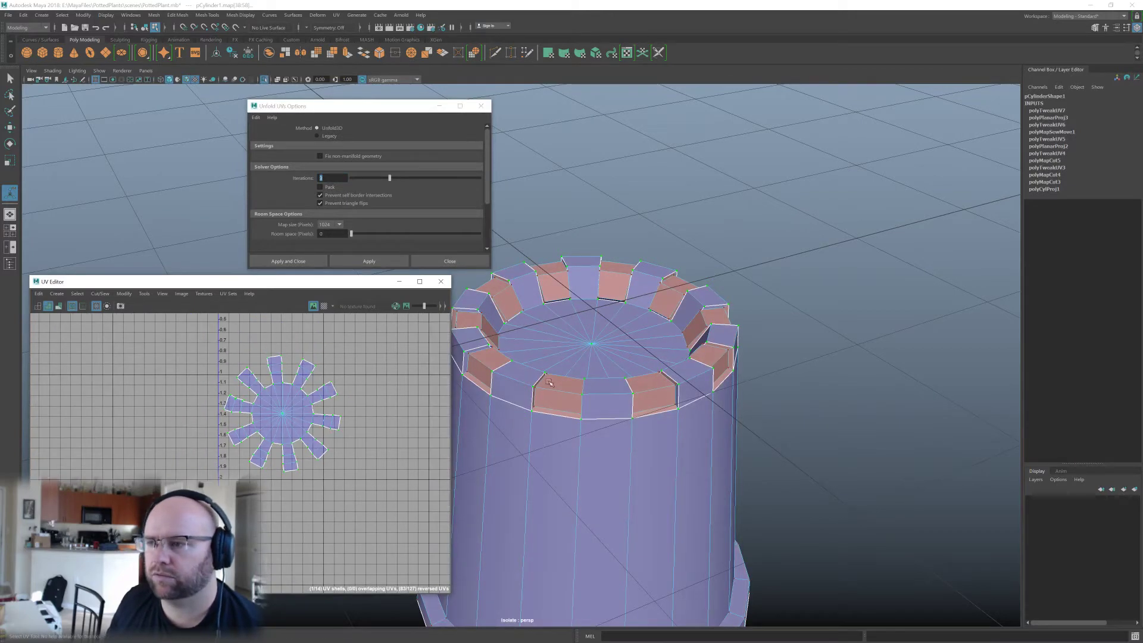
{"action": "mouse_move", "coordinate": [552, 384]}
{"action": "left_mouse_down", "text": "alt"}
{"action": "mouse_move", "coordinate": [561, 404]}
{"action": "mouse_move", "coordinate": [509, 382]}
{"action": "left_mouse_up", "text": "alt"}
{"action": "middle_click_drag", "start_coordinate": [433, 399], "coordinate": [264, 420], "text": "alt"}
{"action": "scroll", "coordinate": [268, 424], "scroll_direction": "down", "scroll_amount": 2}
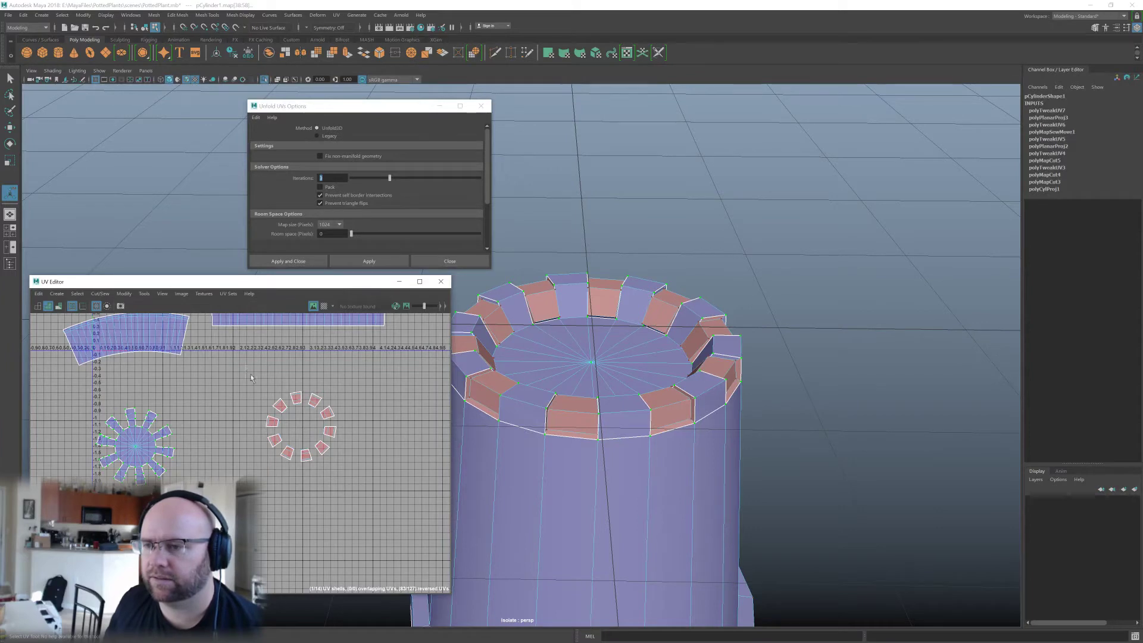
Select the UVs of all the recess shells in the ring and unfold them.
{"action": "left_click_drag", "start_coordinate": [251, 377], "coordinate": [345, 470]}
{"action": "left_click", "coordinate": [347, 262]}
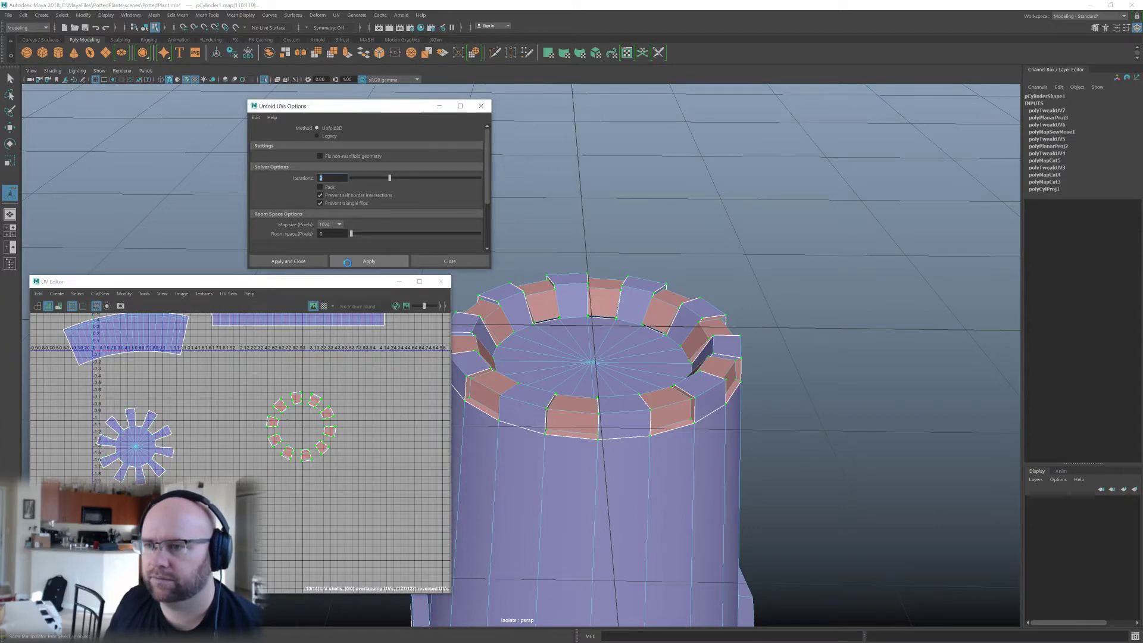
{"action": "scroll", "coordinate": [311, 421], "scroll_direction": "up", "scroll_amount": 4}
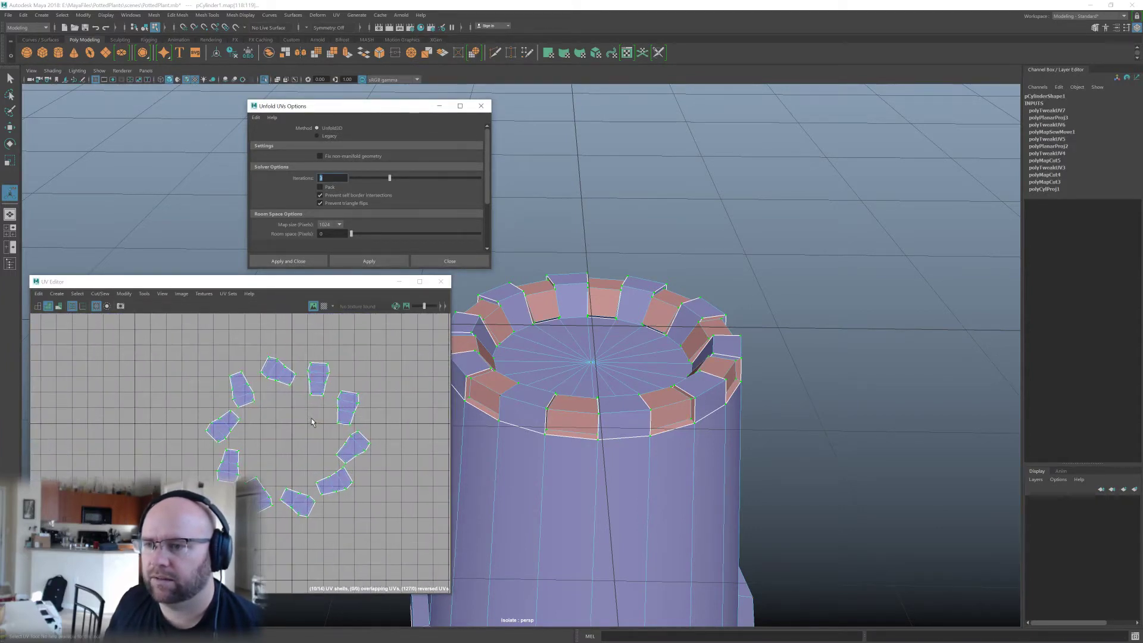
{"action": "scroll", "coordinate": [311, 421], "scroll_direction": "up", "scroll_amount": 2}
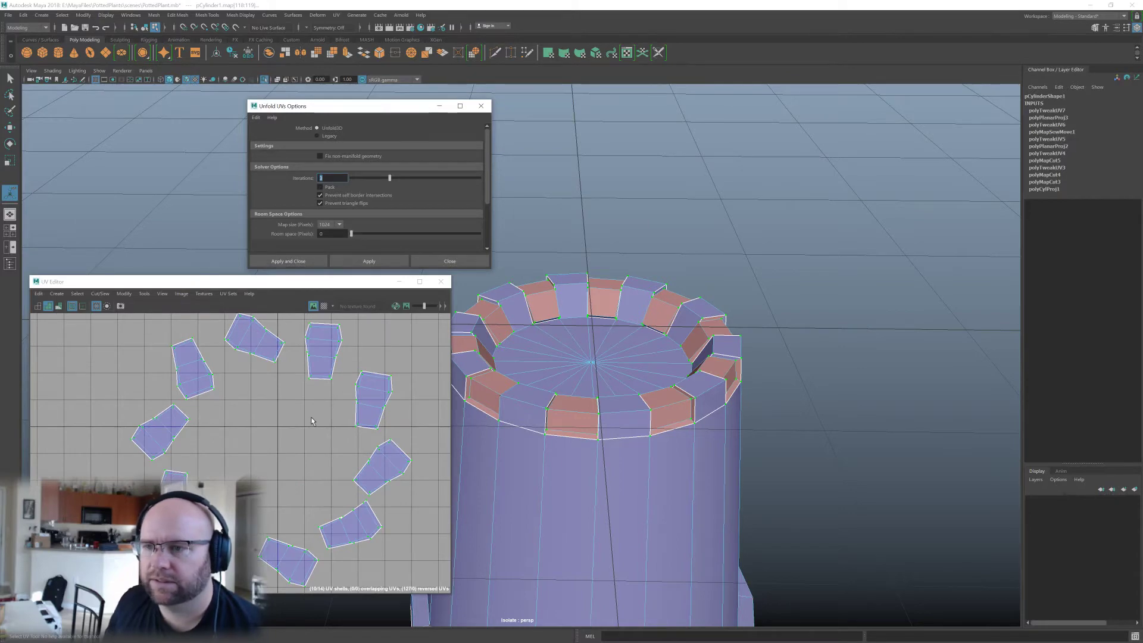
Show the checker map and examine the pot's underside and recess shells for texture distortion.
{"action": "left_click_drag", "start_coordinate": [655, 364], "coordinate": [639, 389], "text": "alt"}
{"action": "left_click", "coordinate": [325, 306]}
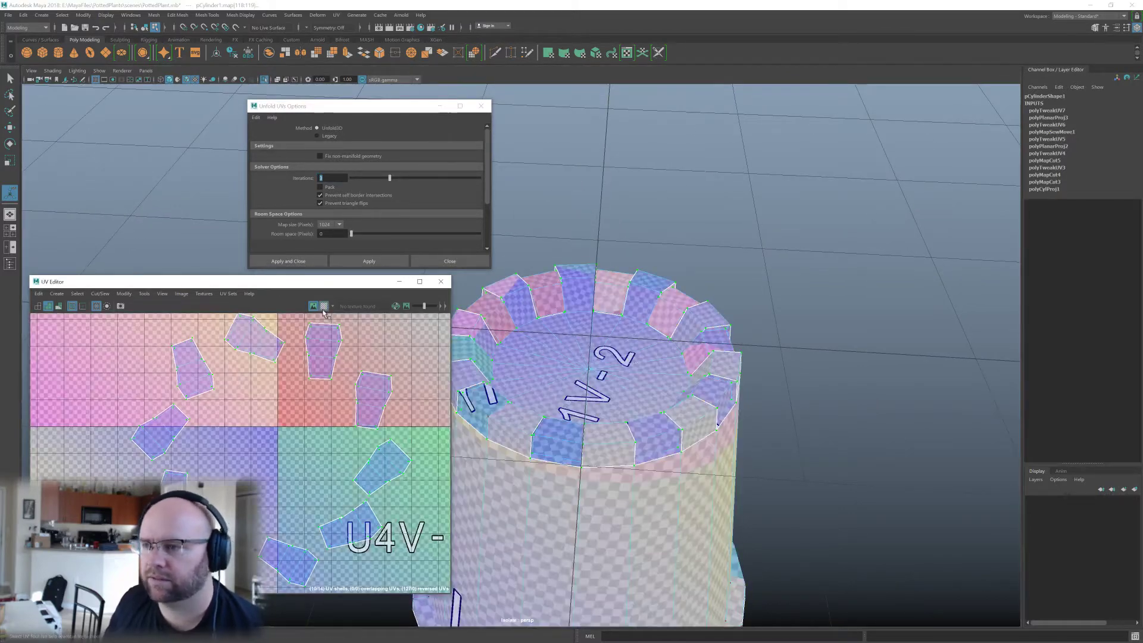
{"action": "left_click_drag", "start_coordinate": [595, 357], "coordinate": [630, 364], "text": "alt"}
{"action": "middle_click_drag", "start_coordinate": [615, 351], "coordinate": [705, 358], "text": "alt"}
{"action": "left_click_drag", "start_coordinate": [705, 357], "coordinate": [729, 365], "text": "alt"}
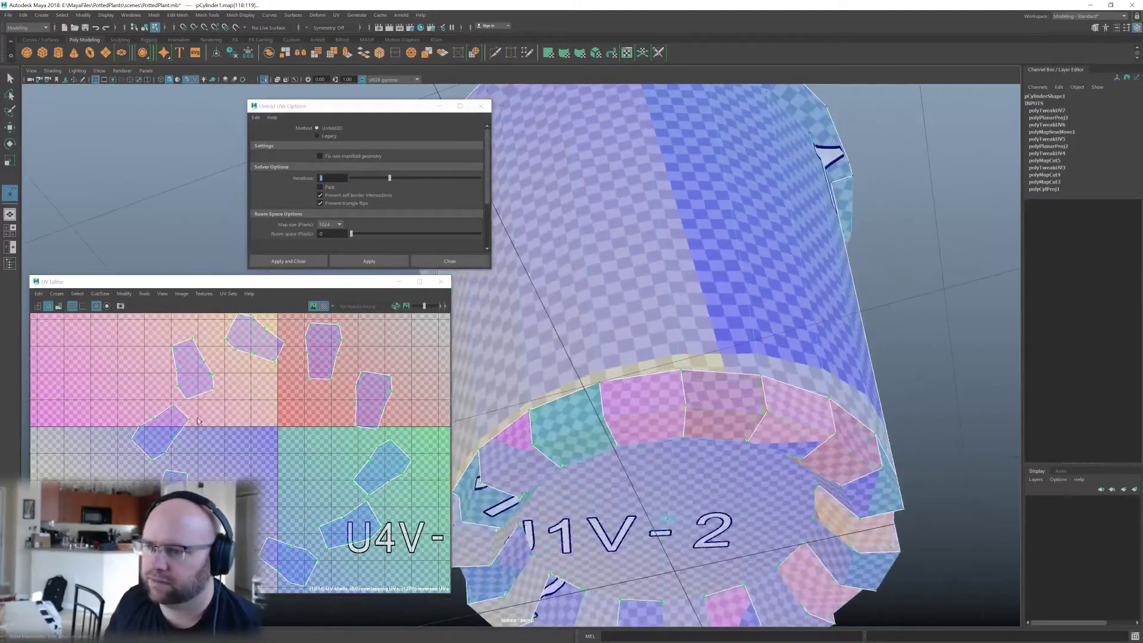
{"action": "right_click_drag", "start_coordinate": [143, 399], "coordinate": [283, 400], "text": "alt"}
{"action": "mouse_move", "coordinate": [283, 400]}
{"action": "middle_mouse_down", "text": "alt"}
{"action": "mouse_move", "coordinate": [290, 444]}
{"action": "mouse_move", "coordinate": [288, 422]}
{"action": "middle_mouse_up", "text": "alt"}
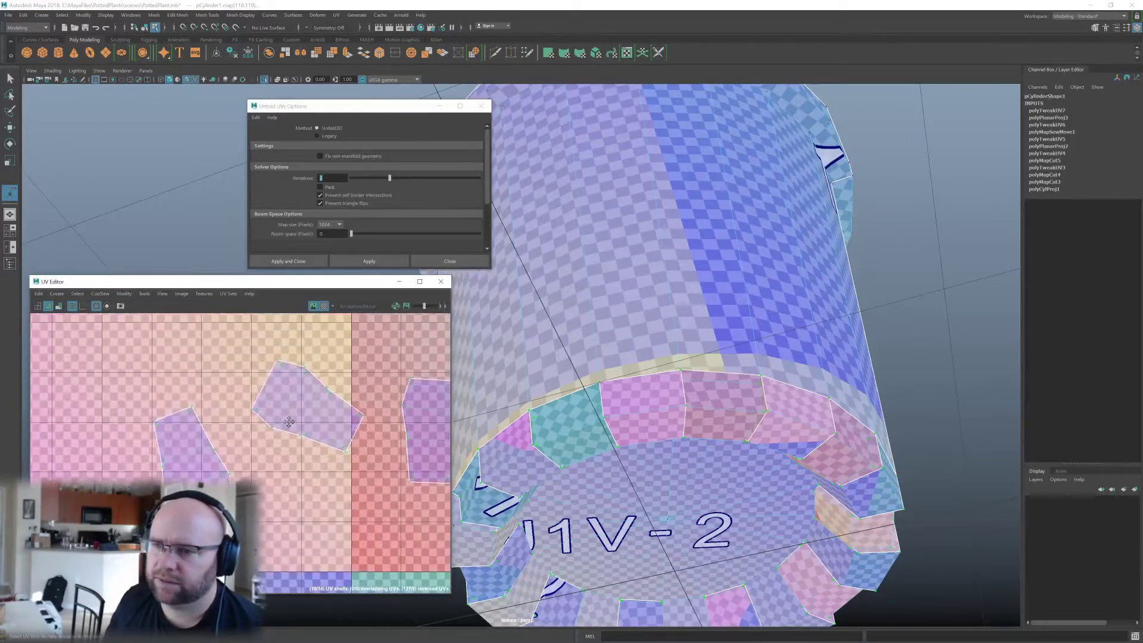
Hide the checker map and cut the UVs along the short corner edges beside one recess shell's narrow side strips.
{"action": "scroll", "coordinate": [288, 422], "scroll_direction": "up", "scroll_amount": 2}
{"action": "right_click_drag", "start_coordinate": [292, 392], "coordinate": [288, 346]}
{"action": "left_click", "coordinate": [315, 363]}
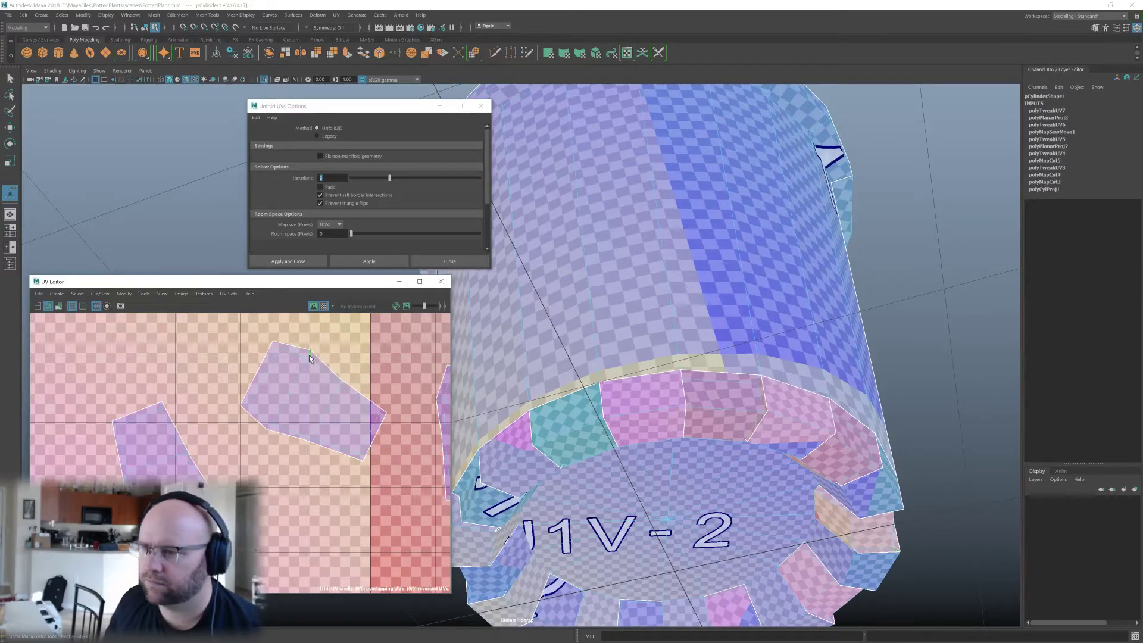
{"action": "middle_click_drag", "start_coordinate": [322, 380], "coordinate": [327, 382], "text": "alt"}
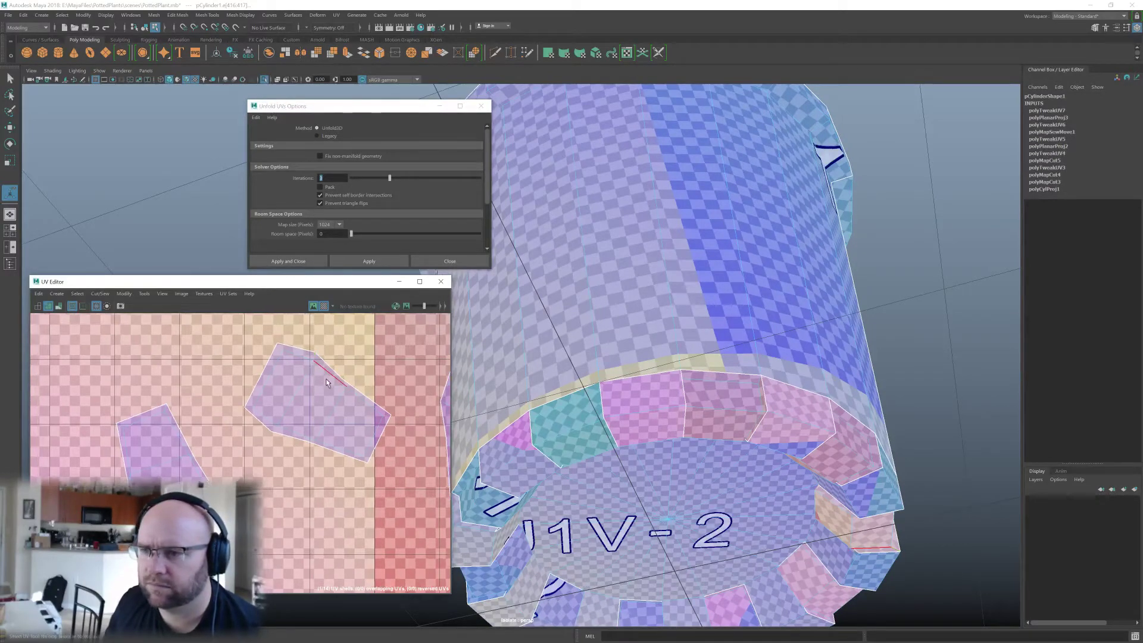
{"action": "left_click", "coordinate": [323, 305]}
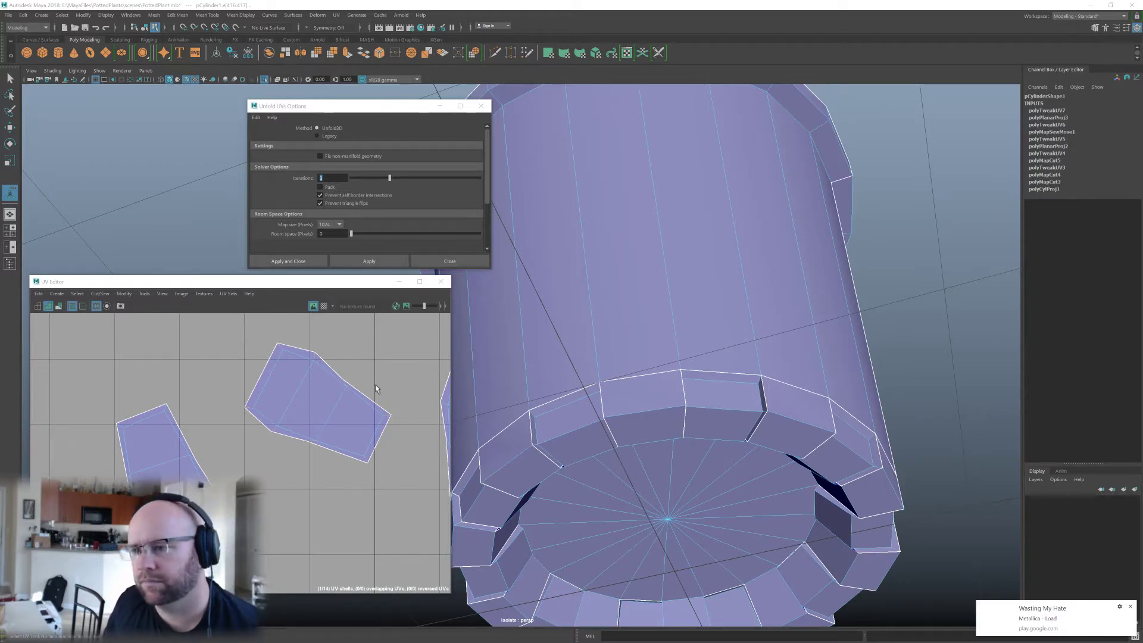
{"action": "right_click_drag", "start_coordinate": [370, 410], "coordinate": [333, 427], "text": "shift"}
Cut the UVs along the short corner edges of the neighbouring recess shell in the ring.
{"action": "middle_click_drag", "start_coordinate": [326, 430], "coordinate": [386, 405], "text": "alt"}
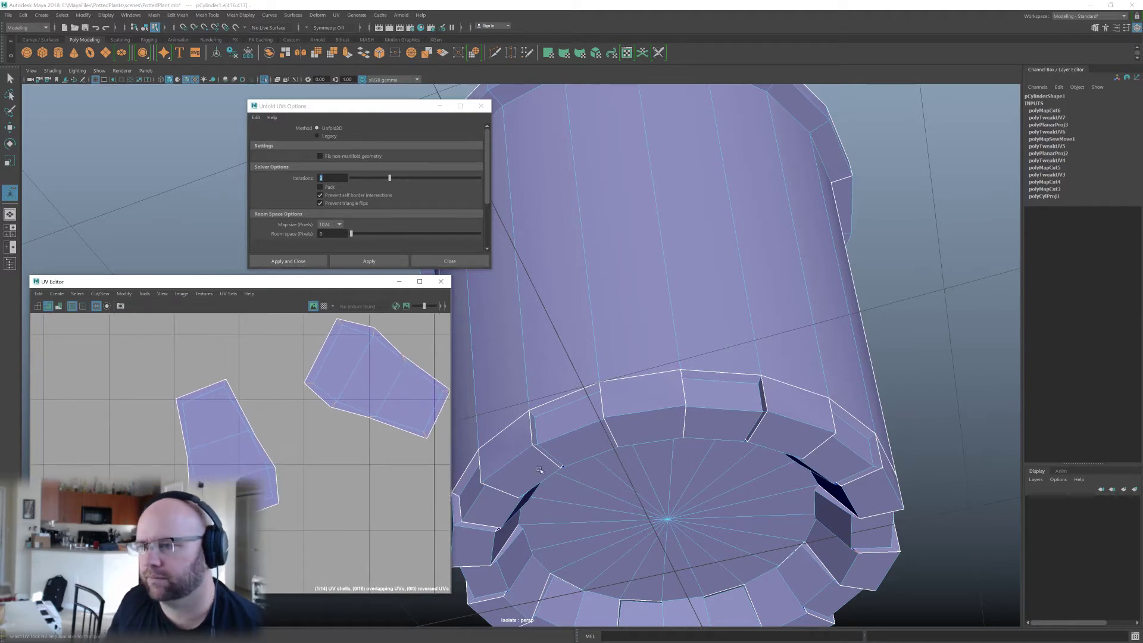
{"action": "scroll", "coordinate": [307, 390], "scroll_direction": "down", "scroll_amount": 2}
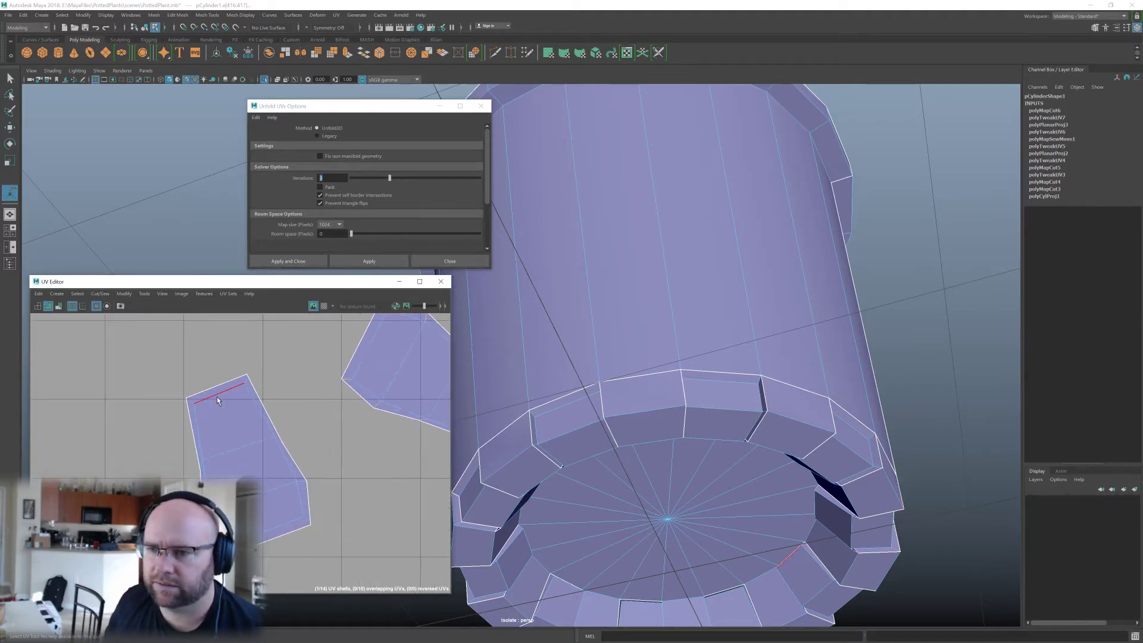
{"action": "scroll", "coordinate": [183, 406], "scroll_direction": "up", "scroll_amount": 3}
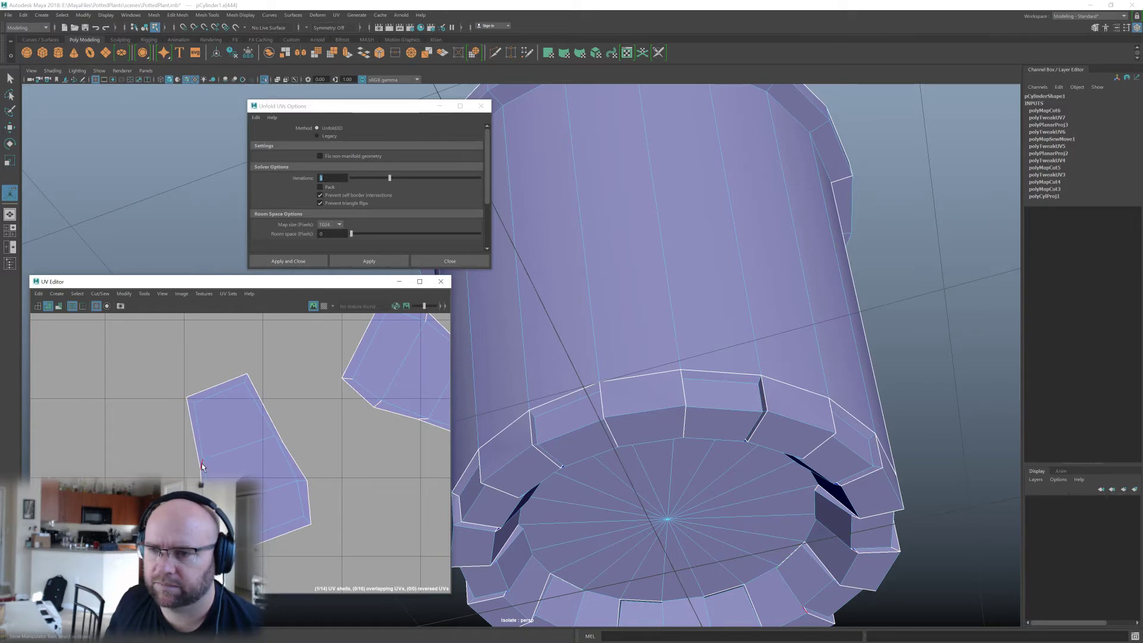
{"action": "right_click_drag", "start_coordinate": [302, 428], "coordinate": [277, 443], "text": "shift"}
Examine the recesses around the pot's foot ring and compare their seams, toggling the texture border display off and back on.
{"action": "left_click_drag", "start_coordinate": [590, 452], "coordinate": [618, 433], "text": "alt"}
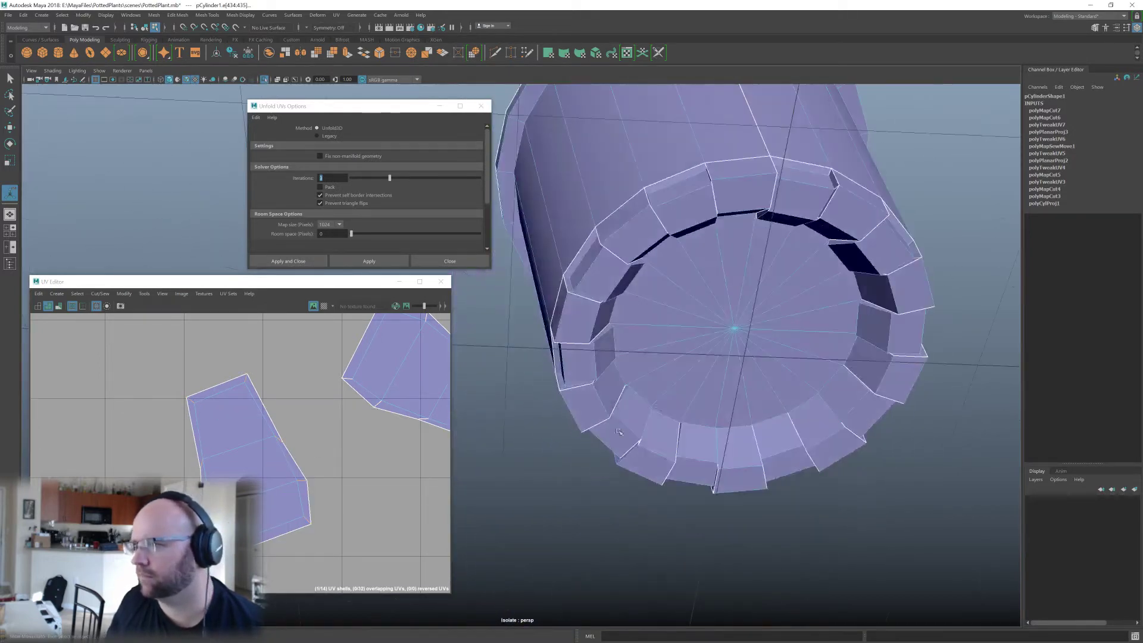
{"action": "key", "text": "f"}
{"action": "scroll", "coordinate": [747, 438], "scroll_direction": "down", "scroll_amount": 5}
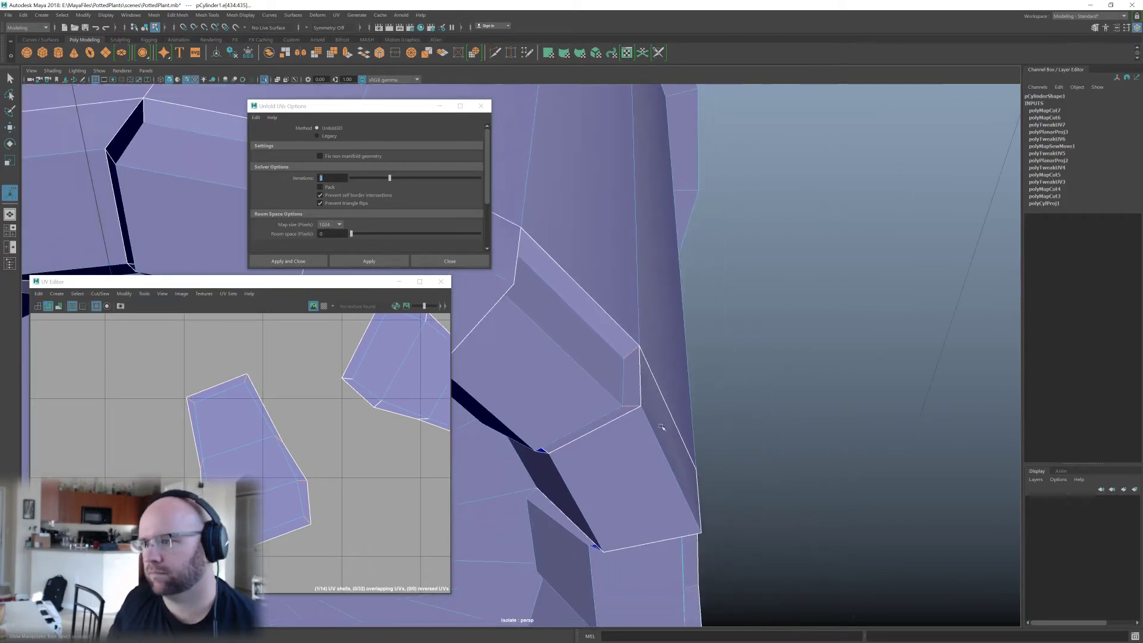
{"action": "scroll", "coordinate": [655, 419], "scroll_direction": "down", "scroll_amount": 4}
{"action": "mouse_move", "coordinate": [610, 408]}
{"action": "left_mouse_down", "text": "alt"}
{"action": "mouse_move", "coordinate": [606, 376]}
{"action": "mouse_move", "coordinate": [631, 410]}
{"action": "mouse_move", "coordinate": [613, 441]}
{"action": "mouse_move", "coordinate": [599, 427]}
{"action": "left_mouse_up", "text": "alt"}
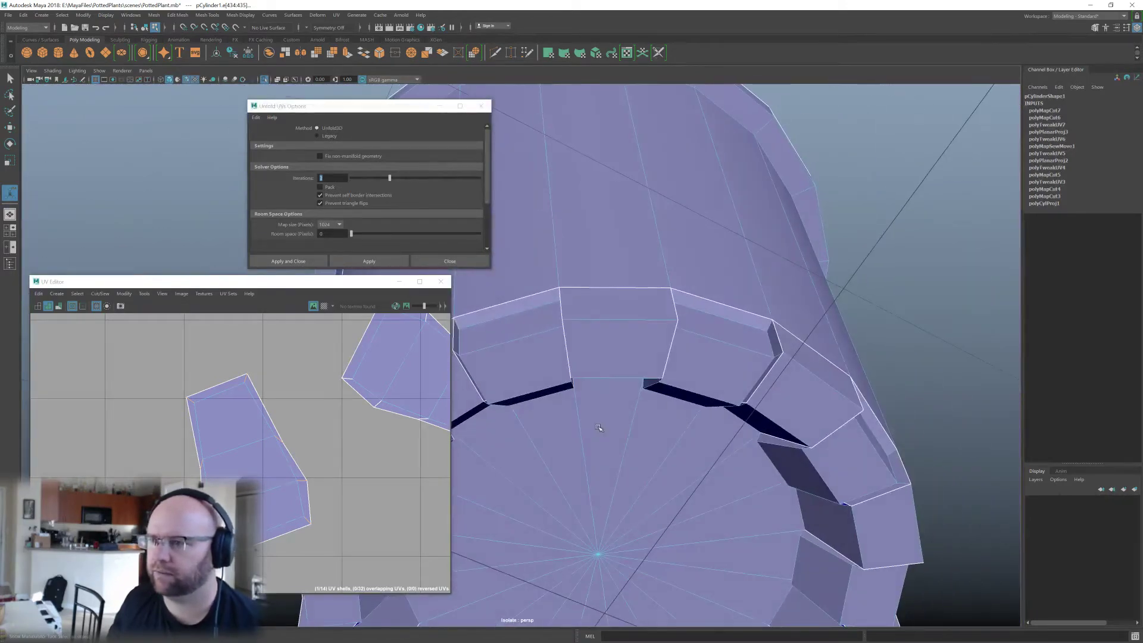
{"action": "scroll", "coordinate": [190, 581], "scroll_direction": "down", "scroll_amount": 2}
{"action": "middle_click_drag", "start_coordinate": [190, 587], "coordinate": [219, 464], "text": "alt"}
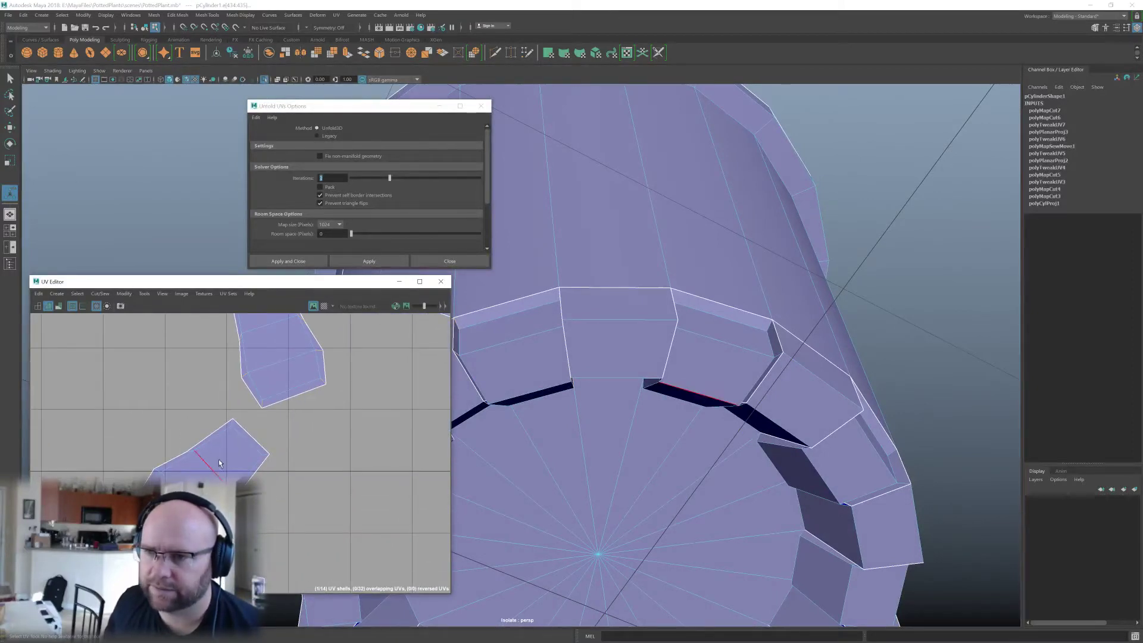
{"action": "right_click_drag", "start_coordinate": [696, 339], "coordinate": [777, 538], "text": "shift"}
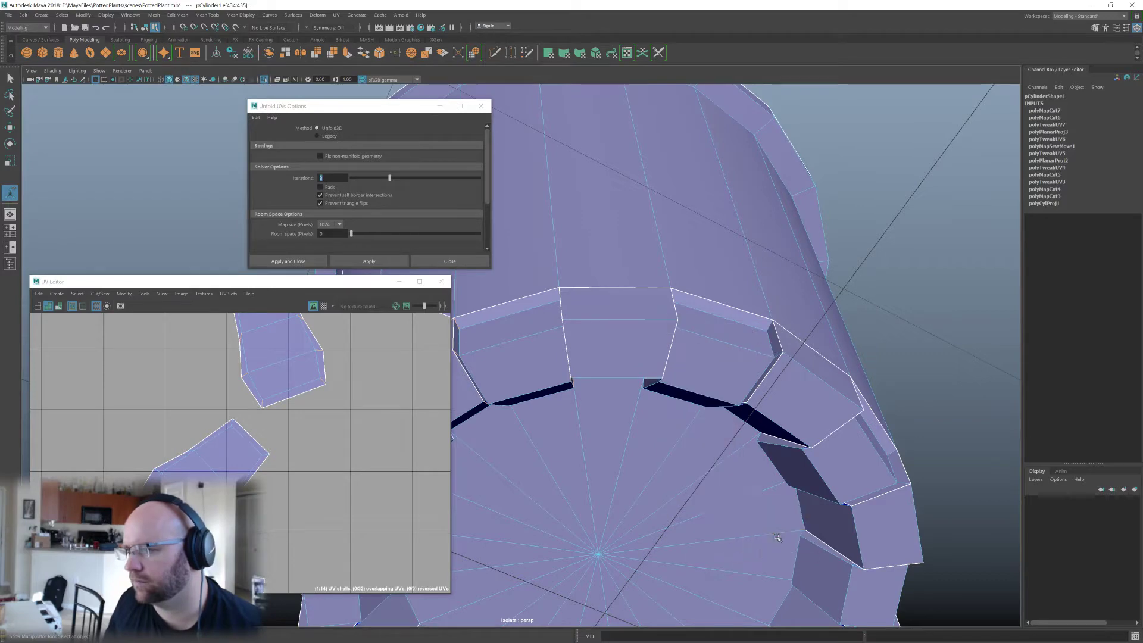
{"action": "mouse_move", "coordinate": [681, 444]}
{"action": "left_mouse_down", "text": "alt"}
{"action": "mouse_move", "coordinate": [676, 434]}
{"action": "mouse_move", "coordinate": [665, 457]}
{"action": "mouse_move", "coordinate": [675, 427]}
{"action": "mouse_move", "coordinate": [695, 448]}
{"action": "mouse_move", "coordinate": [691, 462]}
{"action": "left_mouse_up", "text": "alt"}
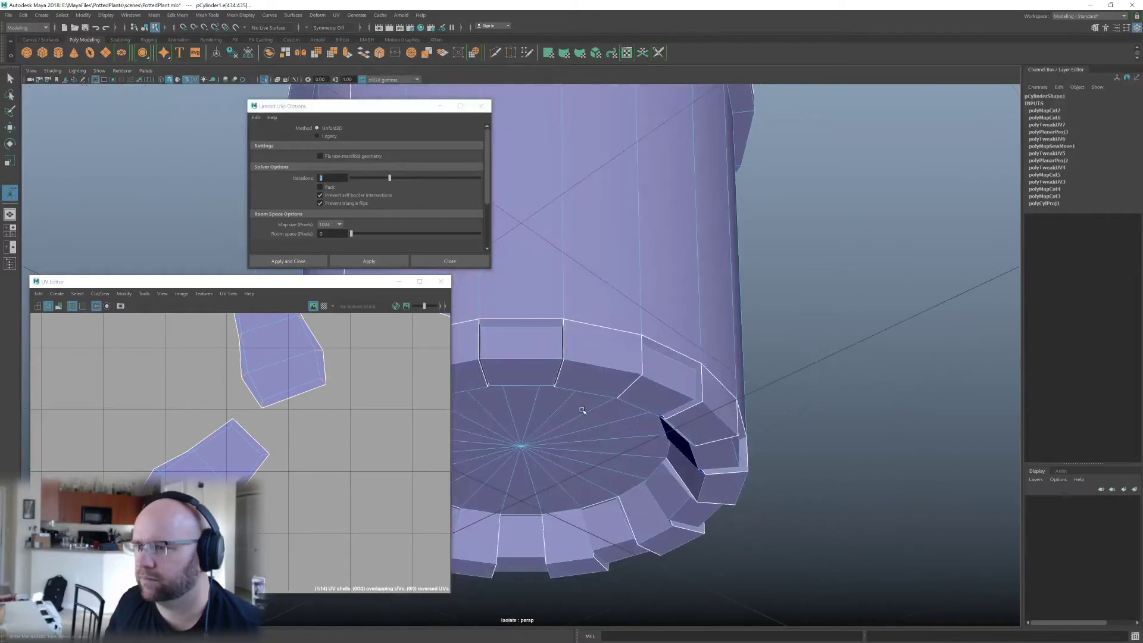
{"action": "left_click_drag", "start_coordinate": [581, 410], "coordinate": [577, 418], "text": "alt"}
{"action": "right_click_drag", "start_coordinate": [580, 379], "coordinate": [668, 576], "text": "shift"}
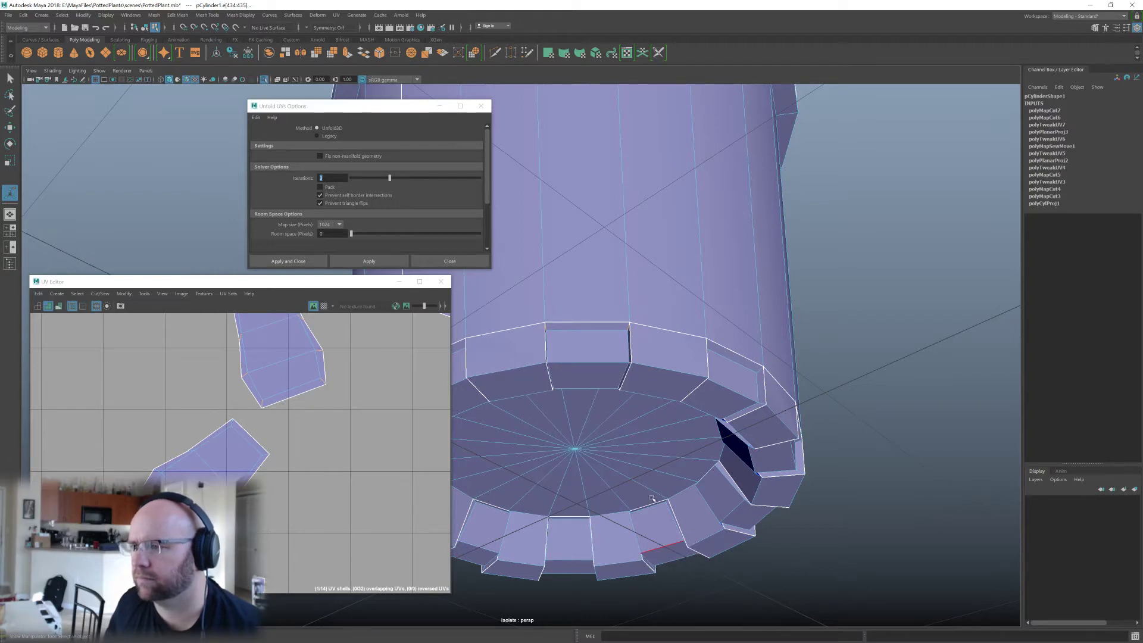
{"action": "left_click_drag", "start_coordinate": [651, 497], "coordinate": [619, 478], "text": "alt"}
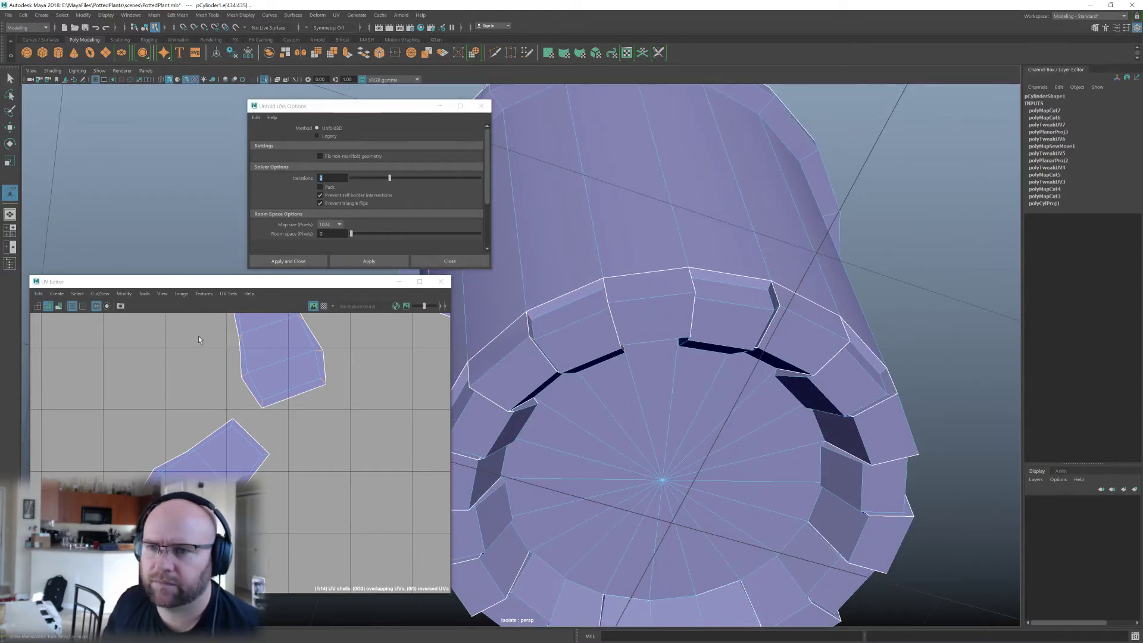
{"action": "left_click", "coordinate": [72, 309]}
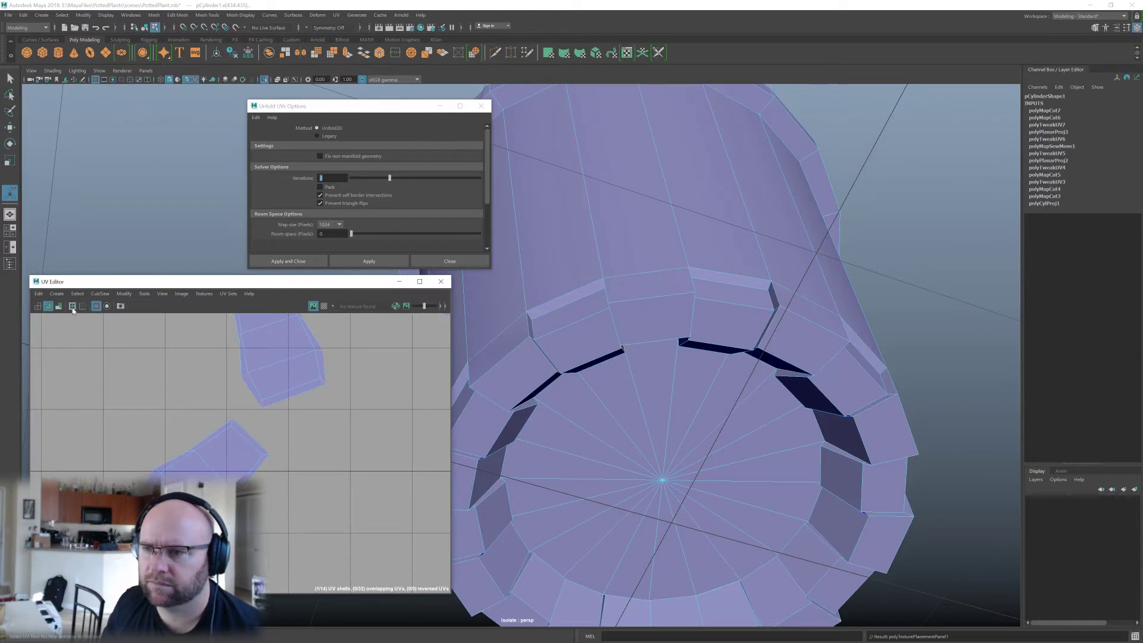
{"action": "left_click", "coordinate": [72, 310]}
Cut the UVs along the short corner edges beside the narrow side strips of two more recess shells.
{"action": "middle_click_drag", "start_coordinate": [321, 446], "coordinate": [312, 417], "text": "alt"}
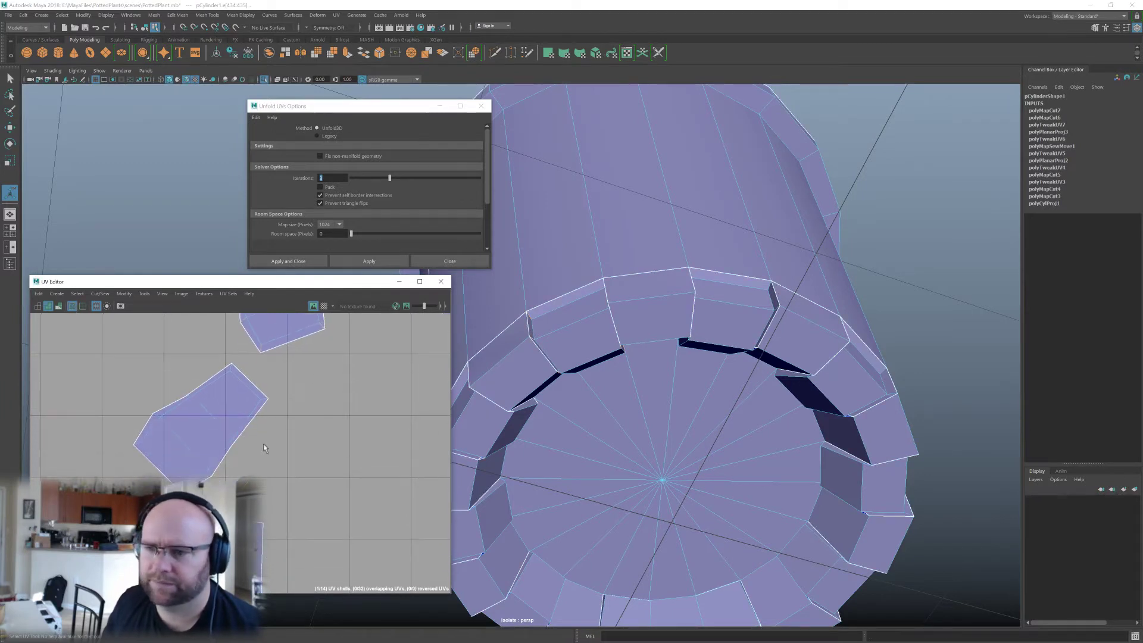
{"action": "scroll", "coordinate": [256, 448], "scroll_direction": "up", "scroll_amount": 1}
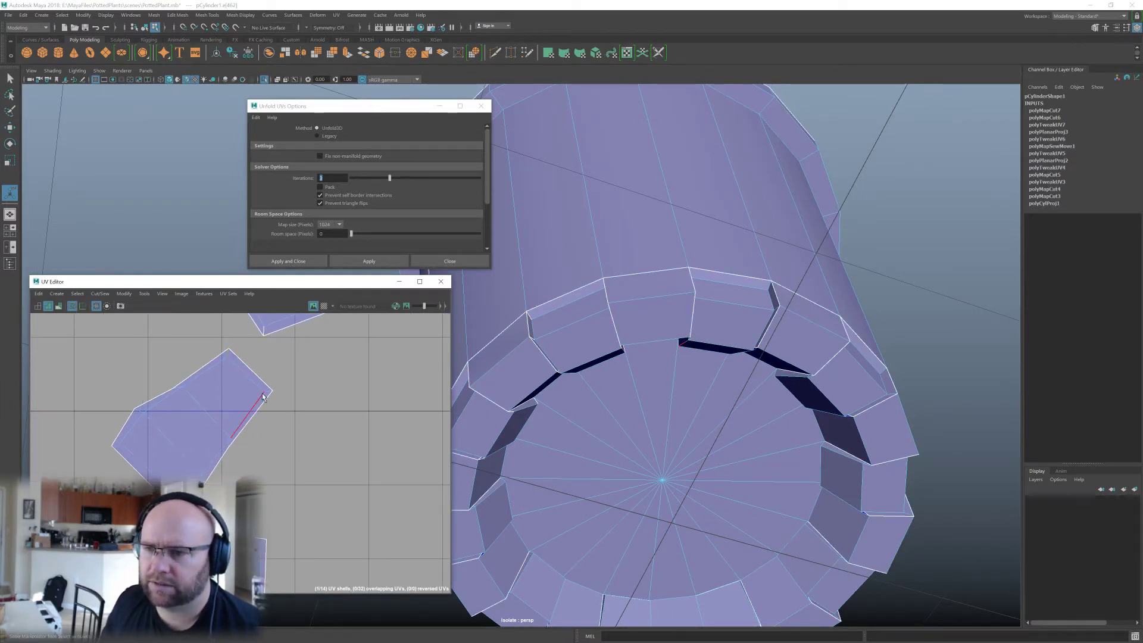
{"action": "right_click_drag", "start_coordinate": [291, 413], "coordinate": [257, 489], "text": "shift"}
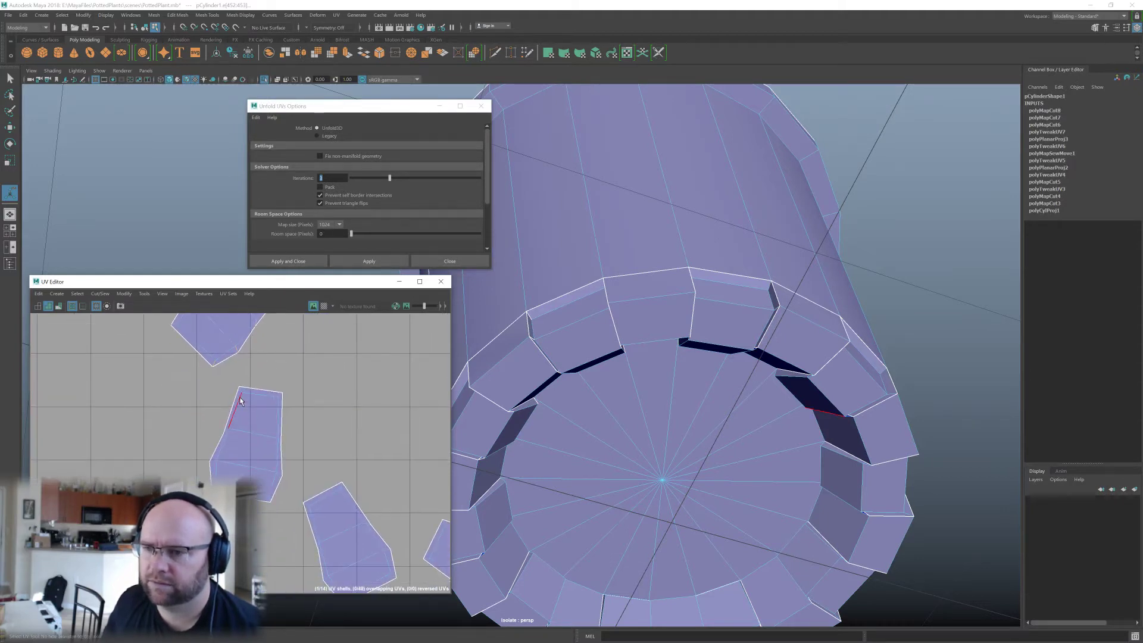
{"action": "left_click", "coordinate": [281, 397]}
{"action": "right_click_drag", "start_coordinate": [280, 411], "coordinate": [386, 436], "text": "shift"}
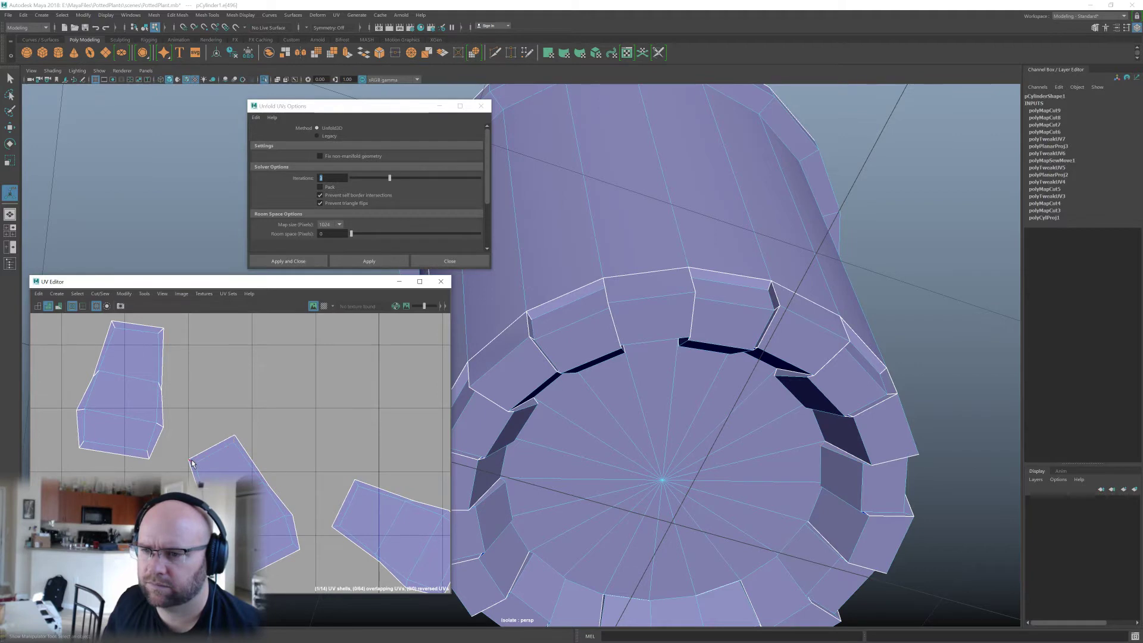
Continue around the ring and cut the short corner edges of another three recess shells in the UV layout.
{"action": "right_click_drag", "start_coordinate": [227, 471], "coordinate": [250, 437], "text": "shift"}
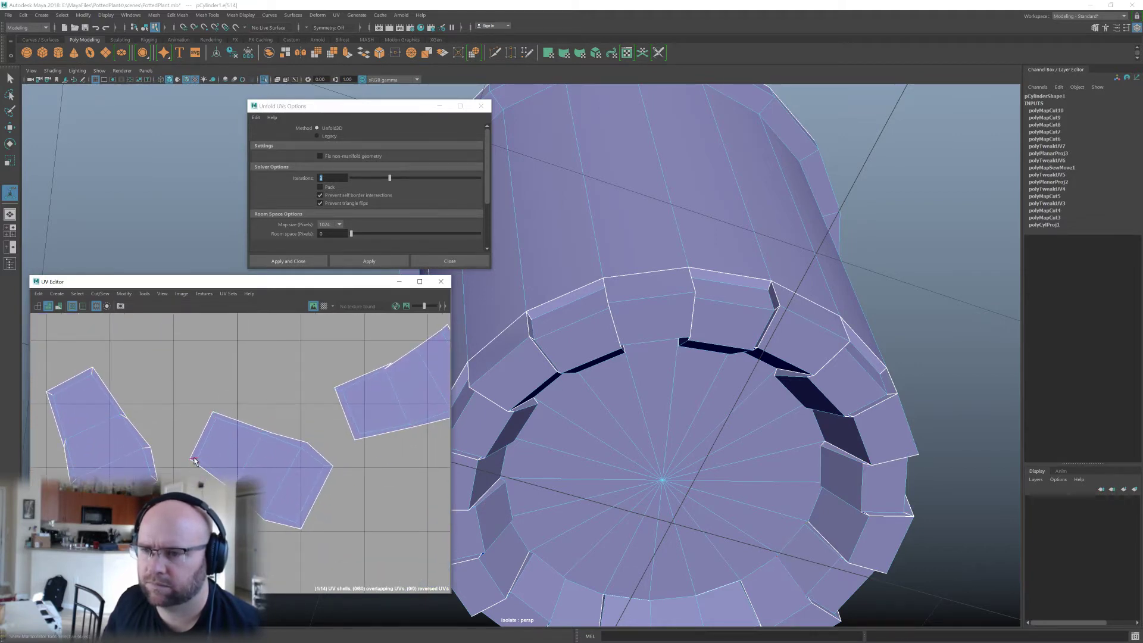
{"action": "right_click_drag", "start_coordinate": [212, 455], "coordinate": [240, 429], "text": "shift"}
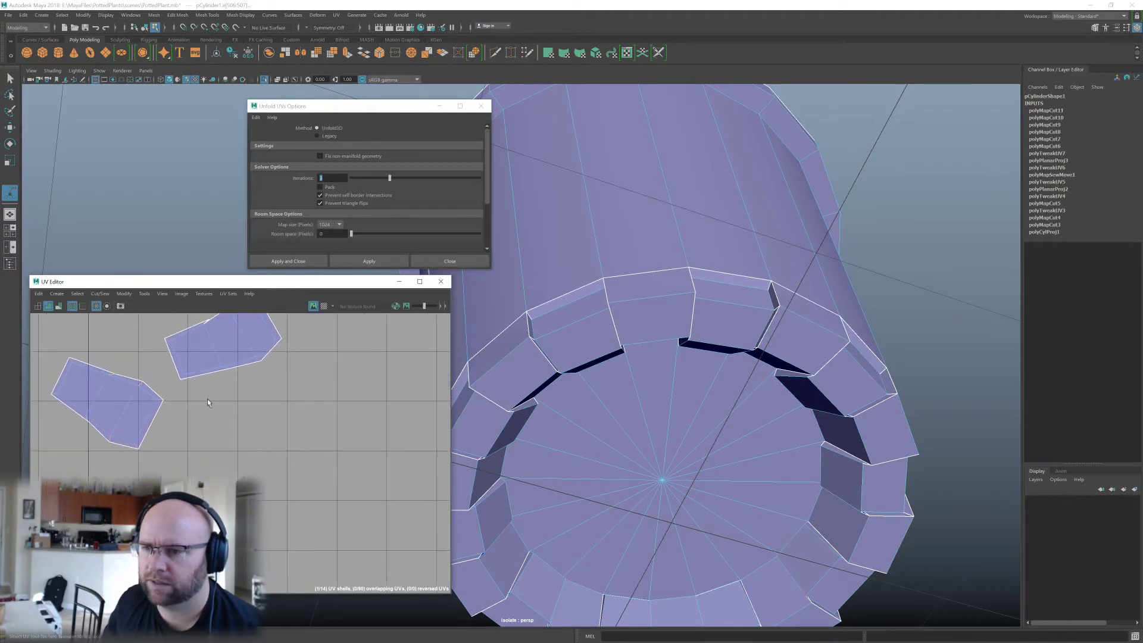
{"action": "key", "text": "f"}
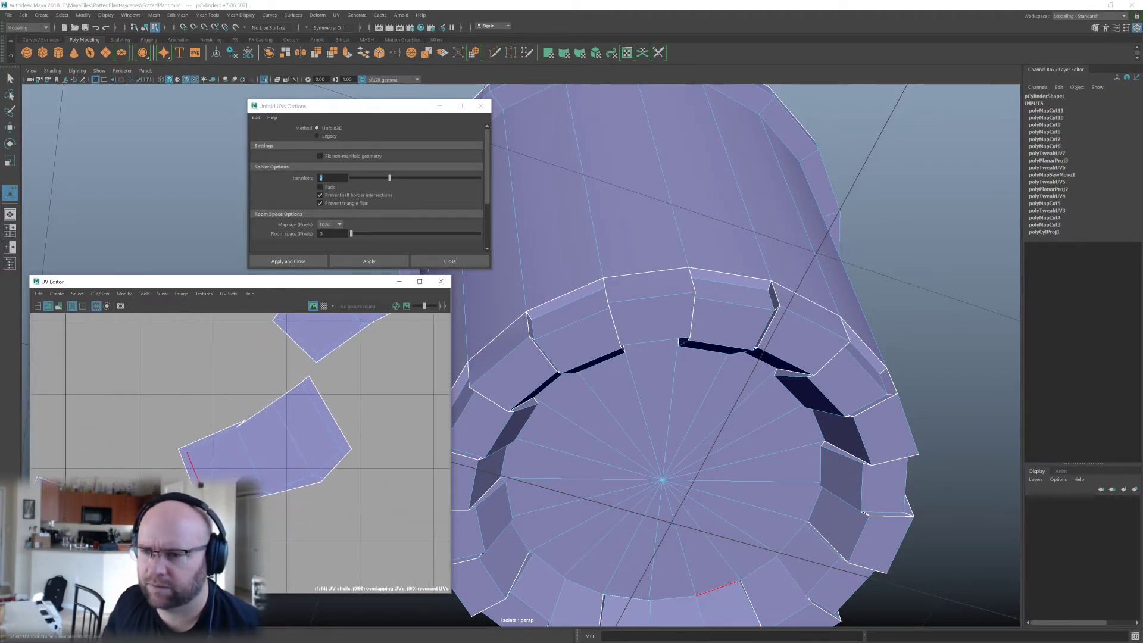
{"action": "left_click", "coordinate": [184, 463]}
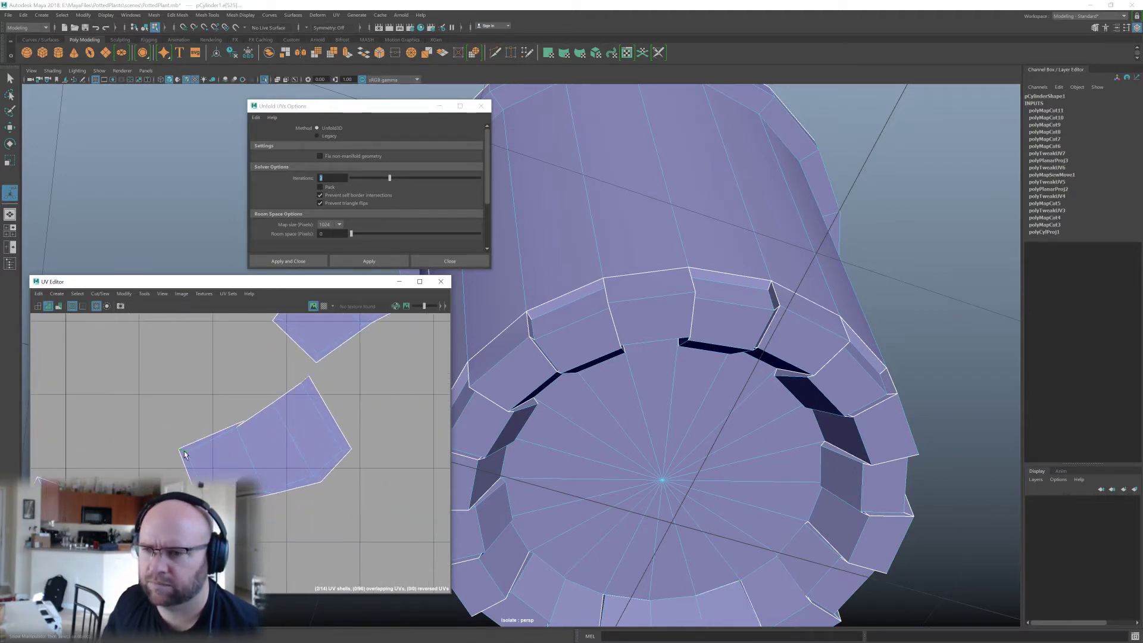
{"action": "right_click_drag", "start_coordinate": [206, 455], "coordinate": [193, 459], "text": "shift"}
Cut the short corner edges of the last three uncut recess shells in the ring.
{"action": "key", "text": "f"}
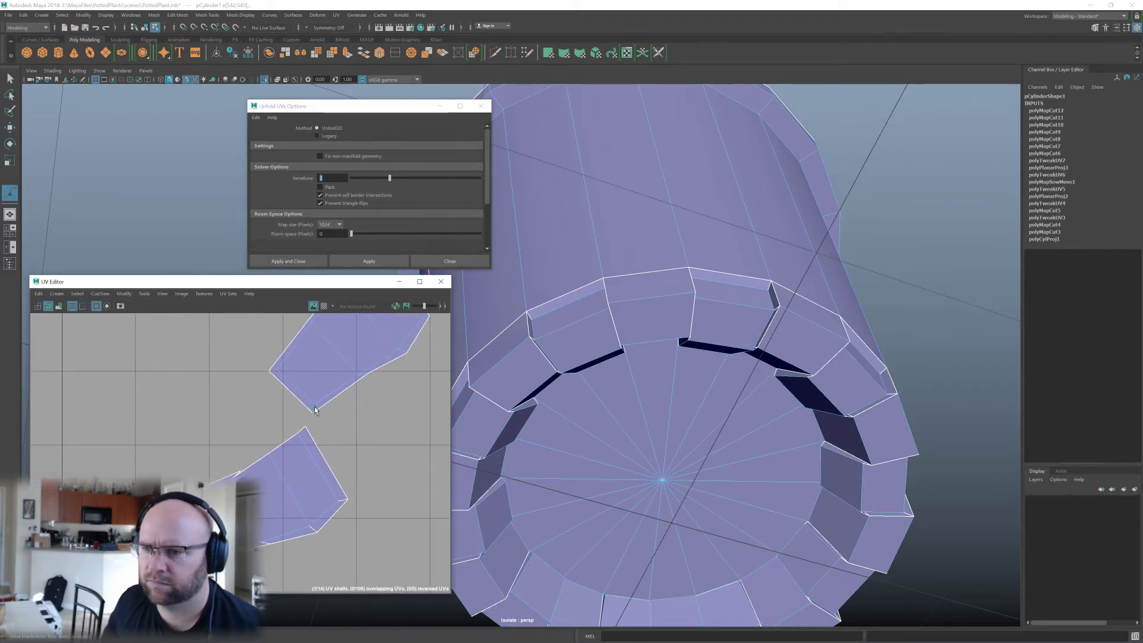
{"action": "right_click_drag", "start_coordinate": [315, 409], "coordinate": [289, 421], "text": "shift"}
{"action": "key", "text": "f"}
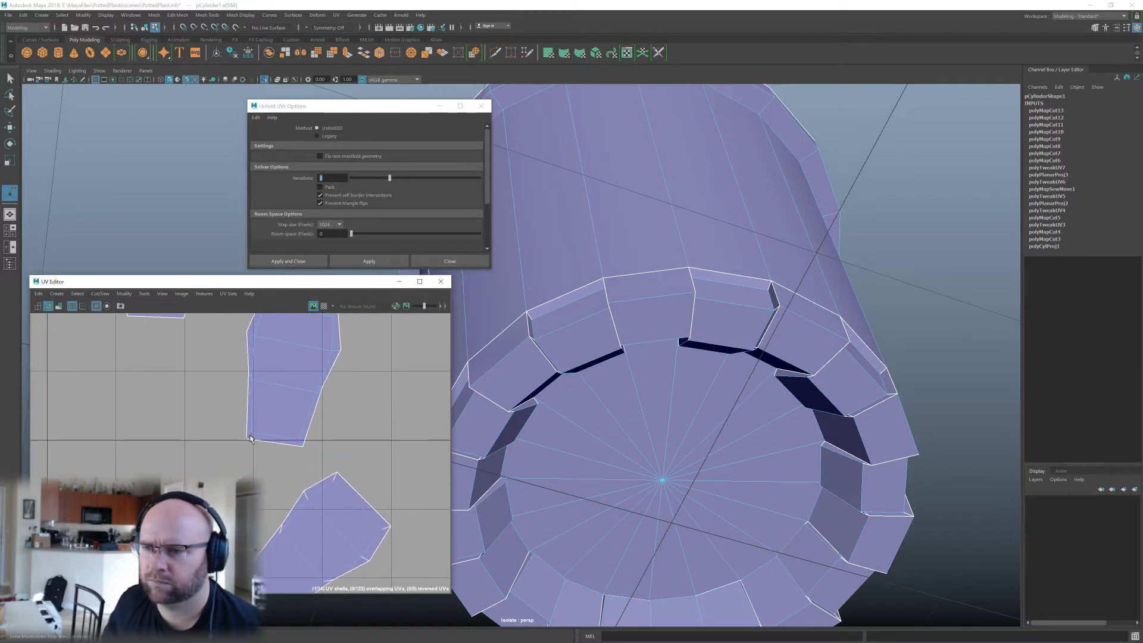
{"action": "right_click_drag", "start_coordinate": [302, 443], "coordinate": [301, 442], "text": "shift"}
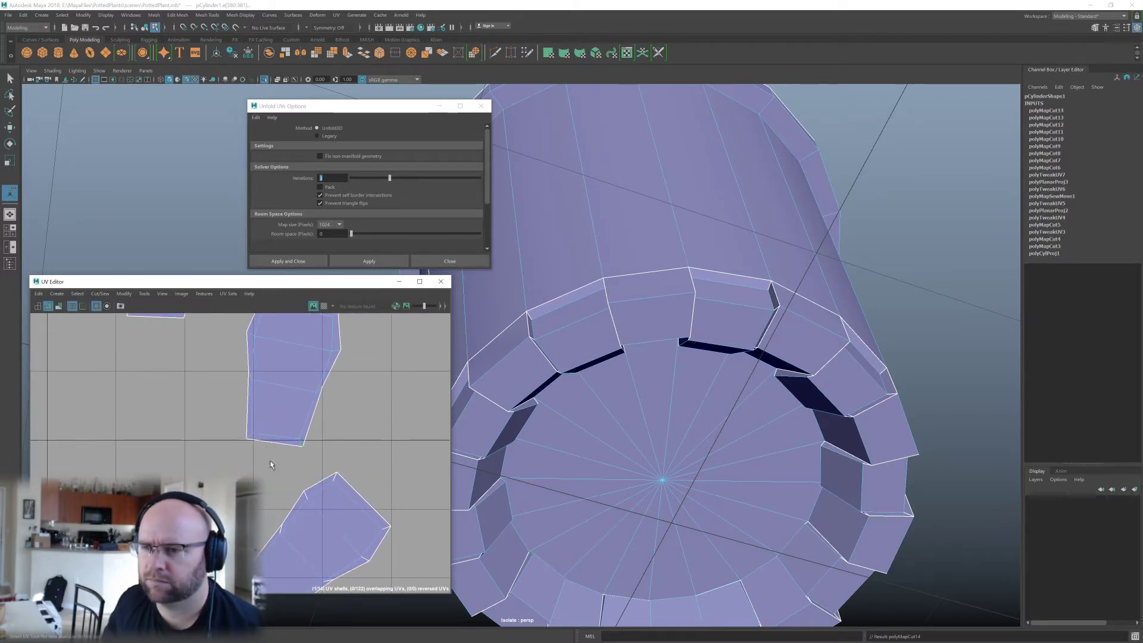
{"action": "key", "text": "f"}
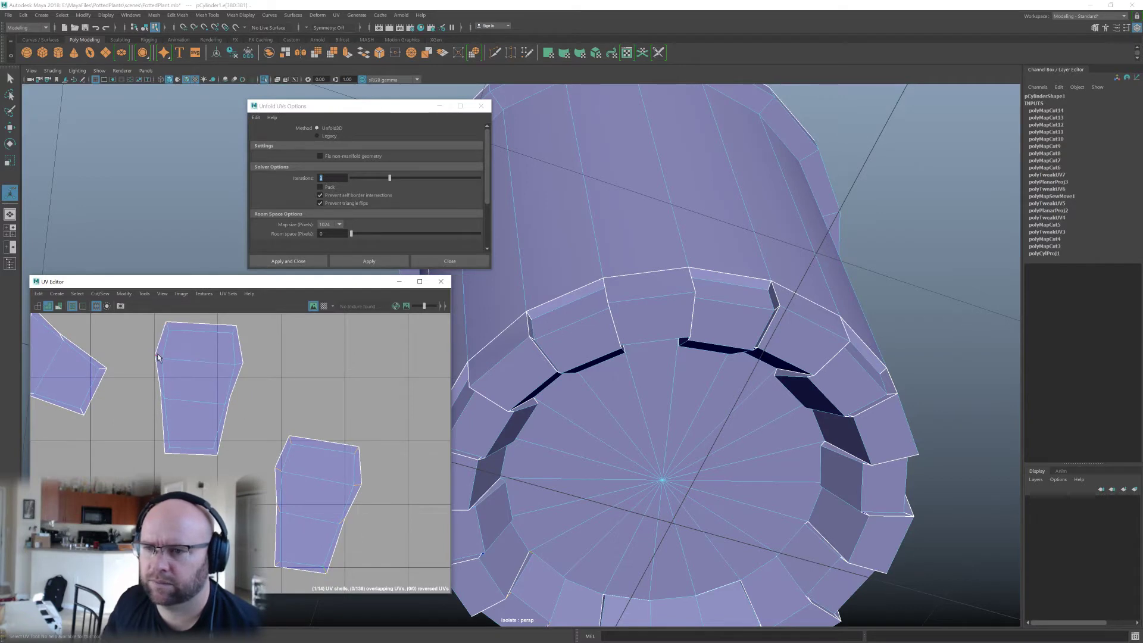
{"action": "right_click_drag", "start_coordinate": [202, 362], "coordinate": [206, 366], "text": "shift"}
{"action": "key", "text": "f"}
Switch to UV selection and select the UVs of all the recess shells in the ring.
{"action": "right_click_drag", "start_coordinate": [153, 438], "coordinate": [179, 485]}
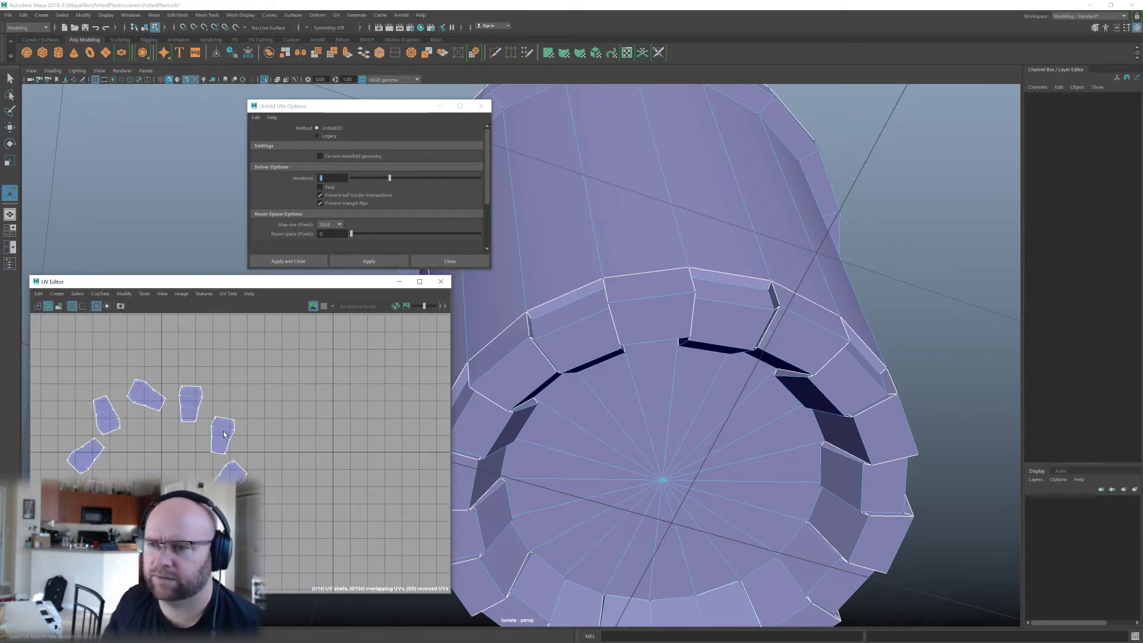
{"action": "scroll", "coordinate": [179, 485], "scroll_direction": "down", "scroll_amount": 3}
{"action": "left_click_drag", "start_coordinate": [287, 385], "coordinate": [288, 381]}
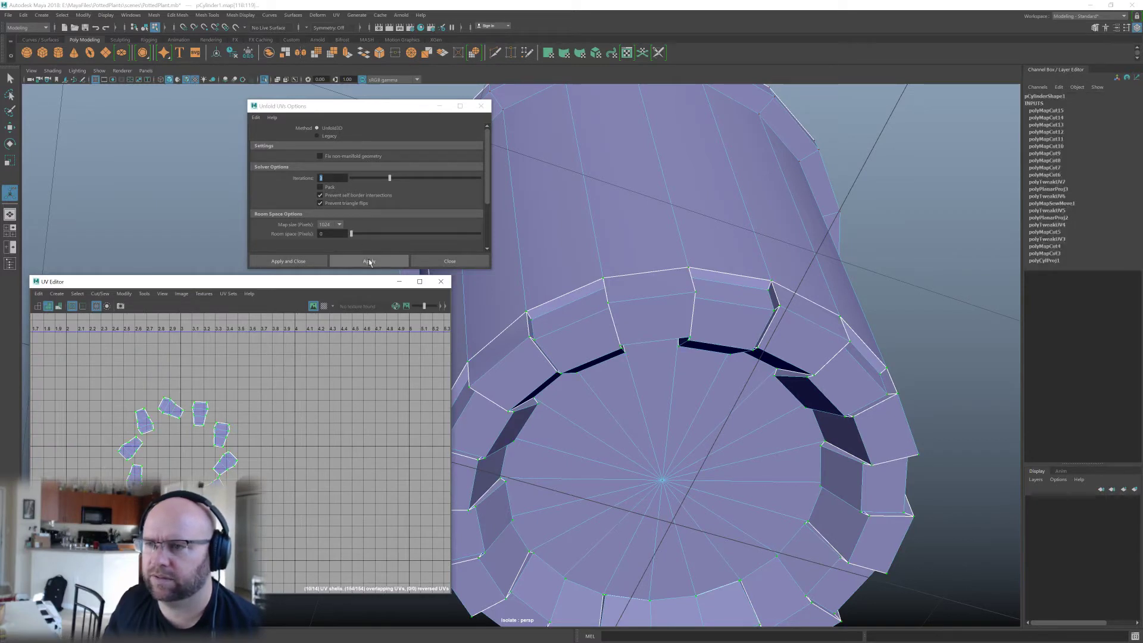
Try to unfold the selected recess shells with the Unfold3D method, inspect their shapes, and undo the unfold.
{"action": "left_click", "coordinate": [369, 261]}
{"action": "scroll", "coordinate": [235, 395], "scroll_direction": "up", "scroll_amount": 3}
{"action": "scroll", "coordinate": [237, 408], "scroll_direction": "up", "scroll_amount": 5}
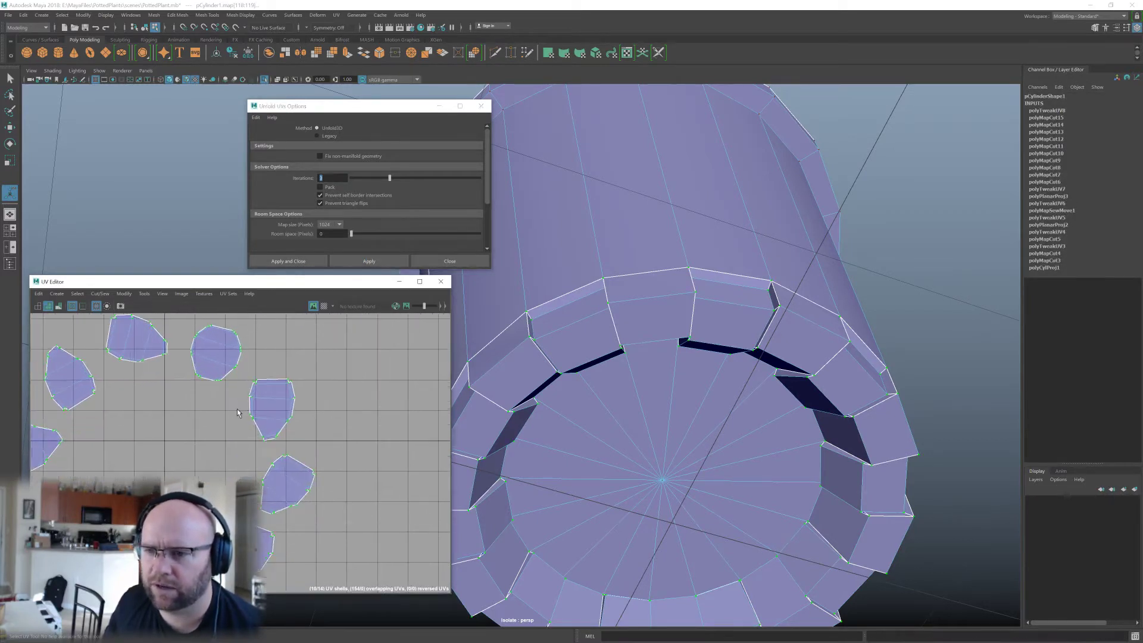
{"action": "middle_click_drag", "start_coordinate": [297, 403], "coordinate": [298, 400], "text": "alt"}
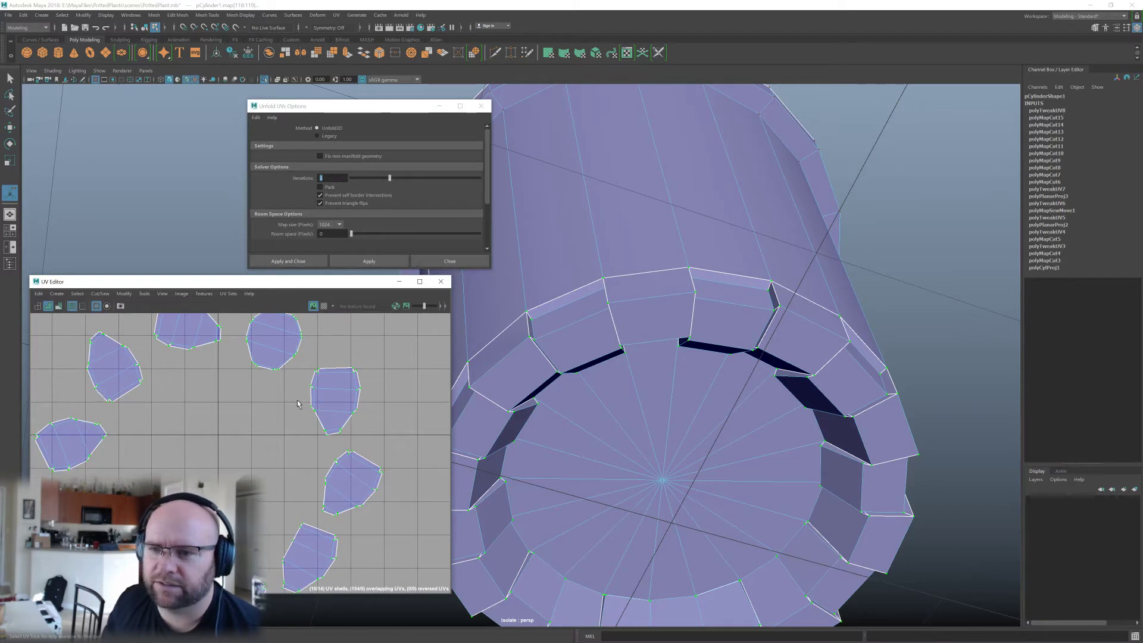
{"action": "key", "text": "ctrl+z"}
Set the unfold method to Legacy, unfold the selected recess shells, and inspect their corner notches.
{"action": "left_click", "coordinate": [317, 137]}
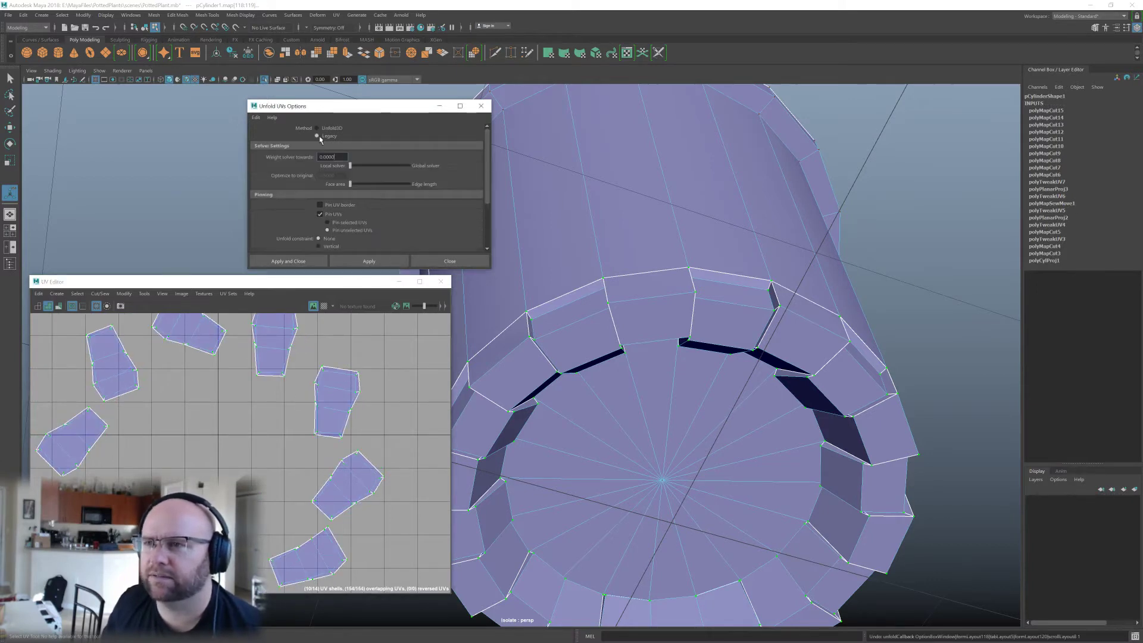
{"action": "scroll", "coordinate": [357, 232], "scroll_direction": "down", "scroll_amount": 3}
{"action": "left_click", "coordinate": [368, 262]}
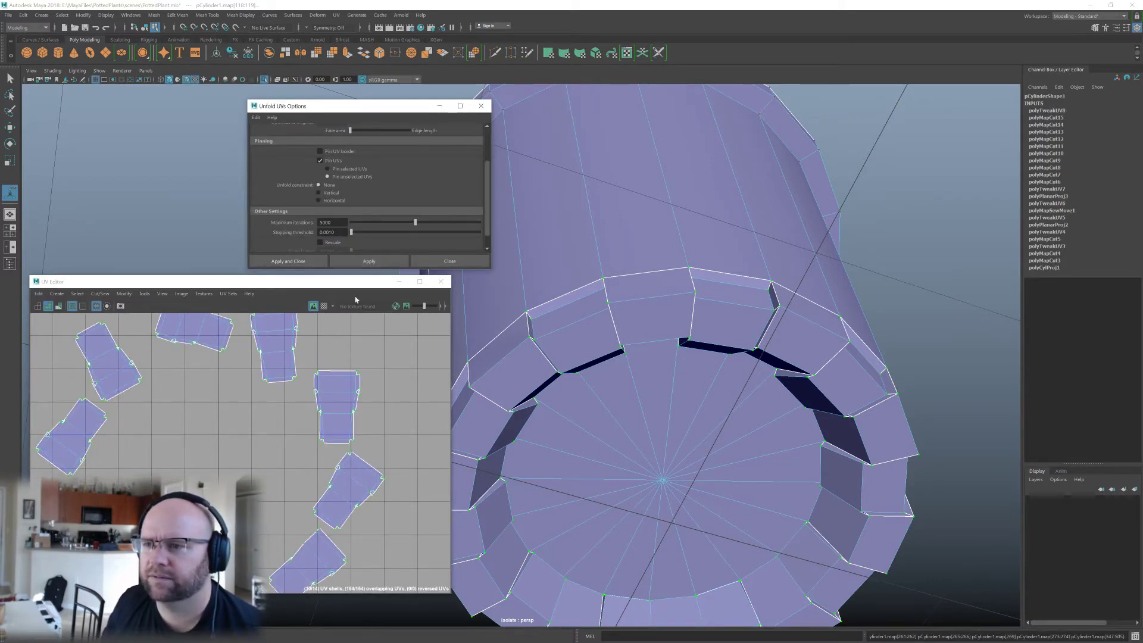
{"action": "middle_click_drag", "start_coordinate": [275, 456], "coordinate": [269, 392], "text": "alt"}
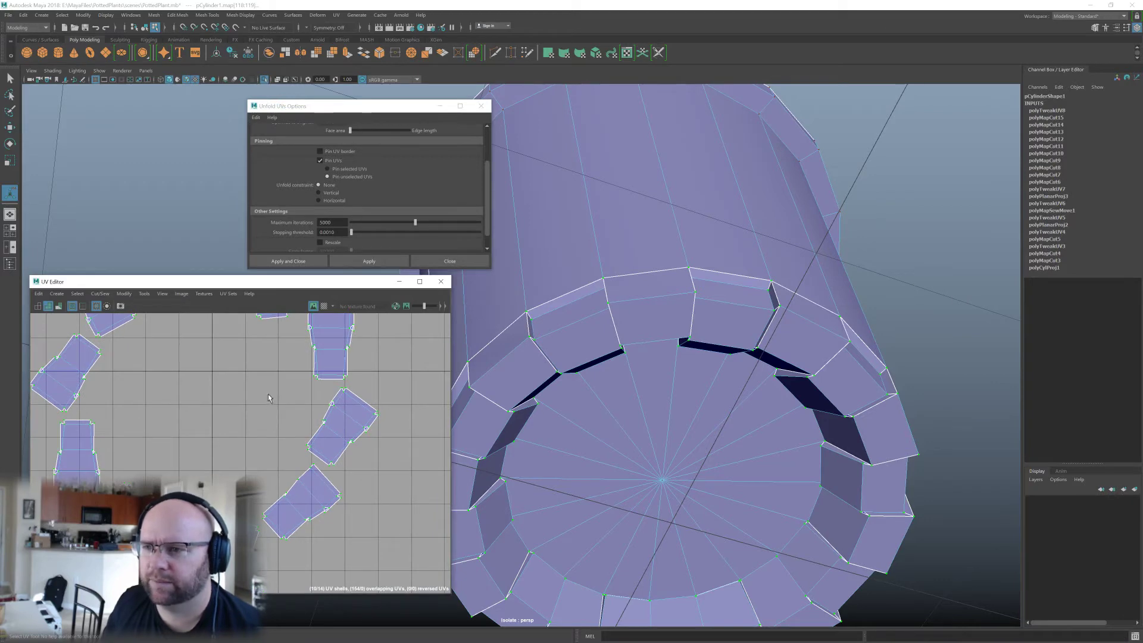
{"action": "scroll", "coordinate": [269, 394], "scroll_direction": "up", "scroll_amount": 5}
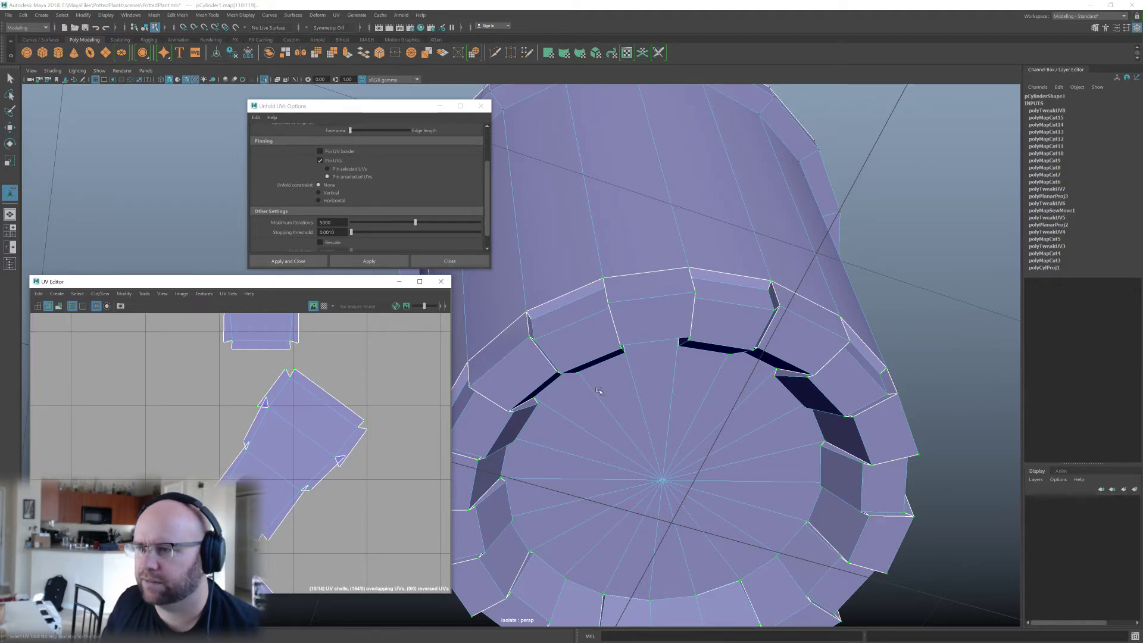
Examine the recess faces up close on the model, then show the checker map to check them for texture distortion.
{"action": "left_click_drag", "start_coordinate": [598, 390], "coordinate": [554, 410], "text": "alt"}
{"action": "scroll", "coordinate": [629, 449], "scroll_direction": "up", "scroll_amount": 4}
{"action": "left_click_drag", "start_coordinate": [630, 448], "coordinate": [718, 390], "text": "alt"}
{"action": "left_click_drag", "start_coordinate": [760, 376], "coordinate": [684, 444], "text": "alt"}
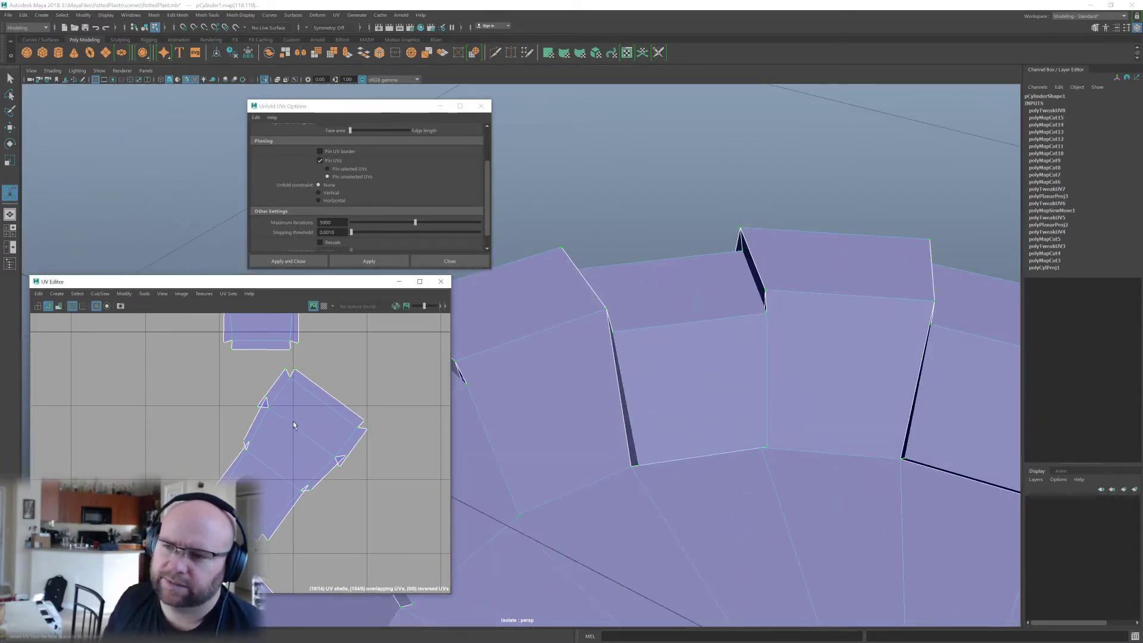
{"action": "middle_click_drag", "start_coordinate": [297, 421], "coordinate": [319, 480], "text": "alt"}
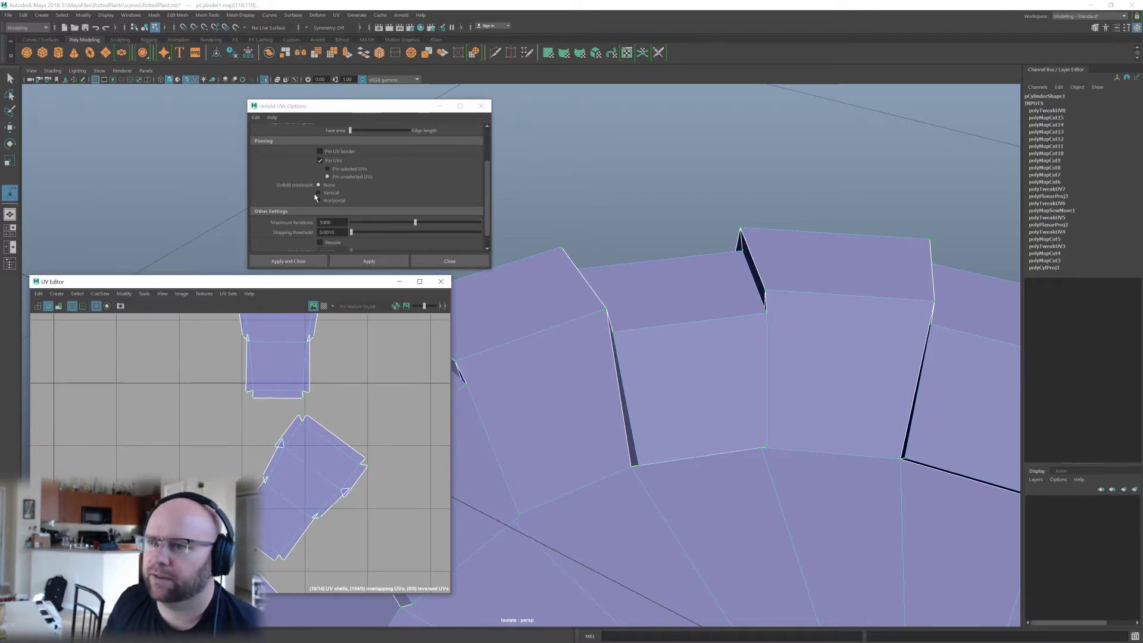
{"action": "left_click", "coordinate": [324, 305]}
{"action": "left_click_drag", "start_coordinate": [708, 384], "coordinate": [718, 341], "text": "alt"}
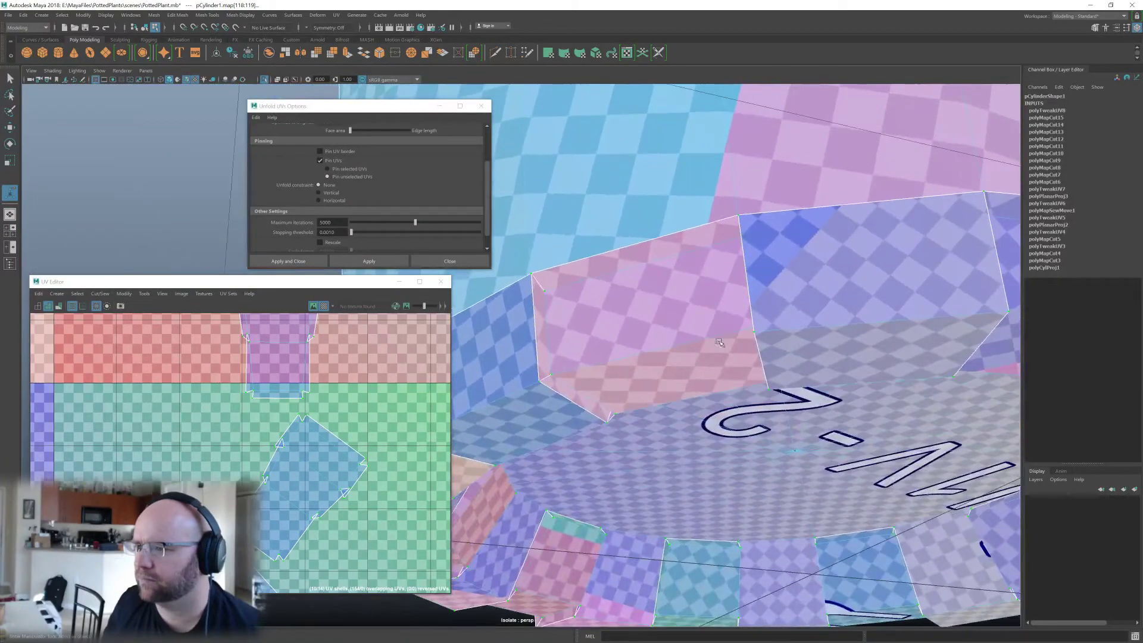
Examine the checker pattern on the recess shells, pot wall and underside for texture scale and distortion.
{"action": "scroll", "coordinate": [279, 413], "scroll_direction": "up", "scroll_amount": 4}
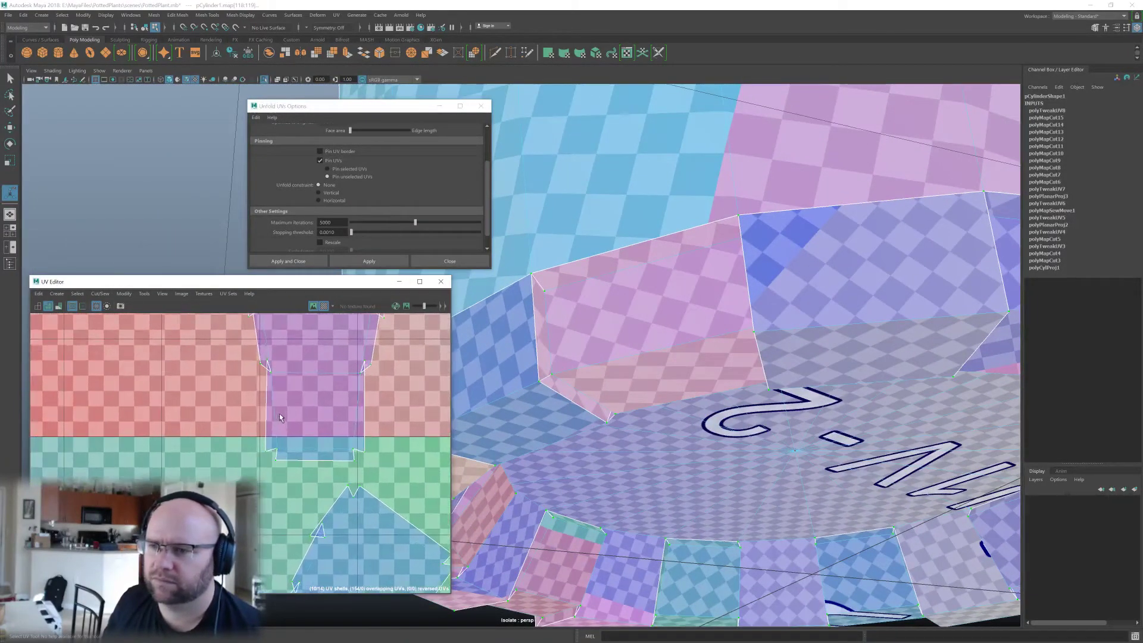
{"action": "scroll", "coordinate": [286, 410], "scroll_direction": "down", "scroll_amount": 8}
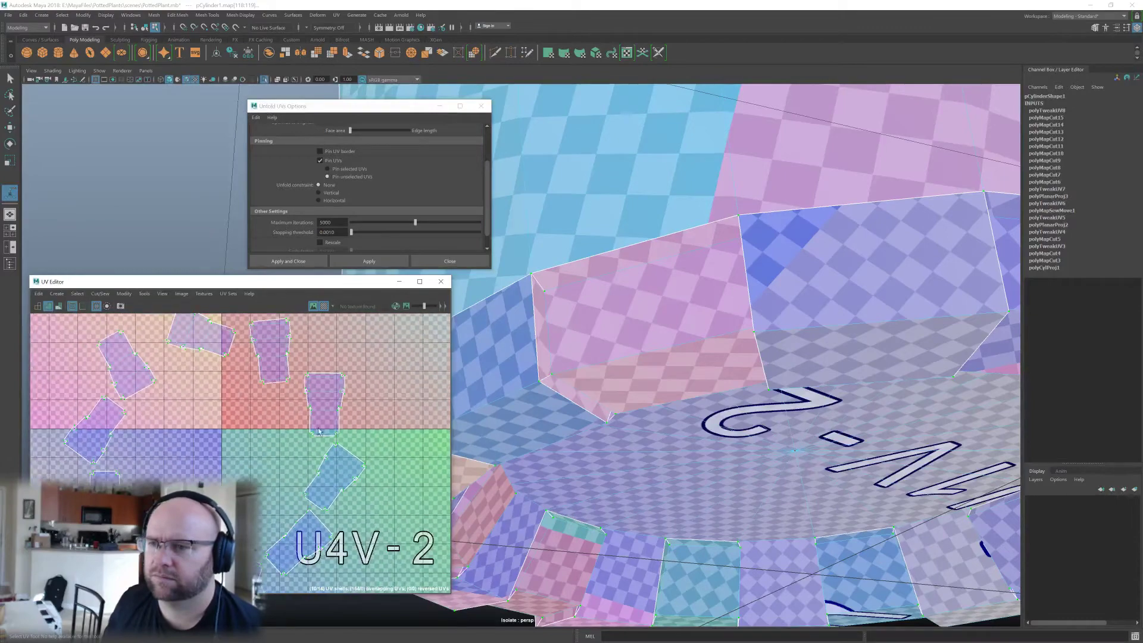
{"action": "middle_click_drag", "start_coordinate": [282, 455], "coordinate": [274, 410], "text": "alt"}
{"action": "scroll", "coordinate": [595, 434], "scroll_direction": "down", "scroll_amount": 10}
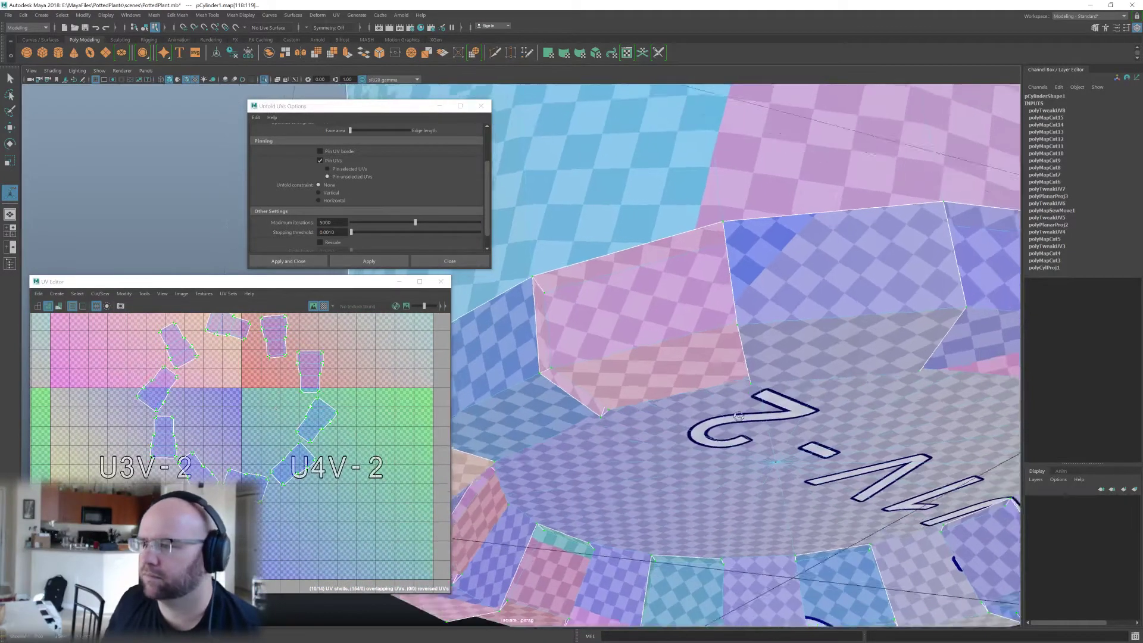
{"action": "left_click_drag", "start_coordinate": [659, 439], "coordinate": [655, 500], "text": "alt"}
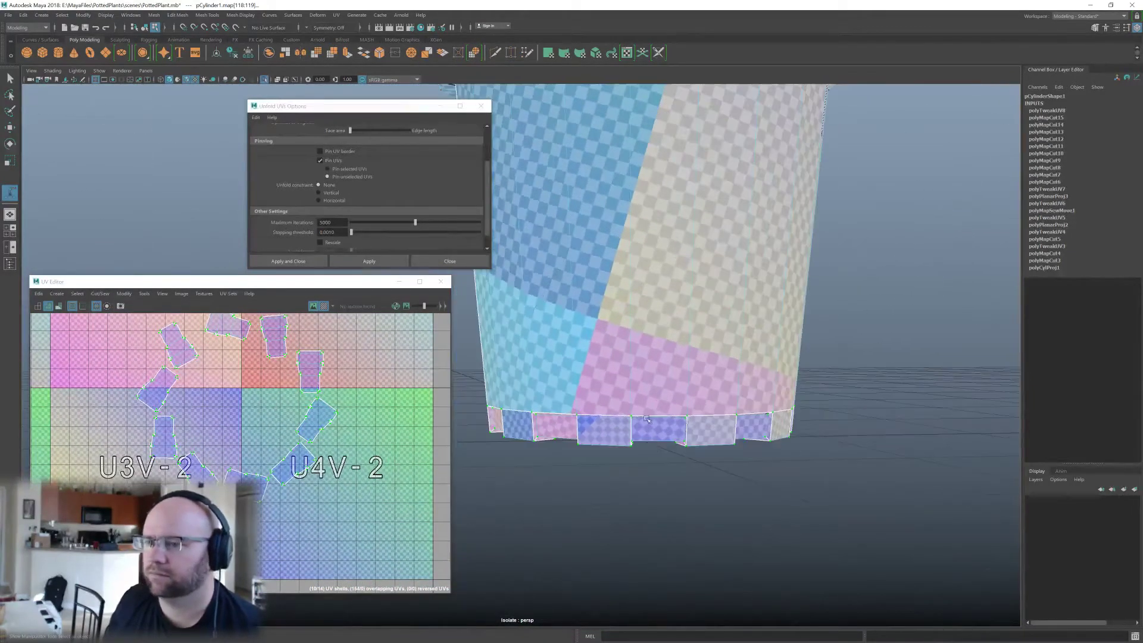
{"action": "scroll", "coordinate": [641, 351], "scroll_direction": "down", "scroll_amount": 2}
{"action": "middle_click_drag", "start_coordinate": [640, 350], "coordinate": [643, 493], "text": "alt"}
{"action": "scroll", "coordinate": [626, 476], "scroll_direction": "up", "scroll_amount": 3}
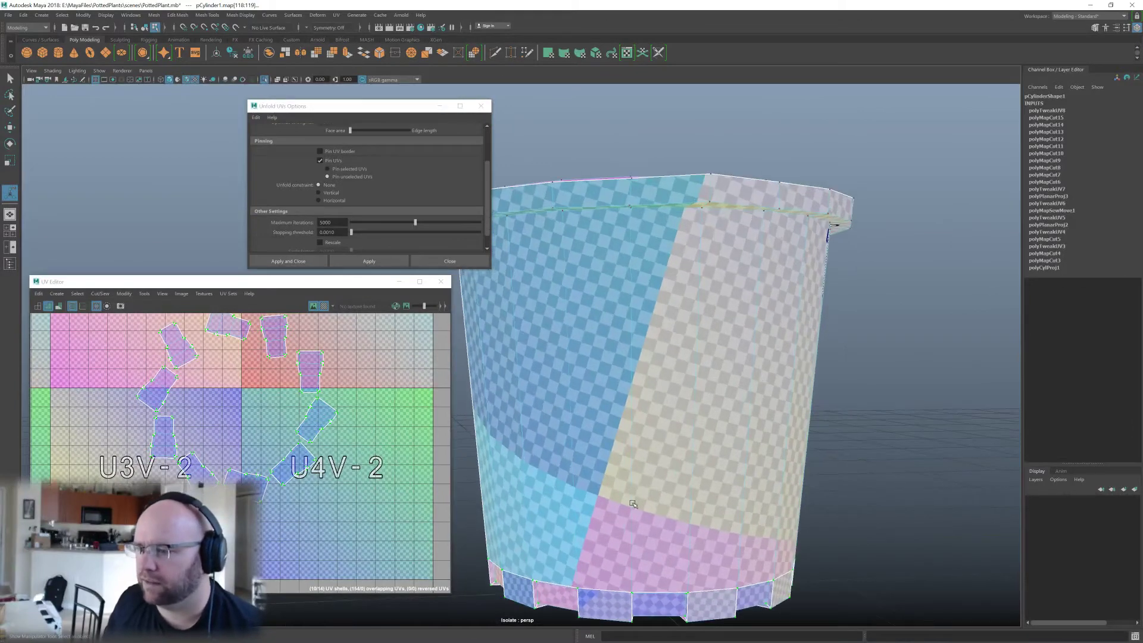
{"action": "left_click_drag", "start_coordinate": [633, 504], "coordinate": [648, 475], "text": "alt"}
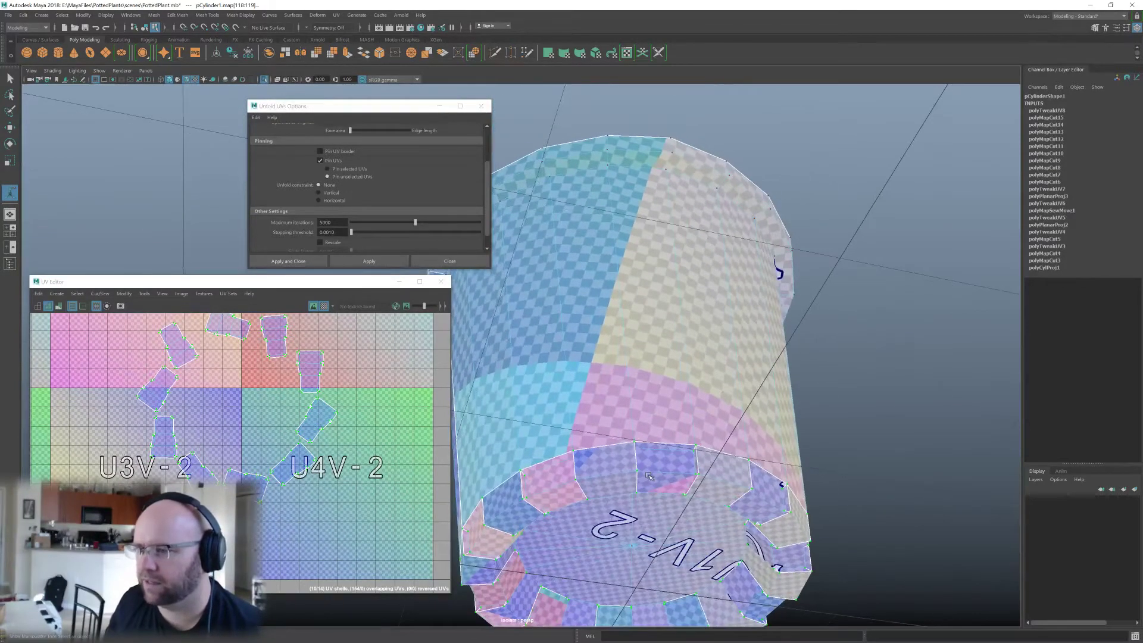
Hide the checker map and examine the edges where the feet meet the pot's wall and bottom disc.
{"action": "key", "text": "q"}
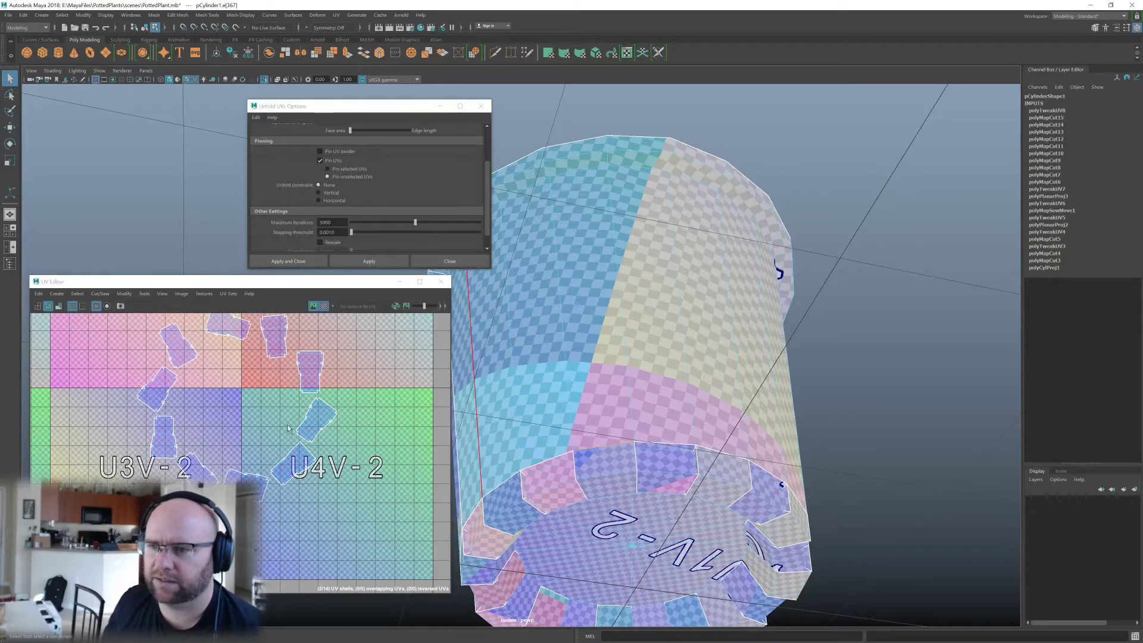
{"action": "middle_click_drag", "start_coordinate": [272, 422], "coordinate": [354, 492], "text": "alt"}
{"action": "left_click", "coordinate": [323, 306]}
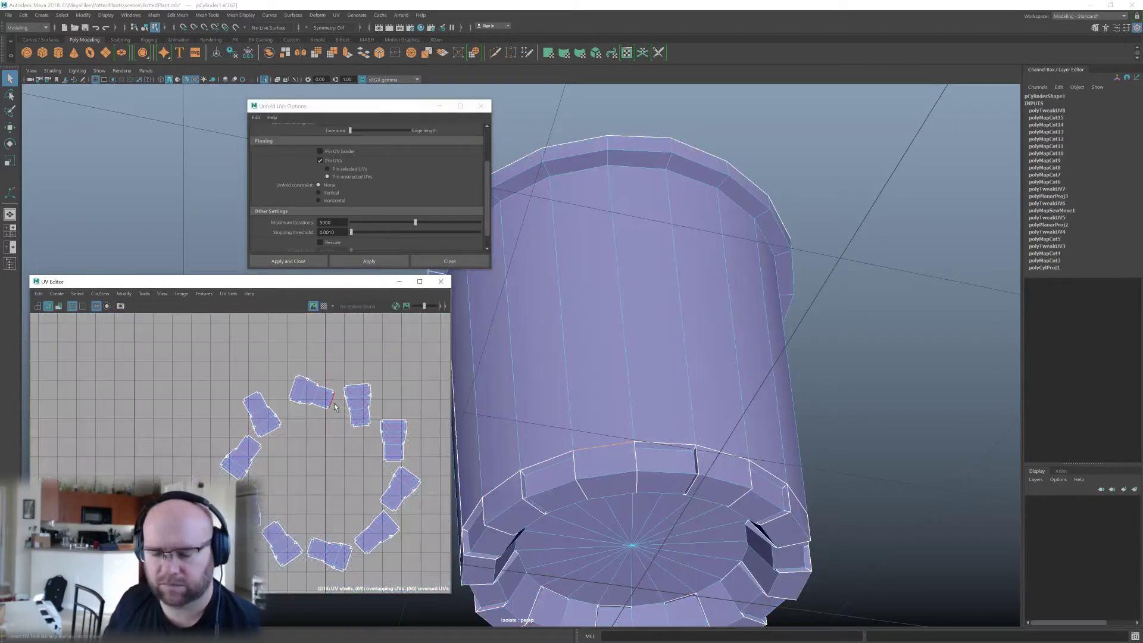
{"action": "scroll", "coordinate": [334, 407], "scroll_direction": "down", "scroll_amount": 2}
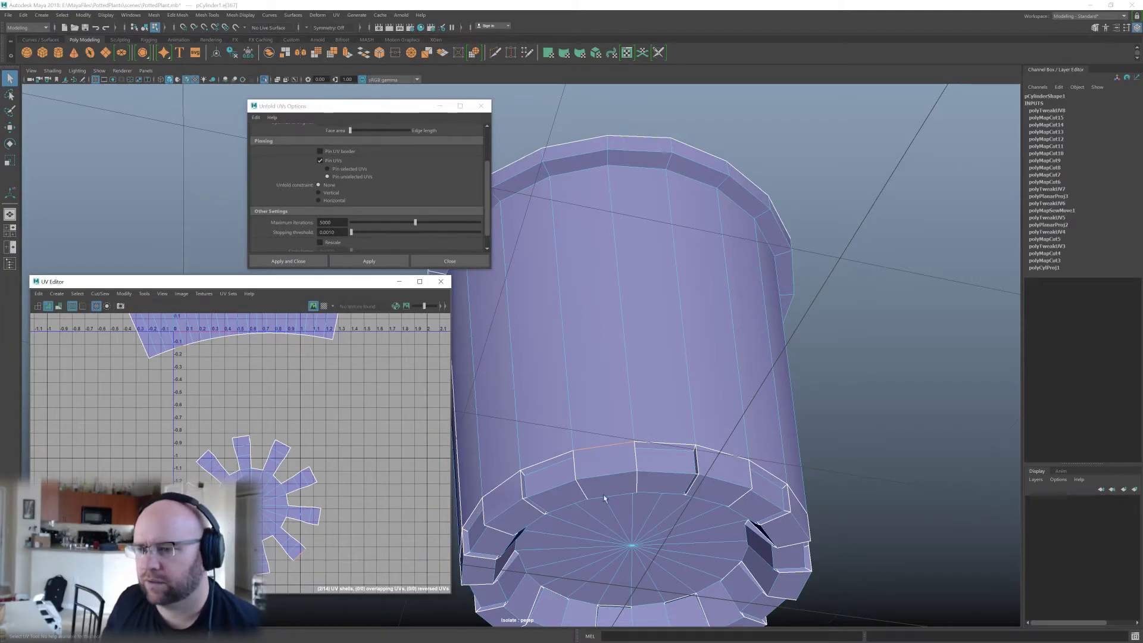
{"action": "left_click_drag", "start_coordinate": [604, 498], "coordinate": [631, 405], "text": "alt"}
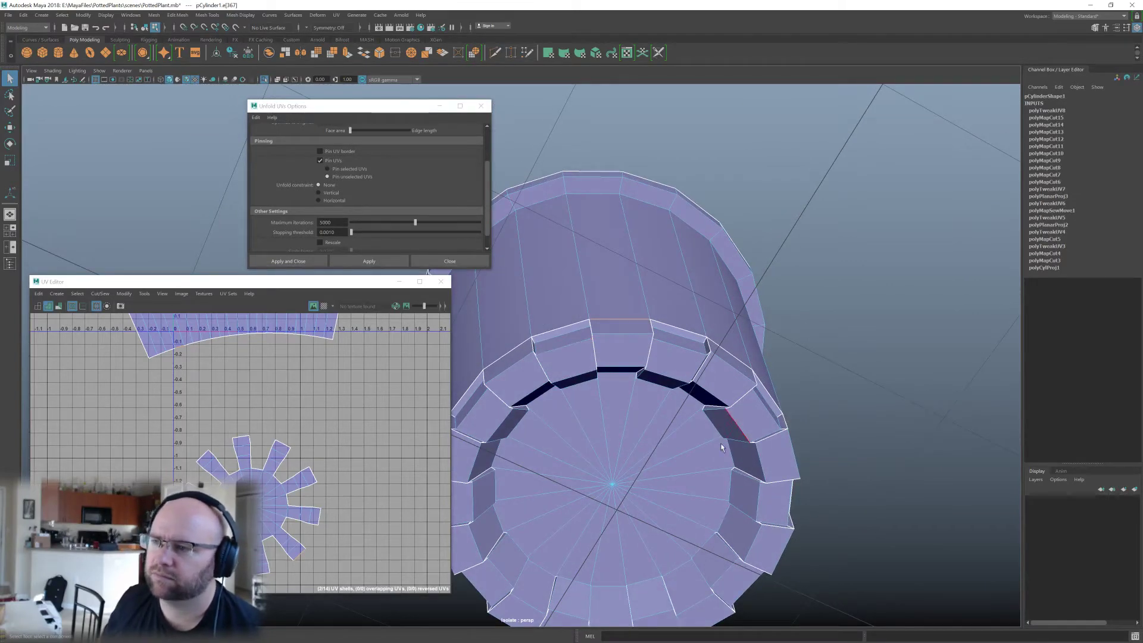
{"action": "left_click_drag", "start_coordinate": [610, 343], "coordinate": [634, 353], "text": "alt"}
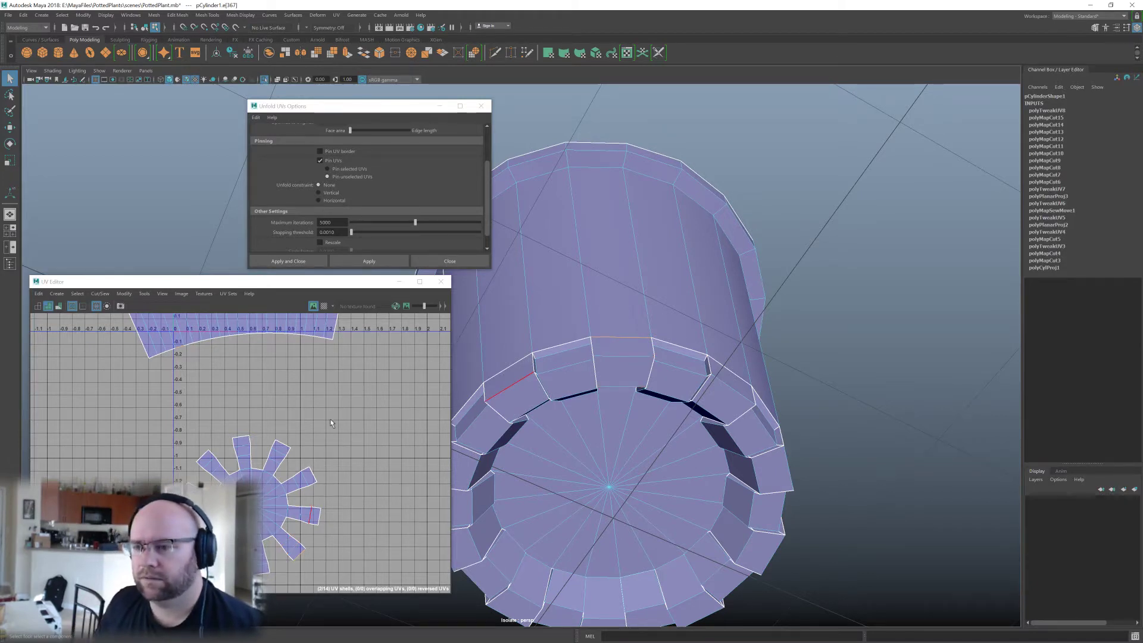
Try to move and sew the gear-shaped bottom shell onto the wall shell along one foot's upper edge, then undo it.
{"action": "middle_click_drag", "start_coordinate": [305, 385], "coordinate": [345, 405], "text": "alt"}
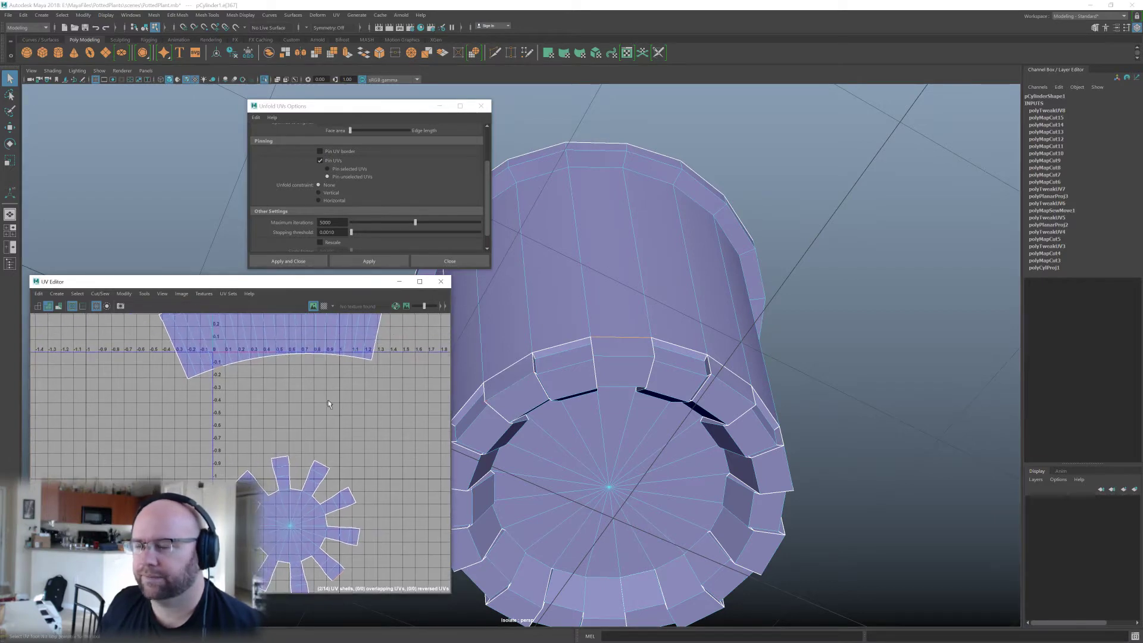
{"action": "right_click_drag", "start_coordinate": [296, 376], "coordinate": [347, 387], "text": "shift"}
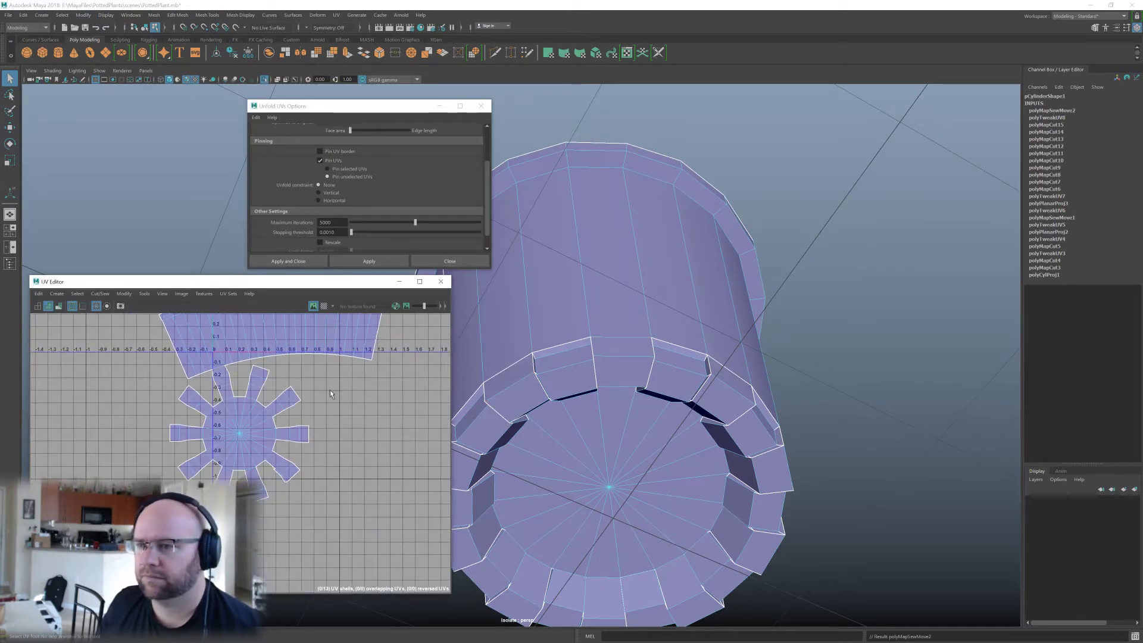
{"action": "key", "text": "ctrl+z"}
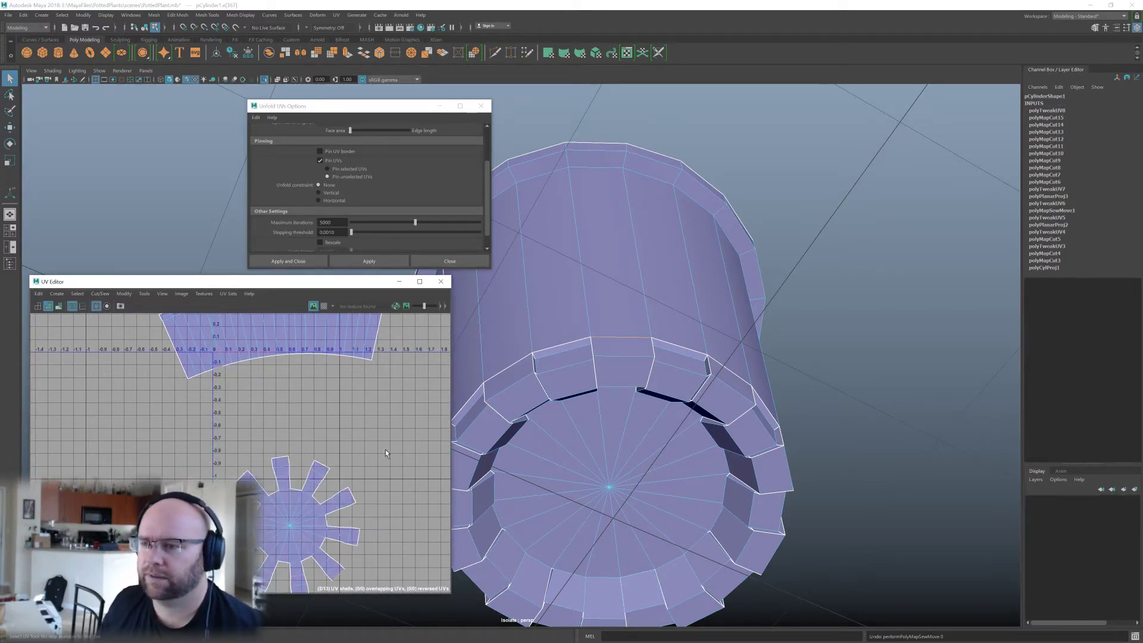
Try to move and sew a recess shell onto the wall shell along its upper edge, then undo the sew.
{"action": "left_click", "coordinate": [548, 350]}
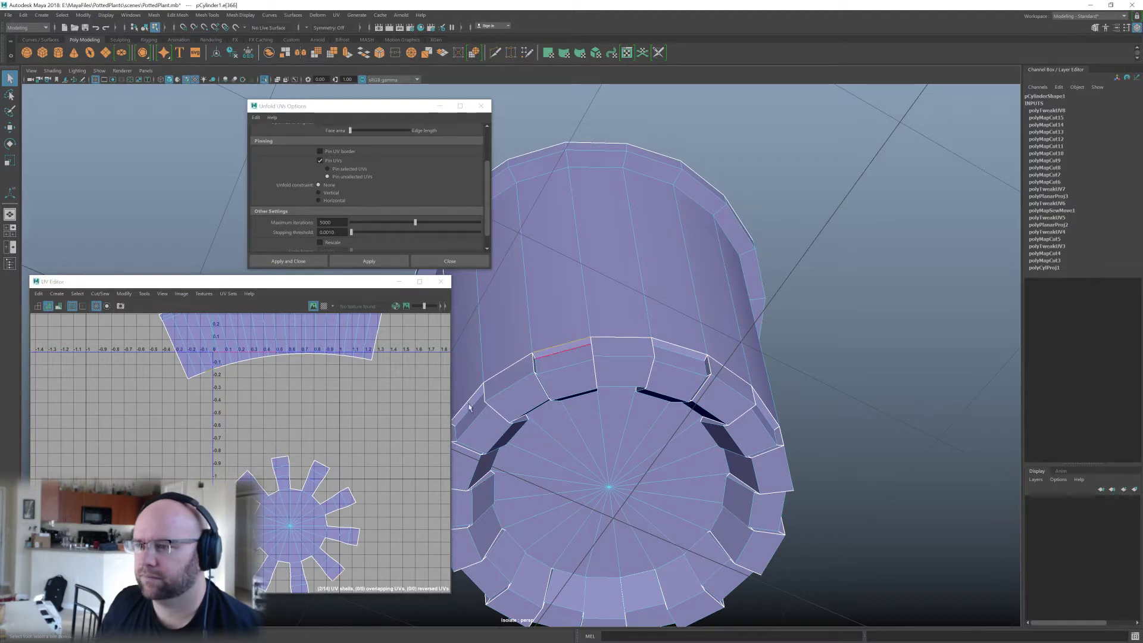
{"action": "right_click_drag", "start_coordinate": [326, 436], "coordinate": [331, 397], "text": "shift"}
{"action": "scroll", "coordinate": [382, 435], "scroll_direction": "up", "scroll_amount": 3}
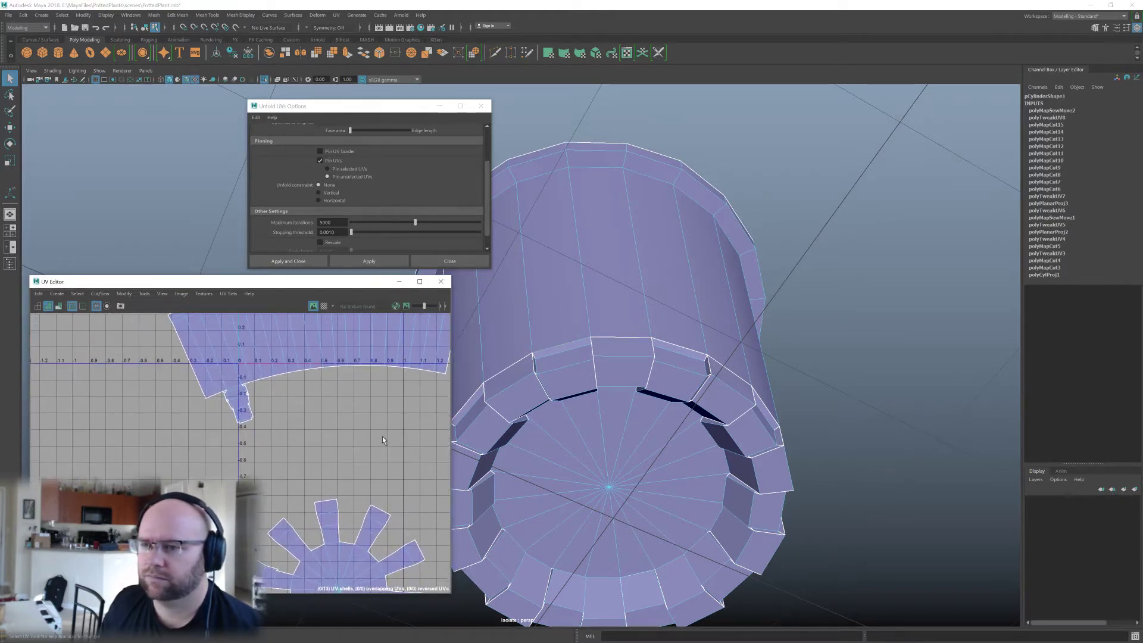
{"action": "key", "text": "ctrl+z"}
Cut the UV edges around the bottom disc to separate it from the foot strips.
{"action": "middle_click_drag", "start_coordinate": [369, 503], "coordinate": [340, 418], "text": "alt"}
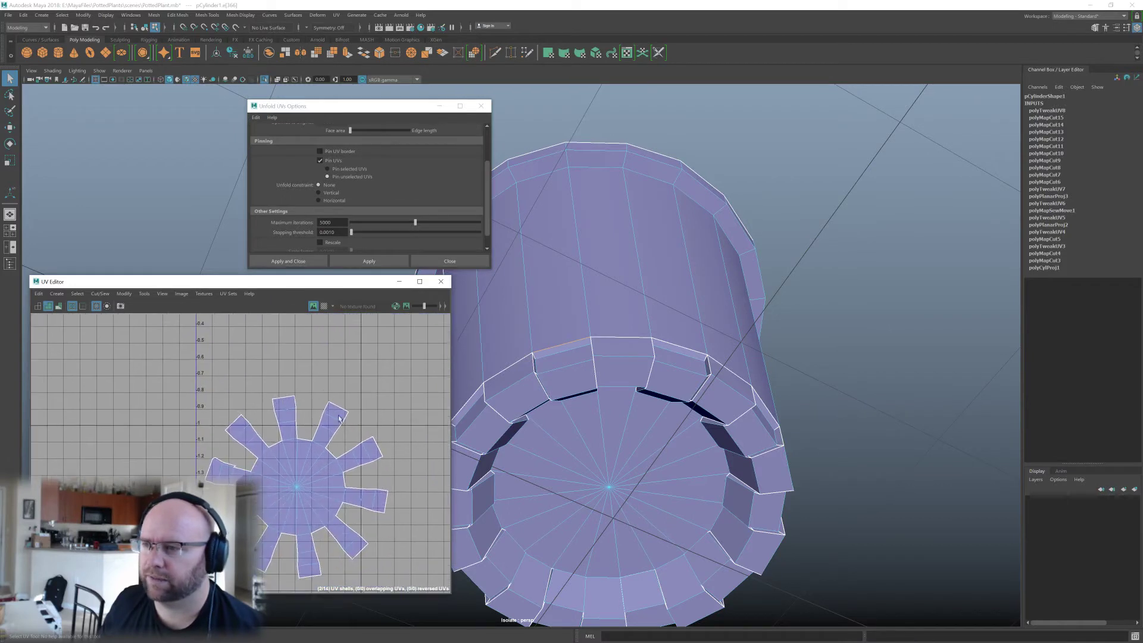
{"action": "left_click", "coordinate": [299, 445]}
{"action": "left_click", "coordinate": [317, 448]}
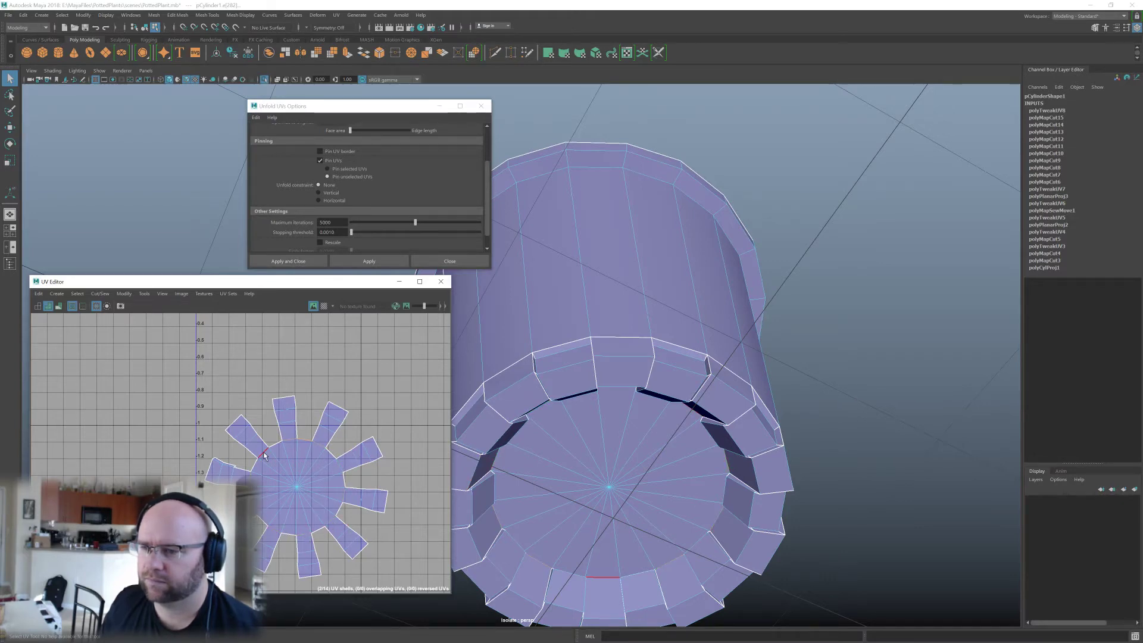
{"action": "right_click_drag", "start_coordinate": [373, 436], "coordinate": [314, 418], "text": "shift"}
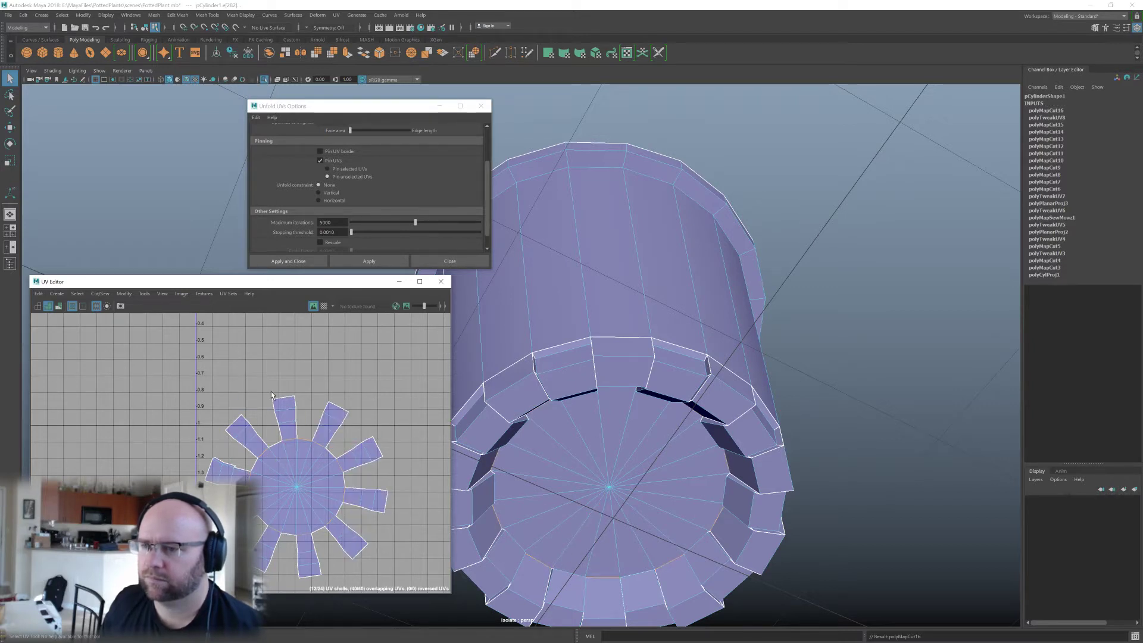
Move and sew the first detached foot strip onto the lower border of the wall shell by its outer edge.
{"action": "scroll", "coordinate": [246, 473], "scroll_direction": "down", "scroll_amount": 2}
{"action": "middle_click_drag", "start_coordinate": [204, 325], "coordinate": [243, 418], "text": "alt"}
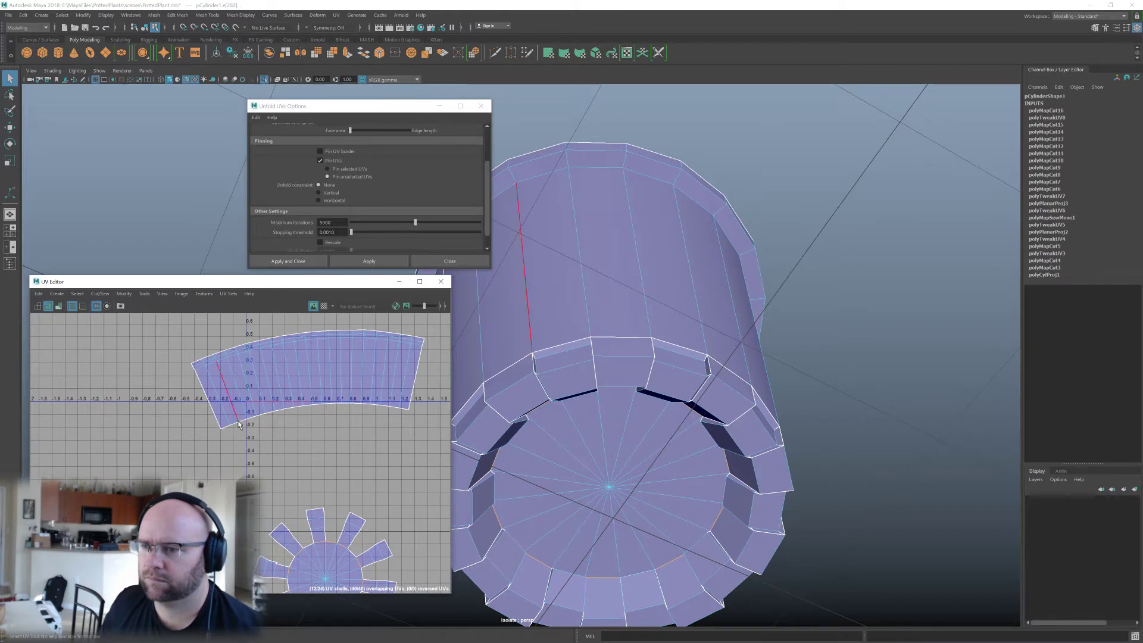
{"action": "middle_click_drag", "start_coordinate": [314, 524], "coordinate": [314, 464], "text": "alt"}
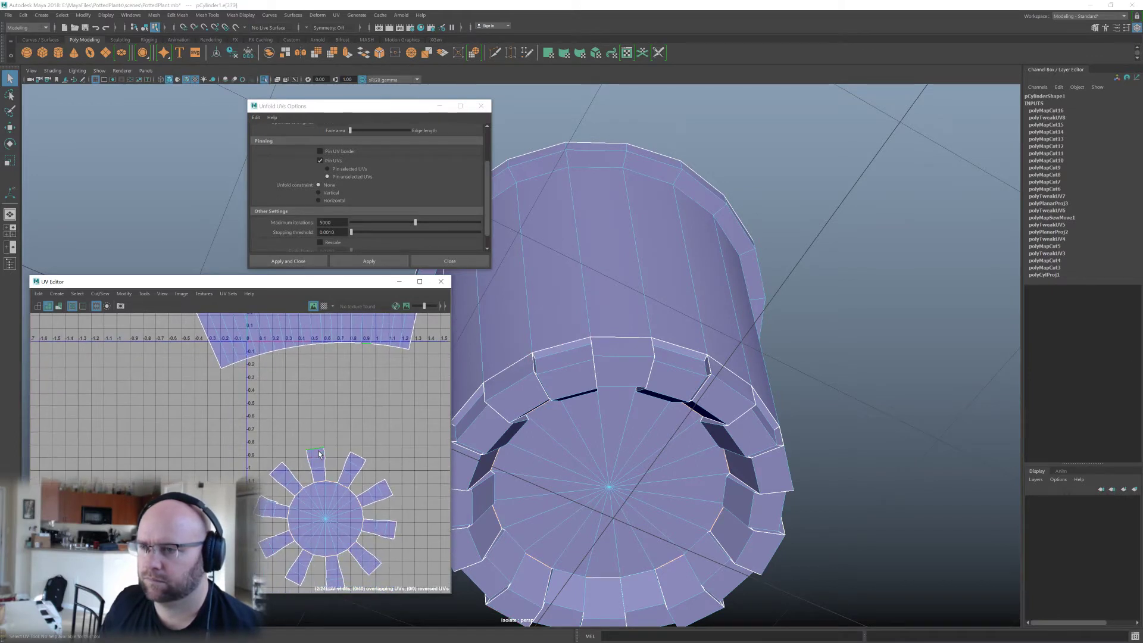
{"action": "right_click_drag", "start_coordinate": [348, 424], "coordinate": [352, 451], "text": "shift"}
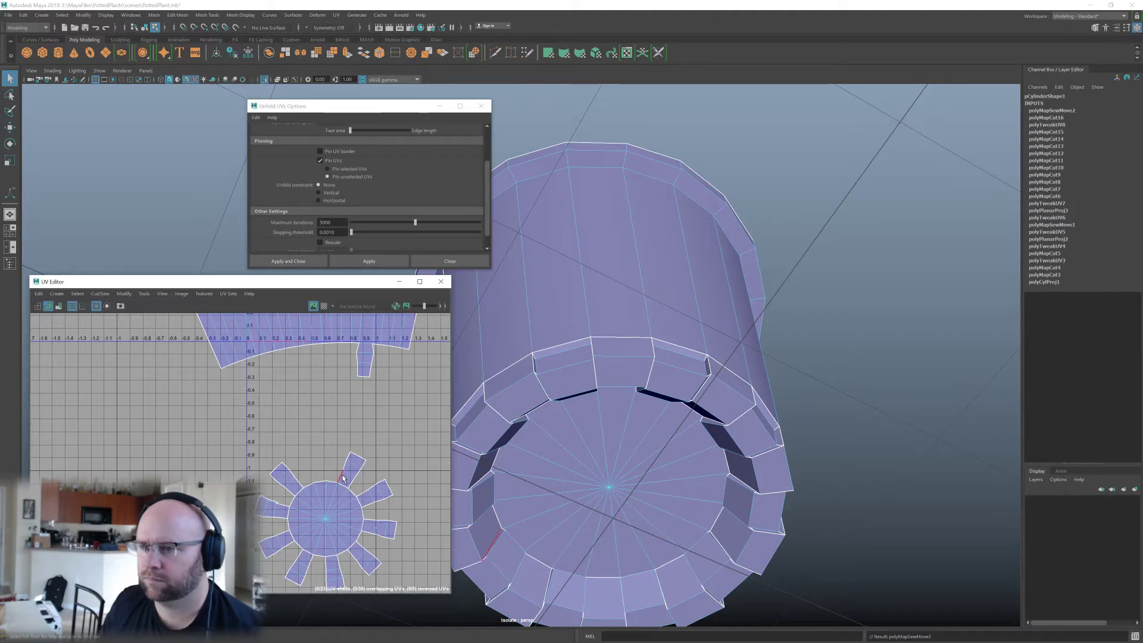
Select the outer edges of the next four foot strips and sew them onto the wall shell's lower border.
{"action": "left_click", "coordinate": [384, 492]}
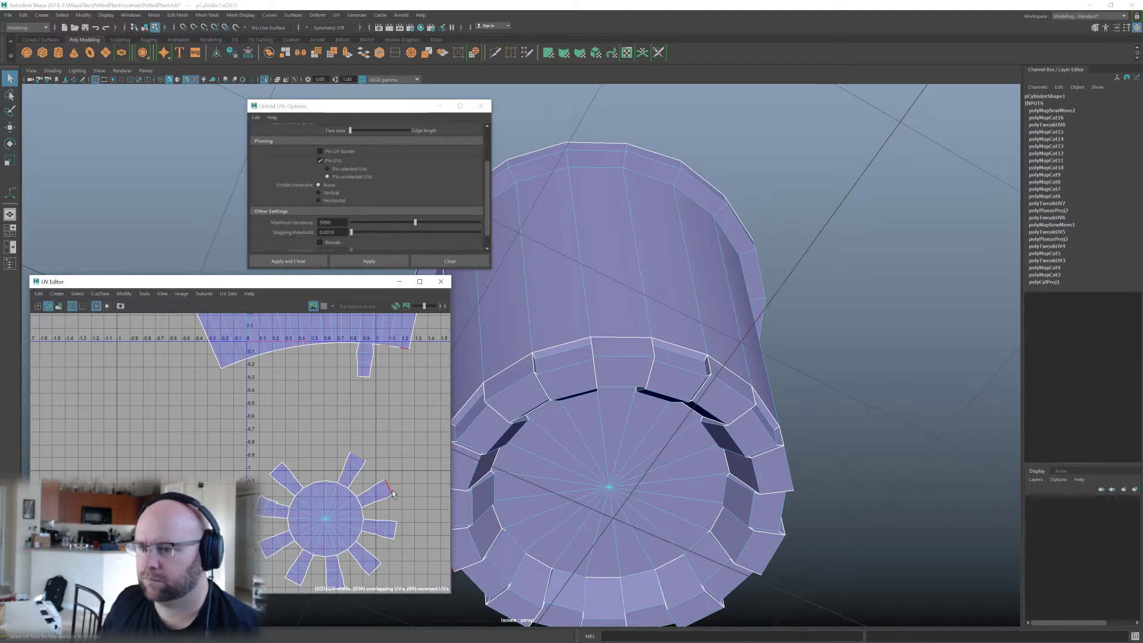
{"action": "left_click", "coordinate": [397, 526], "text": "shift"}
{"action": "left_click", "coordinate": [376, 574], "text": "shift"}
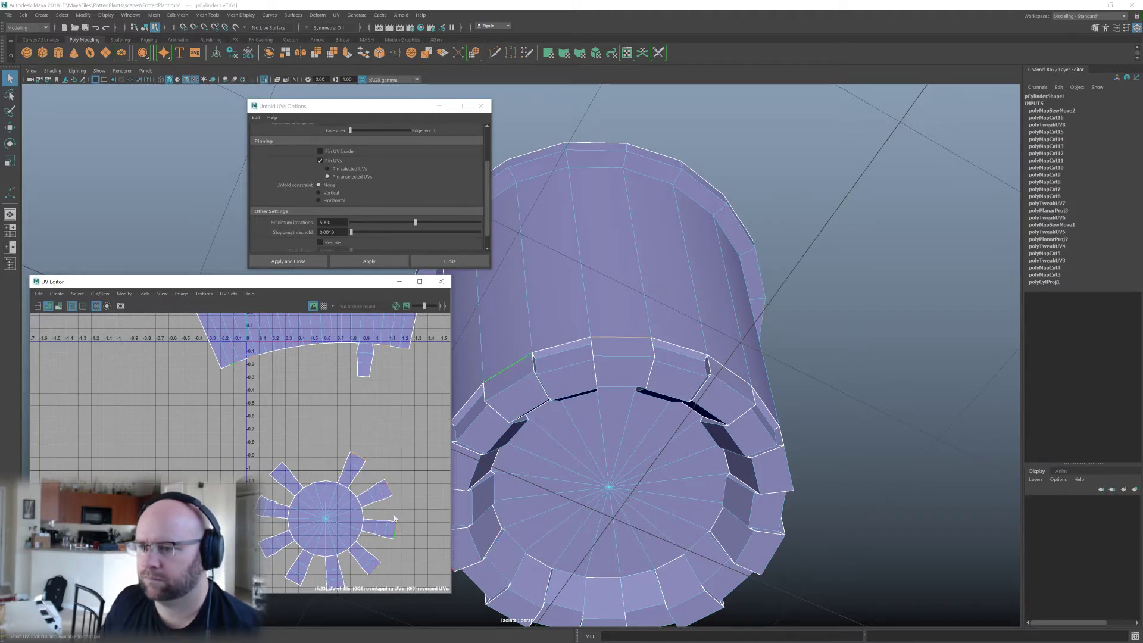
{"action": "key", "text": "g"}
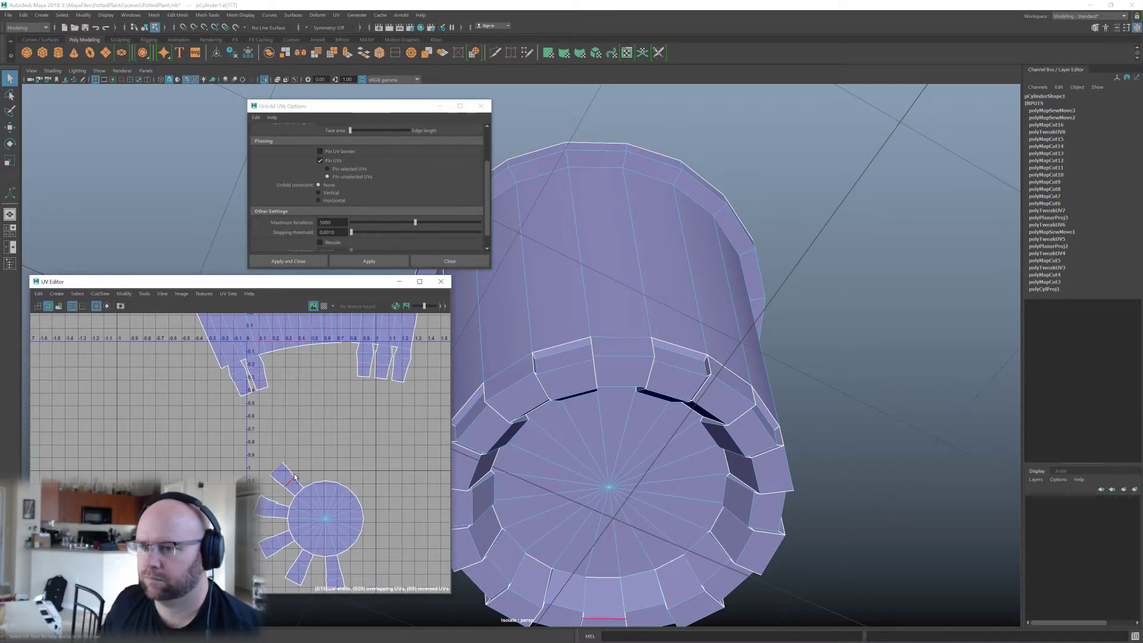
Sew the remaining five foot strips around the bottom disc onto the wall shell one after another.
{"action": "left_click", "coordinate": [275, 472]}
{"action": "key", "text": "g"}
{"action": "middle_click_drag", "start_coordinate": [265, 526], "coordinate": [271, 480], "text": "alt"}
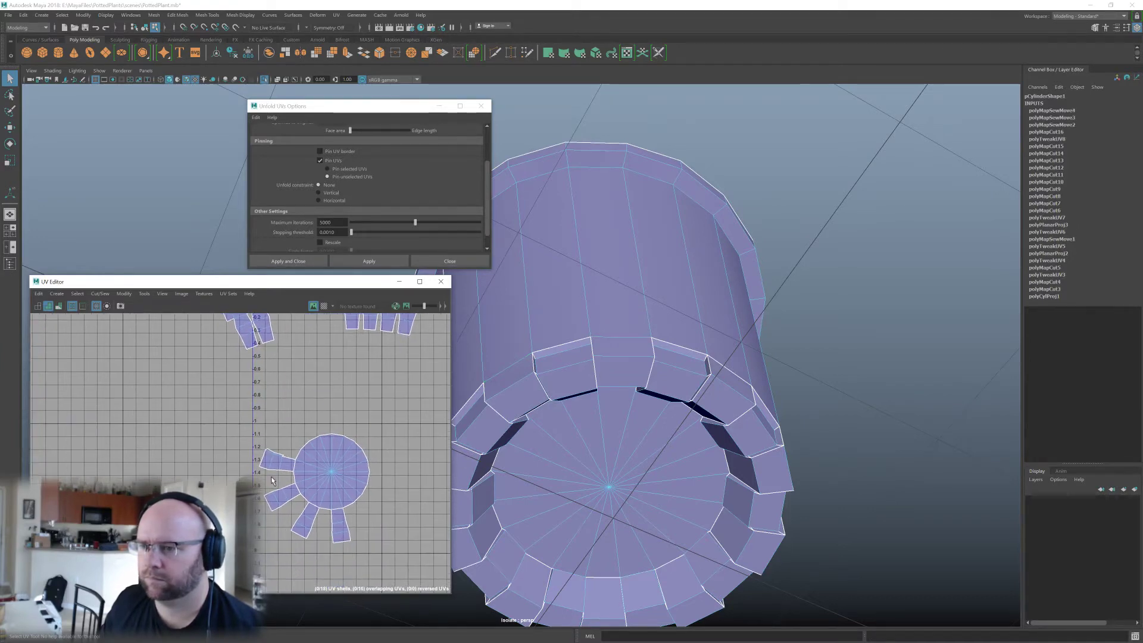
{"action": "left_click", "coordinate": [303, 450]}
{"action": "key", "text": "g"}
{"action": "left_click", "coordinate": [268, 510]}
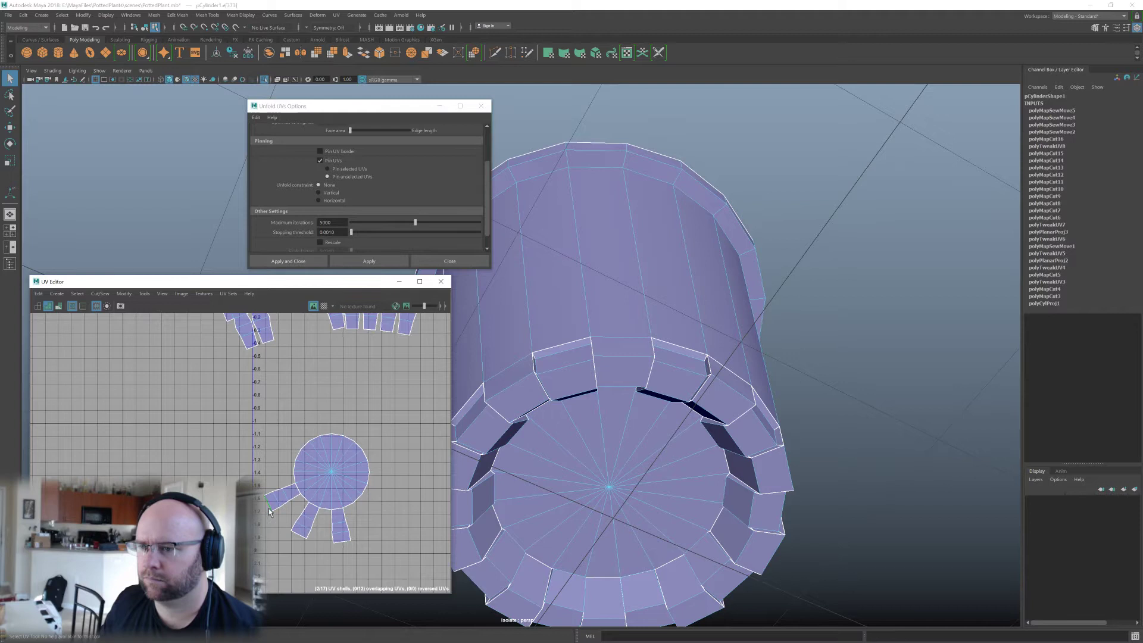
{"action": "key", "text": "g"}
{"action": "left_click", "coordinate": [301, 529]}
{"action": "key", "text": "g"}
{"action": "left_click", "coordinate": [340, 541]}
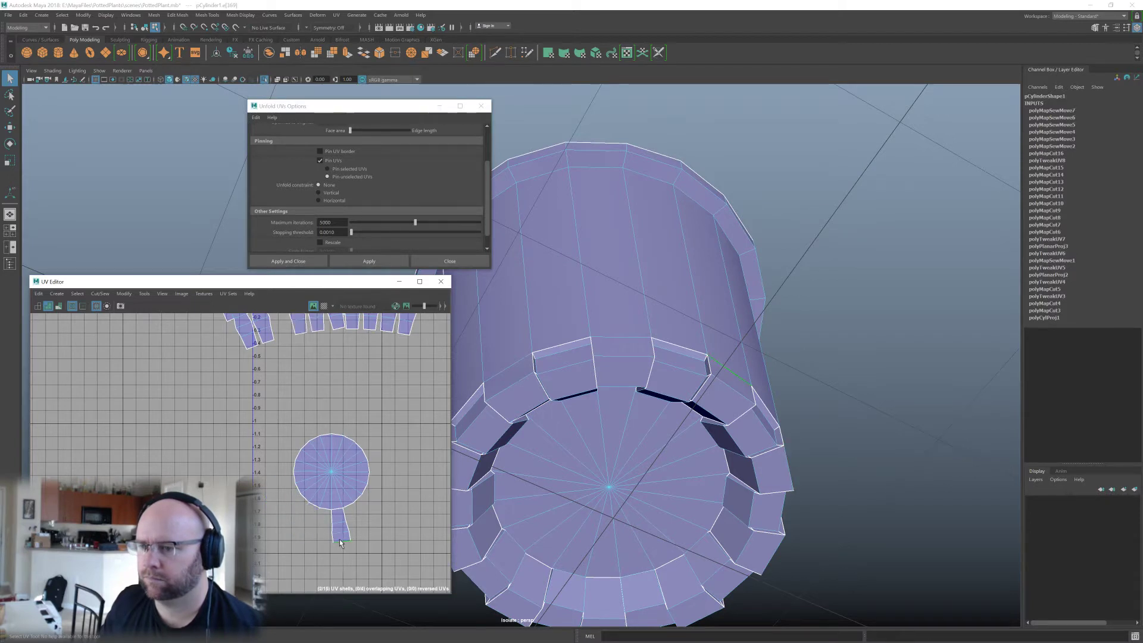
{"action": "key", "text": "g"}
Cut the narrow sliver at the side of one foot strip loose from the wall shell.
{"action": "middle_click_drag", "start_coordinate": [363, 339], "coordinate": [357, 411], "text": "alt"}
{"action": "right_click_drag", "start_coordinate": [357, 411], "coordinate": [411, 387], "text": "alt"}
{"action": "middle_click_drag", "start_coordinate": [411, 328], "coordinate": [350, 404], "text": "alt"}
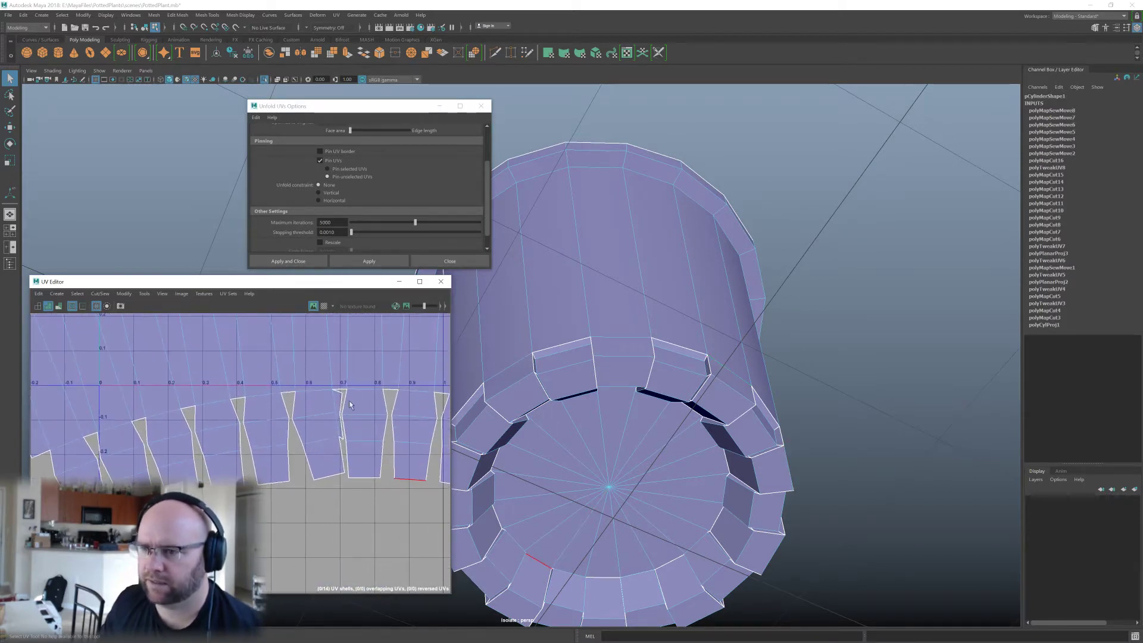
{"action": "left_click", "coordinate": [337, 406]}
{"action": "mouse_move", "coordinate": [337, 427]}
{"action": "right_mouse_down", "text": "shift"}
{"action": "mouse_move", "coordinate": [287, 434]}
{"action": "mouse_move", "coordinate": [322, 441]}
{"action": "right_mouse_up", "text": "shift"}
{"action": "key", "text": "ctrl+z"}
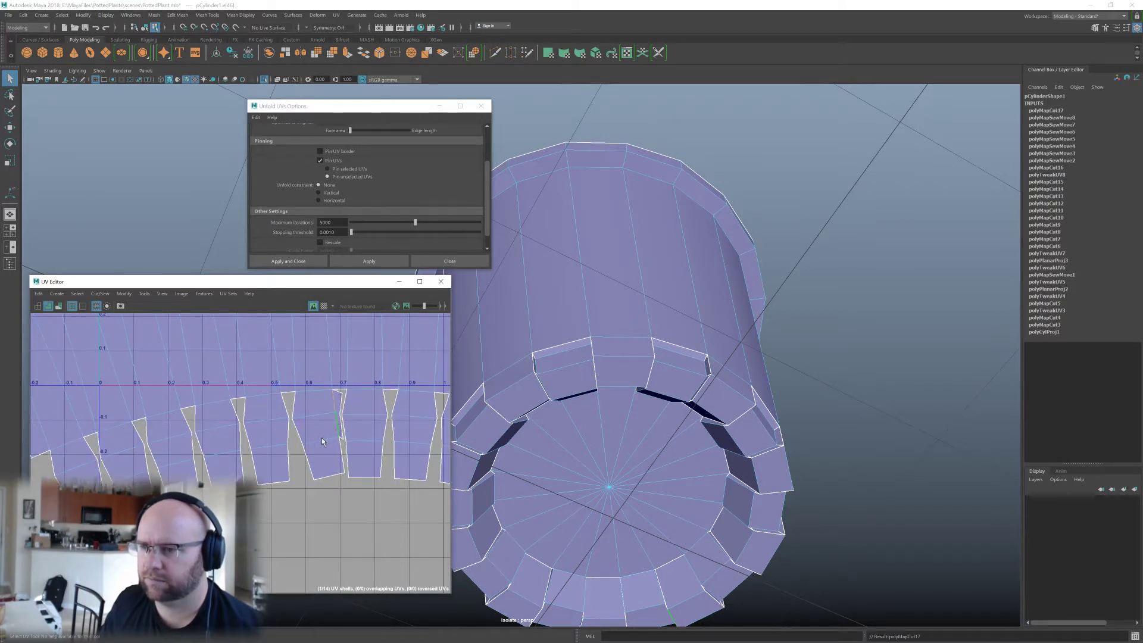
Select the detached sliver's UVs and move them into the empty space between the wall shell and bottom disc.
{"action": "left_click", "coordinate": [242, 428]}
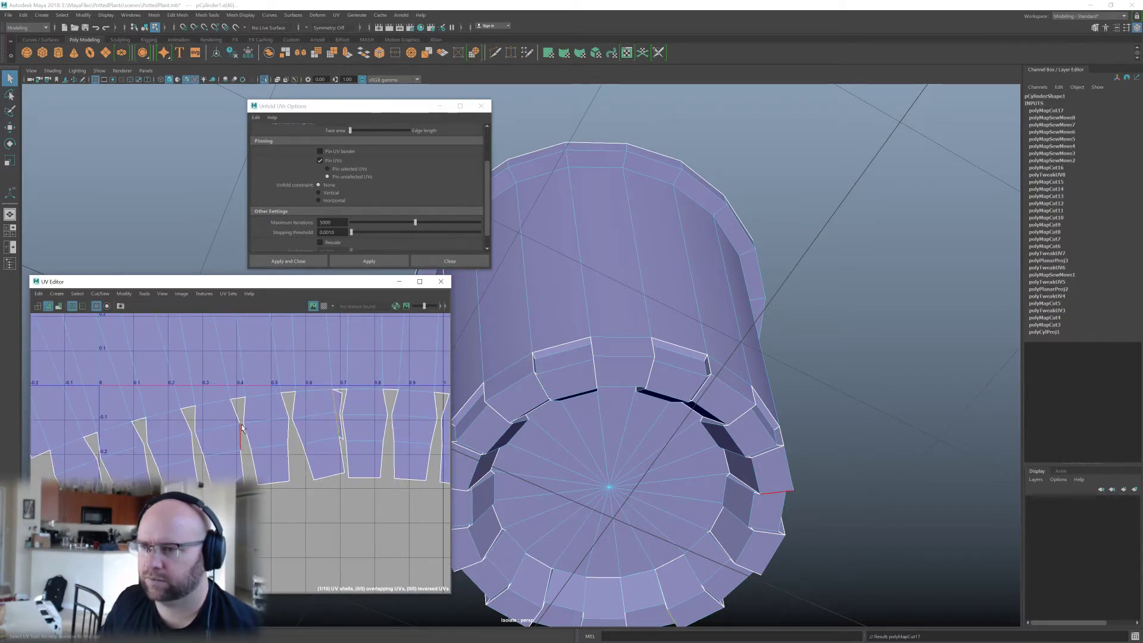
{"action": "left_click", "coordinate": [336, 413]}
{"action": "double_click", "coordinate": [341, 409]}
{"action": "scroll", "coordinate": [341, 409], "scroll_direction": "down", "scroll_amount": 3}
{"action": "key", "text": "w"}
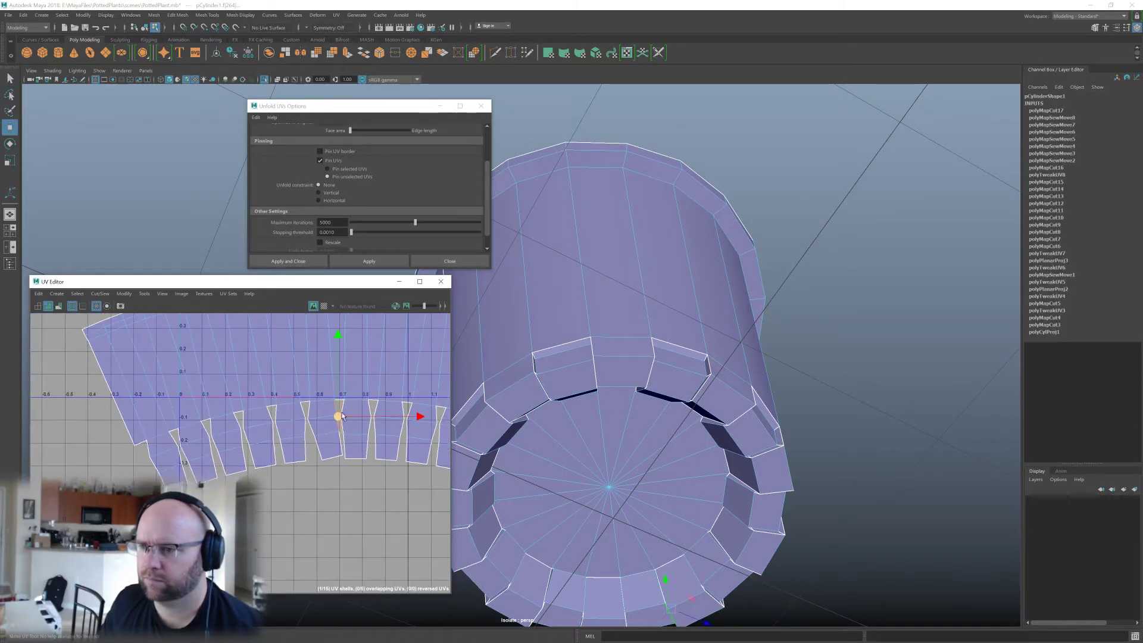
{"action": "scroll", "coordinate": [319, 505], "scroll_direction": "down", "scroll_amount": 5}
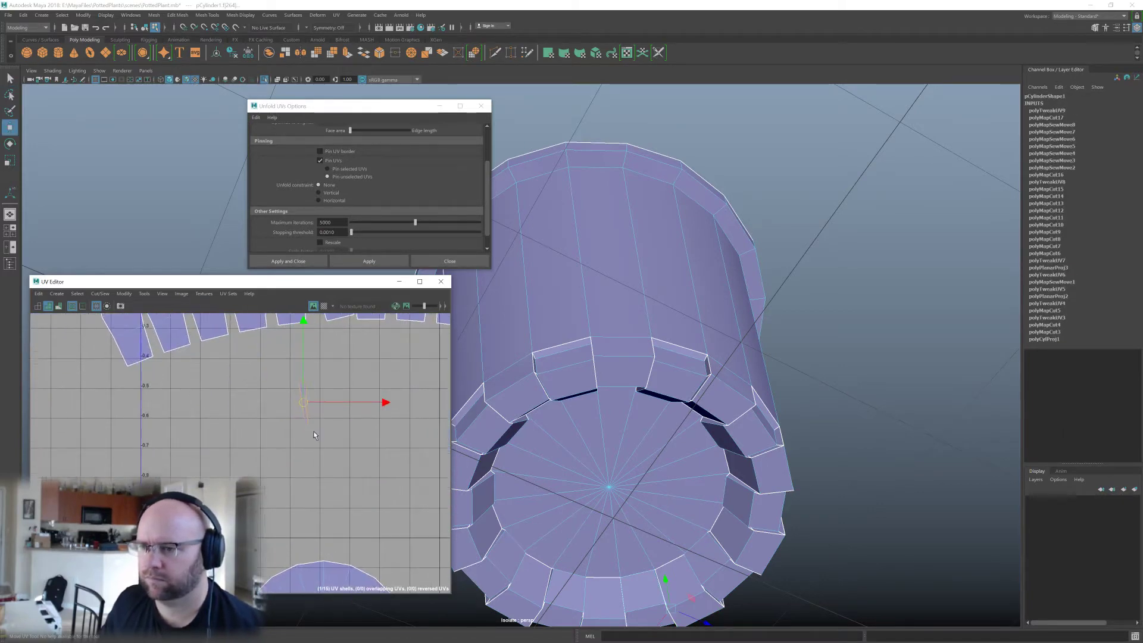
{"action": "middle_click_drag", "start_coordinate": [319, 453], "coordinate": [246, 444], "text": "alt"}
{"action": "scroll", "coordinate": [246, 444], "scroll_direction": "down", "scroll_amount": 2}
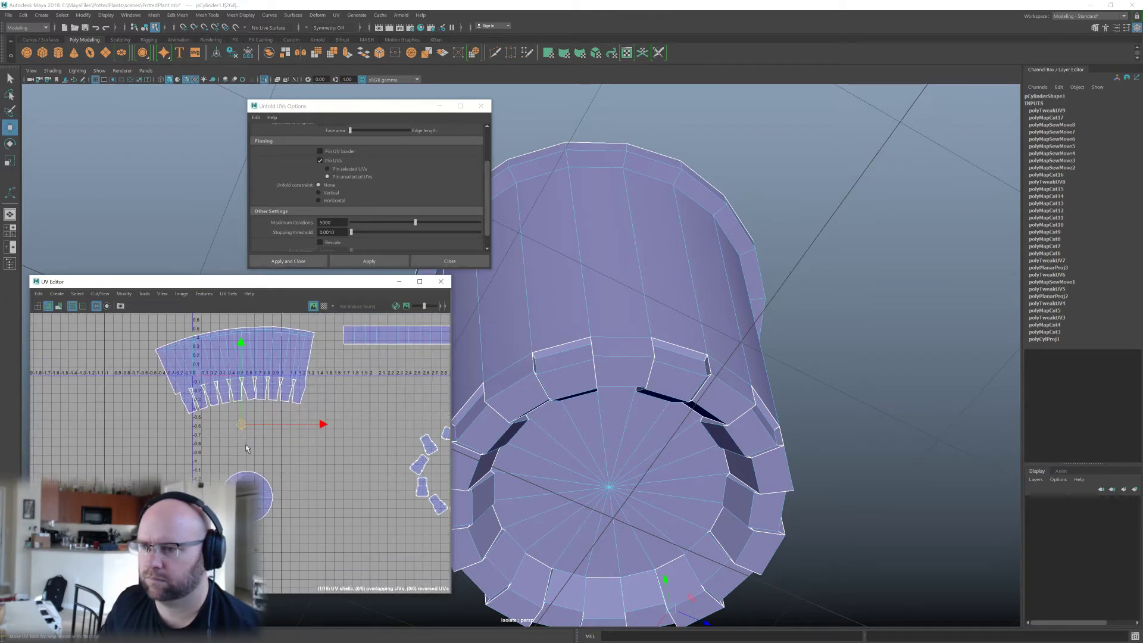
{"action": "scroll", "coordinate": [300, 424], "scroll_direction": "up", "scroll_amount": 4}
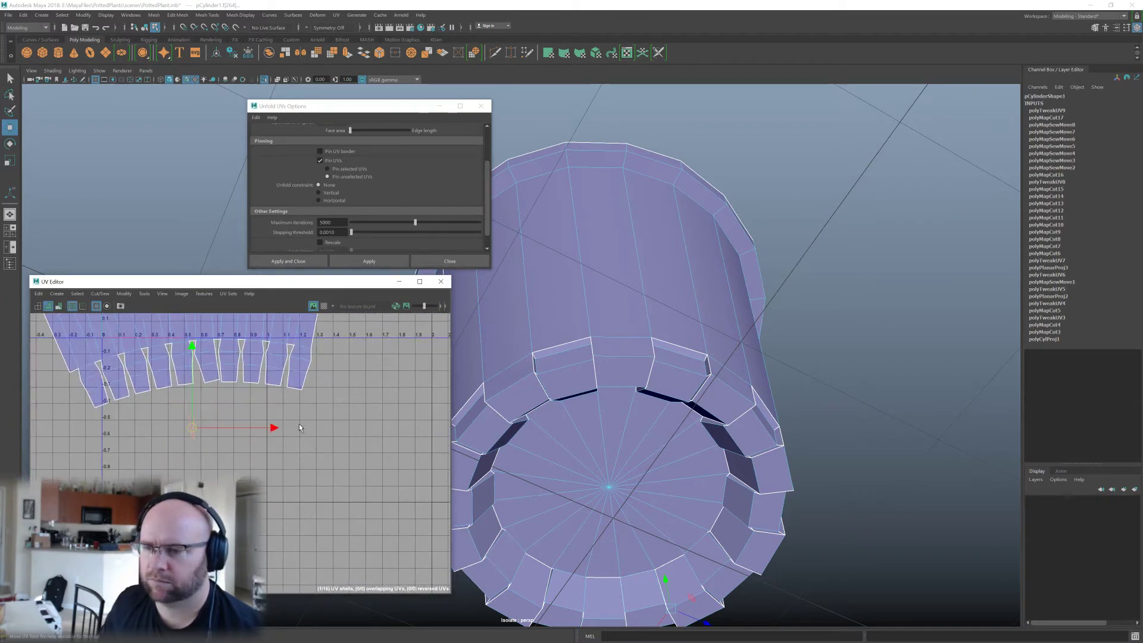
Select the detached sliver's edge and sew the sliver back onto the matching foot strip of the wall shell.
{"action": "scroll", "coordinate": [299, 424], "scroll_direction": "down", "scroll_amount": 2}
{"action": "middle_click_drag", "start_coordinate": [299, 423], "coordinate": [202, 463], "text": "alt"}
{"action": "scroll", "coordinate": [203, 463], "scroll_direction": "up", "scroll_amount": 1}
{"action": "left_click", "coordinate": [172, 474]}
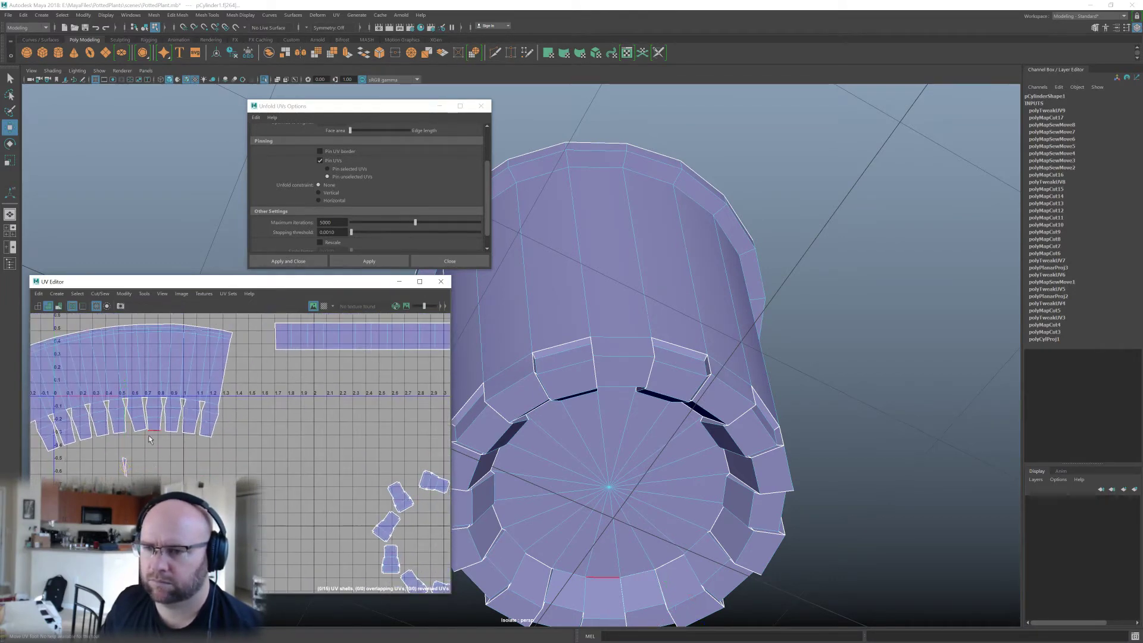
{"action": "middle_click_drag", "start_coordinate": [129, 470], "coordinate": [241, 460], "text": "alt"}
{"action": "scroll", "coordinate": [241, 461], "scroll_direction": "up", "scroll_amount": 4}
{"action": "left_click", "coordinate": [240, 459]}
{"action": "key", "text": "shift+s"}
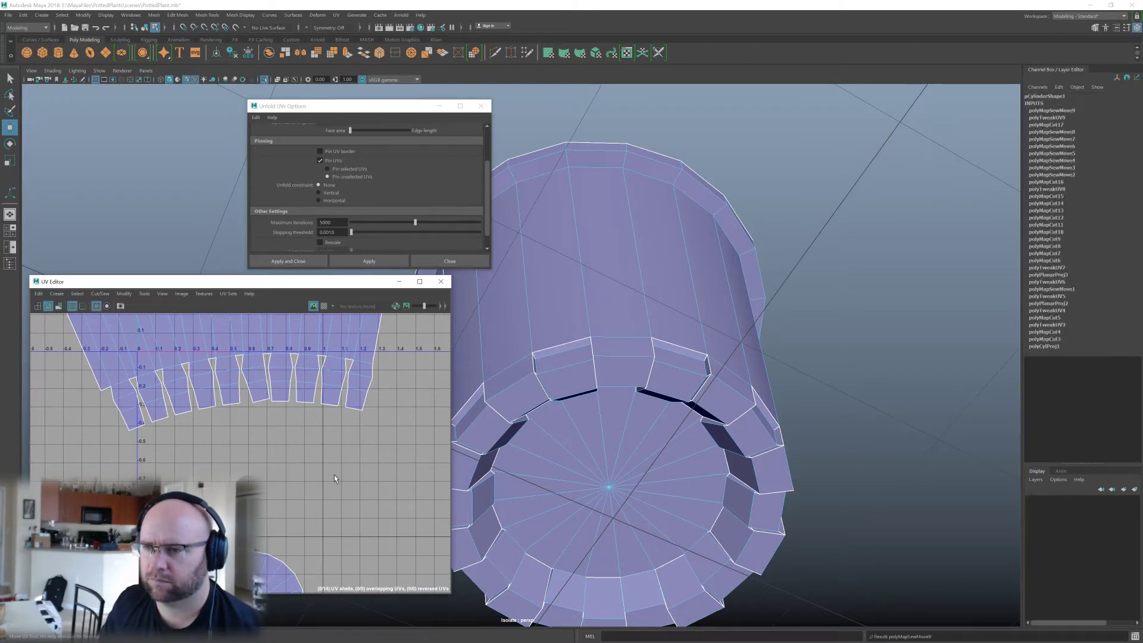
Select all UVs of the wall shell with its foot strips and unfold them with the current unfold options.
{"action": "key", "text": "a"}
{"action": "scroll", "coordinate": [375, 477], "scroll_direction": "up", "scroll_amount": 2}
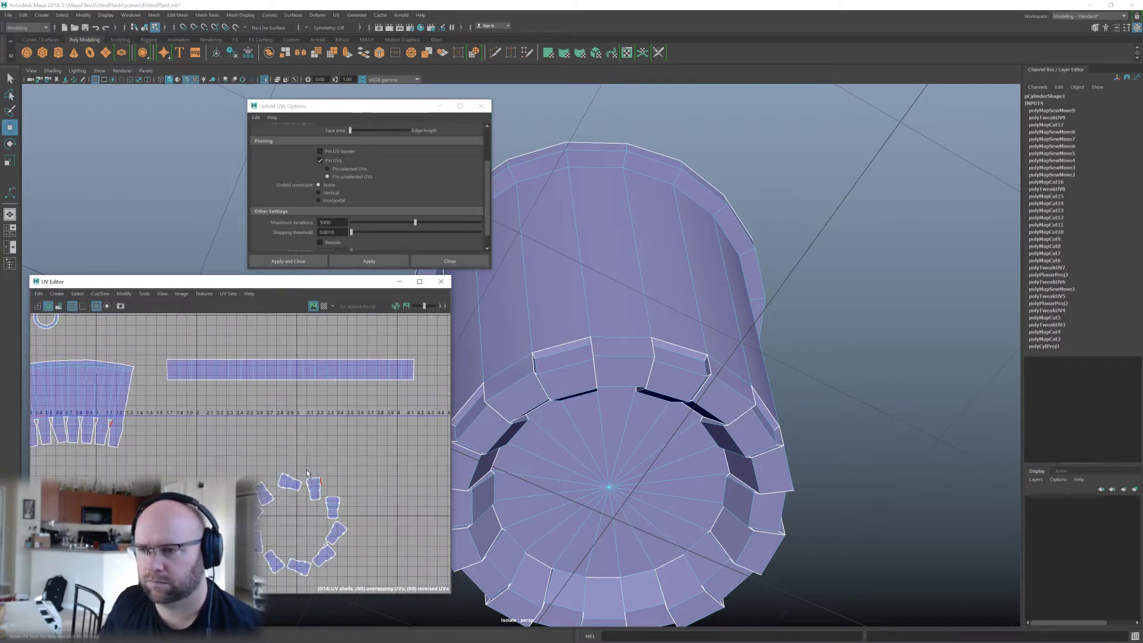
{"action": "middle_click_drag", "start_coordinate": [226, 471], "coordinate": [341, 455], "text": "alt"}
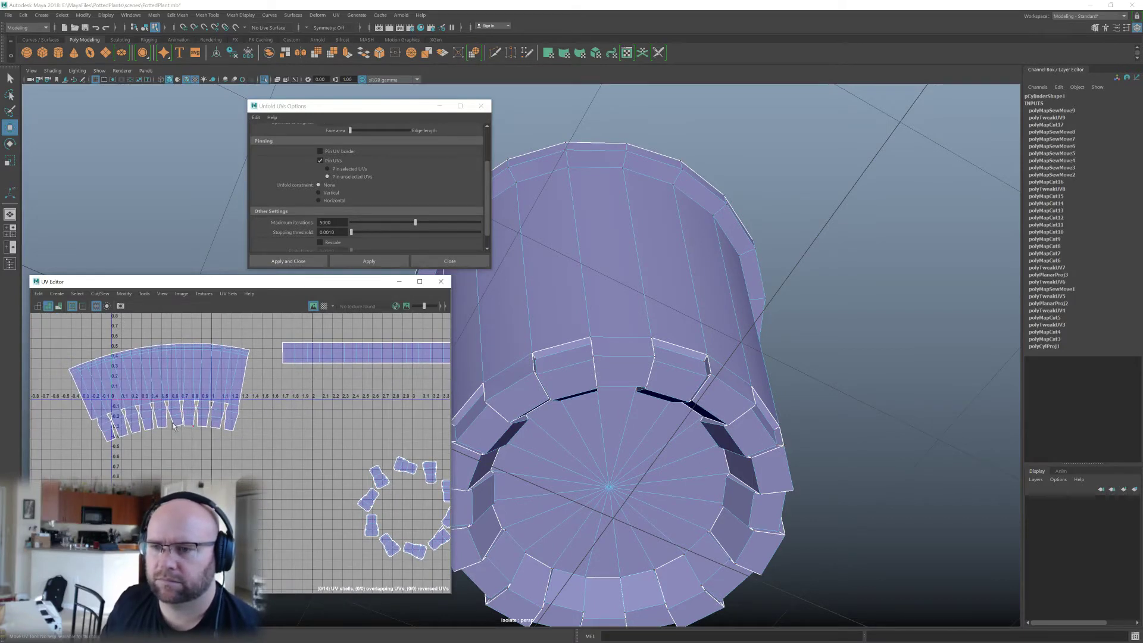
{"action": "left_click", "coordinate": [180, 366]}
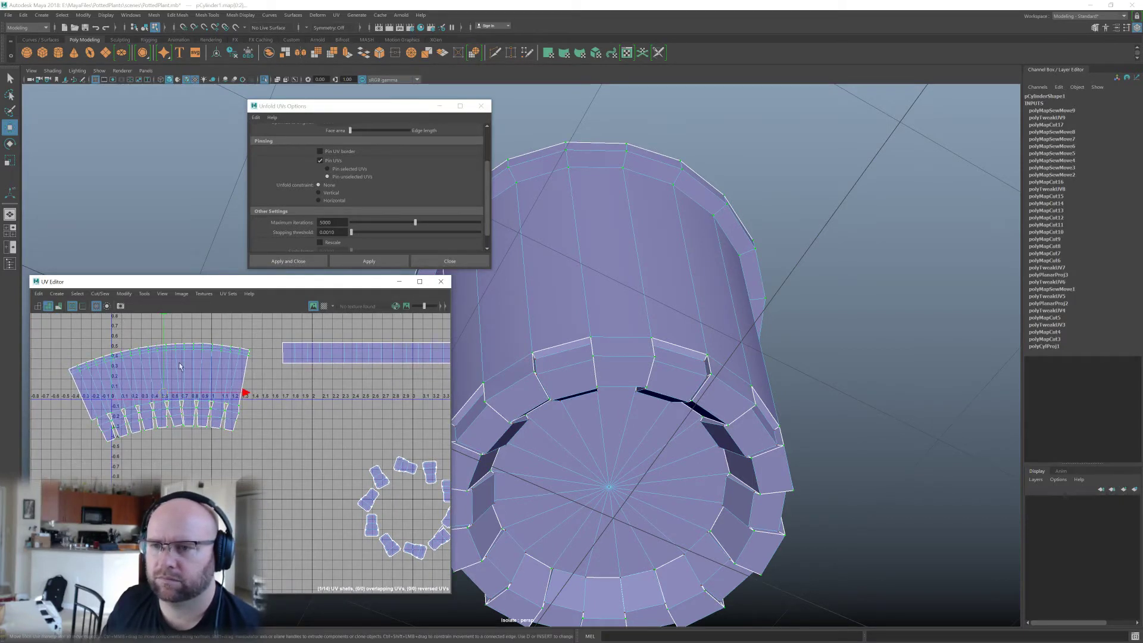
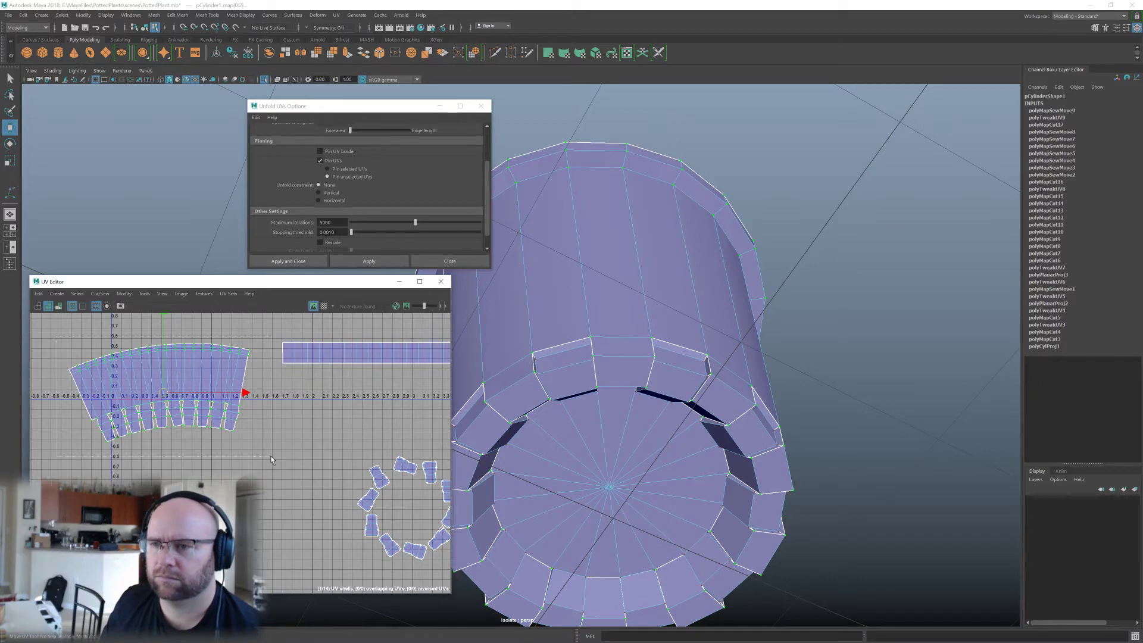
{"action": "left_click", "coordinate": [369, 261]}
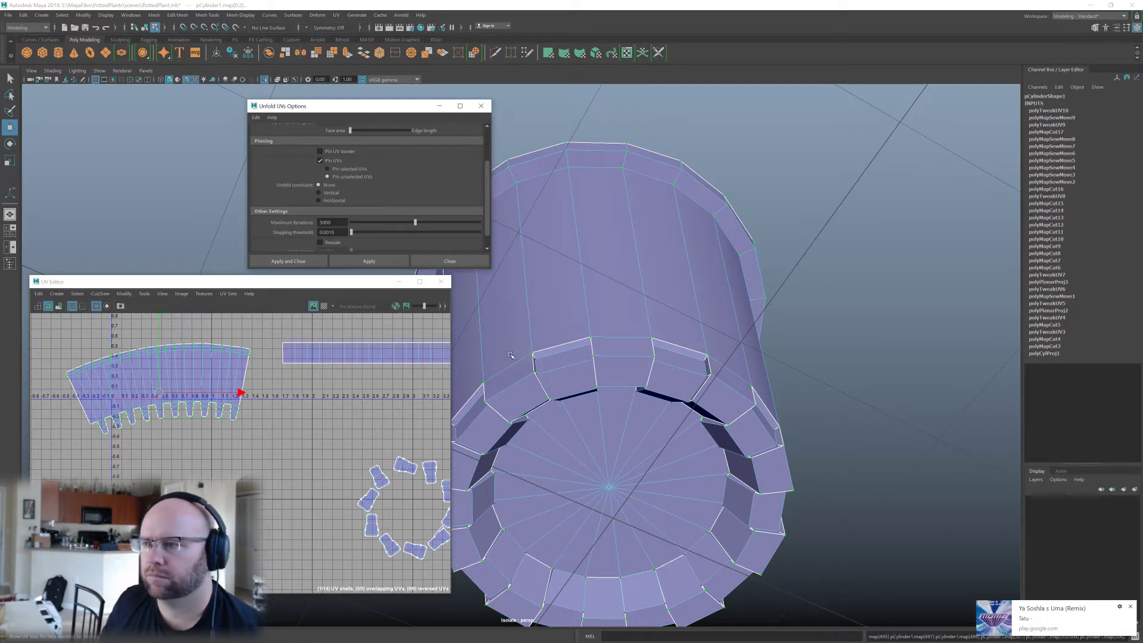
Examine the checker pattern on the pot's outer wall and foot for distortion, and turn the checker map off again.
{"action": "left_click", "coordinate": [324, 306]}
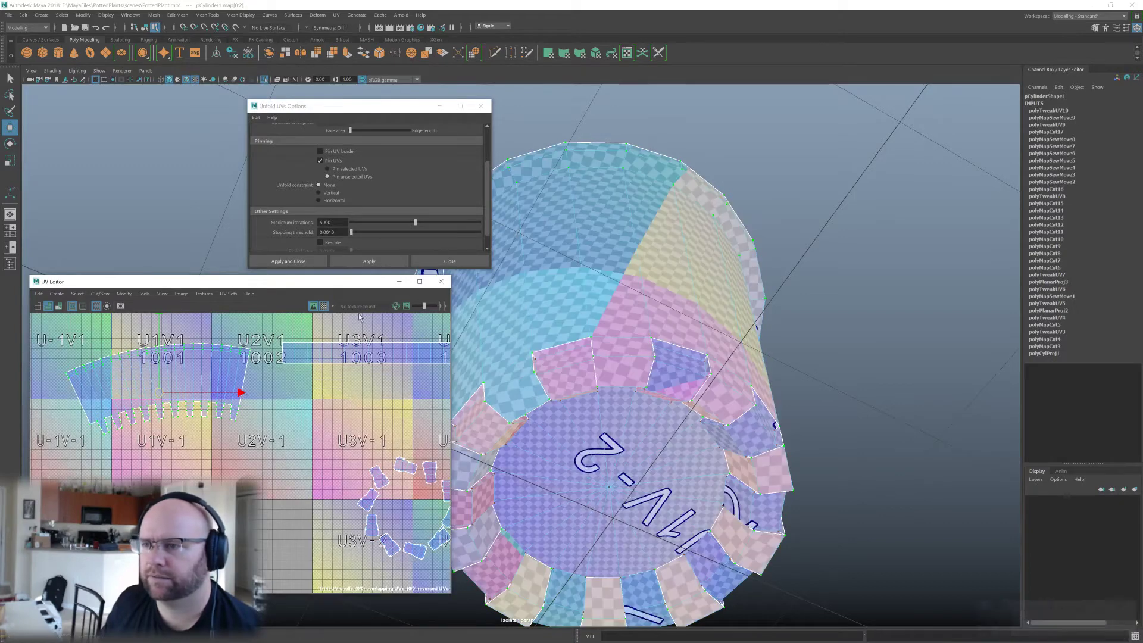
{"action": "left_click_drag", "start_coordinate": [588, 262], "coordinate": [662, 423], "text": "alt"}
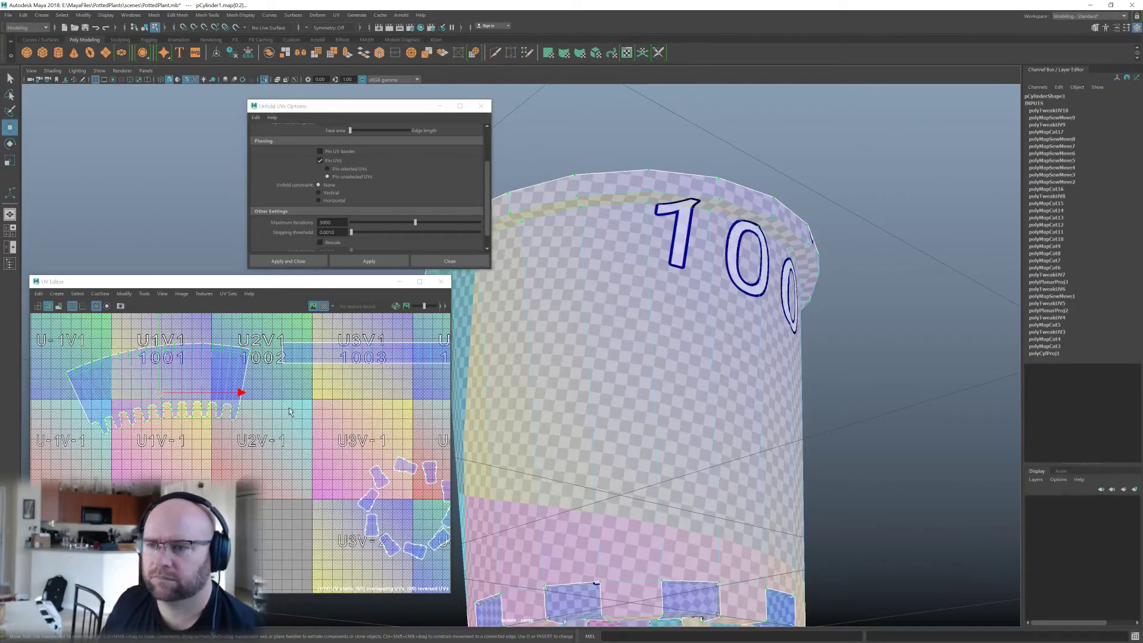
{"action": "left_click_drag", "start_coordinate": [670, 322], "coordinate": [665, 342], "text": "alt"}
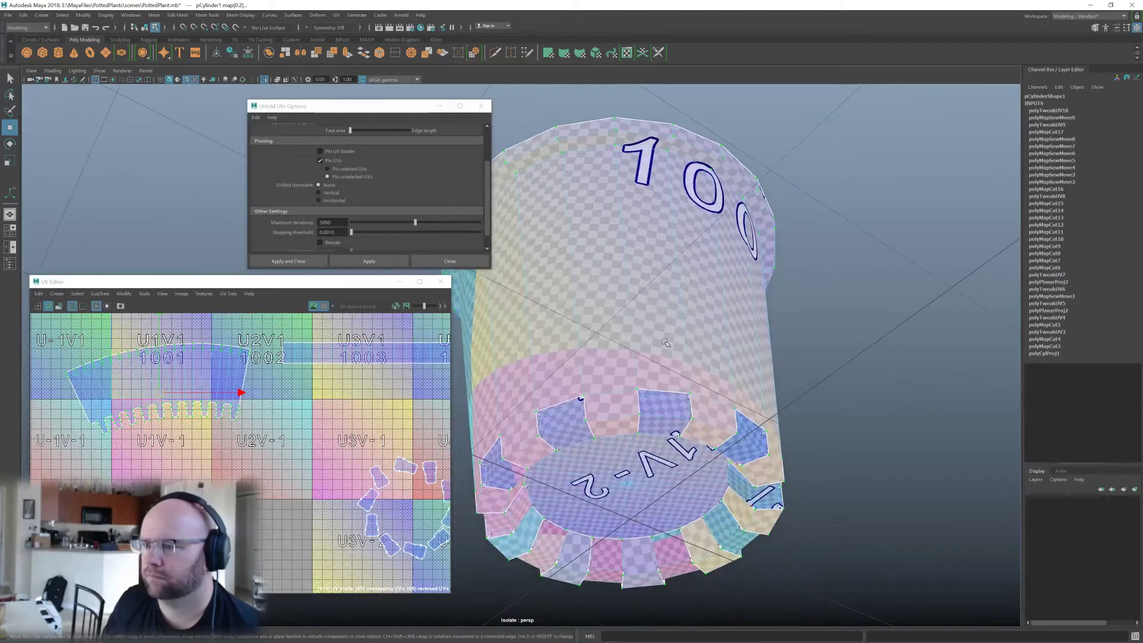
{"action": "left_click", "coordinate": [303, 393]}
{"action": "left_click", "coordinate": [323, 306]}
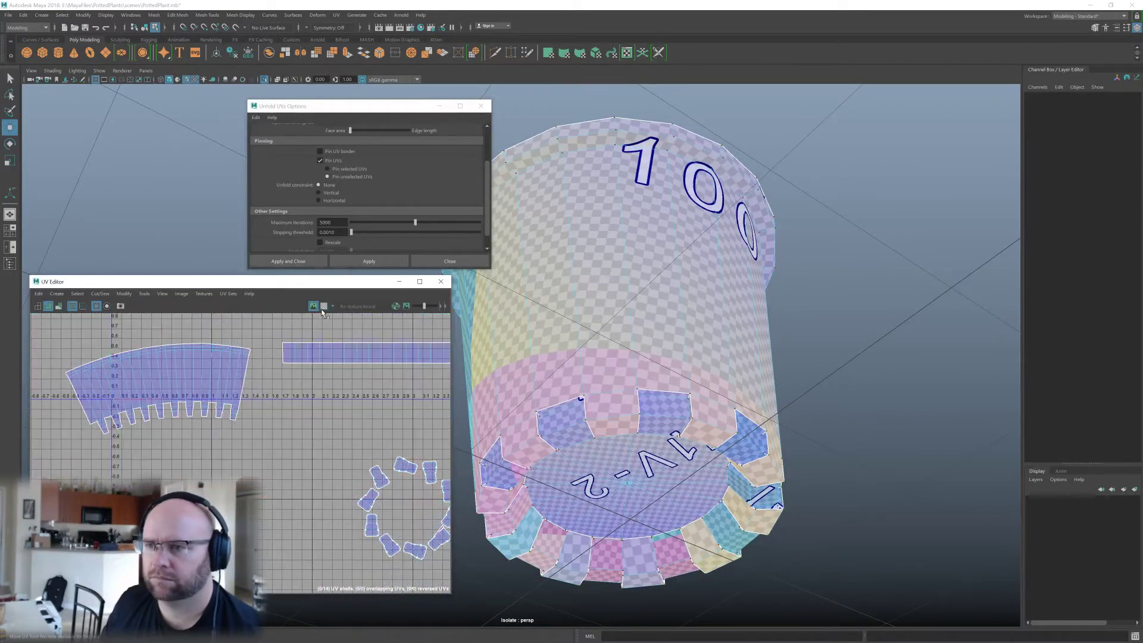
Select the end edge of one loose strip in the ring and sew the strip onto the bottom disc's rim.
{"action": "mouse_move", "coordinate": [315, 339]}
{"action": "middle_mouse_down", "text": "alt"}
{"action": "mouse_move", "coordinate": [307, 381]}
{"action": "mouse_move", "coordinate": [262, 402]}
{"action": "middle_mouse_up", "text": "alt"}
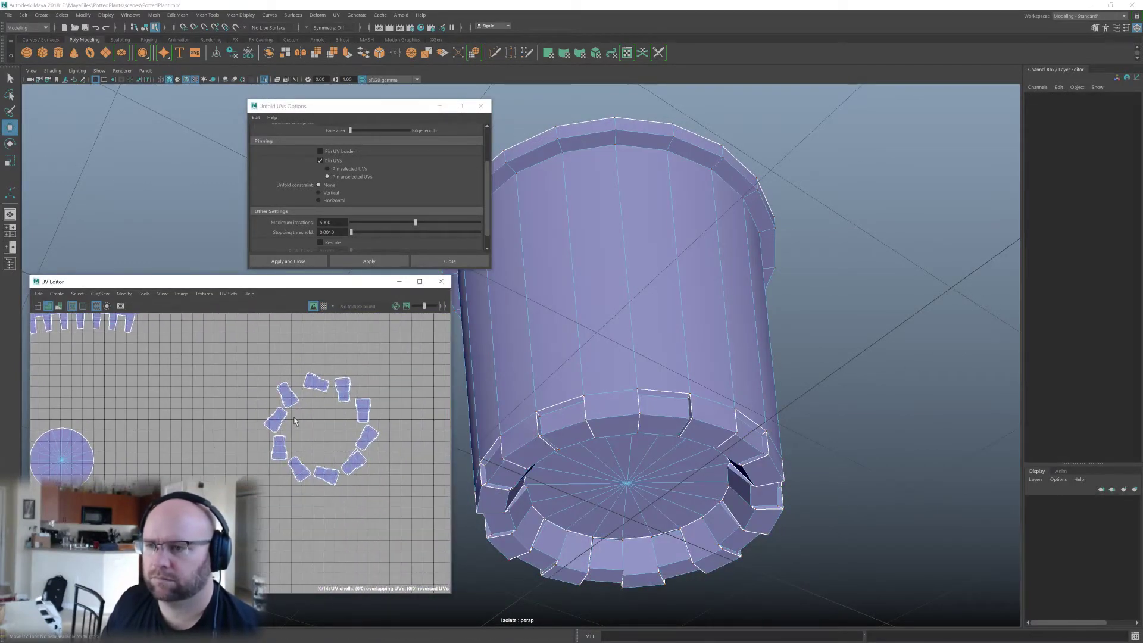
{"action": "middle_click_drag", "start_coordinate": [222, 435], "coordinate": [226, 435], "text": "alt"}
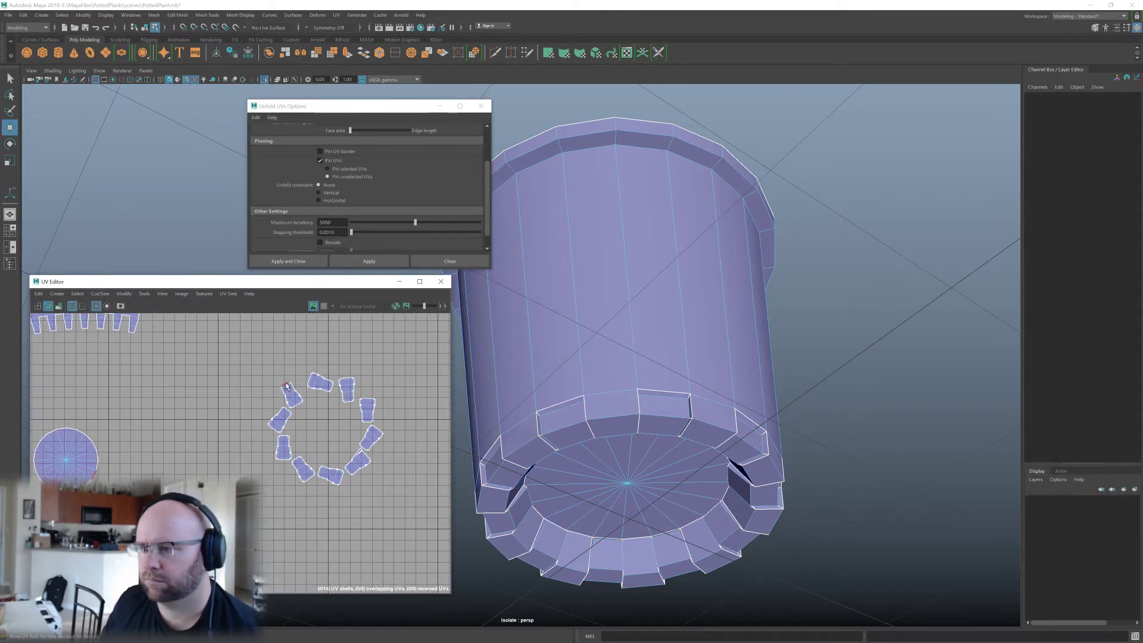
{"action": "left_click", "coordinate": [287, 385]}
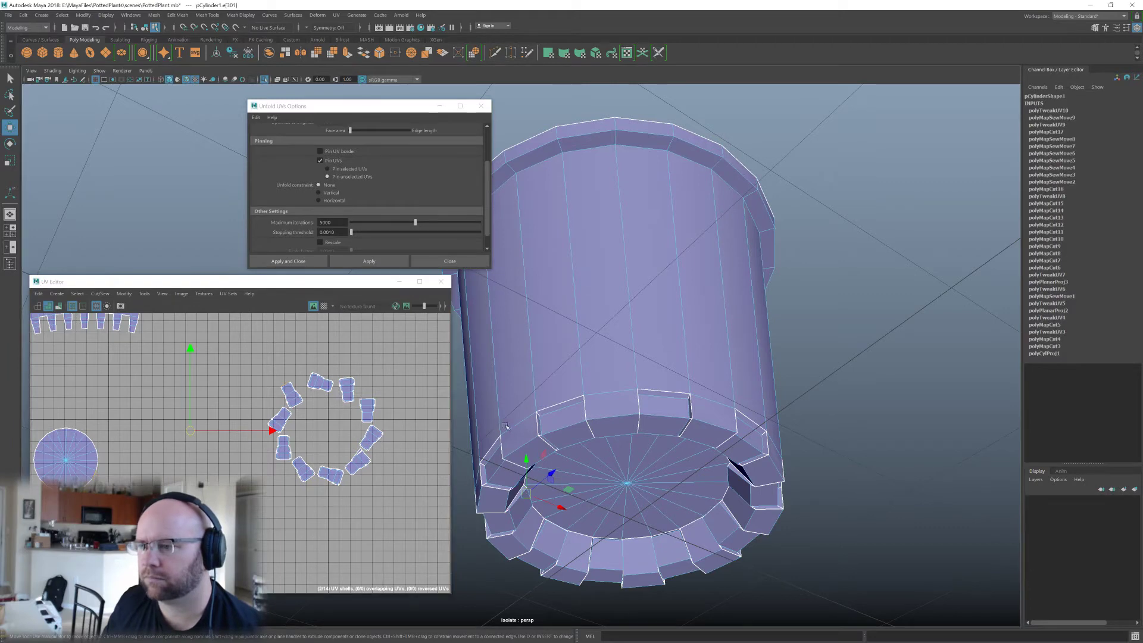
{"action": "left_click_drag", "start_coordinate": [566, 411], "coordinate": [632, 452], "text": "alt"}
{"action": "middle_click_drag", "start_coordinate": [632, 452], "coordinate": [765, 387], "text": "alt"}
{"action": "key", "text": "f"}
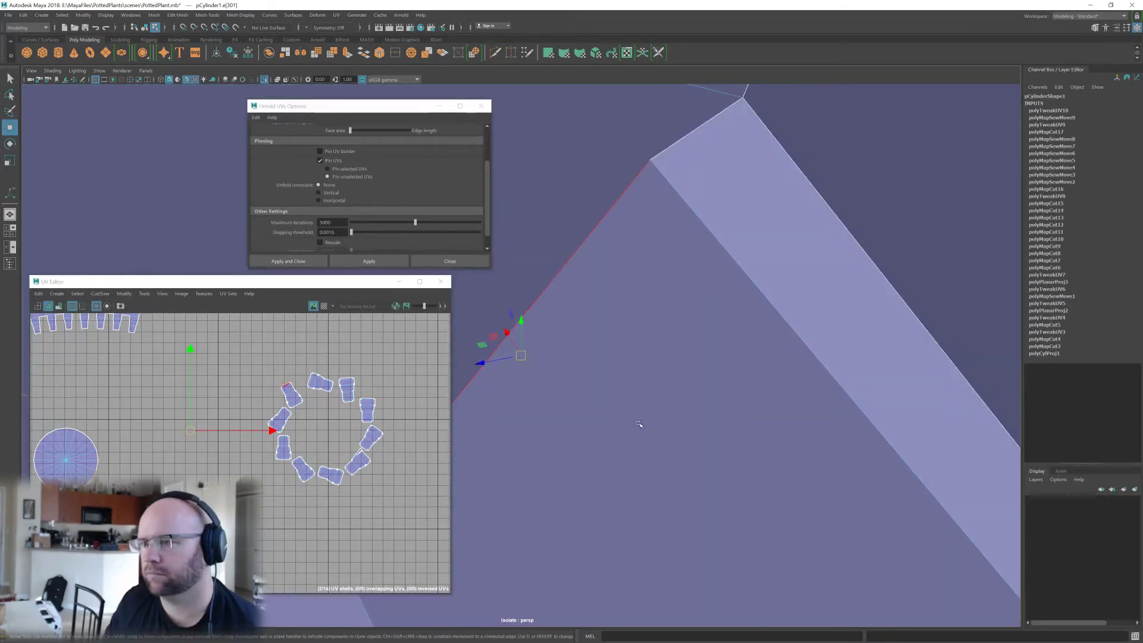
{"action": "scroll", "coordinate": [637, 415], "scroll_direction": "down", "scroll_amount": 7}
{"action": "left_click_drag", "start_coordinate": [635, 411], "coordinate": [476, 336], "text": "alt"}
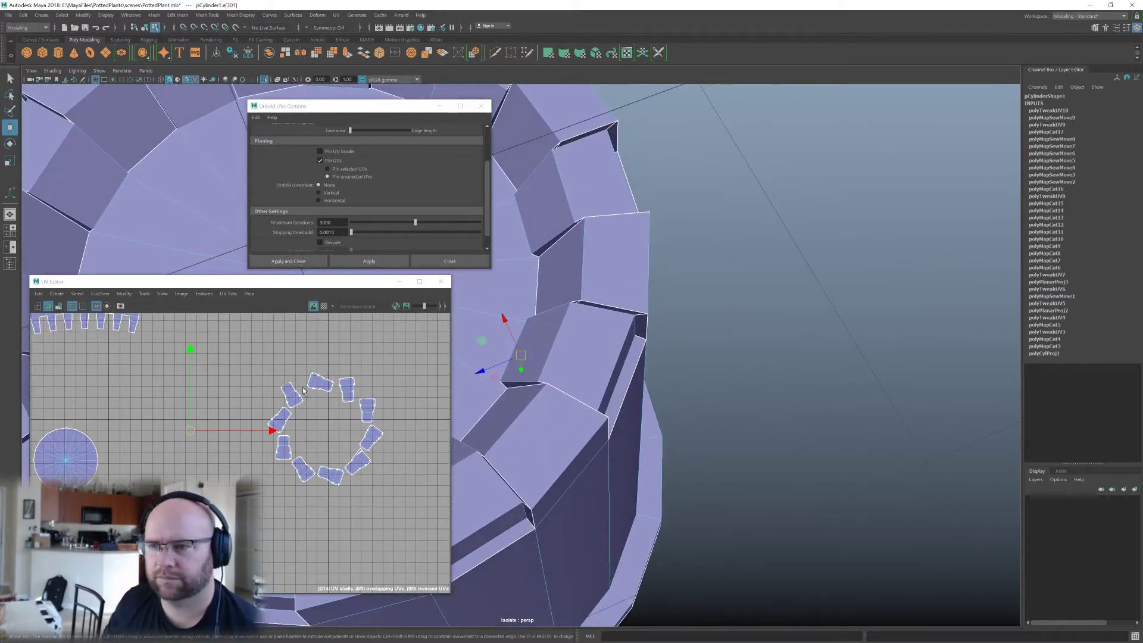
{"action": "middle_click_drag", "start_coordinate": [313, 381], "coordinate": [341, 399], "text": "alt"}
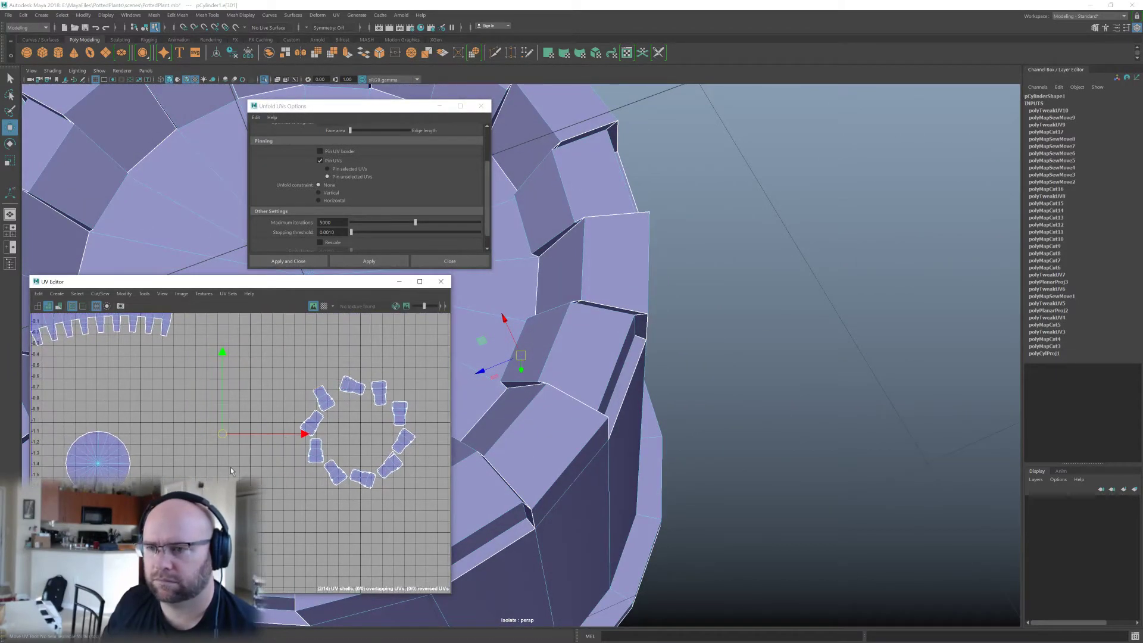
{"action": "middle_click_drag", "start_coordinate": [214, 455], "coordinate": [273, 443], "text": "alt"}
{"action": "key", "text": "g"}
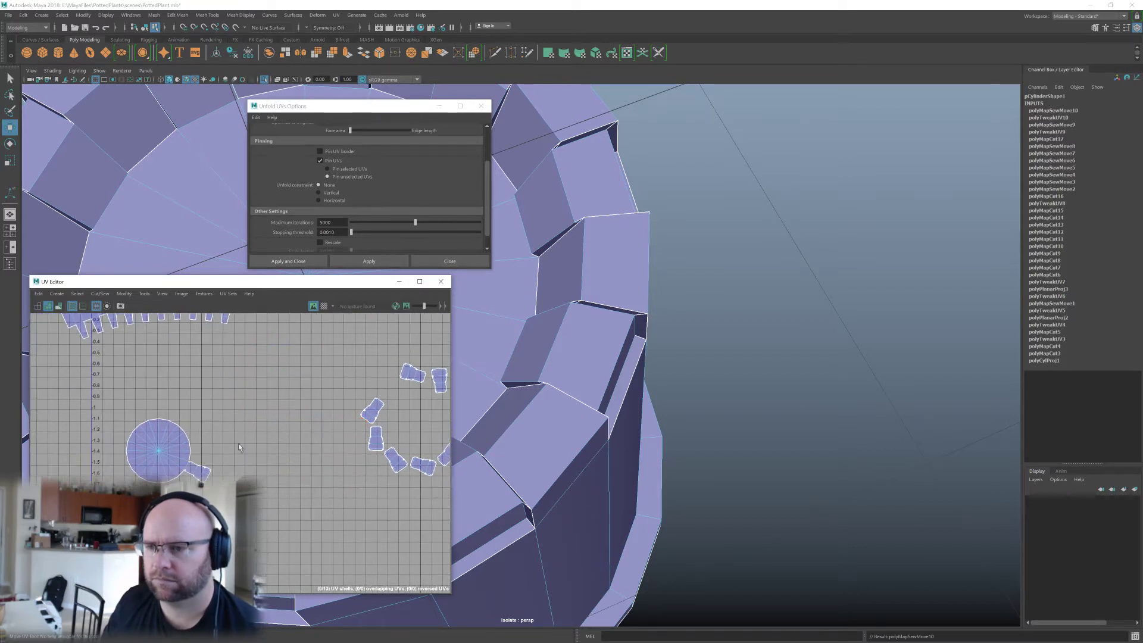
Sew the next six loose strips onto the bottom disc one after another, working around its rim.
{"action": "left_click", "coordinate": [190, 448]}
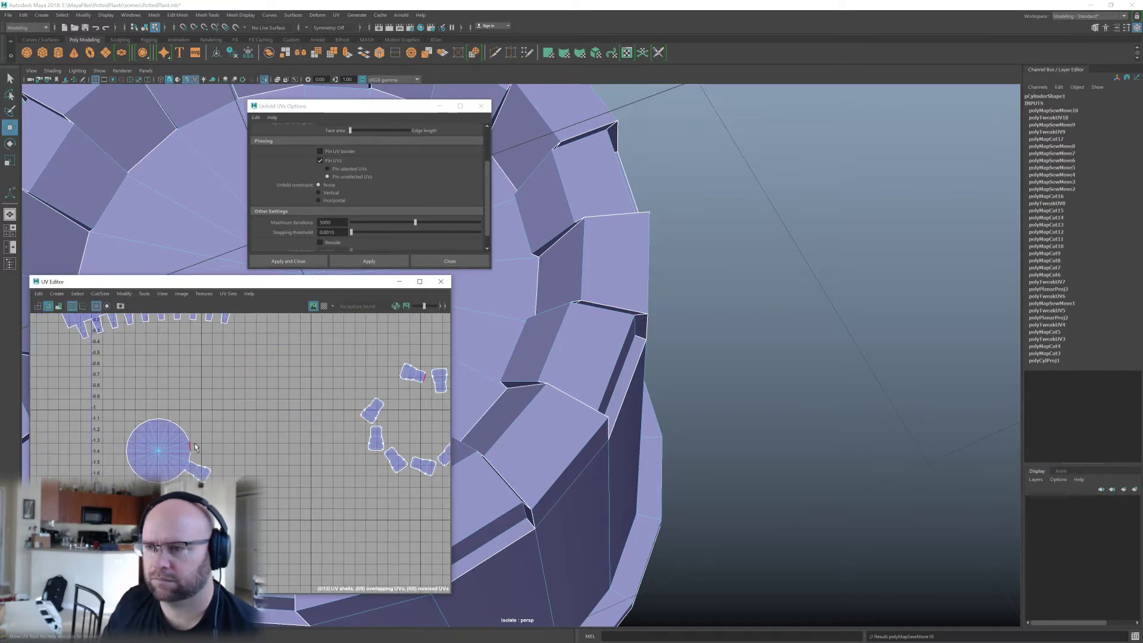
{"action": "key", "text": "w"}
{"action": "key", "text": "g"}
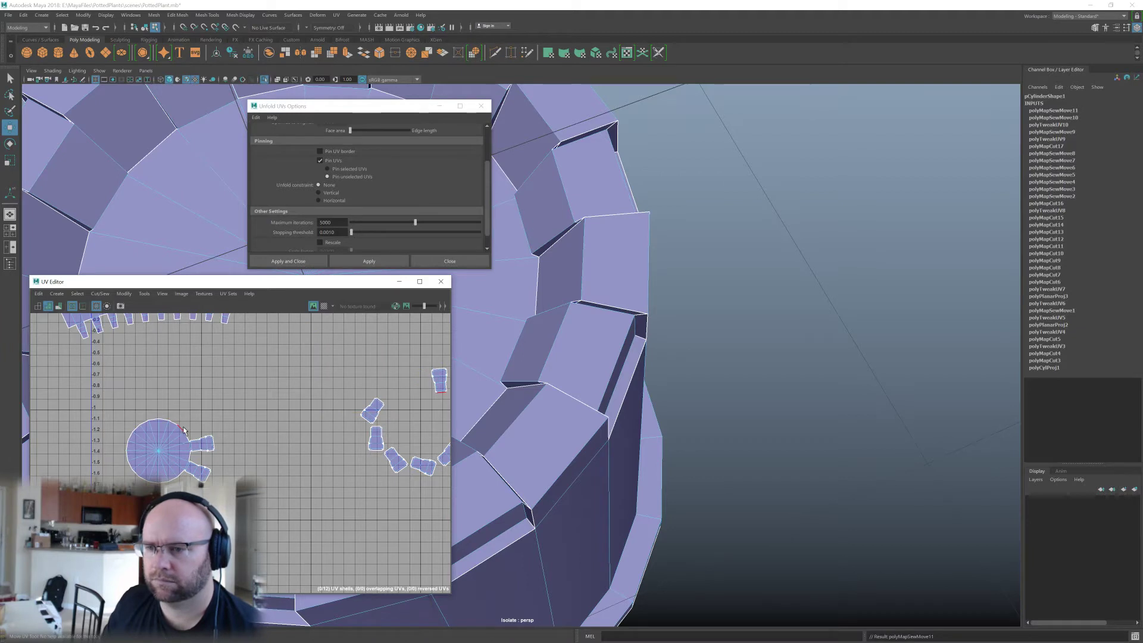
{"action": "right_click_drag", "start_coordinate": [186, 416], "coordinate": [169, 393], "text": "shift"}
{"action": "middle_click_drag", "start_coordinate": [168, 423], "coordinate": [204, 425], "text": "alt"}
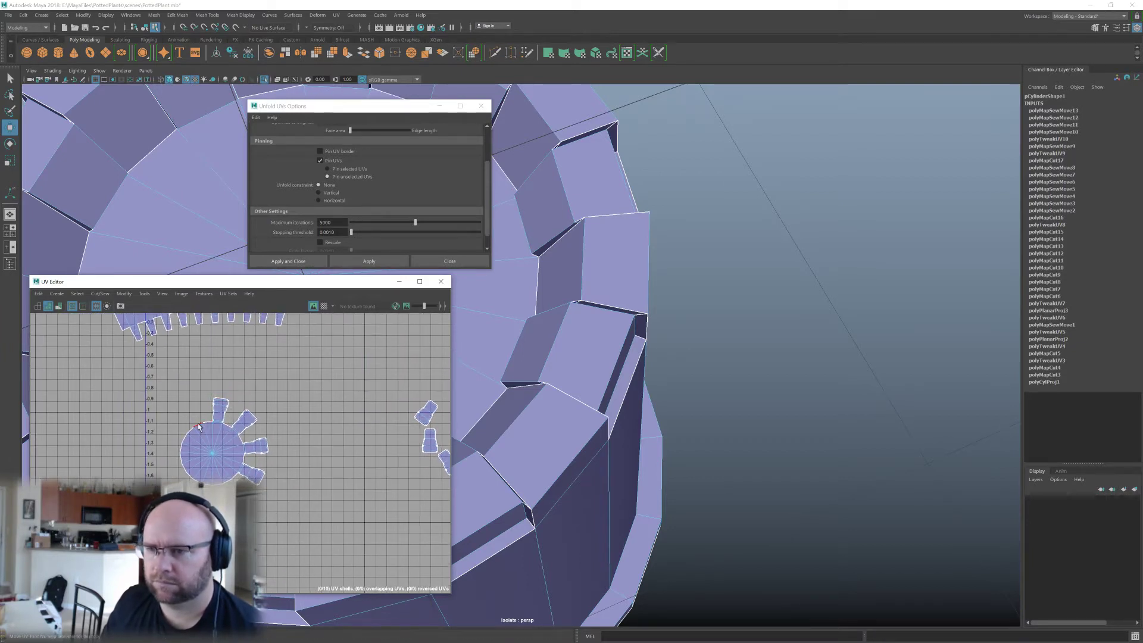
{"action": "right_click_drag", "start_coordinate": [199, 427], "coordinate": [185, 468], "text": "shift"}
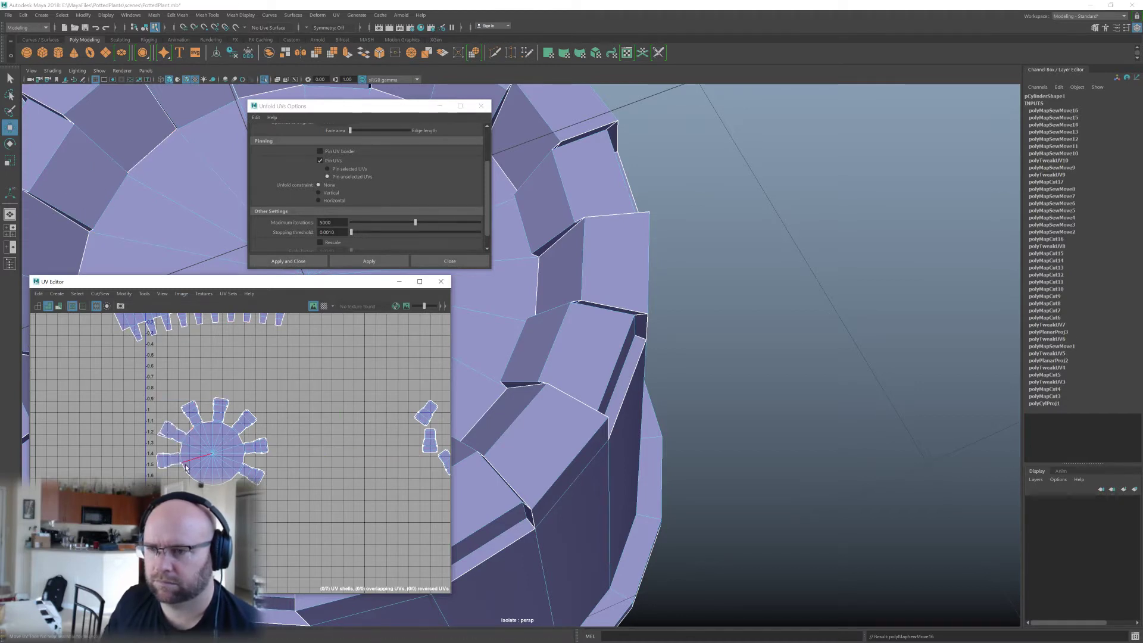
Sew the last three loose strips onto the remaining rim edges of the bottom disc.
{"action": "left_click", "coordinate": [186, 476]}
{"action": "key", "text": "g"}
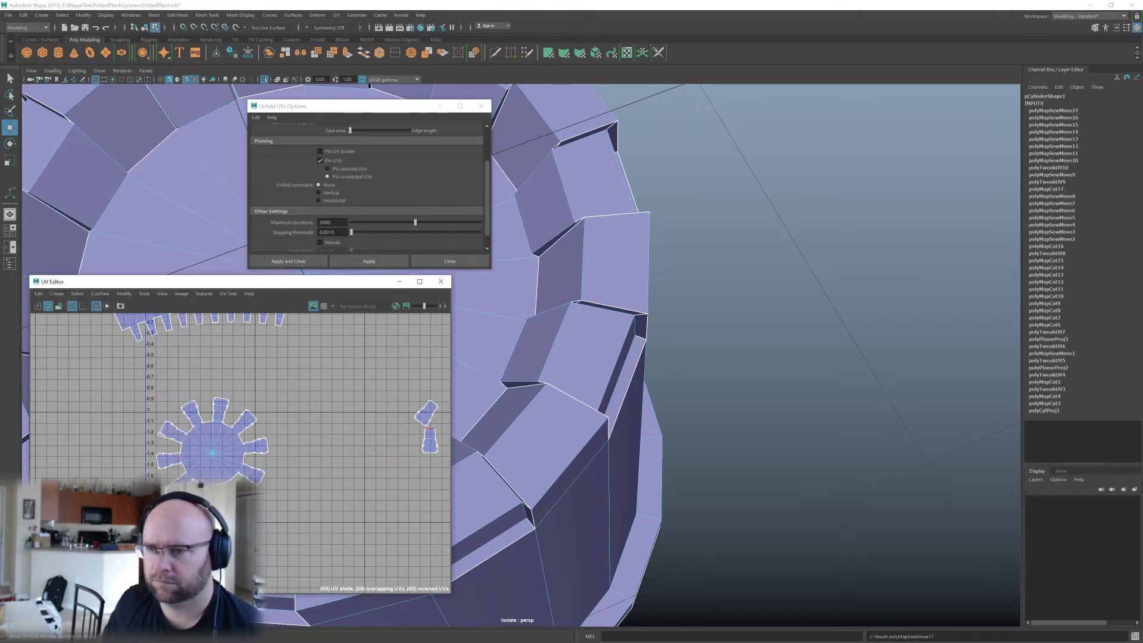
{"action": "left_click", "coordinate": [204, 484]}
{"action": "right_click_drag", "start_coordinate": [221, 473], "coordinate": [231, 484], "text": "shift"}
{"action": "left_click", "coordinate": [226, 482]}
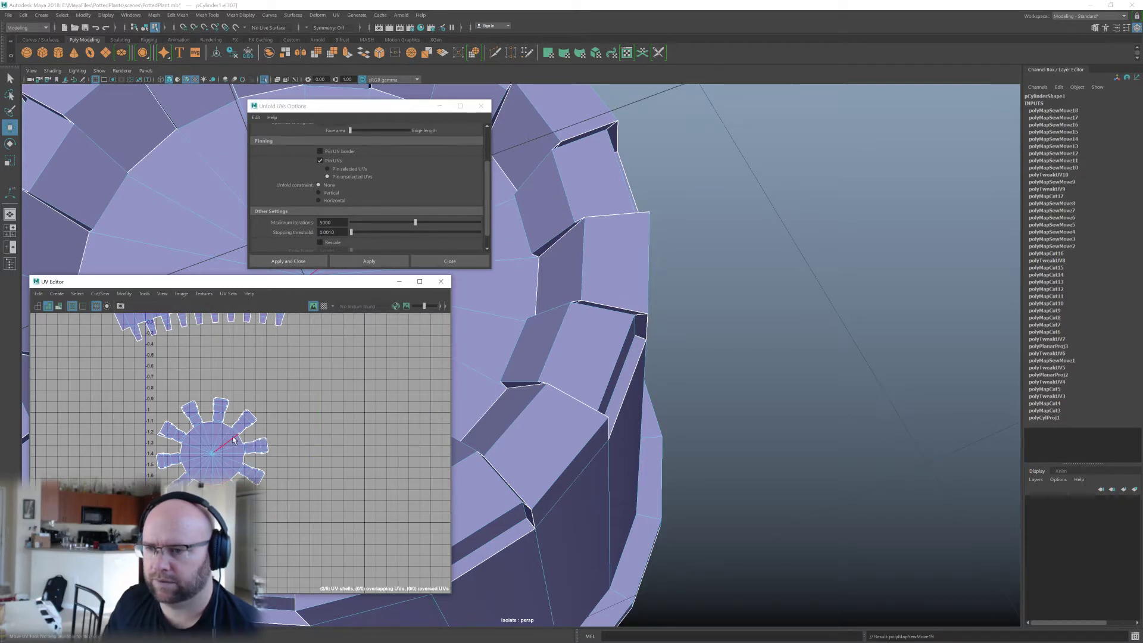
Select all UVs of the bottom disc shell with its attached strips and unfold them.
{"action": "left_click", "coordinate": [307, 476]}
{"action": "scroll", "coordinate": [278, 479], "scroll_direction": "down", "scroll_amount": 3}
{"action": "left_click_drag", "start_coordinate": [168, 512], "coordinate": [292, 418]}
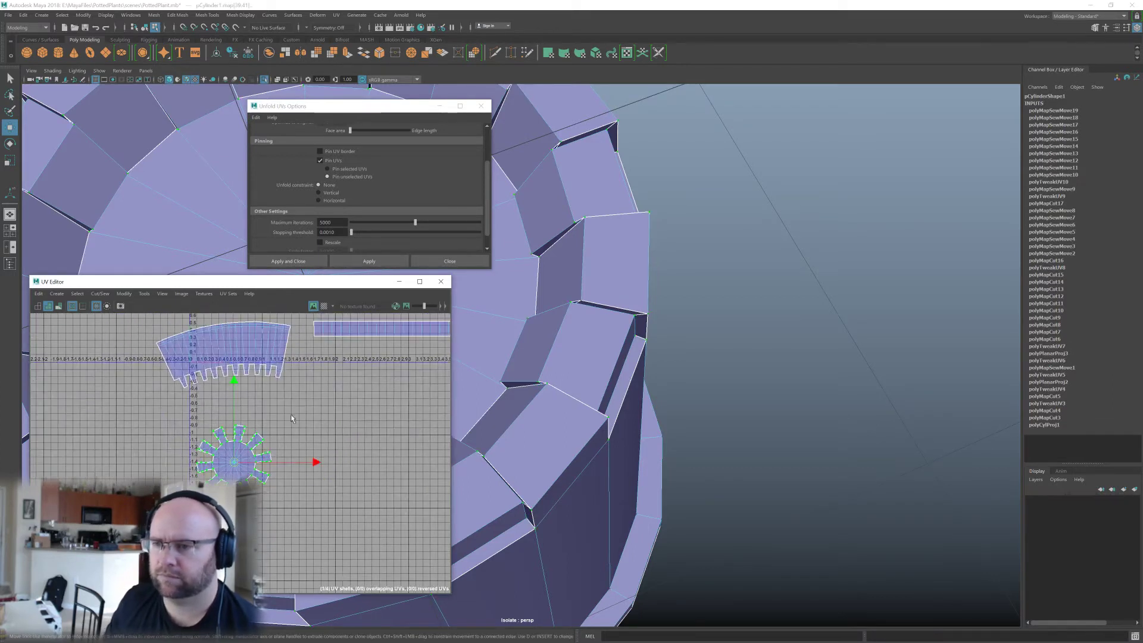
{"action": "left_click", "coordinate": [369, 261]}
{"action": "scroll", "coordinate": [238, 467], "scroll_direction": "up", "scroll_amount": 6}
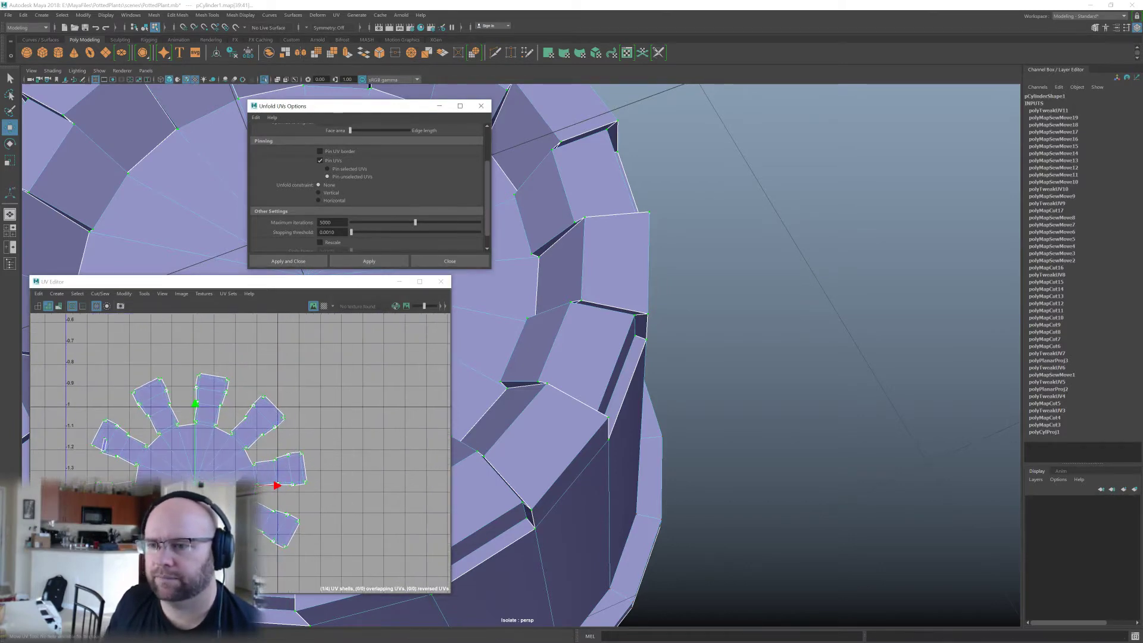
Turn on the checker map and examine the pattern's distortion and scale across the pot and its UV shells.
{"action": "middle_click_drag", "start_coordinate": [570, 374], "coordinate": [762, 468], "text": "alt"}
{"action": "right_click_drag", "start_coordinate": [761, 467], "coordinate": [635, 409], "text": "alt"}
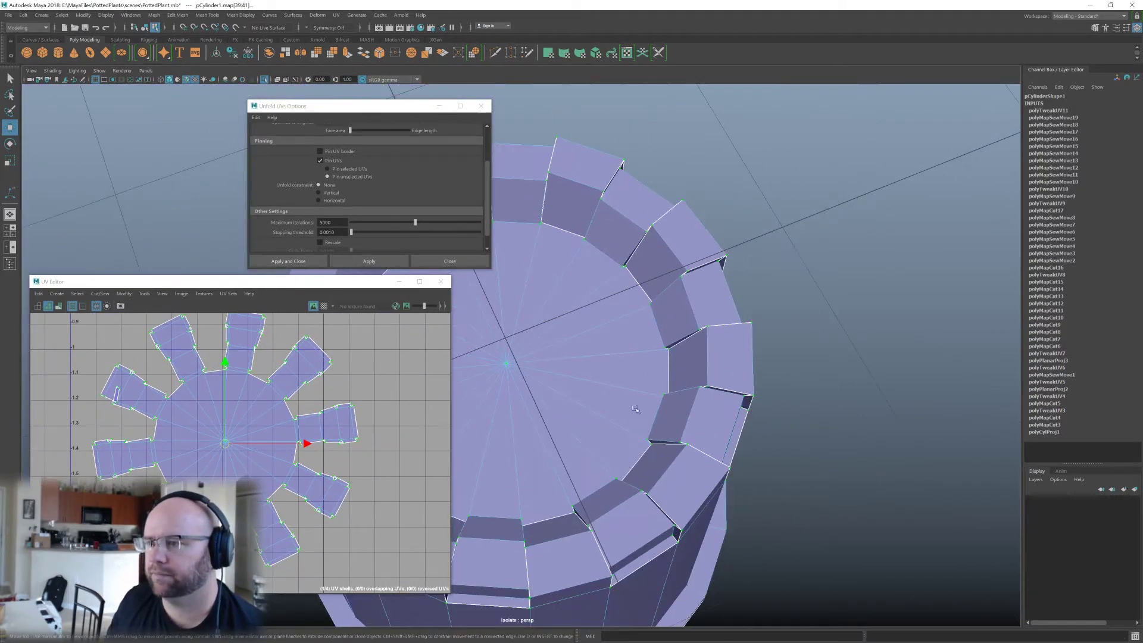
{"action": "left_click", "coordinate": [323, 306]}
{"action": "left_click_drag", "start_coordinate": [595, 357], "coordinate": [673, 400], "text": "alt"}
{"action": "left_click_drag", "start_coordinate": [671, 368], "coordinate": [682, 326], "text": "alt"}
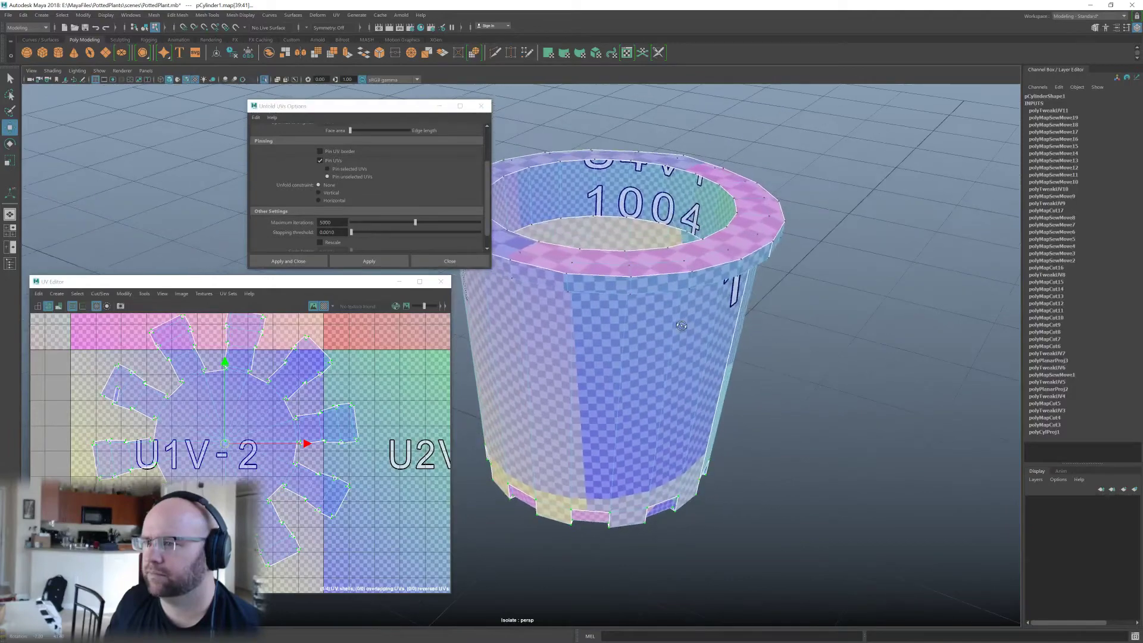
{"action": "scroll", "coordinate": [303, 381], "scroll_direction": "down", "scroll_amount": 6}
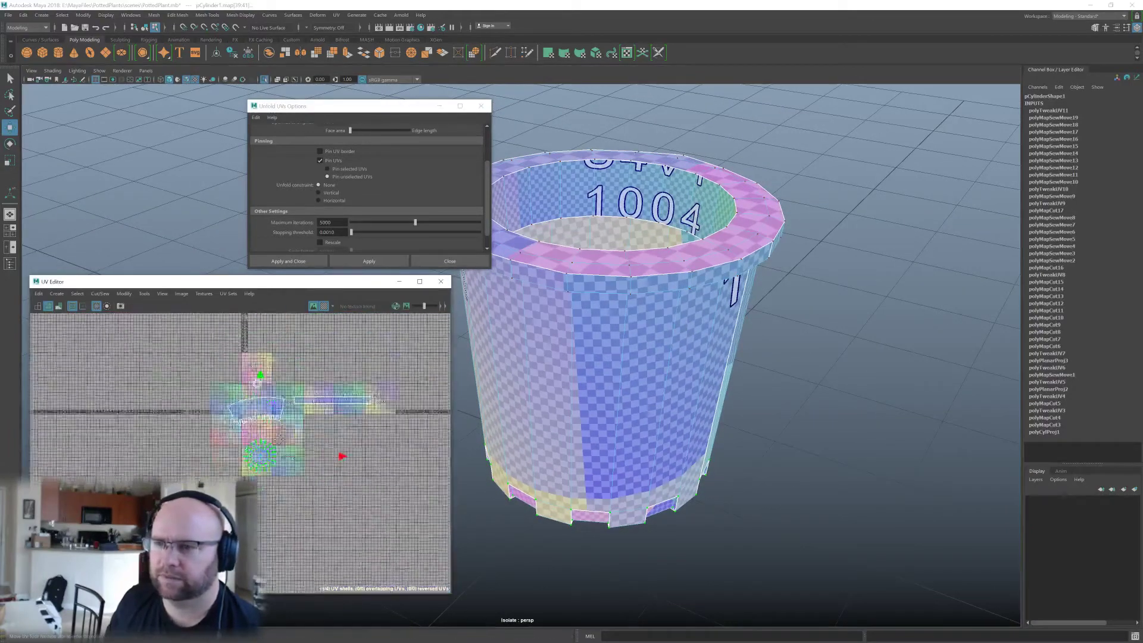
{"action": "scroll", "coordinate": [287, 419], "scroll_direction": "up", "scroll_amount": 2}
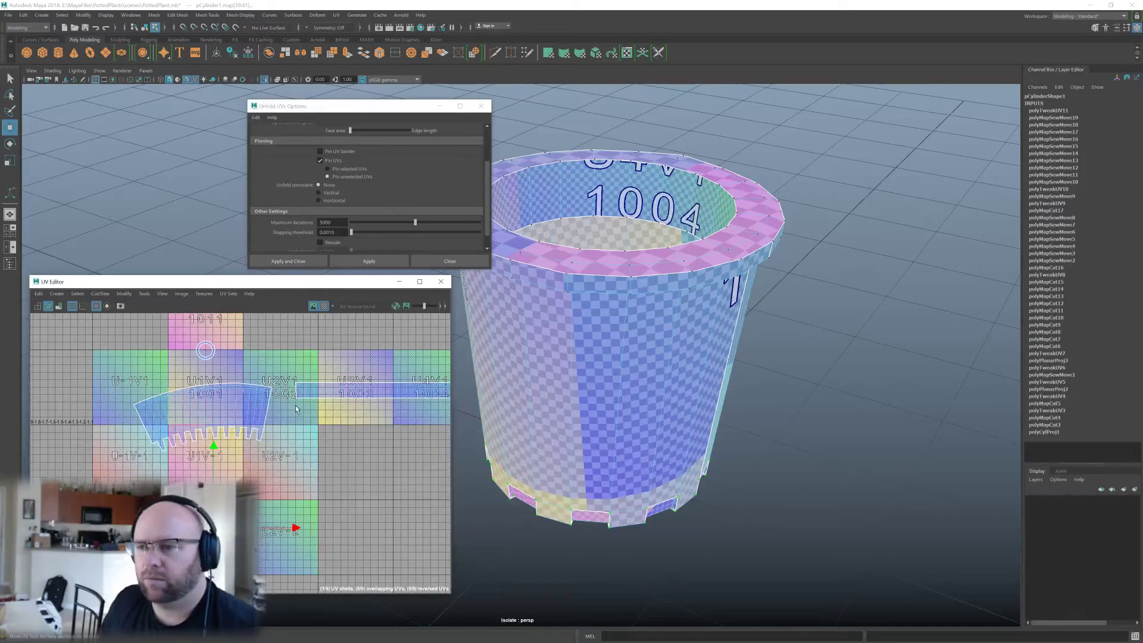
{"action": "scroll", "coordinate": [677, 376], "scroll_direction": "down", "scroll_amount": 3}
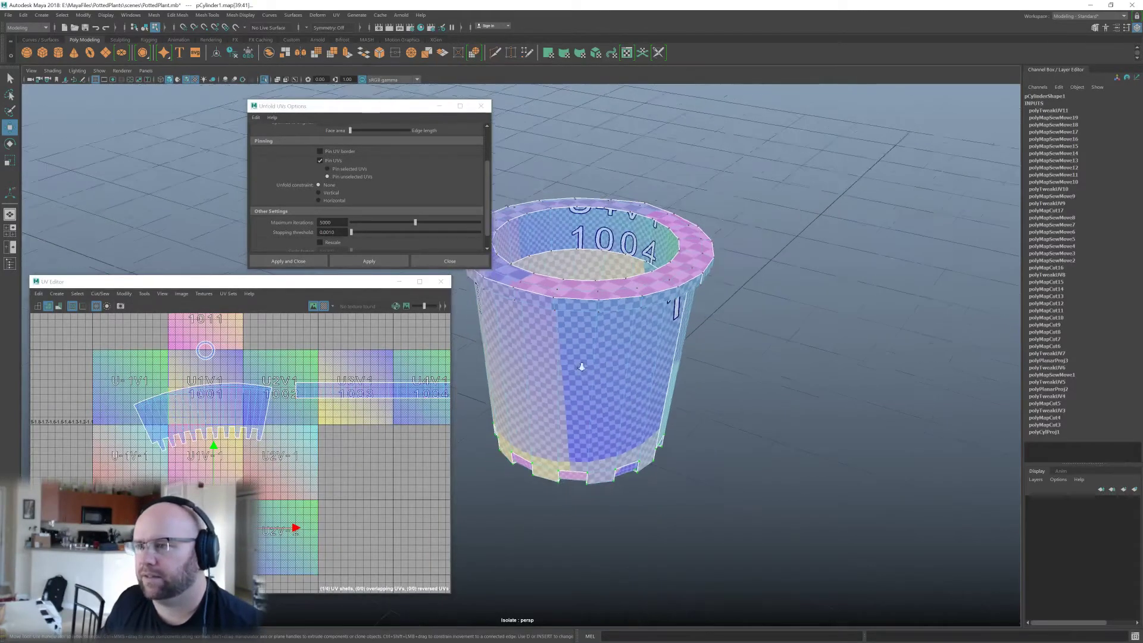
Return to object mode and end the pot's isolation so the whole plant is displayed.
{"action": "key", "text": "F8"}
{"action": "key", "text": "ctrl+1"}
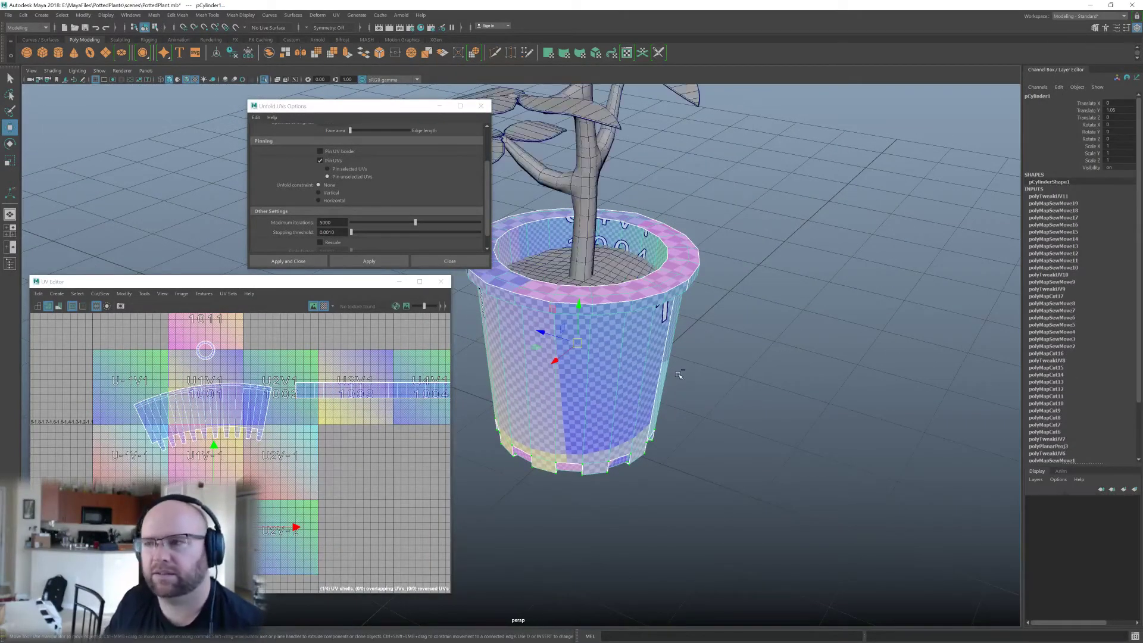
{"action": "middle_click_drag", "start_coordinate": [682, 374], "coordinate": [718, 419], "text": "alt"}
{"action": "scroll", "coordinate": [717, 419], "scroll_direction": "down", "scroll_amount": 1}
{"action": "left_click_drag", "start_coordinate": [718, 418], "coordinate": [712, 457], "text": "alt"}
Apply a planar UV projection along the Y axis to the soil disc and switch to UV selection.
{"action": "left_click", "coordinate": [641, 363]}
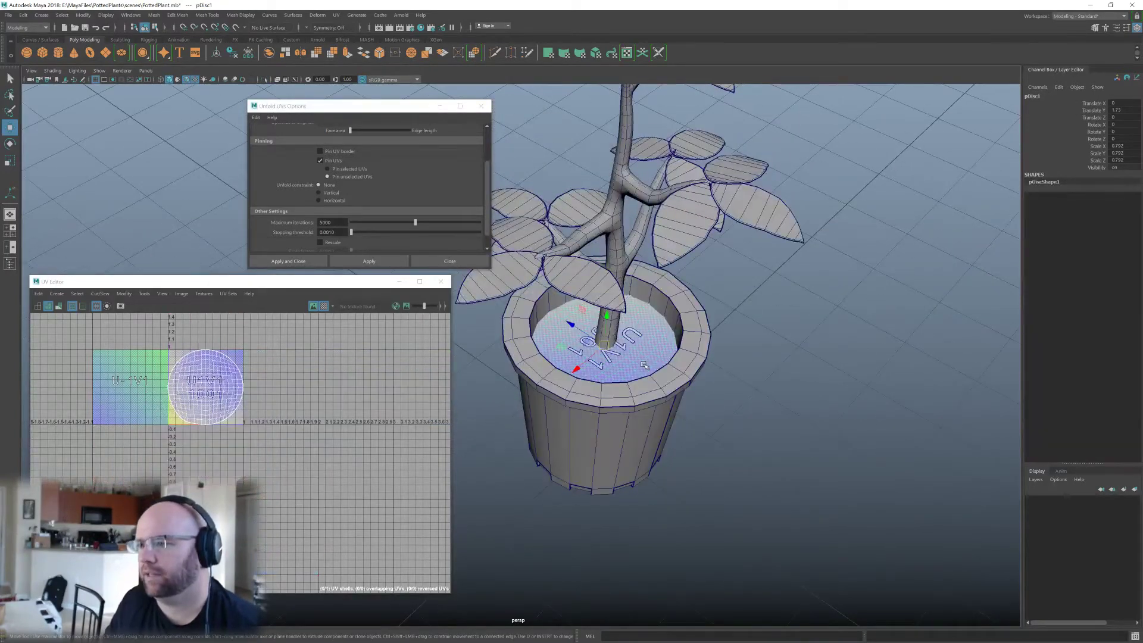
{"action": "scroll", "coordinate": [241, 409], "scroll_direction": "up", "scroll_amount": 2}
{"action": "right_click_drag", "start_coordinate": [586, 335], "coordinate": [649, 451], "text": "shift"}
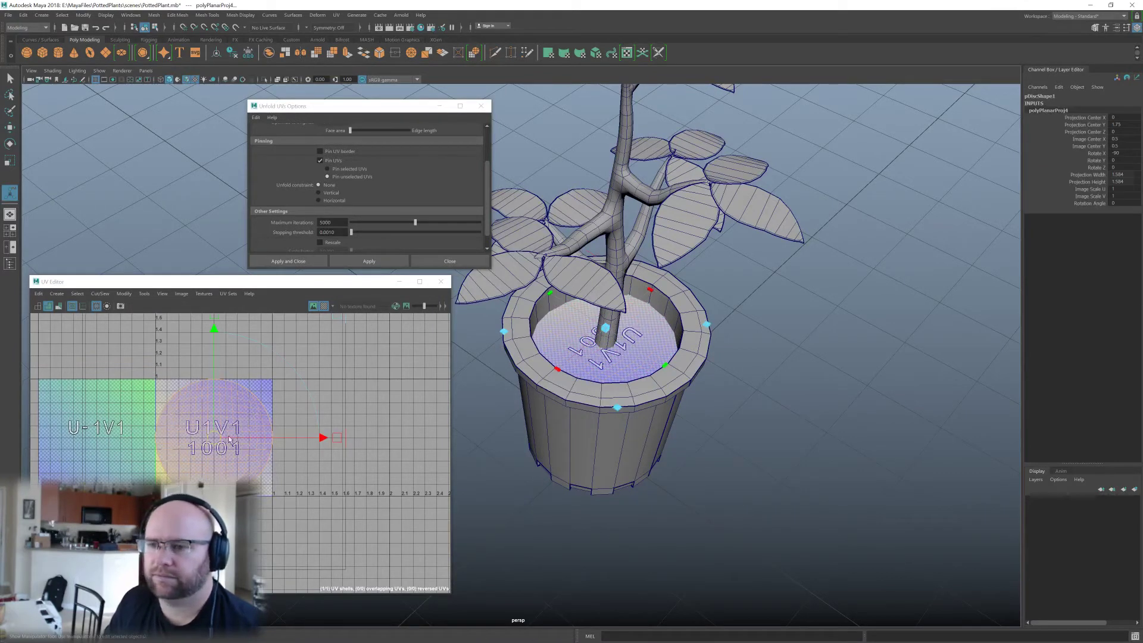
{"action": "right_click_drag", "start_coordinate": [229, 440], "coordinate": [268, 440]}
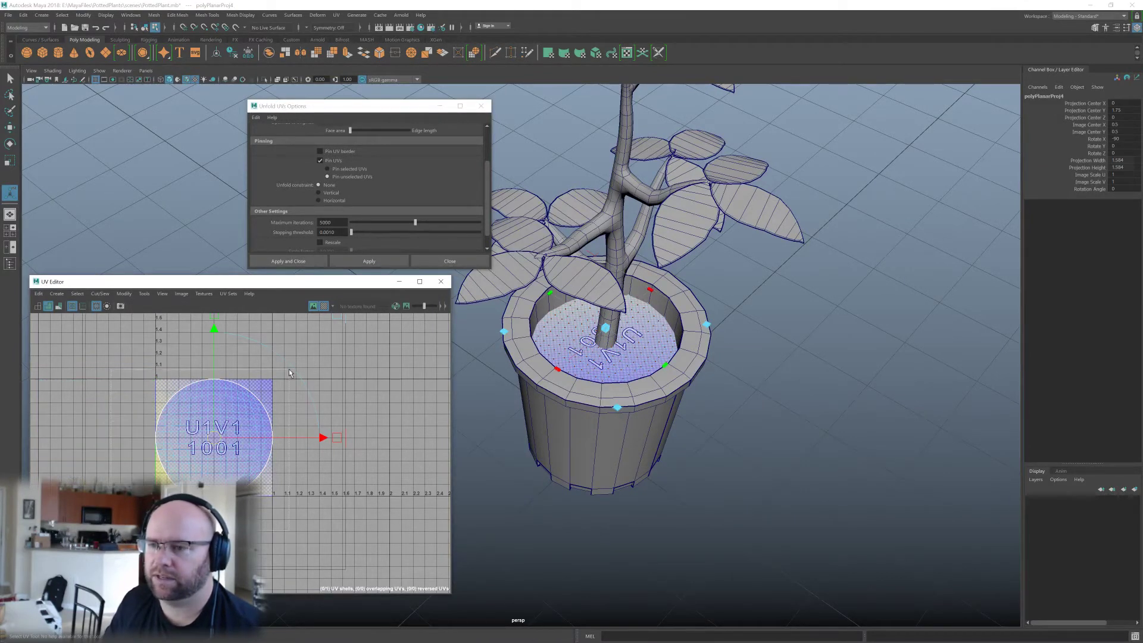
Unfold the soil disc's UVs and inspect how the texture lies on the disc inside the pot.
{"action": "left_click", "coordinate": [360, 260]}
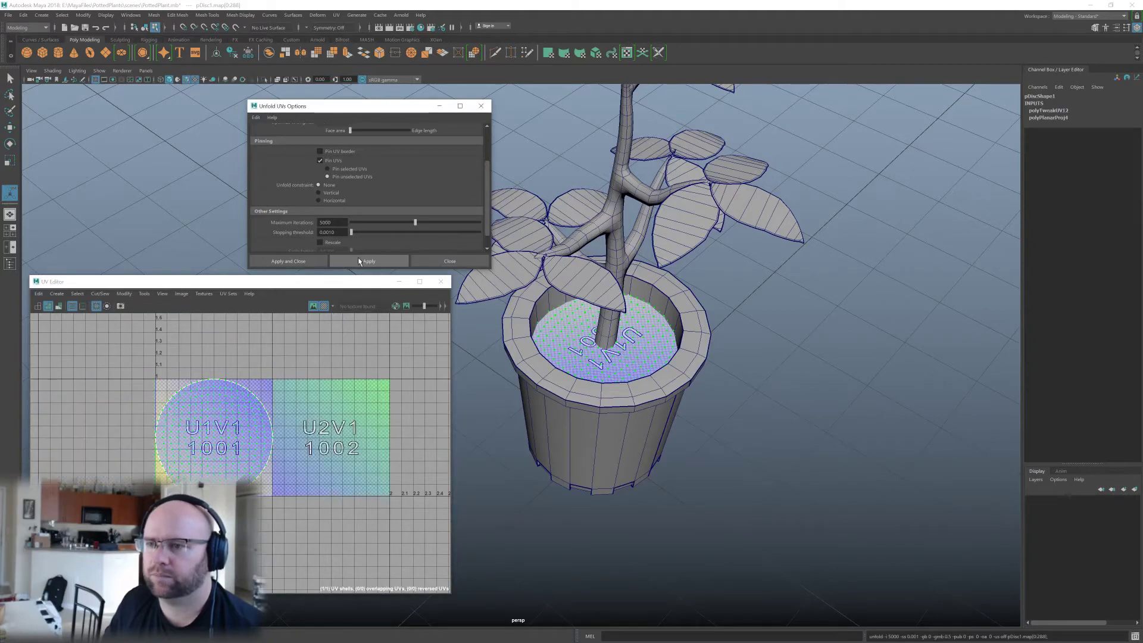
{"action": "right_click_drag", "start_coordinate": [499, 362], "coordinate": [642, 363], "text": "alt"}
{"action": "left_click_drag", "start_coordinate": [642, 363], "coordinate": [620, 367], "text": "alt"}
{"action": "scroll", "coordinate": [620, 367], "scroll_direction": "down", "scroll_amount": 5}
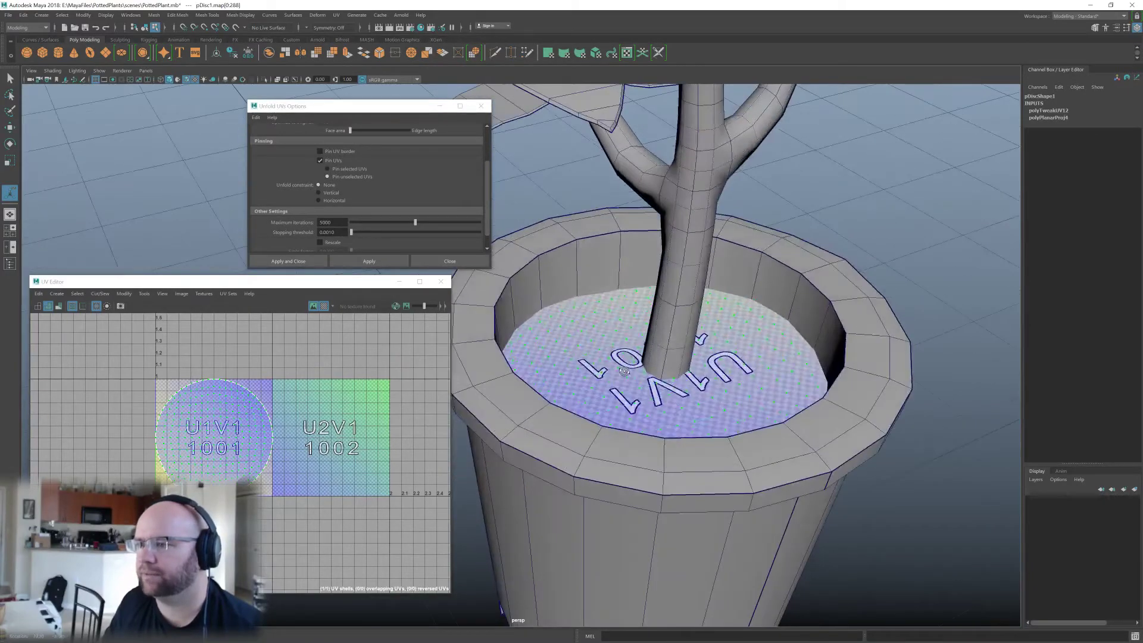
{"action": "left_click_drag", "start_coordinate": [597, 423], "coordinate": [357, 393], "text": "alt"}
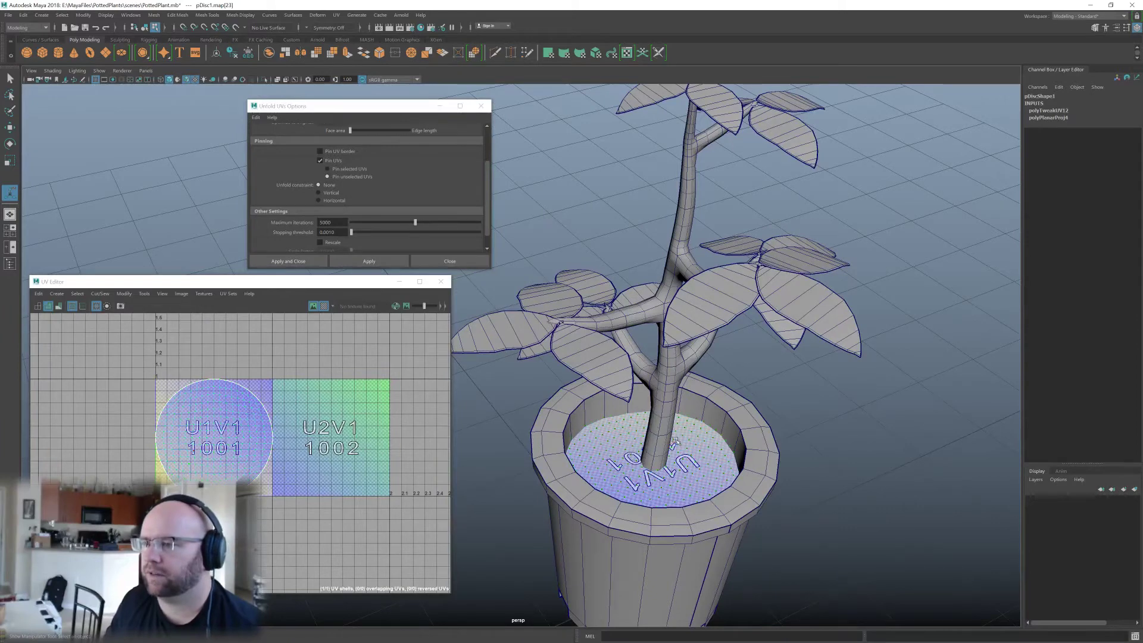
Return to object selection and select all objects of the potted plant together.
{"action": "key", "text": "q"}
{"action": "left_click", "coordinate": [658, 427]}
{"action": "left_click_drag", "start_coordinate": [659, 427], "coordinate": [684, 419], "text": "alt"}
{"action": "right_click_drag", "start_coordinate": [648, 423], "coordinate": [529, 483], "text": "alt"}
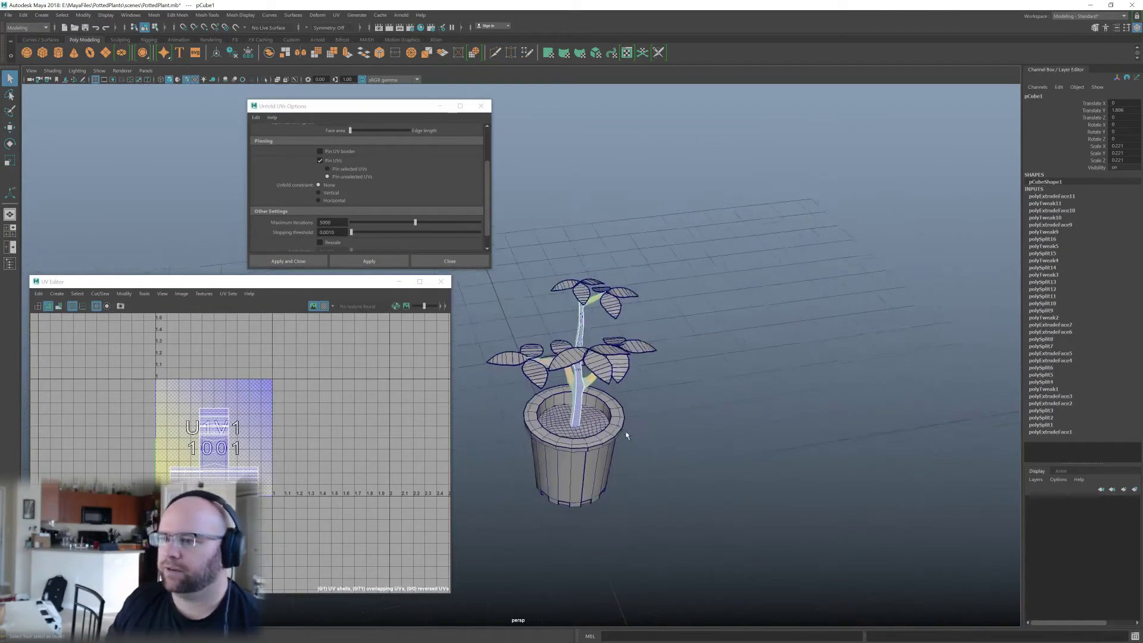
{"action": "middle_click_drag", "start_coordinate": [529, 483], "coordinate": [582, 489], "text": "alt"}
{"action": "left_click", "coordinate": [576, 491]}
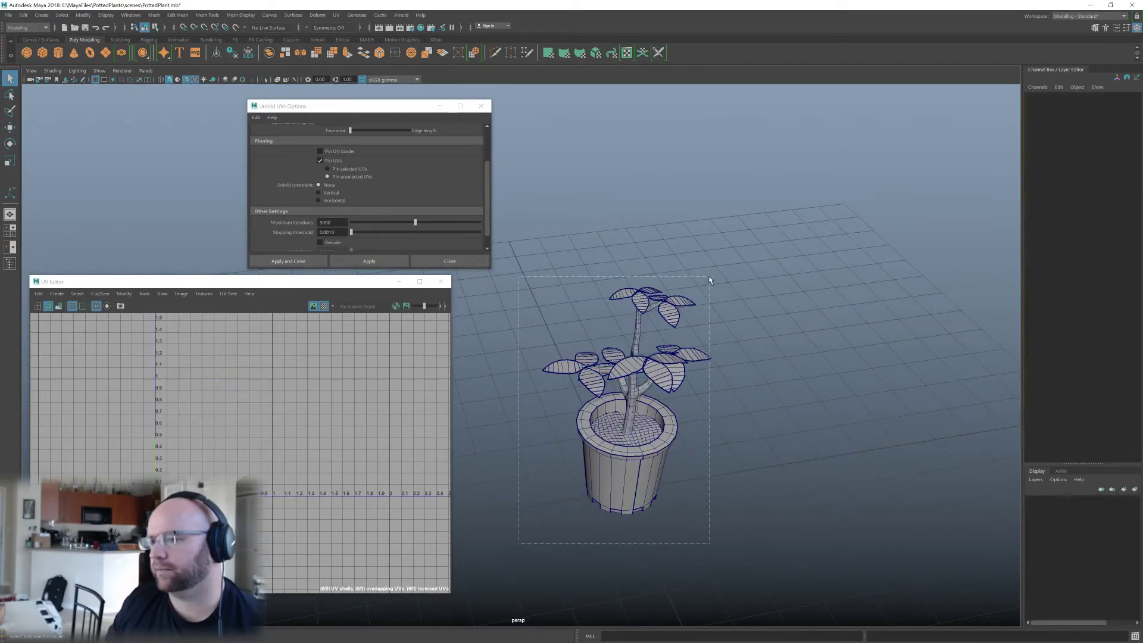
{"action": "left_click_drag", "start_coordinate": [709, 280], "coordinate": [710, 278]}
{"action": "left_click_drag", "start_coordinate": [632, 365], "coordinate": [727, 363], "text": "alt"}
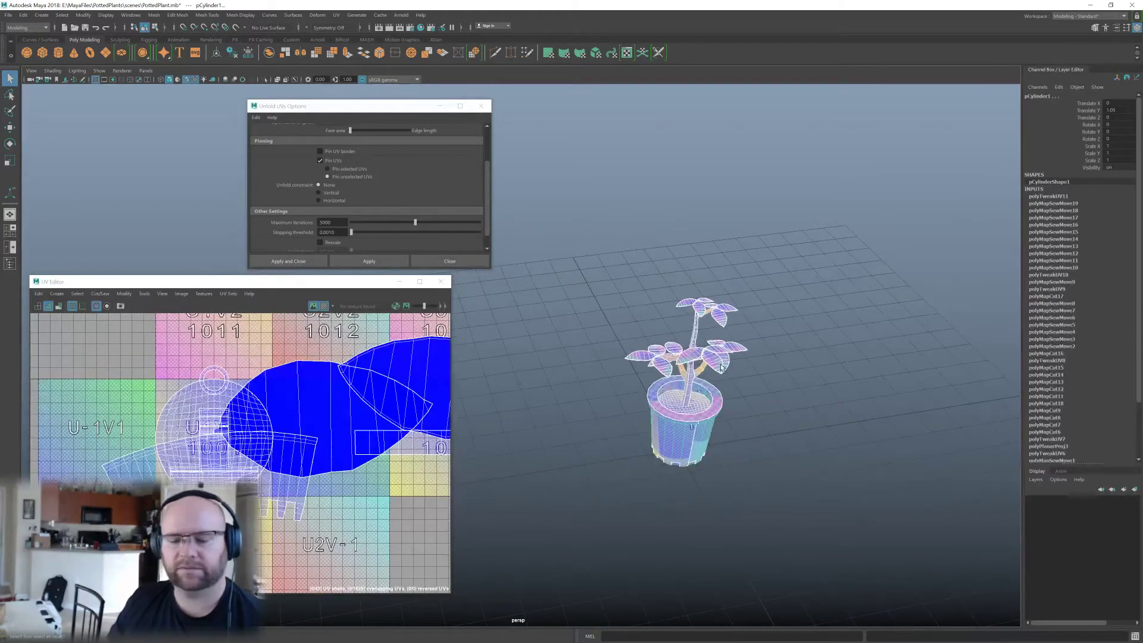
Duplicate the whole potted plant and move the copy about 7.9 units along the X axis, clear of the original.
{"action": "key", "text": "ctrl+d"}
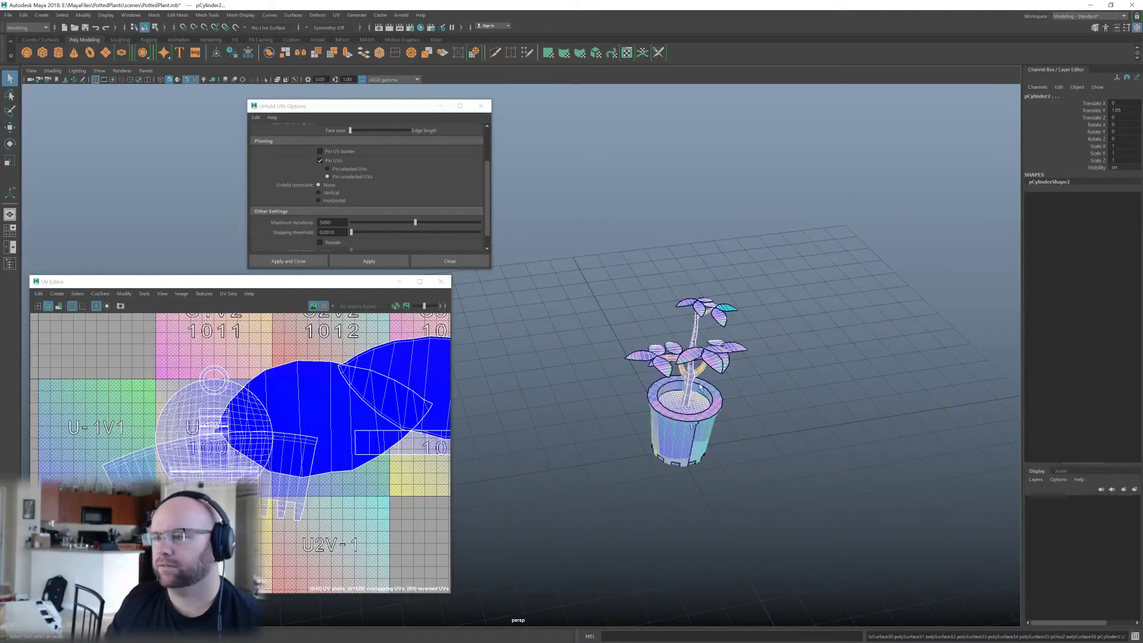
{"action": "left_click_drag", "start_coordinate": [685, 385], "coordinate": [739, 388], "text": "alt"}
{"action": "key", "text": "w"}
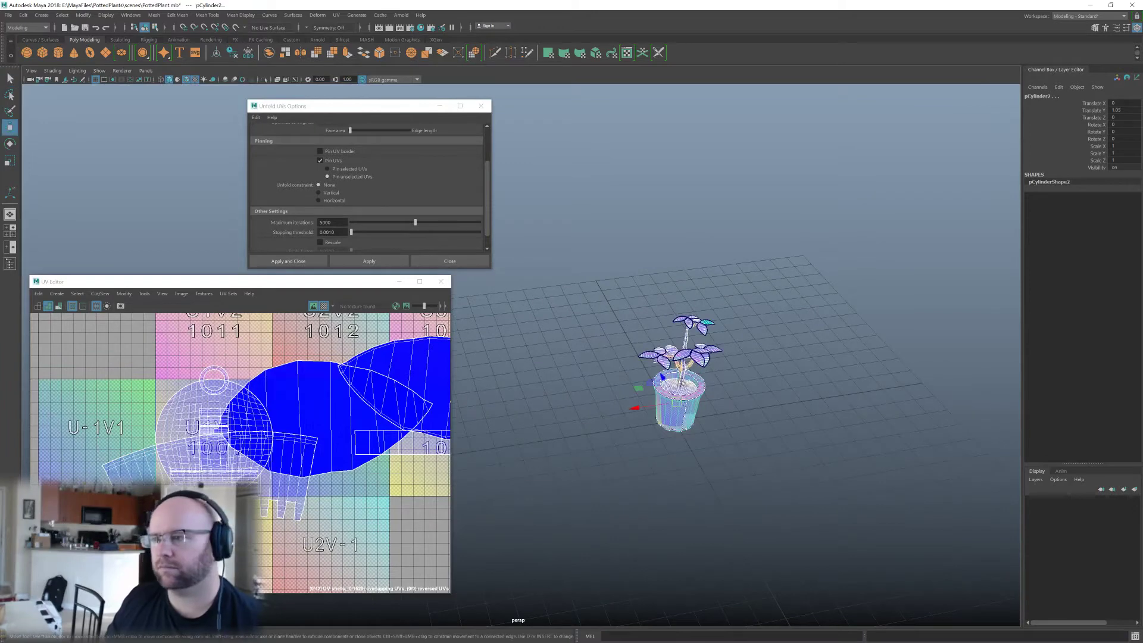
{"action": "left_click_drag", "start_coordinate": [648, 407], "coordinate": [464, 423]}
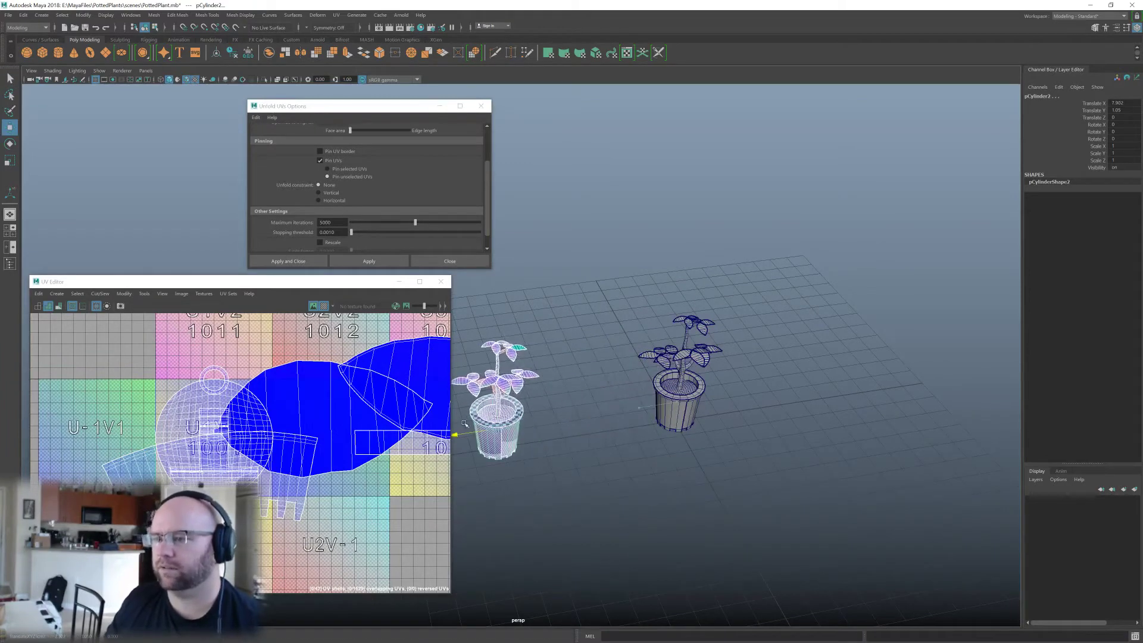
Select the original plant's trunk with its branches and turn off its smooth mesh preview.
{"action": "right_click_drag", "start_coordinate": [612, 397], "coordinate": [686, 385], "text": "alt"}
{"action": "middle_click_drag", "start_coordinate": [686, 385], "coordinate": [502, 386], "text": "alt"}
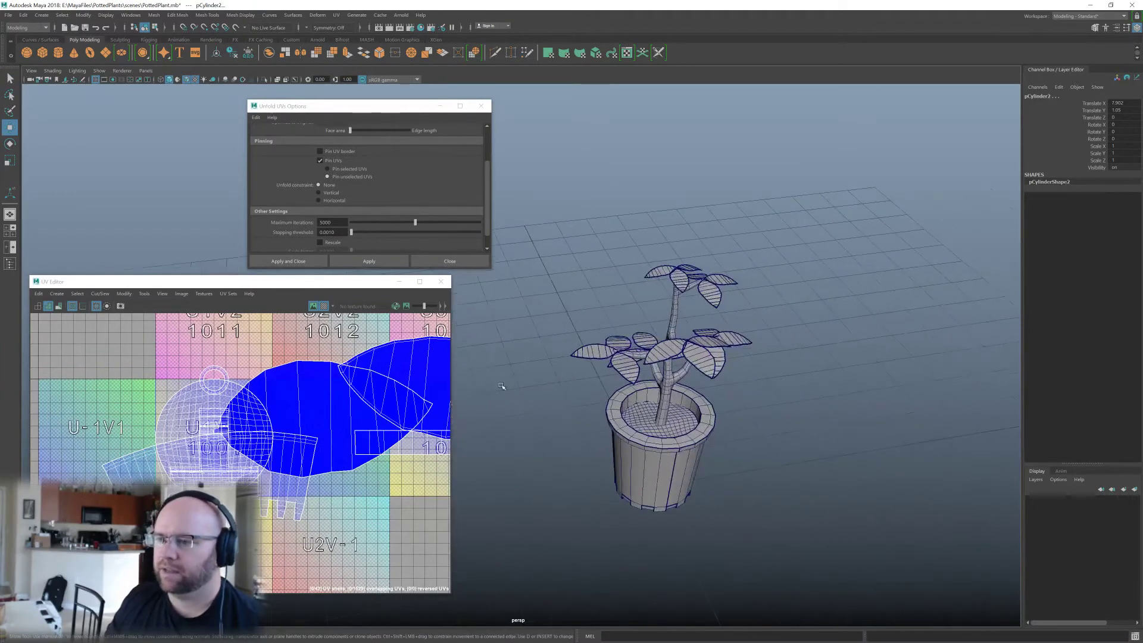
{"action": "left_click", "coordinate": [665, 386]}
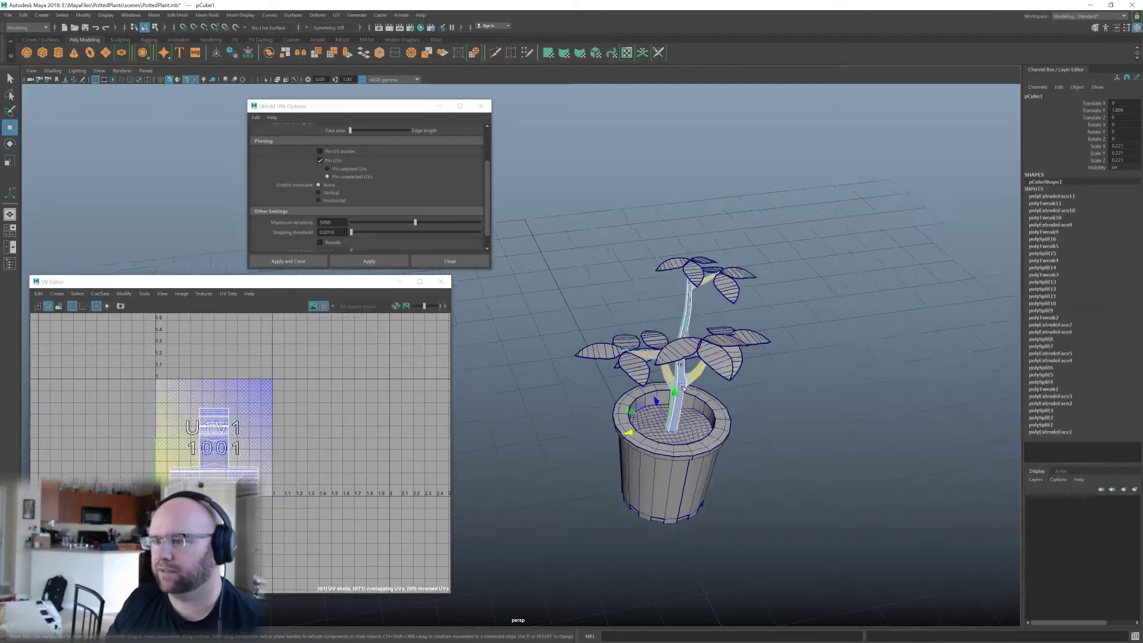
{"action": "scroll", "coordinate": [631, 381], "scroll_direction": "up", "scroll_amount": 6}
{"action": "left_click_drag", "start_coordinate": [598, 373], "coordinate": [669, 376], "text": "alt"}
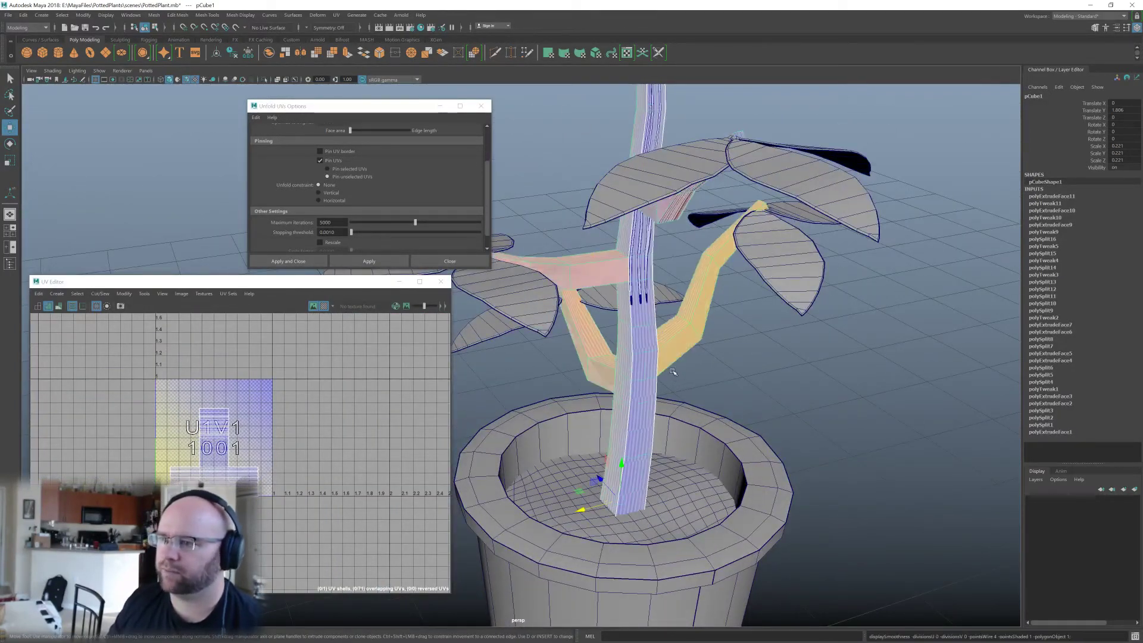
{"action": "key", "text": "1"}
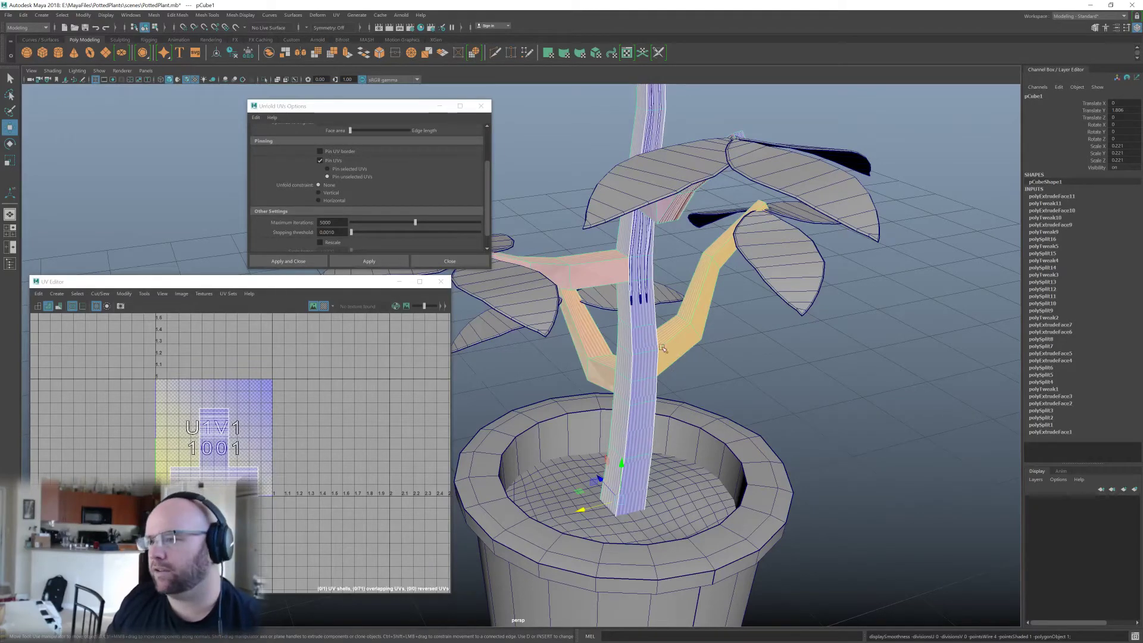
Isolate the trunk in the viewport, turn off the checker map and clear the selection.
{"action": "left_click_drag", "start_coordinate": [662, 348], "coordinate": [666, 434], "text": "alt"}
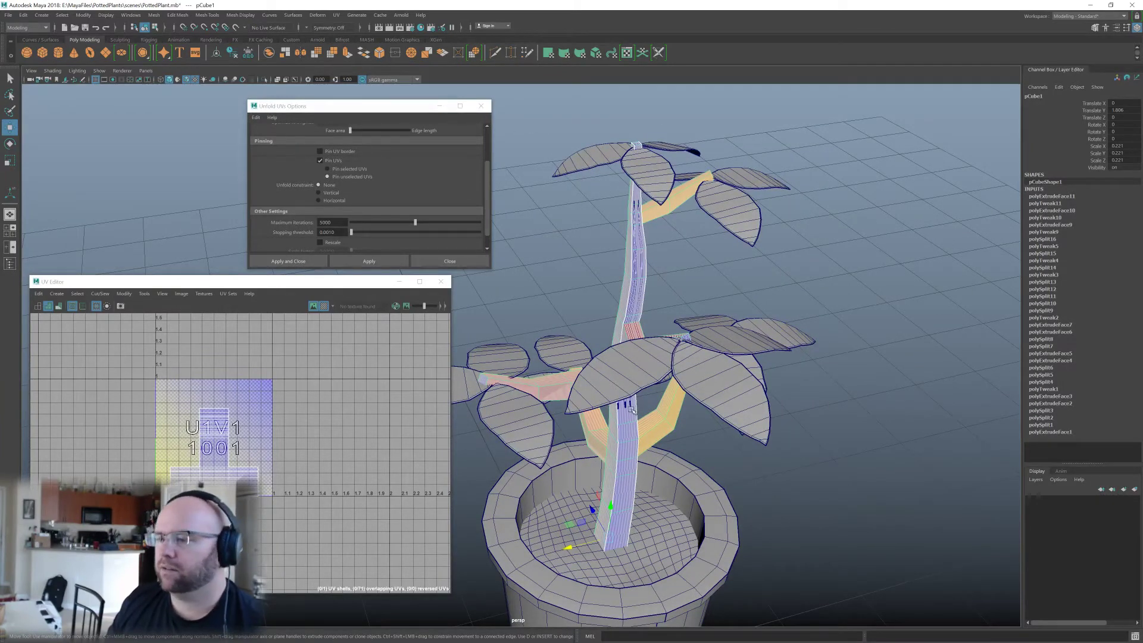
{"action": "left_click_drag", "start_coordinate": [632, 411], "coordinate": [702, 402], "text": "alt"}
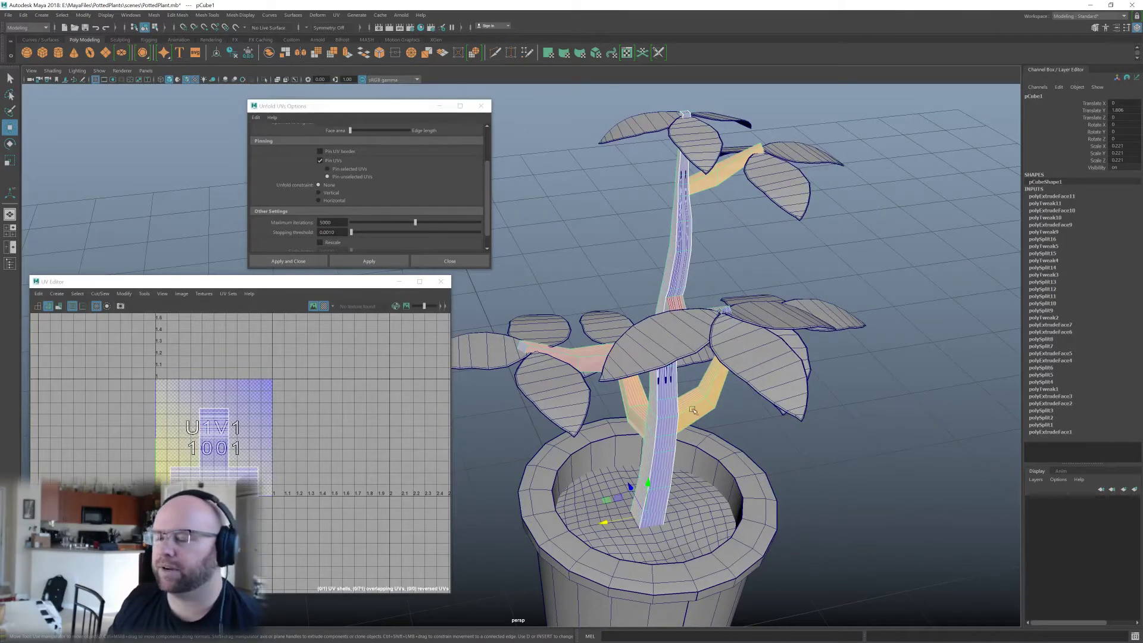
{"action": "left_click_drag", "start_coordinate": [677, 403], "coordinate": [702, 415], "text": "alt"}
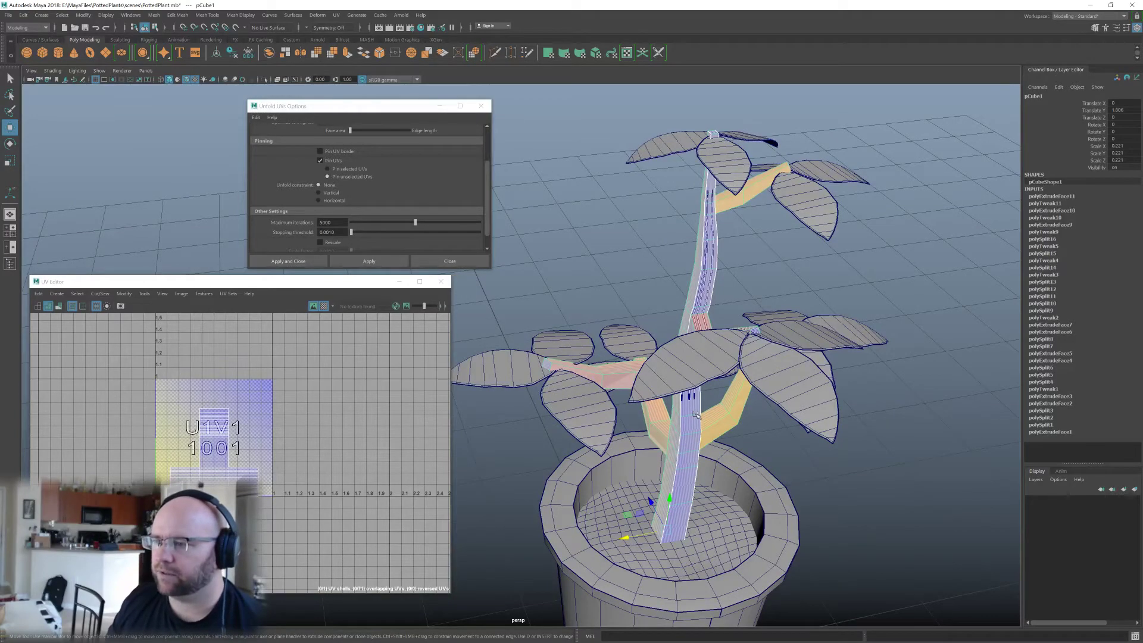
{"action": "left_click_drag", "start_coordinate": [696, 415], "coordinate": [671, 422], "text": "alt"}
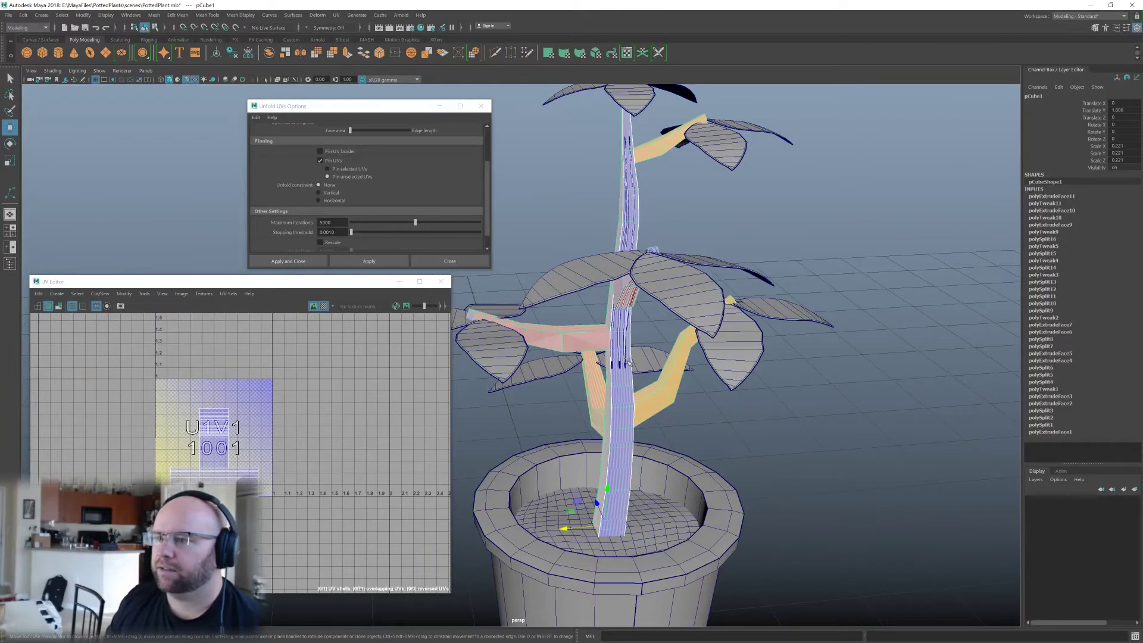
{"action": "key", "text": "ctrl+1"}
{"action": "mouse_move", "coordinate": [655, 369]}
{"action": "middle_mouse_down", "text": "alt"}
{"action": "mouse_move", "coordinate": [685, 415]}
{"action": "mouse_move", "coordinate": [650, 364]}
{"action": "middle_mouse_up", "text": "alt"}
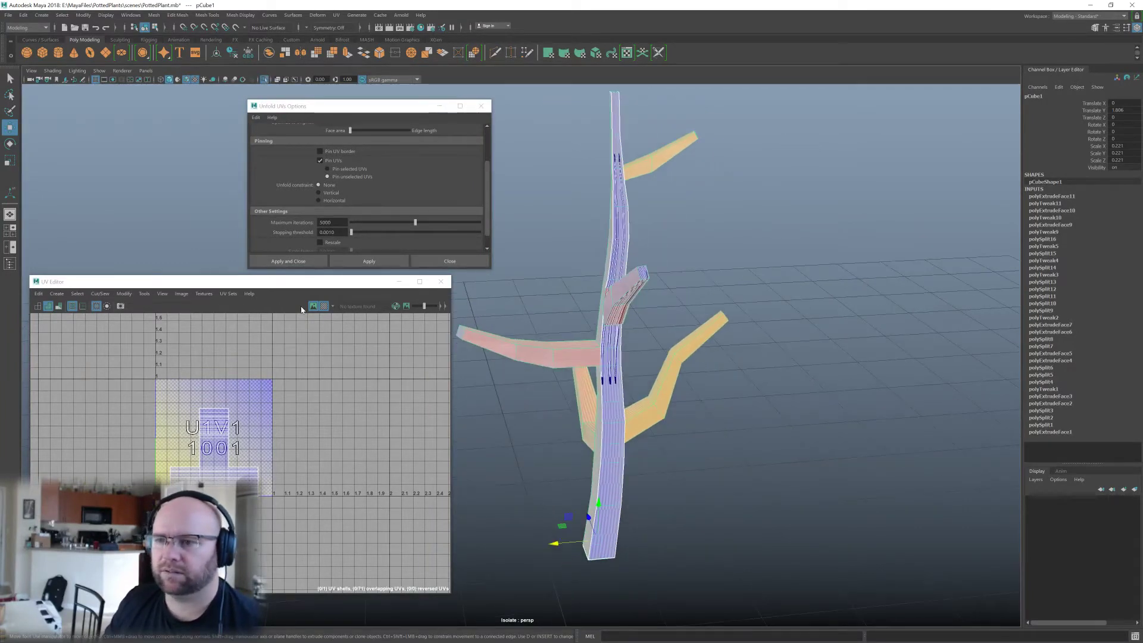
{"action": "left_click", "coordinate": [323, 306]}
{"action": "left_click", "coordinate": [644, 372]}
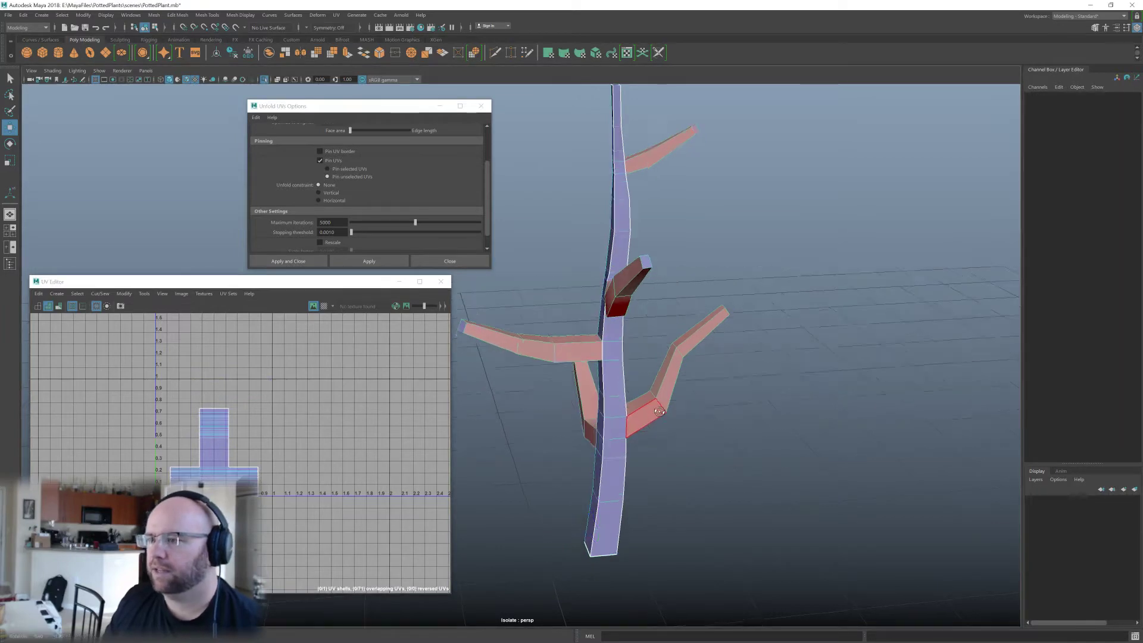
Select the faces of all side branches on the trunk and switch the UV display to wireframe.
{"action": "mouse_move", "coordinate": [644, 374]}
{"action": "left_mouse_down", "text": "alt"}
{"action": "mouse_move", "coordinate": [659, 408]}
{"action": "mouse_move", "coordinate": [642, 409]}
{"action": "mouse_move", "coordinate": [660, 412]}
{"action": "mouse_move", "coordinate": [641, 362]}
{"action": "left_mouse_up", "text": "alt"}
{"action": "mouse_move", "coordinate": [626, 322]}
{"action": "left_mouse_down"}
{"action": "mouse_move", "coordinate": [694, 399]}
{"action": "mouse_move", "coordinate": [687, 411]}
{"action": "mouse_move", "coordinate": [705, 380]}
{"action": "mouse_move", "coordinate": [667, 351]}
{"action": "mouse_move", "coordinate": [671, 360]}
{"action": "mouse_move", "coordinate": [637, 374]}
{"action": "mouse_move", "coordinate": [812, 391]}
{"action": "mouse_move", "coordinate": [593, 374]}
{"action": "mouse_move", "coordinate": [617, 354]}
{"action": "mouse_move", "coordinate": [691, 376]}
{"action": "left_mouse_up"}
{"action": "left_click", "coordinate": [38, 306]}
{"action": "left_click_drag", "start_coordinate": [713, 431], "coordinate": [714, 432], "text": "shift"}
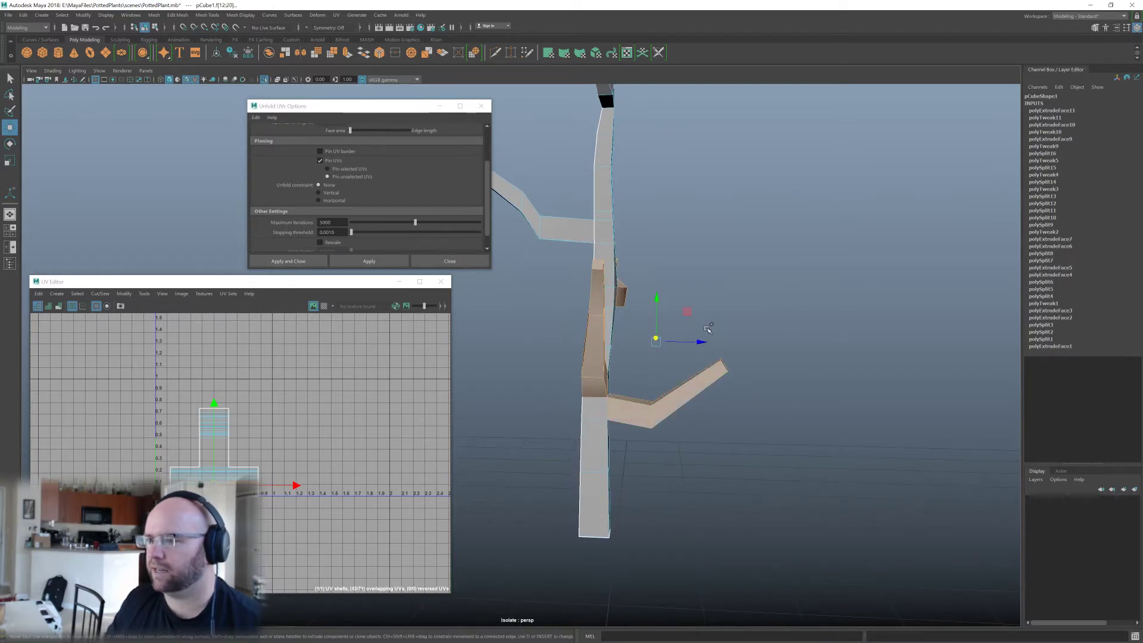
{"action": "left_click_drag", "start_coordinate": [659, 250], "coordinate": [646, 296], "text": "alt"}
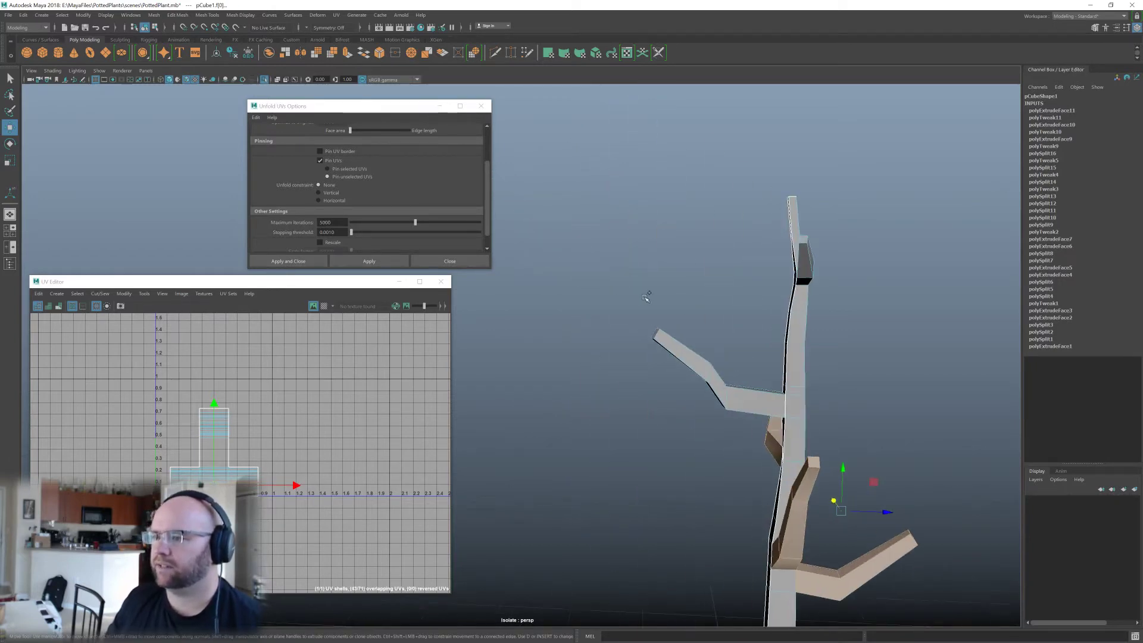
{"action": "left_click_drag", "start_coordinate": [751, 394], "coordinate": [707, 314], "text": "shift"}
{"action": "left_click_drag", "start_coordinate": [621, 372], "coordinate": [723, 286], "text": "alt"}
Apply a planar UV projection along the Y axis to the branch faces and move the projection clear of the trunk's UVs.
{"action": "right_click", "coordinate": [299, 411], "text": "shift"}
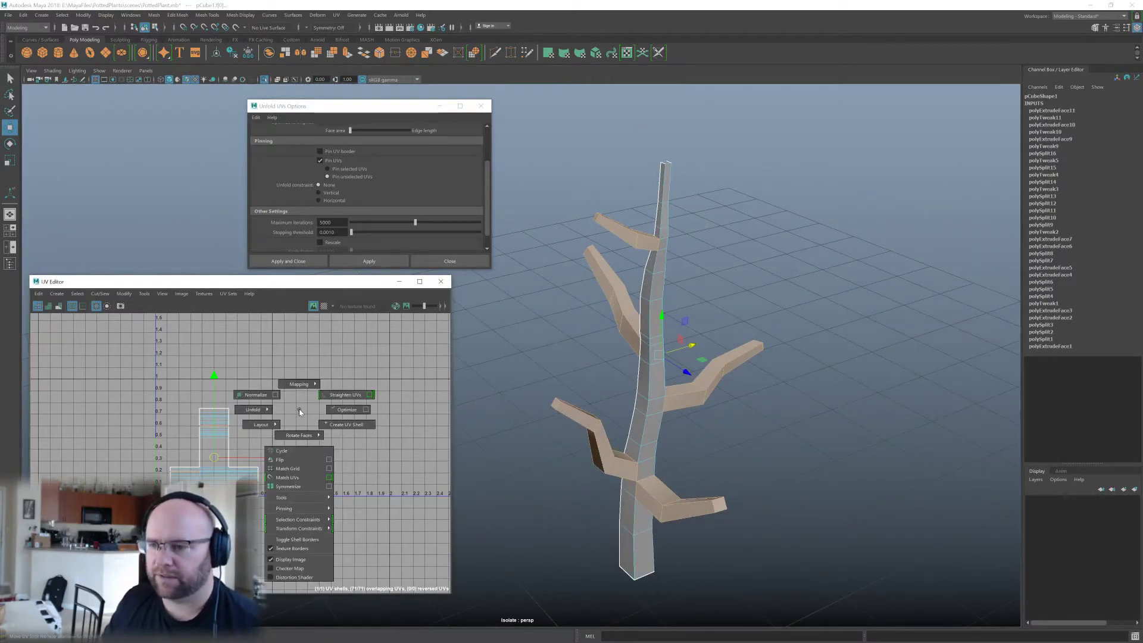
{"action": "right_click_drag", "start_coordinate": [642, 369], "coordinate": [697, 570], "text": "shift"}
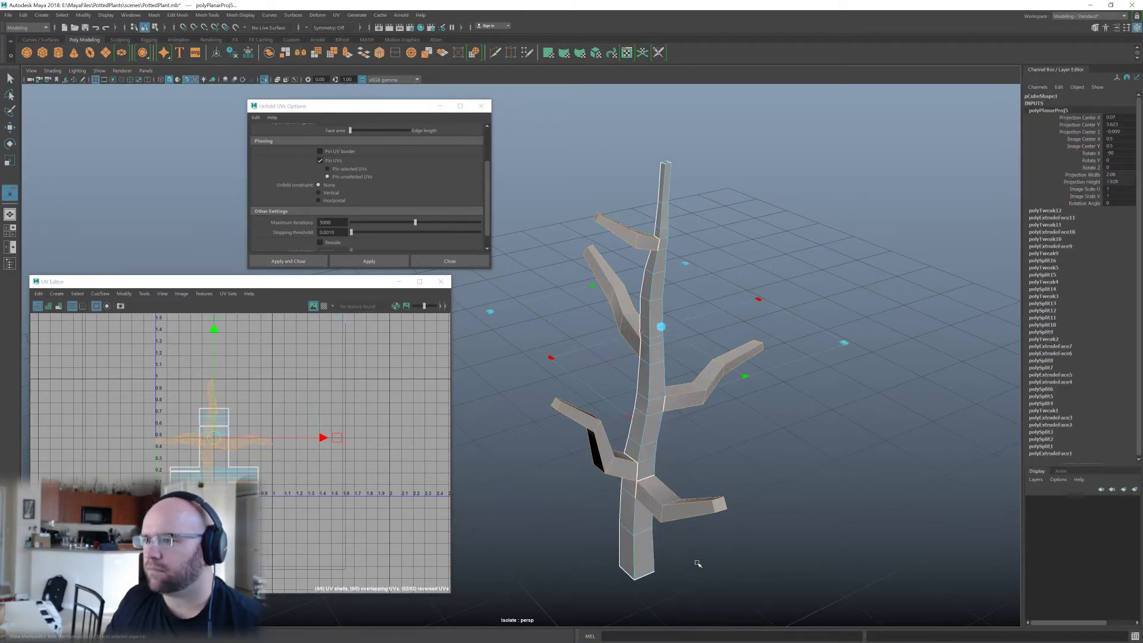
{"action": "left_click_drag", "start_coordinate": [657, 389], "coordinate": [634, 400], "text": "alt"}
{"action": "scroll", "coordinate": [304, 420], "scroll_direction": "down", "scroll_amount": 1}
{"action": "scroll", "coordinate": [304, 420], "scroll_direction": "down", "scroll_amount": 1}
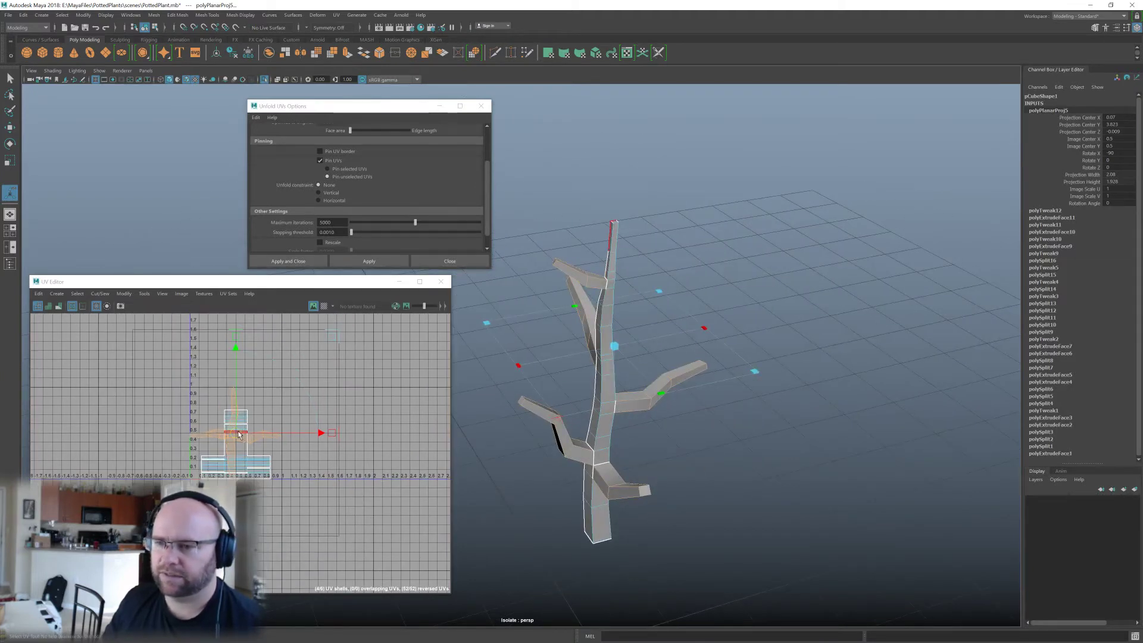
{"action": "left_click_drag", "start_coordinate": [239, 435], "coordinate": [399, 427]}
{"action": "middle_click_drag", "start_coordinate": [399, 427], "coordinate": [368, 418], "text": "alt"}
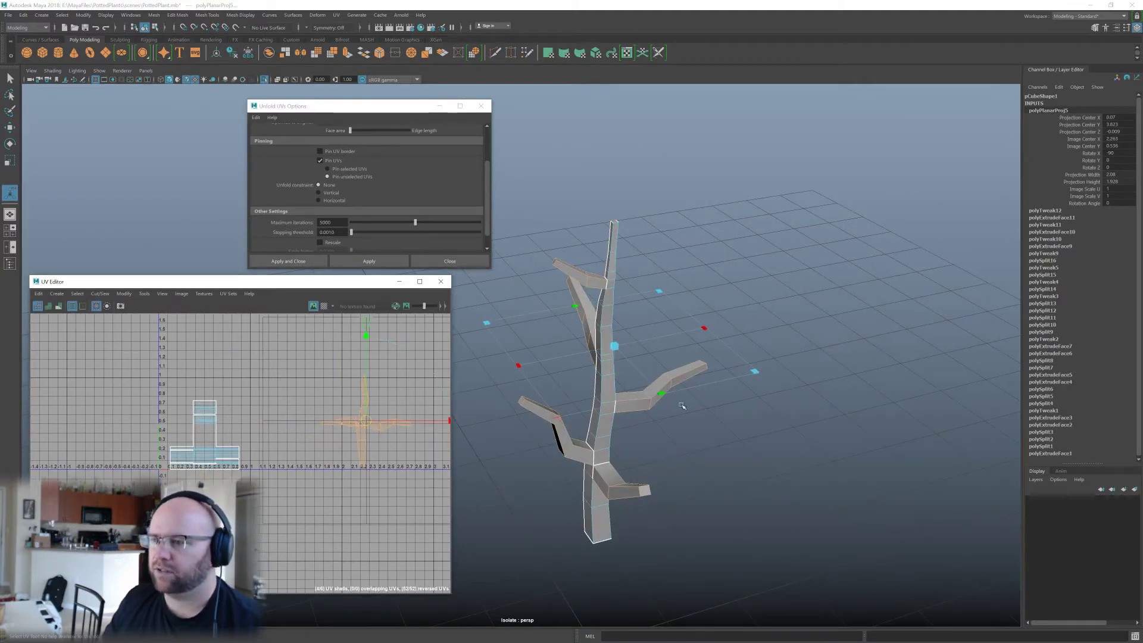
Select the UV shell shared by the two lowest branches and move it down, away from the other branch shells.
{"action": "left_click_drag", "start_coordinate": [714, 435], "coordinate": [651, 395], "text": "alt"}
{"action": "left_click_drag", "start_coordinate": [601, 426], "coordinate": [746, 489], "text": "alt"}
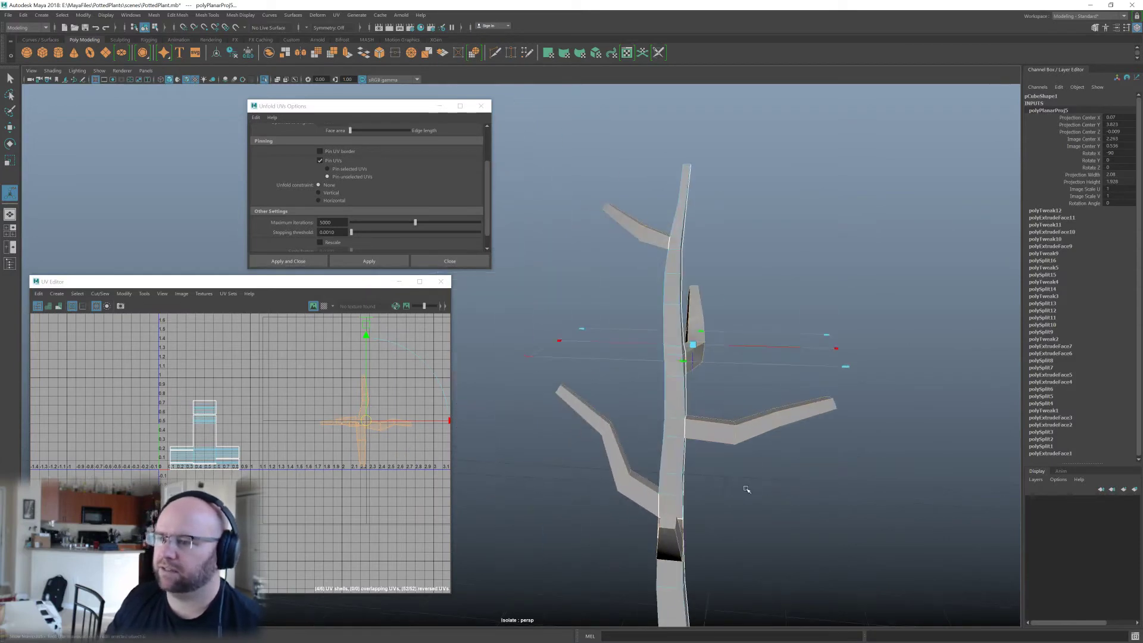
{"action": "middle_click_drag", "start_coordinate": [724, 461], "coordinate": [727, 412], "text": "alt"}
{"action": "left_click_drag", "start_coordinate": [745, 449], "coordinate": [770, 459], "text": "alt"}
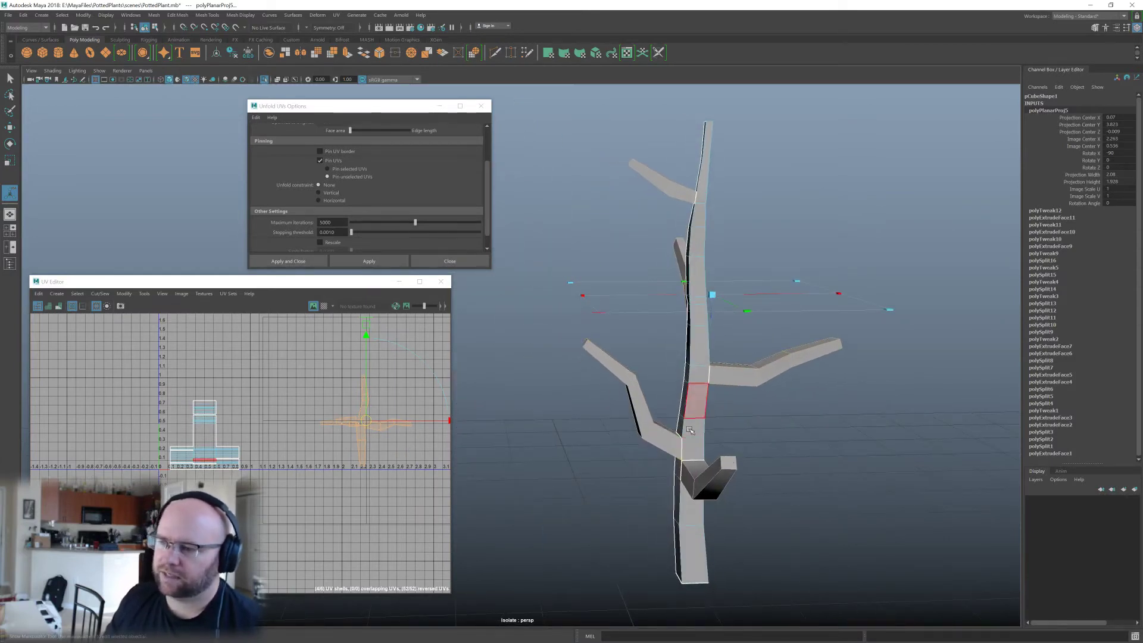
{"action": "left_click_drag", "start_coordinate": [693, 425], "coordinate": [712, 435], "text": "alt"}
{"action": "scroll", "coordinate": [773, 441], "scroll_direction": "up", "scroll_amount": 1}
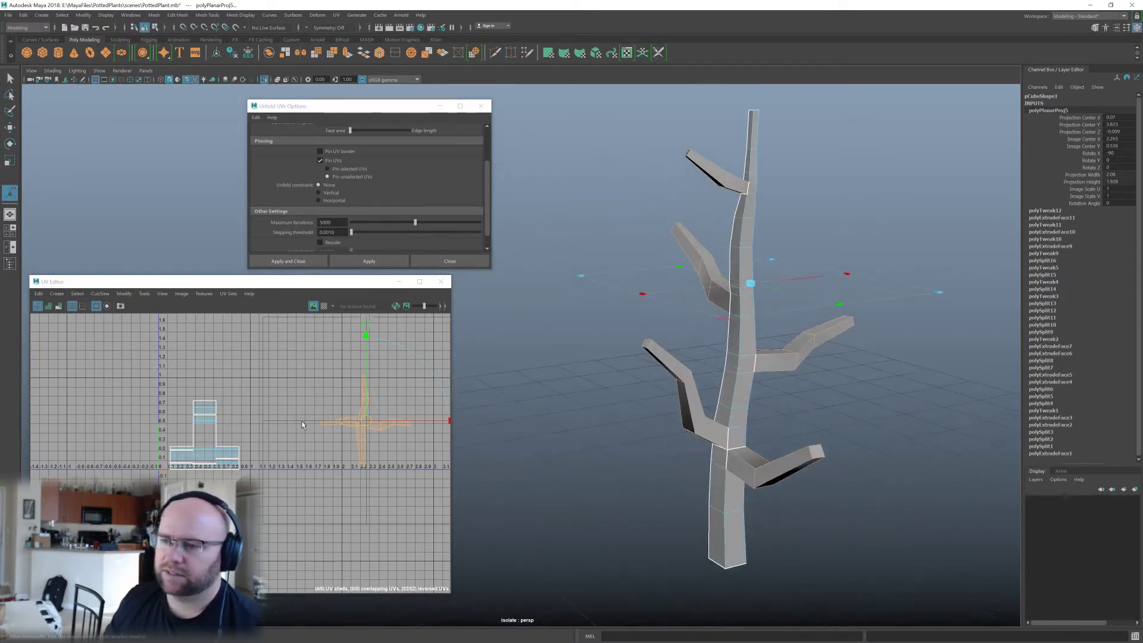
{"action": "left_click", "coordinate": [345, 437]}
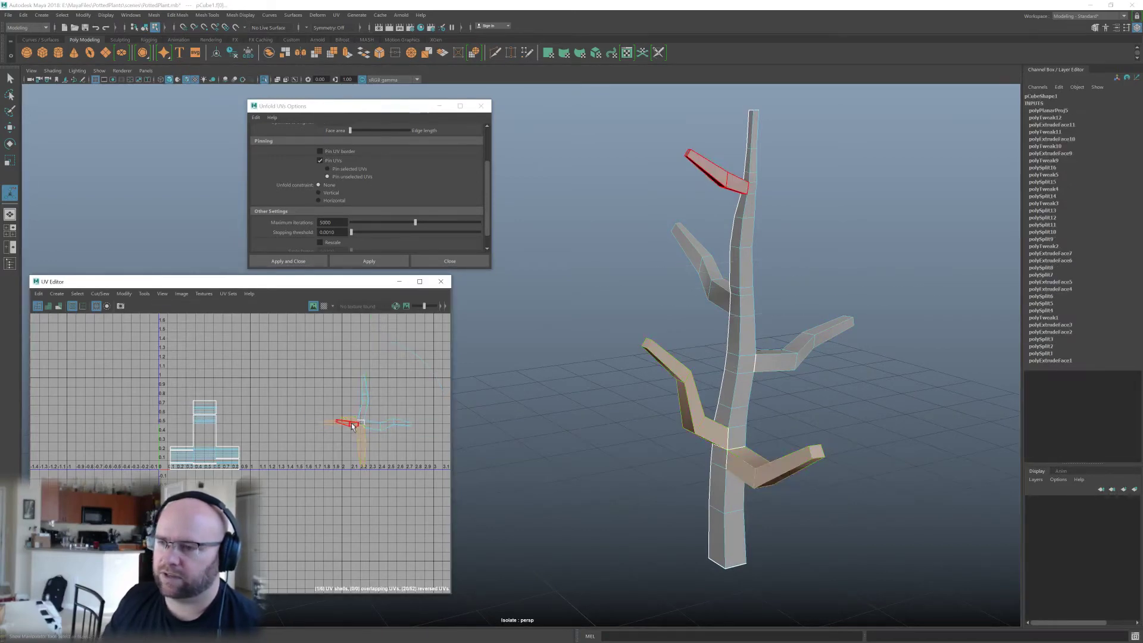
{"action": "key", "text": "w"}
{"action": "left_click_drag", "start_coordinate": [344, 434], "coordinate": [330, 481]}
{"action": "scroll", "coordinate": [347, 474], "scroll_direction": "up", "scroll_amount": 4}
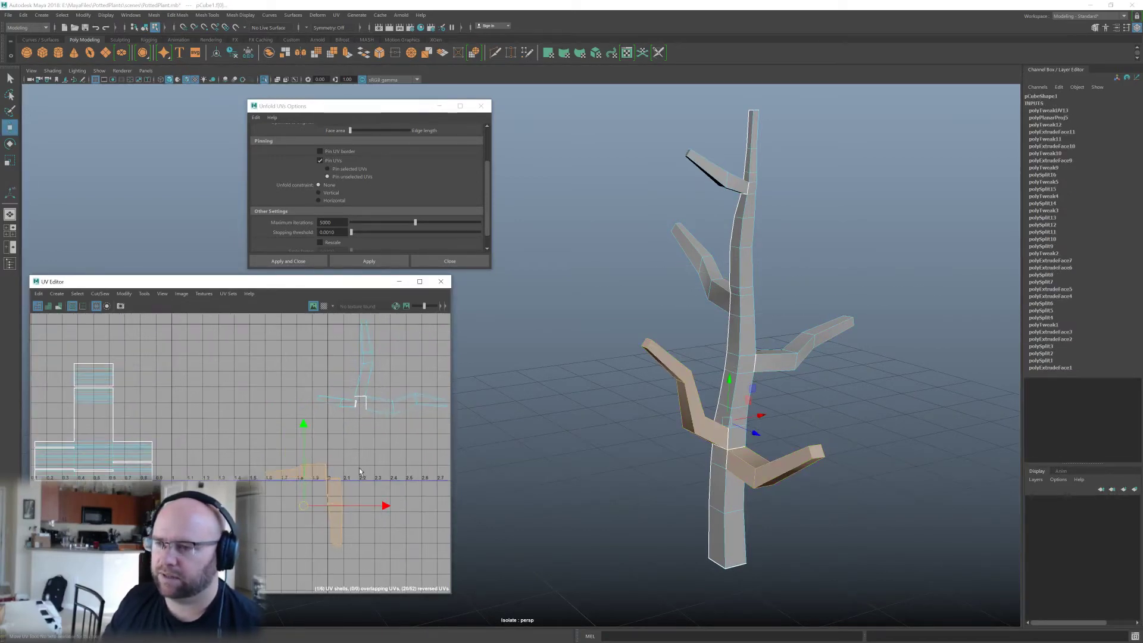
Select only the faces of the lowest right-hand branch in the UV shell shared by the two lowest branches.
{"action": "left_click", "coordinate": [371, 478]}
{"action": "left_click", "coordinate": [321, 494]}
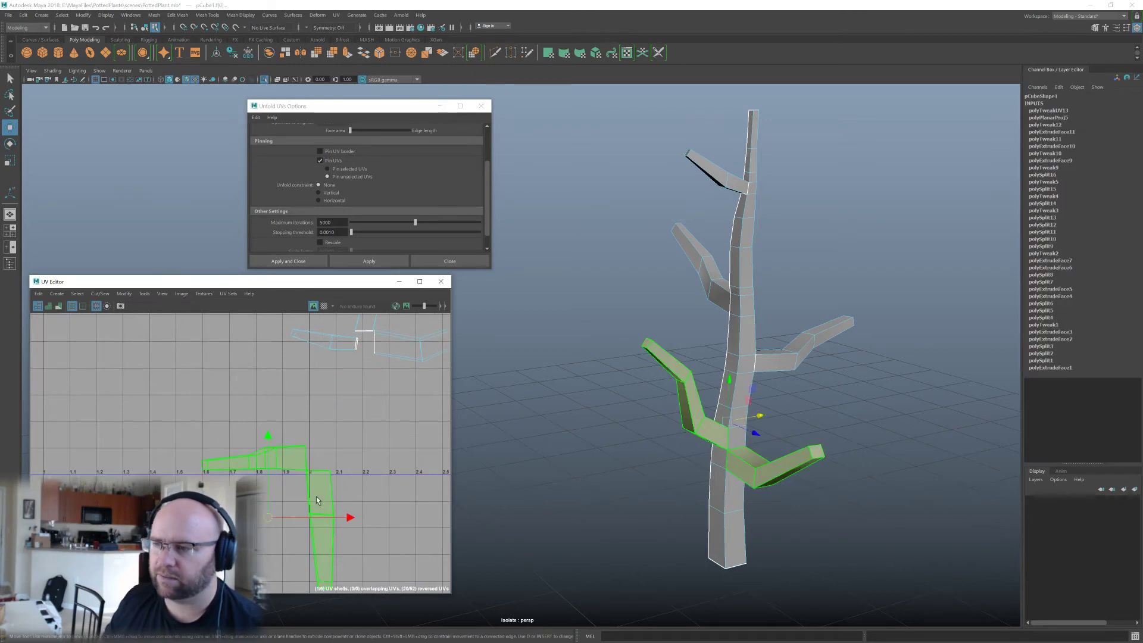
{"action": "scroll", "coordinate": [707, 458], "scroll_direction": "up", "scroll_amount": 3}
{"action": "middle_click_drag", "start_coordinate": [706, 459], "coordinate": [592, 402], "text": "alt"}
{"action": "scroll", "coordinate": [592, 402], "scroll_direction": "up", "scroll_amount": 1}
{"action": "left_click", "coordinate": [753, 454]}
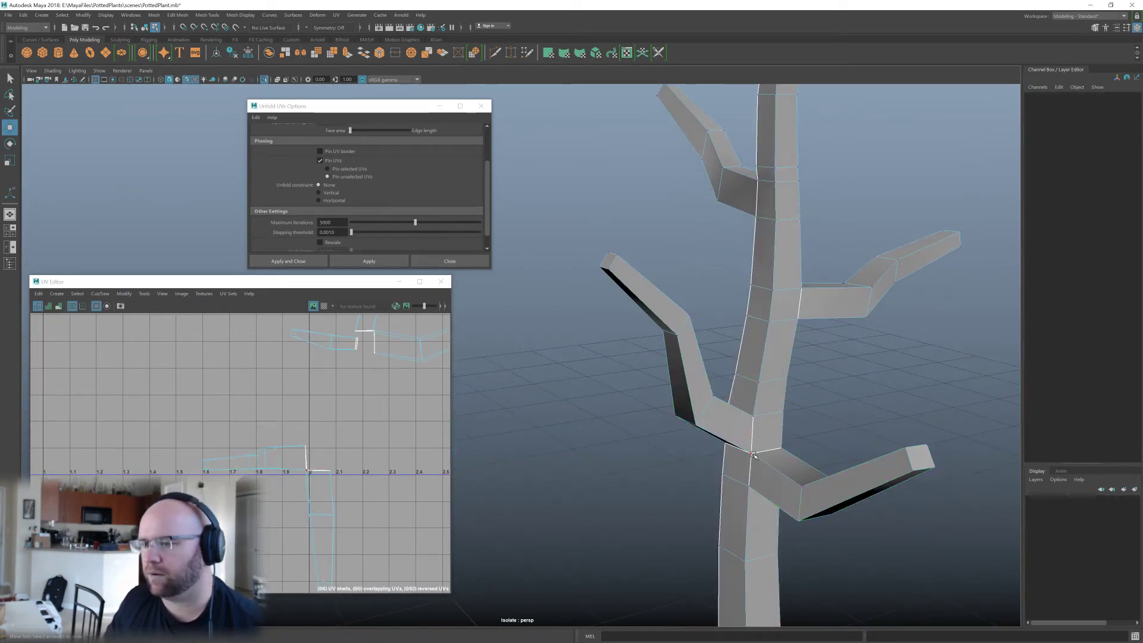
{"action": "scroll", "coordinate": [288, 472], "scroll_direction": "down", "scroll_amount": 2}
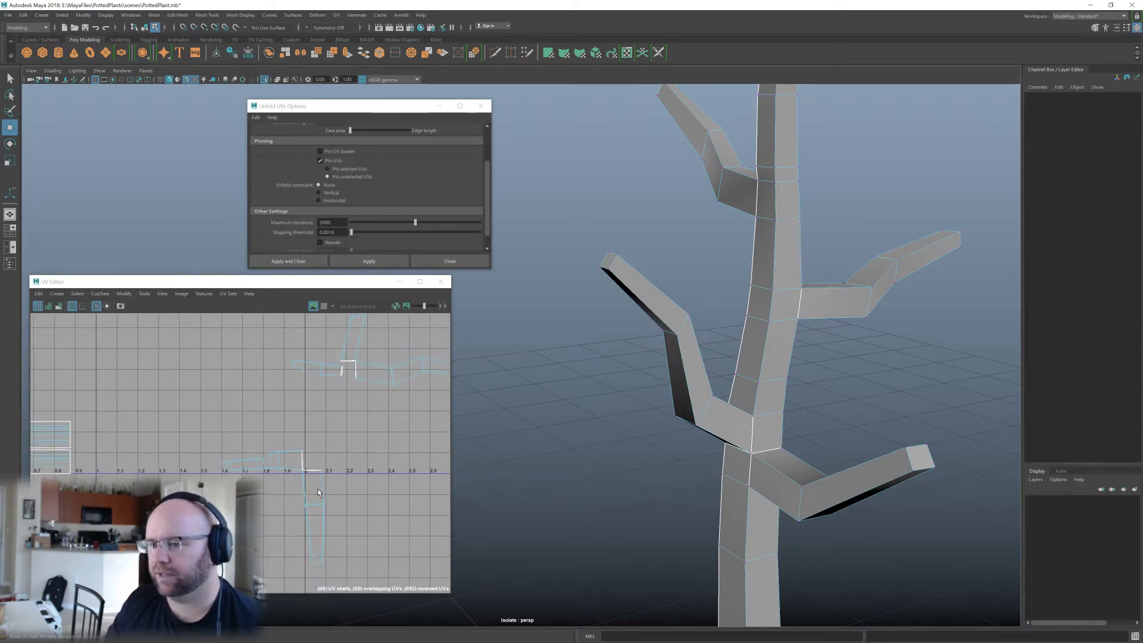
{"action": "right_click_drag", "start_coordinate": [318, 491], "coordinate": [317, 516]}
{"action": "left_click", "coordinate": [308, 554]}
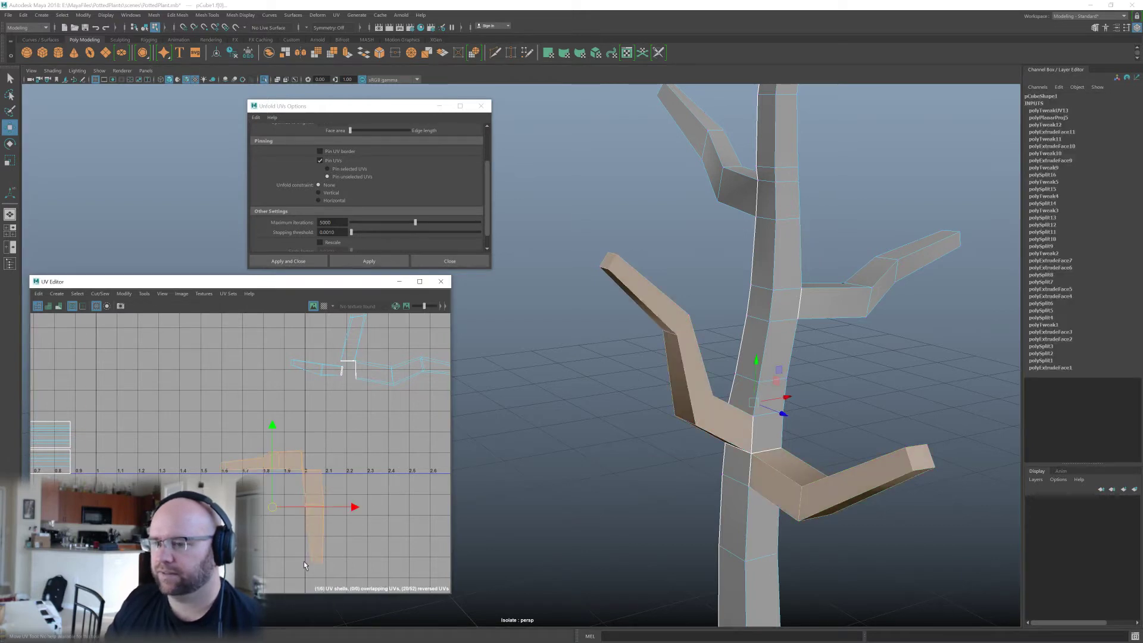
{"action": "left_click_drag", "start_coordinate": [304, 564], "coordinate": [351, 481]}
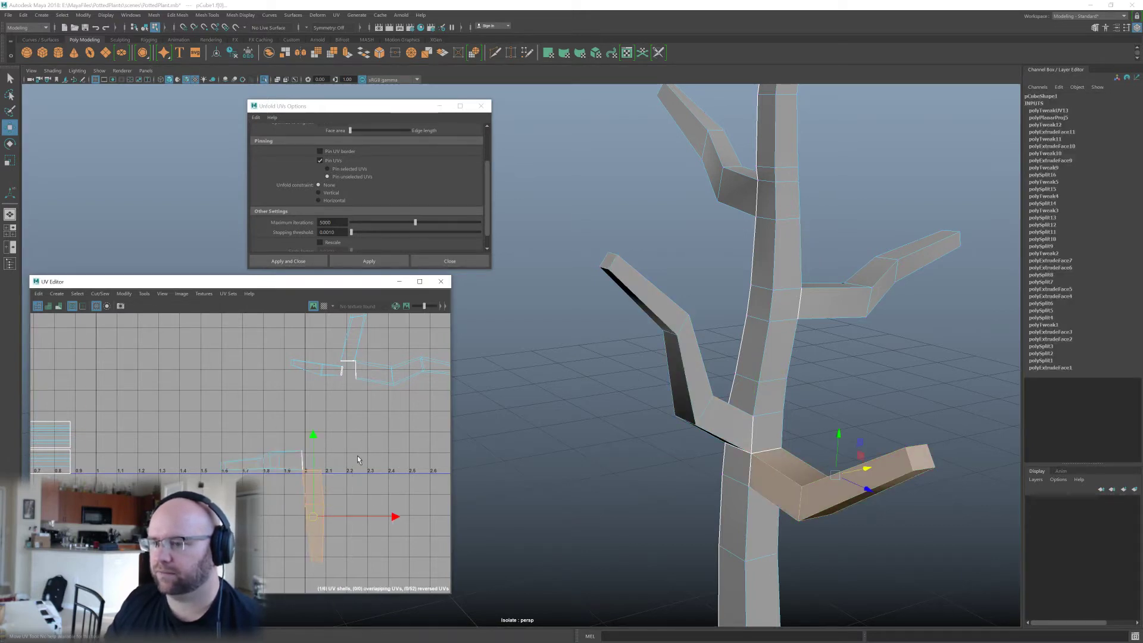
Apply a planar UV projection along the X axis to the selected branch and move it below the other branch shells.
{"action": "right_click", "coordinate": [358, 459], "text": "shift"}
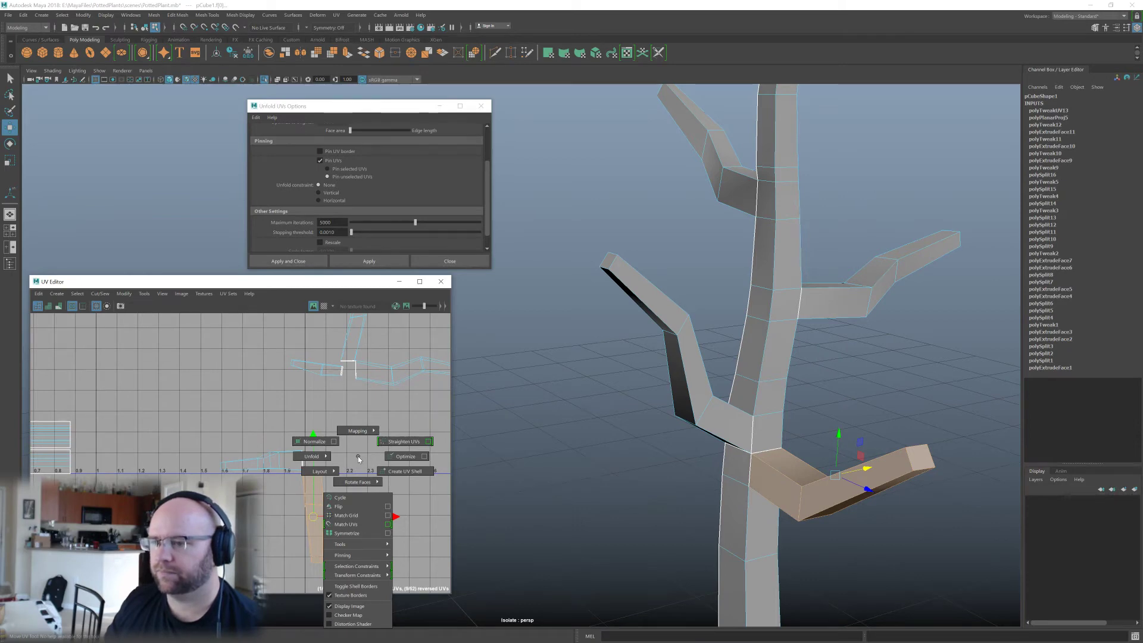
{"action": "right_click_drag", "start_coordinate": [358, 455], "coordinate": [356, 391], "text": "shift"}
{"action": "scroll", "coordinate": [161, 378], "scroll_direction": "down", "scroll_amount": 5}
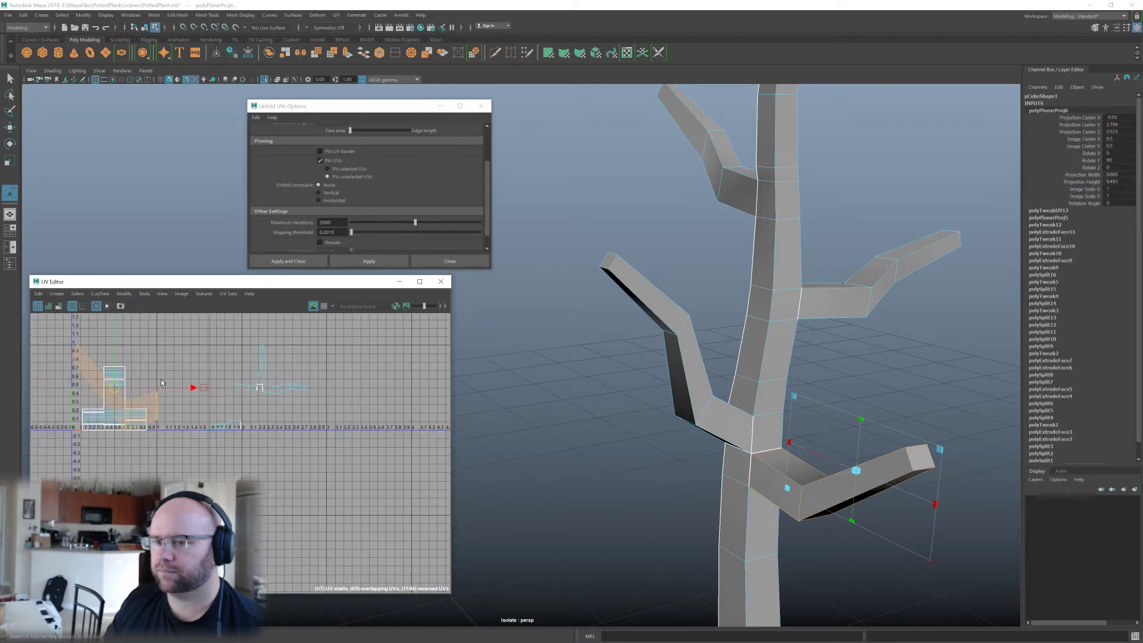
{"action": "left_click_drag", "start_coordinate": [114, 390], "coordinate": [308, 477]}
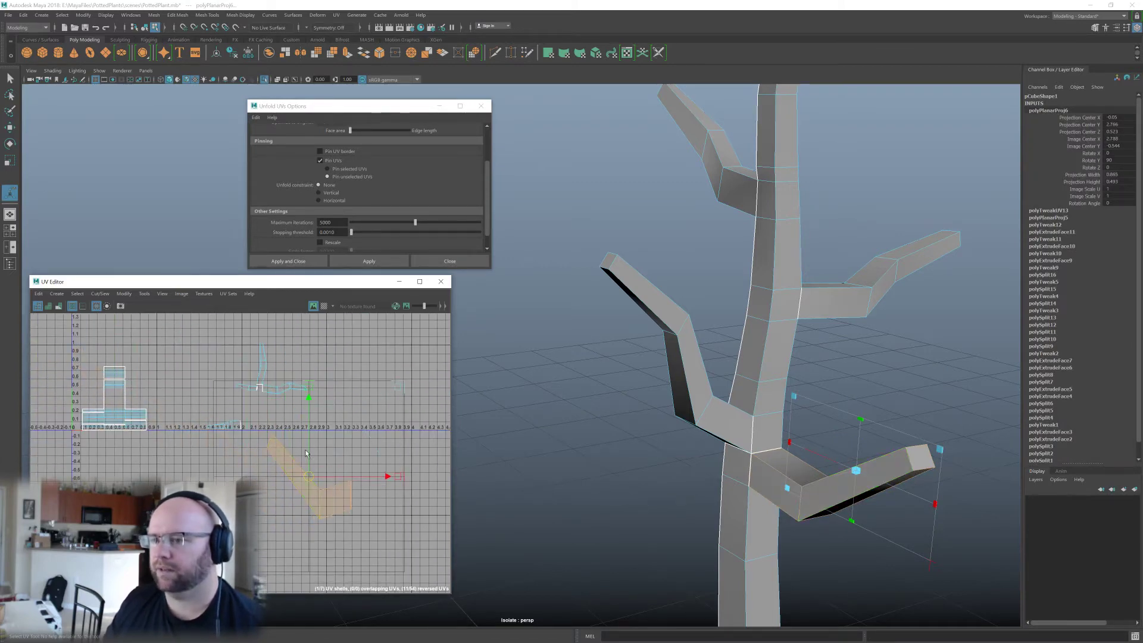
{"action": "left_click_drag", "start_coordinate": [814, 450], "coordinate": [794, 451], "text": "alt"}
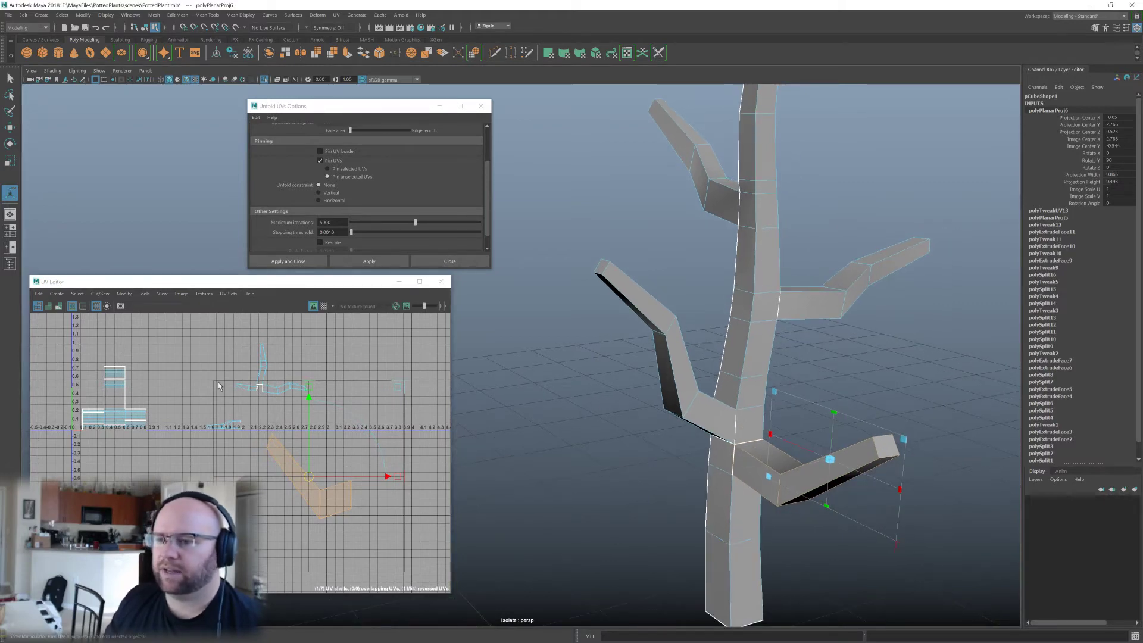
Switch the UV display to shaded and examine the UV orientation of the trunk and branches from several sides.
{"action": "left_click", "coordinate": [48, 308]}
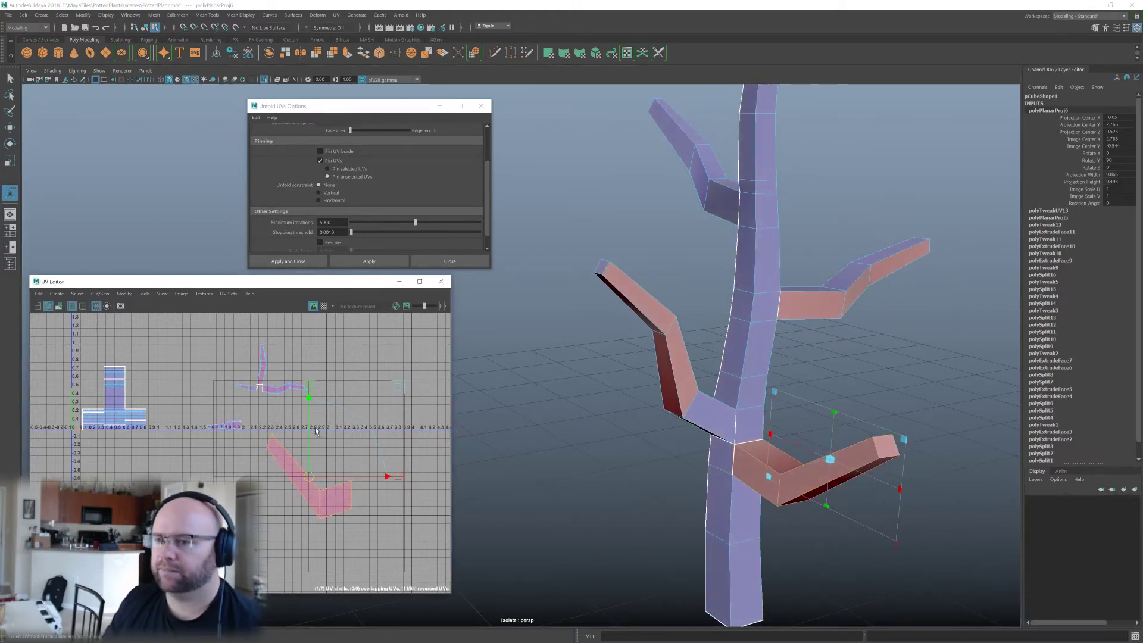
{"action": "middle_click_drag", "start_coordinate": [332, 442], "coordinate": [374, 480], "text": "alt"}
{"action": "left_click_drag", "start_coordinate": [733, 411], "coordinate": [579, 394], "text": "alt"}
{"action": "middle_click_drag", "start_coordinate": [580, 394], "coordinate": [606, 414], "text": "alt"}
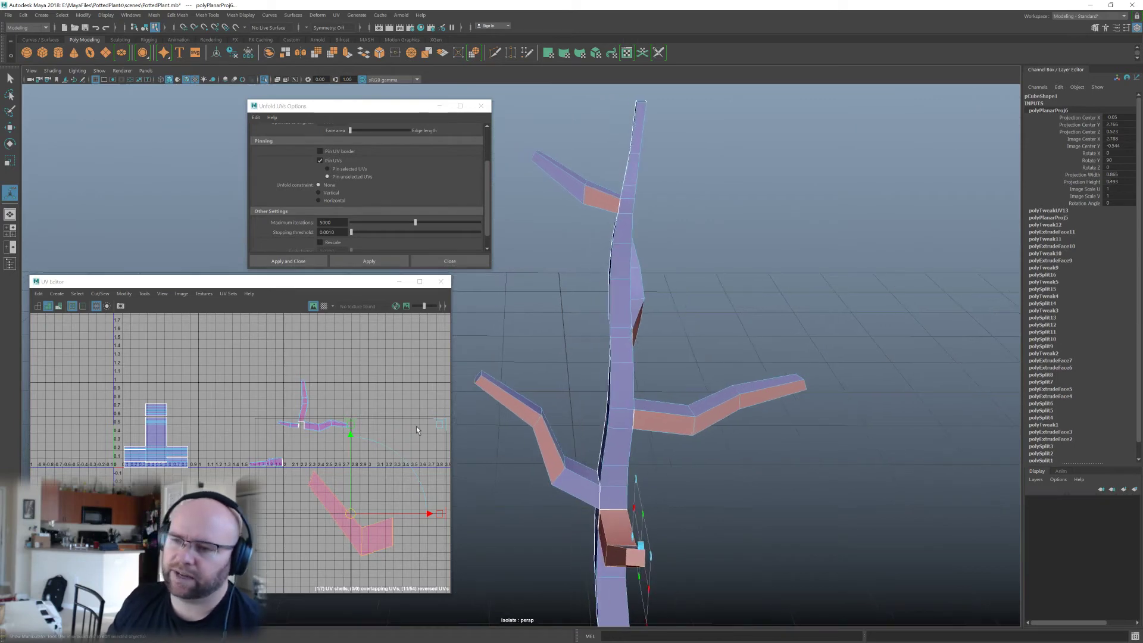
{"action": "left_click_drag", "start_coordinate": [606, 414], "coordinate": [619, 417], "text": "alt"}
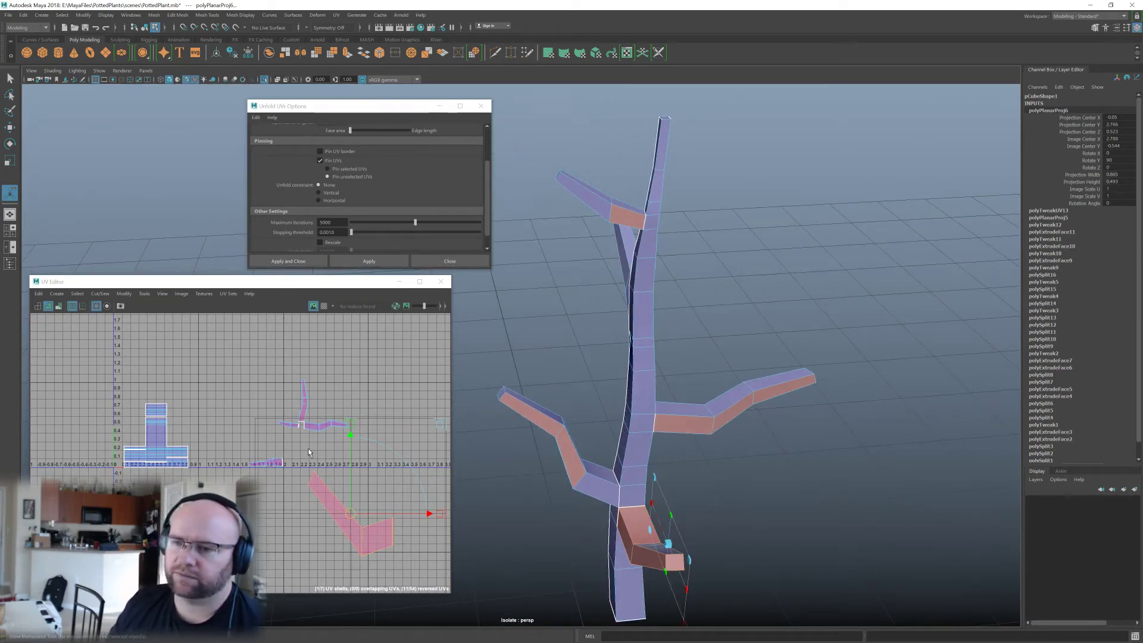
{"action": "left_click_drag", "start_coordinate": [514, 434], "coordinate": [661, 420], "text": "alt"}
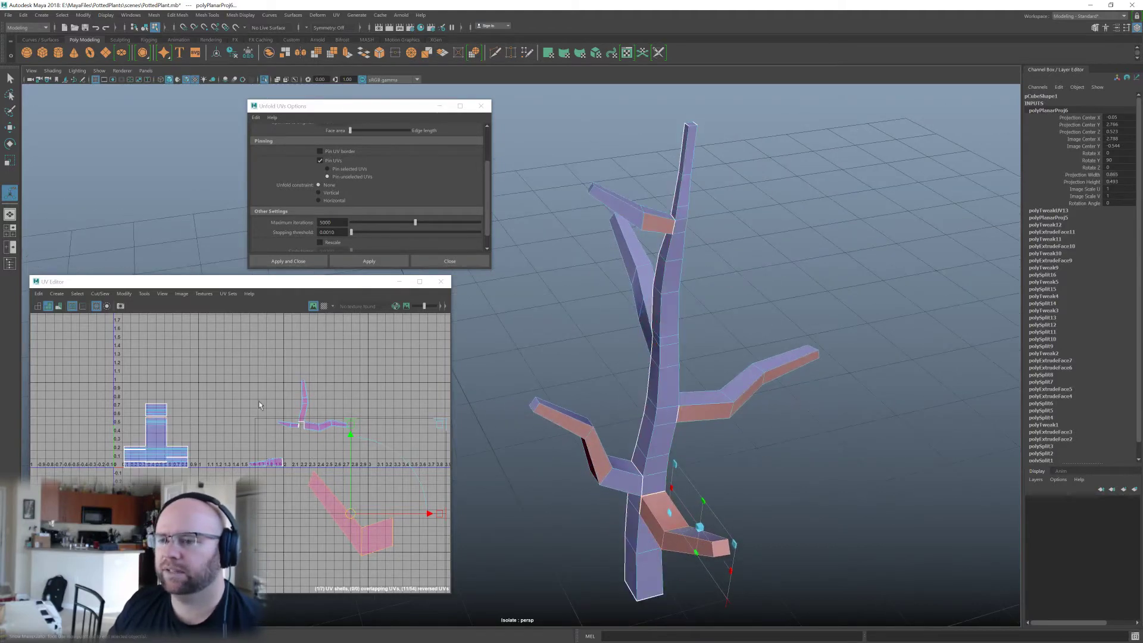
Apply a planar UV projection along the X axis to all main trunk faces and move the projection down.
{"action": "left_click", "coordinate": [175, 419]}
{"action": "left_click_drag", "start_coordinate": [202, 395], "coordinate": [156, 438]}
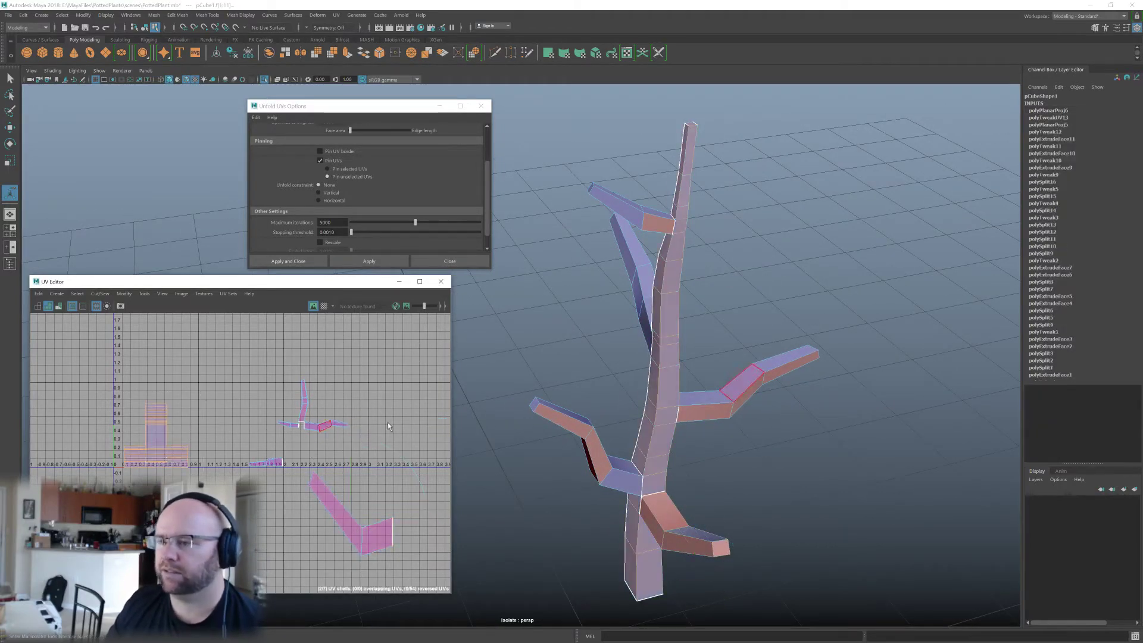
{"action": "left_click_drag", "start_coordinate": [575, 445], "coordinate": [589, 422], "text": "alt"}
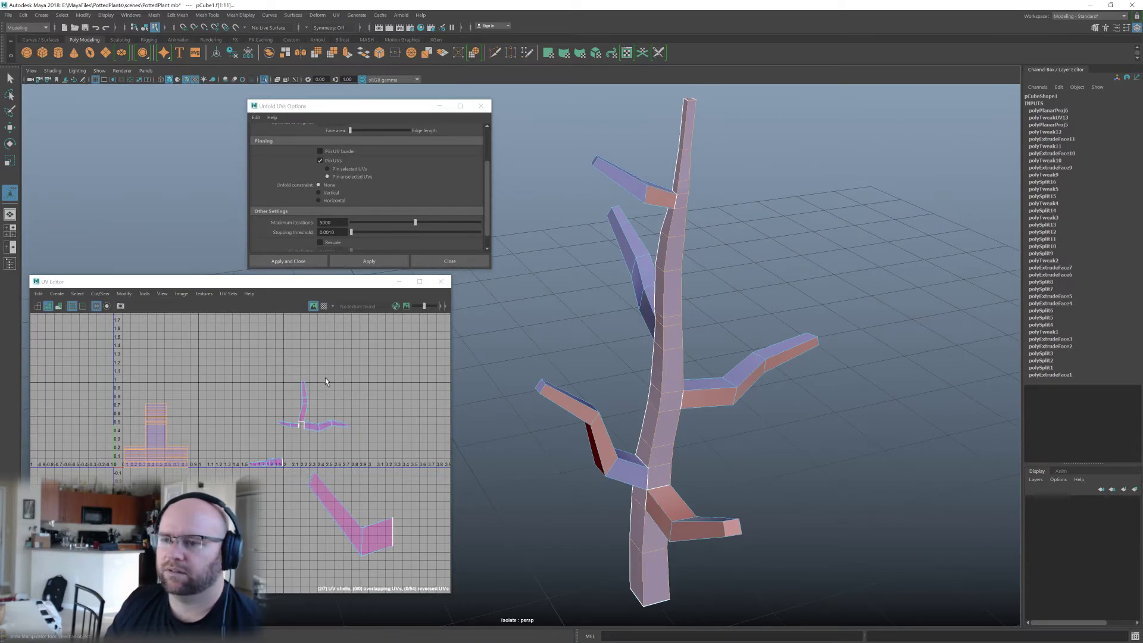
{"action": "right_click_drag", "start_coordinate": [255, 384], "coordinate": [263, 321], "text": "shift"}
{"action": "scroll", "coordinate": [598, 416], "scroll_direction": "down", "scroll_amount": 3}
{"action": "scroll", "coordinate": [602, 415], "scroll_direction": "down", "scroll_amount": 2}
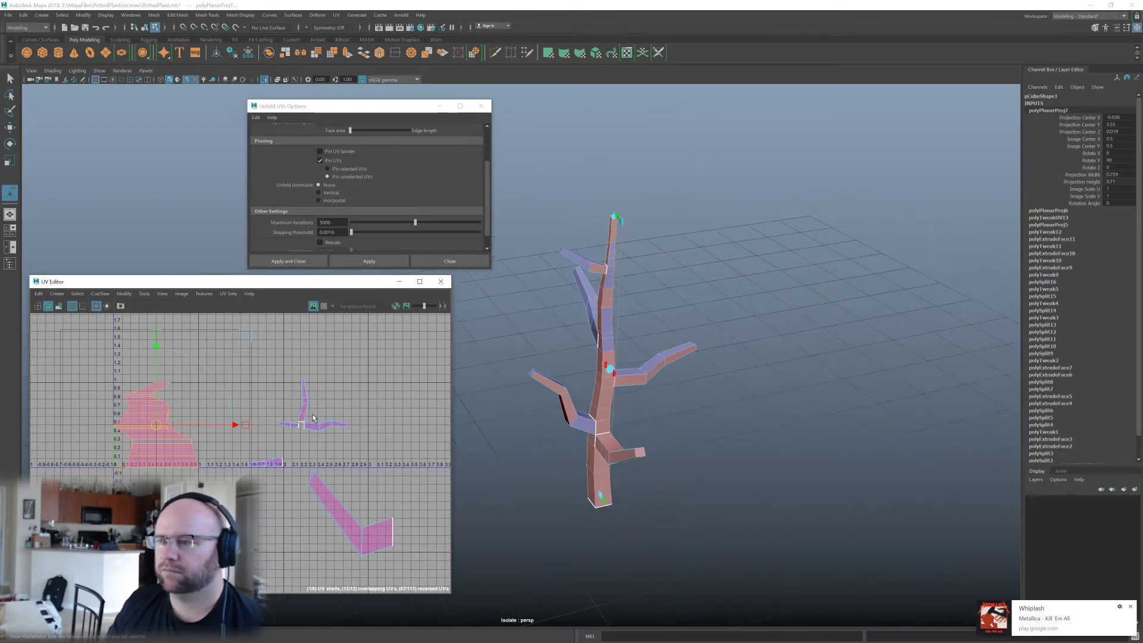
{"action": "scroll", "coordinate": [177, 411], "scroll_direction": "down", "scroll_amount": 3}
{"action": "left_click_drag", "start_coordinate": [178, 412], "coordinate": [146, 486]}
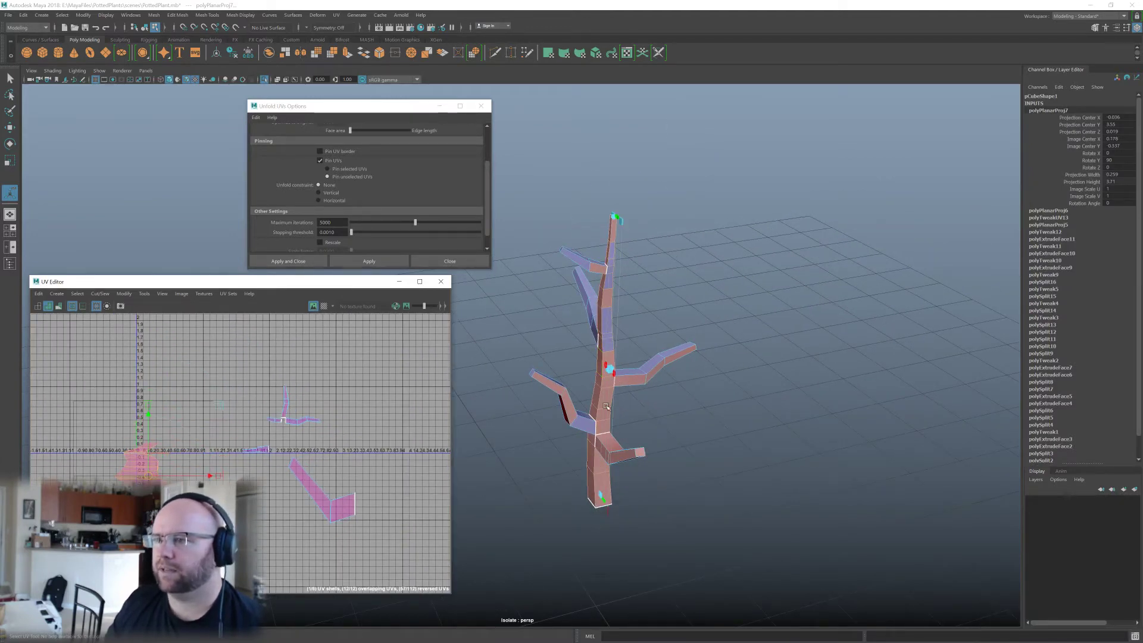
Select the edges around the cap at the trunk's top end and cut the UVs along them.
{"action": "scroll", "coordinate": [683, 380], "scroll_direction": "up", "scroll_amount": 5}
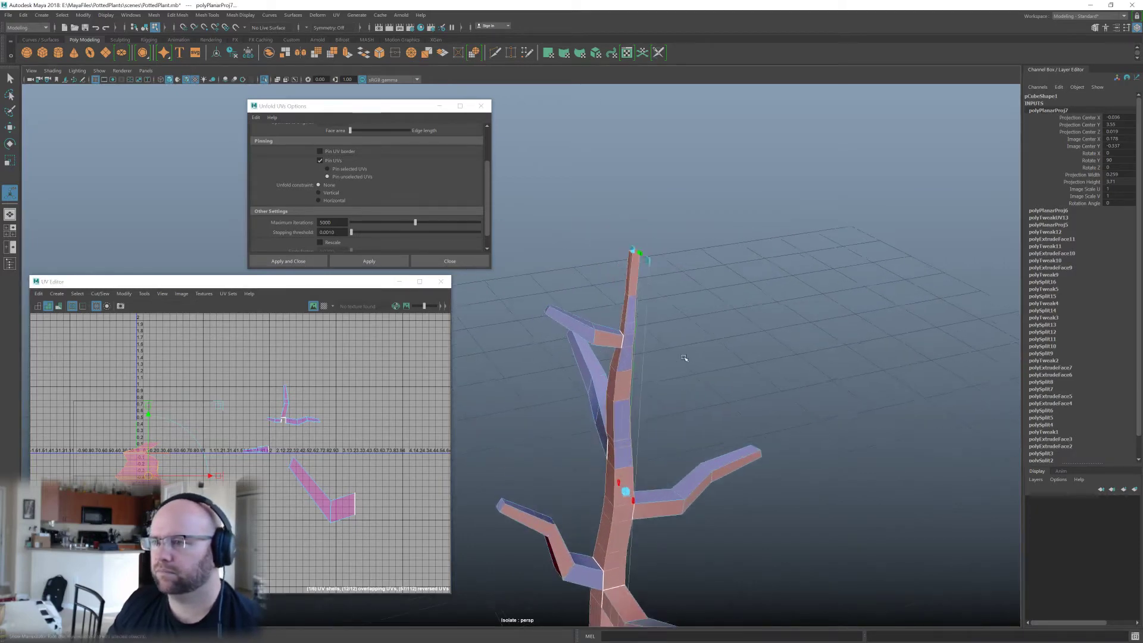
{"action": "left_click", "coordinate": [683, 360]}
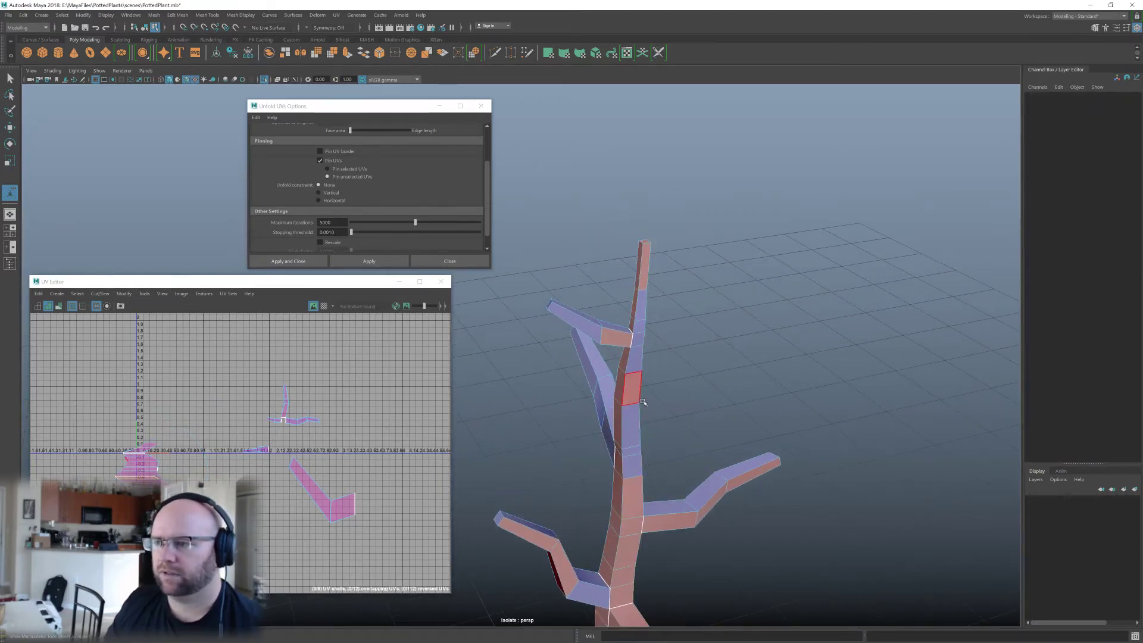
{"action": "left_click_drag", "start_coordinate": [642, 403], "coordinate": [684, 309], "text": "alt"}
{"action": "key", "text": "q"}
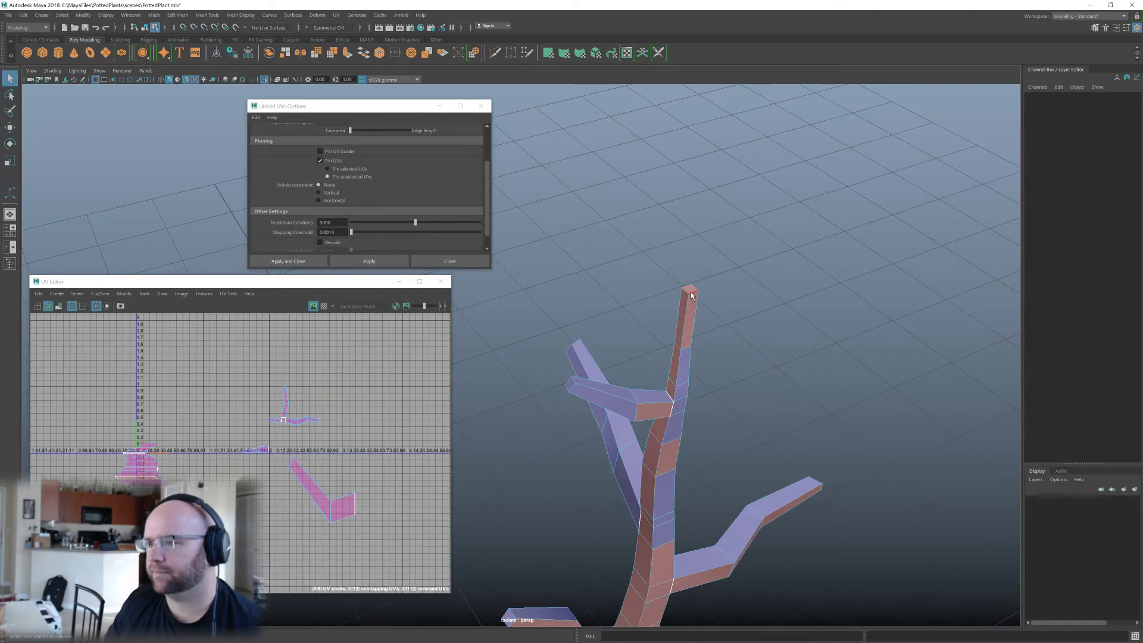
{"action": "left_click", "coordinate": [691, 291]}
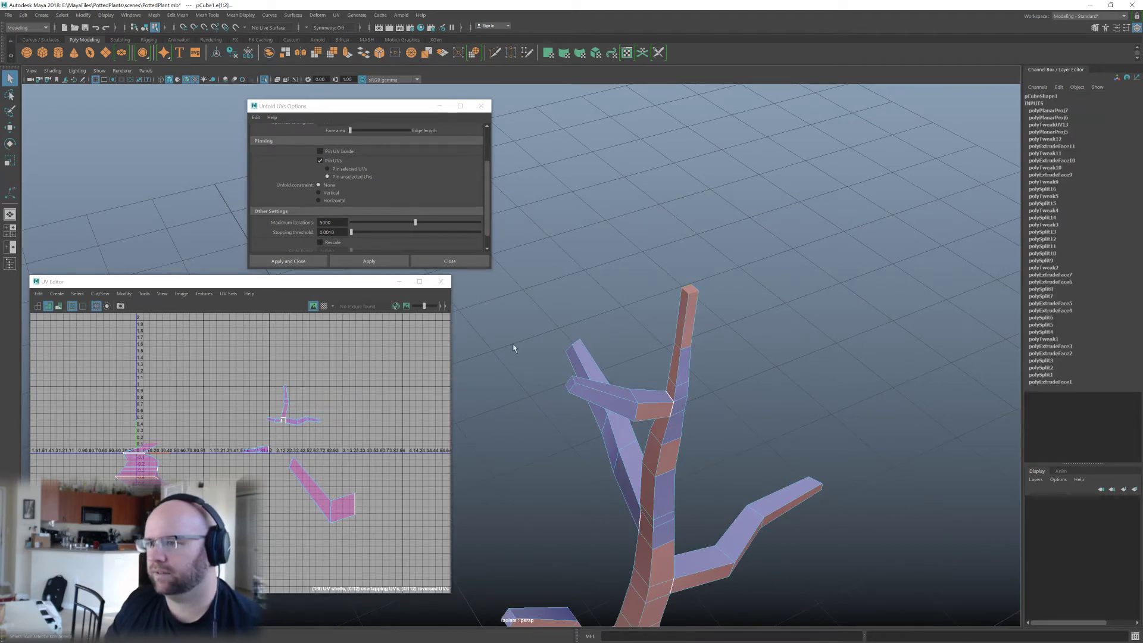
{"action": "right_click_drag", "start_coordinate": [395, 387], "coordinate": [417, 366], "text": "shift"}
{"action": "right_click_drag", "start_coordinate": [690, 350], "coordinate": [786, 304], "text": "alt"}
{"action": "middle_click_drag", "start_coordinate": [785, 303], "coordinate": [658, 331], "text": "alt"}
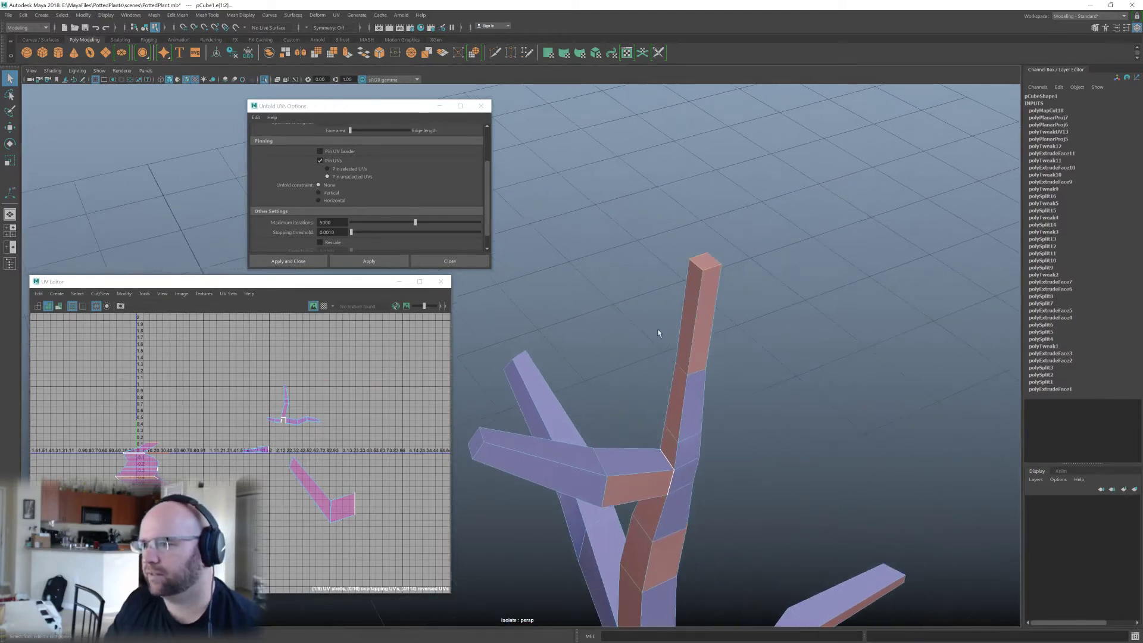
Cut the UVs along the trunk's front vertical corner edges, from the tip down to the base.
{"action": "left_click", "coordinate": [674, 318]}
{"action": "middle_click_drag", "start_coordinate": [709, 361], "coordinate": [694, 337], "text": "alt"}
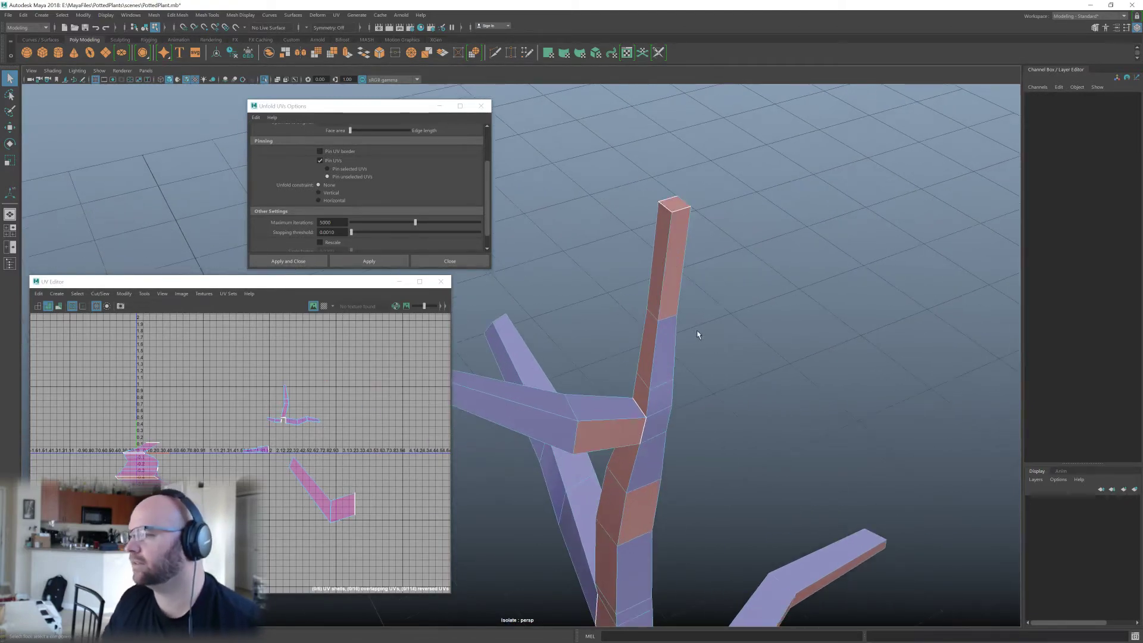
{"action": "left_click_drag", "start_coordinate": [702, 323], "coordinate": [648, 280], "text": "alt"}
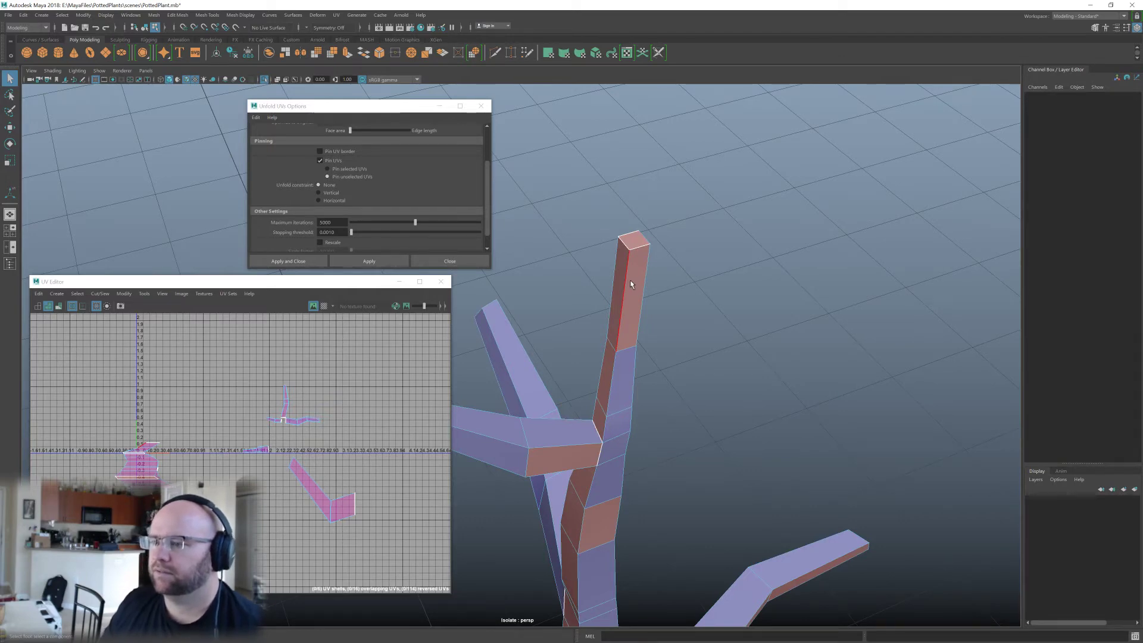
{"action": "left_click", "coordinate": [631, 284]}
{"action": "left_click_drag", "start_coordinate": [632, 284], "coordinate": [641, 348], "text": "alt"}
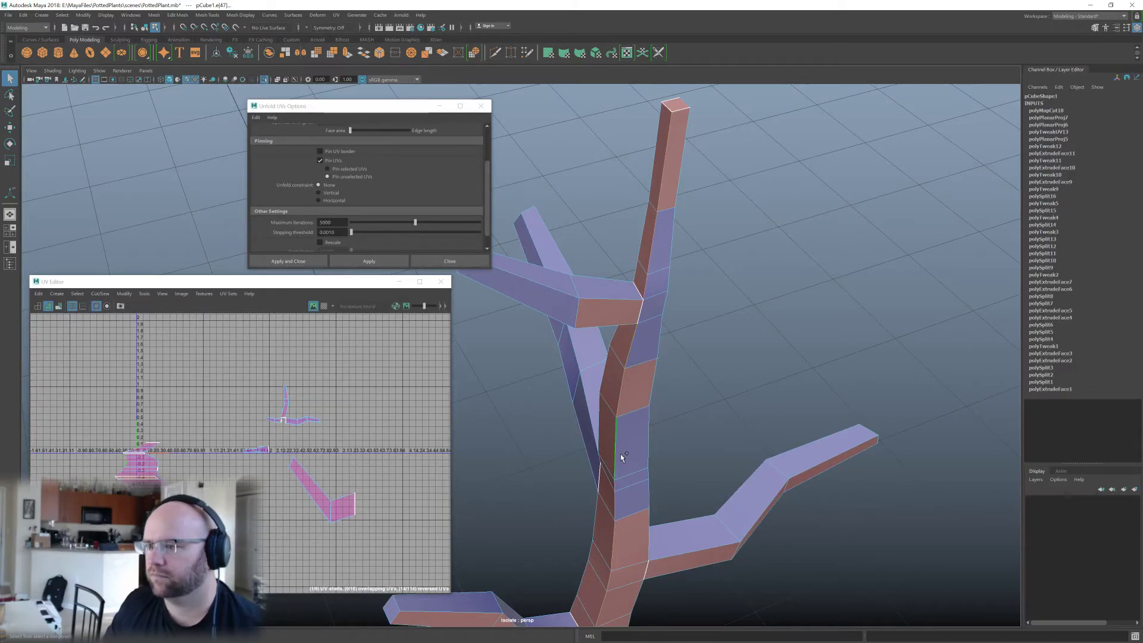
{"action": "left_click_drag", "start_coordinate": [619, 539], "coordinate": [662, 435], "text": "alt"}
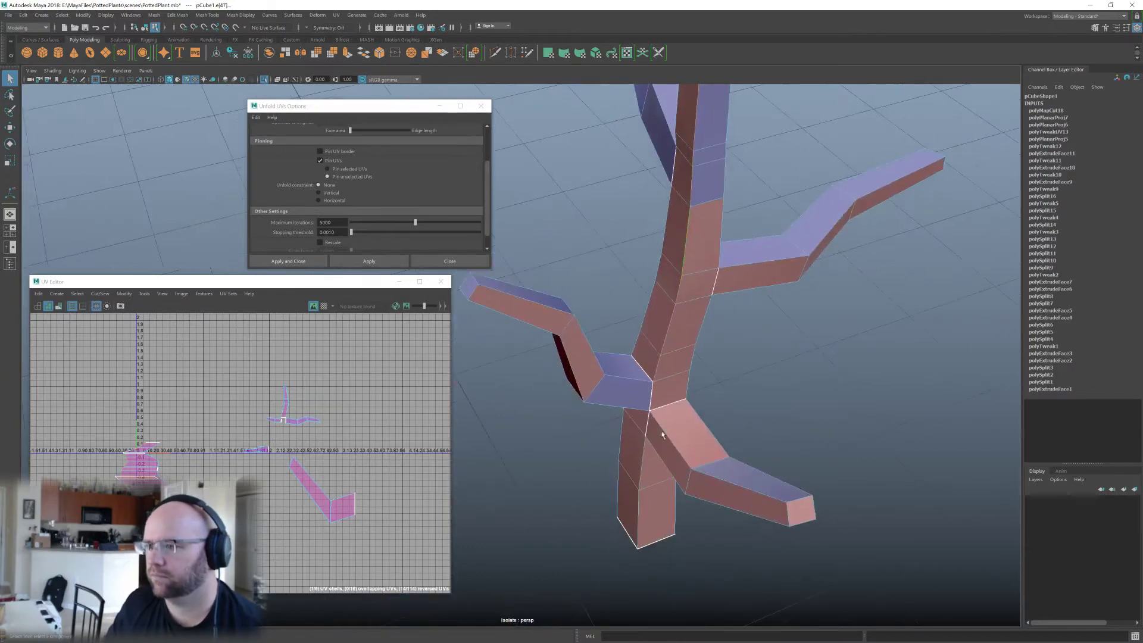
{"action": "double_click", "coordinate": [645, 462]}
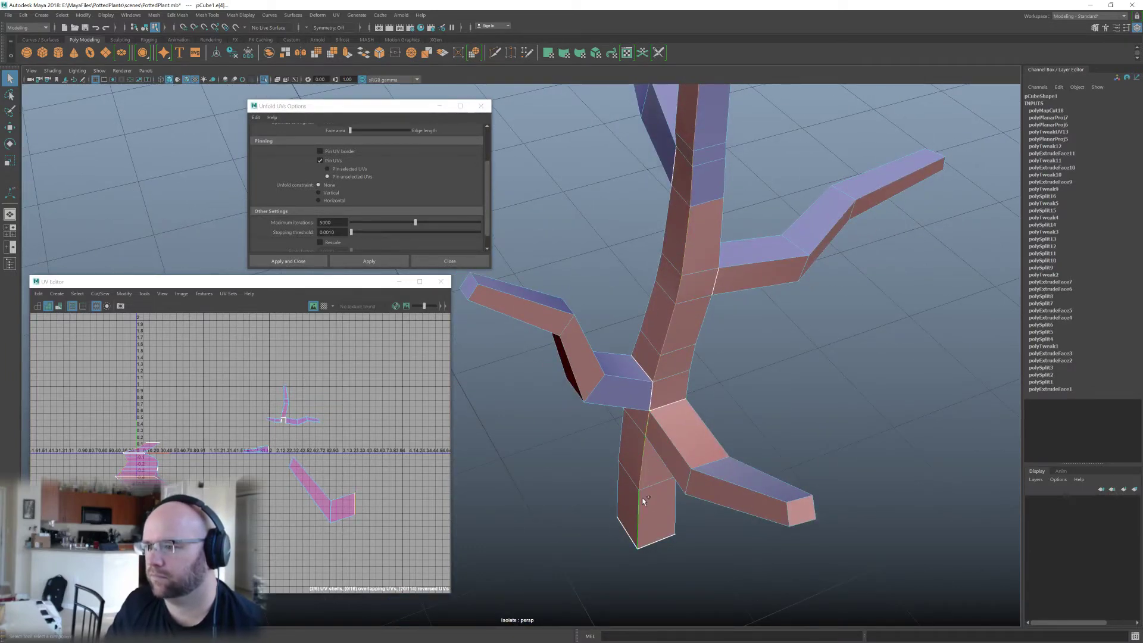
{"action": "right_click_drag", "start_coordinate": [298, 455], "coordinate": [275, 446], "text": "shift"}
Select all UVs of the trunk shell and unfold them with the current Unfold UVs settings.
{"action": "left_click", "coordinate": [144, 443]}
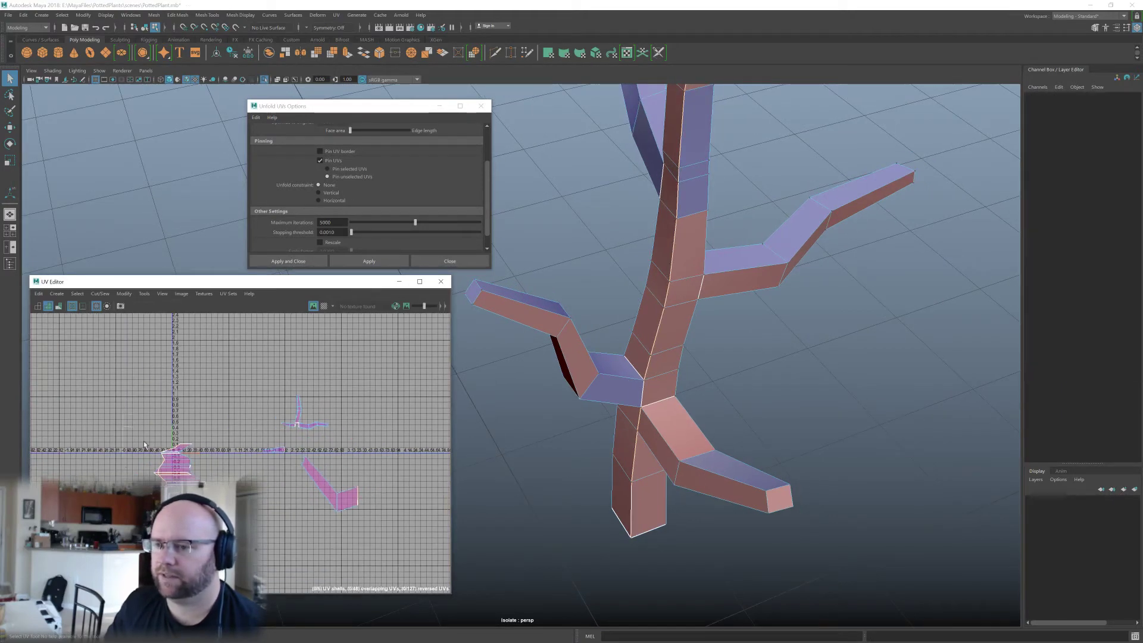
{"action": "left_click_drag", "start_coordinate": [122, 414], "coordinate": [227, 511]}
{"action": "left_click", "coordinate": [367, 263]}
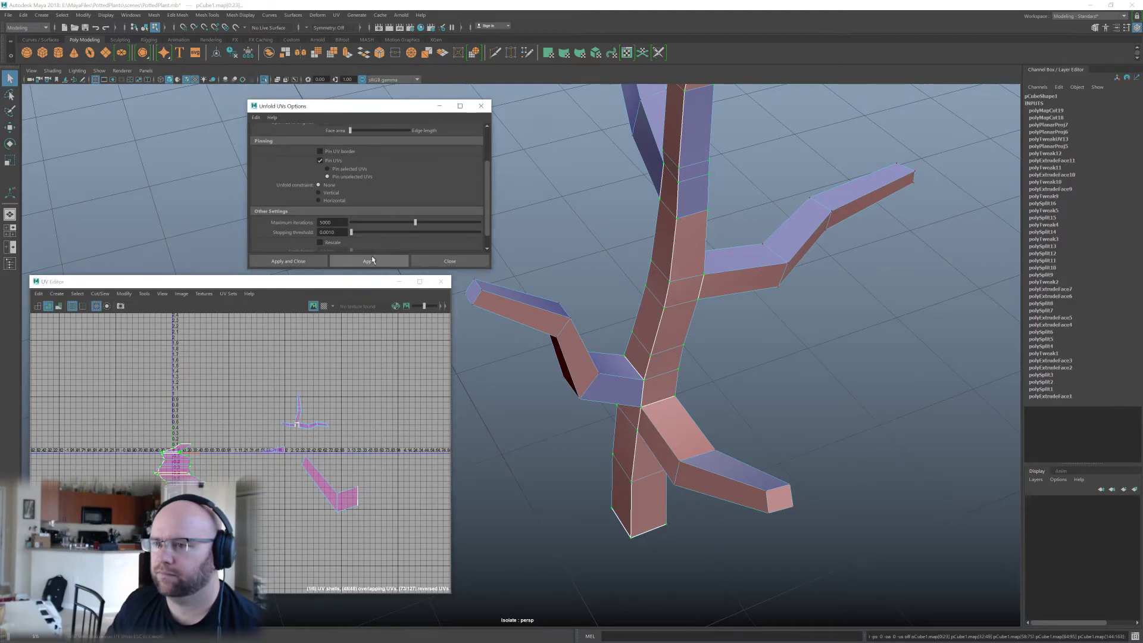
{"action": "scroll", "coordinate": [277, 475], "scroll_direction": "down", "scroll_amount": 1}
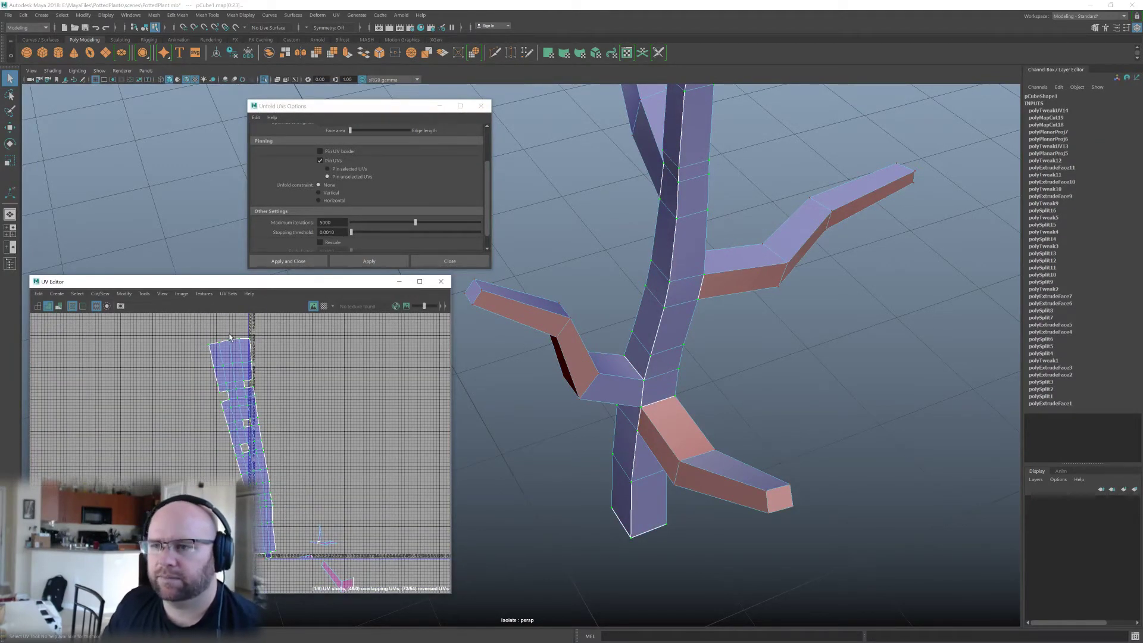
Check the trunk's texture distortion with the checker map displayed, and hide the map again.
{"action": "left_click", "coordinate": [324, 306]}
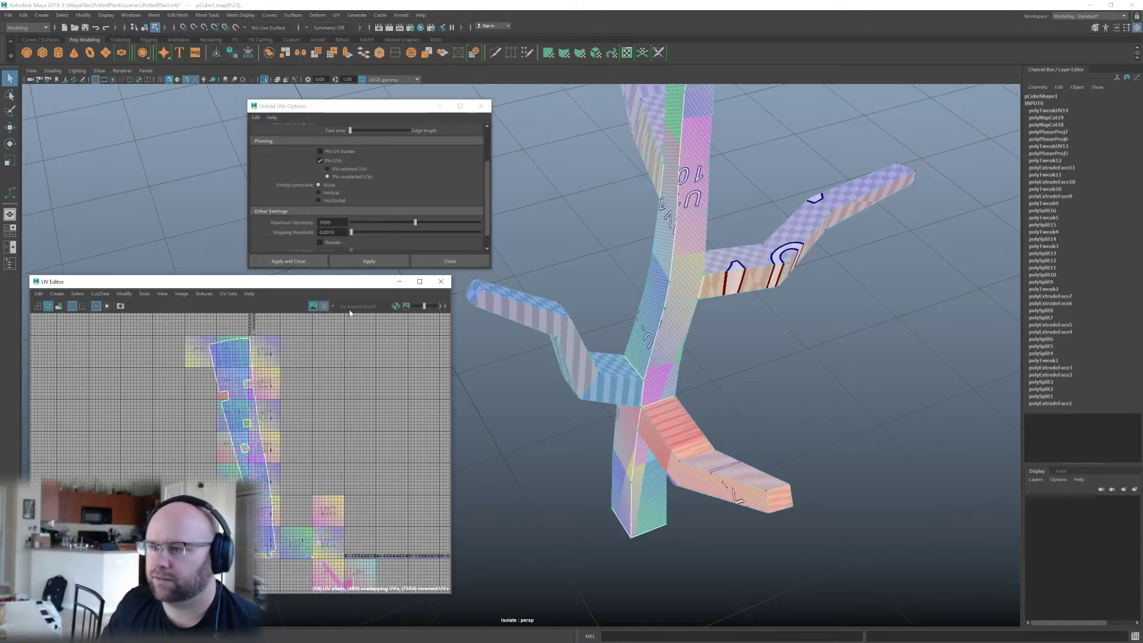
{"action": "scroll", "coordinate": [680, 430], "scroll_direction": "up", "scroll_amount": 5}
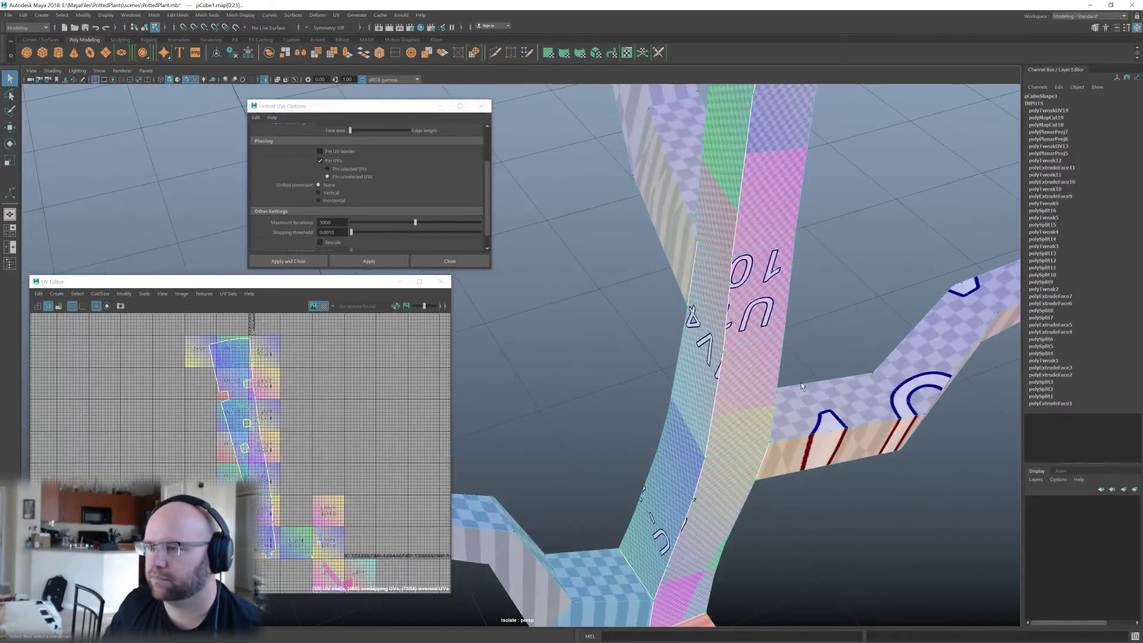
{"action": "left_click_drag", "start_coordinate": [802, 386], "coordinate": [720, 416], "text": "alt"}
{"action": "scroll", "coordinate": [720, 416], "scroll_direction": "down", "scroll_amount": 3}
{"action": "scroll", "coordinate": [341, 478], "scroll_direction": "down", "scroll_amount": 2}
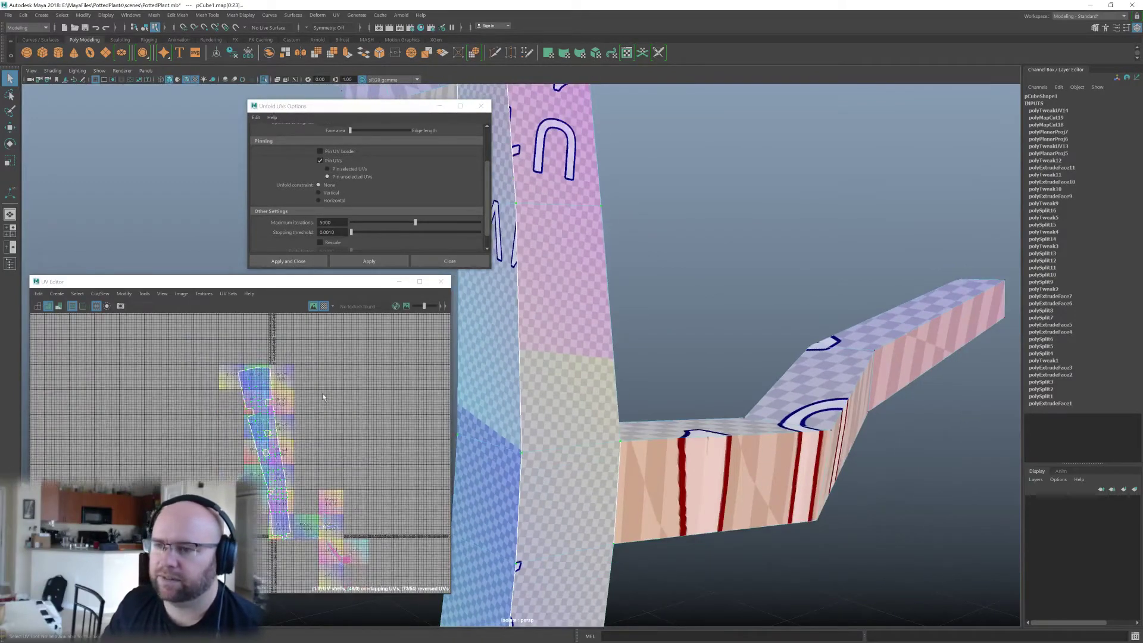
{"action": "left_click", "coordinate": [323, 306]}
Rotate the trunk's UV shell roughly upright with its wide end down, and scale it down beside the vertical axis.
{"action": "key", "text": "e"}
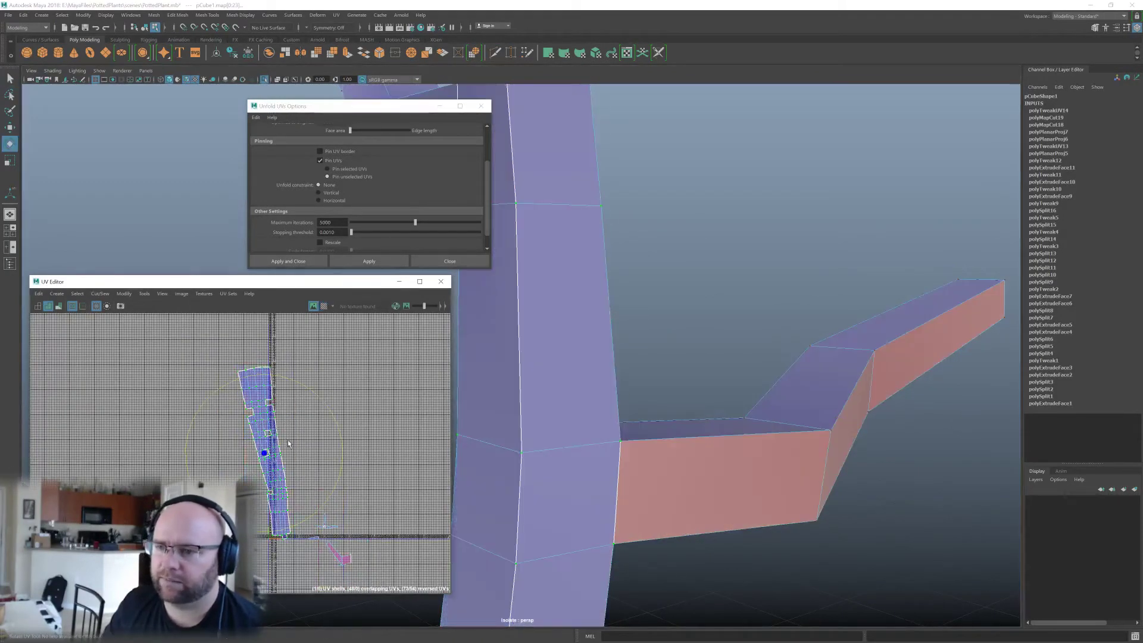
{"action": "left_click_drag", "start_coordinate": [324, 404], "coordinate": [231, 483]}
{"action": "key", "text": "r"}
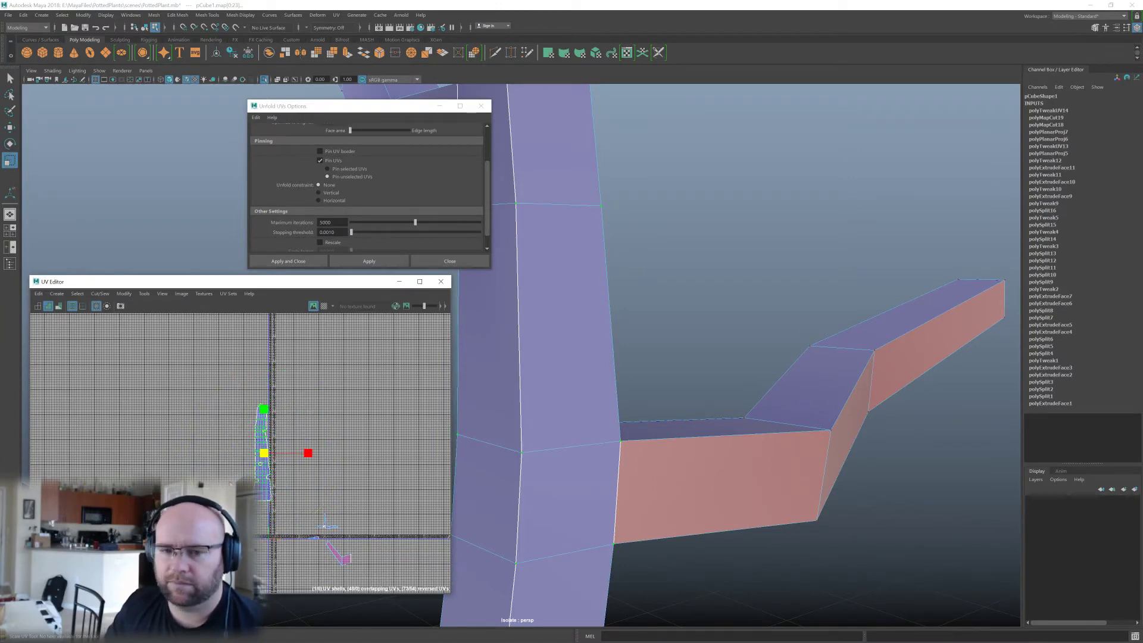
{"action": "key", "text": "w"}
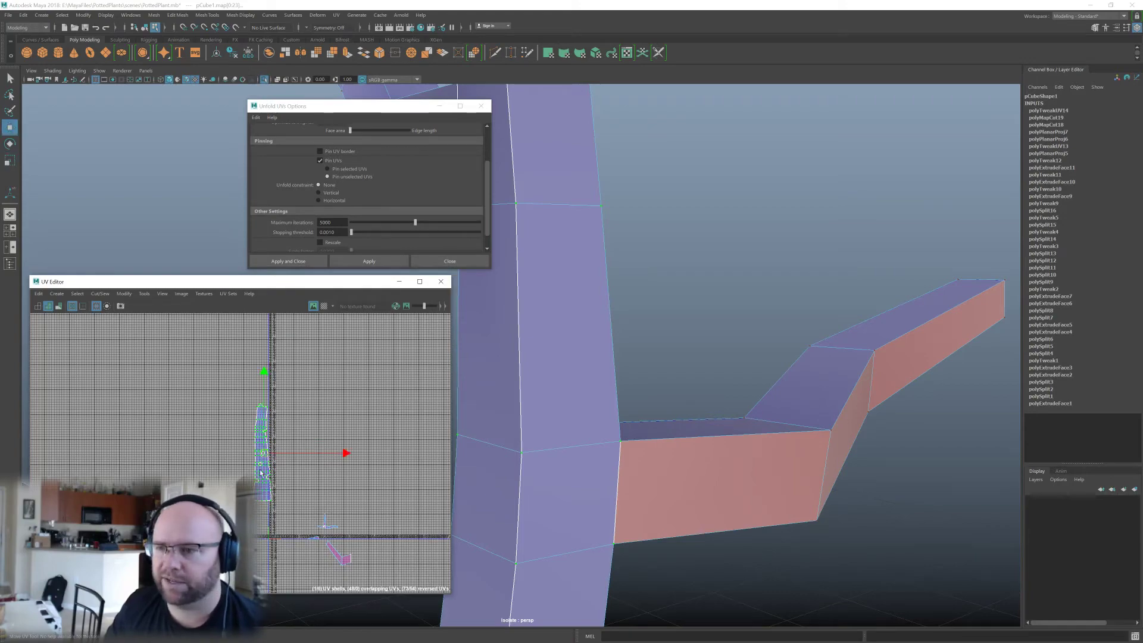
{"action": "scroll", "coordinate": [266, 456], "scroll_direction": "up", "scroll_amount": 4}
{"action": "left_click_drag", "start_coordinate": [267, 441], "coordinate": [264, 488]}
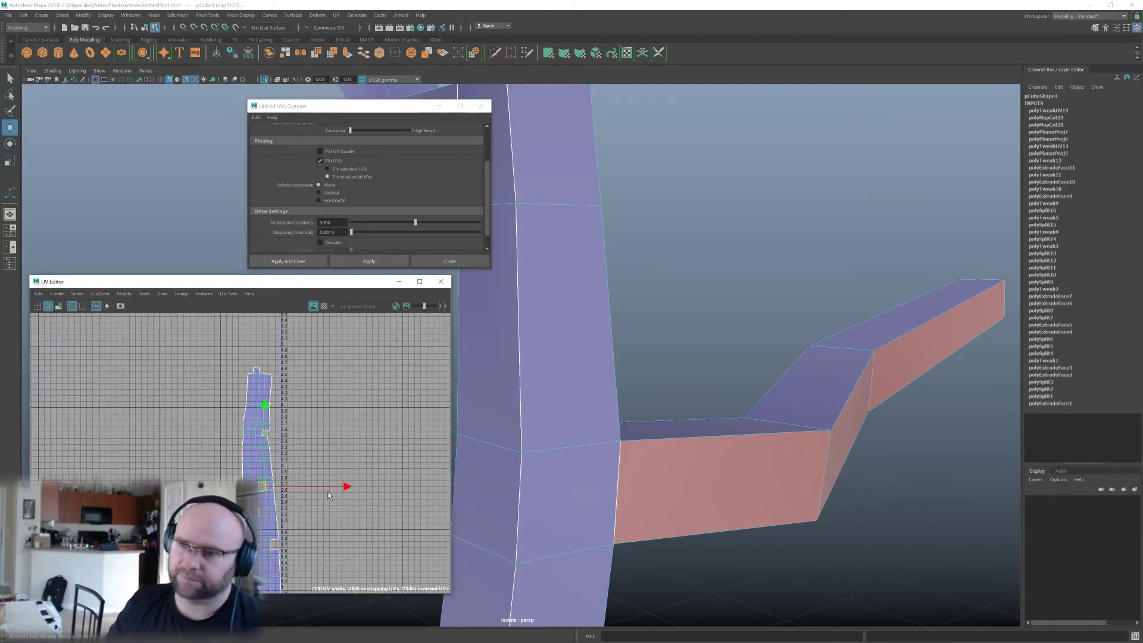
Cut the UVs along the edges around the end face of the long branch.
{"action": "scroll", "coordinate": [303, 453], "scroll_direction": "down", "scroll_amount": 2}
{"action": "middle_click_drag", "start_coordinate": [376, 506], "coordinate": [285, 484], "text": "alt"}
{"action": "scroll", "coordinate": [307, 495], "scroll_direction": "up", "scroll_amount": 2}
{"action": "scroll", "coordinate": [789, 430], "scroll_direction": "down", "scroll_amount": 3}
{"action": "left_click_drag", "start_coordinate": [829, 462], "coordinate": [783, 484], "text": "alt"}
{"action": "key", "text": "f"}
{"action": "scroll", "coordinate": [686, 470], "scroll_direction": "down", "scroll_amount": 3}
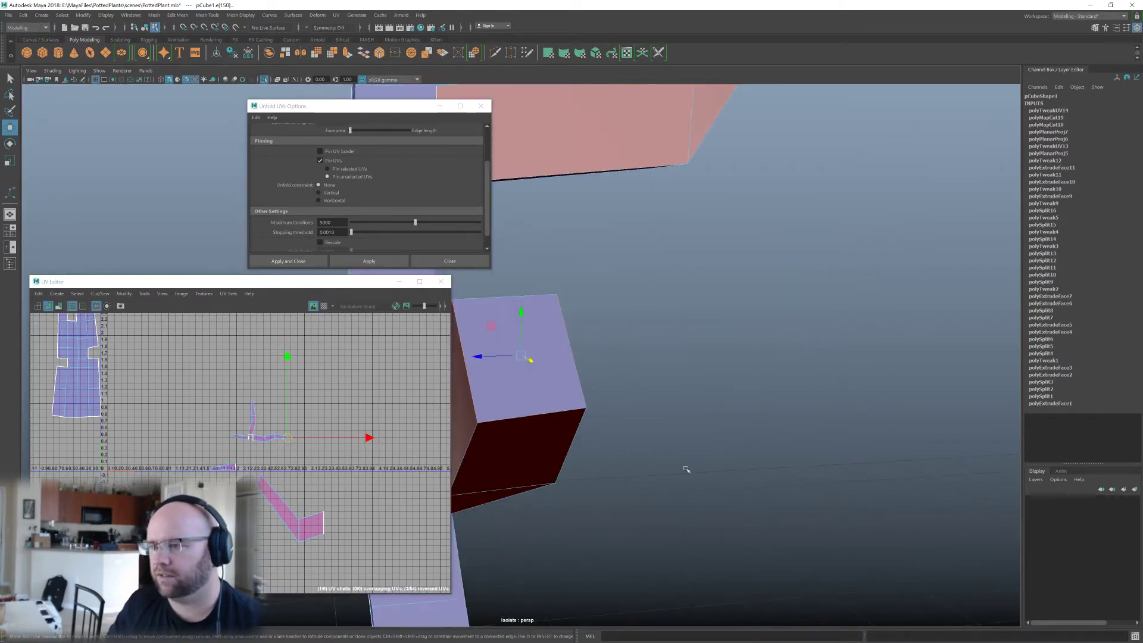
{"action": "left_click_drag", "start_coordinate": [686, 469], "coordinate": [717, 438], "text": "alt"}
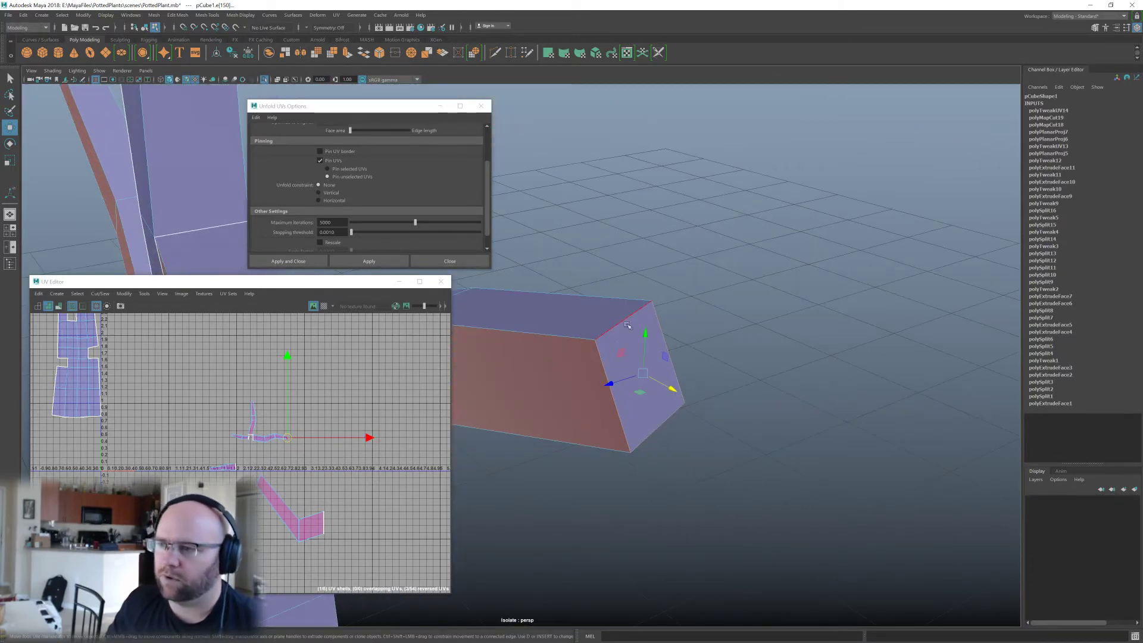
{"action": "left_click_drag", "start_coordinate": [627, 325], "coordinate": [635, 326], "text": "alt"}
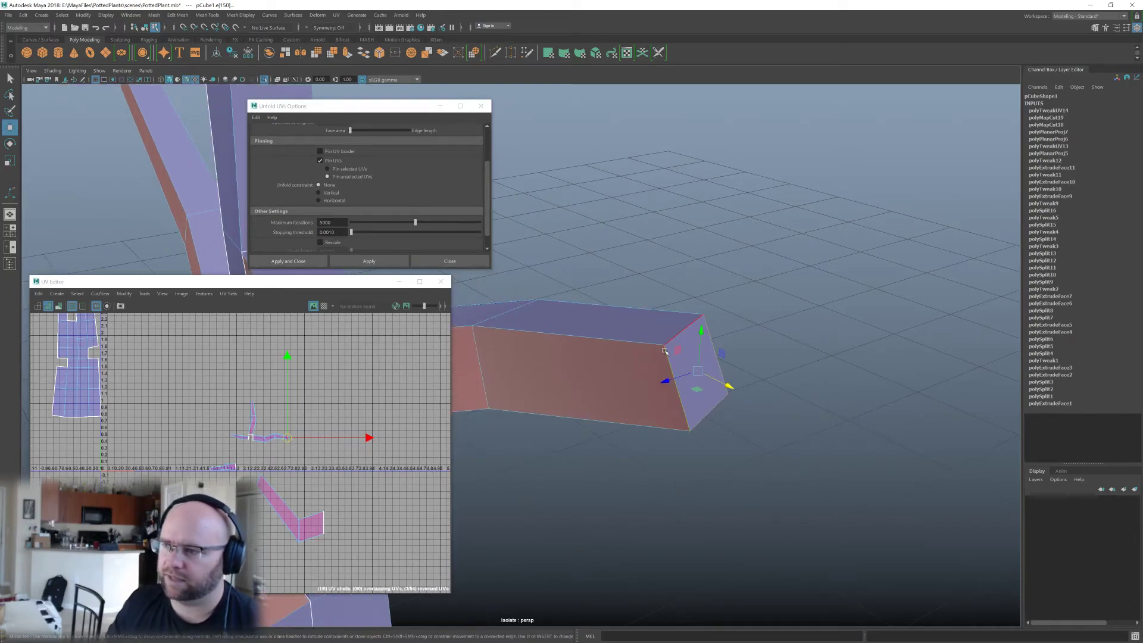
{"action": "middle_click_drag", "start_coordinate": [704, 376], "coordinate": [750, 394], "text": "alt"}
{"action": "right_click_drag", "start_coordinate": [282, 388], "coordinate": [265, 398], "text": "shift"}
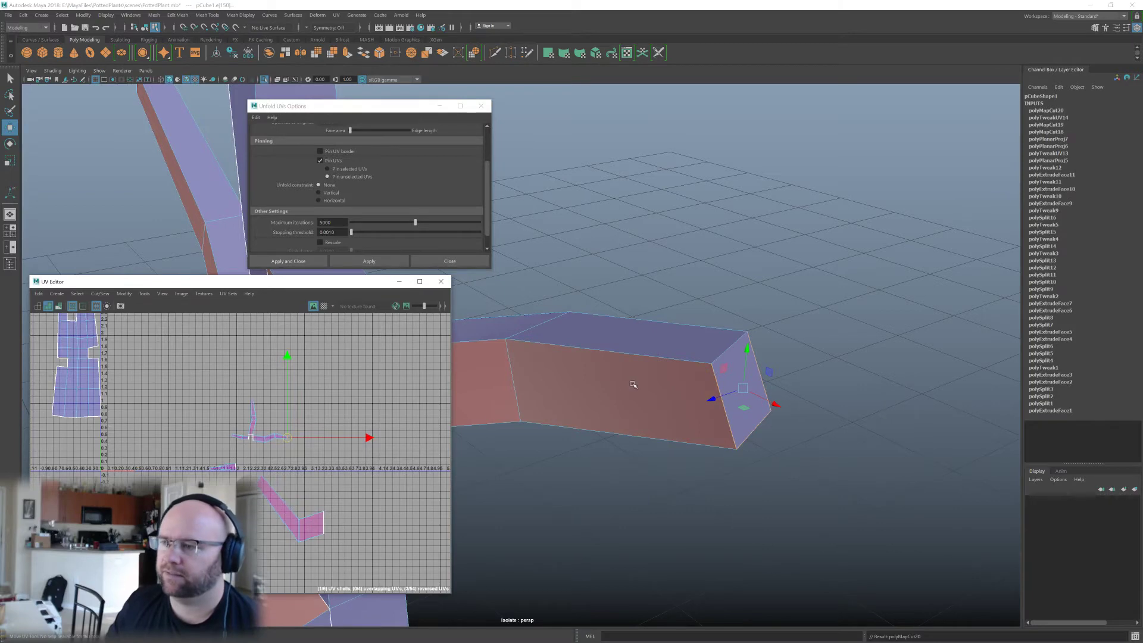
Cut the UVs along the lower lengthwise edges of the same branch.
{"action": "scroll", "coordinate": [633, 385], "scroll_direction": "down", "scroll_amount": 3}
{"action": "middle_click_drag", "start_coordinate": [633, 383], "coordinate": [701, 359], "text": "alt"}
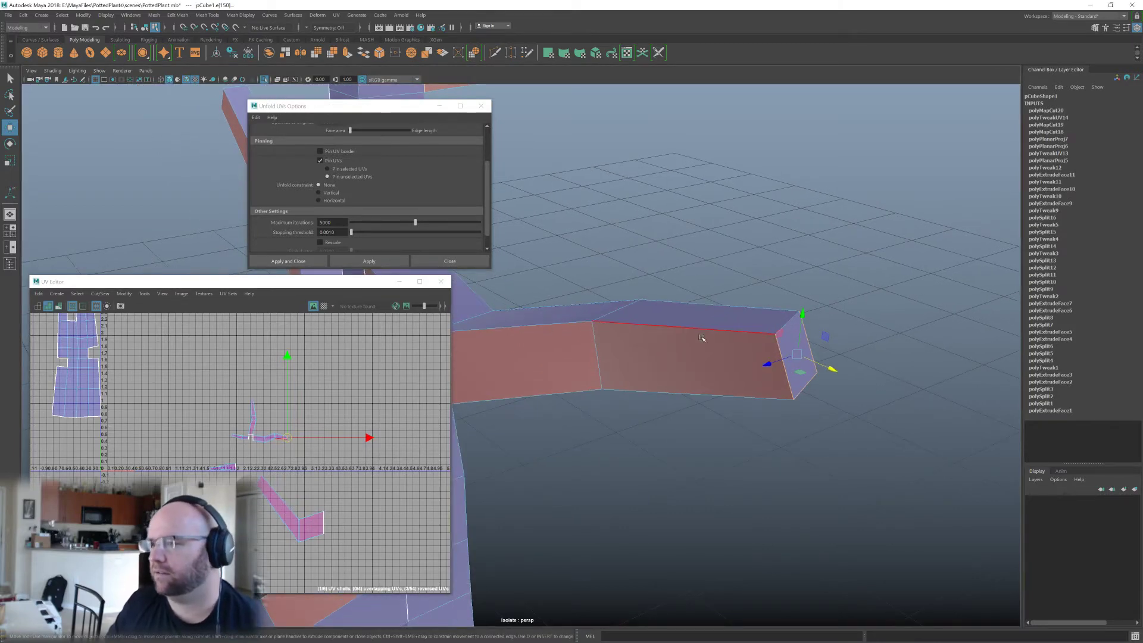
{"action": "left_click", "coordinate": [723, 388]}
{"action": "left_click_drag", "start_coordinate": [680, 415], "coordinate": [829, 392], "text": "alt"}
{"action": "right_click_drag", "start_coordinate": [245, 418], "coordinate": [229, 418], "text": "shift"}
Move the branch's UV shell clear of the overlapping branch shells and select its UVs.
{"action": "scroll", "coordinate": [269, 446], "scroll_direction": "up", "scroll_amount": 3}
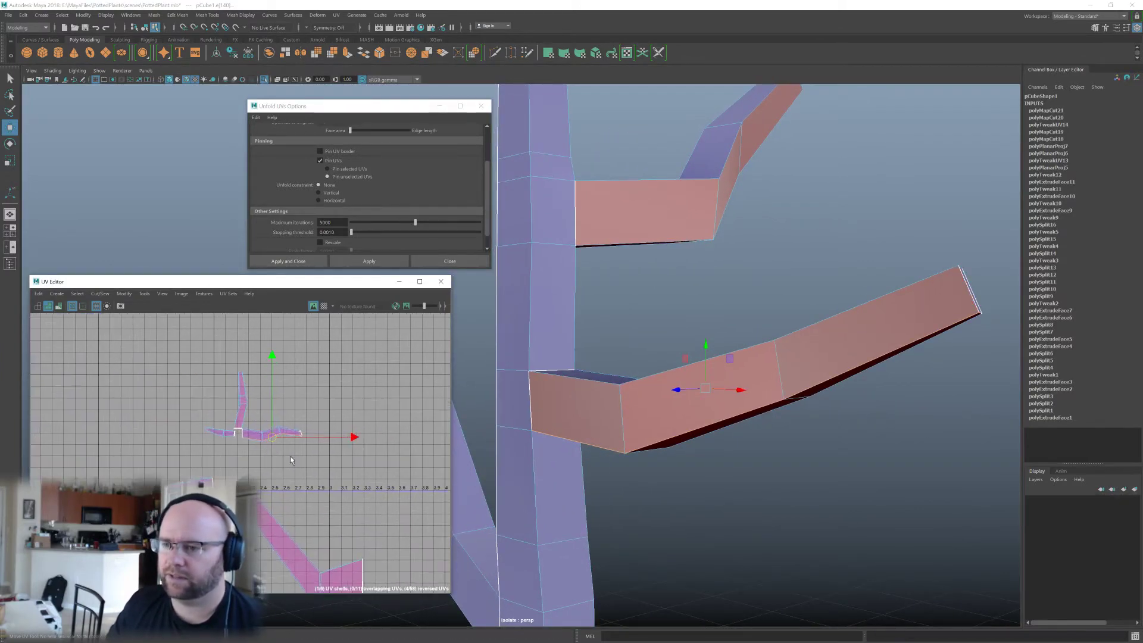
{"action": "double_click", "coordinate": [278, 433]}
{"action": "left_click_drag", "start_coordinate": [278, 433], "coordinate": [367, 410]}
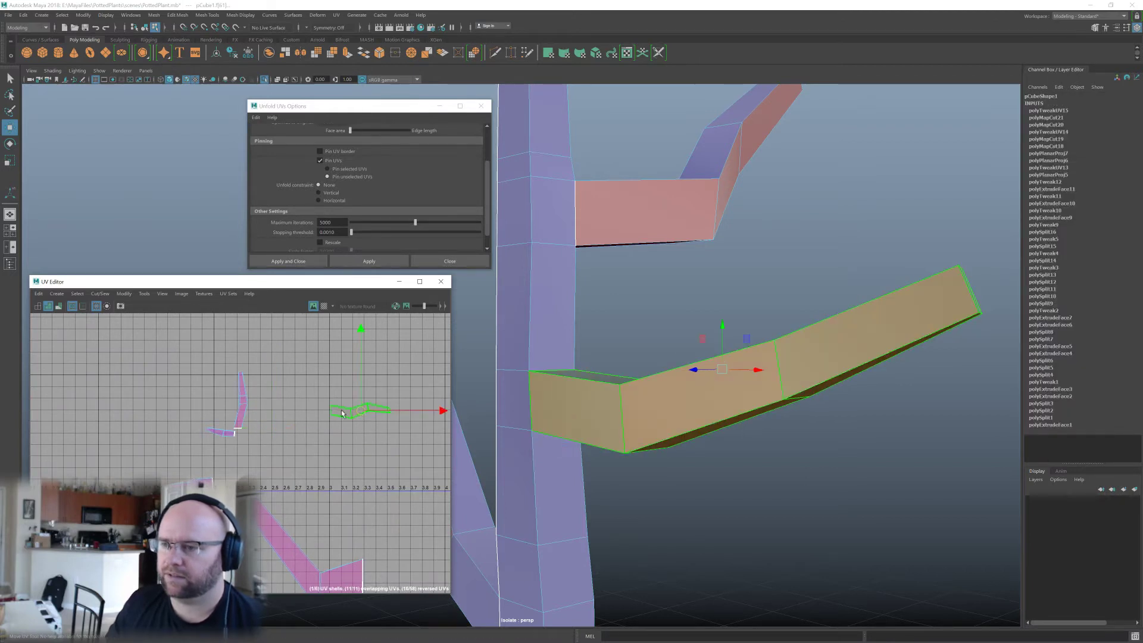
{"action": "left_click_drag", "start_coordinate": [416, 441], "coordinate": [416, 441]}
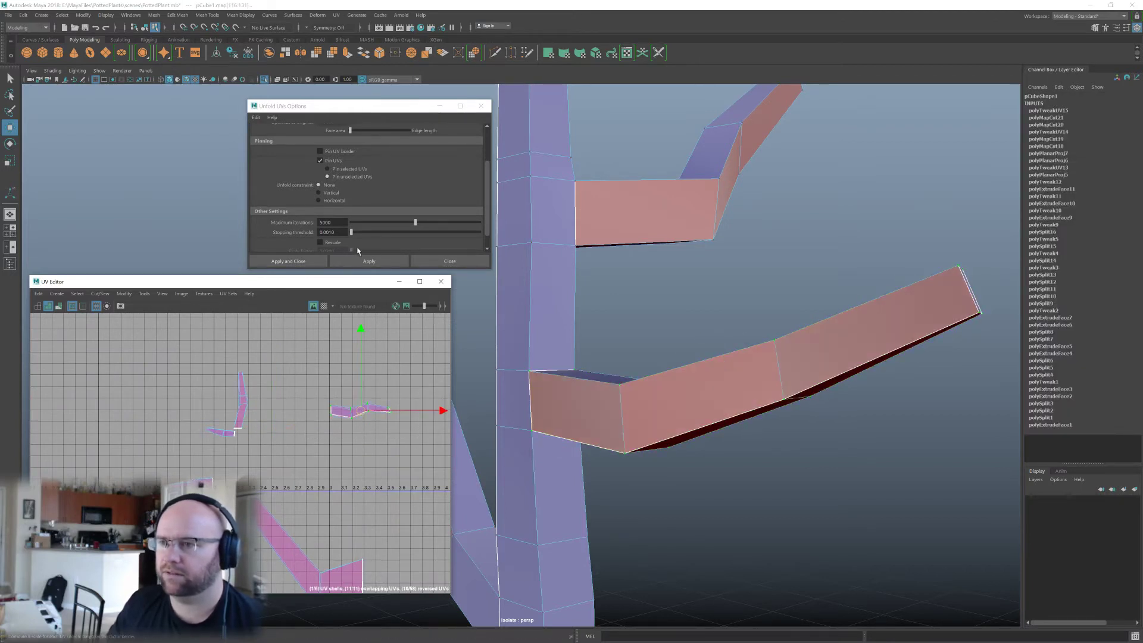
Try to unfold the branch shell with the Legacy method, and undo it.
{"action": "left_click", "coordinate": [369, 260]}
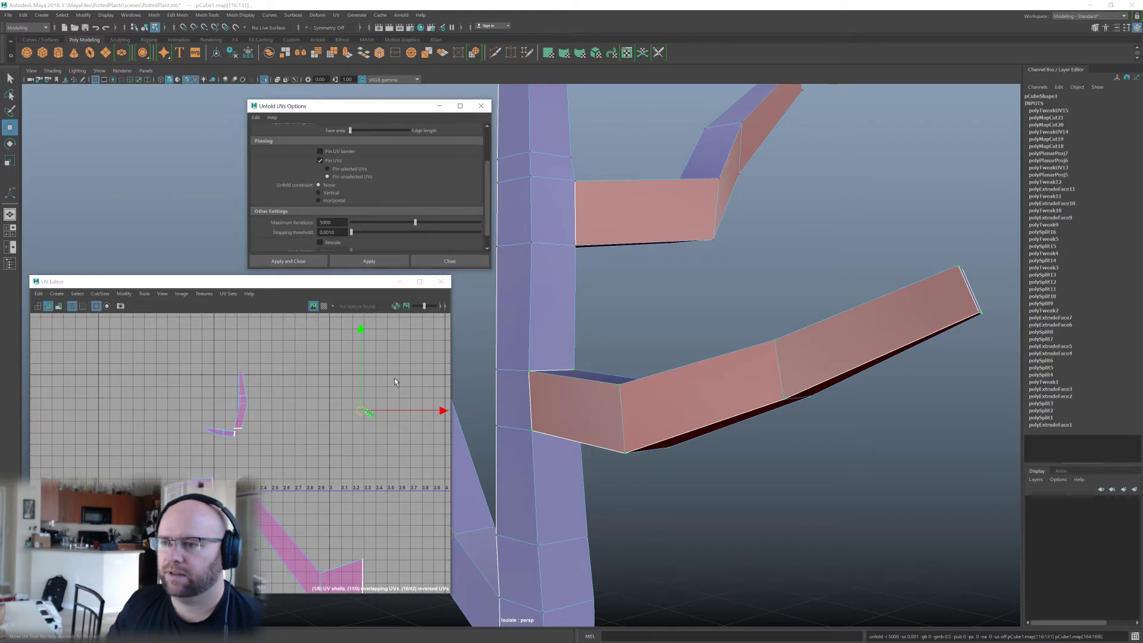
{"action": "middle_click_drag", "start_coordinate": [397, 377], "coordinate": [364, 393], "text": "alt"}
{"action": "key", "text": "ctrl+z"}
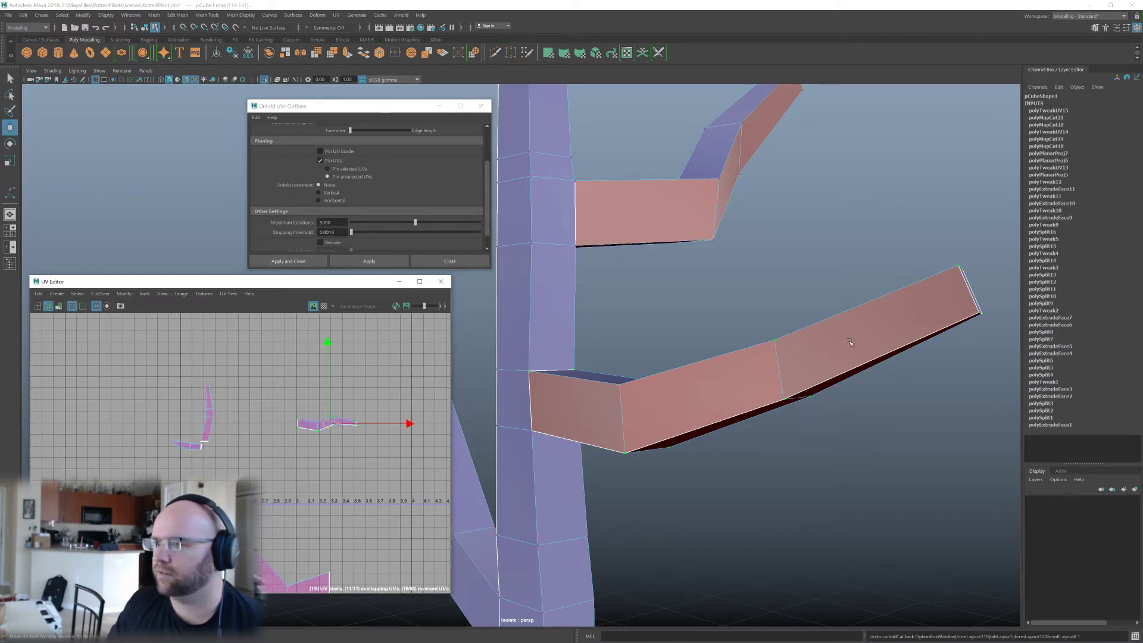
Scale up the branch's UV shell uniformly to several times its size.
{"action": "left_click_drag", "start_coordinate": [848, 342], "coordinate": [840, 355], "text": "alt"}
{"action": "key", "text": "r"}
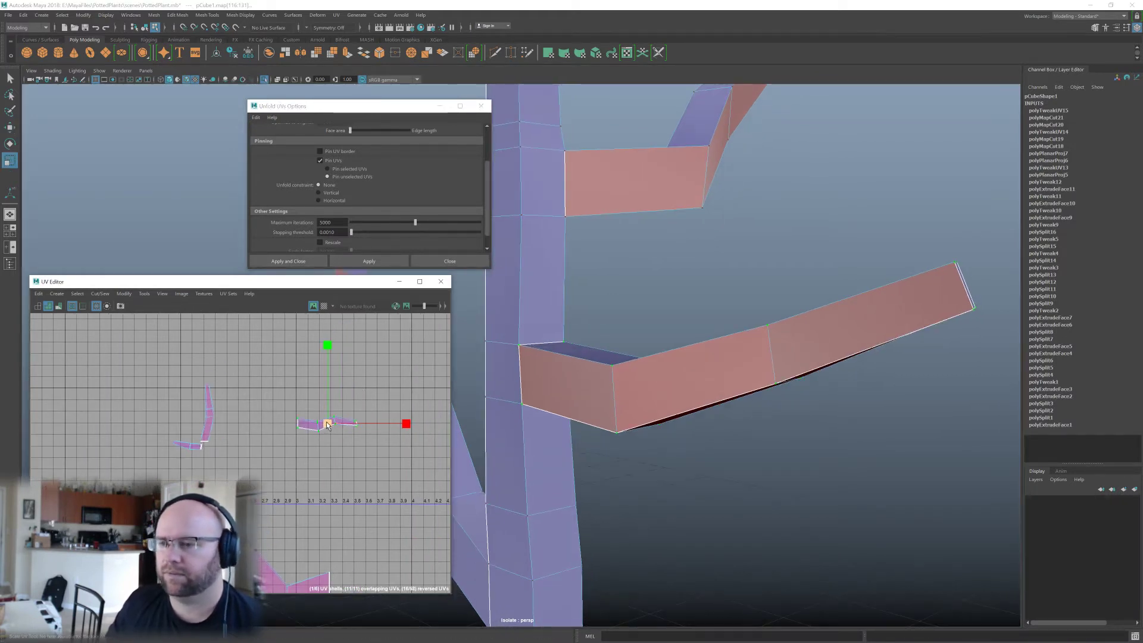
{"action": "left_click_drag", "start_coordinate": [327, 423], "coordinate": [374, 413]}
{"action": "middle_click_drag", "start_coordinate": [373, 413], "coordinate": [401, 398], "text": "alt"}
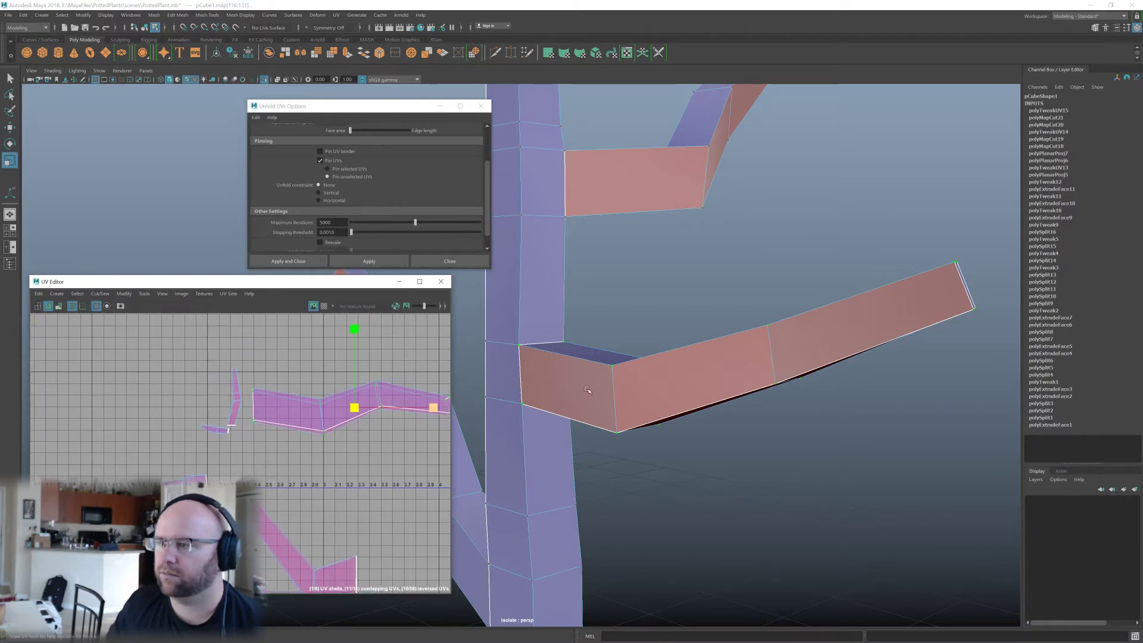
Switch the unfold method to Unfold3D and unfold the branch's UV shell.
{"action": "left_click_drag", "start_coordinate": [883, 335], "coordinate": [838, 390], "text": "alt"}
{"action": "middle_click_drag", "start_coordinate": [838, 389], "coordinate": [852, 394], "text": "alt"}
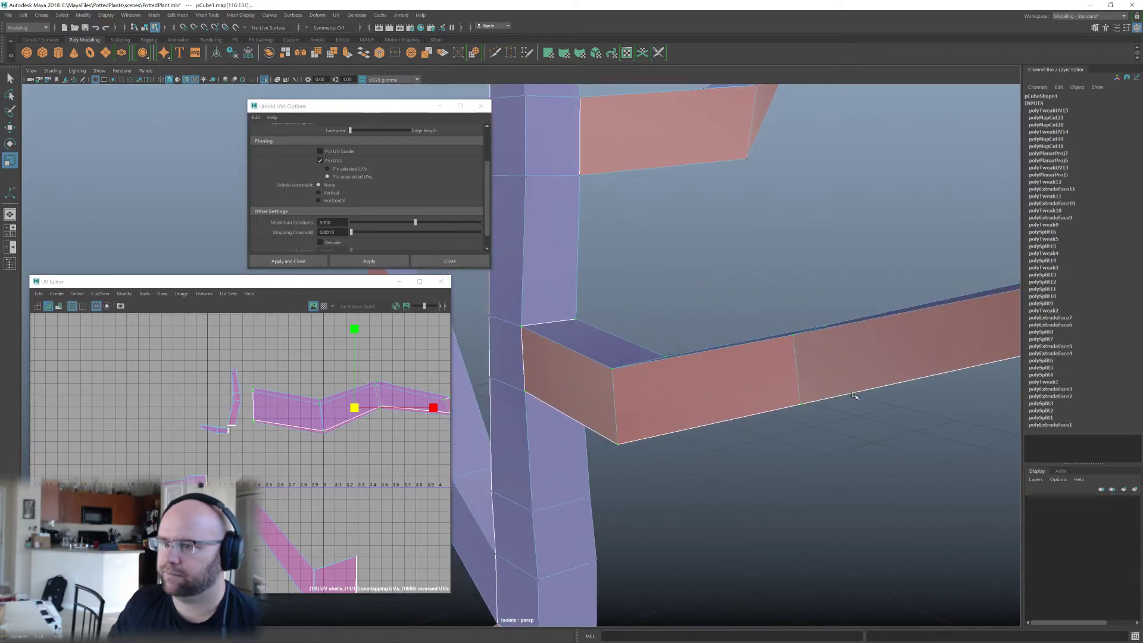
{"action": "scroll", "coordinate": [852, 389], "scroll_direction": "down", "scroll_amount": 3}
{"action": "left_click_drag", "start_coordinate": [852, 389], "coordinate": [655, 384], "text": "alt"}
{"action": "scroll", "coordinate": [349, 405], "scroll_direction": "down", "scroll_amount": 2}
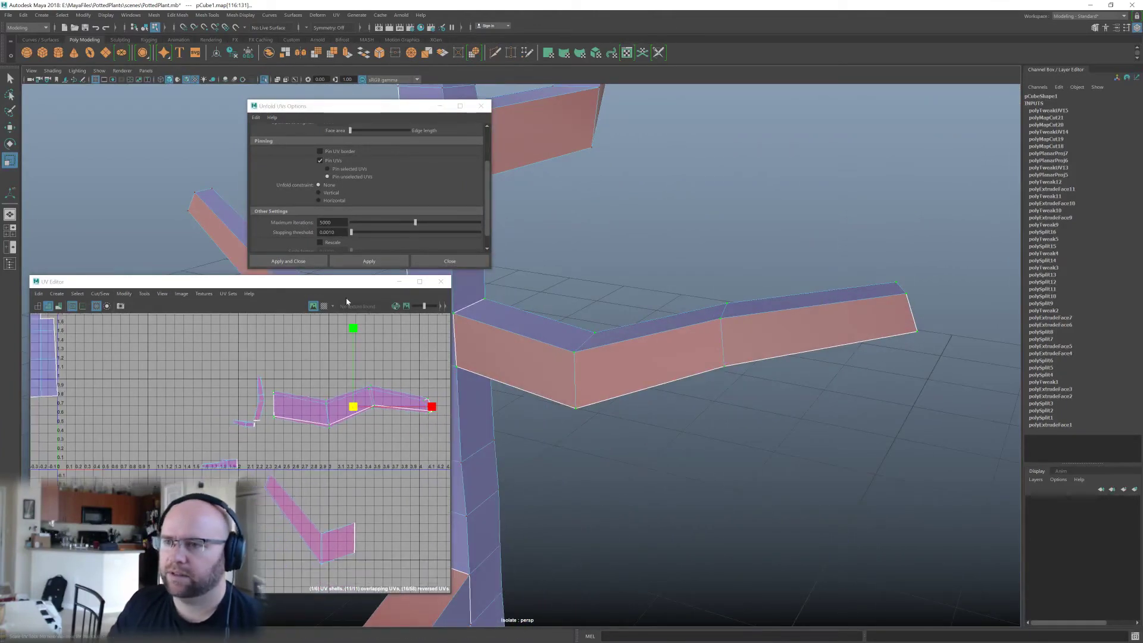
{"action": "scroll", "coordinate": [342, 161], "scroll_direction": "up", "scroll_amount": 3}
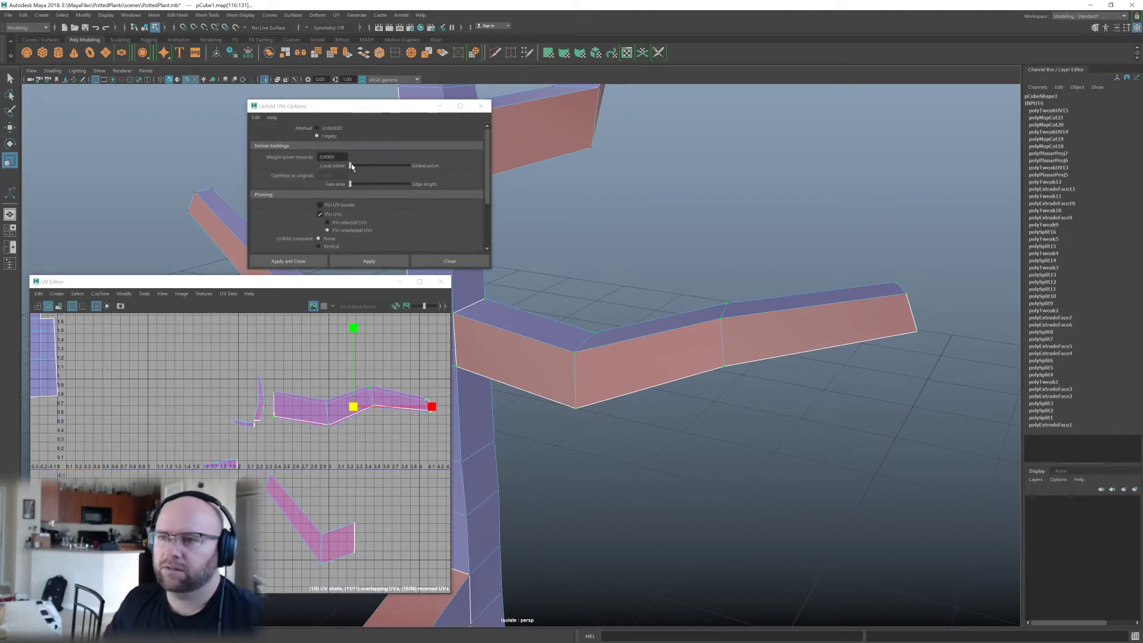
{"action": "left_click", "coordinate": [331, 129]}
{"action": "left_click", "coordinate": [366, 262]}
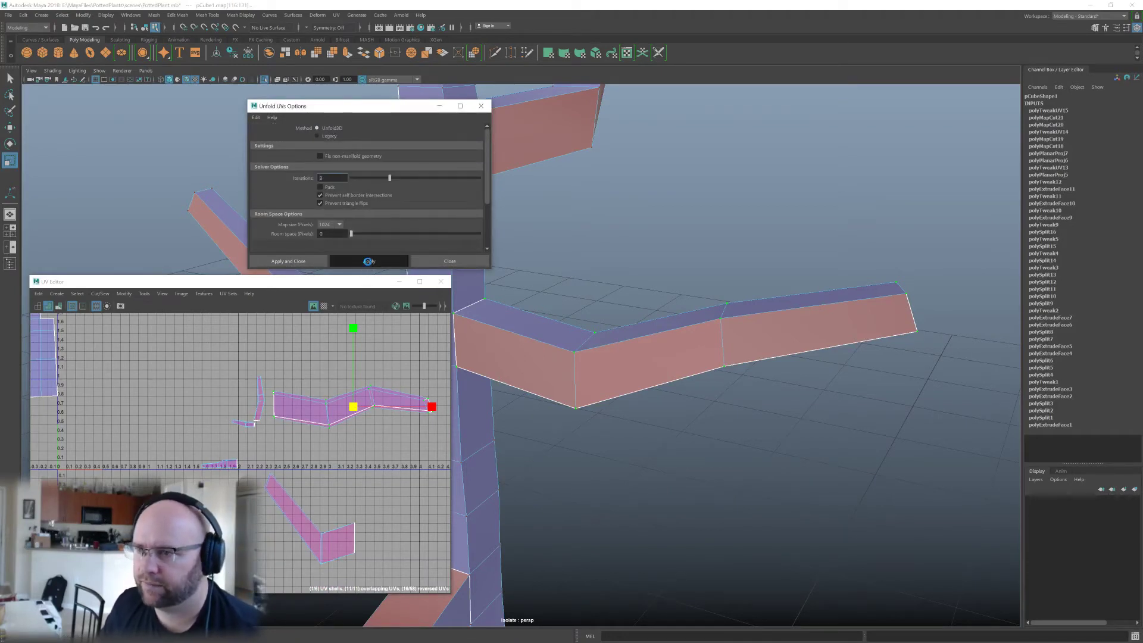
{"action": "scroll", "coordinate": [607, 347], "scroll_direction": "down", "scroll_amount": 2}
{"action": "middle_click_drag", "start_coordinate": [607, 347], "coordinate": [637, 367], "text": "alt"}
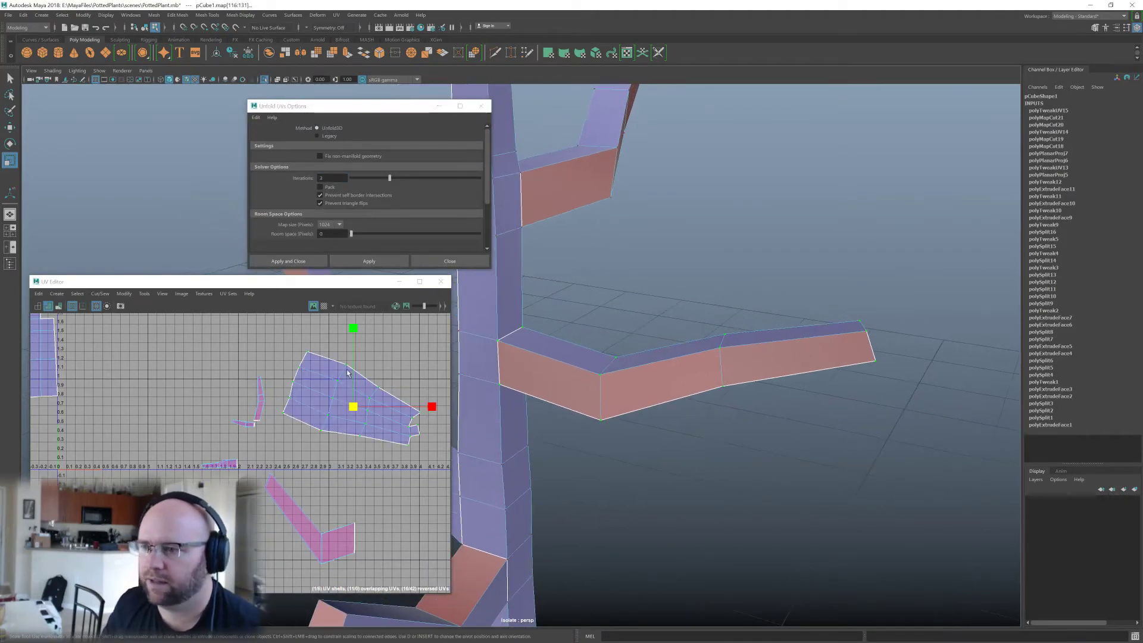
Display the checker map and examine the texture distortion along the unfolded branch.
{"action": "left_click", "coordinate": [324, 306]}
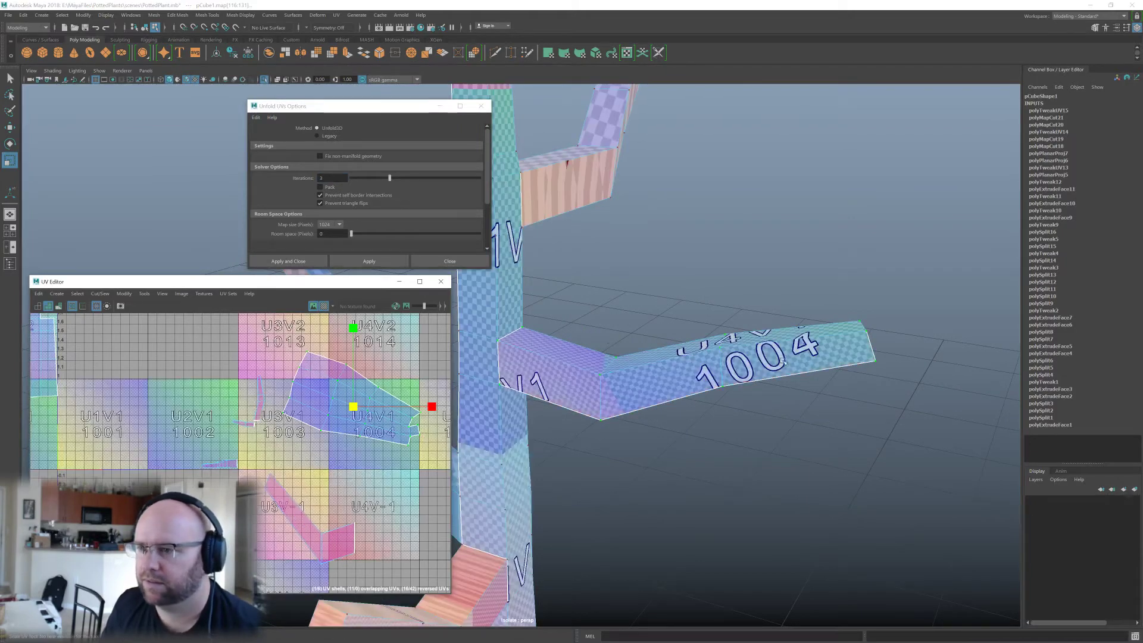
{"action": "scroll", "coordinate": [763, 397], "scroll_direction": "up", "scroll_amount": 4}
{"action": "left_click_drag", "start_coordinate": [763, 397], "coordinate": [741, 386], "text": "alt"}
{"action": "middle_click_drag", "start_coordinate": [741, 386], "coordinate": [588, 363], "text": "alt"}
{"action": "left_click_drag", "start_coordinate": [588, 363], "coordinate": [544, 374], "text": "alt"}
{"action": "scroll", "coordinate": [388, 418], "scroll_direction": "up", "scroll_amount": 3}
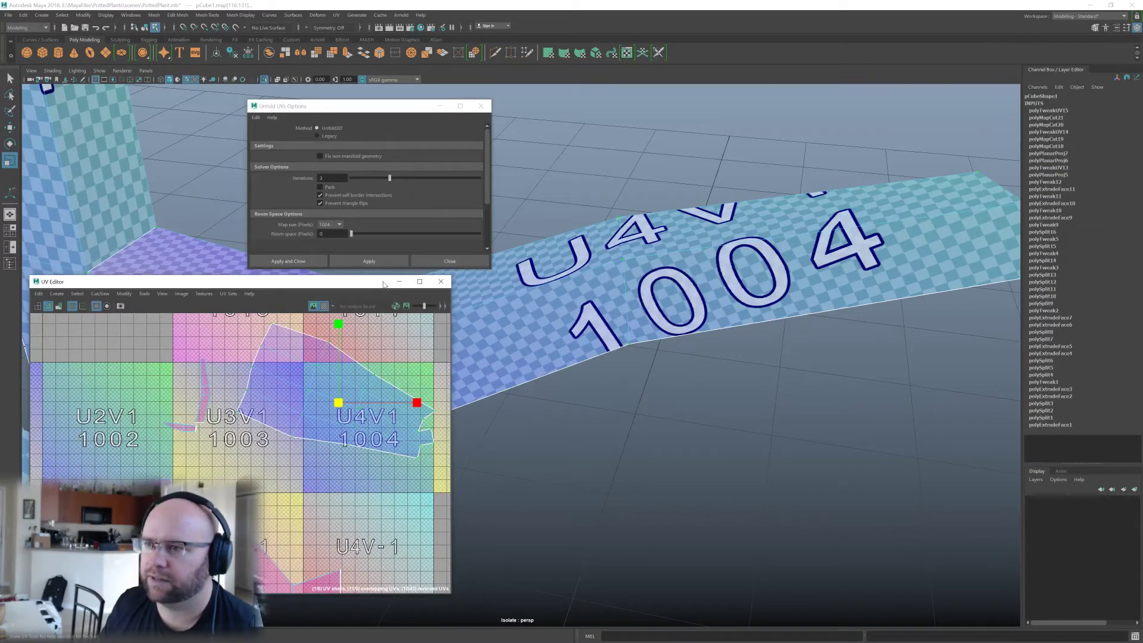
Run Unfold3D once more on the branch shell and check the pattern near the trunk.
{"action": "left_click", "coordinate": [369, 260]}
{"action": "left_click_drag", "start_coordinate": [634, 334], "coordinate": [556, 372], "text": "alt"}
{"action": "middle_click_drag", "start_coordinate": [556, 372], "coordinate": [768, 384], "text": "alt"}
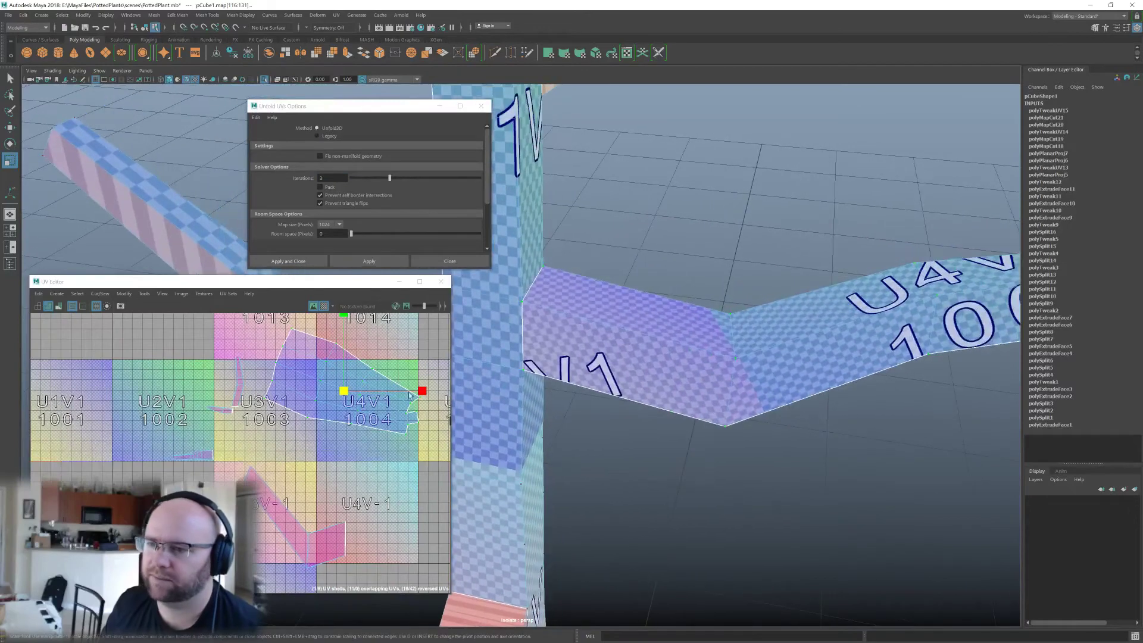
Select an edge path along the next side branch and around its tip, and cut the UVs there.
{"action": "middle_click_drag", "start_coordinate": [303, 496], "coordinate": [259, 421], "text": "alt"}
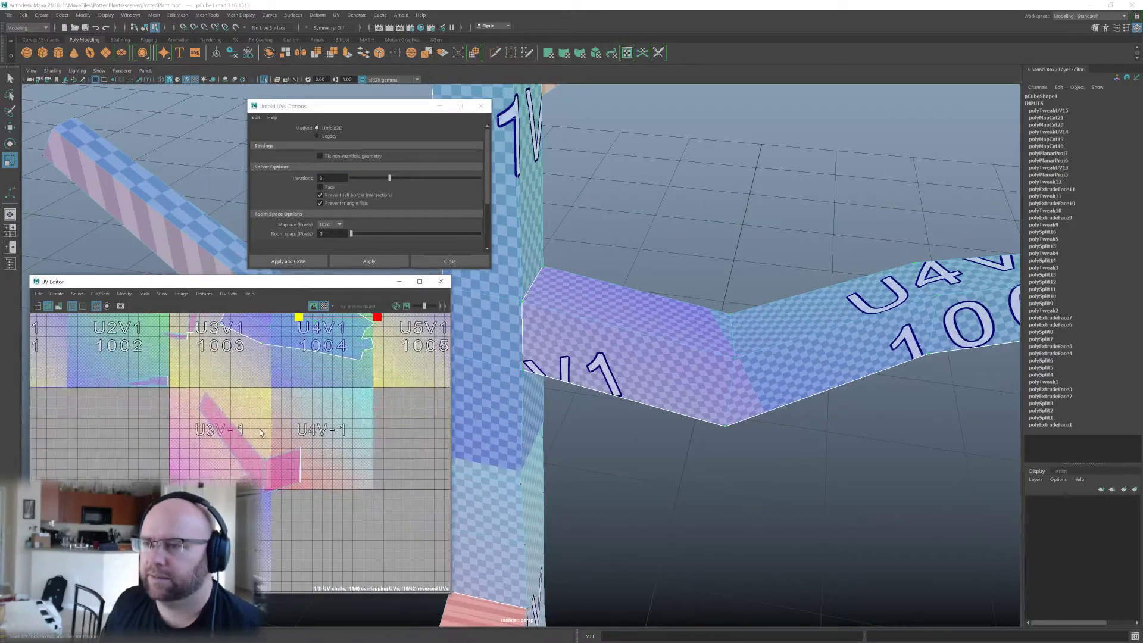
{"action": "right_click_drag", "start_coordinate": [690, 360], "coordinate": [632, 352], "text": "alt"}
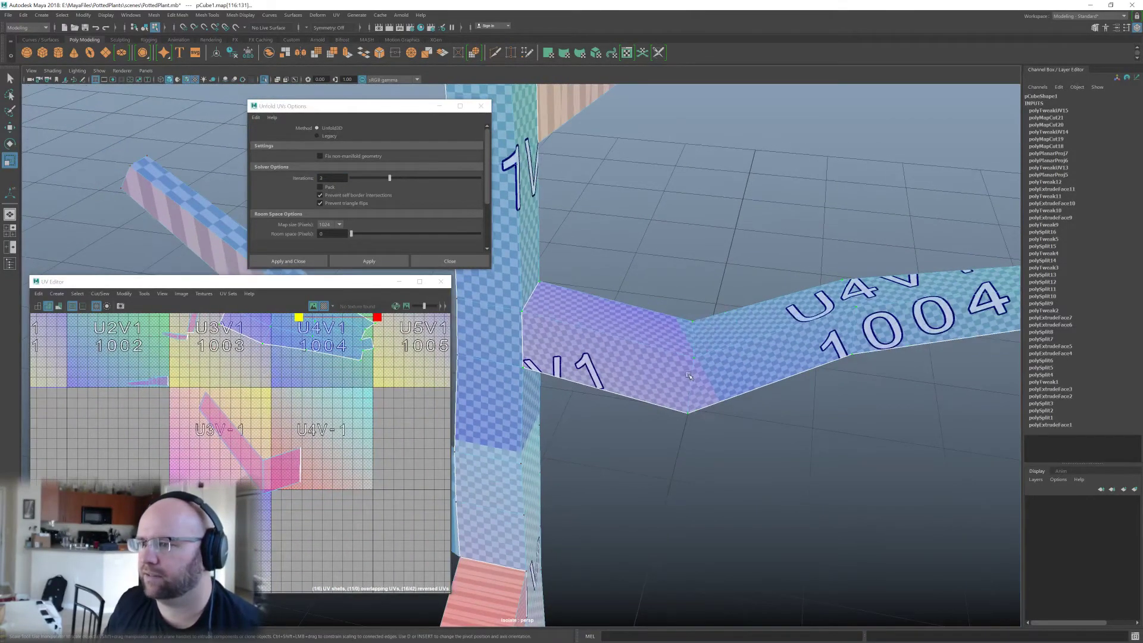
{"action": "middle_click_drag", "start_coordinate": [690, 377], "coordinate": [744, 389], "text": "alt"}
{"action": "scroll", "coordinate": [233, 412], "scroll_direction": "down", "scroll_amount": 1}
{"action": "scroll", "coordinate": [233, 411], "scroll_direction": "down", "scroll_amount": 1}
{"action": "middle_click_drag", "start_coordinate": [267, 316], "coordinate": [274, 417], "text": "alt"}
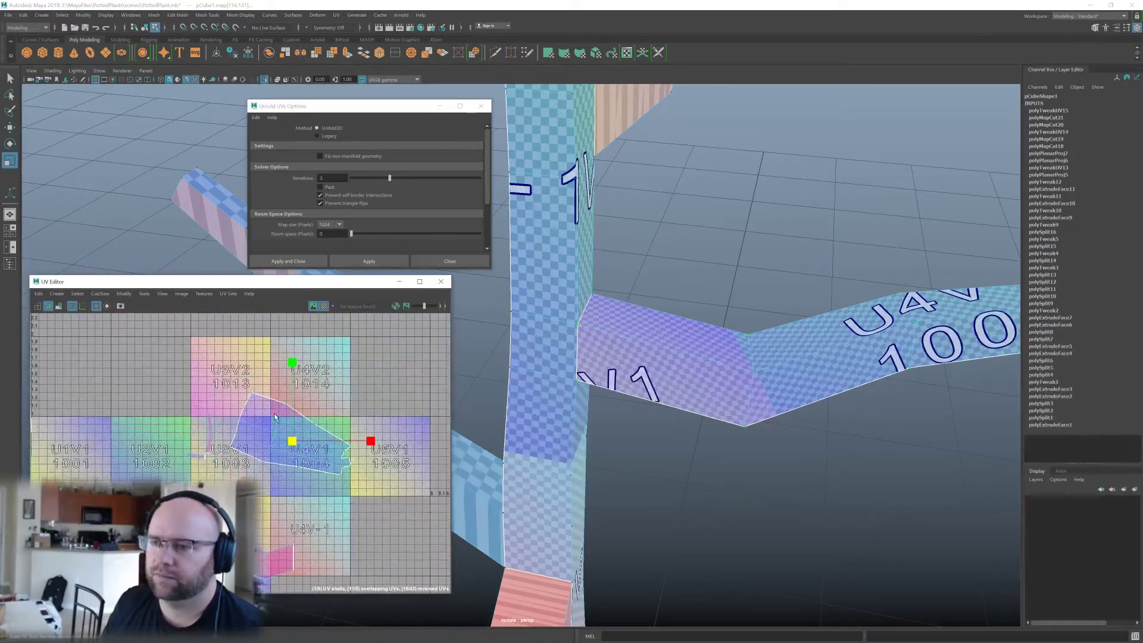
{"action": "left_click_drag", "start_coordinate": [595, 269], "coordinate": [732, 344], "text": "alt"}
{"action": "middle_click_drag", "start_coordinate": [732, 343], "coordinate": [622, 360], "text": "alt"}
{"action": "left_click_drag", "start_coordinate": [623, 355], "coordinate": [608, 382], "text": "alt"}
{"action": "left_click", "coordinate": [614, 308]}
{"action": "left_click", "coordinate": [587, 316]}
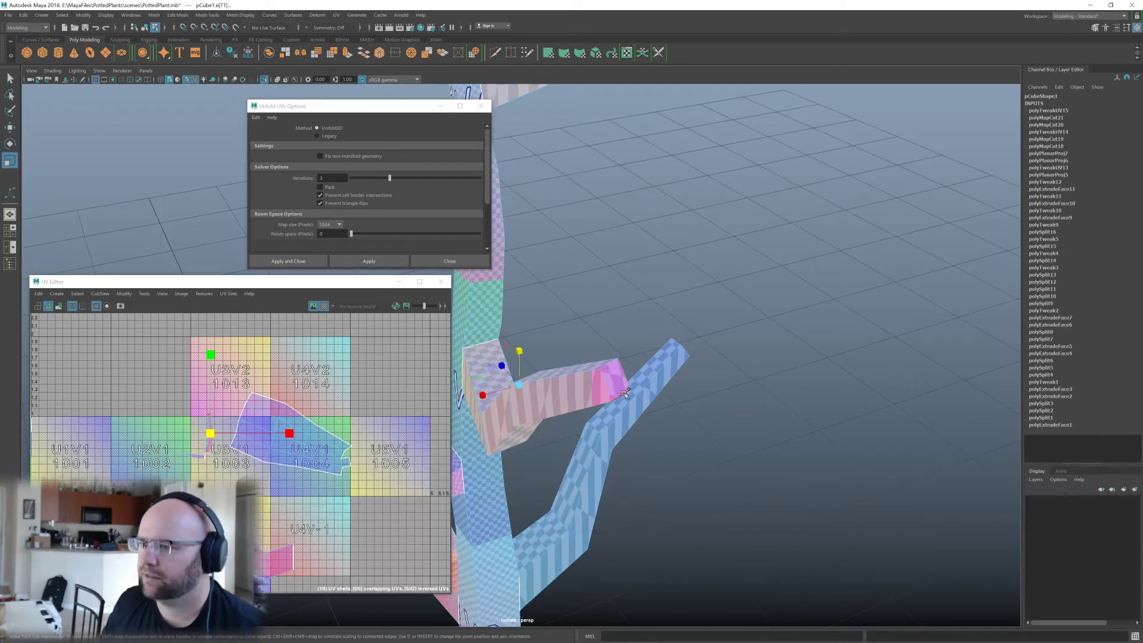
{"action": "right_click_drag", "start_coordinate": [401, 417], "coordinate": [377, 437], "text": "shift"}
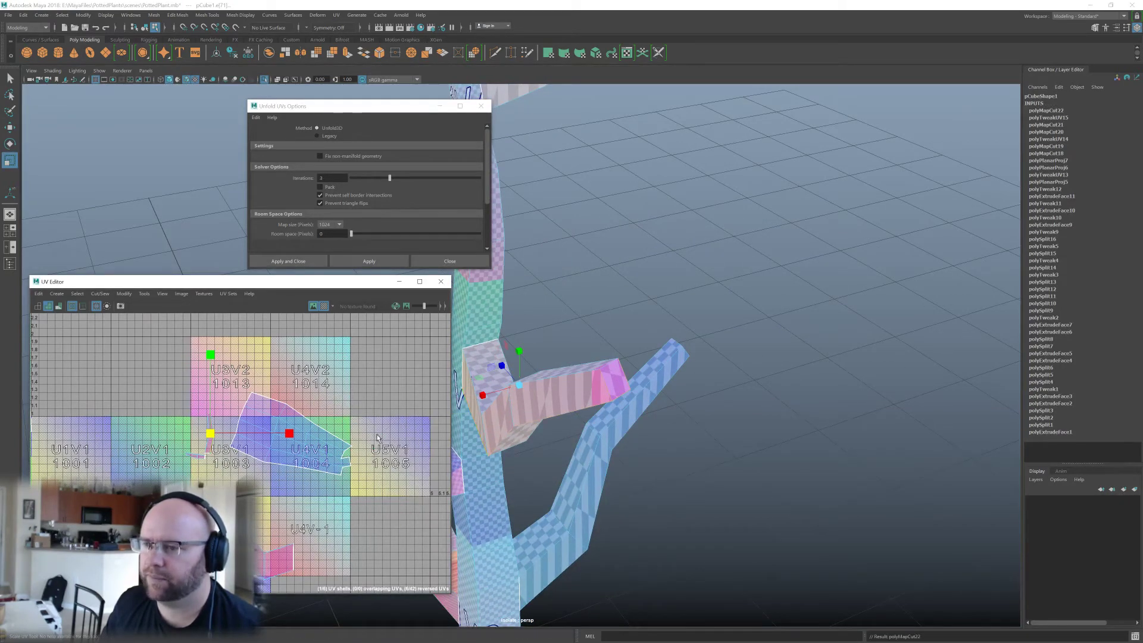
Rotate the newly cut branch's UV shell to roughly horizontal and move it away from the tiny neighbouring shell.
{"action": "scroll", "coordinate": [205, 445], "scroll_direction": "up", "scroll_amount": 4}
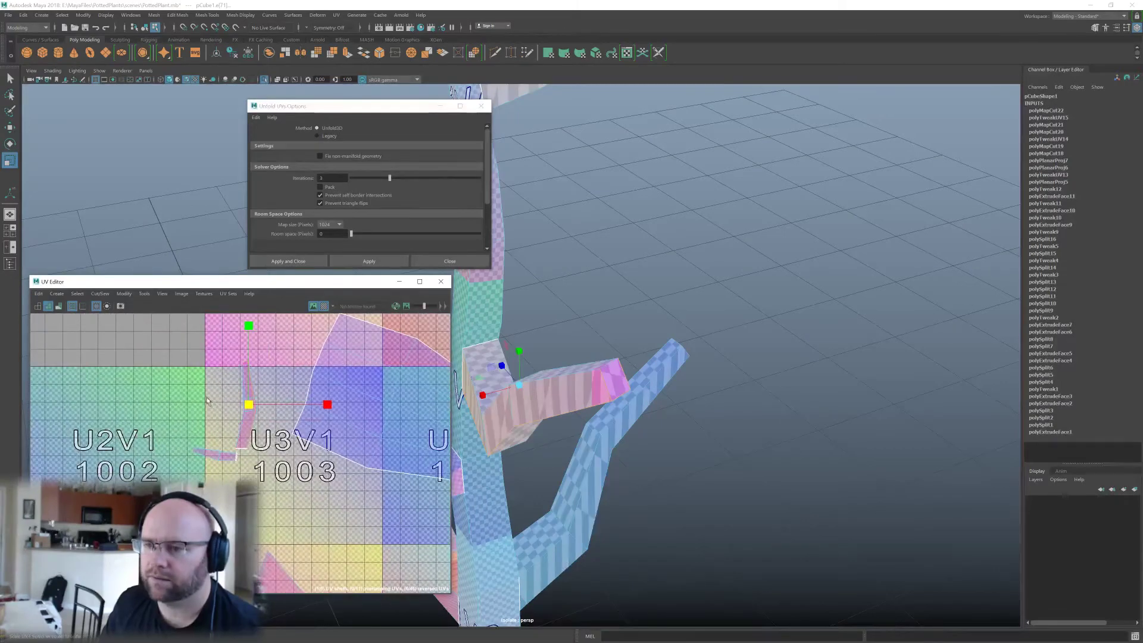
{"action": "right_click_drag", "start_coordinate": [206, 401], "coordinate": [243, 416]}
{"action": "left_click", "coordinate": [244, 418]}
{"action": "key", "text": "e"}
{"action": "left_click_drag", "start_coordinate": [206, 470], "coordinate": [167, 360]}
{"action": "key", "text": "w"}
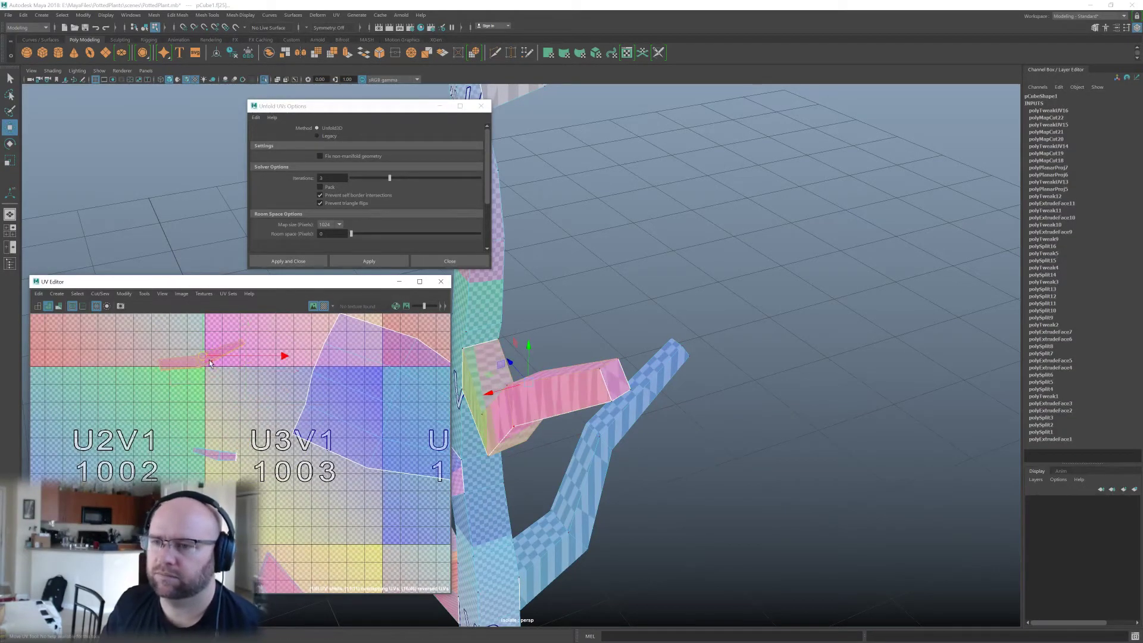
Unfold the rotated branch shell with Unfold3D and turn off the checker map display.
{"action": "middle_click_drag", "start_coordinate": [208, 360], "coordinate": [220, 406], "text": "alt"}
{"action": "right_click_drag", "start_coordinate": [304, 348], "coordinate": [315, 348], "text": "ctrl"}
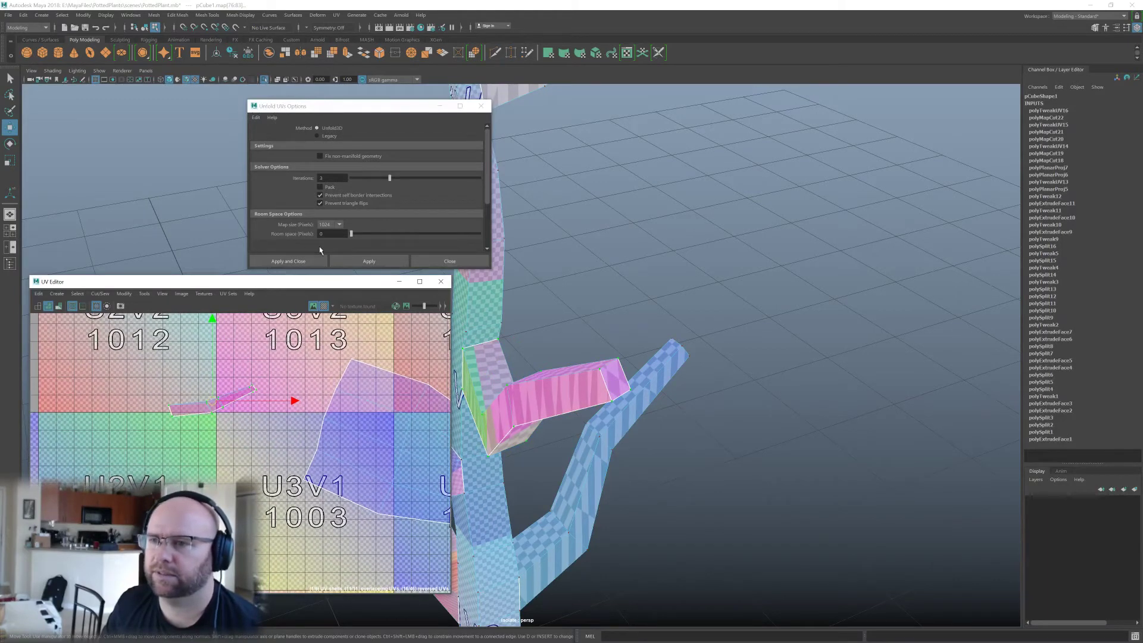
{"action": "left_click", "coordinate": [357, 260]}
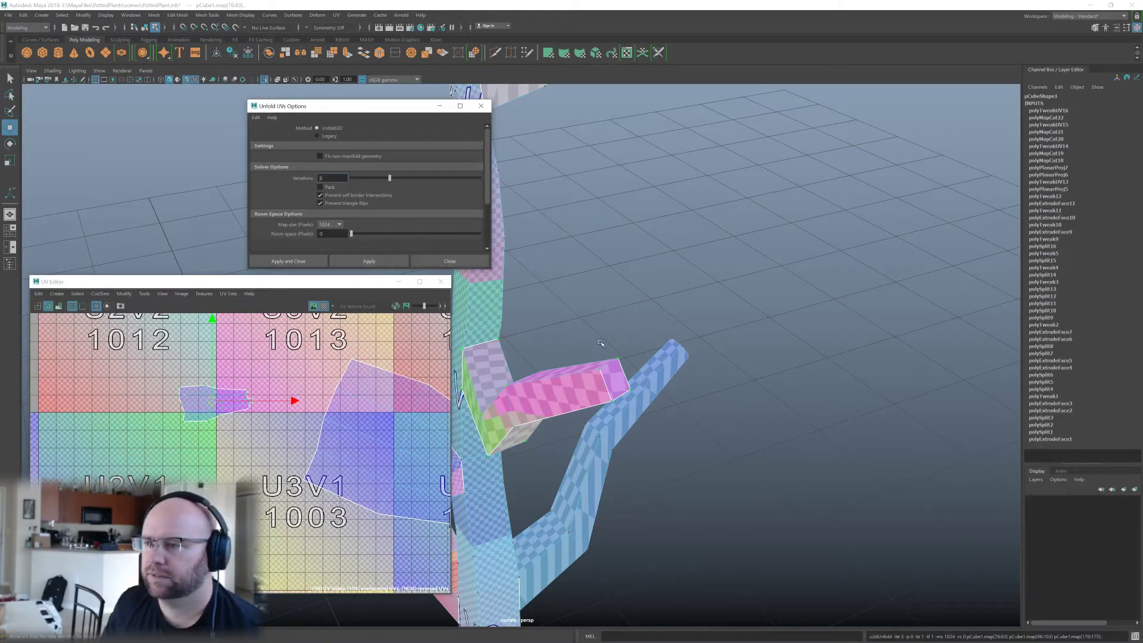
{"action": "left_click_drag", "start_coordinate": [600, 343], "coordinate": [450, 343], "text": "alt"}
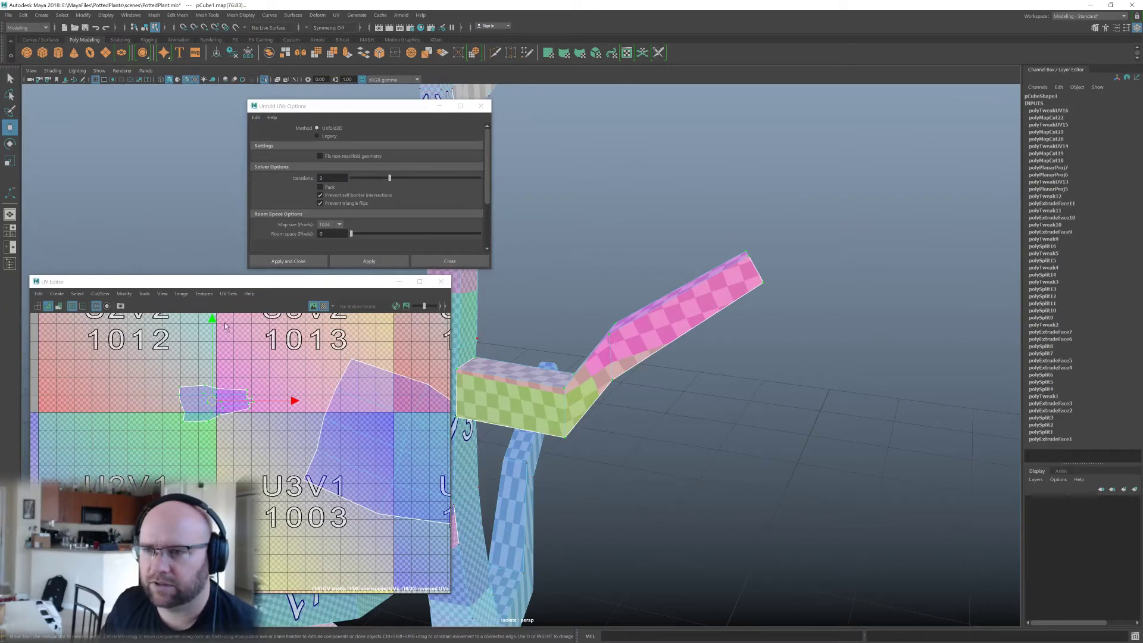
{"action": "left_click", "coordinate": [326, 307]}
Select the tiny UV shell just below the small unfolded branch shell.
{"action": "left_click_drag", "start_coordinate": [565, 456], "coordinate": [616, 394], "text": "alt"}
{"action": "scroll", "coordinate": [243, 428], "scroll_direction": "down", "scroll_amount": 1}
{"action": "middle_click_drag", "start_coordinate": [311, 479], "coordinate": [256, 413], "text": "alt"}
{"action": "scroll", "coordinate": [256, 412], "scroll_direction": "down", "scroll_amount": 5}
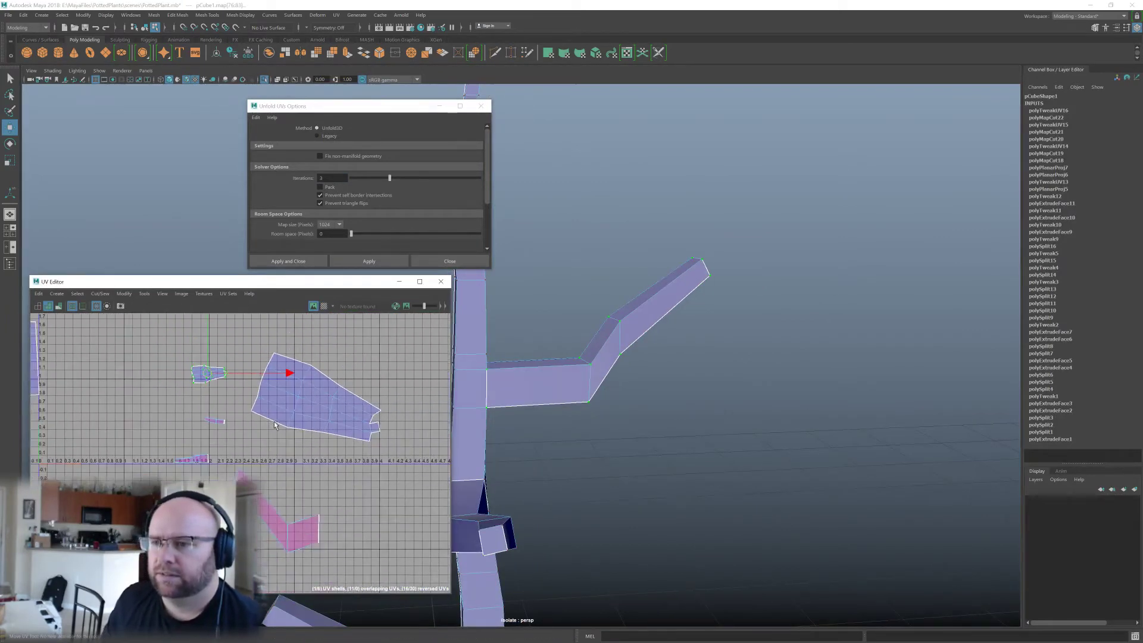
{"action": "left_click", "coordinate": [220, 420]}
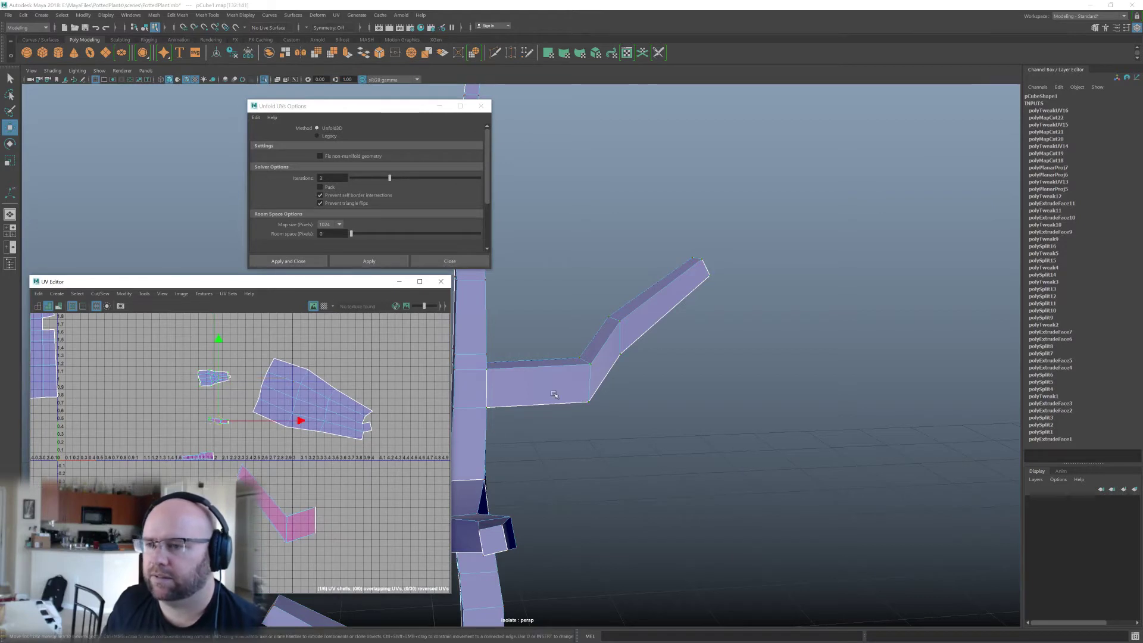
Cut a UV seam along the lower edge of the topmost side branch and around its end cap.
{"action": "left_click_drag", "start_coordinate": [685, 381], "coordinate": [795, 405], "text": "alt"}
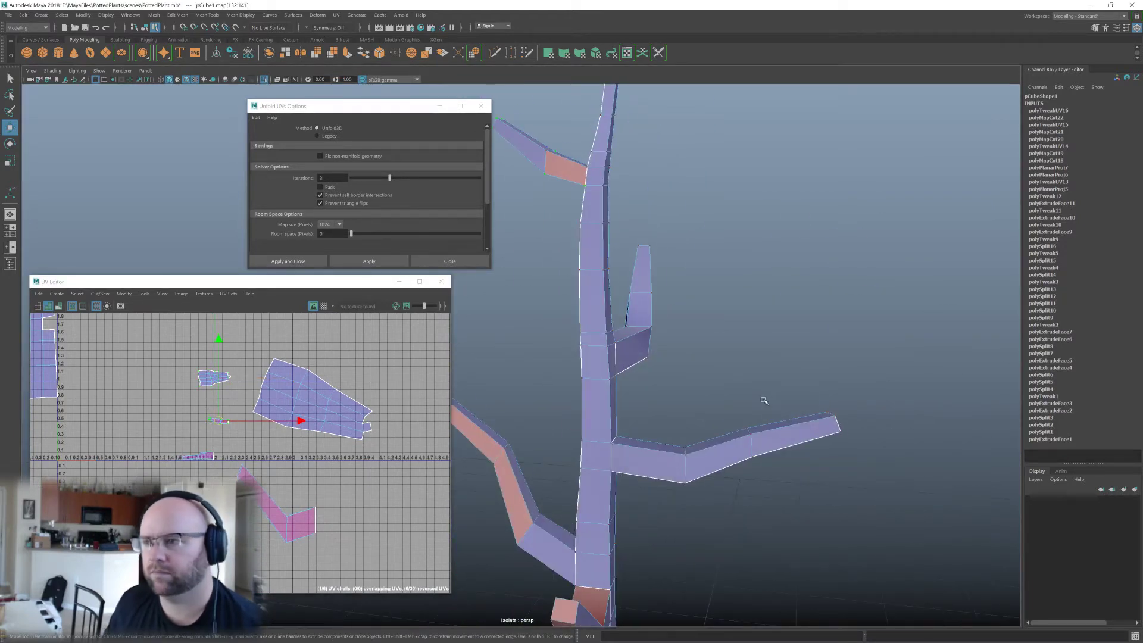
{"action": "key", "text": "f"}
{"action": "right_click_drag", "start_coordinate": [761, 400], "coordinate": [640, 392], "text": "alt"}
{"action": "left_click_drag", "start_coordinate": [640, 393], "coordinate": [819, 418], "text": "alt"}
{"action": "right_click_drag", "start_coordinate": [819, 418], "coordinate": [799, 381], "text": "alt"}
{"action": "middle_click_drag", "start_coordinate": [798, 382], "coordinate": [792, 363], "text": "alt"}
{"action": "right_click_drag", "start_coordinate": [751, 375], "coordinate": [751, 326]}
{"action": "left_click", "coordinate": [686, 424]}
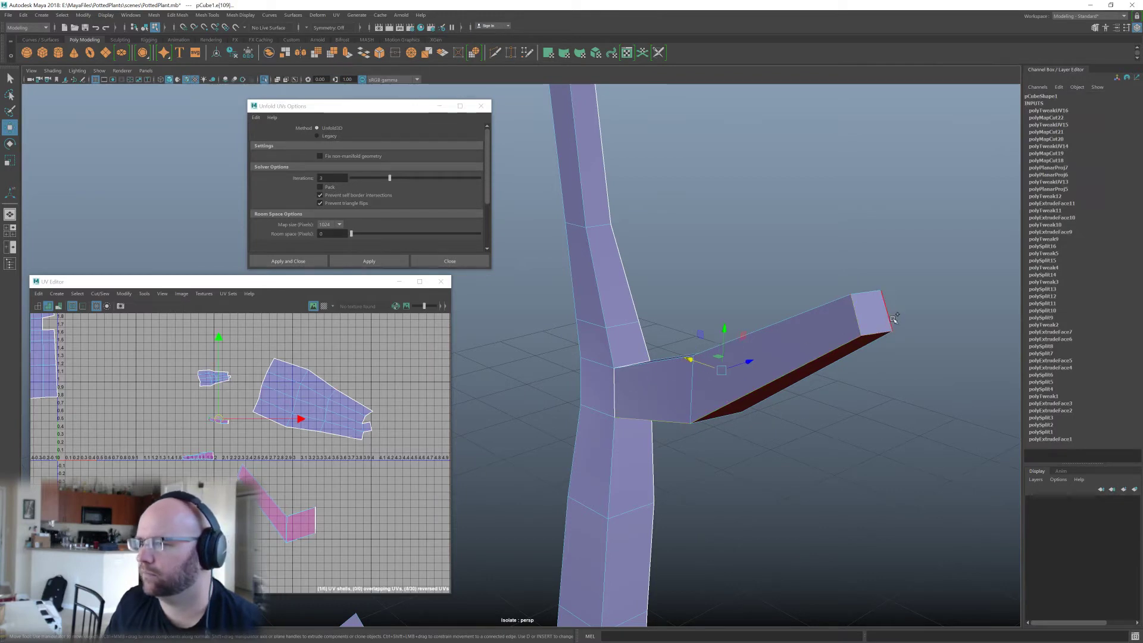
{"action": "right_click_drag", "start_coordinate": [256, 410], "coordinate": [222, 425], "text": "shift"}
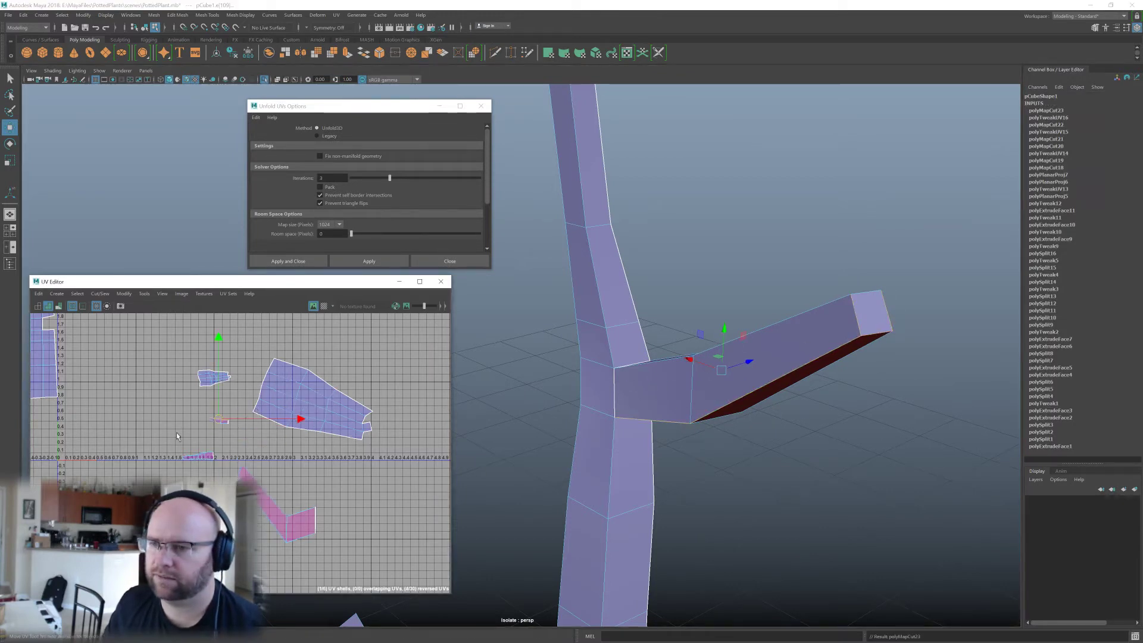
Select the topmost branch's UV shell and unfold it with Unfold3D.
{"action": "left_click", "coordinate": [218, 415]}
{"action": "left_click_drag", "start_coordinate": [240, 435], "coordinate": [240, 435]}
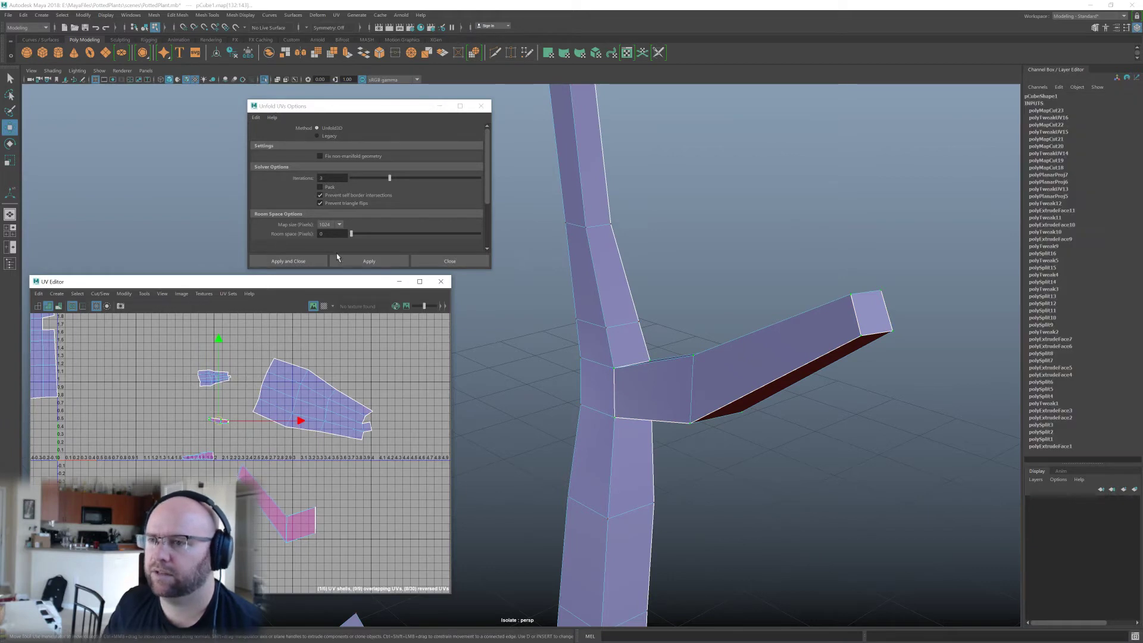
{"action": "left_click", "coordinate": [369, 260]}
{"action": "scroll", "coordinate": [274, 393], "scroll_direction": "up", "scroll_amount": 2}
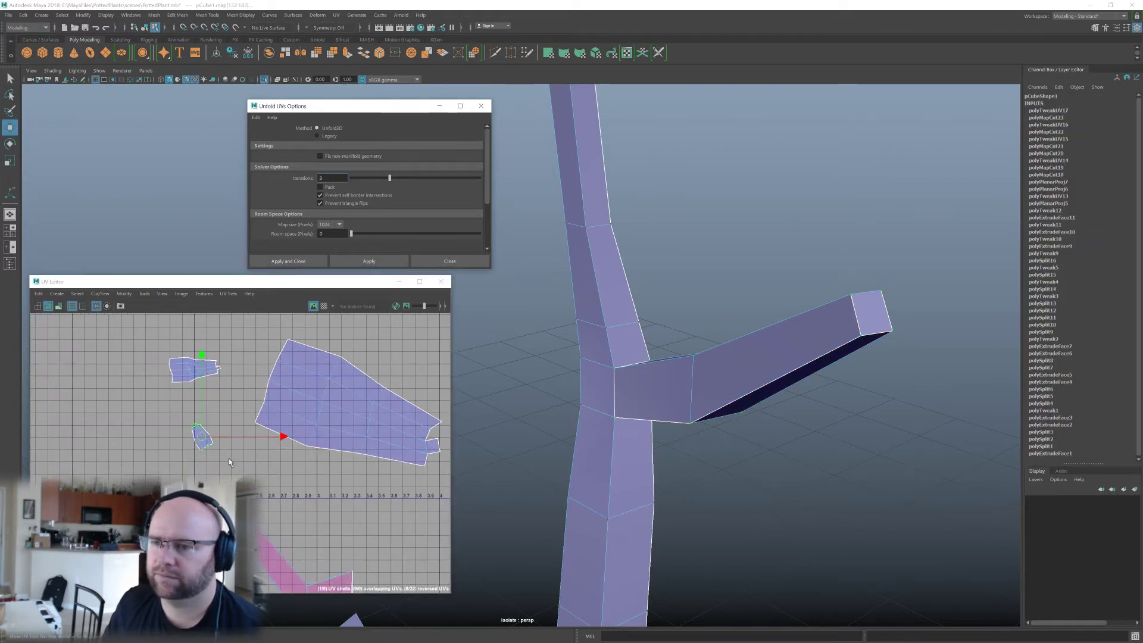
Cut a UV seam along the long edge of the steep, bent branch just above the lowest one and around its tip.
{"action": "middle_click_drag", "start_coordinate": [228, 459], "coordinate": [188, 438], "text": "alt"}
{"action": "scroll", "coordinate": [612, 434], "scroll_direction": "down", "scroll_amount": 6}
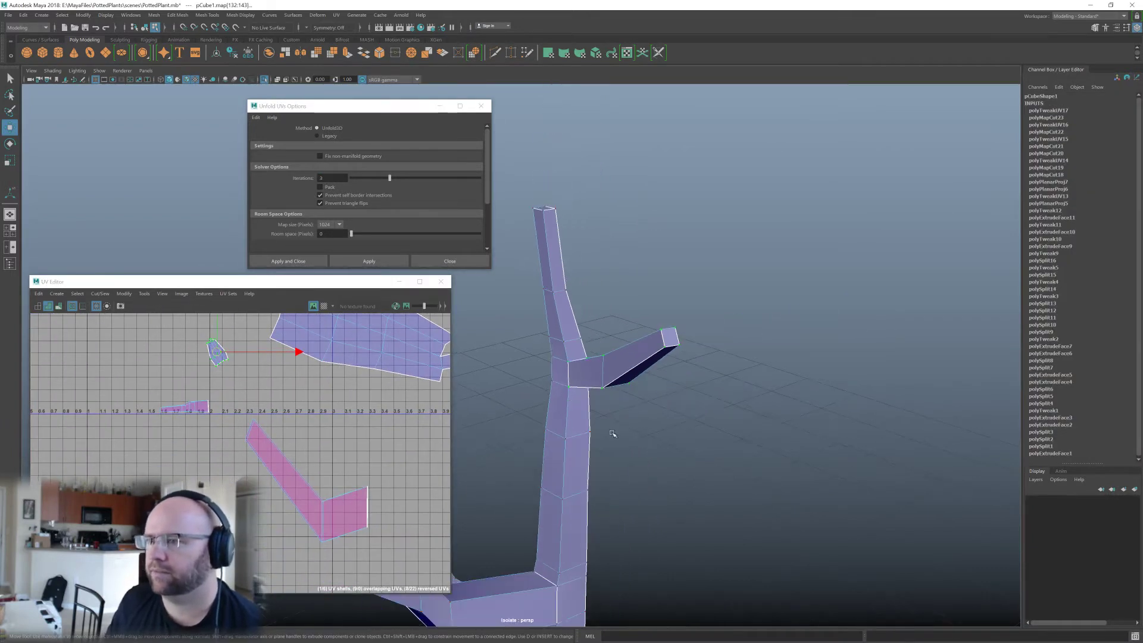
{"action": "middle_click_drag", "start_coordinate": [612, 433], "coordinate": [732, 244], "text": "alt"}
{"action": "scroll", "coordinate": [692, 423], "scroll_direction": "down", "scroll_amount": 2}
{"action": "middle_click_drag", "start_coordinate": [645, 551], "coordinate": [601, 309], "text": "alt"}
{"action": "left_click_drag", "start_coordinate": [601, 309], "coordinate": [571, 369], "text": "alt"}
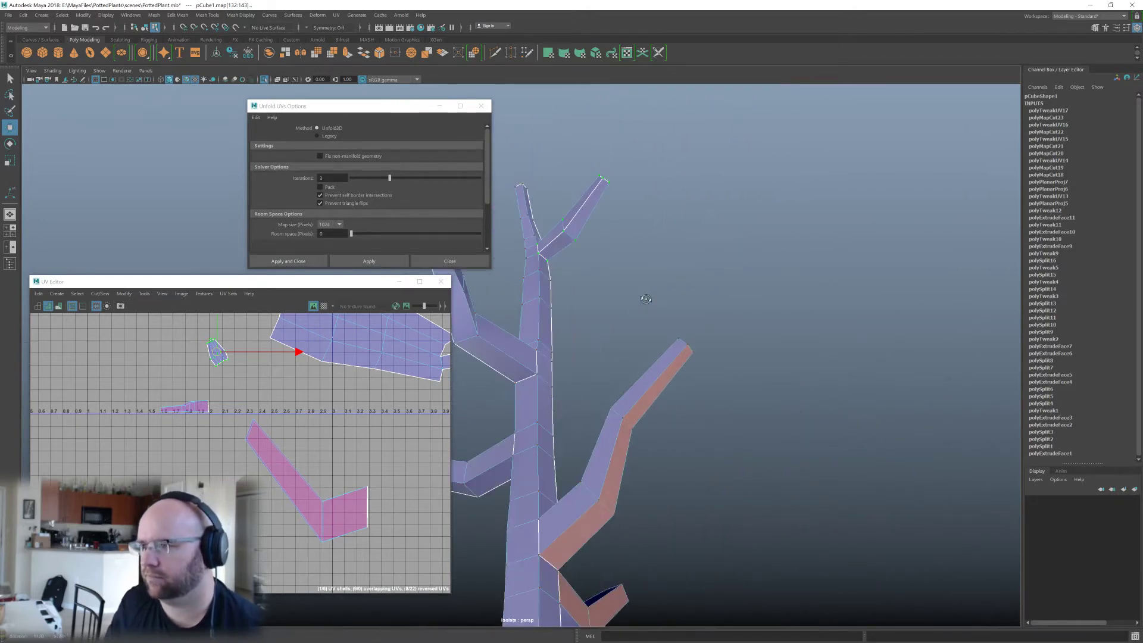
{"action": "scroll", "coordinate": [572, 387], "scroll_direction": "up", "scroll_amount": 2}
{"action": "scroll", "coordinate": [577, 418], "scroll_direction": "up", "scroll_amount": 2}
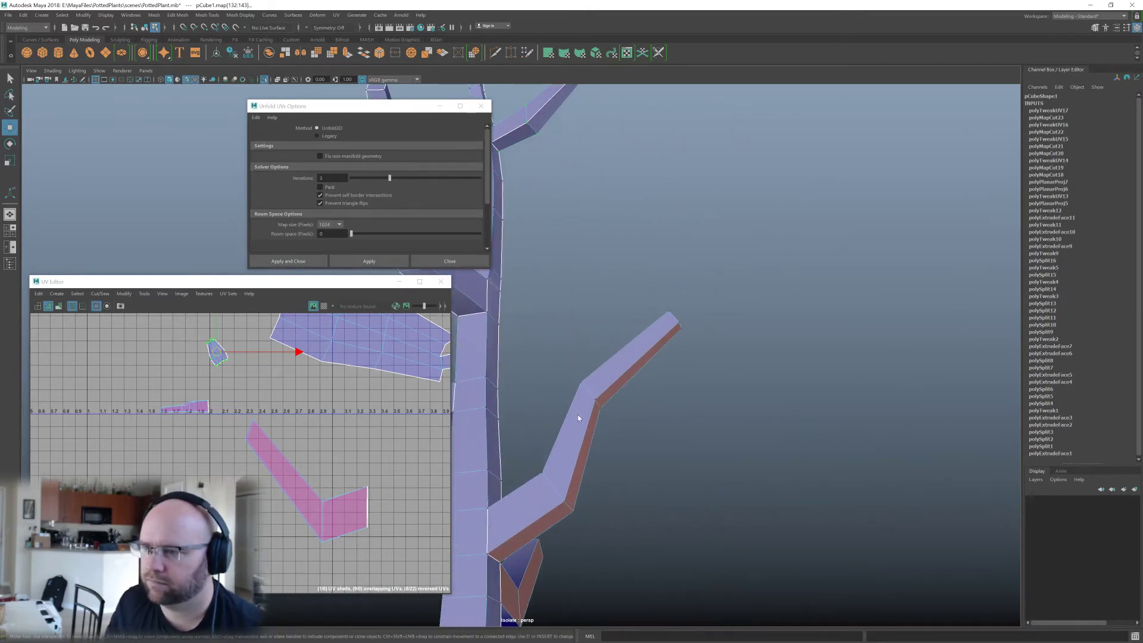
{"action": "left_click", "coordinate": [559, 507]}
{"action": "left_click_drag", "start_coordinate": [559, 508], "coordinate": [568, 398], "text": "alt"}
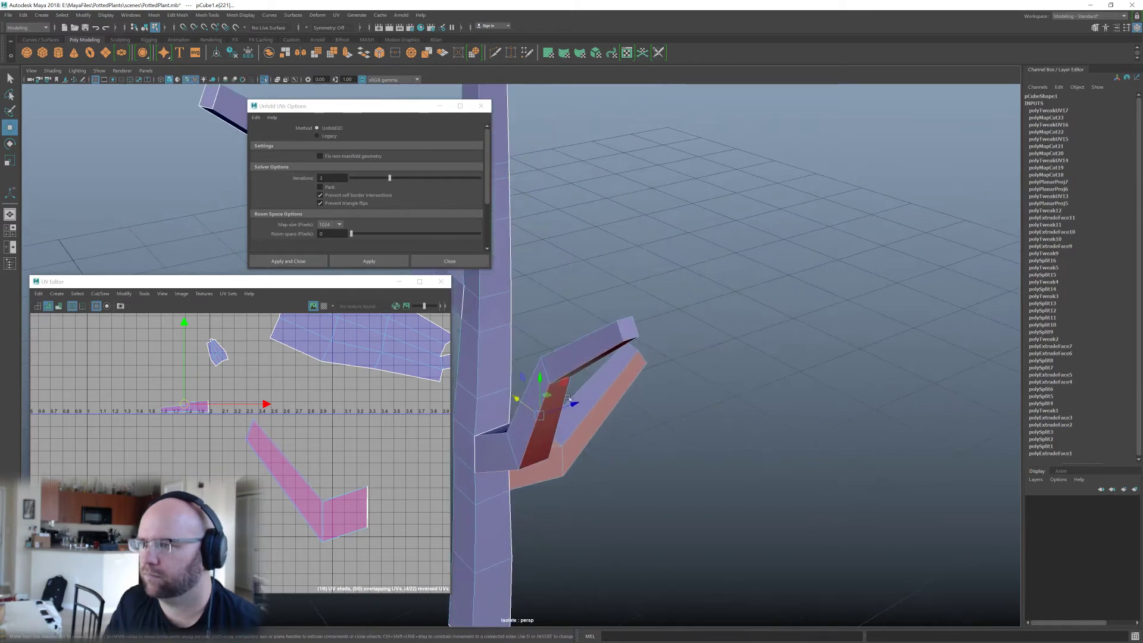
{"action": "left_click", "coordinate": [636, 337], "text": "shift"}
{"action": "right_click_drag", "start_coordinate": [301, 443], "coordinate": [276, 459], "text": "shift"}
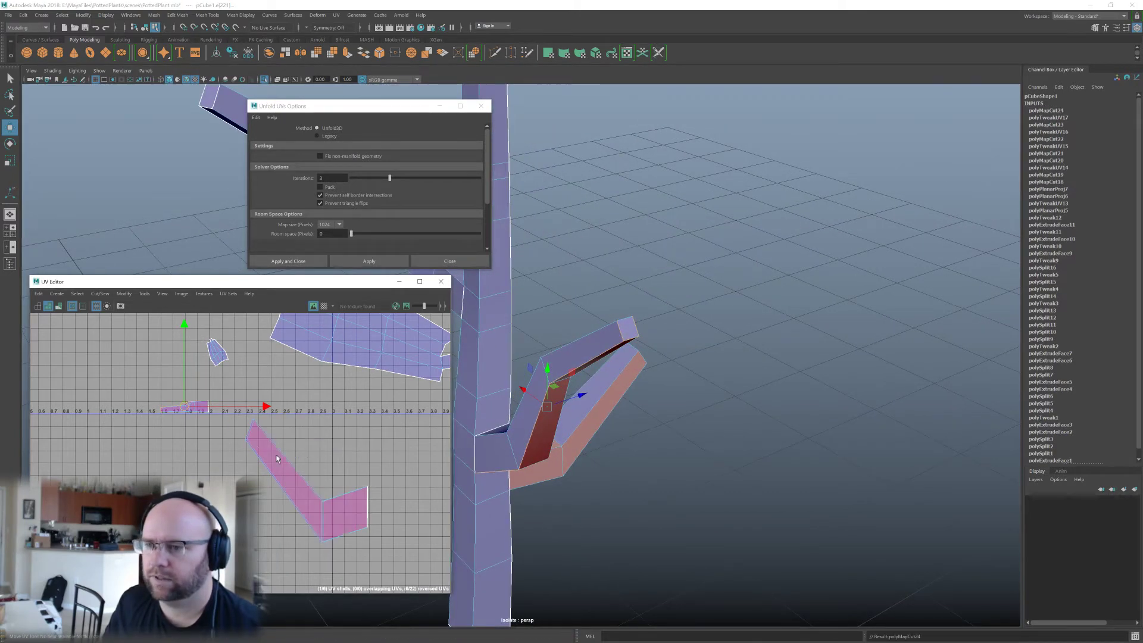
Select the whole UV shell of the steep, bent branch and unfold it.
{"action": "left_click", "coordinate": [63, 445]}
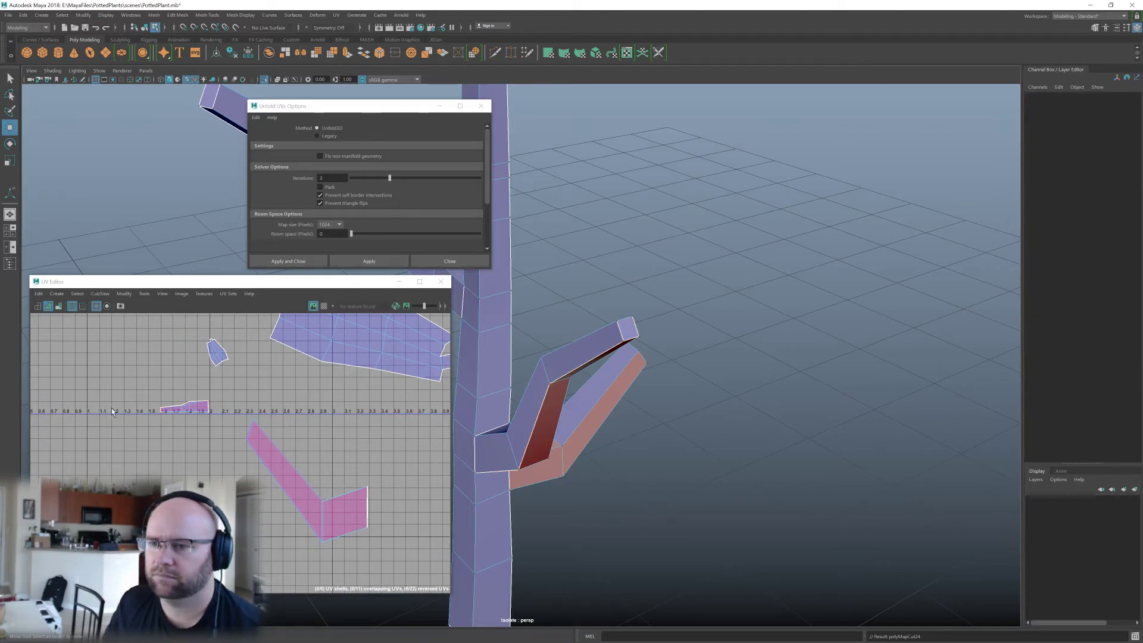
{"action": "left_click_drag", "start_coordinate": [208, 417], "coordinate": [156, 398]}
{"action": "left_click", "coordinate": [367, 260]}
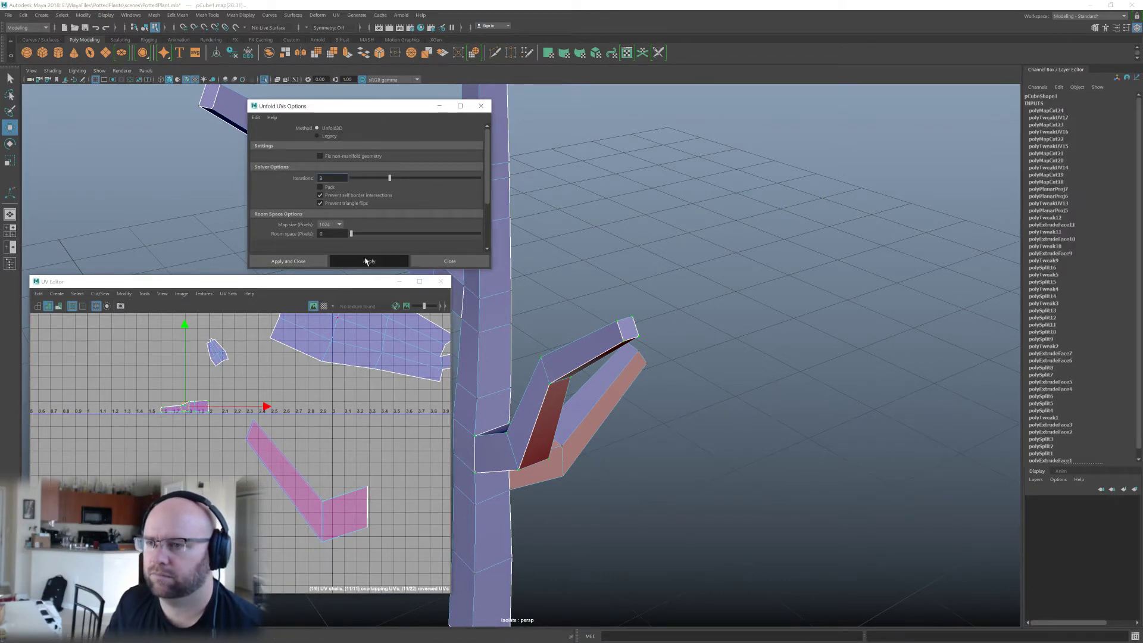
{"action": "scroll", "coordinate": [274, 419], "scroll_direction": "up", "scroll_amount": 2}
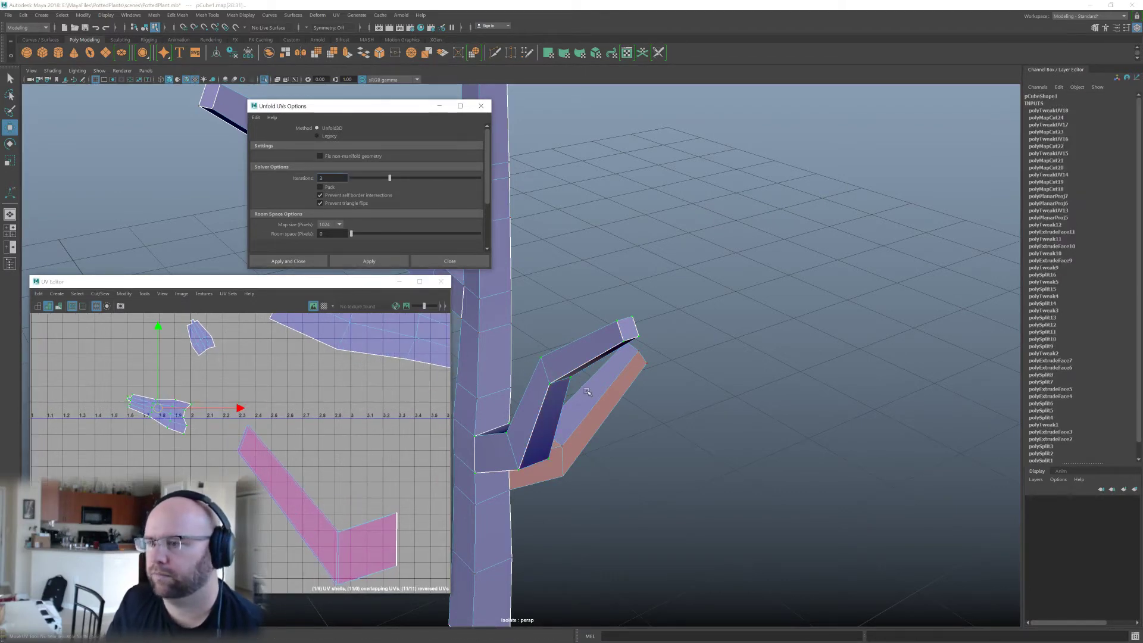
Cut a UV seam along the lowest branch and around its end cap.
{"action": "left_click_drag", "start_coordinate": [571, 452], "coordinate": [723, 372], "text": "alt"}
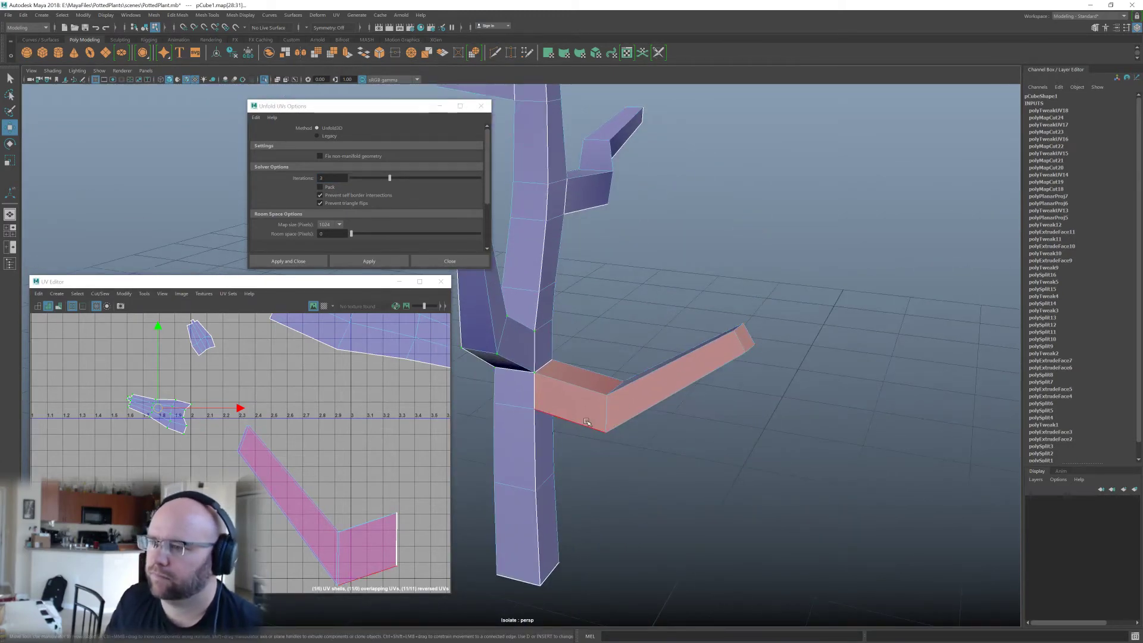
{"action": "left_click", "coordinate": [646, 374]}
{"action": "left_click", "coordinate": [741, 342], "text": "shift"}
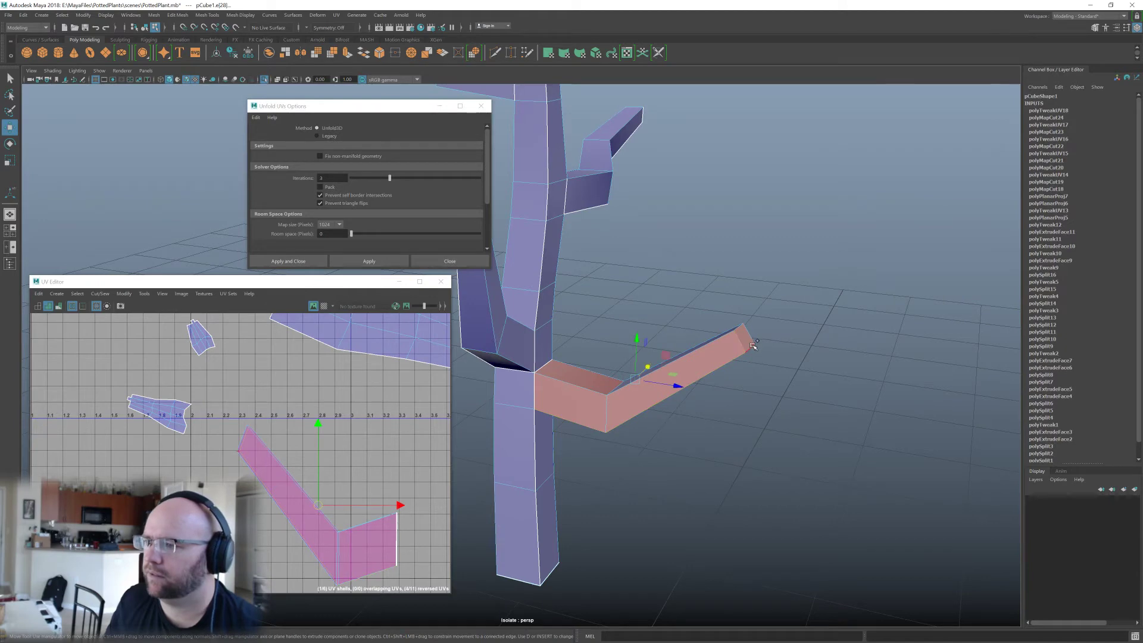
{"action": "right_click_drag", "start_coordinate": [251, 424], "coordinate": [234, 441], "text": "shift"}
Select the lowest branch's V-shaped UV shell and unfold it.
{"action": "scroll", "coordinate": [234, 441], "scroll_direction": "down", "scroll_amount": 3}
{"action": "scroll", "coordinate": [350, 452], "scroll_direction": "down", "scroll_amount": 3}
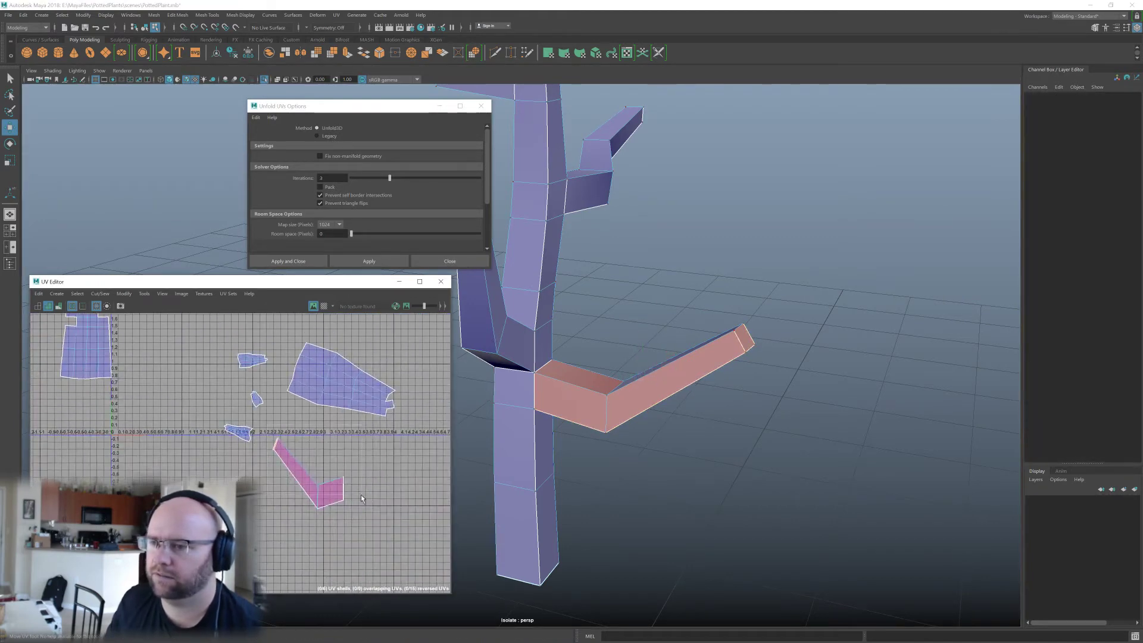
{"action": "left_click", "coordinate": [369, 261]}
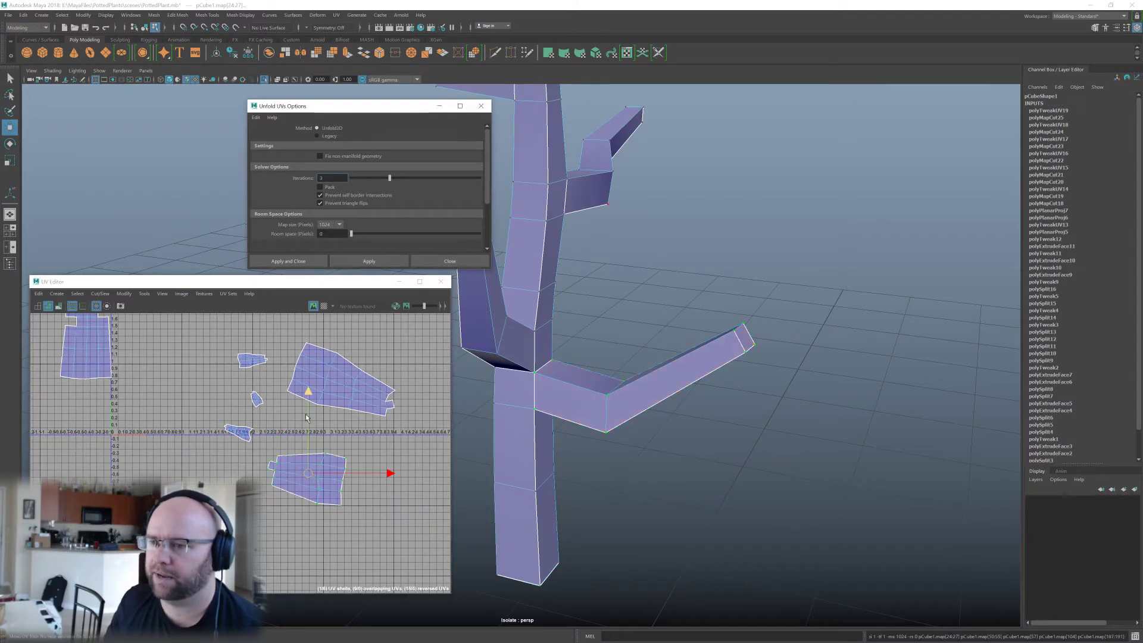
Look over the fully unwrapped trunk and exit isolate view to show both potted plants.
{"action": "left_click_drag", "start_coordinate": [624, 359], "coordinate": [583, 439], "text": "alt"}
{"action": "middle_click_drag", "start_coordinate": [169, 346], "coordinate": [246, 488], "text": "alt"}
{"action": "scroll", "coordinate": [226, 453], "scroll_direction": "down", "scroll_amount": 3}
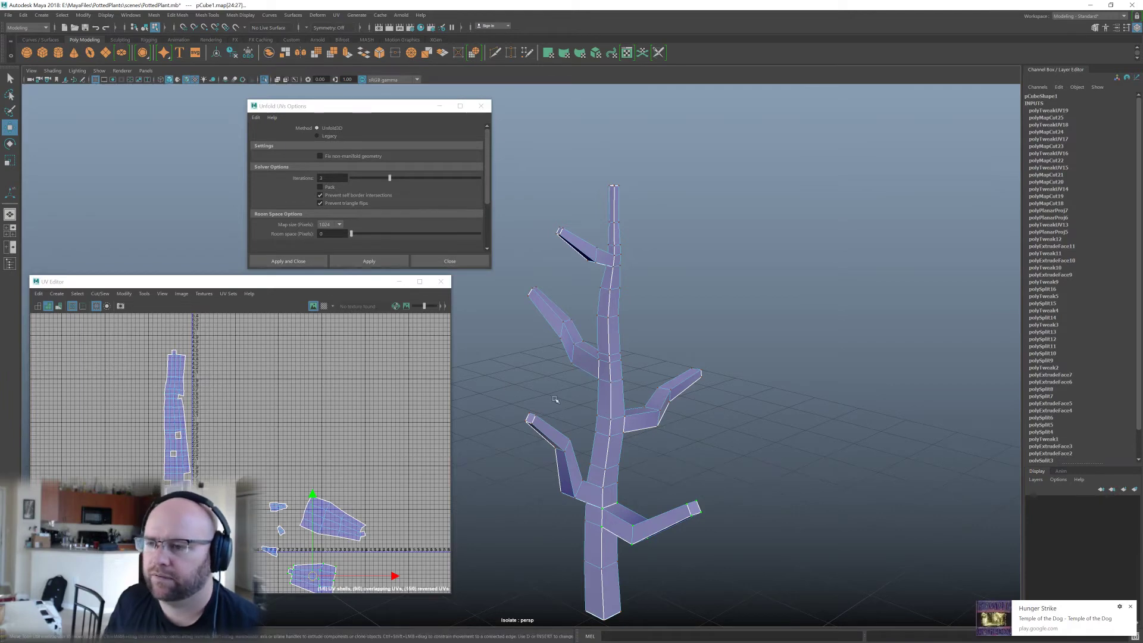
{"action": "left_click_drag", "start_coordinate": [556, 400], "coordinate": [584, 385], "text": "alt"}
{"action": "right_click_drag", "start_coordinate": [584, 385], "coordinate": [731, 386], "text": "alt"}
{"action": "key", "text": "ctrl+1"}
{"action": "left_click_drag", "start_coordinate": [731, 385], "coordinate": [688, 393], "text": "alt"}
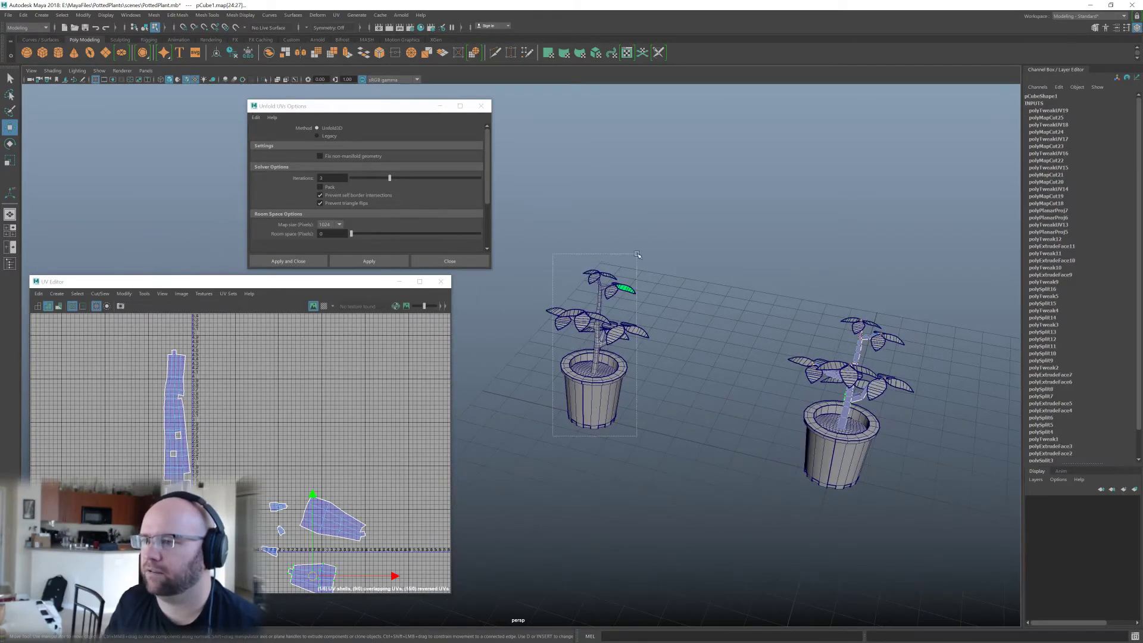
Switch to object mode and delete the duplicate potted plant that does not contain the newly unwrapped trunk.
{"action": "left_click", "coordinate": [583, 333]}
{"action": "right_click_drag", "start_coordinate": [583, 332], "coordinate": [627, 294]}
{"action": "left_click_drag", "start_coordinate": [540, 450], "coordinate": [736, 143]}
{"action": "key", "text": "Delete"}
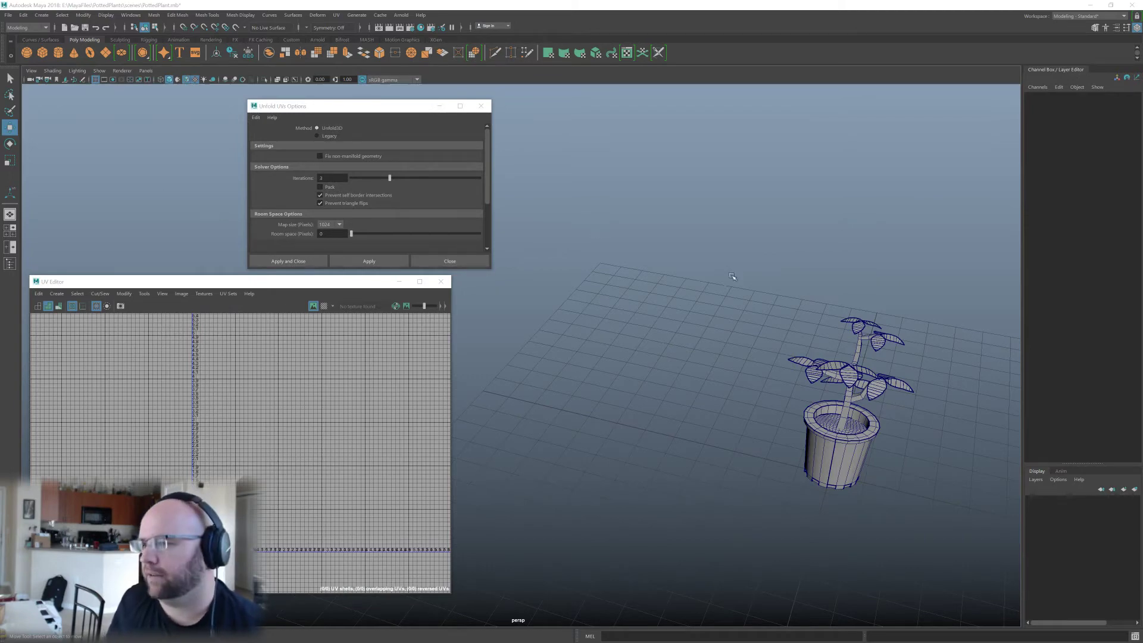
Select all parts of the remaining potted plant to show their UVs together.
{"action": "middle_click_drag", "start_coordinate": [732, 276], "coordinate": [660, 262], "text": "alt"}
{"action": "left_click_drag", "start_coordinate": [831, 282], "coordinate": [837, 275]}
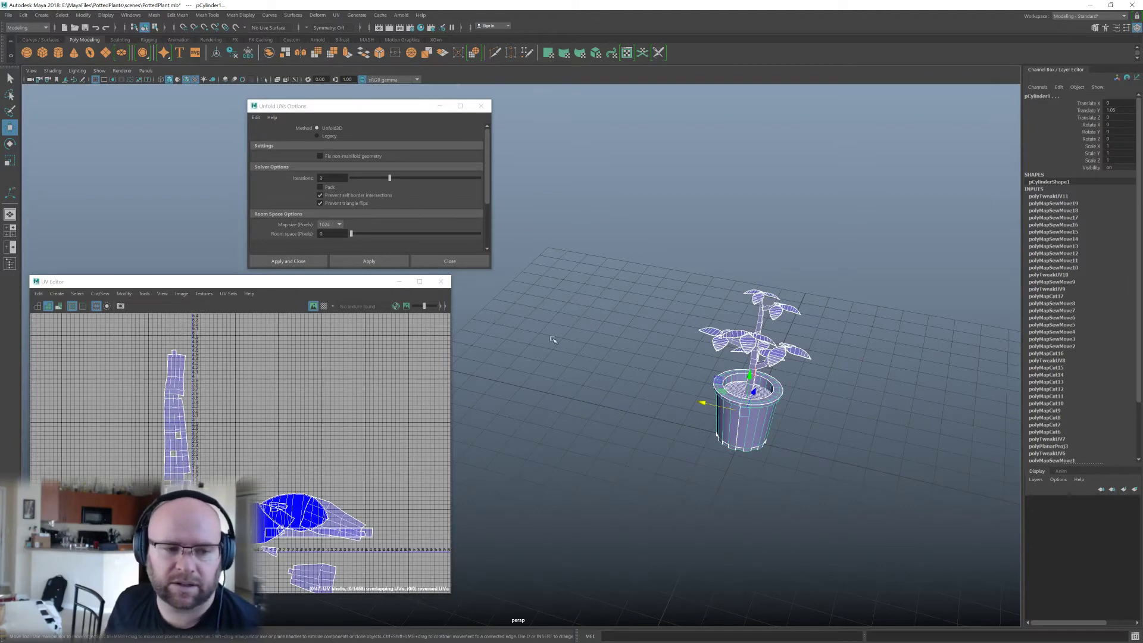
{"action": "scroll", "coordinate": [759, 392], "scroll_direction": "up", "scroll_amount": 2}
{"action": "middle_click_drag", "start_coordinate": [760, 392], "coordinate": [540, 370], "text": "alt"}
{"action": "scroll", "coordinate": [607, 416], "scroll_direction": "up", "scroll_amount": 2}
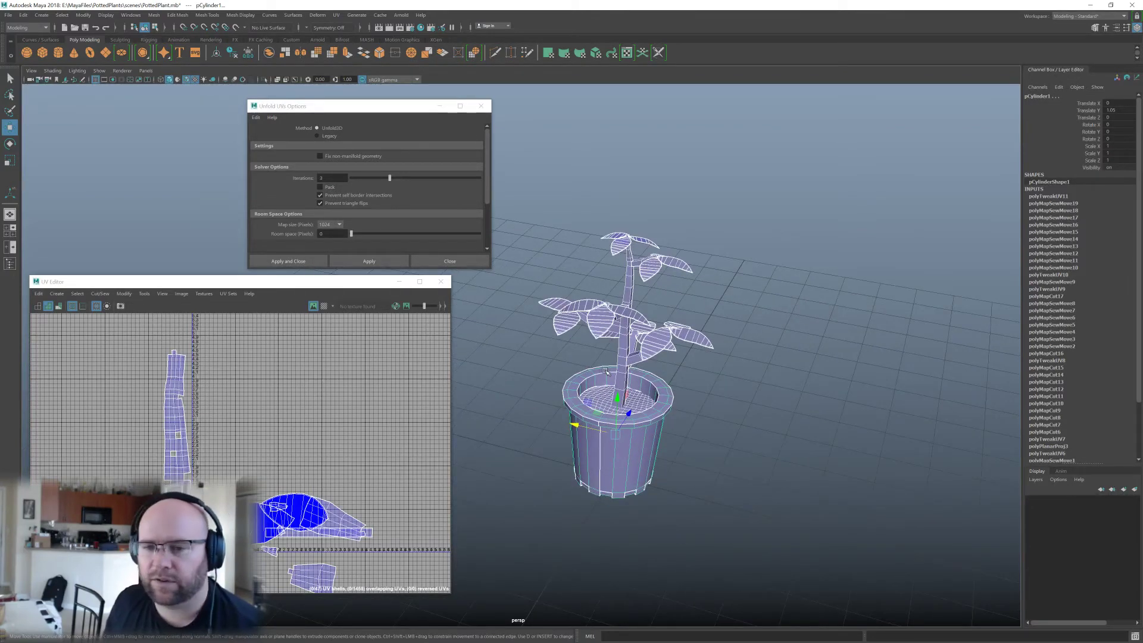
{"action": "middle_click_drag", "start_coordinate": [615, 319], "coordinate": [753, 310], "text": "alt"}
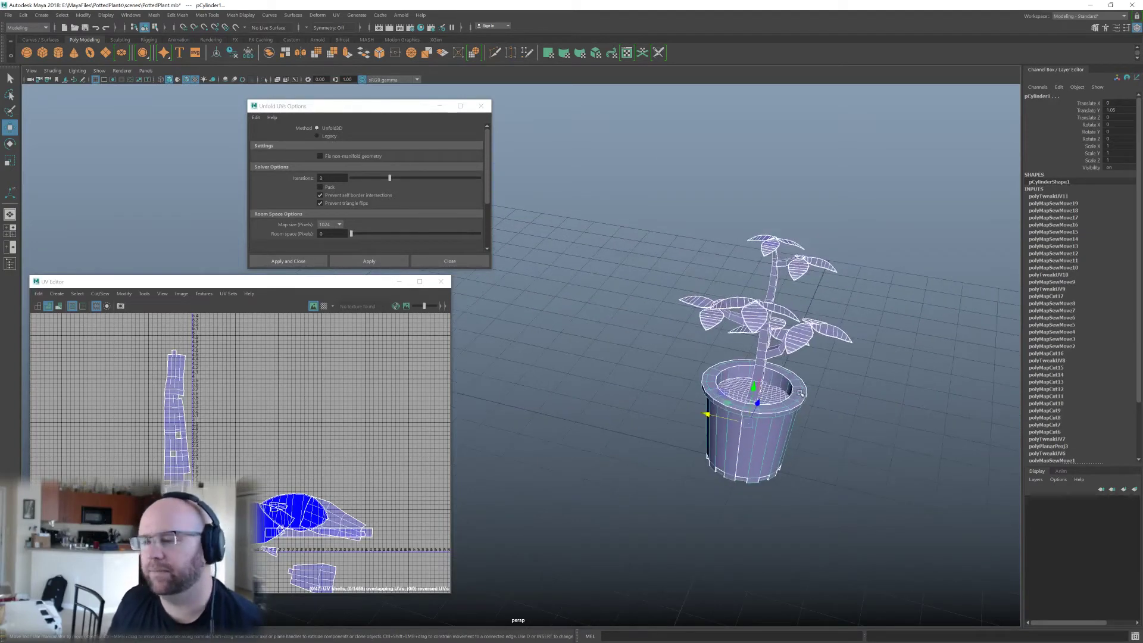
Duplicate the whole potted plant and move the copy aside along the X axis.
{"action": "key", "text": "ctrl+d"}
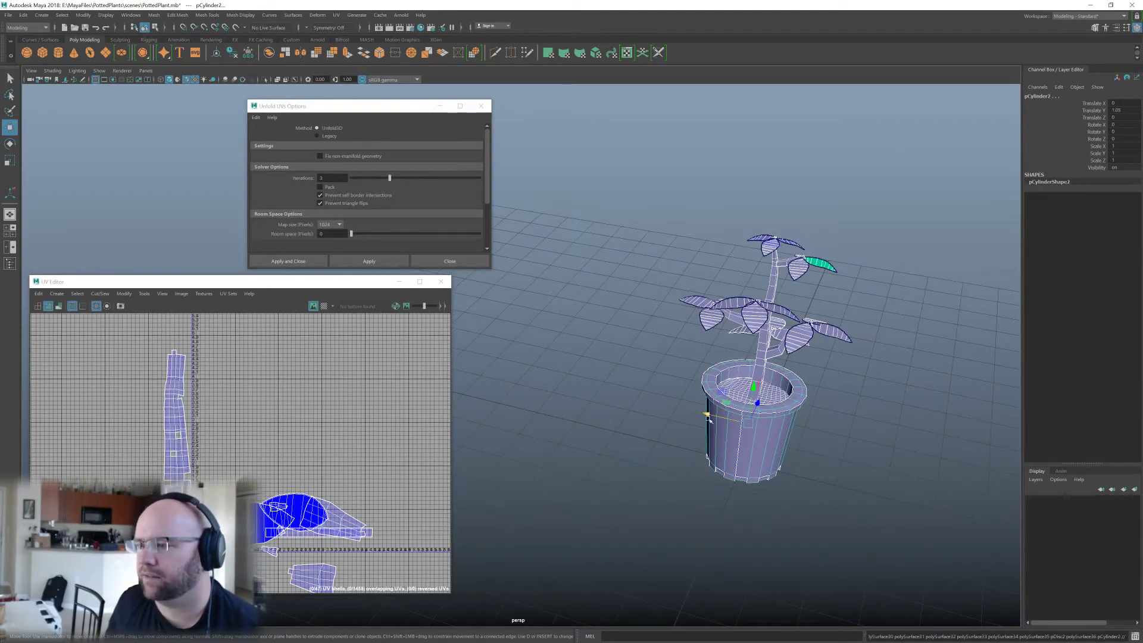
{"action": "left_click_drag", "start_coordinate": [706, 414], "coordinate": [420, 375]}
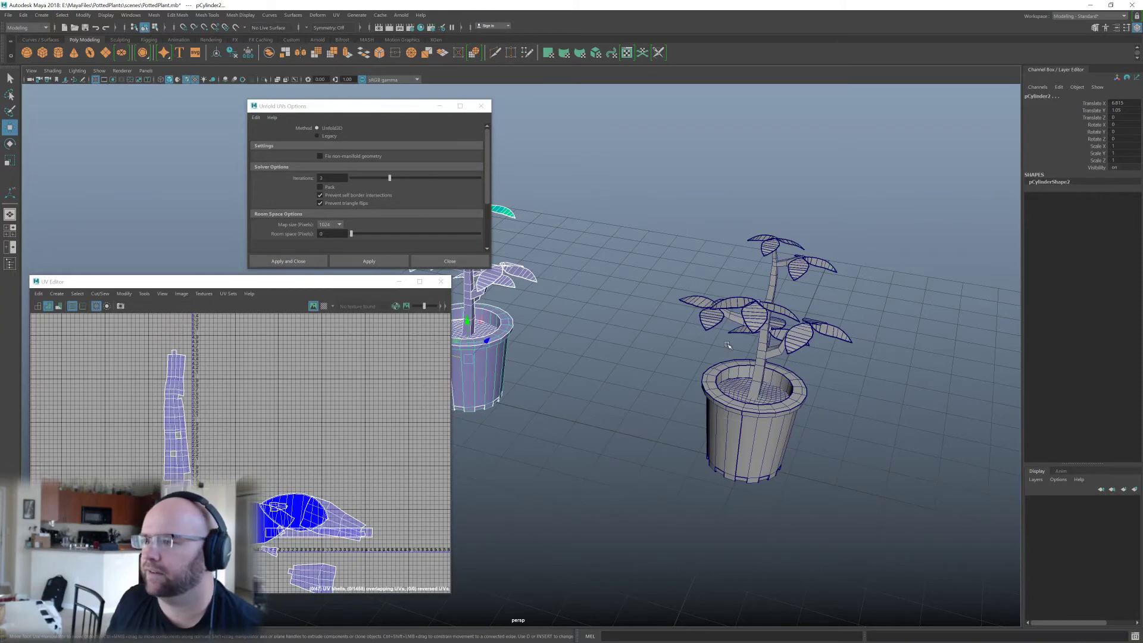
{"action": "left_click_drag", "start_coordinate": [732, 351], "coordinate": [682, 360], "text": "alt"}
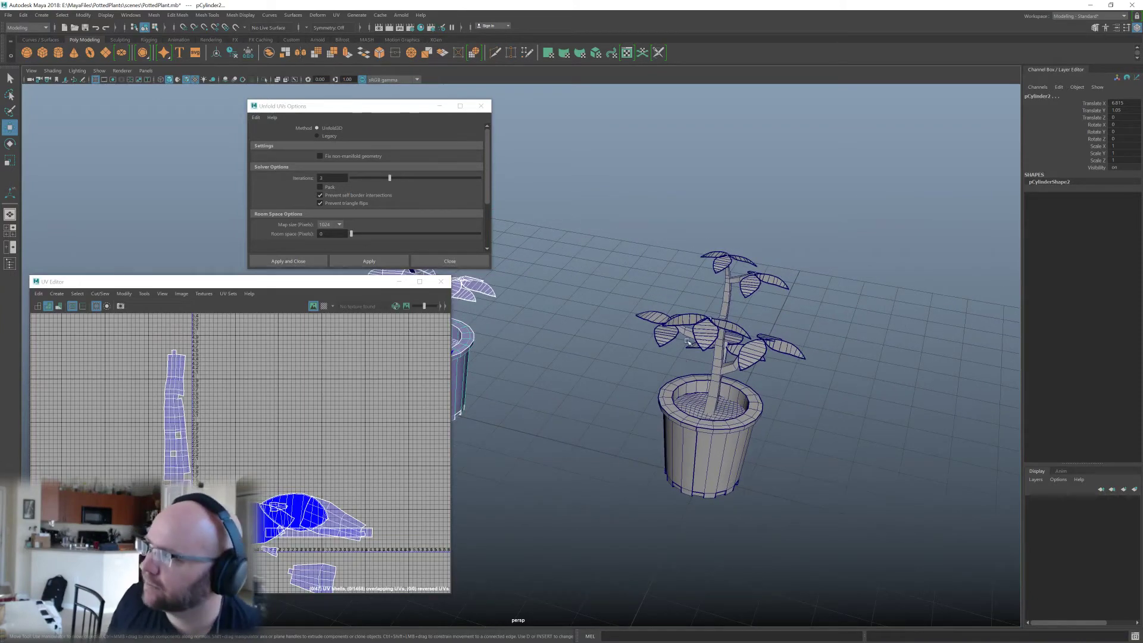
Select the trunk of the original potted plant and smooth its mesh.
{"action": "scroll", "coordinate": [701, 345], "scroll_direction": "up", "scroll_amount": 3}
{"action": "left_click", "coordinate": [710, 394]}
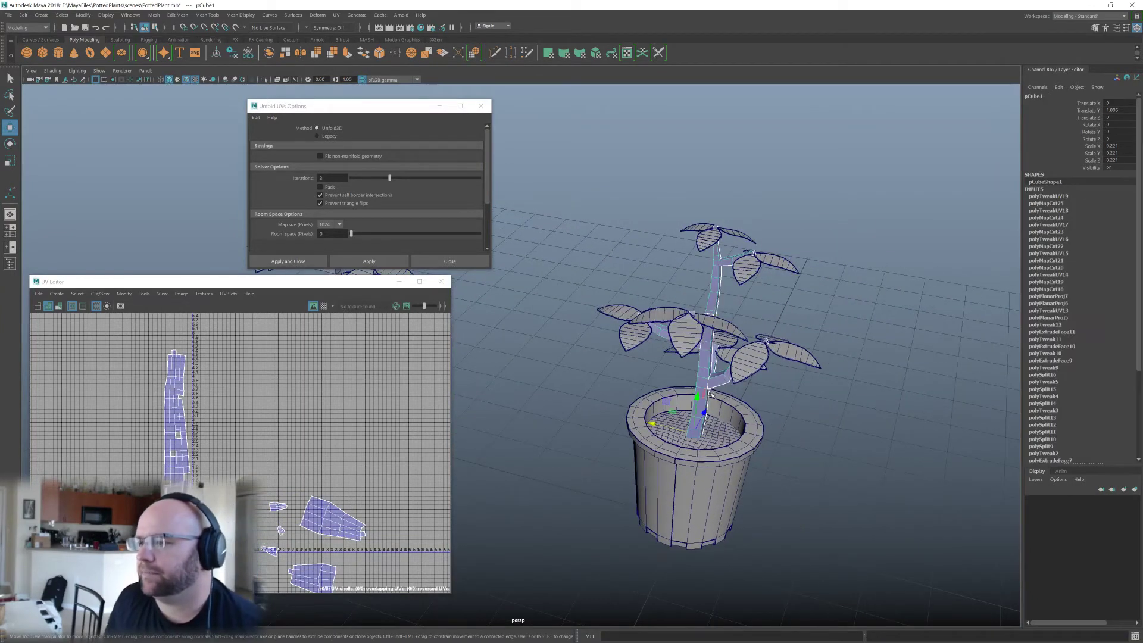
{"action": "middle_click_drag", "start_coordinate": [691, 344], "coordinate": [599, 364], "text": "alt"}
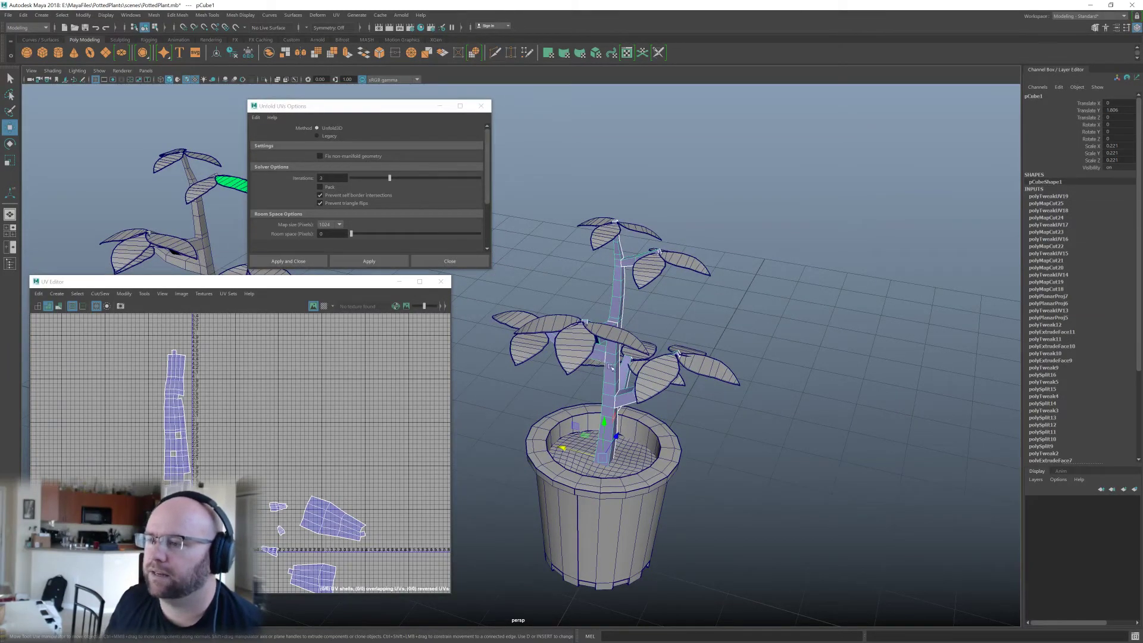
{"action": "scroll", "coordinate": [611, 367], "scroll_direction": "up", "scroll_amount": 2}
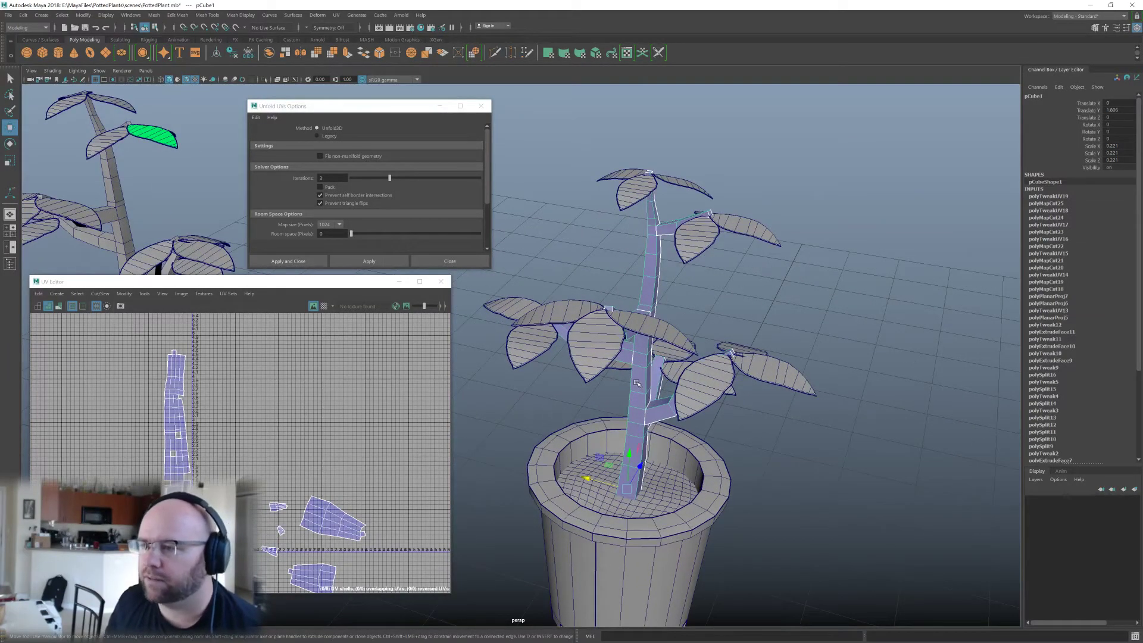
{"action": "right_click", "coordinate": [577, 383], "text": "shift"}
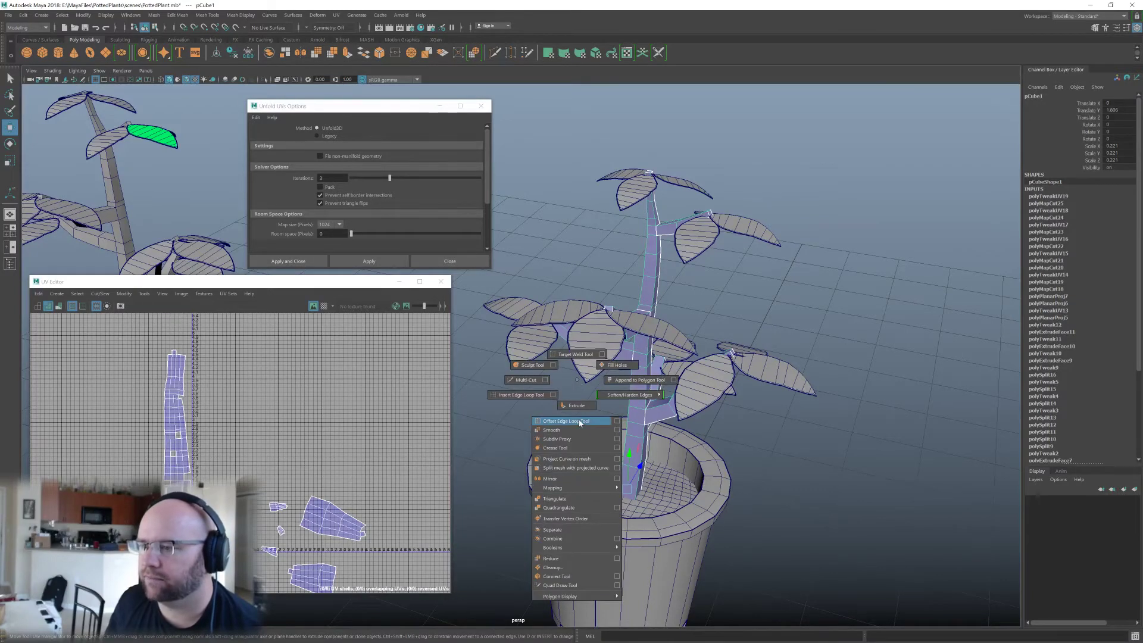
{"action": "left_click", "coordinate": [551, 429]}
{"action": "left_click_drag", "start_coordinate": [660, 340], "coordinate": [631, 365], "text": "alt"}
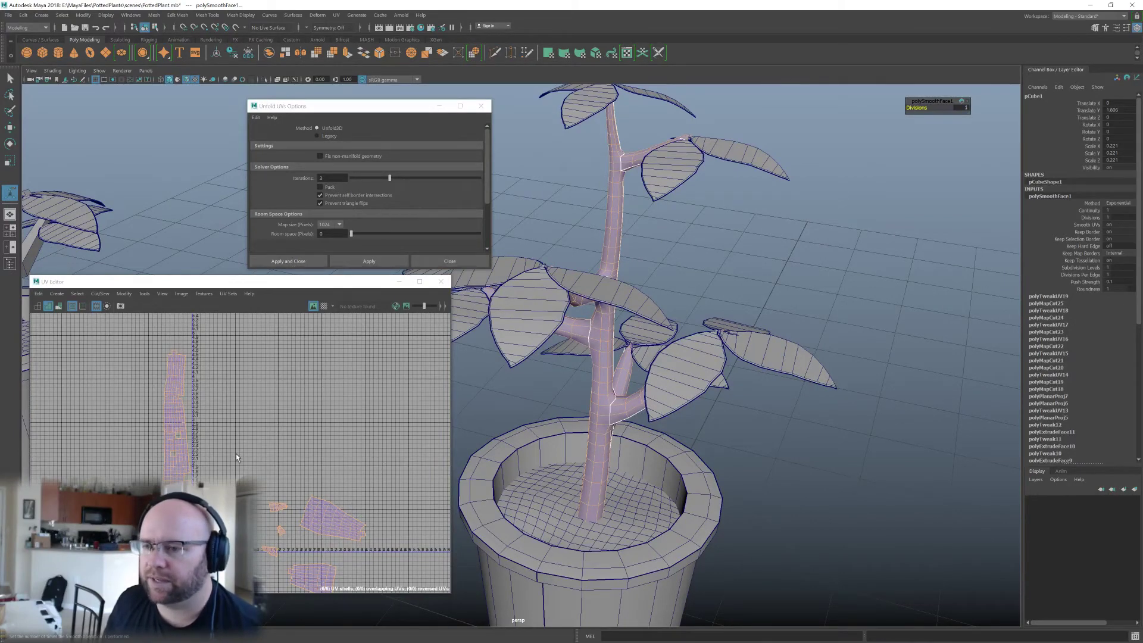
Select the main trunk's long UV shell in the UV Editor.
{"action": "scroll", "coordinate": [338, 517], "scroll_direction": "up", "scroll_amount": 6}
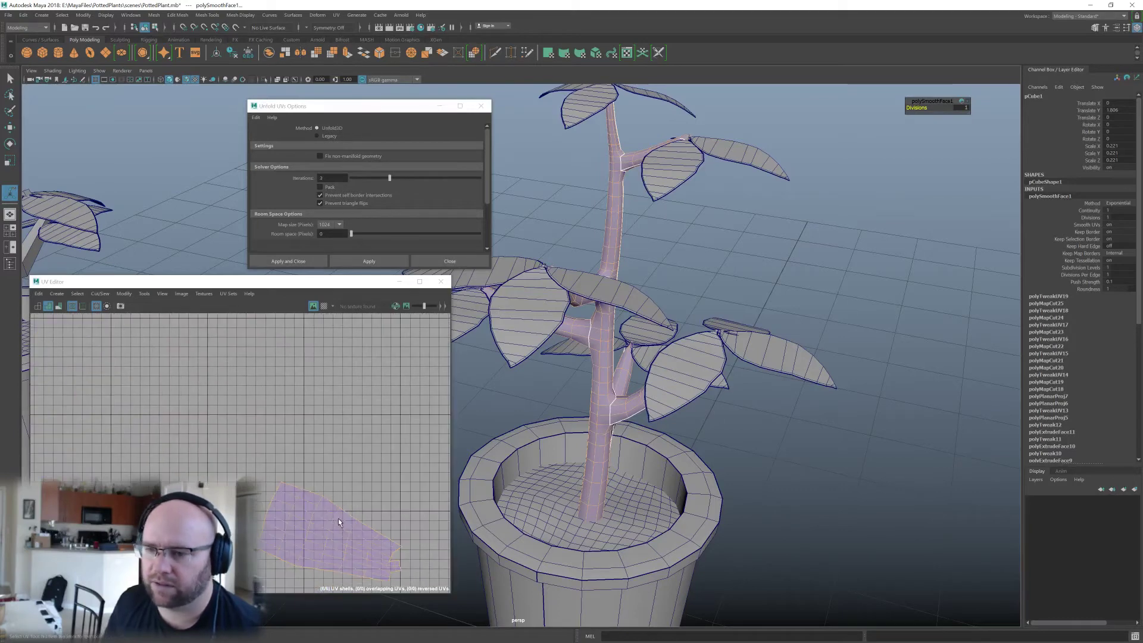
{"action": "scroll", "coordinate": [325, 501], "scroll_direction": "down", "scroll_amount": 4}
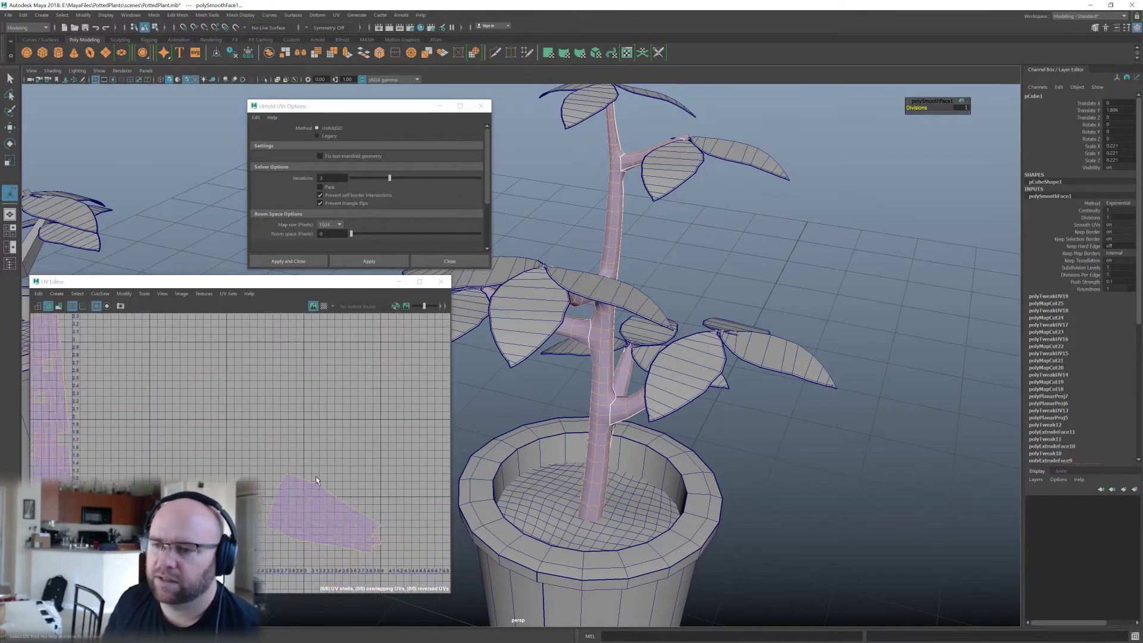
{"action": "middle_click_drag", "start_coordinate": [266, 471], "coordinate": [367, 470], "text": "alt"}
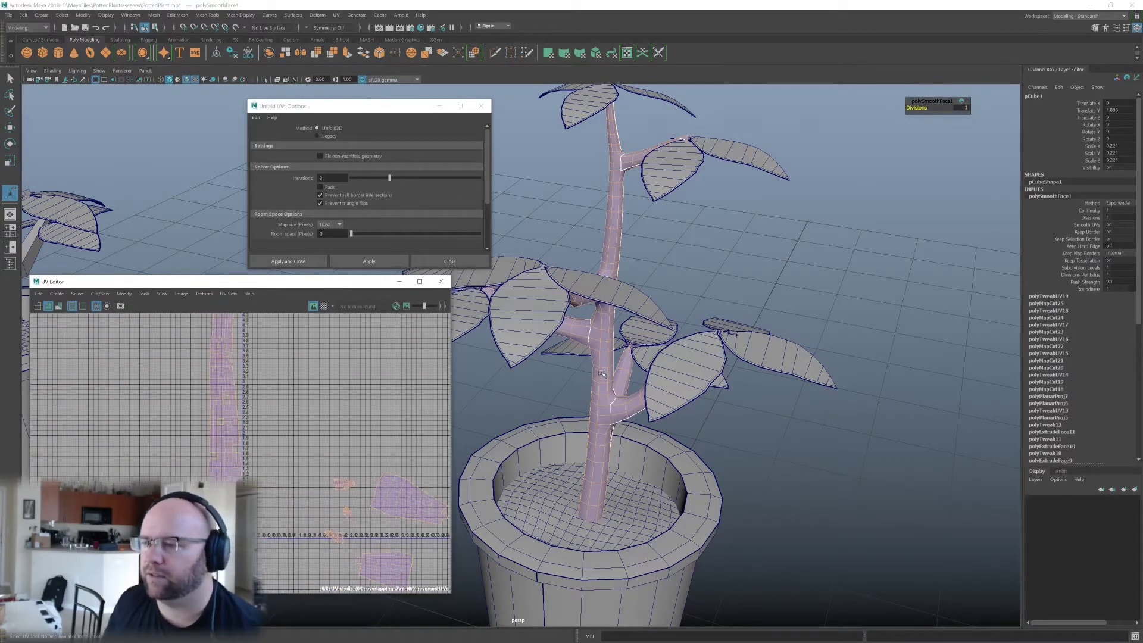
{"action": "middle_click_drag", "start_coordinate": [332, 398], "coordinate": [328, 441], "text": "alt"}
{"action": "right_click_drag", "start_coordinate": [288, 434], "coordinate": [340, 436]}
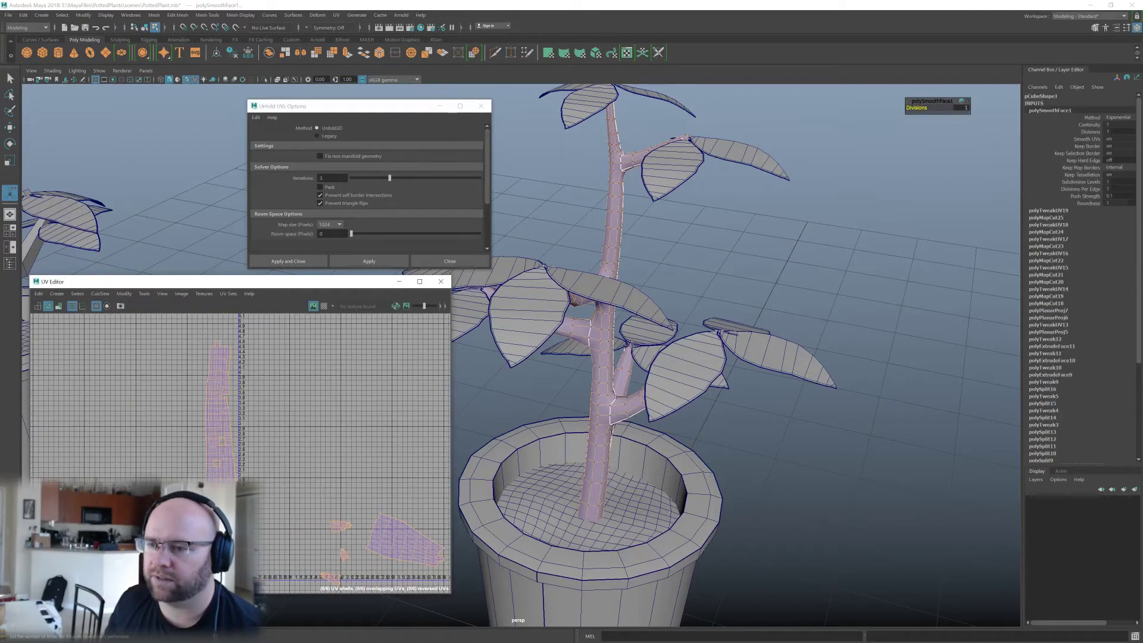
{"action": "left_click_drag", "start_coordinate": [288, 331], "coordinate": [289, 329]}
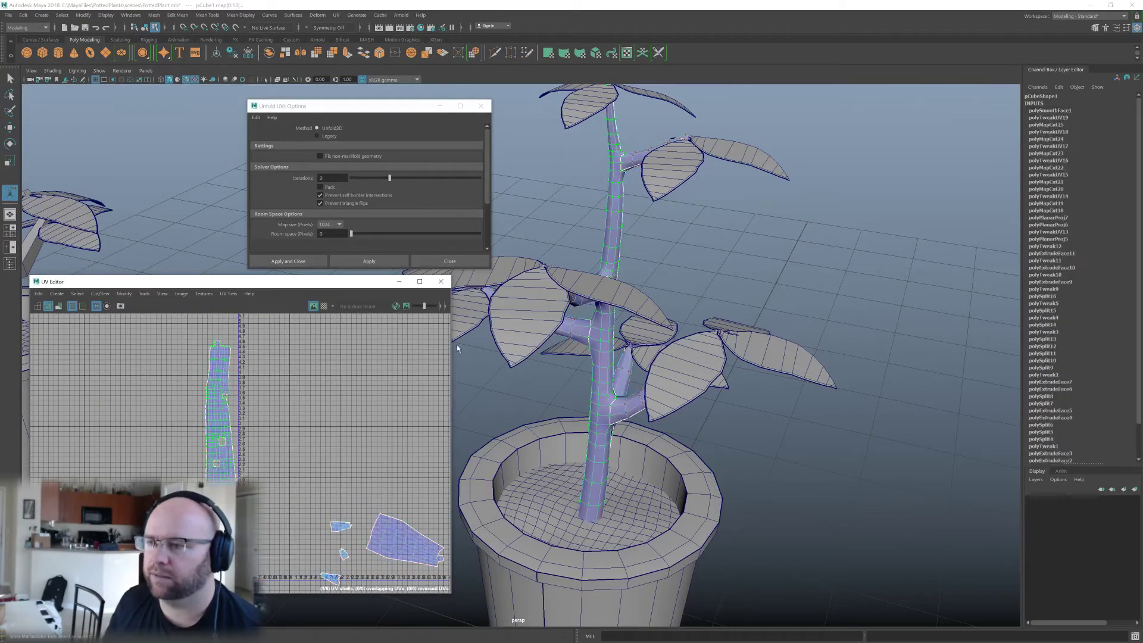
Turn on the checker map display and inspect the pattern on the trunk and branches.
{"action": "middle_click_drag", "start_coordinate": [553, 172], "coordinate": [556, 196], "text": "alt"}
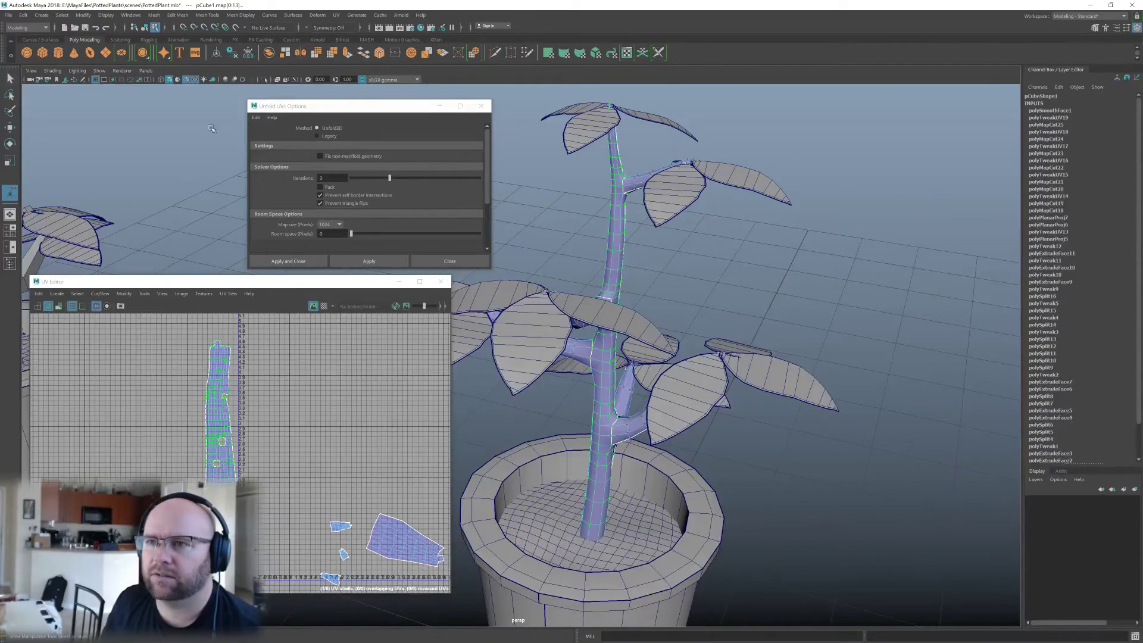
{"action": "left_click", "coordinate": [324, 306]}
{"action": "scroll", "coordinate": [781, 364], "scroll_direction": "up", "scroll_amount": 6}
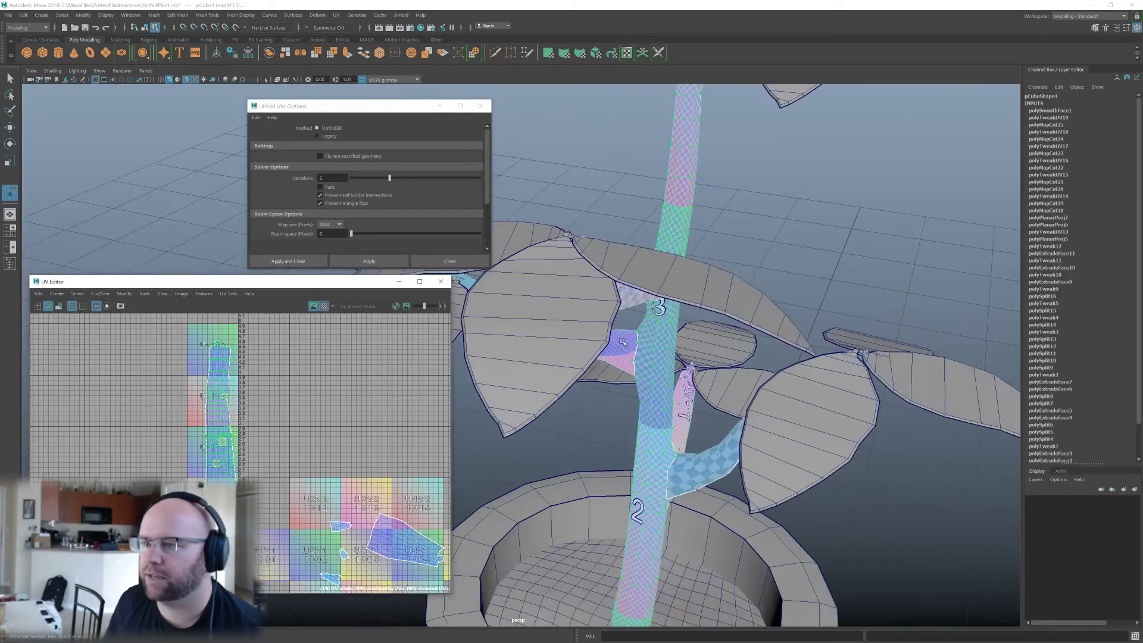
{"action": "left_click_drag", "start_coordinate": [781, 364], "coordinate": [600, 381], "text": "alt"}
{"action": "scroll", "coordinate": [589, 466], "scroll_direction": "down", "scroll_amount": 10}
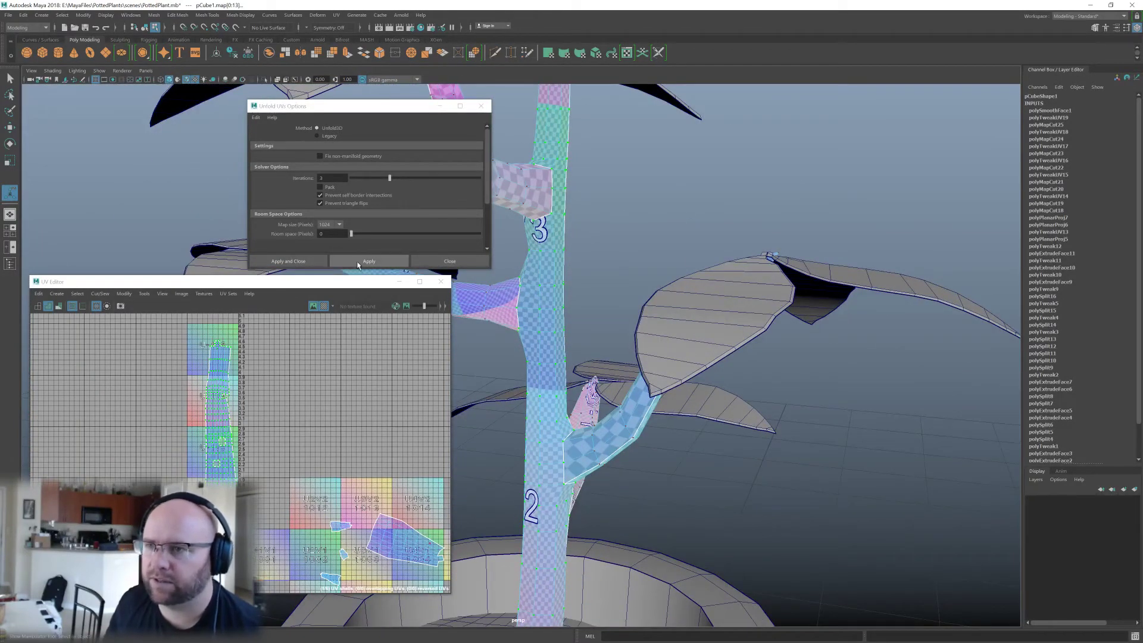
Unfold the smoothed trunk's UV shell and check its texture pattern from around the plant.
{"action": "left_click", "coordinate": [358, 262]}
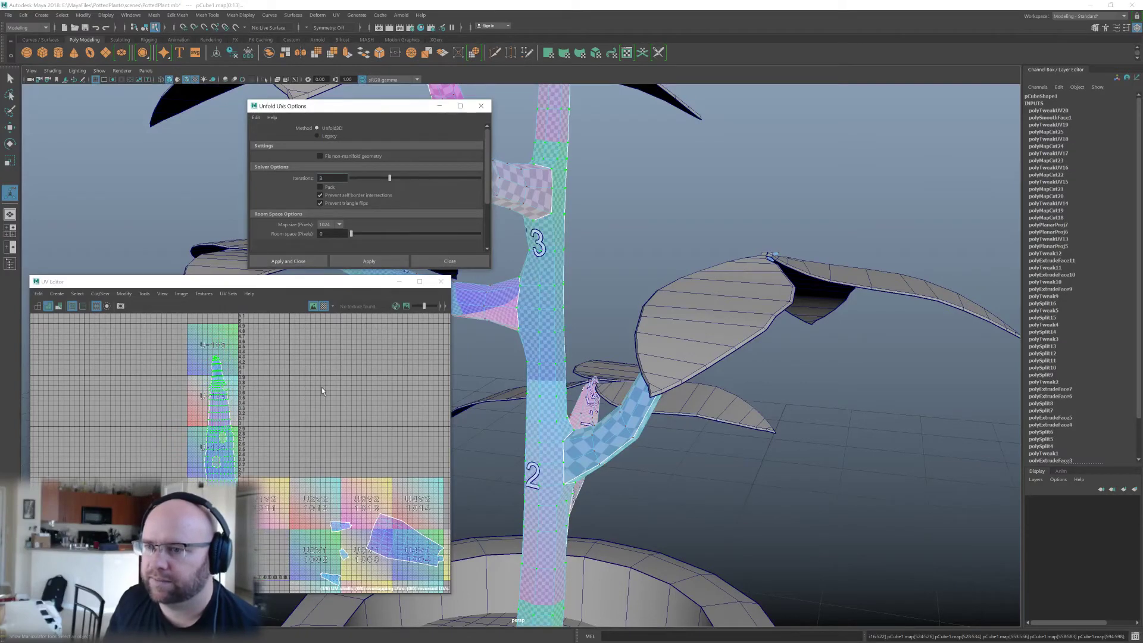
{"action": "left_click_drag", "start_coordinate": [595, 393], "coordinate": [604, 396], "text": "alt"}
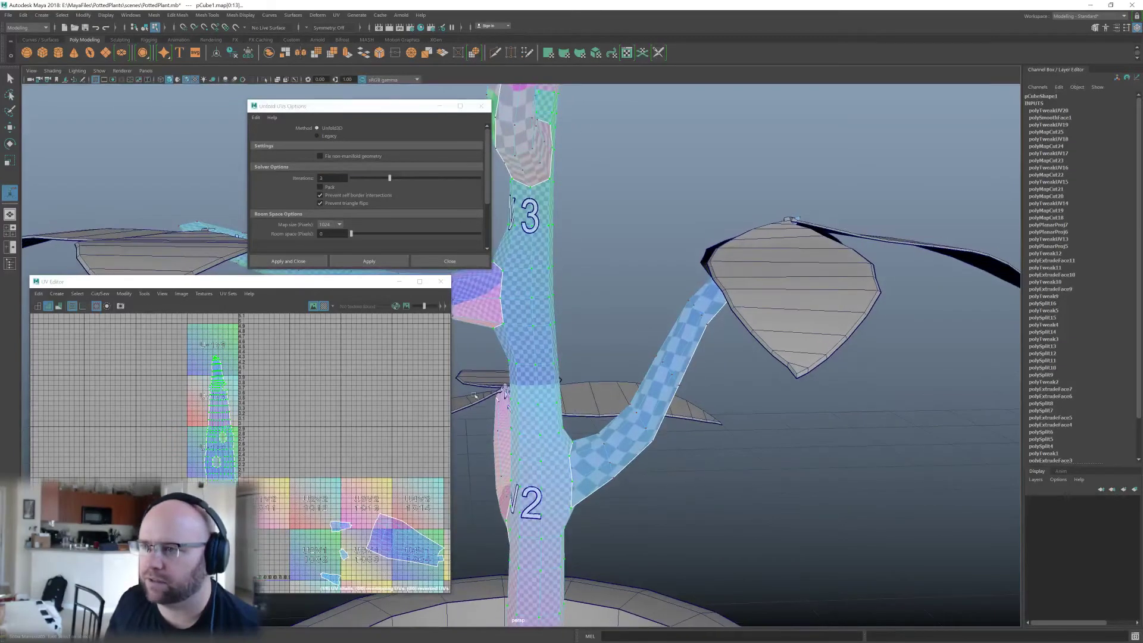
{"action": "left_click_drag", "start_coordinate": [475, 395], "coordinate": [716, 381], "text": "alt"}
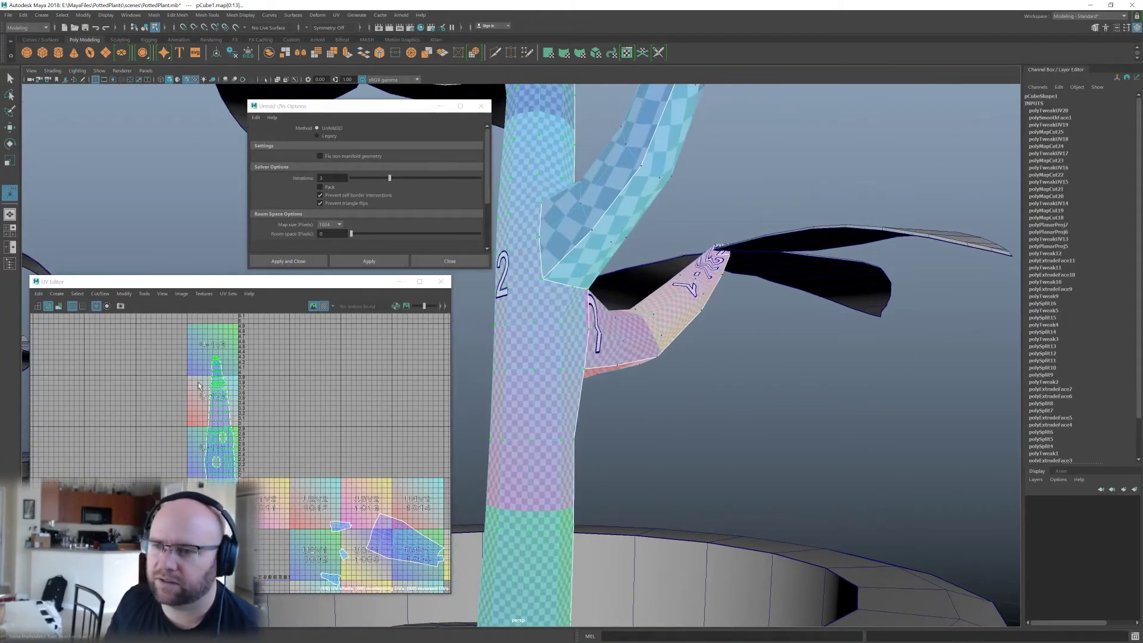
Select the small branch UV shell beside the large slanted shell and unfold it.
{"action": "scroll", "coordinate": [199, 385], "scroll_direction": "up", "scroll_amount": 3}
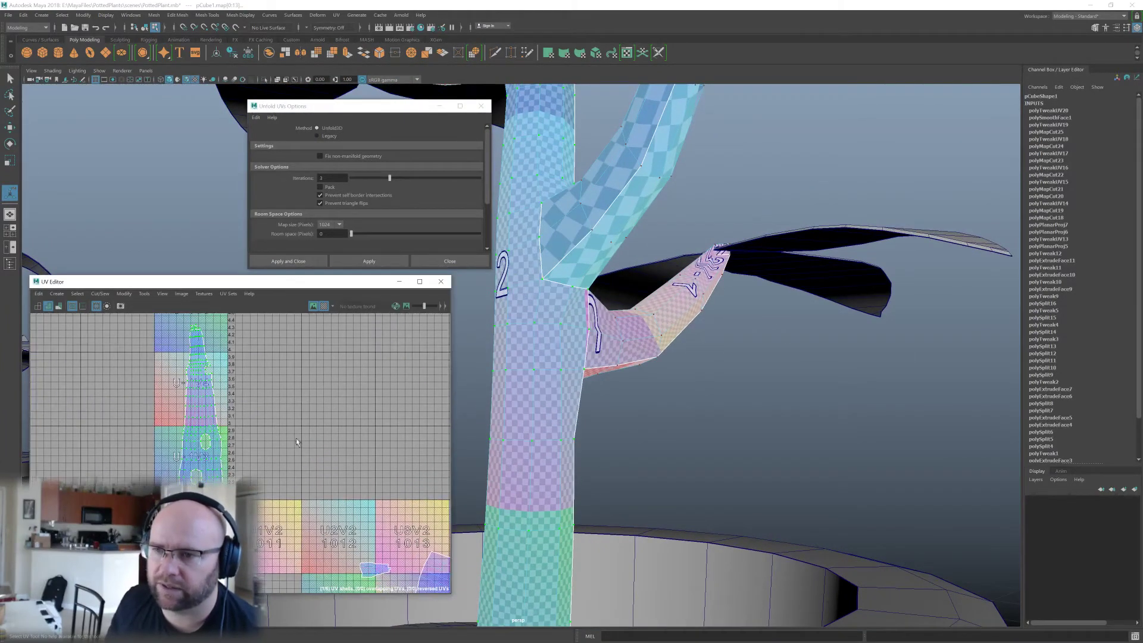
{"action": "scroll", "coordinate": [297, 441], "scroll_direction": "down", "scroll_amount": 2}
{"action": "middle_click_drag", "start_coordinate": [333, 507], "coordinate": [235, 380], "text": "alt"}
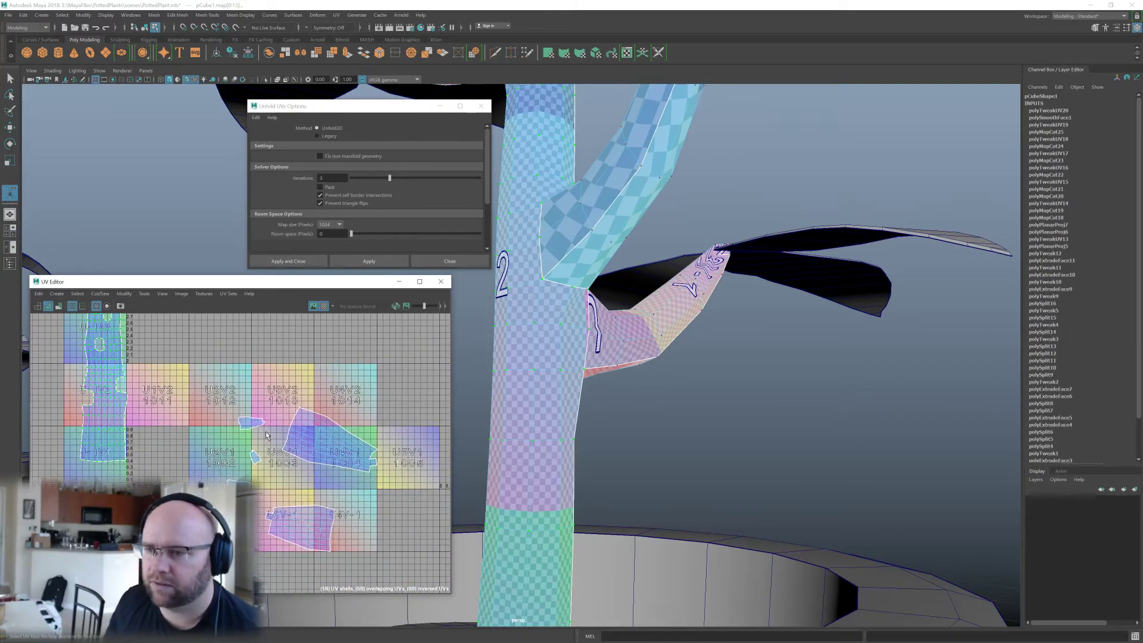
{"action": "left_click_drag", "start_coordinate": [587, 413], "coordinate": [525, 425], "text": "alt"}
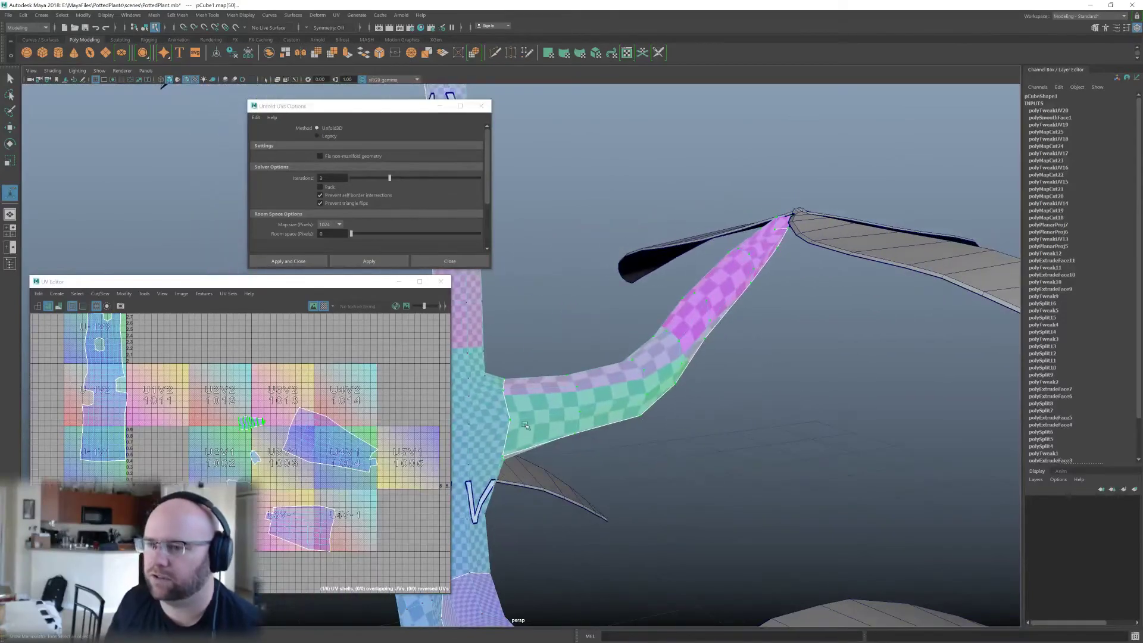
{"action": "left_click", "coordinate": [351, 263]}
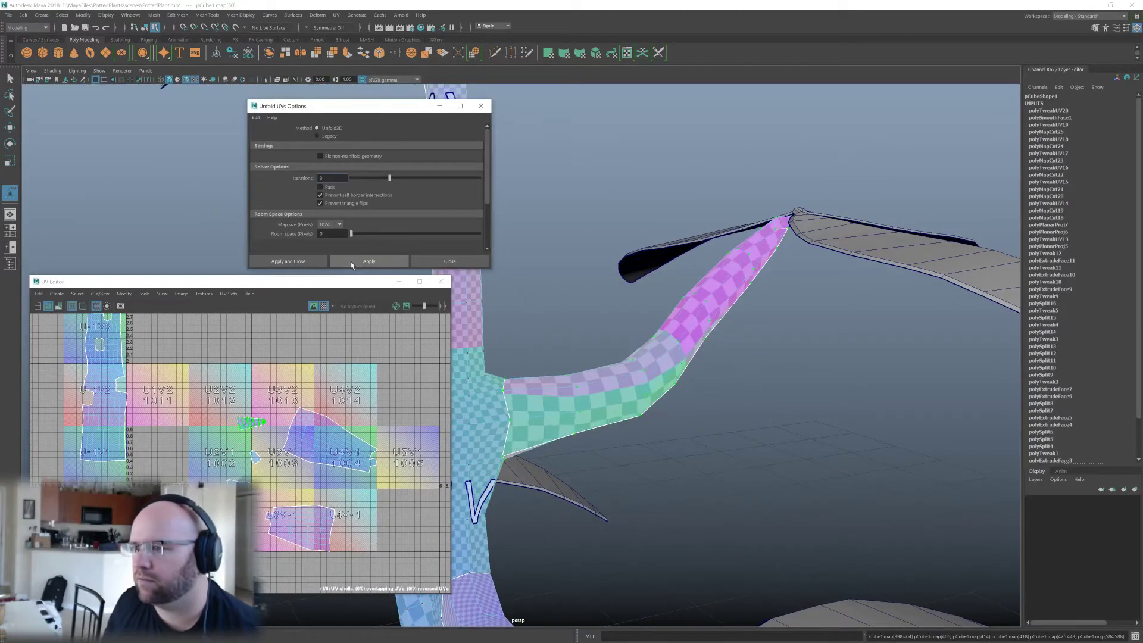
{"action": "left_click_drag", "start_coordinate": [638, 449], "coordinate": [603, 449], "text": "alt"}
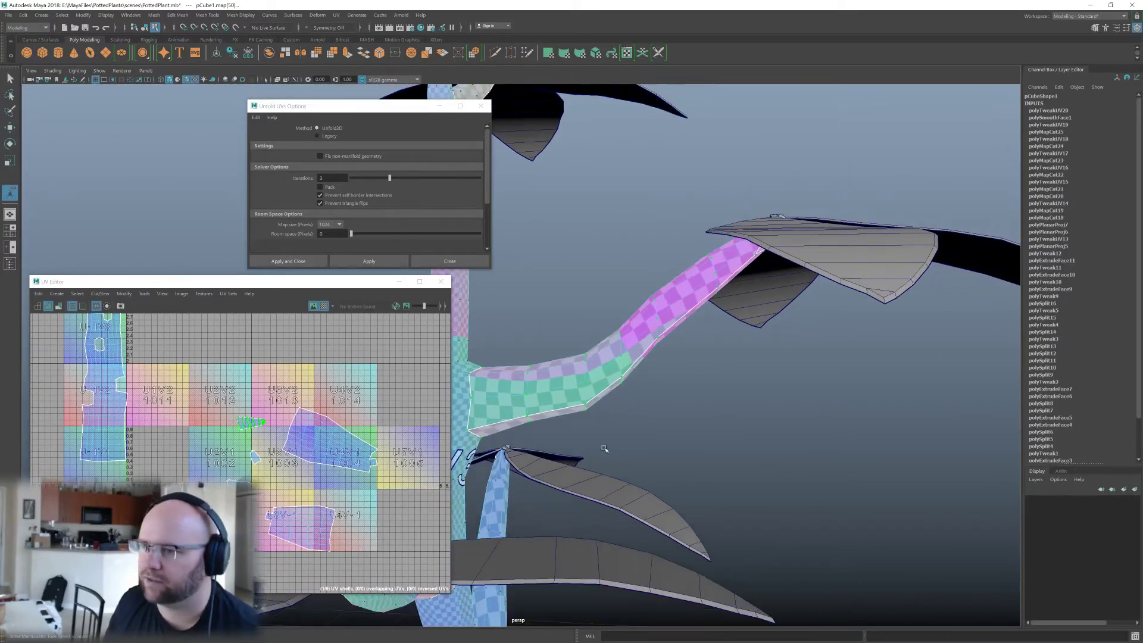
Unfold the large slanted branch UV shell and the large shell below it, one after the other.
{"action": "middle_click_drag", "start_coordinate": [309, 467], "coordinate": [314, 416], "text": "alt"}
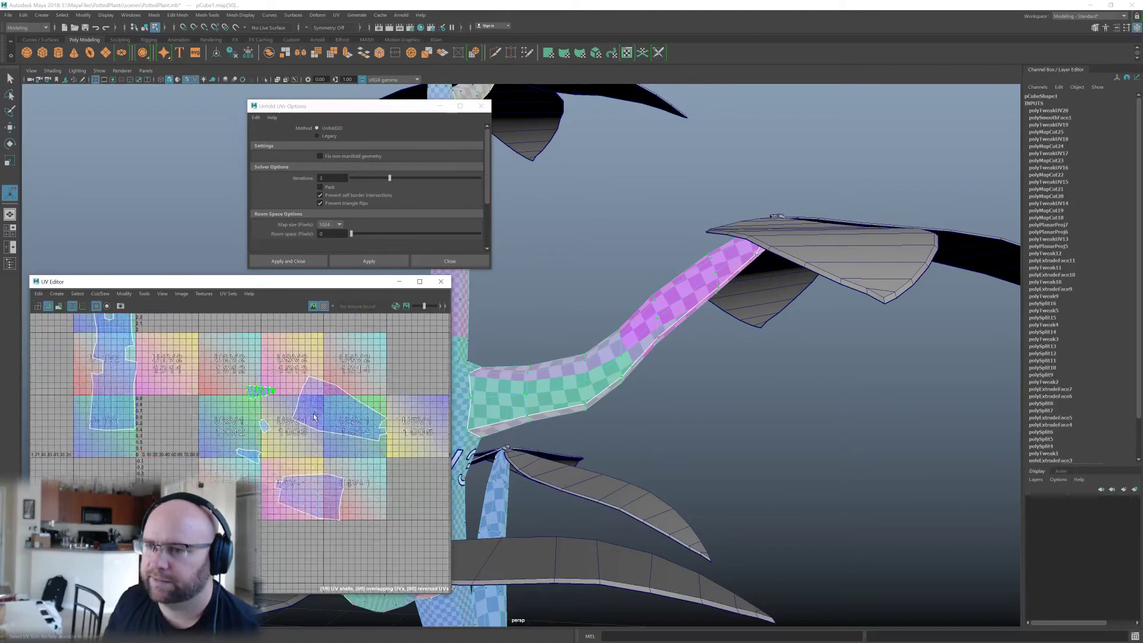
{"action": "left_click", "coordinate": [354, 262]}
{"action": "left_click_drag", "start_coordinate": [595, 387], "coordinate": [786, 471], "text": "alt"}
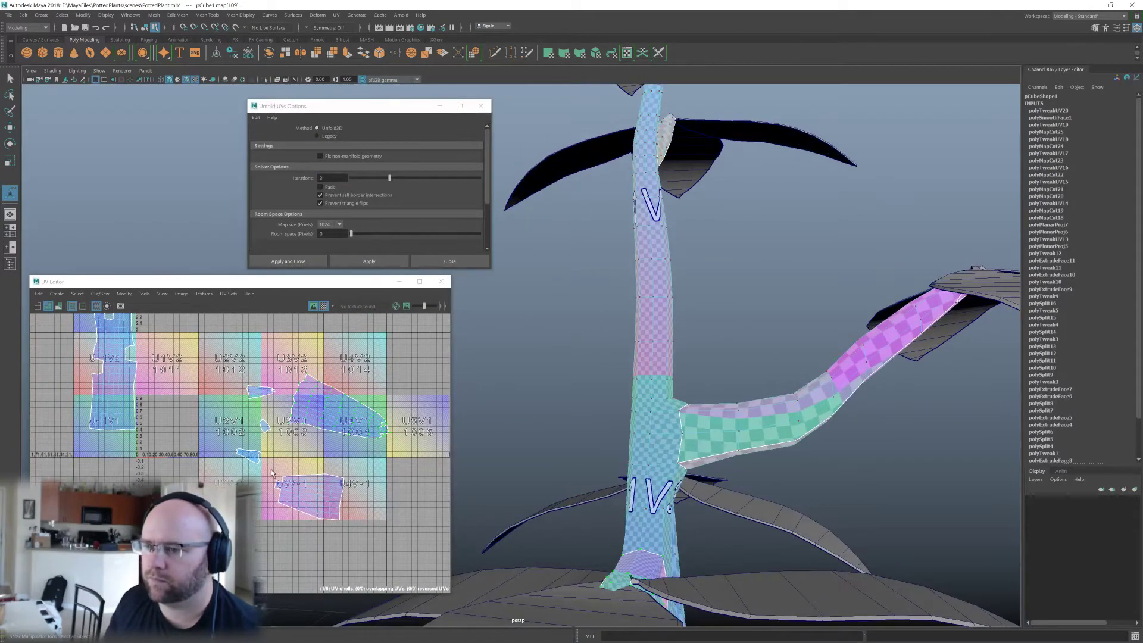
{"action": "left_click", "coordinate": [329, 506]}
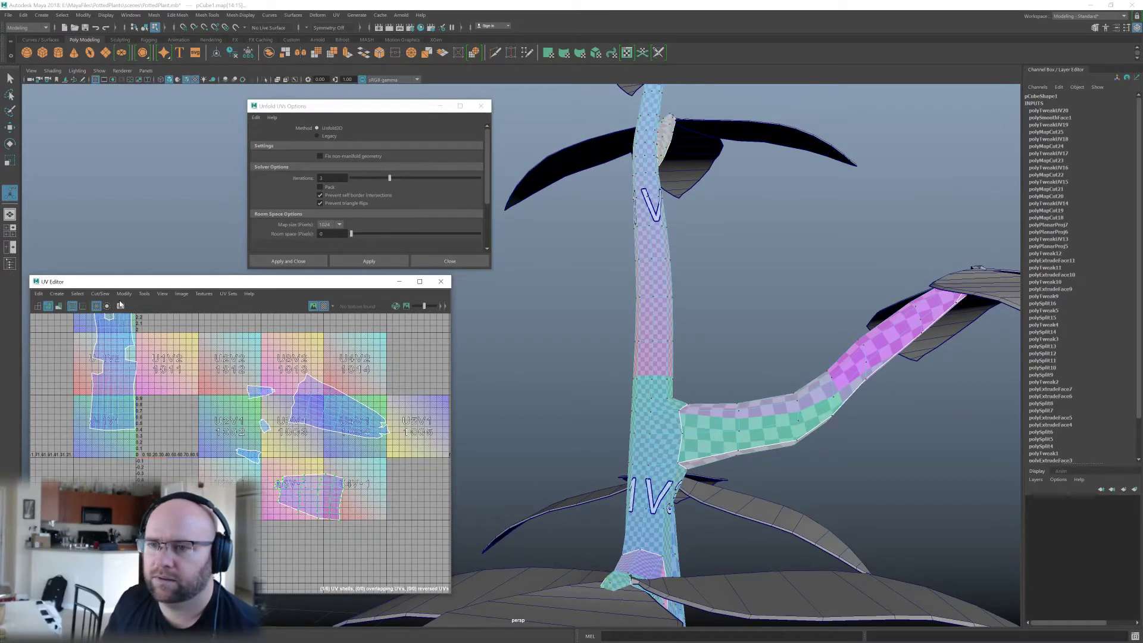
{"action": "left_click", "coordinate": [384, 261]}
{"action": "left_click_drag", "start_coordinate": [595, 381], "coordinate": [673, 387], "text": "alt"}
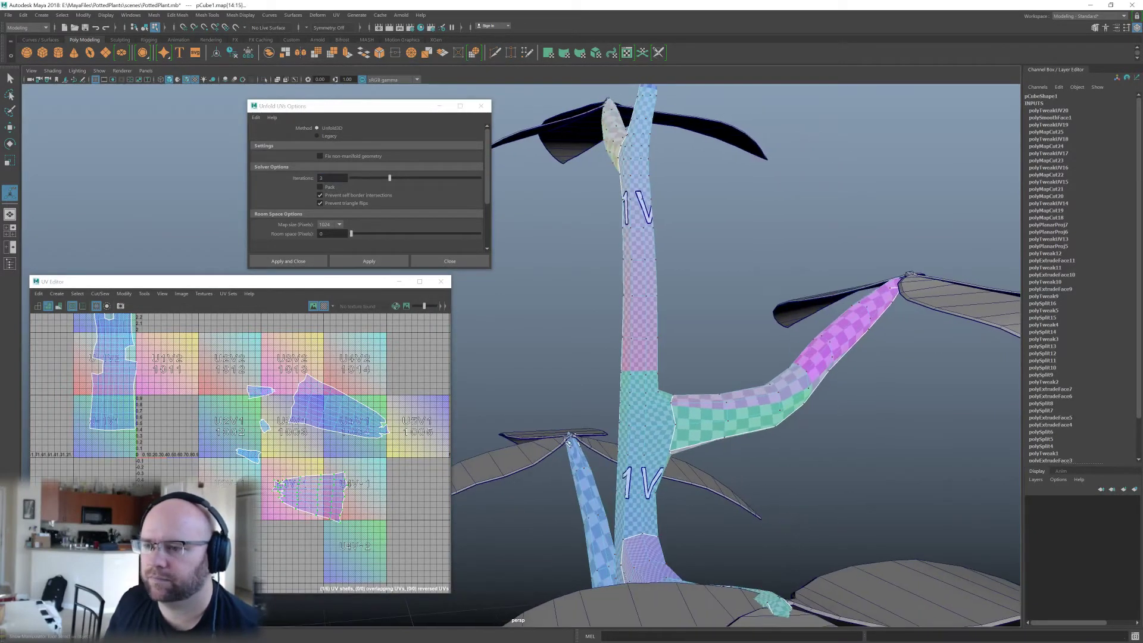
Unfold the two remaining small branch UV shells, one after the other.
{"action": "scroll", "coordinate": [252, 436], "scroll_direction": "up", "scroll_amount": 5}
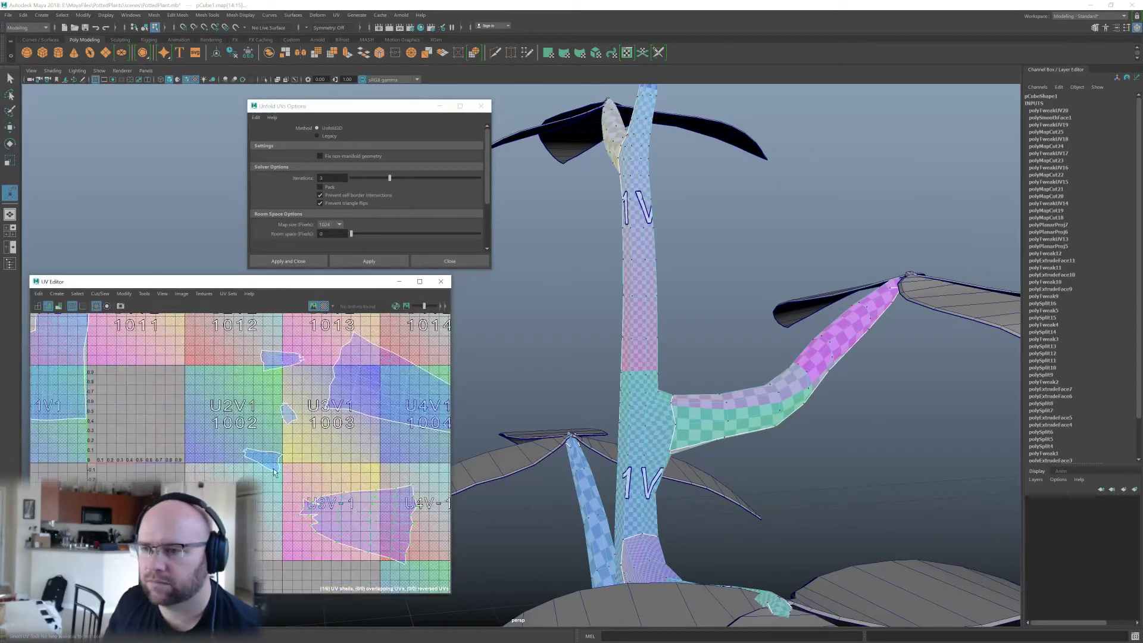
{"action": "left_click", "coordinate": [366, 262]}
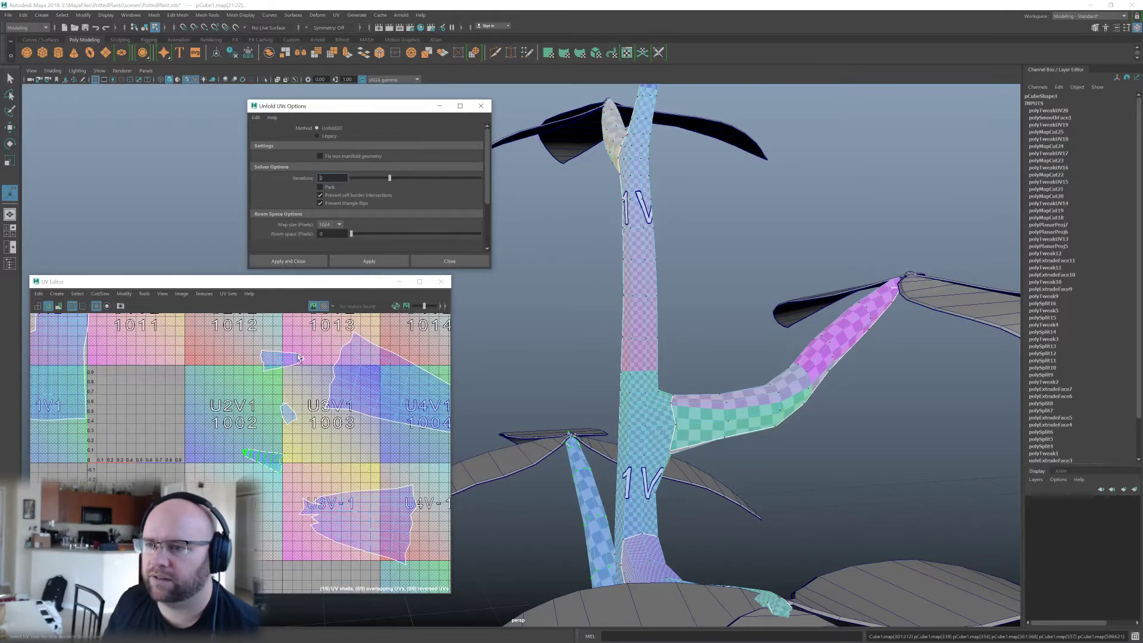
{"action": "left_click", "coordinate": [305, 435]}
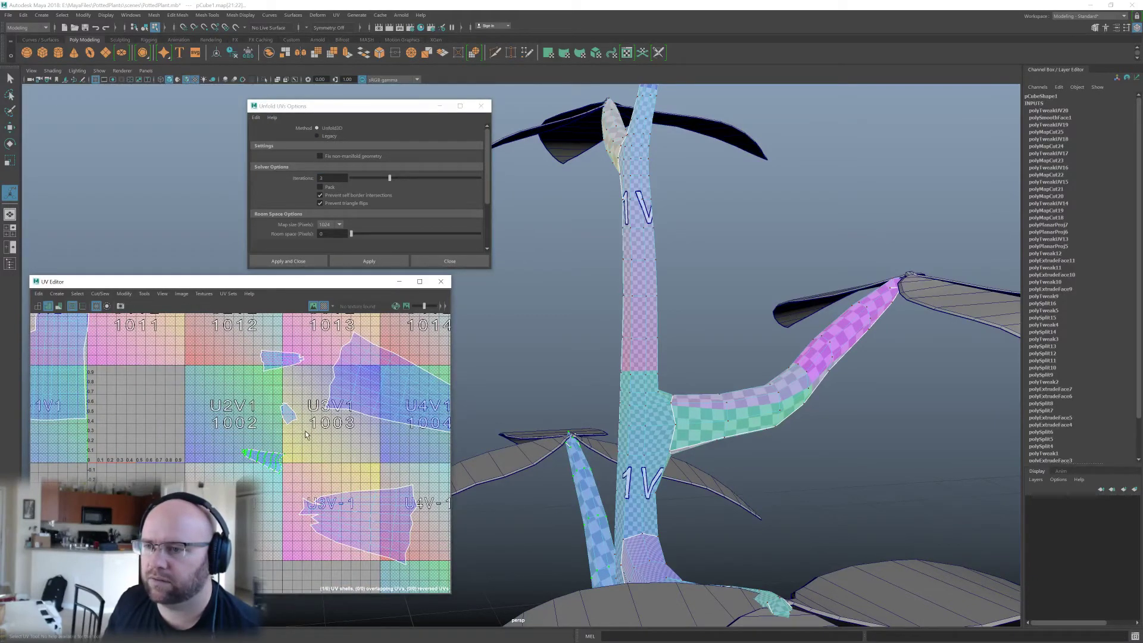
{"action": "left_click", "coordinate": [369, 262]}
{"action": "scroll", "coordinate": [241, 348], "scroll_direction": "up", "scroll_amount": 2}
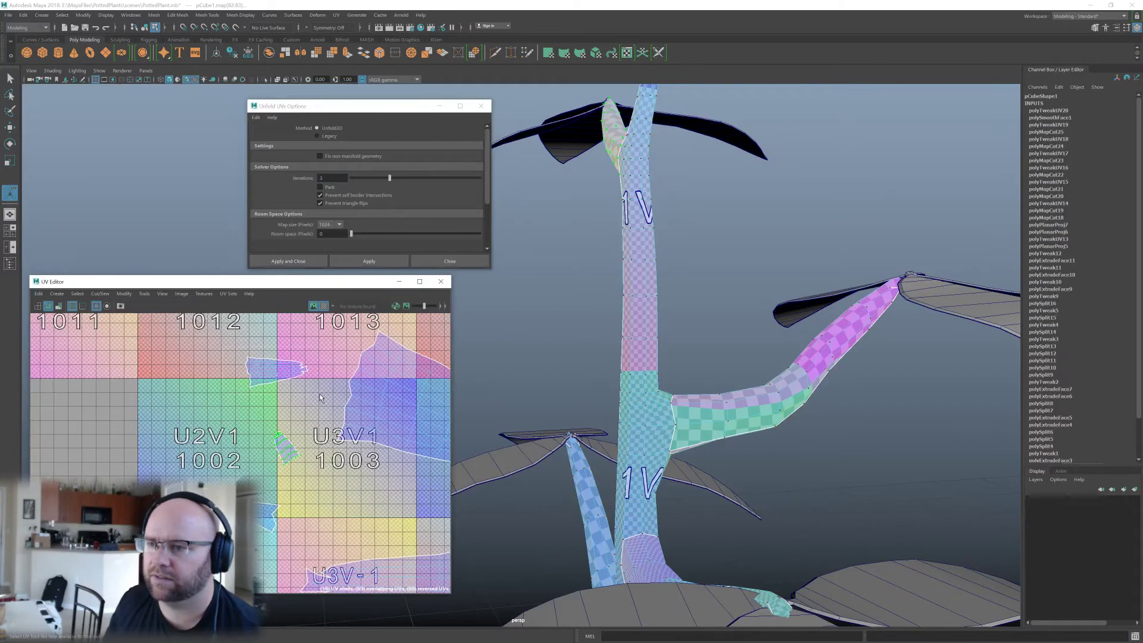
{"action": "scroll", "coordinate": [300, 456], "scroll_direction": "down", "scroll_amount": 5}
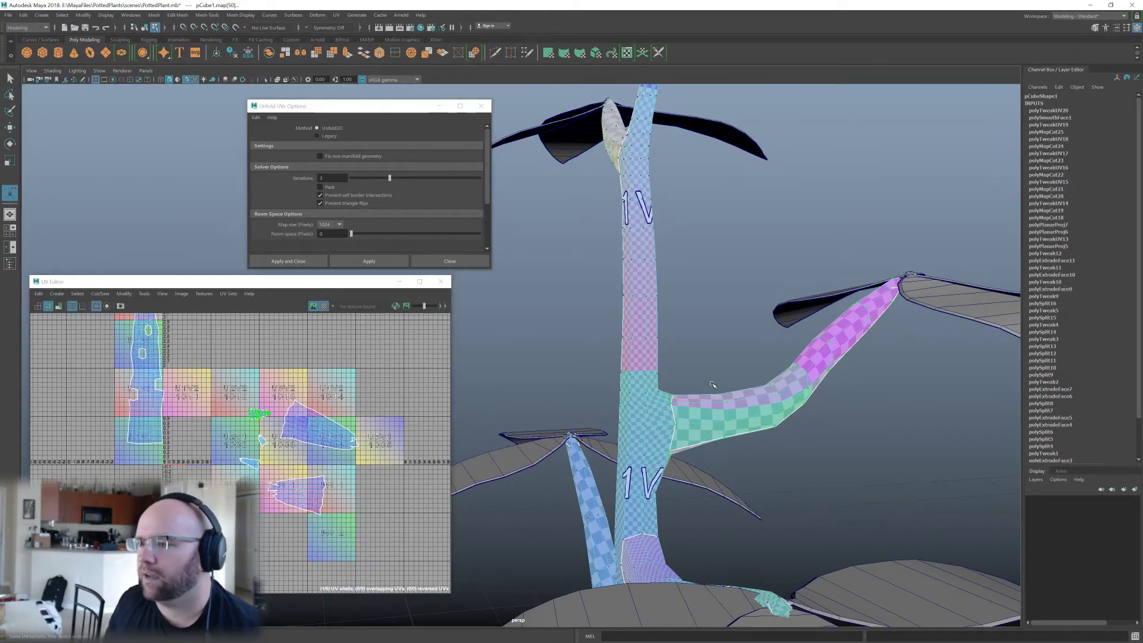
Look over the checkered trunk and branches and return to object mode.
{"action": "left_click_drag", "start_coordinate": [714, 382], "coordinate": [686, 377], "text": "alt"}
{"action": "middle_click_drag", "start_coordinate": [686, 378], "coordinate": [807, 544], "text": "alt"}
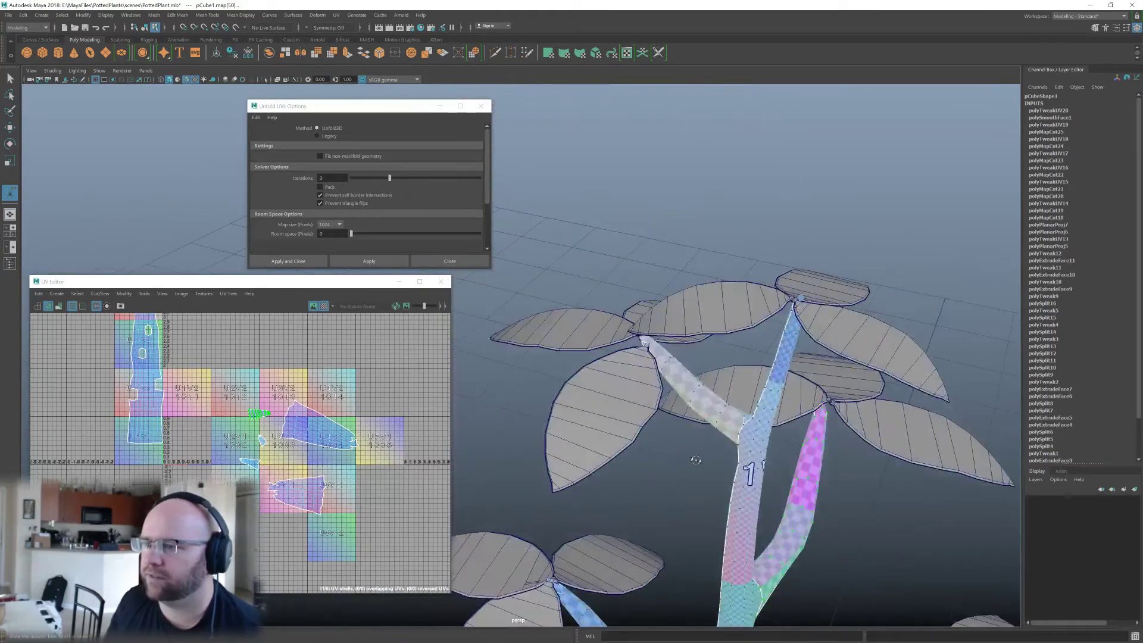
{"action": "left_click_drag", "start_coordinate": [695, 459], "coordinate": [683, 397], "text": "alt"}
{"action": "right_click_drag", "start_coordinate": [683, 397], "coordinate": [740, 342]}
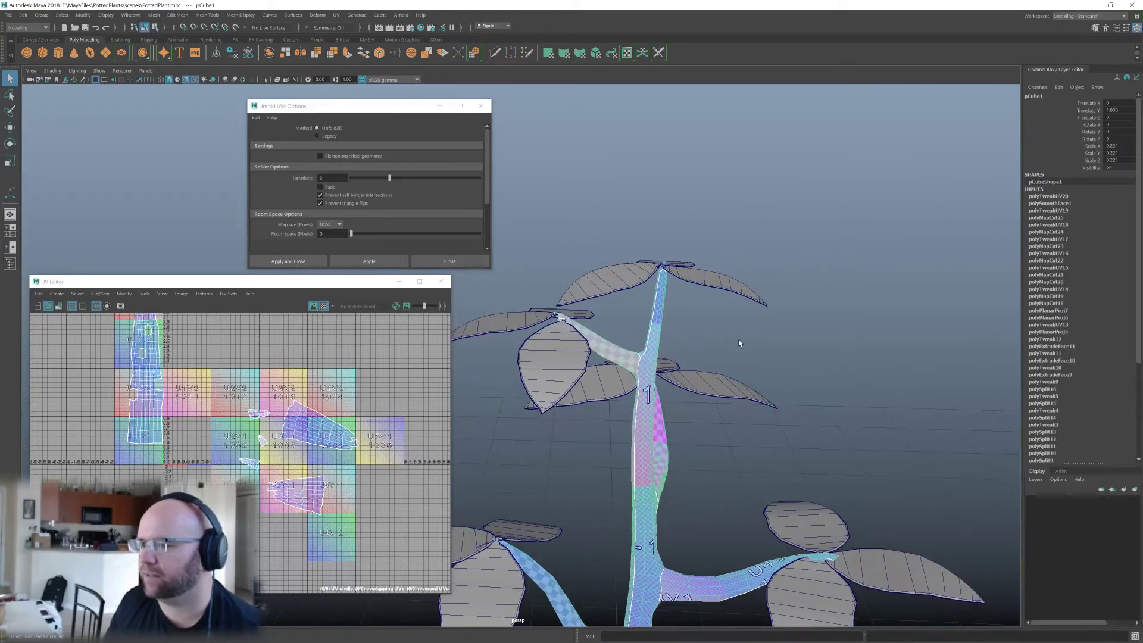
Look over the whole potted plant and check the UV layouts of several leaves by selecting them.
{"action": "left_click_drag", "start_coordinate": [740, 342], "coordinate": [754, 398], "text": "alt"}
{"action": "middle_click_drag", "start_coordinate": [729, 370], "coordinate": [788, 328], "text": "alt"}
{"action": "left_click_drag", "start_coordinate": [792, 407], "coordinate": [754, 441], "text": "alt"}
{"action": "left_click", "coordinate": [771, 417]}
{"action": "left_click", "coordinate": [673, 410]}
{"action": "mouse_move", "coordinate": [673, 409]}
{"action": "left_mouse_down", "text": "alt"}
{"action": "mouse_move", "coordinate": [723, 413]}
{"action": "mouse_move", "coordinate": [688, 418]}
{"action": "left_mouse_up", "text": "alt"}
{"action": "left_click", "coordinate": [709, 339]}
{"action": "left_click_drag", "start_coordinate": [708, 340], "coordinate": [619, 419], "text": "alt"}
{"action": "left_click", "coordinate": [619, 419]}
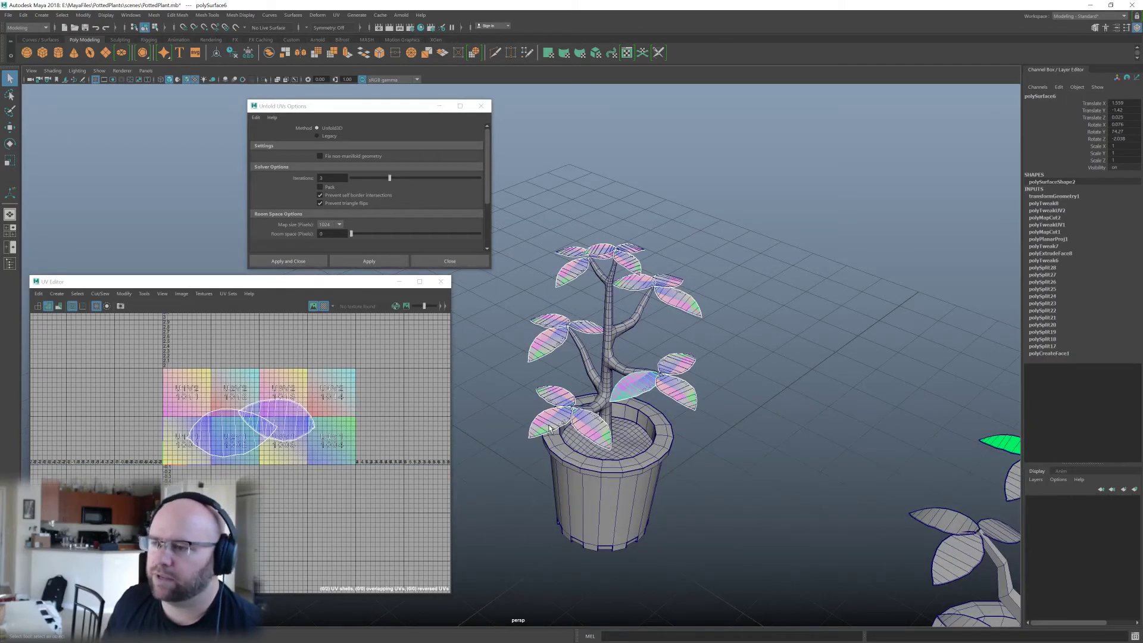
{"action": "scroll", "coordinate": [553, 417], "scroll_direction": "up", "scroll_amount": 5}
{"action": "left_click", "coordinate": [599, 375]}
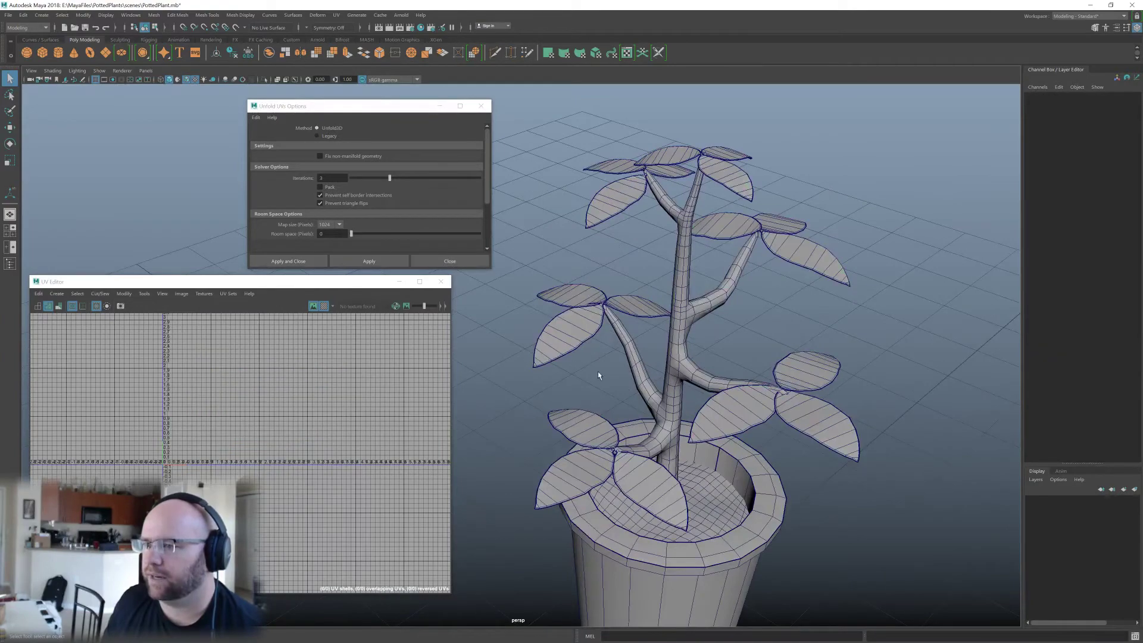
{"action": "left_click", "coordinate": [586, 344]}
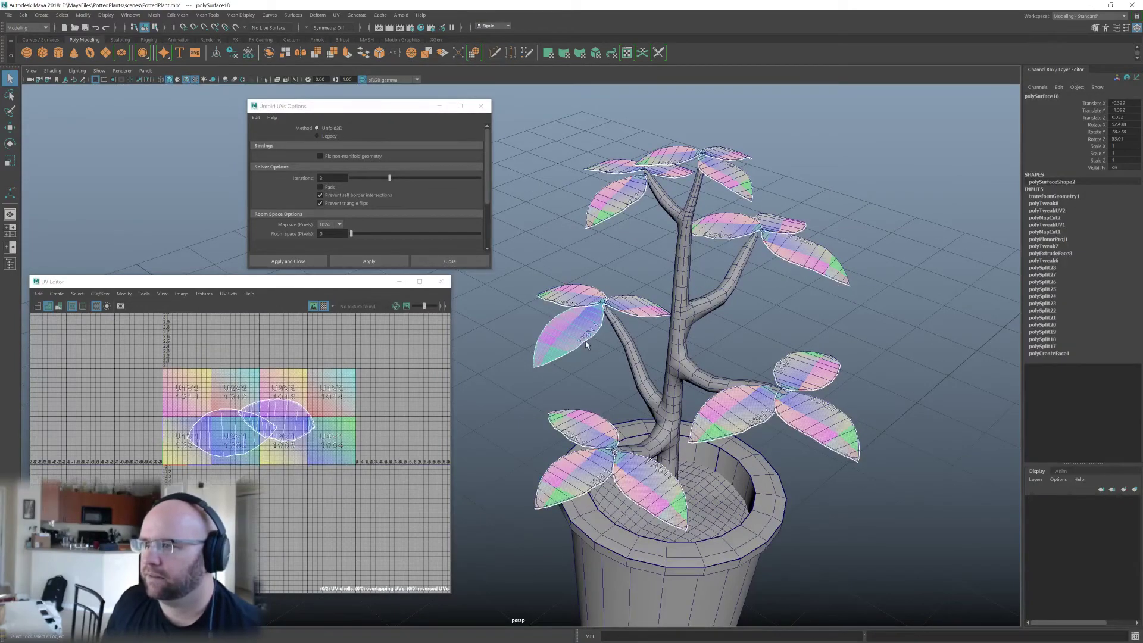
{"action": "mouse_move", "coordinate": [586, 343]}
{"action": "left_mouse_down", "text": "alt"}
{"action": "mouse_move", "coordinate": [601, 428]}
{"action": "mouse_move", "coordinate": [613, 354]}
{"action": "mouse_move", "coordinate": [582, 362]}
{"action": "left_mouse_up", "text": "alt"}
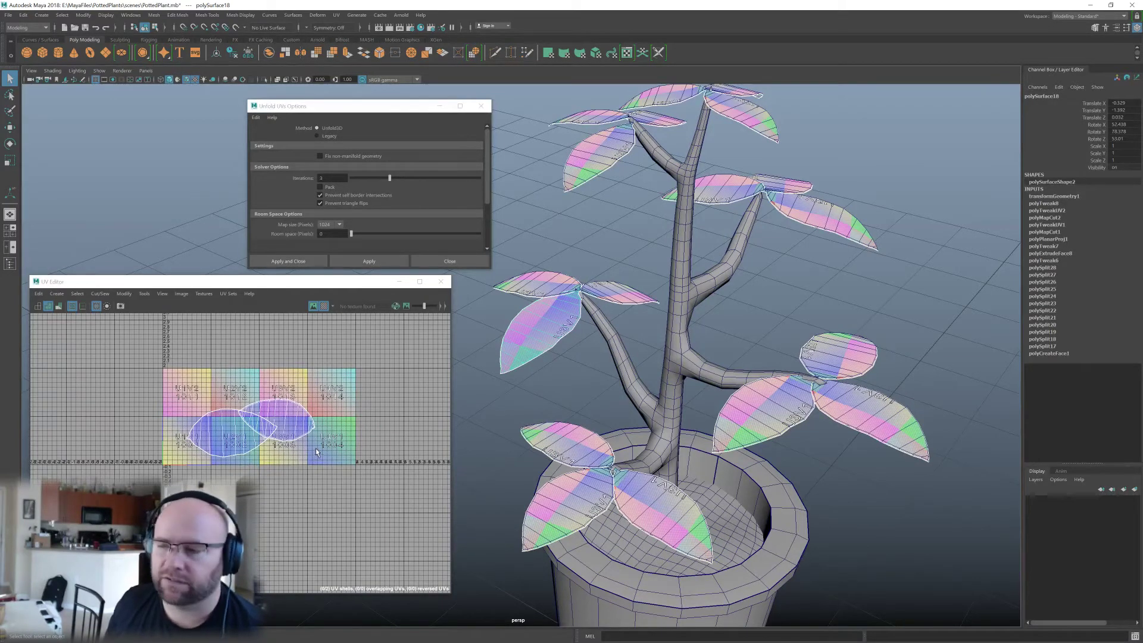
{"action": "left_click_drag", "start_coordinate": [595, 441], "coordinate": [557, 417], "text": "alt"}
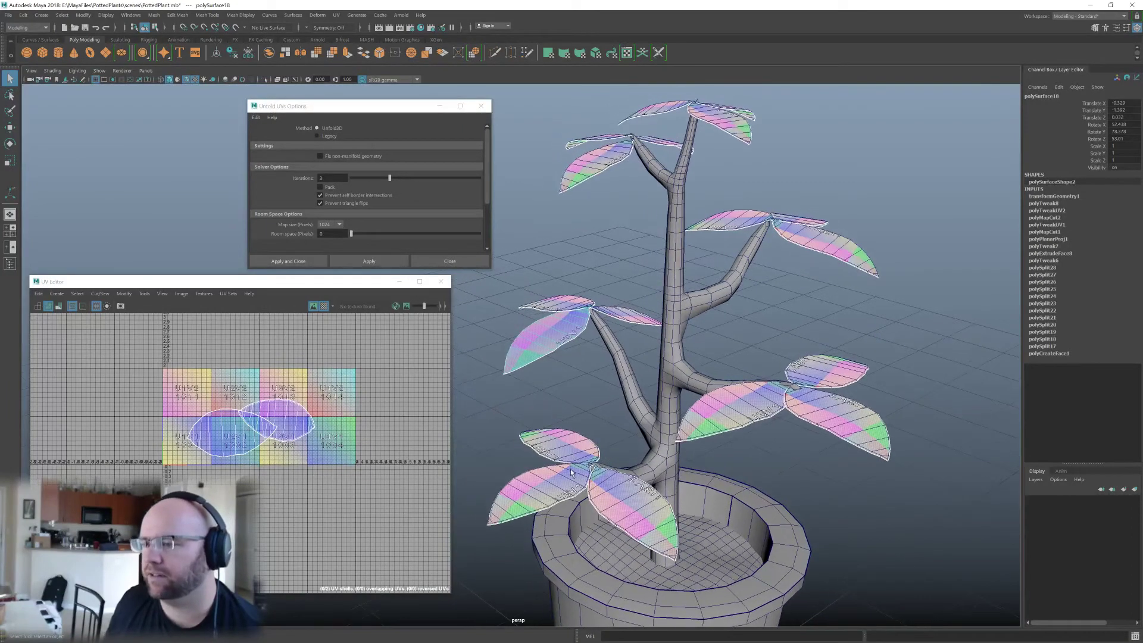
Select the large low leaf overhanging the pot's rim and isolate it in the viewport.
{"action": "left_click", "coordinate": [570, 476]}
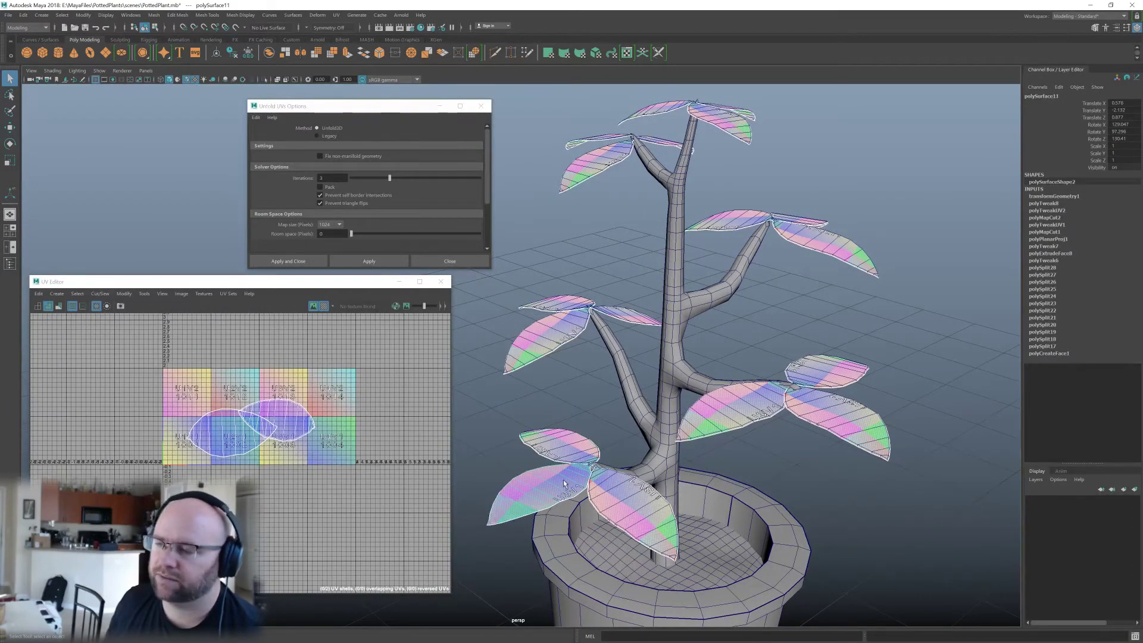
{"action": "middle_click_drag", "start_coordinate": [564, 483], "coordinate": [571, 415], "text": "alt"}
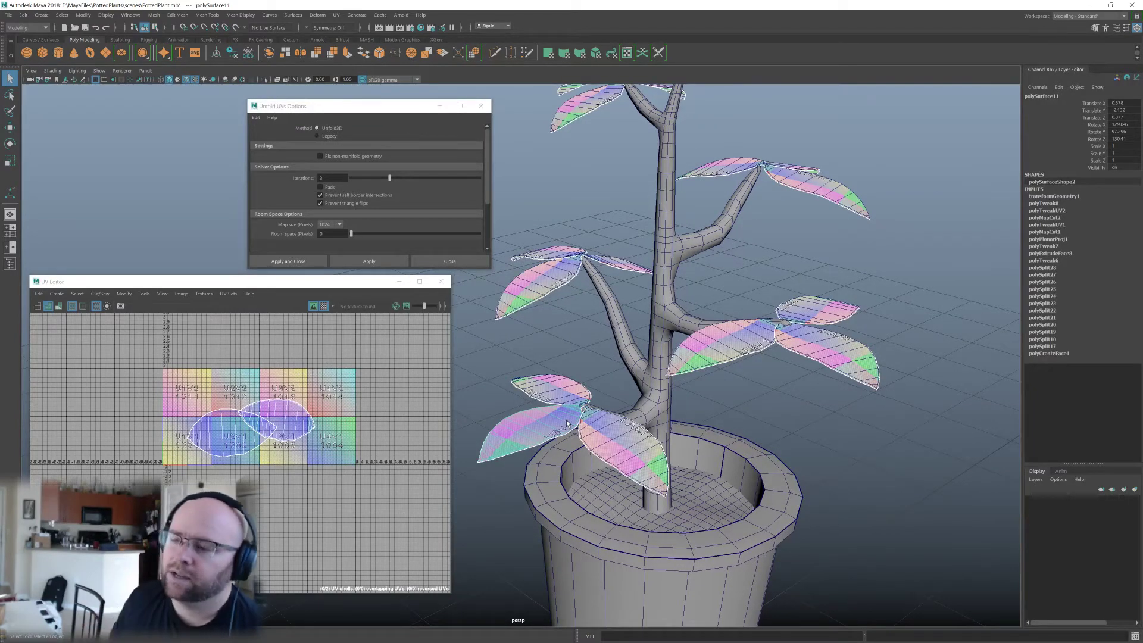
{"action": "middle_click_drag", "start_coordinate": [518, 437], "coordinate": [535, 436], "text": "alt"}
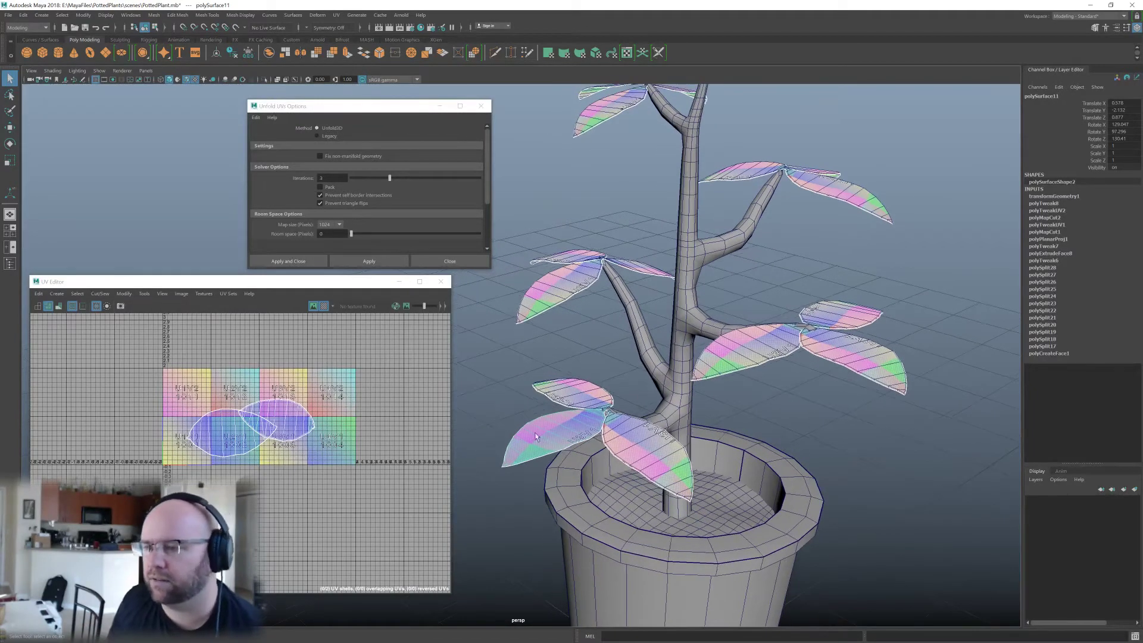
{"action": "right_click", "coordinate": [511, 385], "text": "shift"}
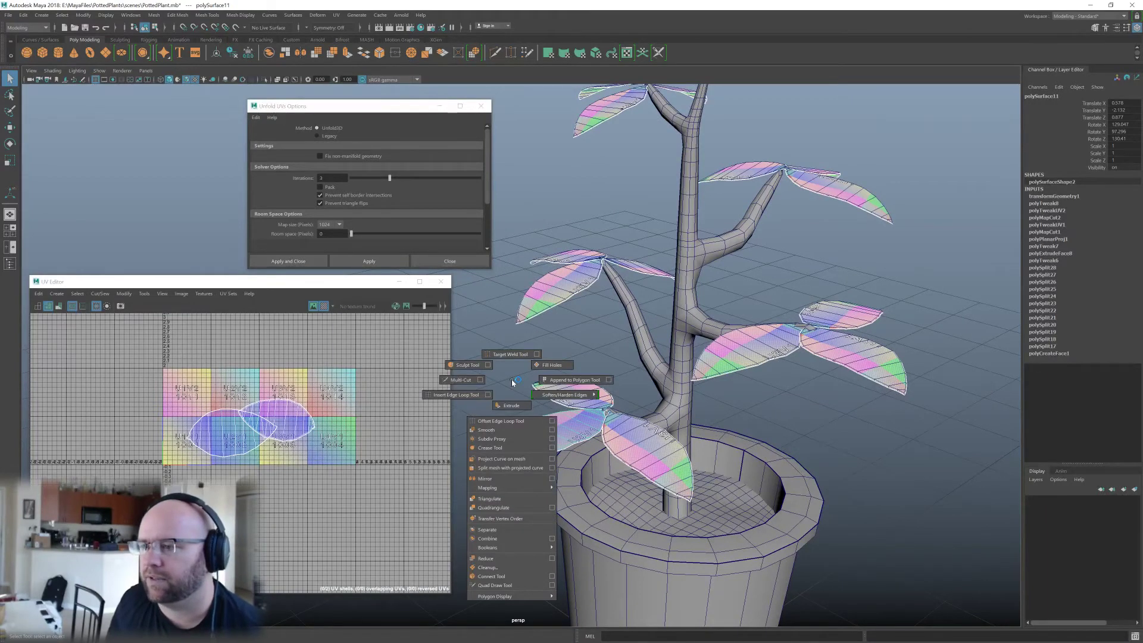
{"action": "left_click", "coordinate": [550, 414]}
{"action": "key", "text": "ctrl+1"}
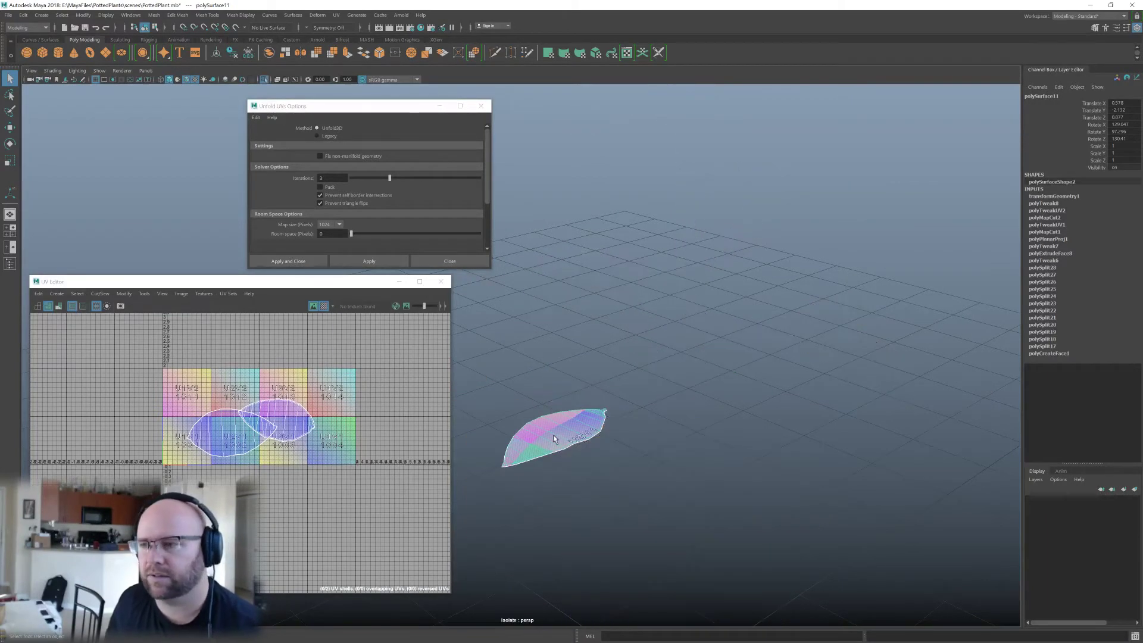
Frame the isolated leaf and apply a planar UV mapping to it.
{"action": "middle_click_drag", "start_coordinate": [551, 423], "coordinate": [594, 394], "text": "alt"}
{"action": "scroll", "coordinate": [594, 394], "scroll_direction": "up", "scroll_amount": 2}
{"action": "key", "text": "f"}
{"action": "left_click_drag", "start_coordinate": [594, 394], "coordinate": [693, 329], "text": "alt"}
{"action": "right_click", "coordinate": [693, 329], "text": "shift"}
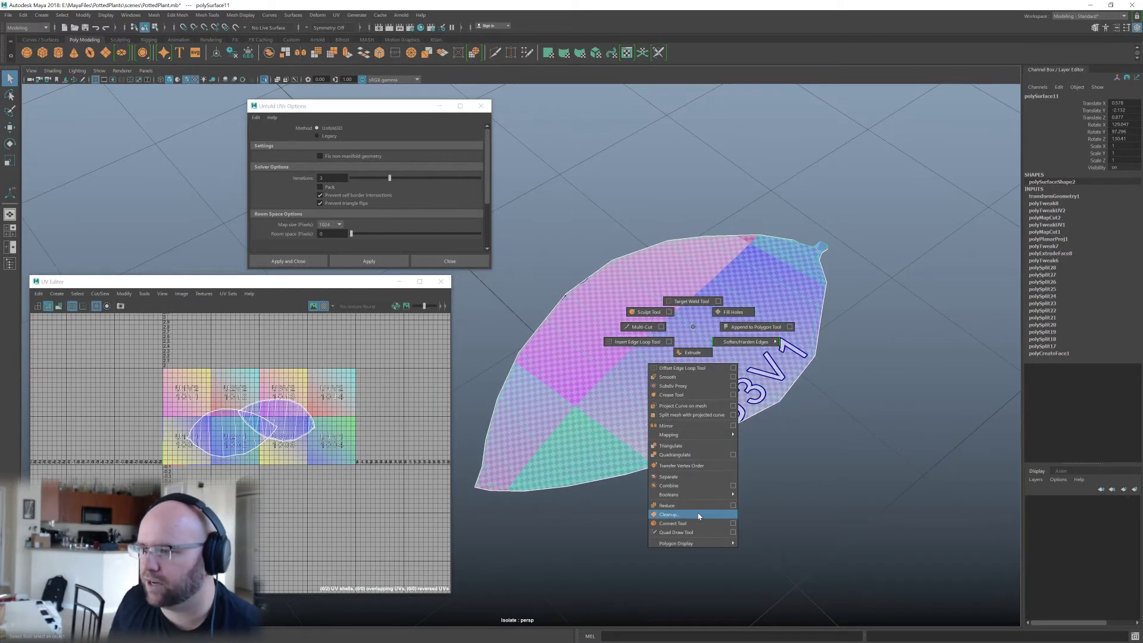
{"action": "mouse_move", "coordinate": [714, 434]}
{"action": "left_click", "coordinate": [769, 443]}
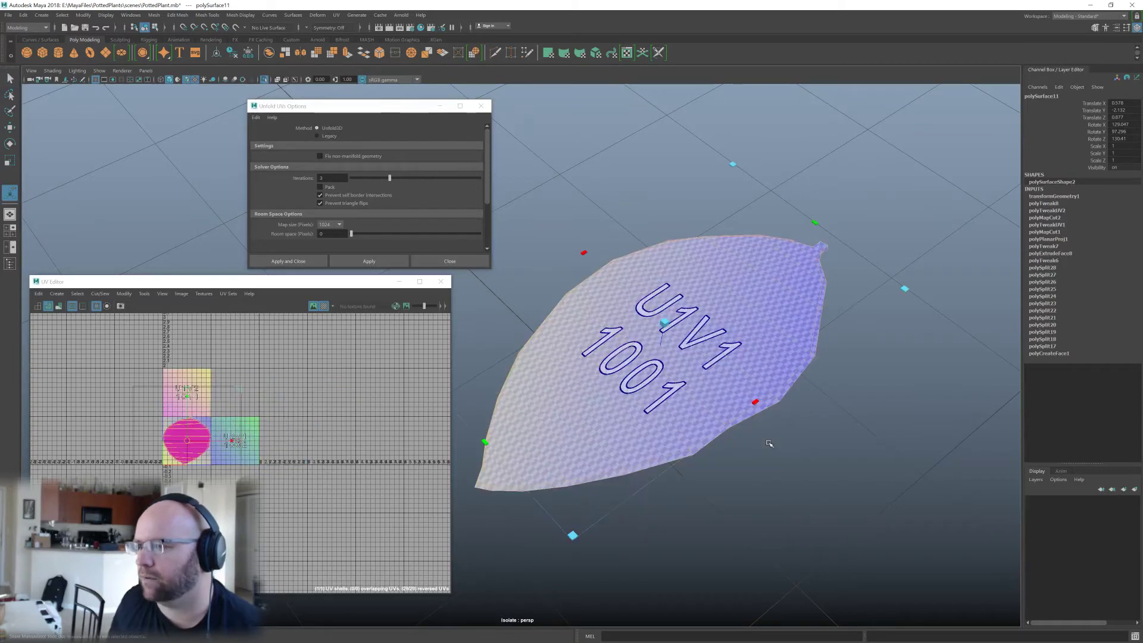
Hide the checker texture and cut the leaf's UVs along the edge loop around its lower rim.
{"action": "scroll", "coordinate": [299, 427], "scroll_direction": "up", "scroll_amount": 6}
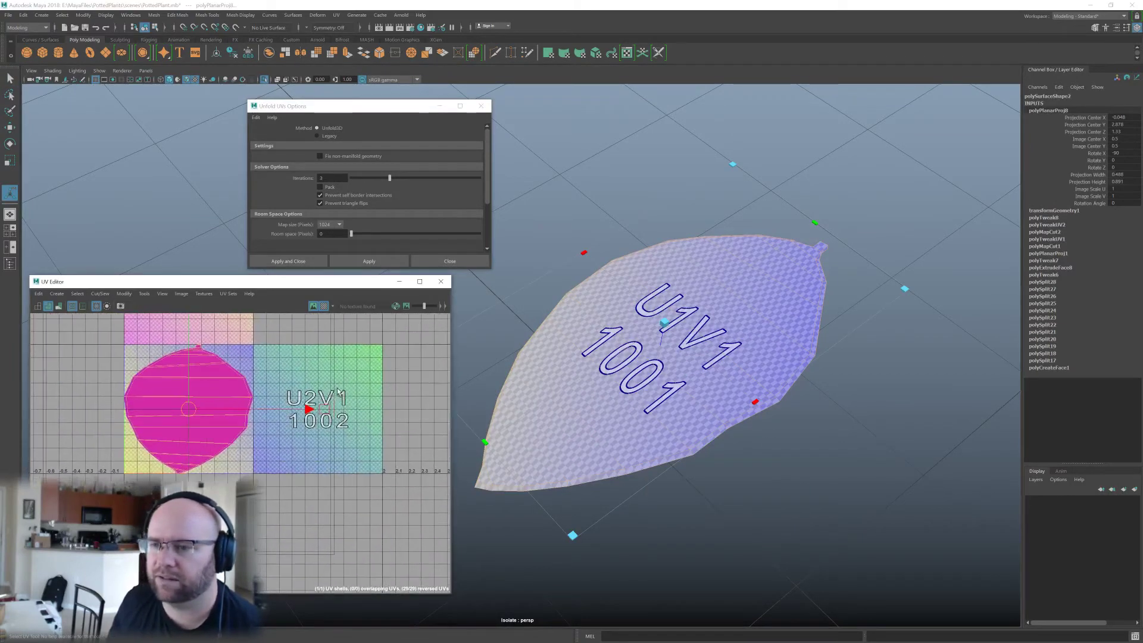
{"action": "left_click", "coordinate": [324, 307]}
{"action": "left_click_drag", "start_coordinate": [708, 422], "coordinate": [709, 390], "text": "alt"}
{"action": "key", "text": "q"}
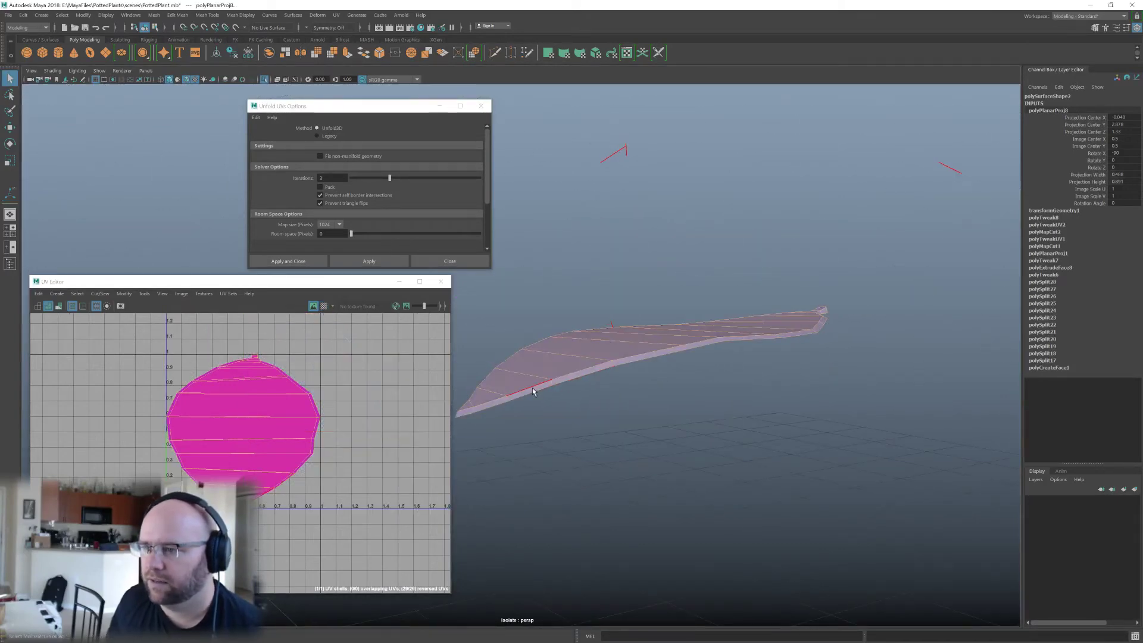
{"action": "double_click", "coordinate": [532, 391]}
{"action": "mouse_move", "coordinate": [627, 396]}
{"action": "left_mouse_down", "text": "alt"}
{"action": "mouse_move", "coordinate": [614, 425]}
{"action": "mouse_move", "coordinate": [589, 429]}
{"action": "mouse_move", "coordinate": [625, 446]}
{"action": "mouse_move", "coordinate": [731, 449]}
{"action": "mouse_move", "coordinate": [651, 428]}
{"action": "mouse_move", "coordinate": [607, 320]}
{"action": "mouse_move", "coordinate": [619, 381]}
{"action": "mouse_move", "coordinate": [632, 387]}
{"action": "left_mouse_up", "text": "alt"}
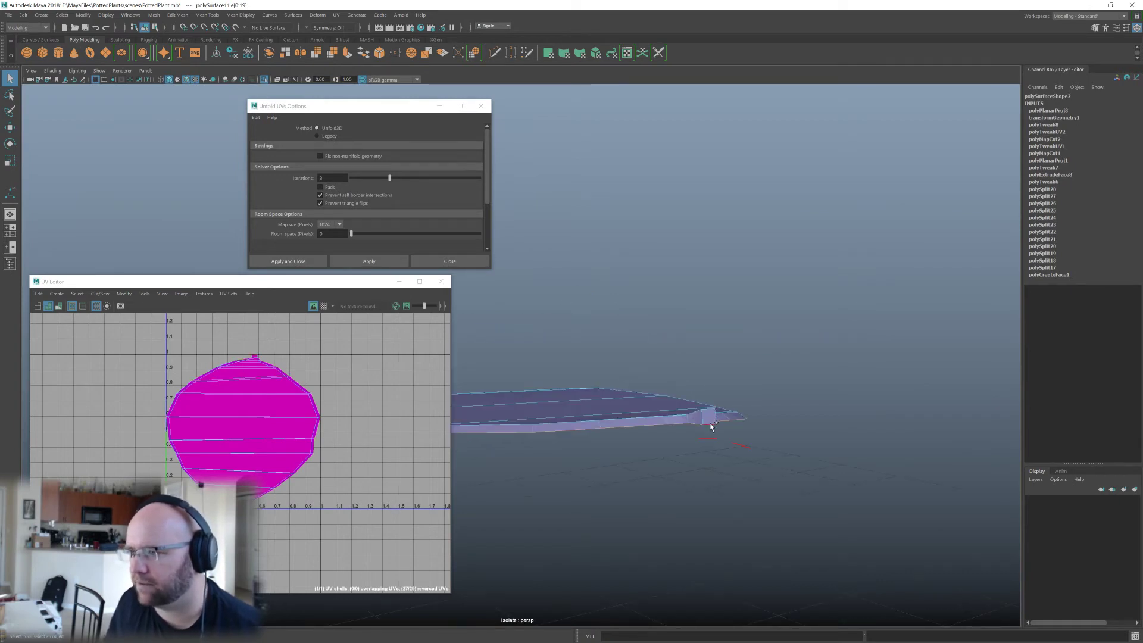
{"action": "right_click_drag", "start_coordinate": [290, 429], "coordinate": [255, 443], "text": "shift"}
{"action": "left_click_drag", "start_coordinate": [645, 438], "coordinate": [737, 428], "text": "alt"}
{"action": "scroll", "coordinate": [377, 413], "scroll_direction": "down", "scroll_amount": 2}
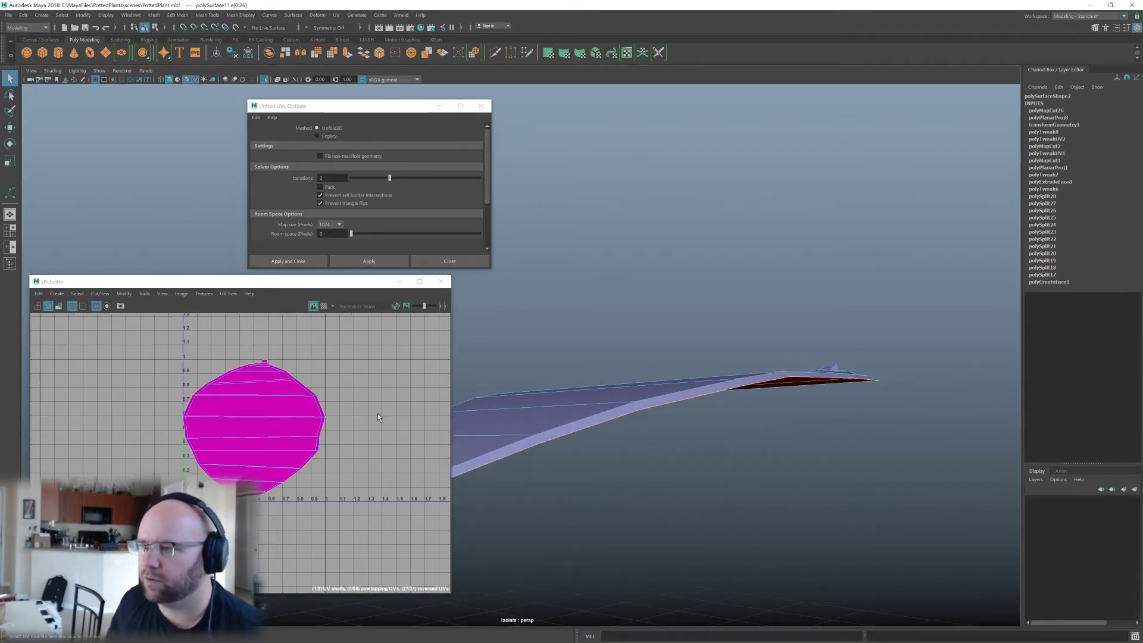
Separate the two overlapping leaf UV shells by moving one sideways until they lie clear of each other.
{"action": "right_click_drag", "start_coordinate": [283, 423], "coordinate": [260, 403]}
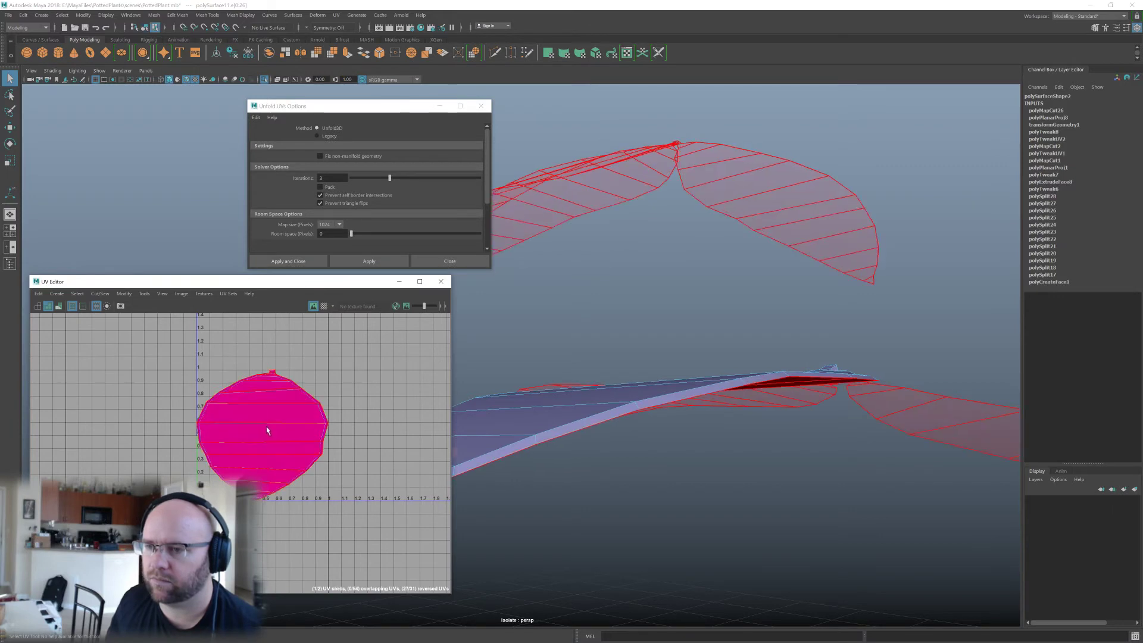
{"action": "key", "text": "w"}
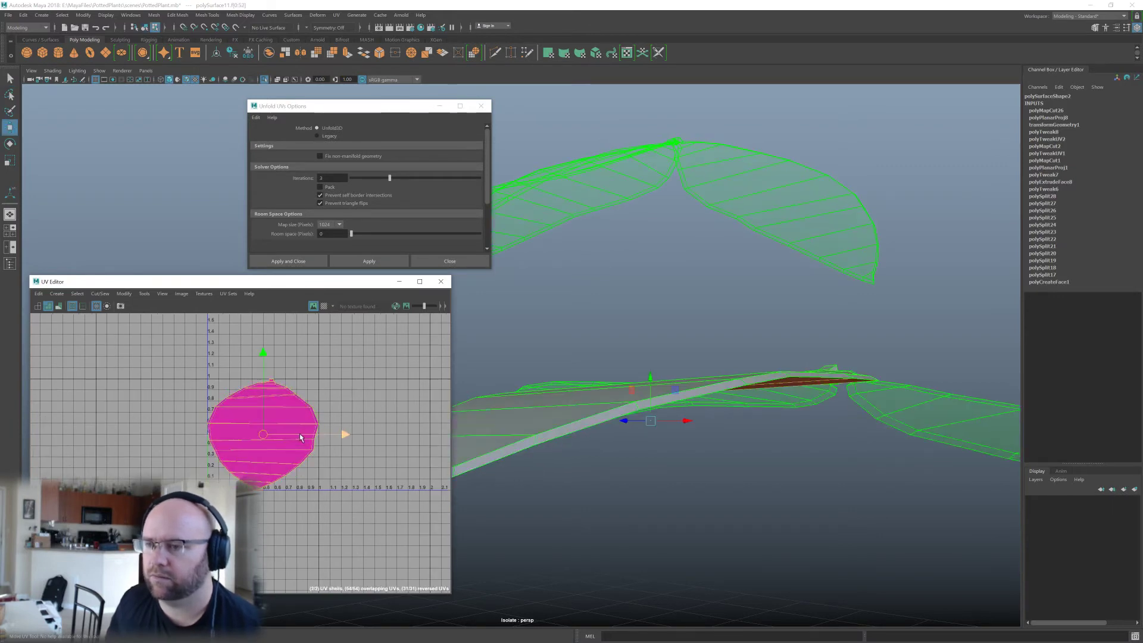
{"action": "left_click_drag", "start_coordinate": [297, 438], "coordinate": [352, 439]}
{"action": "left_click_drag", "start_coordinate": [765, 395], "coordinate": [712, 401], "text": "alt"}
{"action": "left_click", "coordinate": [388, 425]}
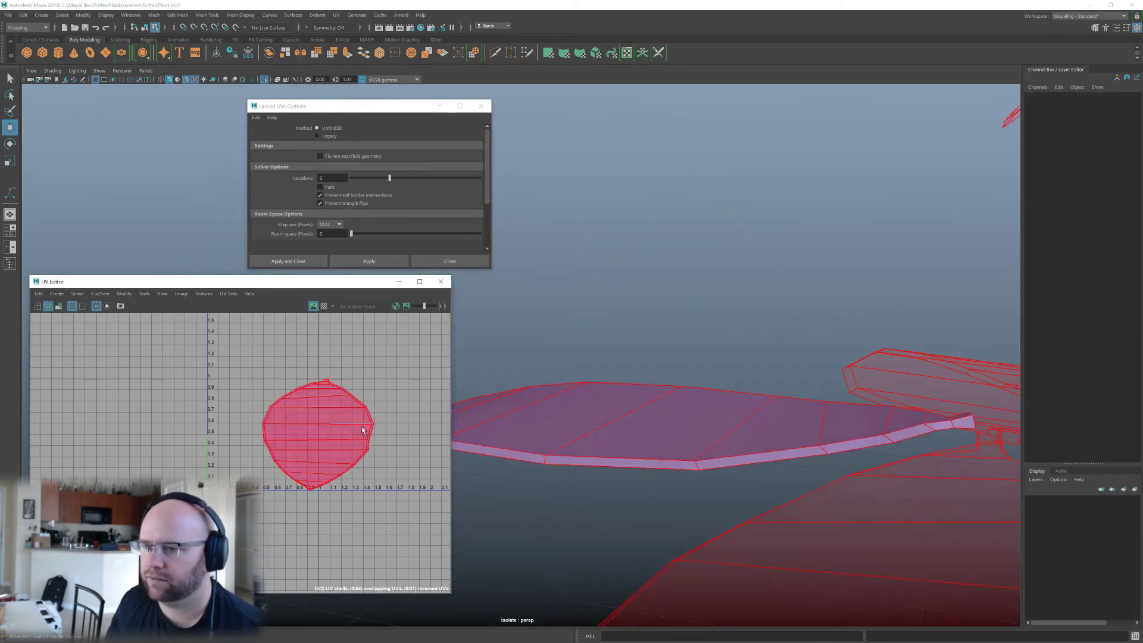
{"action": "left_click", "coordinate": [333, 413]}
{"action": "left_click_drag", "start_coordinate": [323, 437], "coordinate": [402, 430]}
{"action": "middle_click_drag", "start_coordinate": [402, 430], "coordinate": [310, 417], "text": "alt"}
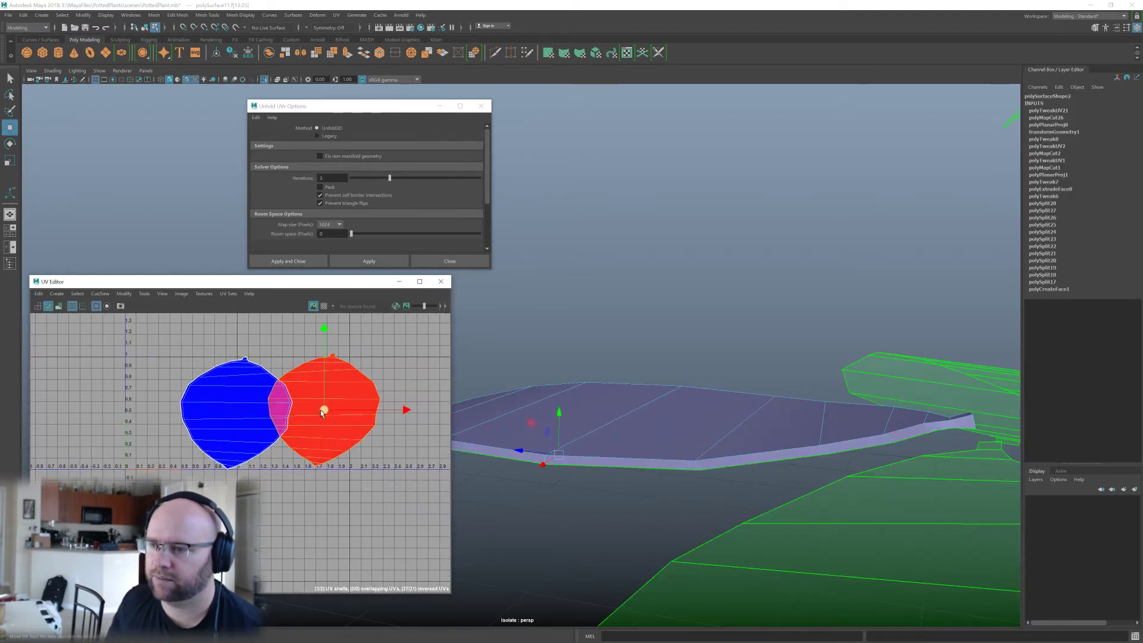
{"action": "left_click_drag", "start_coordinate": [323, 409], "coordinate": [371, 411]}
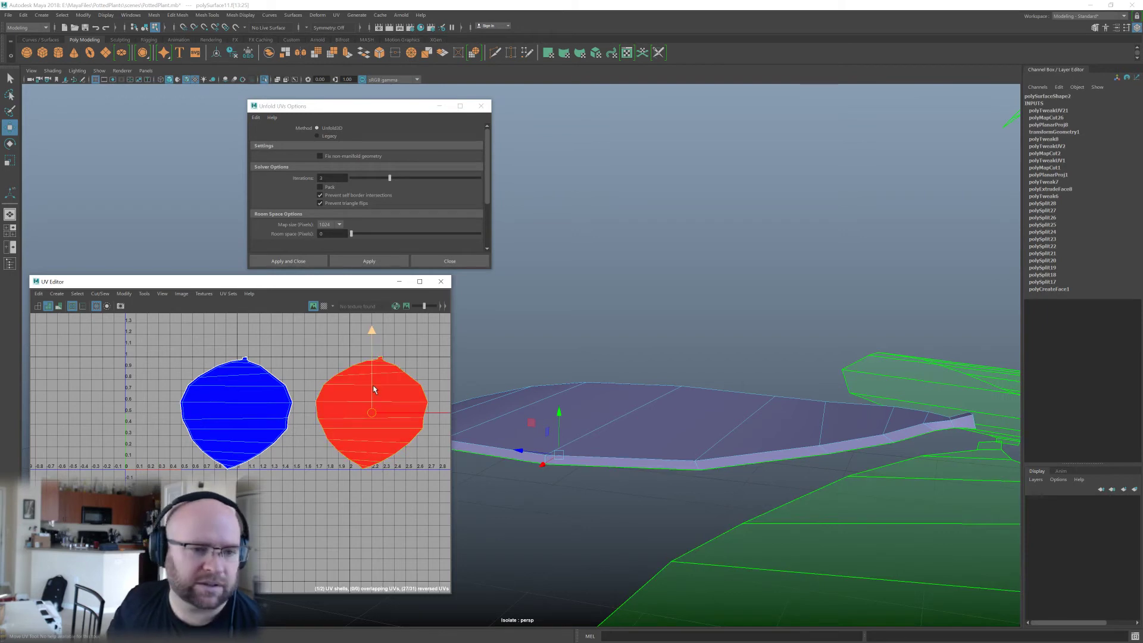
Examine the leaf's surface, rim thickness and UV seam from all around.
{"action": "left_click_drag", "start_coordinate": [796, 483], "coordinate": [704, 446], "text": "alt"}
{"action": "middle_click_drag", "start_coordinate": [701, 447], "coordinate": [814, 380], "text": "alt"}
{"action": "left_click_drag", "start_coordinate": [761, 352], "coordinate": [770, 395], "text": "alt"}
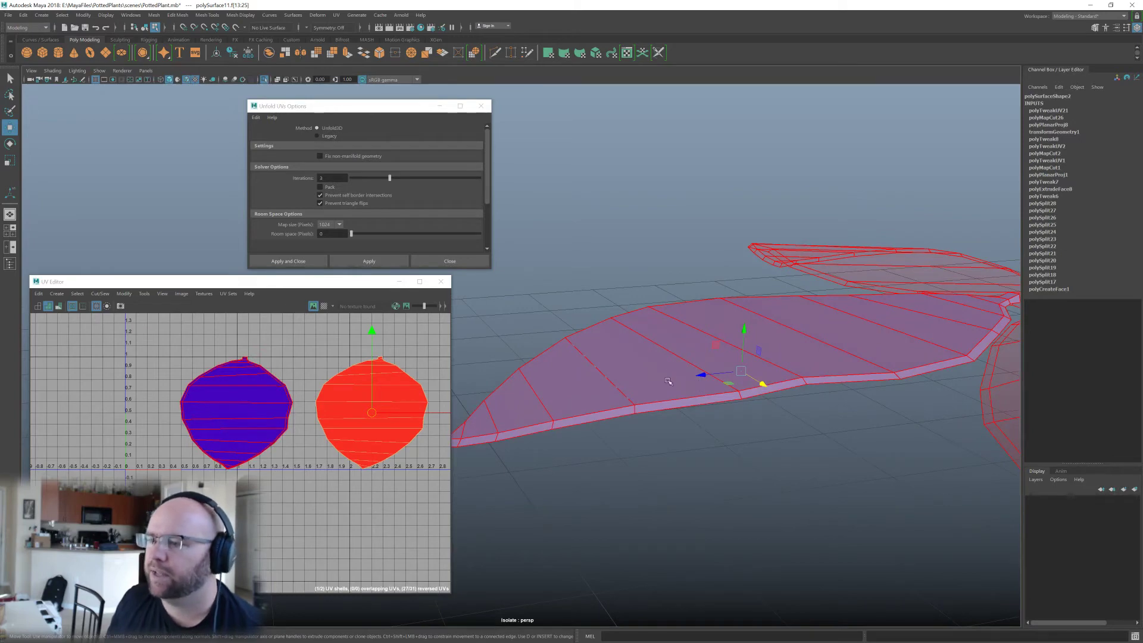
{"action": "left_click_drag", "start_coordinate": [667, 381], "coordinate": [748, 345], "text": "alt"}
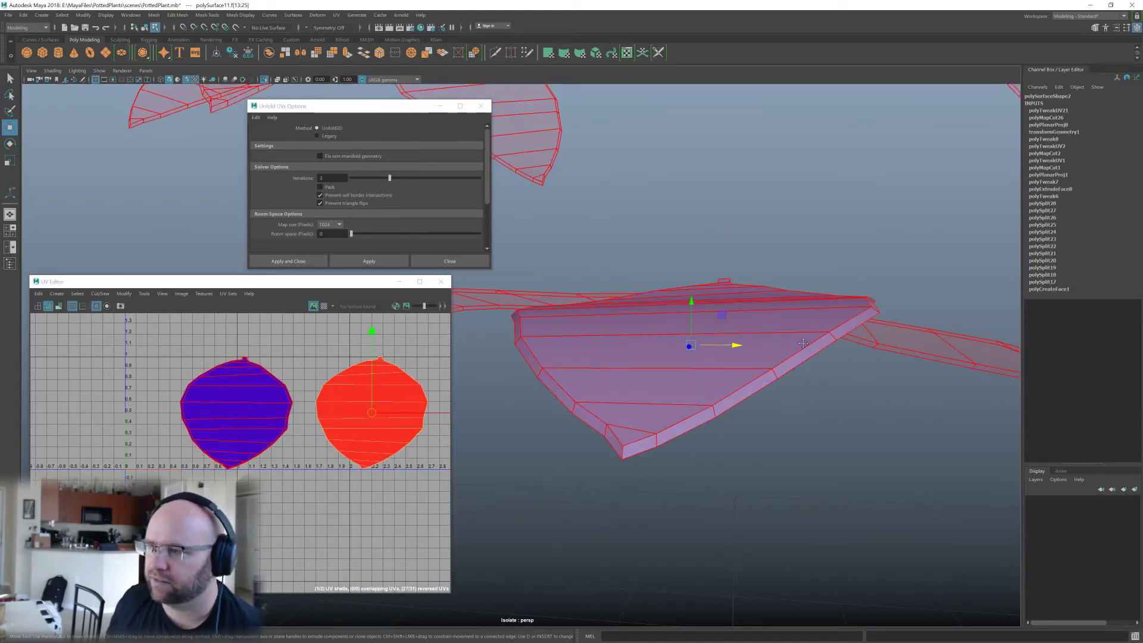
{"action": "left_click_drag", "start_coordinate": [803, 343], "coordinate": [815, 347], "text": "alt"}
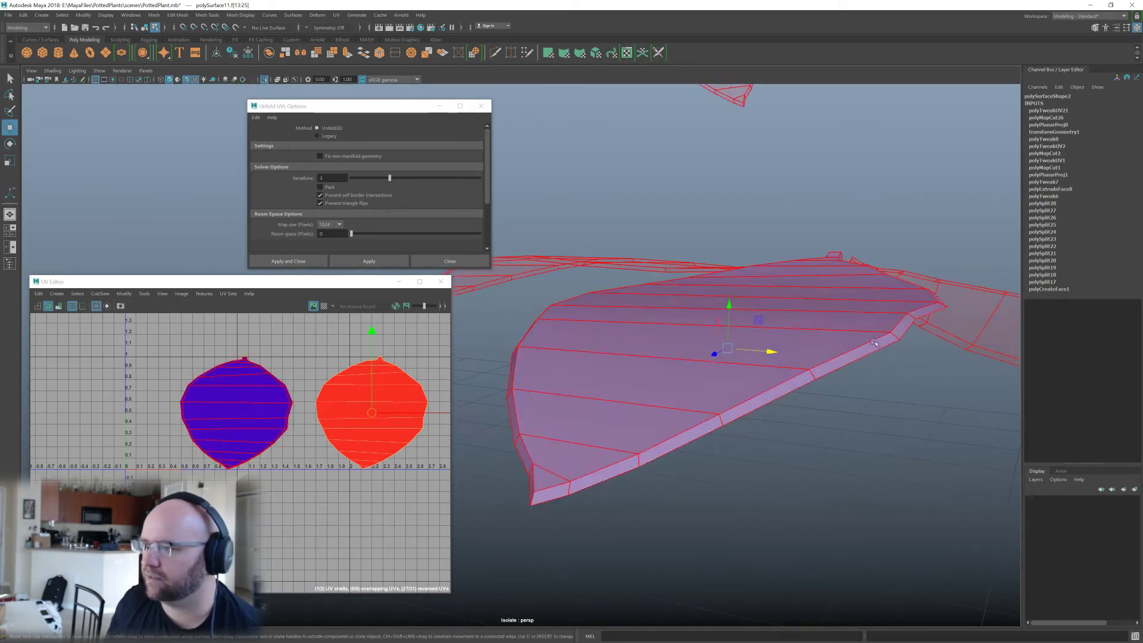
{"action": "left_click_drag", "start_coordinate": [869, 340], "coordinate": [805, 314], "text": "alt"}
{"action": "left_click", "coordinate": [833, 323]}
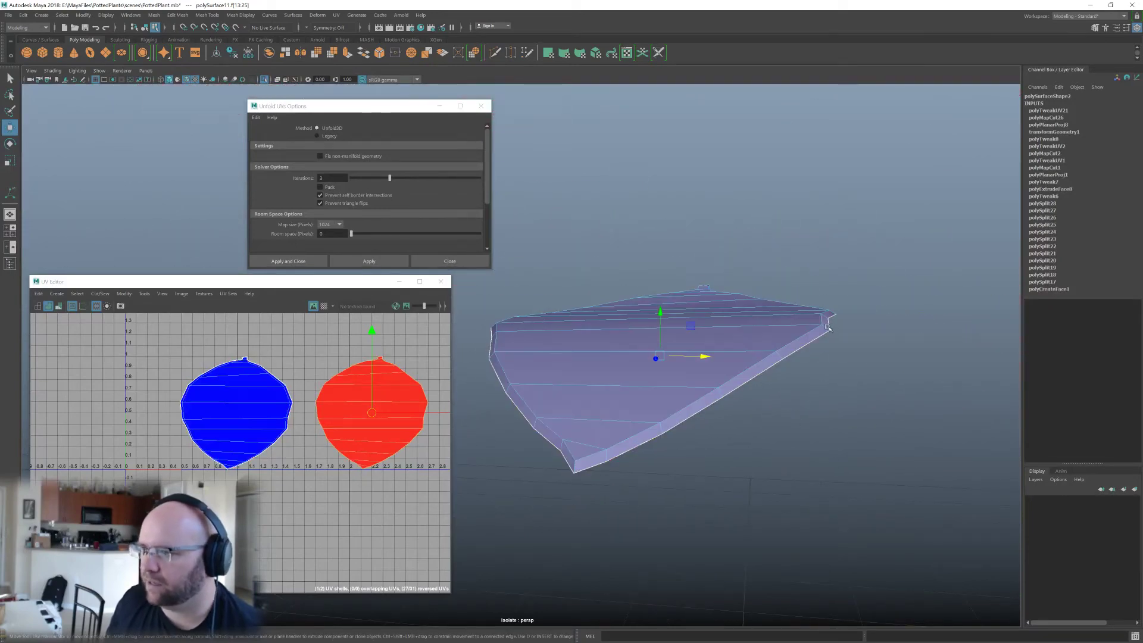
{"action": "left_click", "coordinate": [805, 326]}
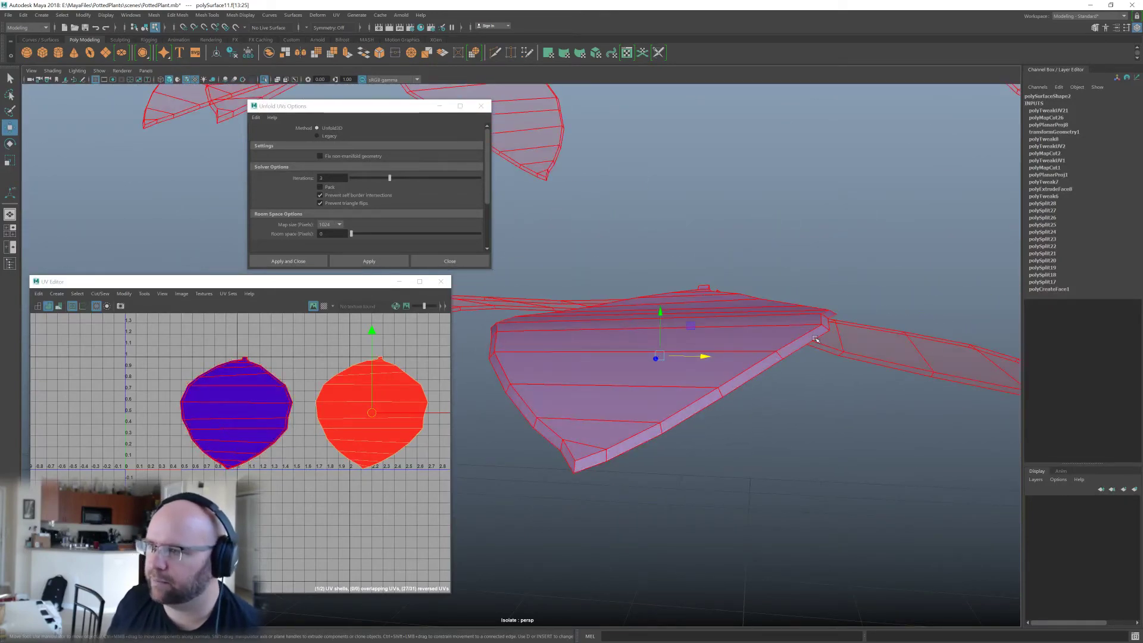
{"action": "left_click_drag", "start_coordinate": [815, 339], "coordinate": [768, 370], "text": "alt"}
{"action": "right_click_drag", "start_coordinate": [768, 370], "coordinate": [830, 351], "text": "alt"}
{"action": "middle_click_drag", "start_coordinate": [834, 349], "coordinate": [723, 331], "text": "alt"}
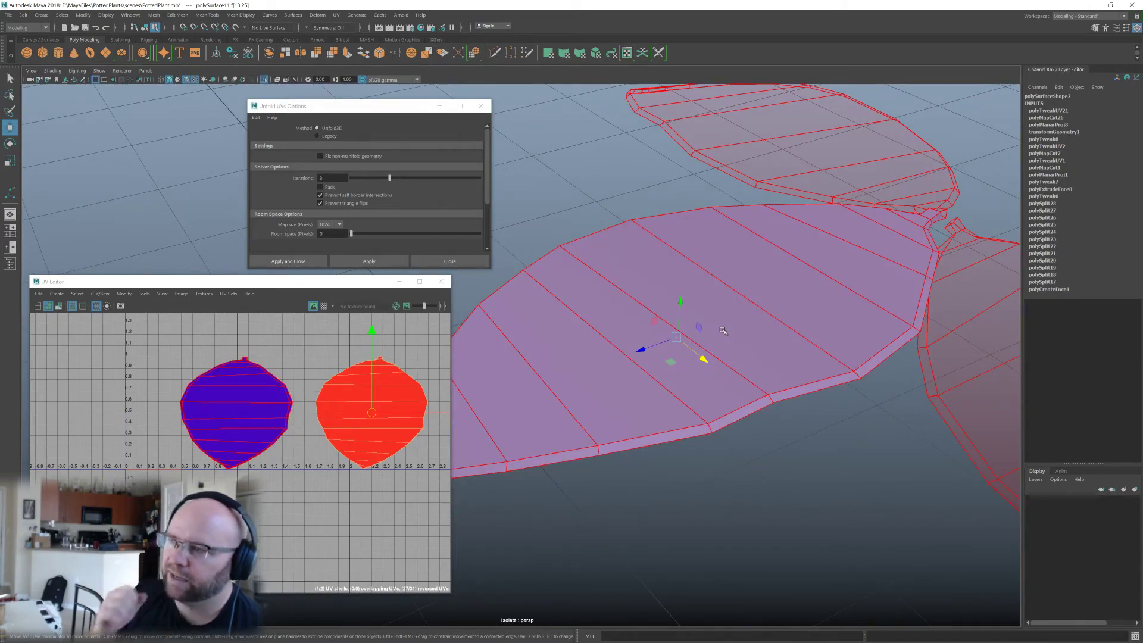
{"action": "left_click_drag", "start_coordinate": [697, 338], "coordinate": [731, 364], "text": "alt"}
{"action": "scroll", "coordinate": [732, 364], "scroll_direction": "up", "scroll_amount": 1}
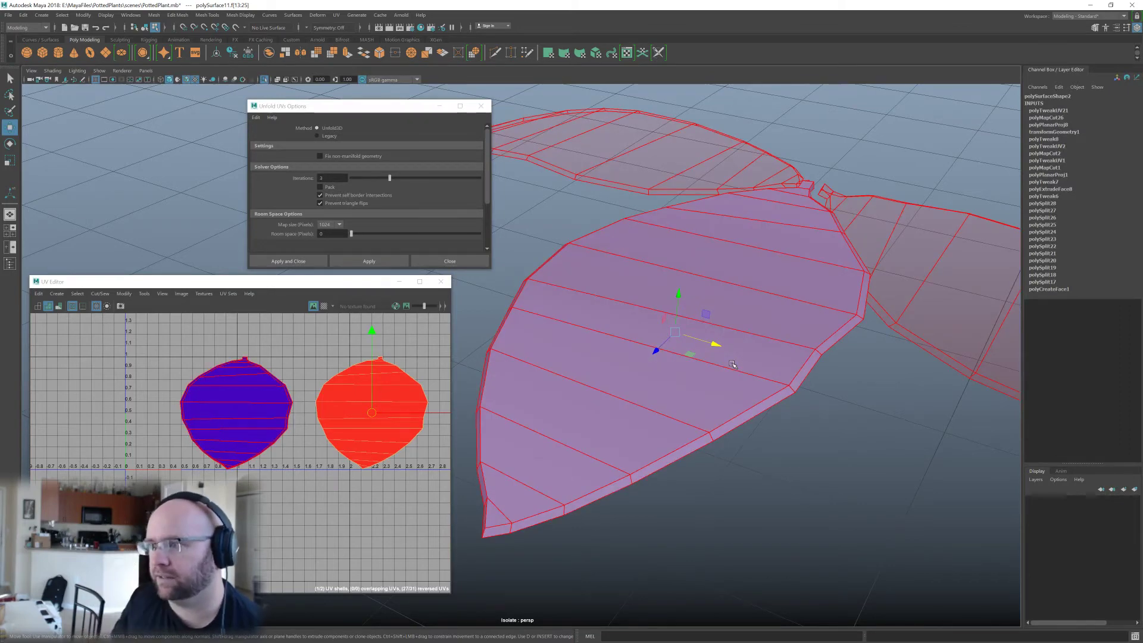
{"action": "left_click_drag", "start_coordinate": [711, 405], "coordinate": [738, 393], "text": "alt"}
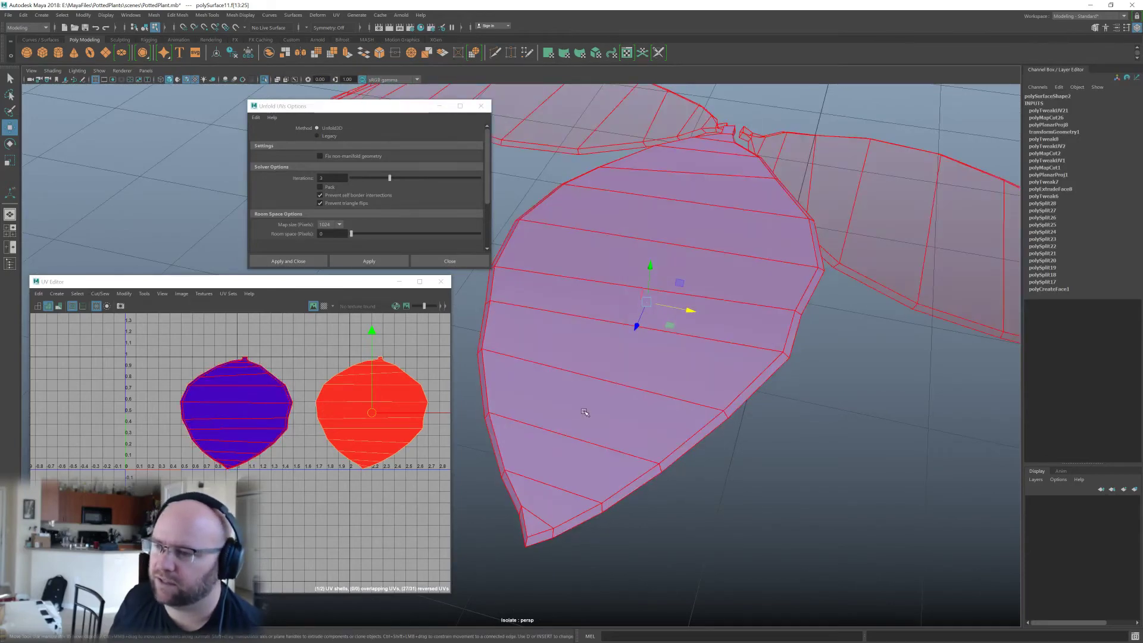
{"action": "mouse_move", "coordinate": [603, 426]}
{"action": "left_mouse_down", "text": "alt"}
{"action": "mouse_move", "coordinate": [644, 415]}
{"action": "mouse_move", "coordinate": [600, 409]}
{"action": "left_mouse_up", "text": "alt"}
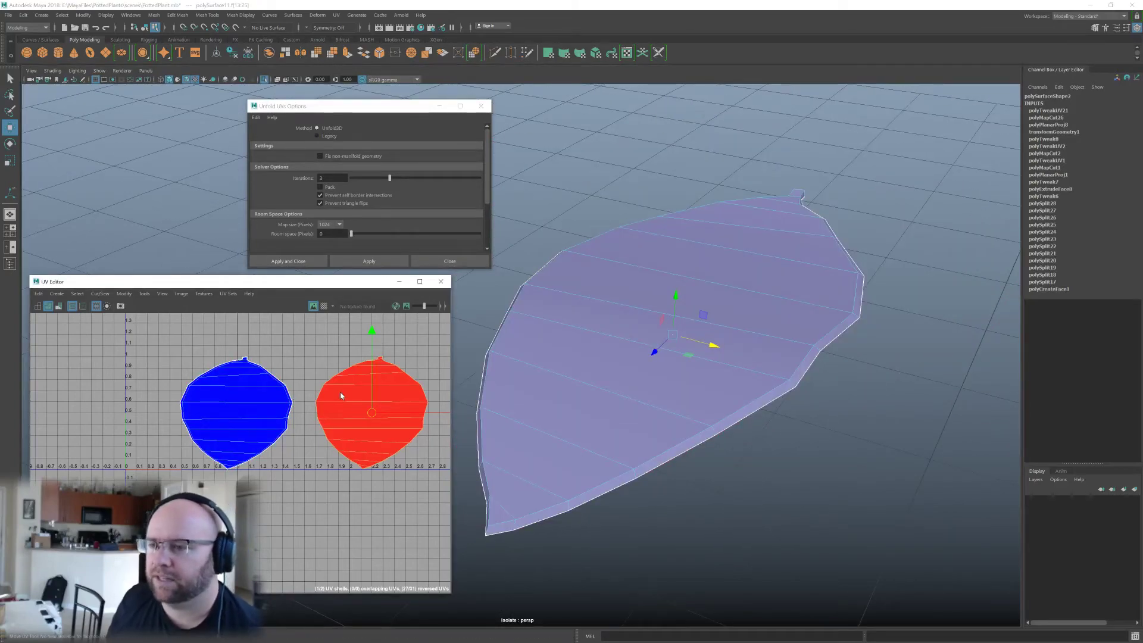
Unfold the two leaf UV shells, one after the other.
{"action": "right_click_drag", "start_coordinate": [341, 393], "coordinate": [390, 395]}
{"action": "scroll", "coordinate": [390, 395], "scroll_direction": "down", "scroll_amount": 1}
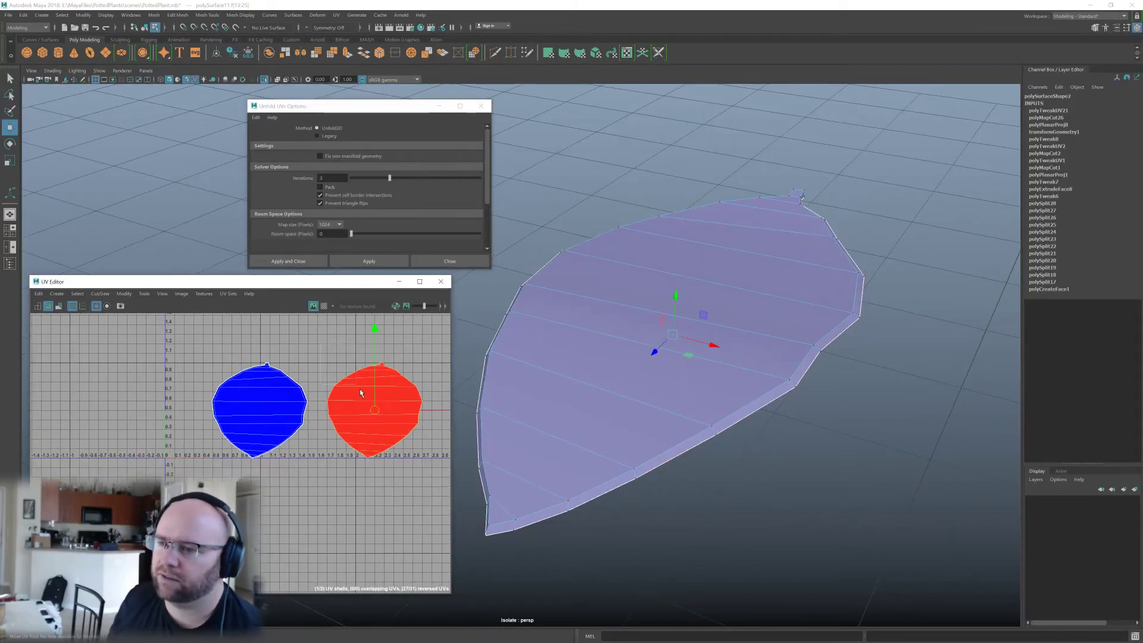
{"action": "left_click", "coordinate": [370, 261]}
{"action": "left_click_drag", "start_coordinate": [191, 340], "coordinate": [231, 400]}
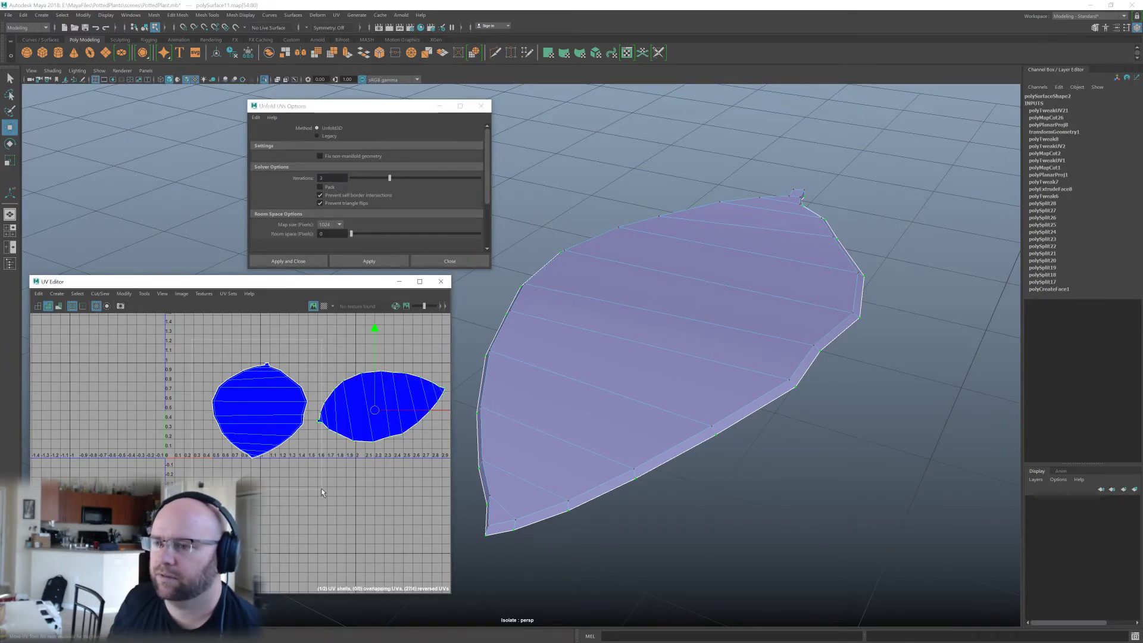
{"action": "left_click", "coordinate": [374, 262]}
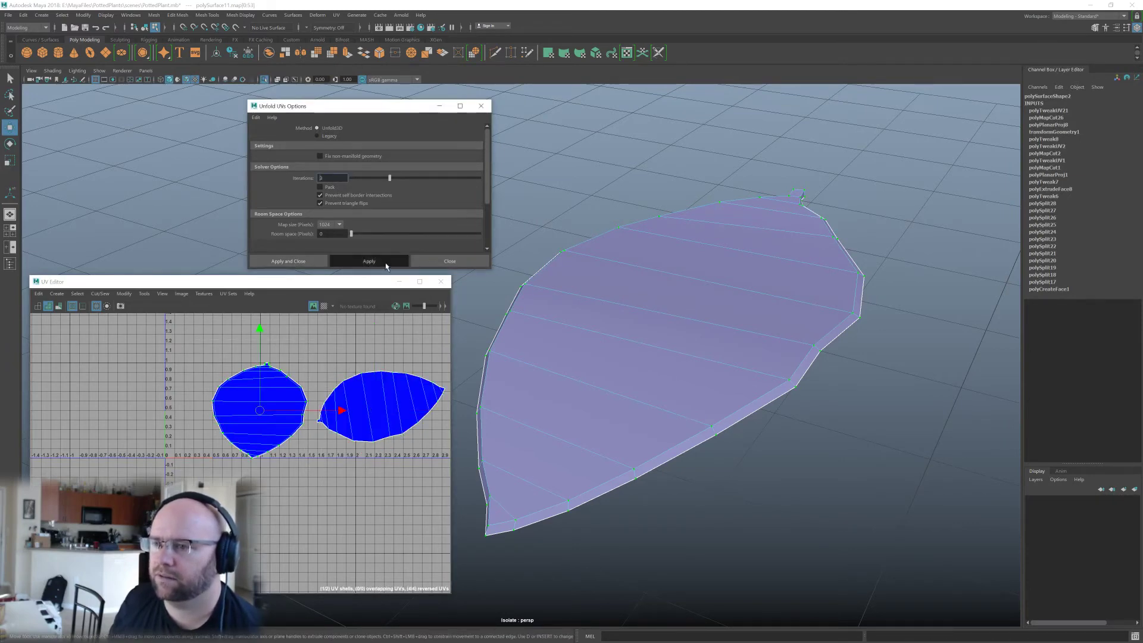
Show the checker texture again and inspect its distribution on the unfolded leaf.
{"action": "left_click_drag", "start_coordinate": [601, 366], "coordinate": [634, 362], "text": "alt"}
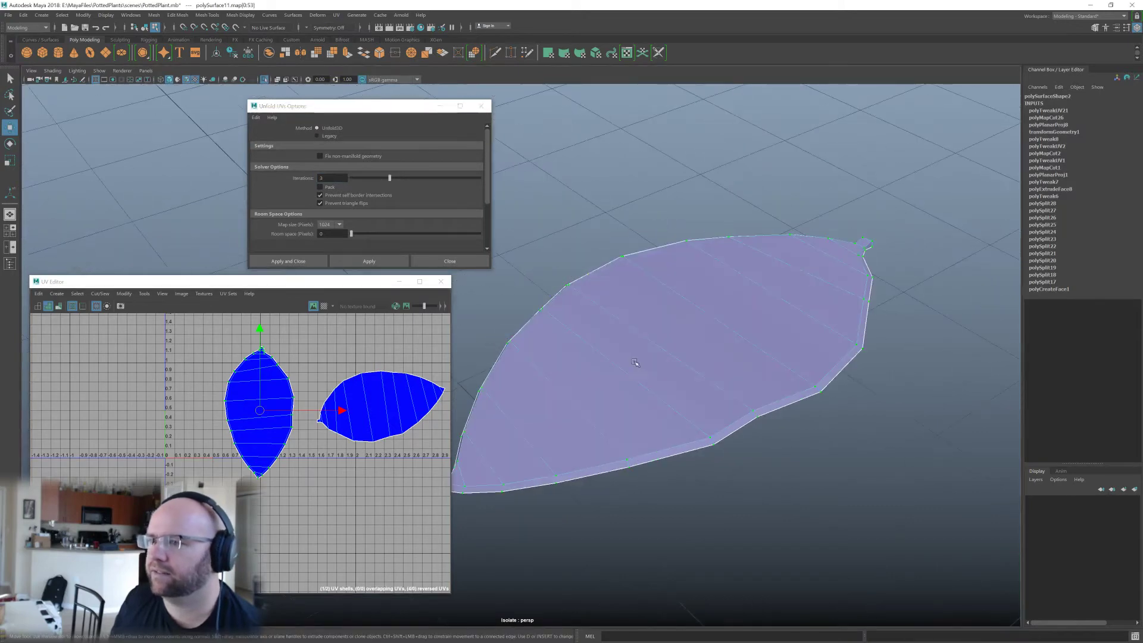
{"action": "left_click", "coordinate": [324, 306]}
{"action": "left_click_drag", "start_coordinate": [729, 306], "coordinate": [710, 391], "text": "alt"}
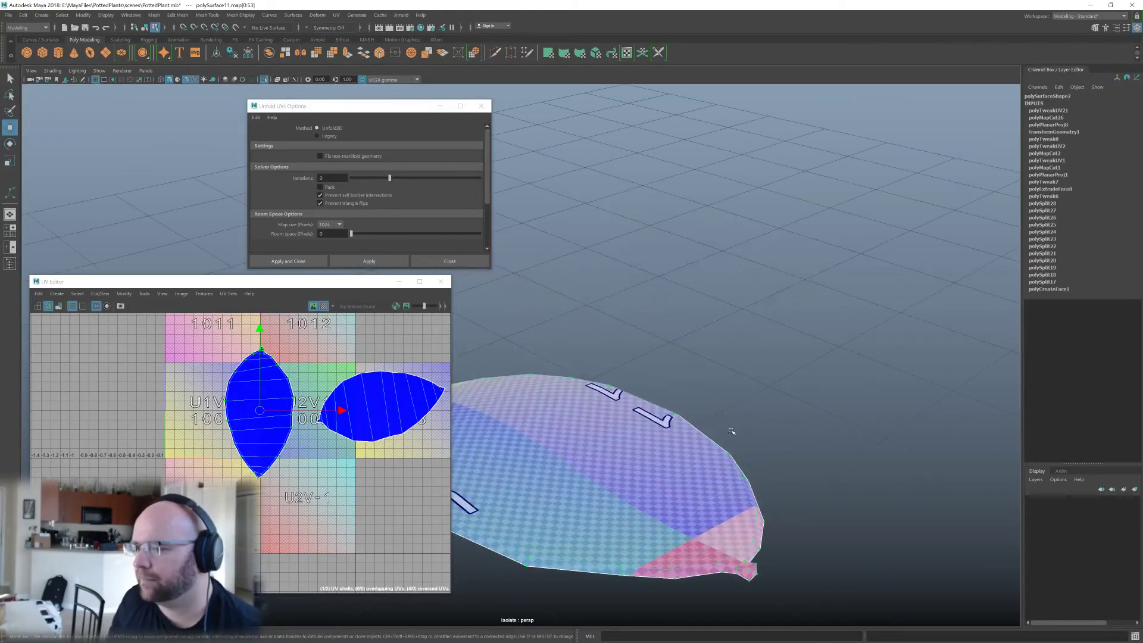
Examine the checker pattern on the leaf's stem from several angles and compare it with the stem area of the UV shell.
{"action": "left_click_drag", "start_coordinate": [734, 451], "coordinate": [729, 444], "text": "alt"}
{"action": "scroll", "coordinate": [255, 356], "scroll_direction": "up", "scroll_amount": 5}
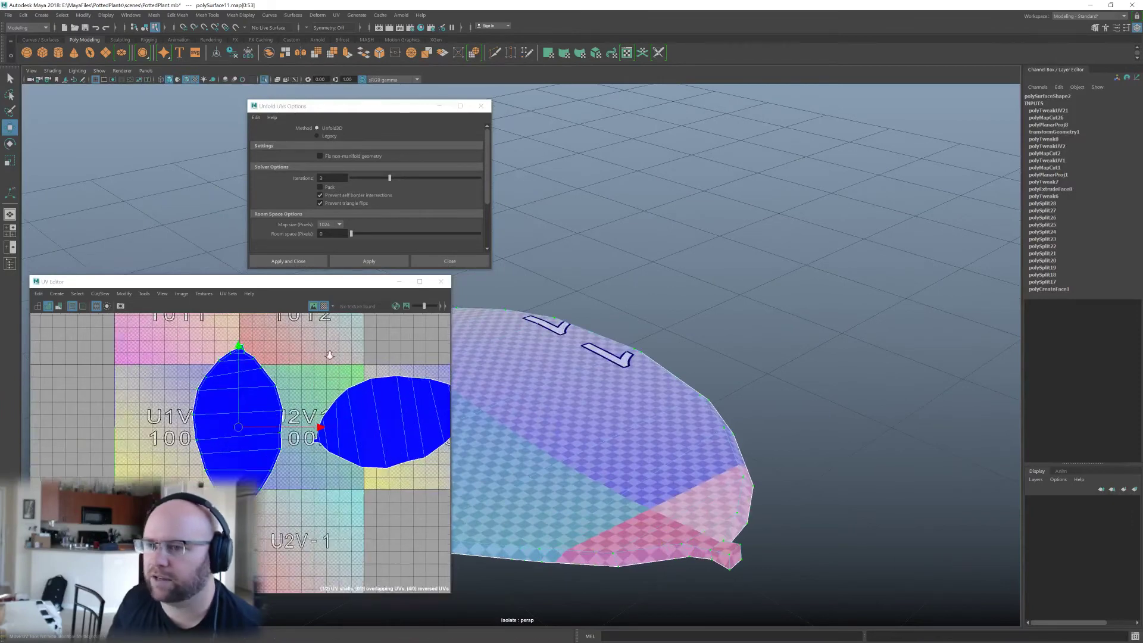
{"action": "scroll", "coordinate": [255, 356], "scroll_direction": "up", "scroll_amount": 10}
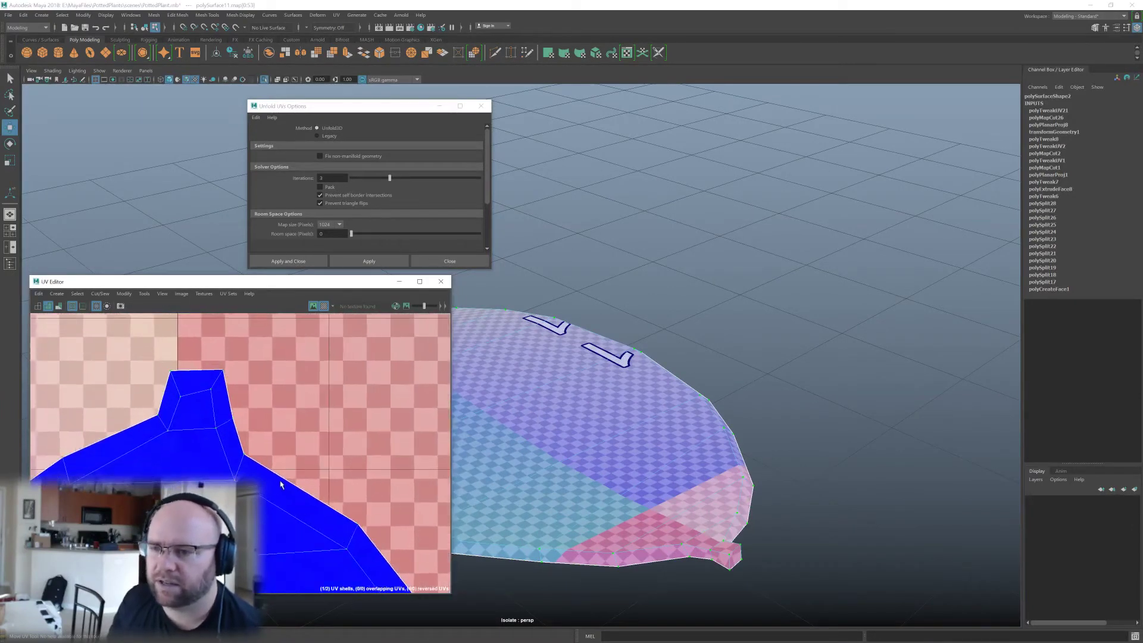
{"action": "left_click_drag", "start_coordinate": [744, 520], "coordinate": [792, 439], "text": "alt"}
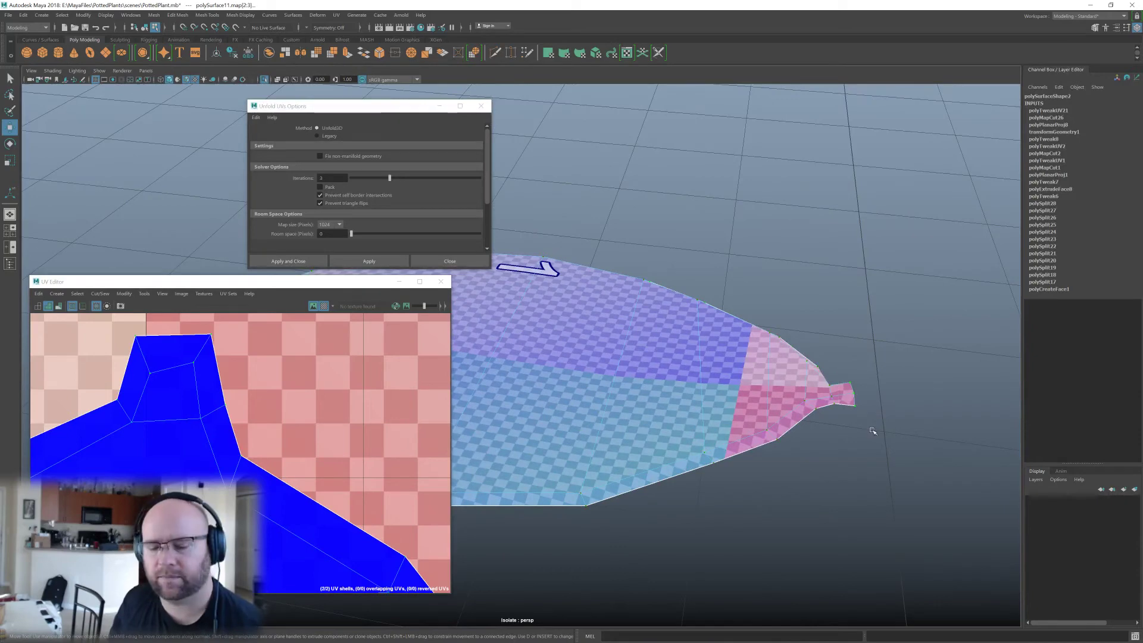
{"action": "scroll", "coordinate": [872, 431], "scroll_direction": "up", "scroll_amount": 4}
{"action": "middle_click_drag", "start_coordinate": [836, 416], "coordinate": [920, 476], "text": "alt"}
{"action": "right_click_drag", "start_coordinate": [764, 399], "coordinate": [730, 378], "text": "alt"}
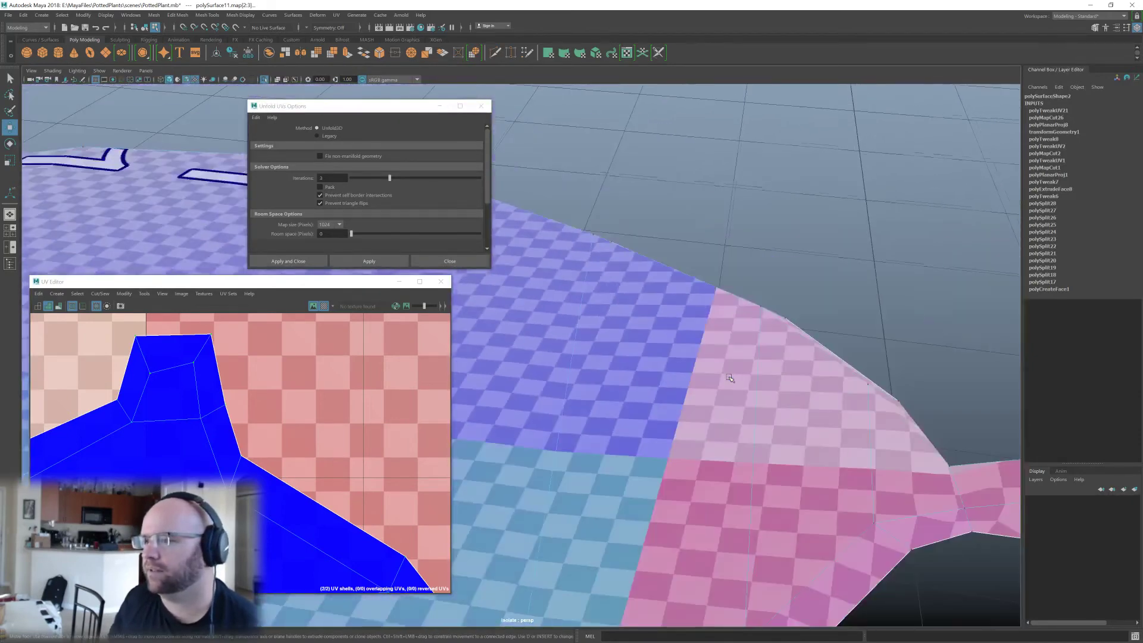
{"action": "right_click_drag", "start_coordinate": [831, 418], "coordinate": [728, 347], "text": "alt"}
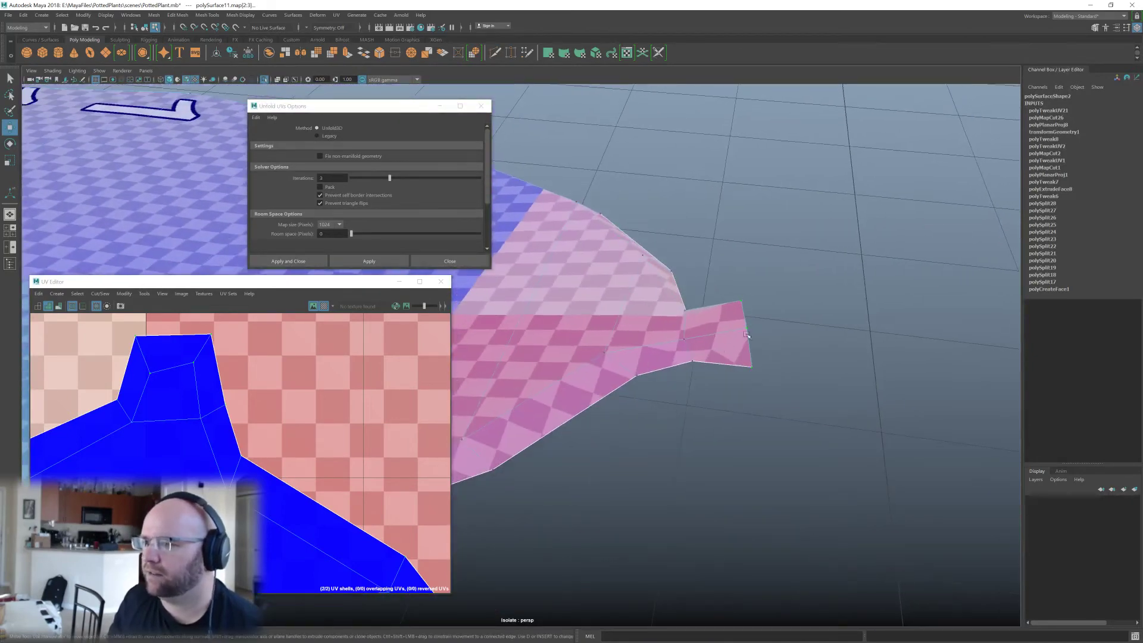
{"action": "left_click_drag", "start_coordinate": [746, 335], "coordinate": [706, 314], "text": "alt"}
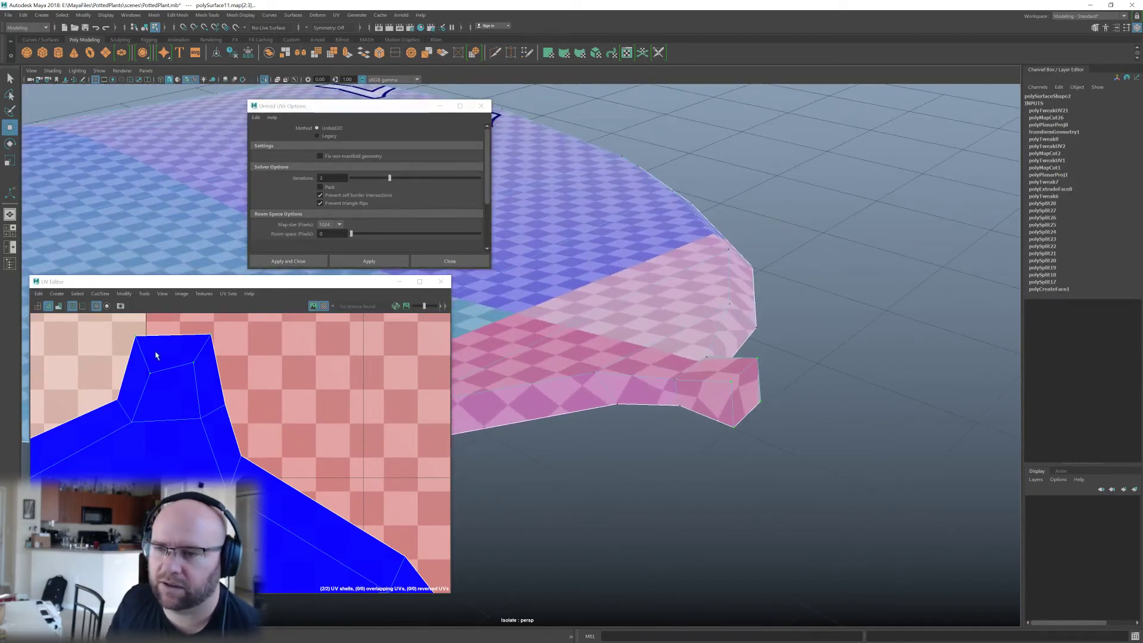
Select the edges around the stem tip in the leaf's UV shell and cut the UVs along them.
{"action": "left_click", "coordinate": [142, 398]}
{"action": "middle_click_drag", "start_coordinate": [143, 398], "coordinate": [195, 404], "text": "alt"}
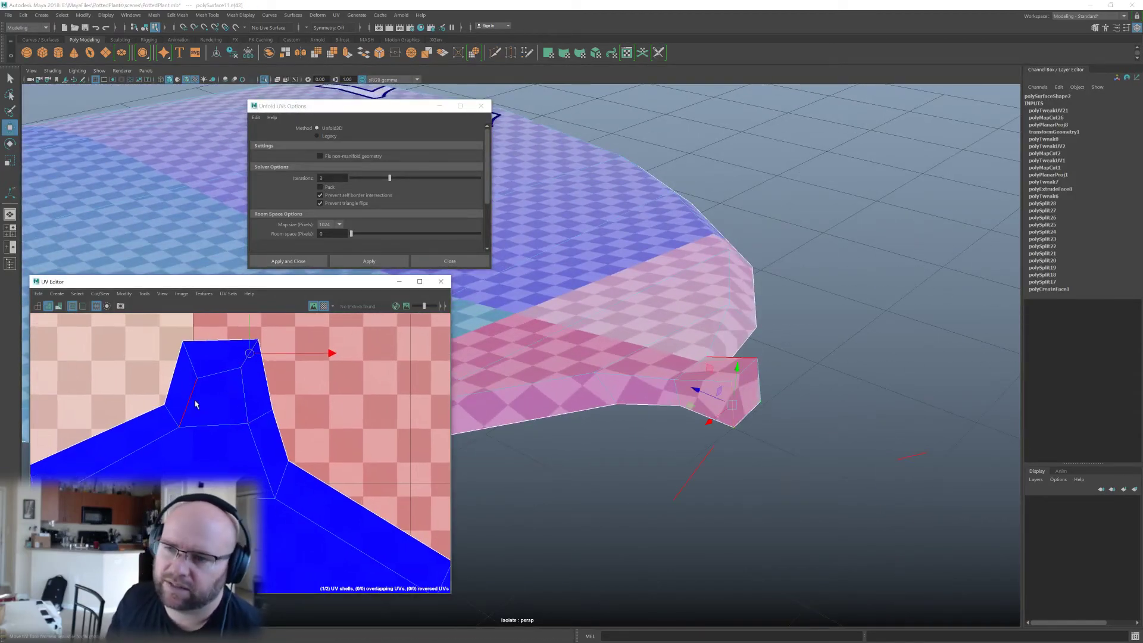
{"action": "left_click", "coordinate": [195, 366], "text": "shift"}
{"action": "right_click_drag", "start_coordinate": [256, 385], "coordinate": [228, 433], "text": "shift"}
Unfold the leaf shell again with the newly cut stem tip.
{"action": "scroll", "coordinate": [257, 409], "scroll_direction": "down", "scroll_amount": 3}
{"action": "left_click", "coordinate": [231, 442]}
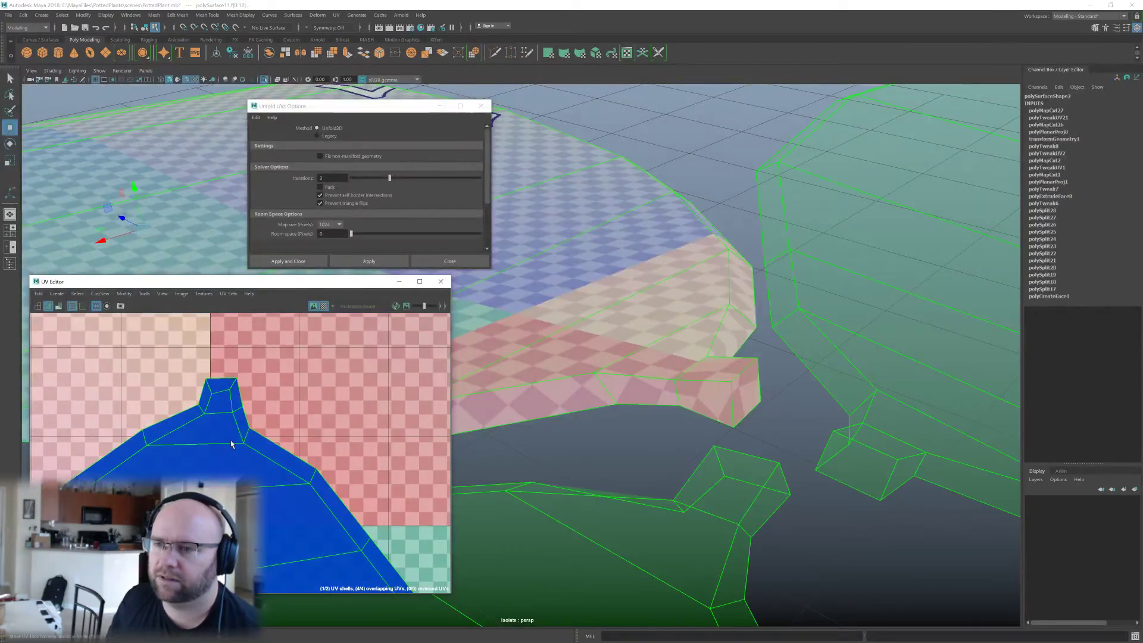
{"action": "left_click", "coordinate": [365, 260]}
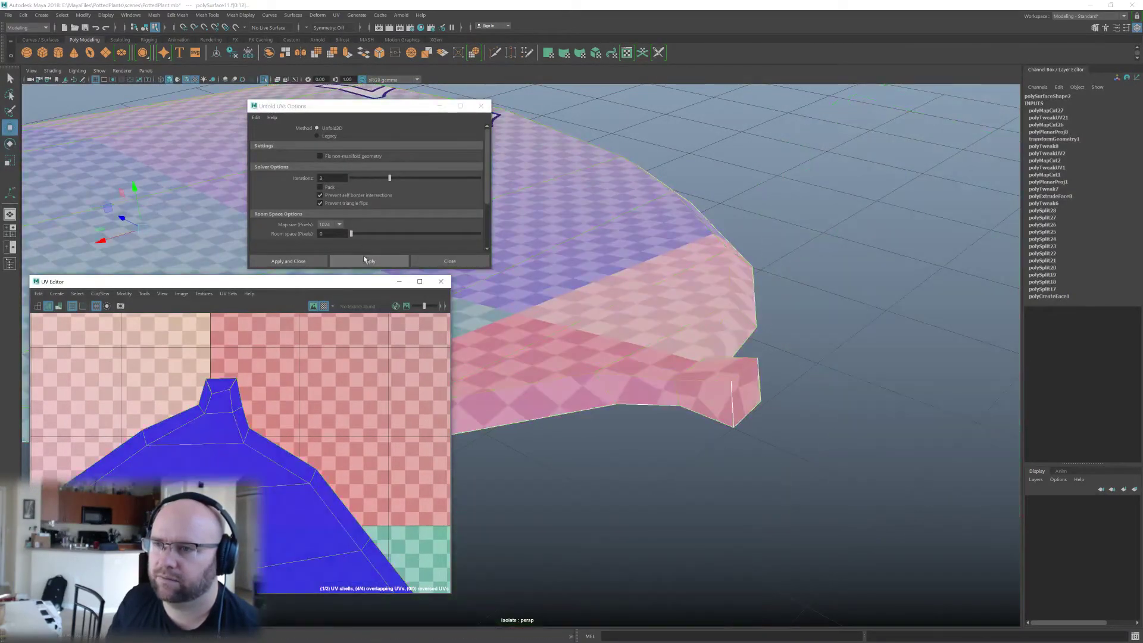
{"action": "left_click", "coordinate": [365, 260]}
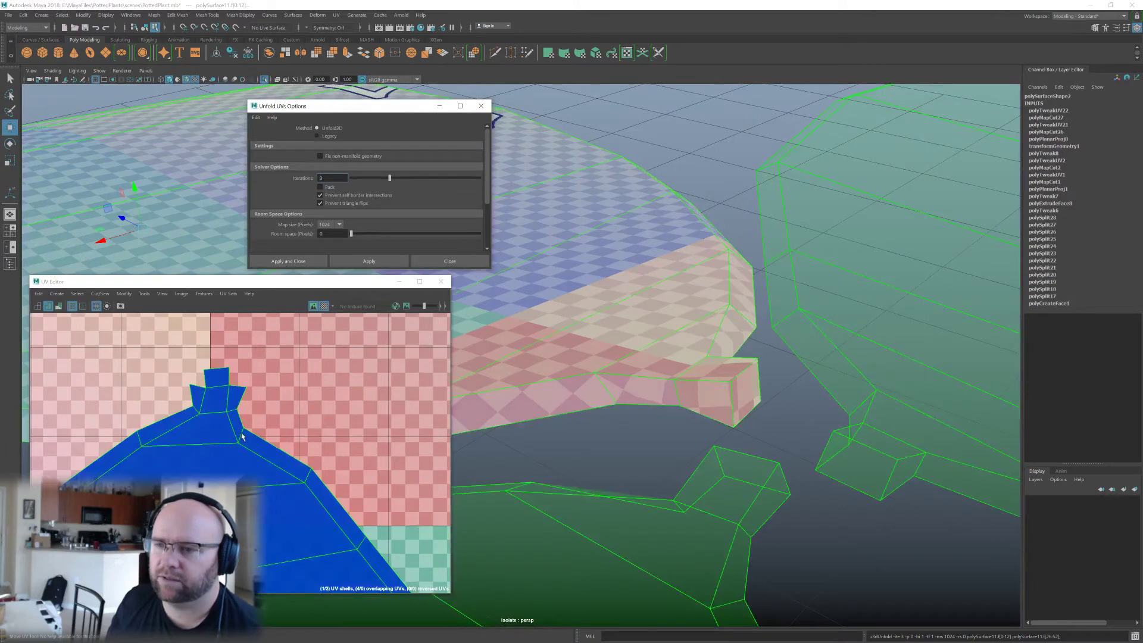
Inspect the checker distribution on the re-unfolded stem and across the whole leaf.
{"action": "left_click_drag", "start_coordinate": [668, 438], "coordinate": [699, 369], "text": "alt"}
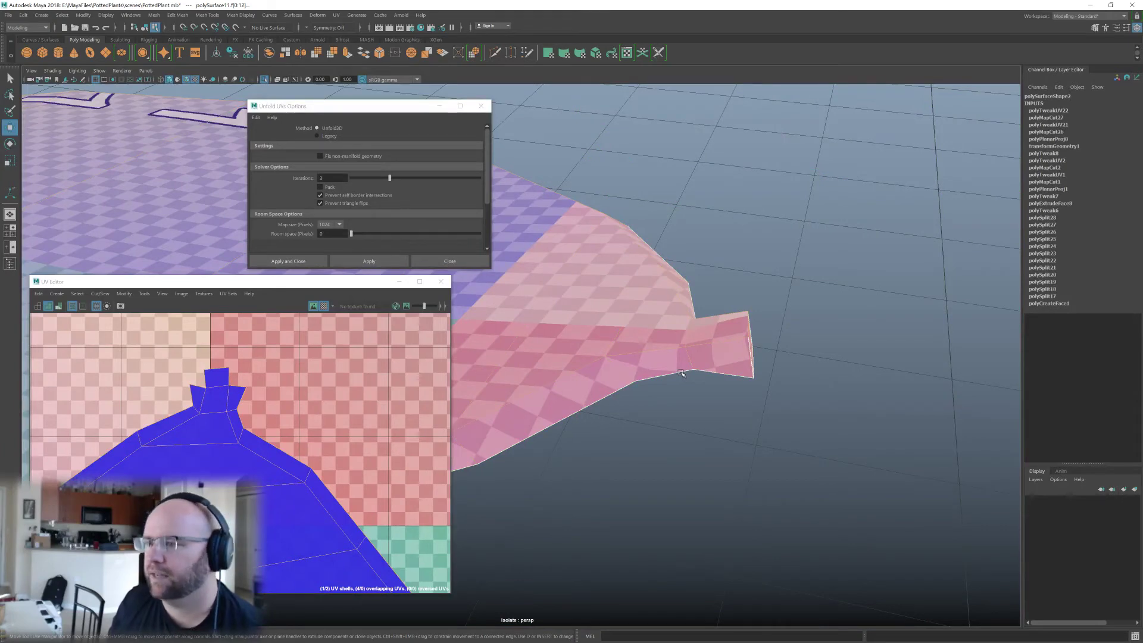
{"action": "scroll", "coordinate": [678, 375], "scroll_direction": "down", "scroll_amount": 6}
{"action": "middle_click_drag", "start_coordinate": [599, 390], "coordinate": [708, 390], "text": "alt"}
{"action": "left_click_drag", "start_coordinate": [707, 390], "coordinate": [727, 416], "text": "alt"}
{"action": "middle_click_drag", "start_coordinate": [535, 411], "coordinate": [660, 397], "text": "alt"}
{"action": "scroll", "coordinate": [660, 398], "scroll_direction": "down", "scroll_amount": 2}
{"action": "left_click_drag", "start_coordinate": [650, 398], "coordinate": [735, 381], "text": "alt"}
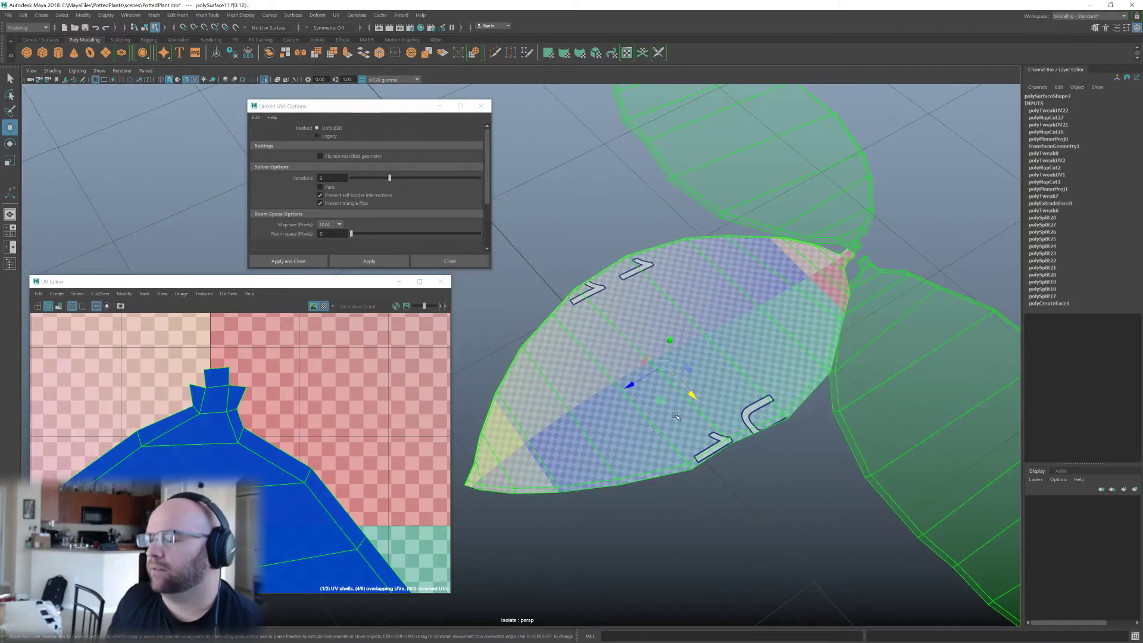
Return to object selection, reselect the leaf, and leave isolation to show the whole scene.
{"action": "right_click_drag", "start_coordinate": [675, 416], "coordinate": [708, 306]}
{"action": "left_click", "coordinate": [750, 202]}
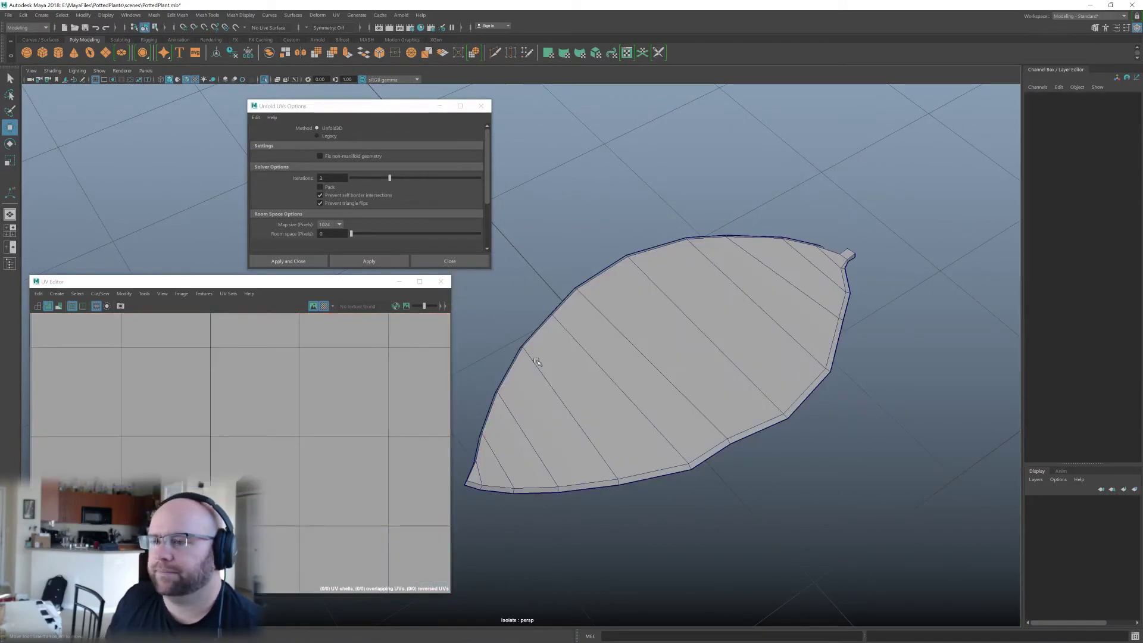
{"action": "left_click_drag", "start_coordinate": [537, 362], "coordinate": [631, 394], "text": "alt"}
{"action": "left_click", "coordinate": [649, 398]}
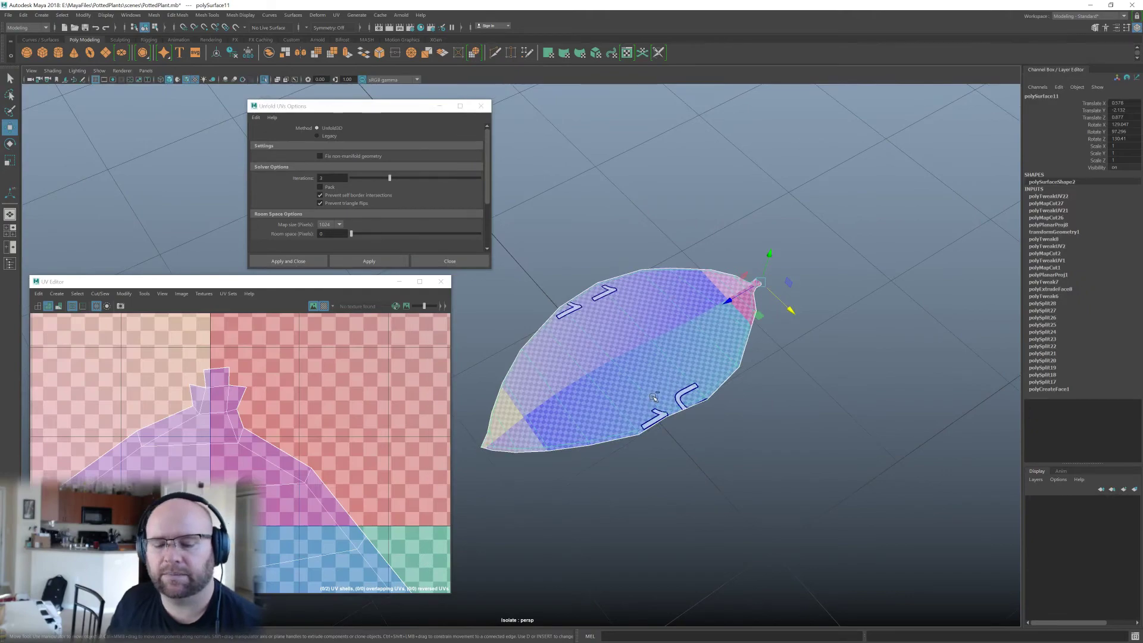
{"action": "key", "text": "ctrl+1"}
{"action": "key", "text": "a"}
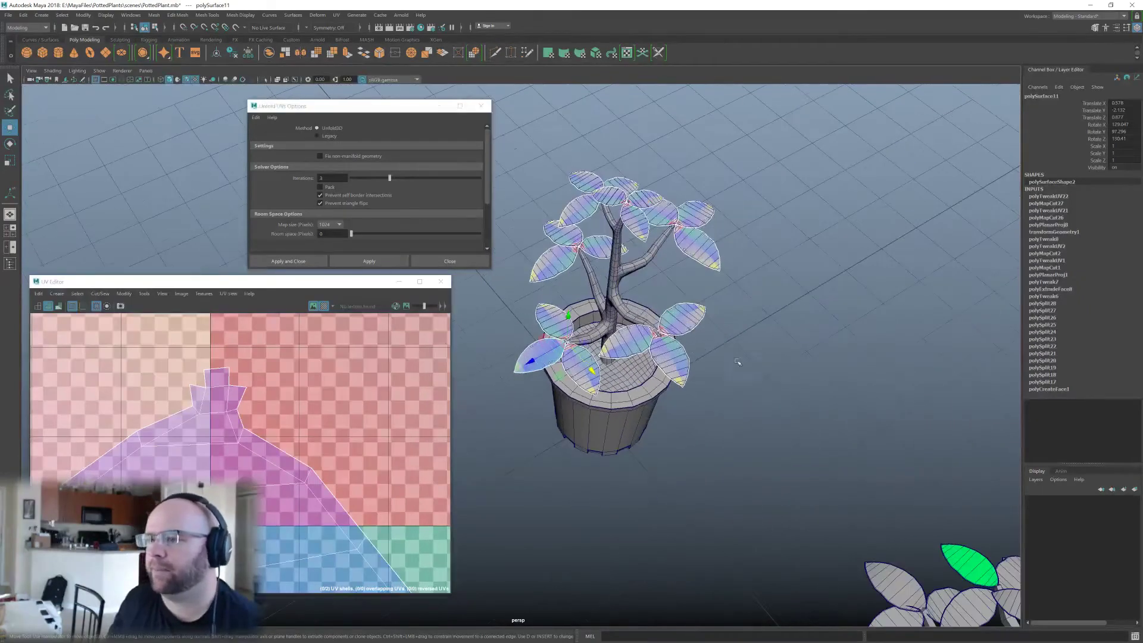
Compare the UVs of the smoothed plant's branches and leaves with those of a leaf on the backup plant.
{"action": "left_click_drag", "start_coordinate": [737, 361], "coordinate": [744, 357], "text": "alt"}
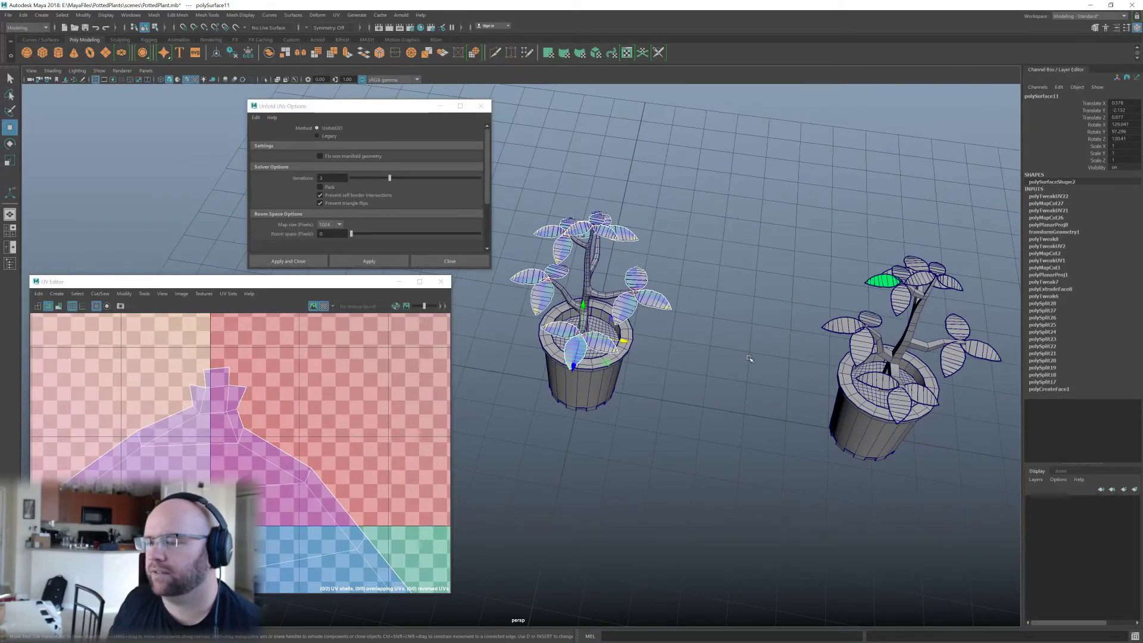
{"action": "left_click", "coordinate": [610, 297]}
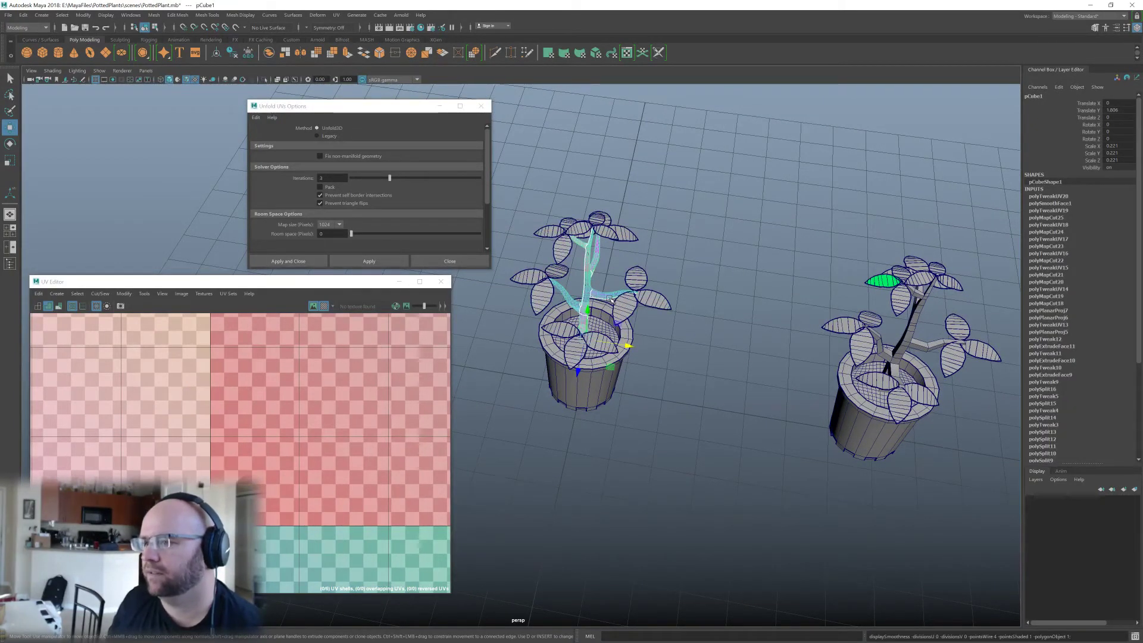
{"action": "left_click", "coordinate": [619, 300]}
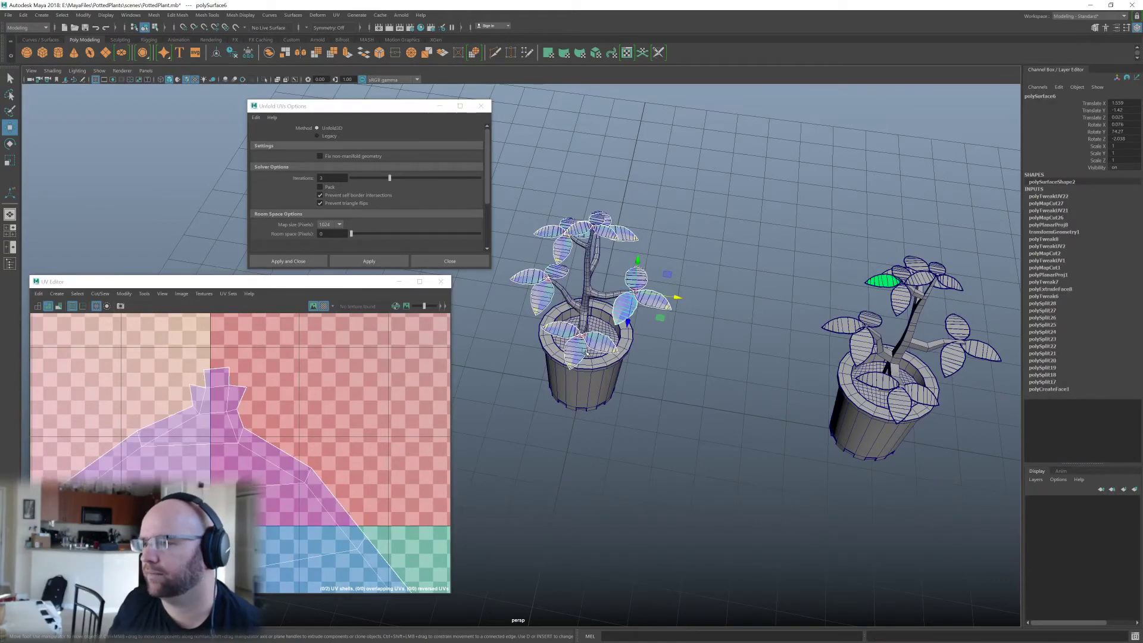
{"action": "left_click", "coordinate": [578, 359]}
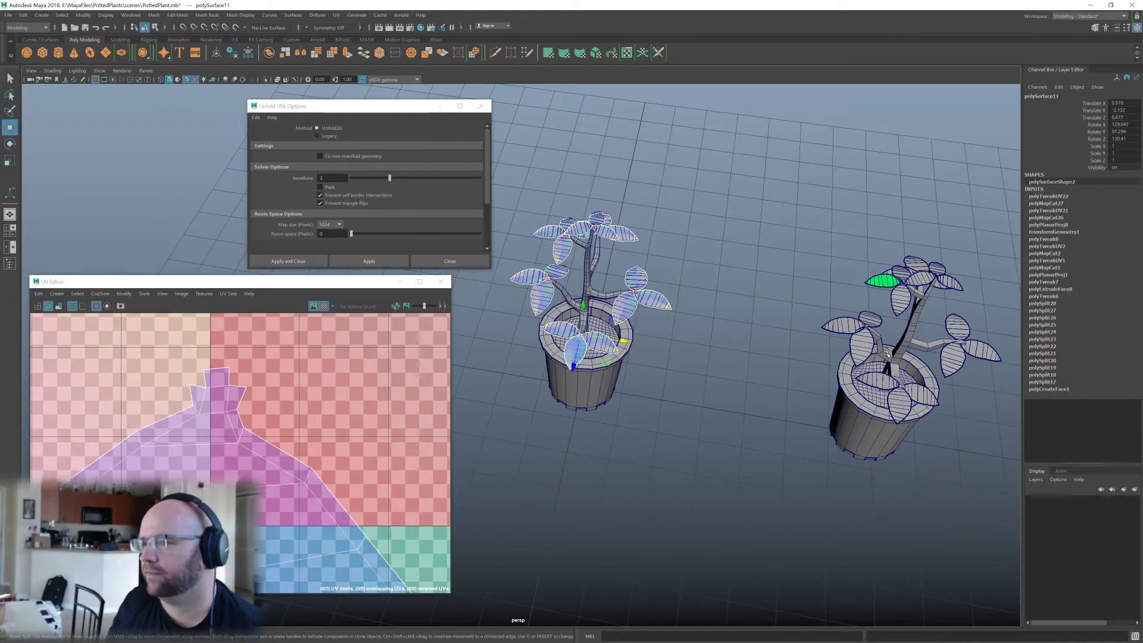
{"action": "left_click", "coordinate": [900, 352]}
{"action": "left_click", "coordinate": [855, 348]}
{"action": "scroll", "coordinate": [245, 445], "scroll_direction": "down", "scroll_amount": 5}
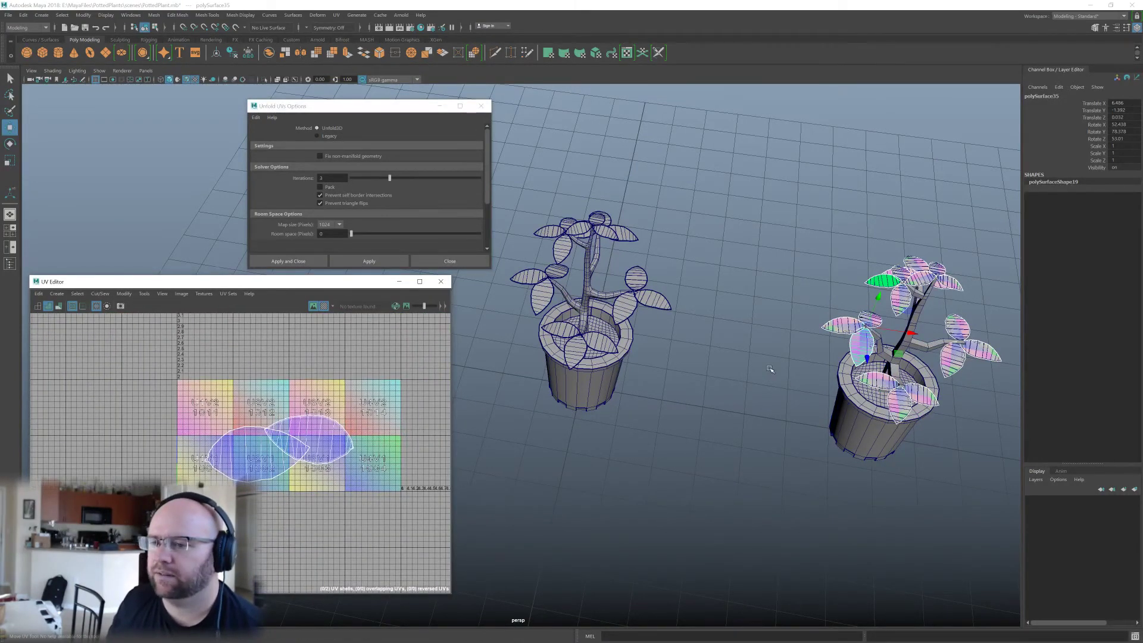
{"action": "middle_click_drag", "start_coordinate": [722, 335], "coordinate": [792, 421], "text": "alt"}
{"action": "scroll", "coordinate": [790, 422], "scroll_direction": "up", "scroll_amount": 3}
{"action": "left_click", "coordinate": [694, 404]}
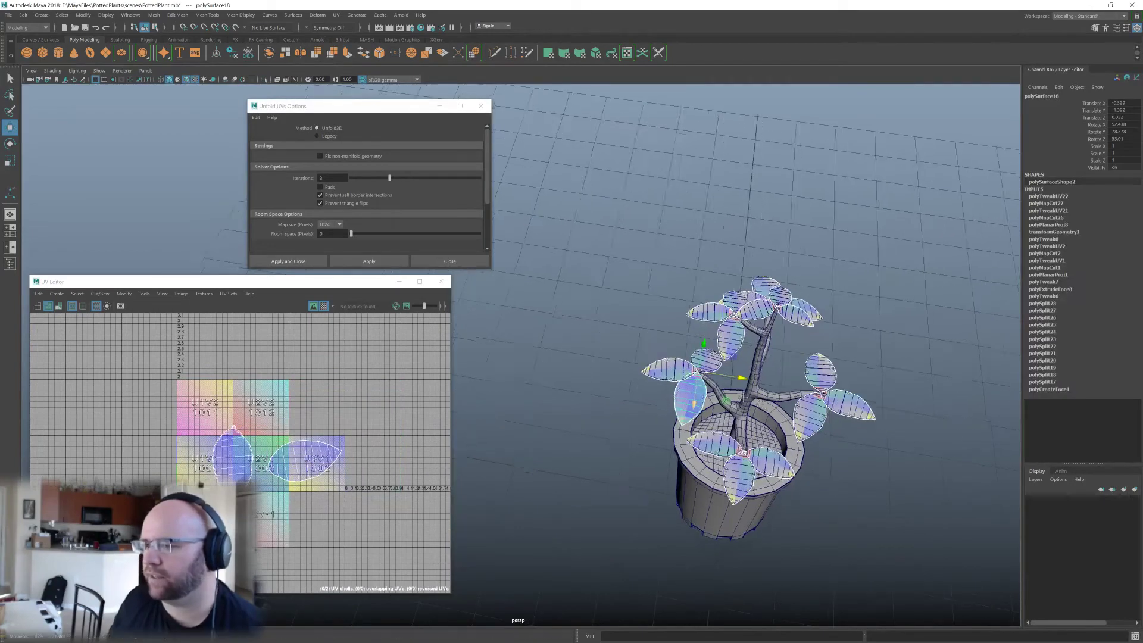
Check the UV layout of the entire backup plant and of its trunk.
{"action": "middle_click_drag", "start_coordinate": [695, 404], "coordinate": [599, 381], "text": "alt"}
{"action": "scroll", "coordinate": [811, 439], "scroll_direction": "down", "scroll_amount": 3}
{"action": "middle_click_drag", "start_coordinate": [877, 428], "coordinate": [846, 420], "text": "alt"}
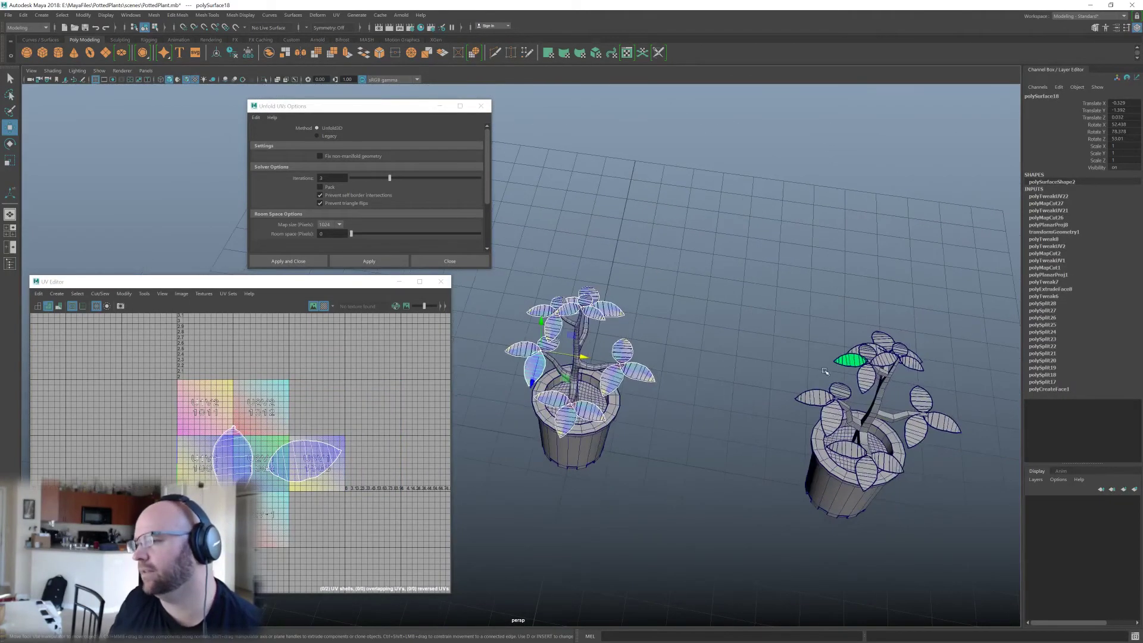
{"action": "left_click_drag", "start_coordinate": [824, 369], "coordinate": [979, 555]}
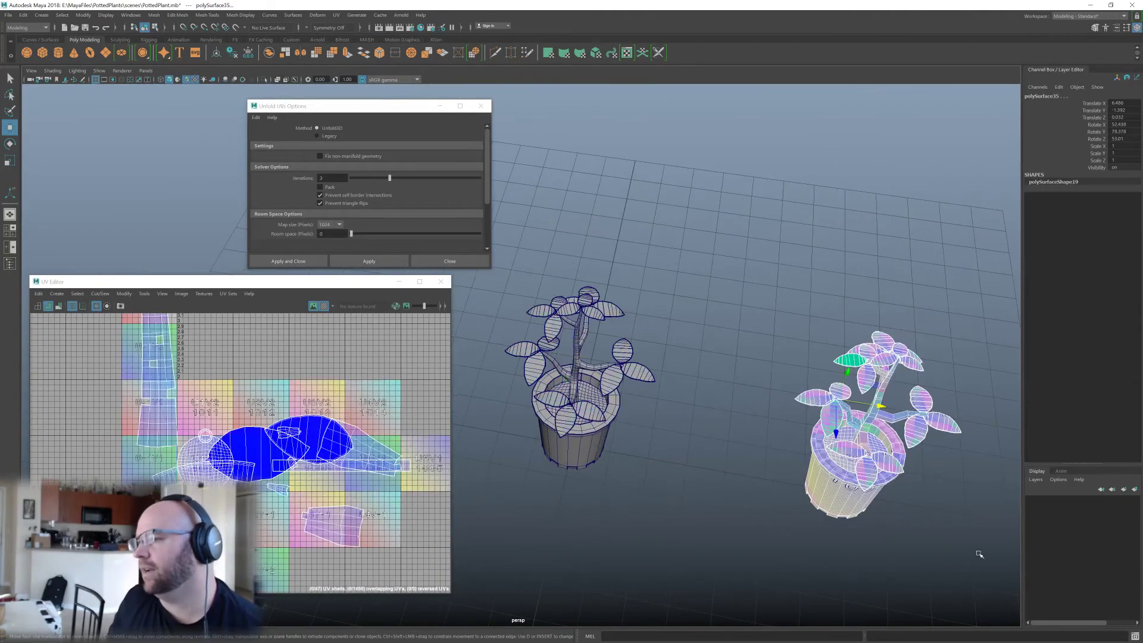
{"action": "left_click", "coordinate": [871, 415]}
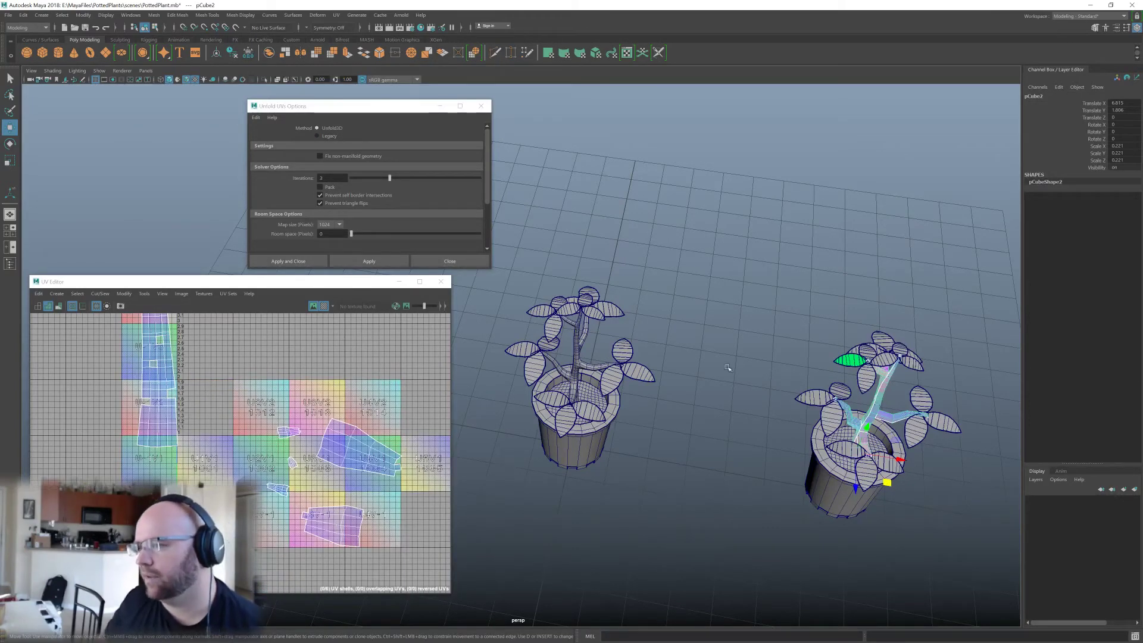
{"action": "middle_click_drag", "start_coordinate": [648, 357], "coordinate": [705, 397], "text": "alt"}
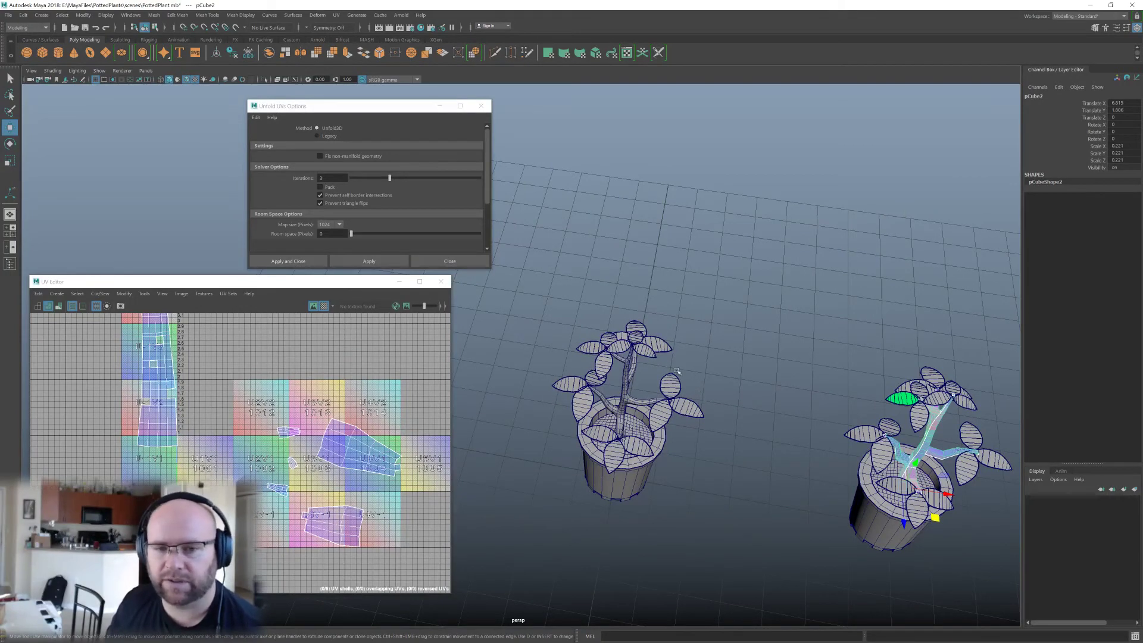
Combine the pot, trunk, branches and leaves of the smoothed plant into a single mesh.
{"action": "left_click_drag", "start_coordinate": [550, 312], "coordinate": [731, 512]}
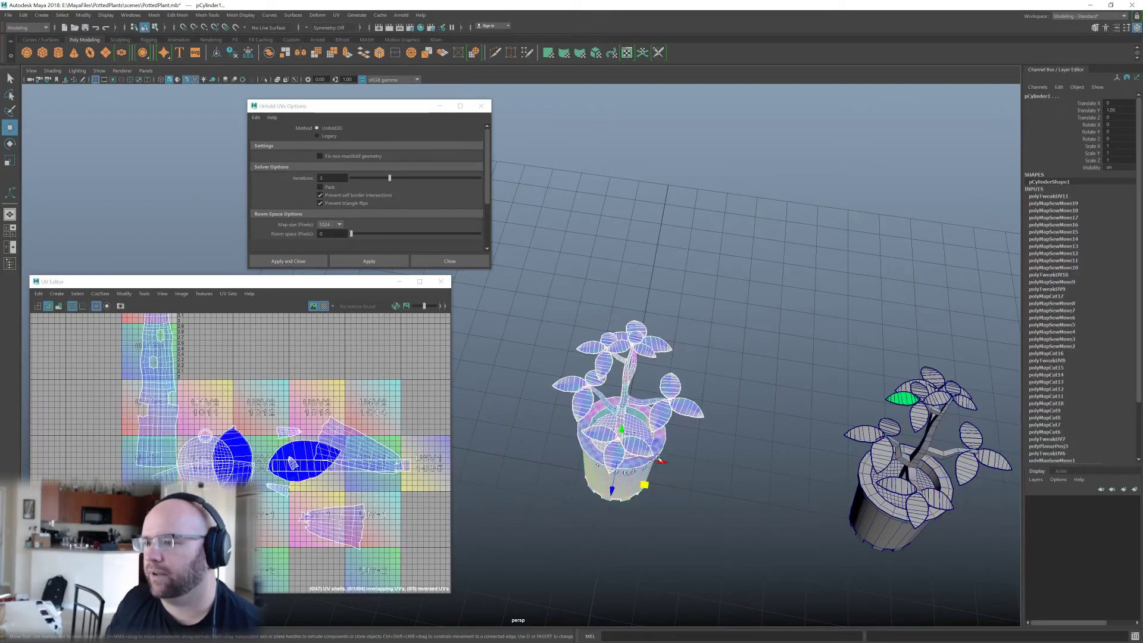
{"action": "scroll", "coordinate": [650, 441], "scroll_direction": "up", "scroll_amount": 3}
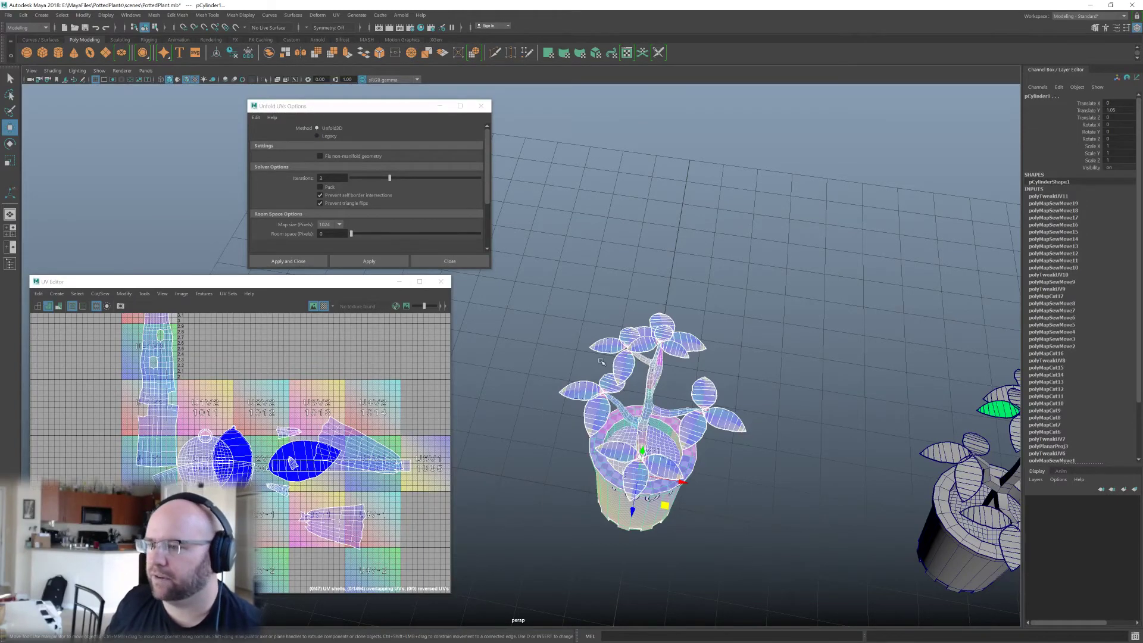
{"action": "left_click_drag", "start_coordinate": [601, 361], "coordinate": [560, 351], "text": "alt"}
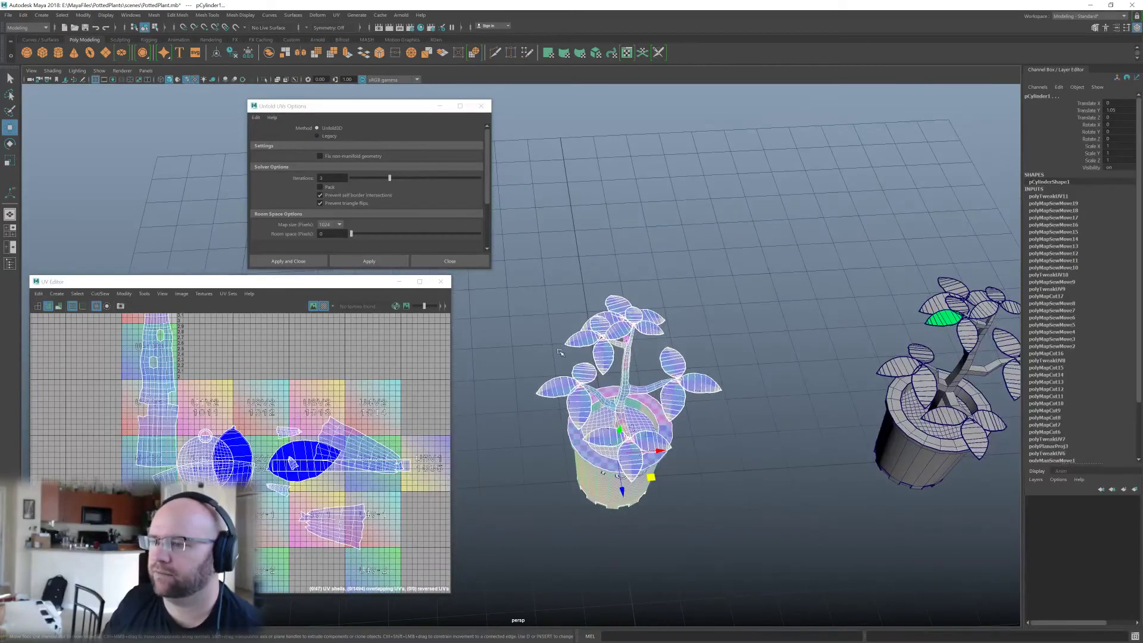
{"action": "right_click_drag", "start_coordinate": [534, 344], "coordinate": [526, 478], "text": "shift"}
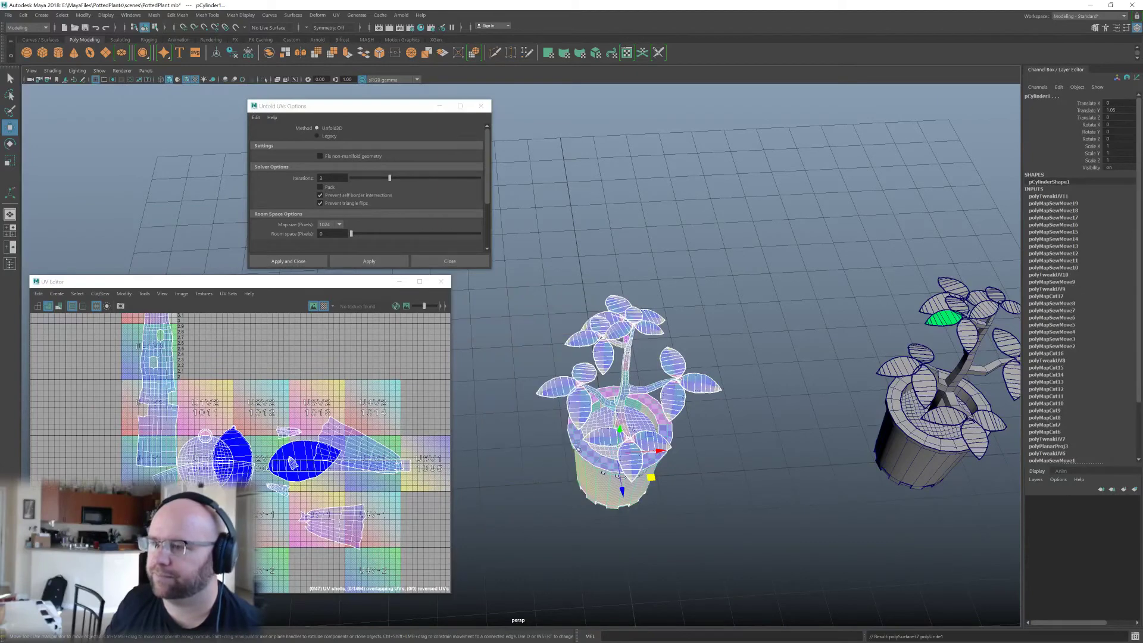
{"action": "left_click", "coordinate": [529, 359]}
{"action": "left_click", "coordinate": [609, 458]}
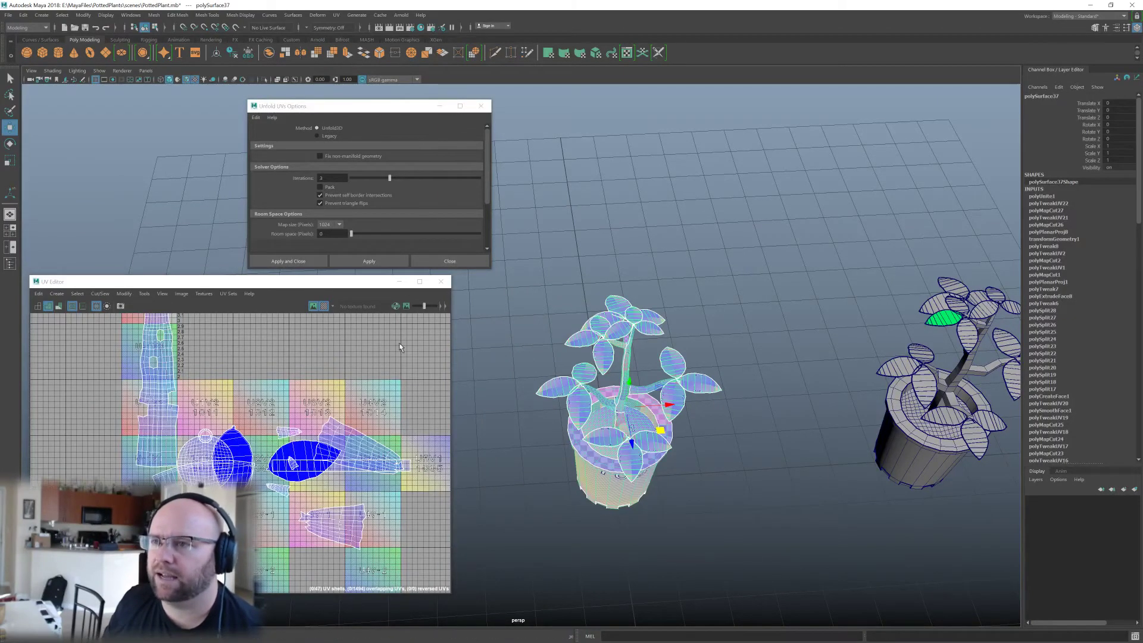
Lay out all UVs of the combined plant with the Legacy method, non-overlapping objects and World prescale.
{"action": "right_click_drag", "start_coordinate": [355, 380], "coordinate": [280, 386]}
{"action": "right_click_drag", "start_coordinate": [552, 381], "coordinate": [664, 382]}
{"action": "left_click_drag", "start_coordinate": [512, 276], "coordinate": [797, 539]}
{"action": "right_click_drag", "start_coordinate": [239, 391], "coordinate": [181, 427], "text": "shift"}
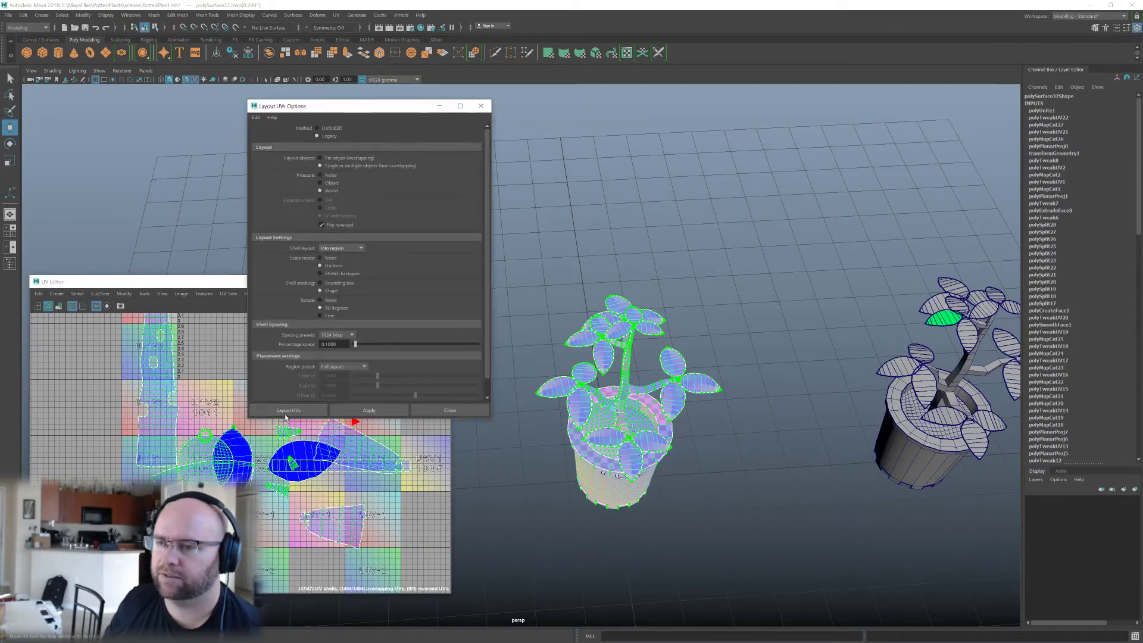
{"action": "left_click", "coordinate": [321, 183]}
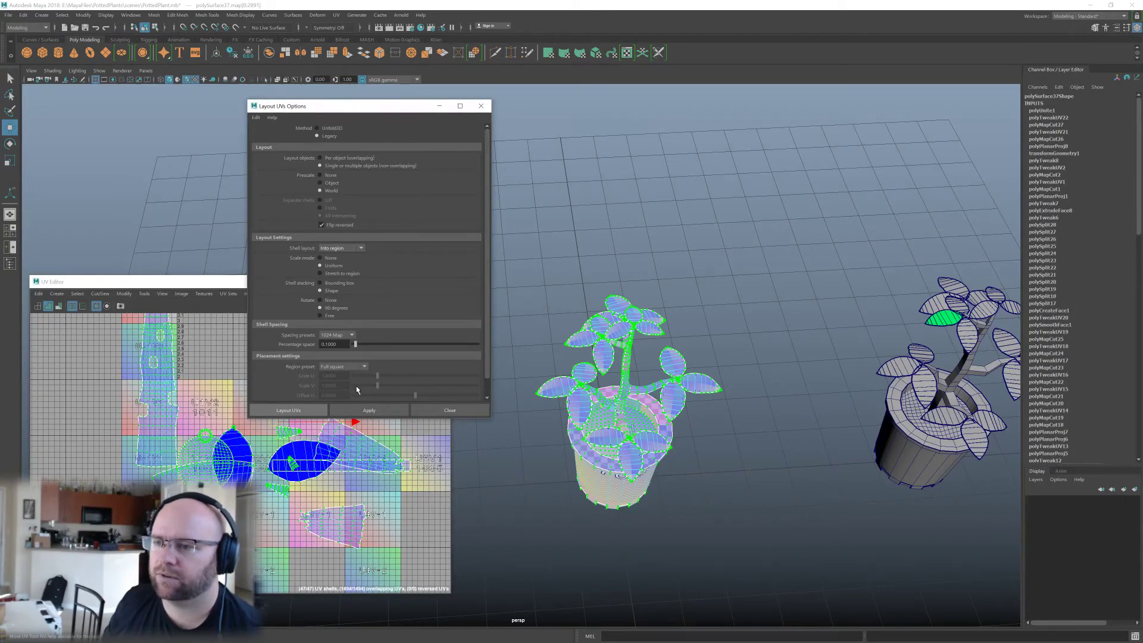
{"action": "left_click", "coordinate": [369, 410]}
Inspect the packed UV shells in the 1001 tile with the UV Editor moved slightly aside.
{"action": "scroll", "coordinate": [238, 506], "scroll_direction": "up", "scroll_amount": 5}
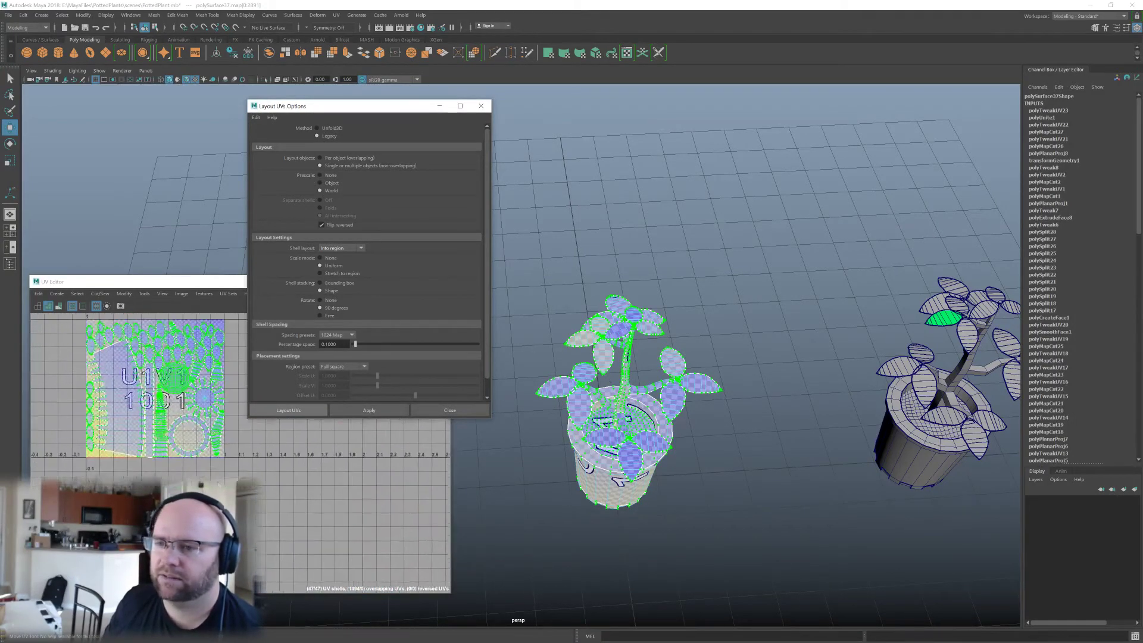
{"action": "middle_click_drag", "start_coordinate": [199, 446], "coordinate": [238, 506], "text": "alt"}
{"action": "scroll", "coordinate": [237, 497], "scroll_direction": "up", "scroll_amount": 4}
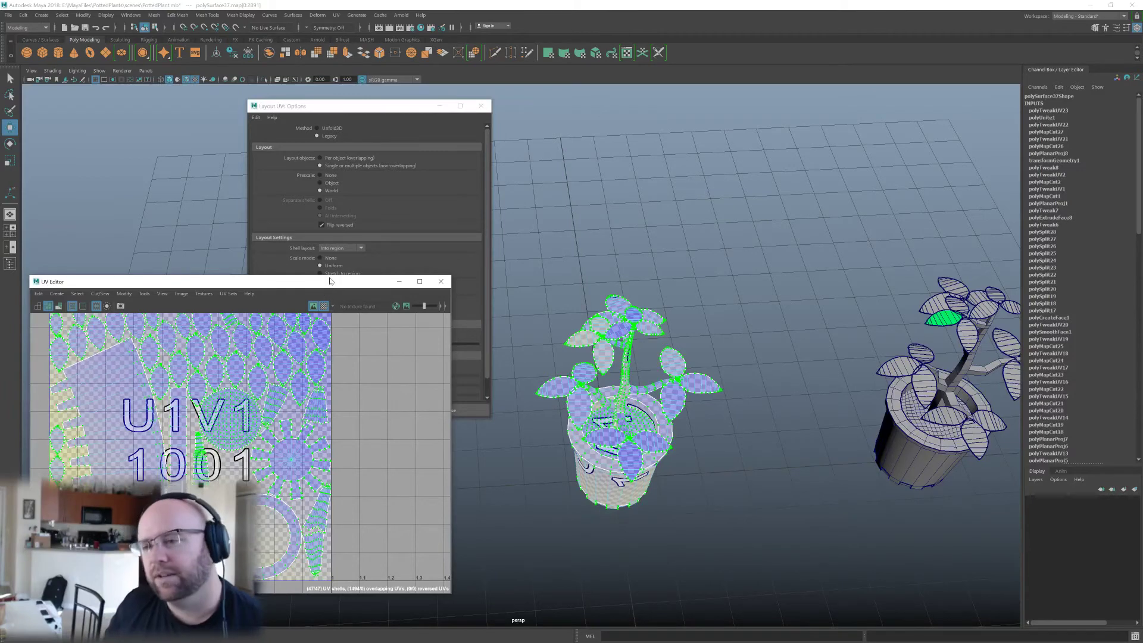
{"action": "left_click_drag", "start_coordinate": [332, 283], "coordinate": [370, 283]}
{"action": "scroll", "coordinate": [466, 458], "scroll_direction": "down", "scroll_amount": 2}
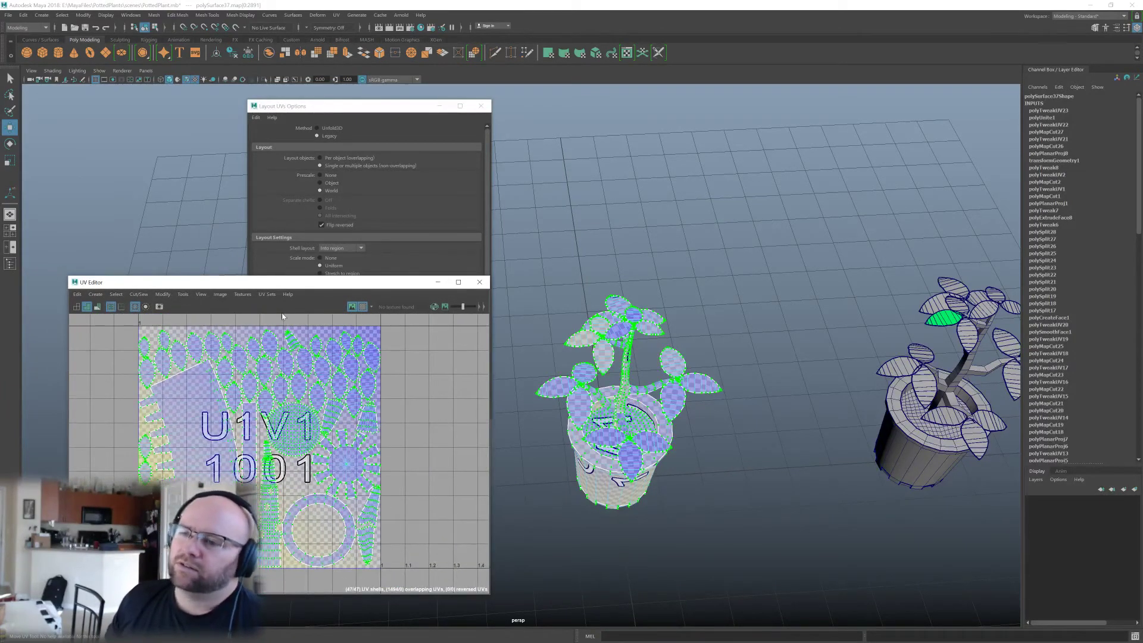
Inspect individual leaf UV shells in the 1001 tile by highlighting them against the matching leaves on the plant.
{"action": "left_click_drag", "start_coordinate": [228, 281], "coordinate": [231, 251]}
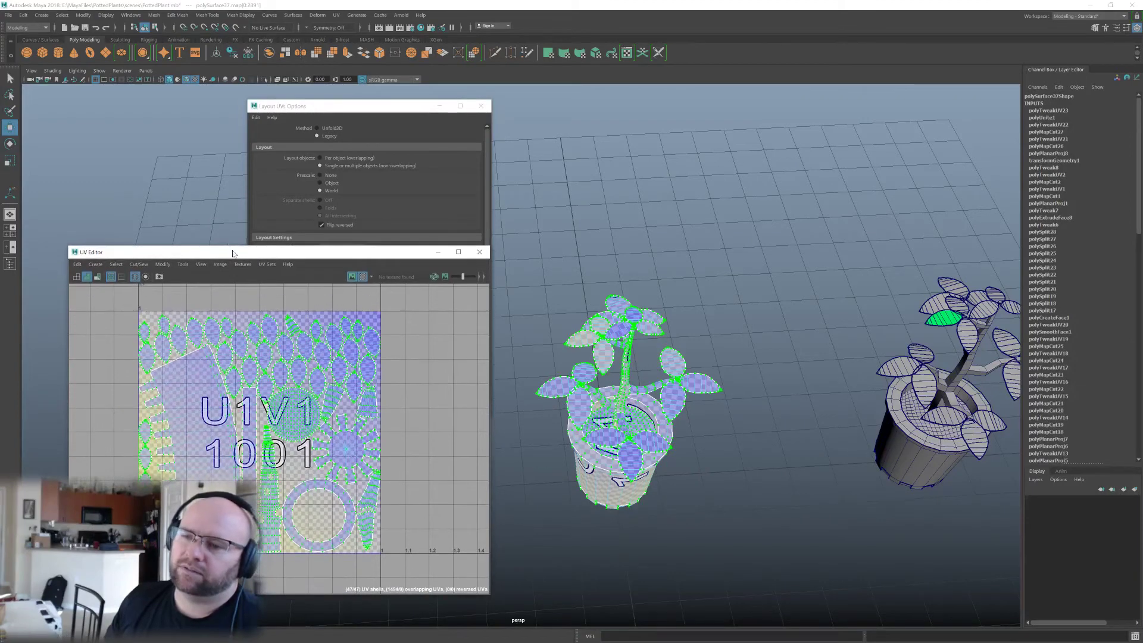
{"action": "middle_click_drag", "start_coordinate": [390, 469], "coordinate": [358, 447], "text": "alt"}
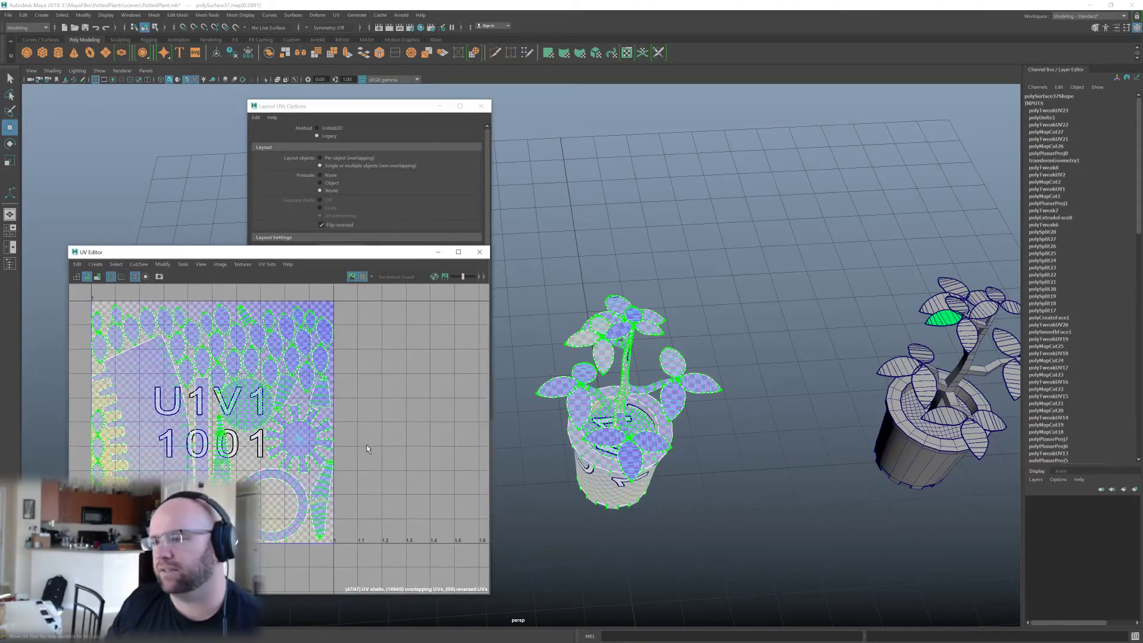
{"action": "middle_click_drag", "start_coordinate": [317, 397], "coordinate": [379, 423], "text": "alt"}
{"action": "scroll", "coordinate": [379, 422], "scroll_direction": "up", "scroll_amount": 2}
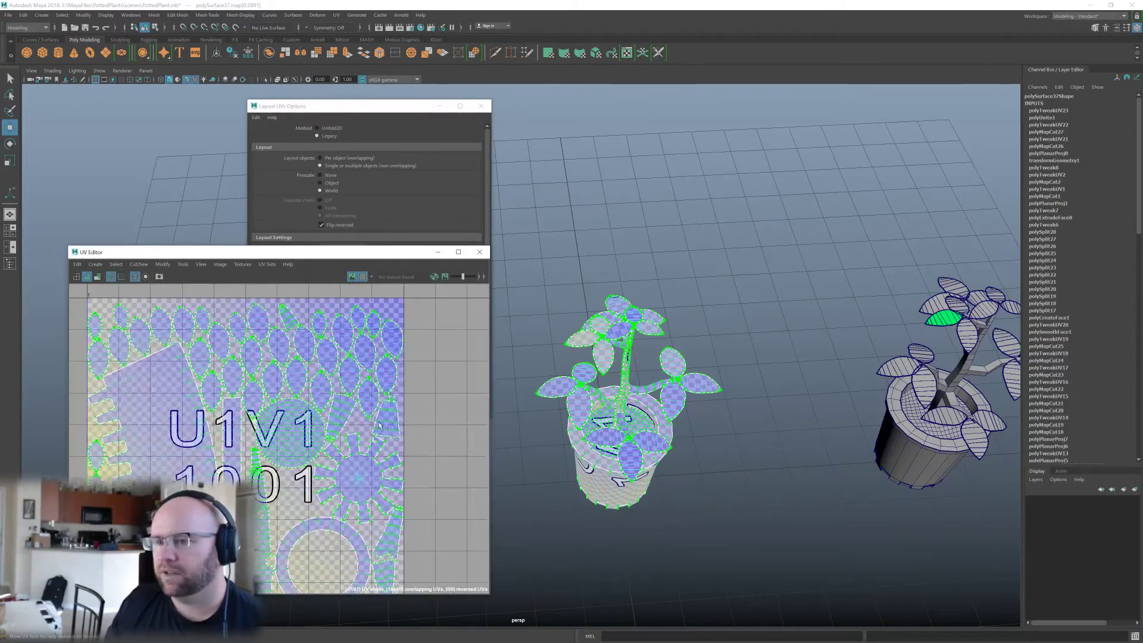
{"action": "left_click", "coordinate": [298, 376]}
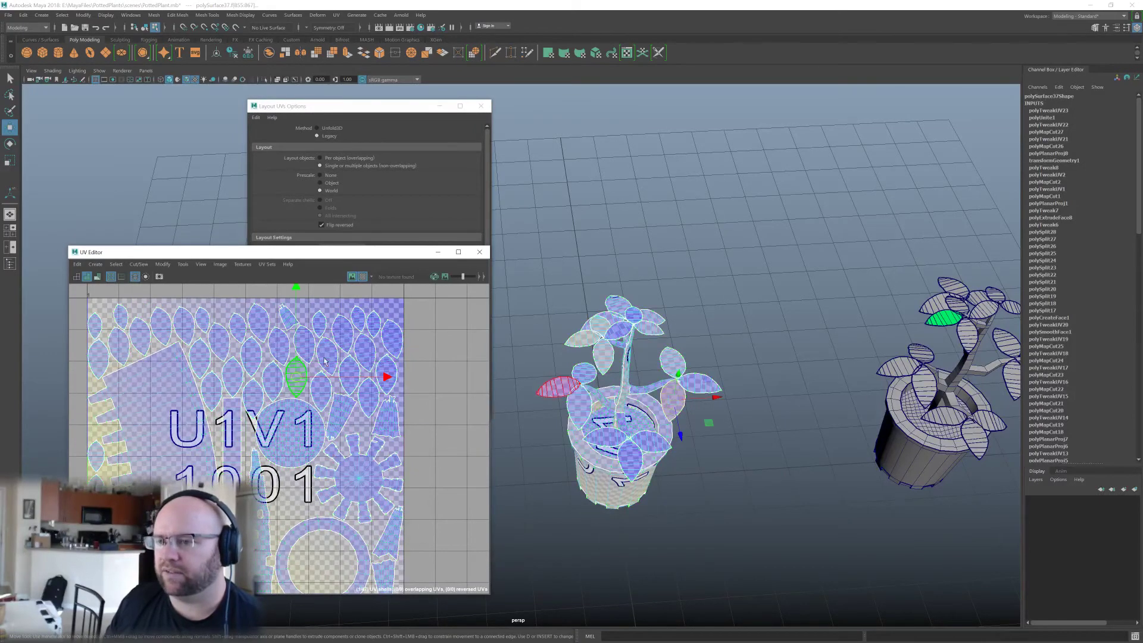
{"action": "left_click", "coordinate": [327, 357]}
{"action": "left_click", "coordinate": [343, 336]}
{"action": "left_click", "coordinate": [365, 340]}
{"action": "left_click", "coordinate": [387, 370]}
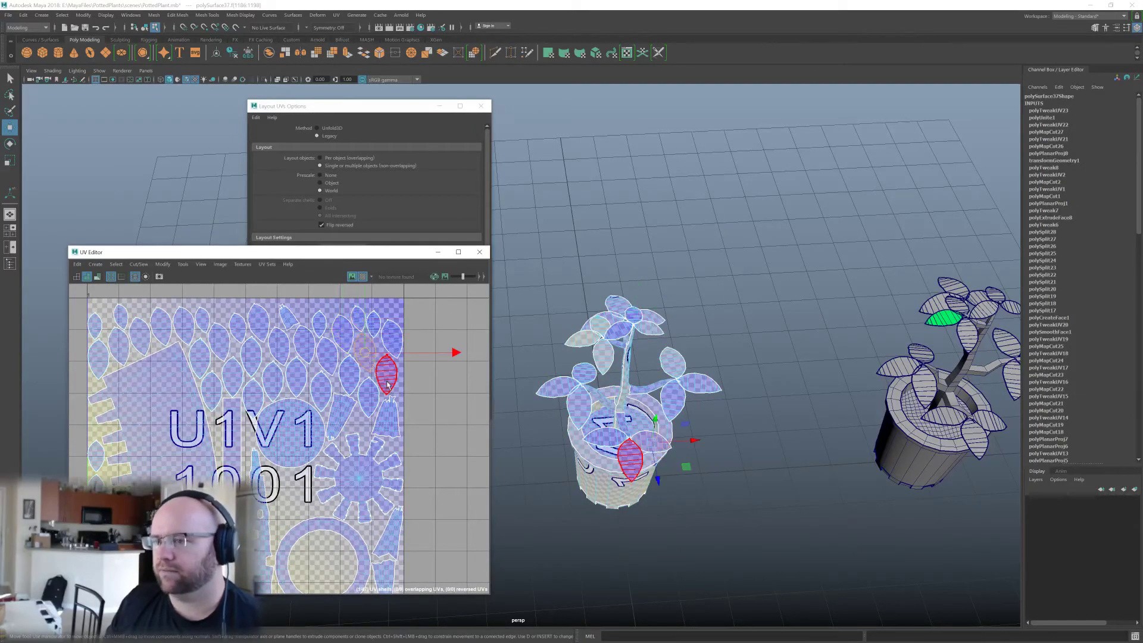
{"action": "left_click", "coordinate": [364, 394]}
{"action": "left_click", "coordinate": [341, 373]}
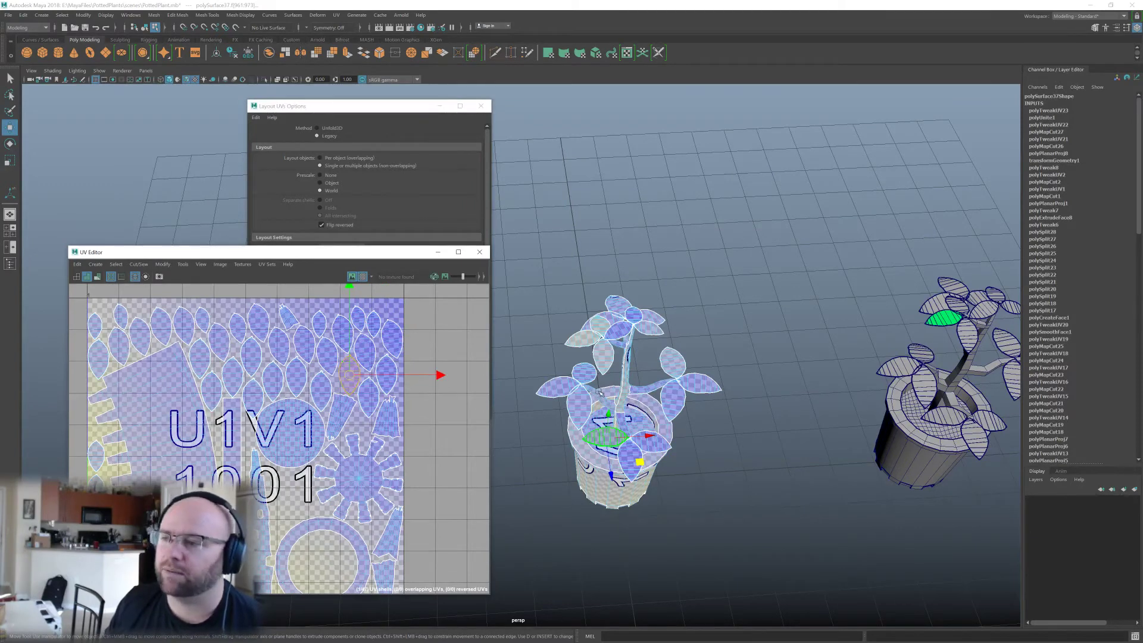
{"action": "left_click", "coordinate": [387, 359]}
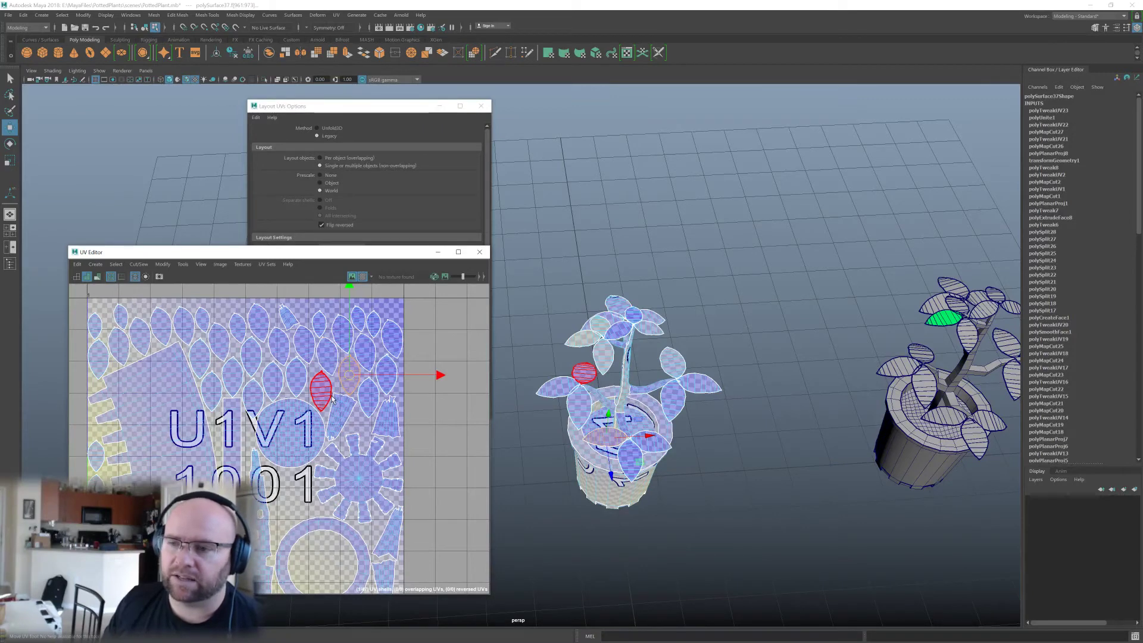
{"action": "scroll", "coordinate": [323, 388], "scroll_direction": "up", "scroll_amount": 2}
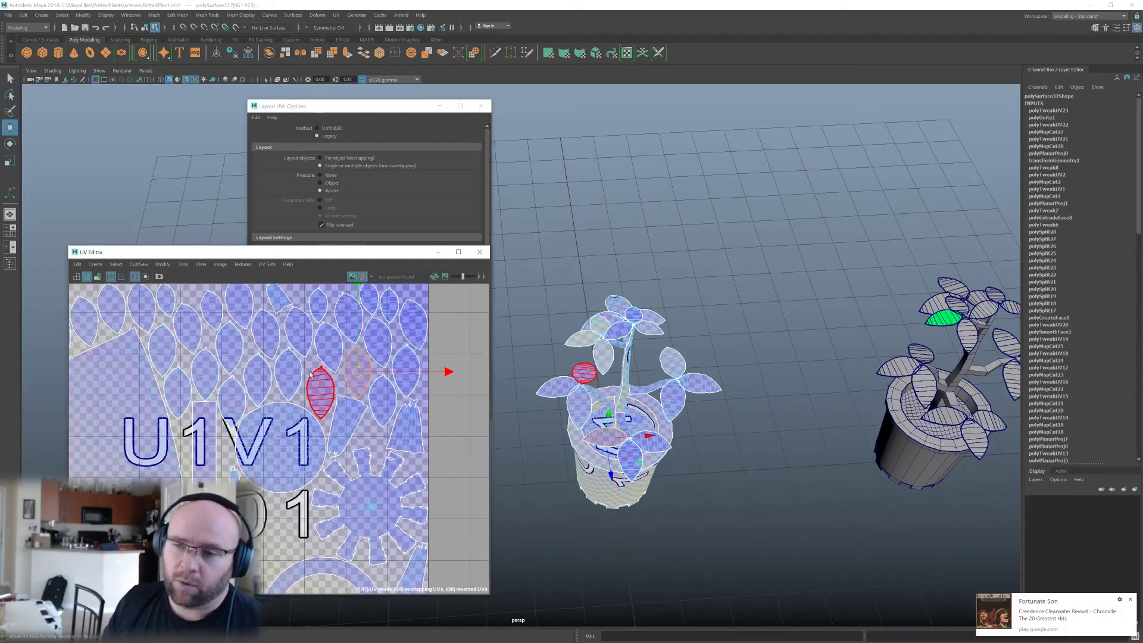
{"action": "middle_click_drag", "start_coordinate": [310, 374], "coordinate": [335, 409], "text": "alt"}
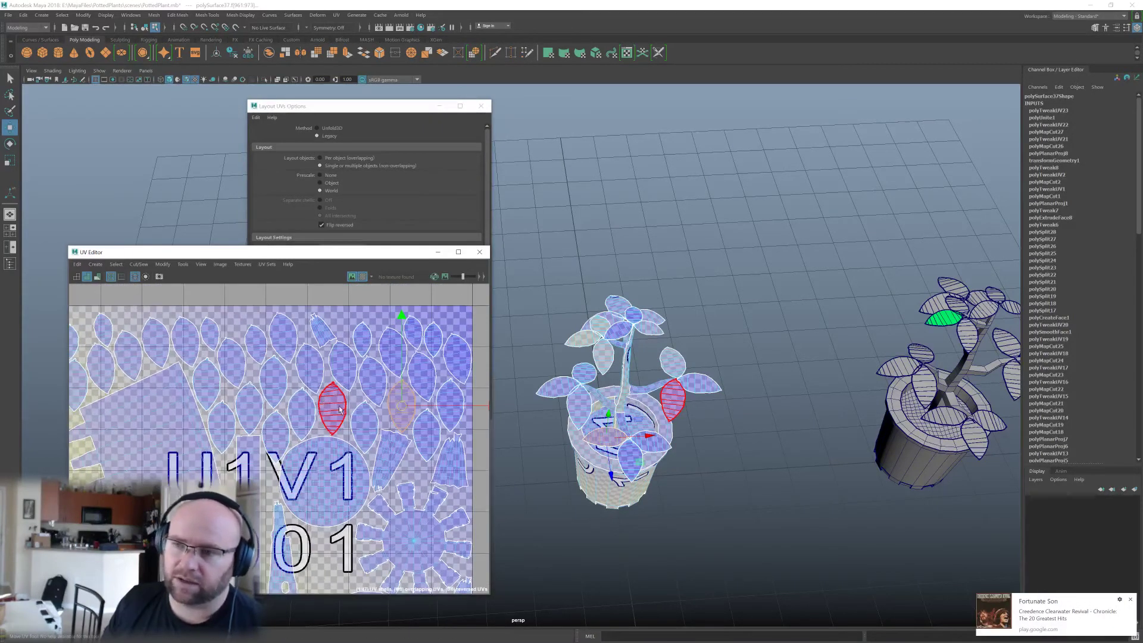
{"action": "left_click", "coordinate": [302, 412]}
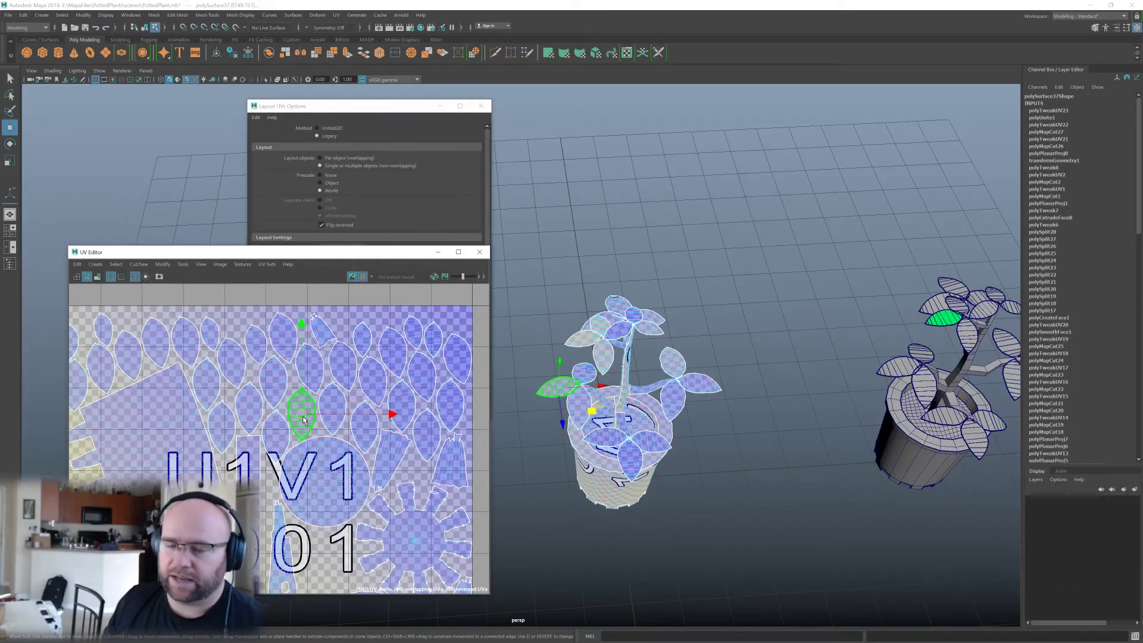
Undo the leaf shell selections and the UV layout of the combined plant.
{"action": "key", "text": "ctrl+z"}
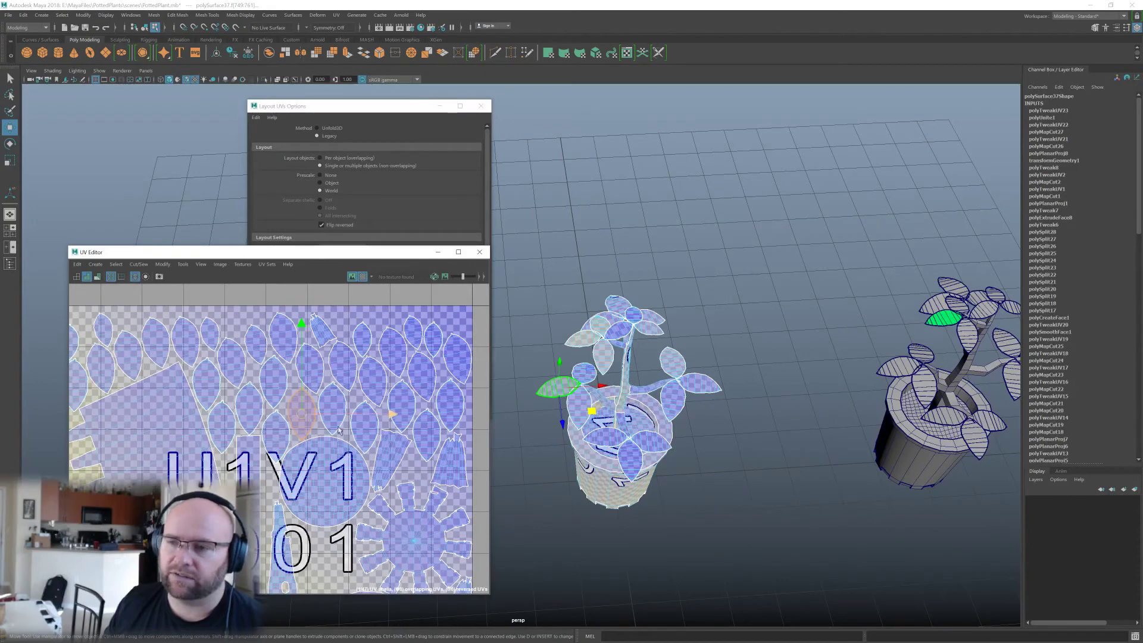
{"action": "scroll", "coordinate": [303, 414], "scroll_direction": "down", "scroll_amount": 3}
{"action": "key", "text": "ctrl+z"}
{"action": "key", "text": "ctrl+z"}
{"action": "key", "text": "ctrl+z"}
{"action": "key", "text": "ctrl+z"}
{"action": "key", "text": "ctrl+z"}
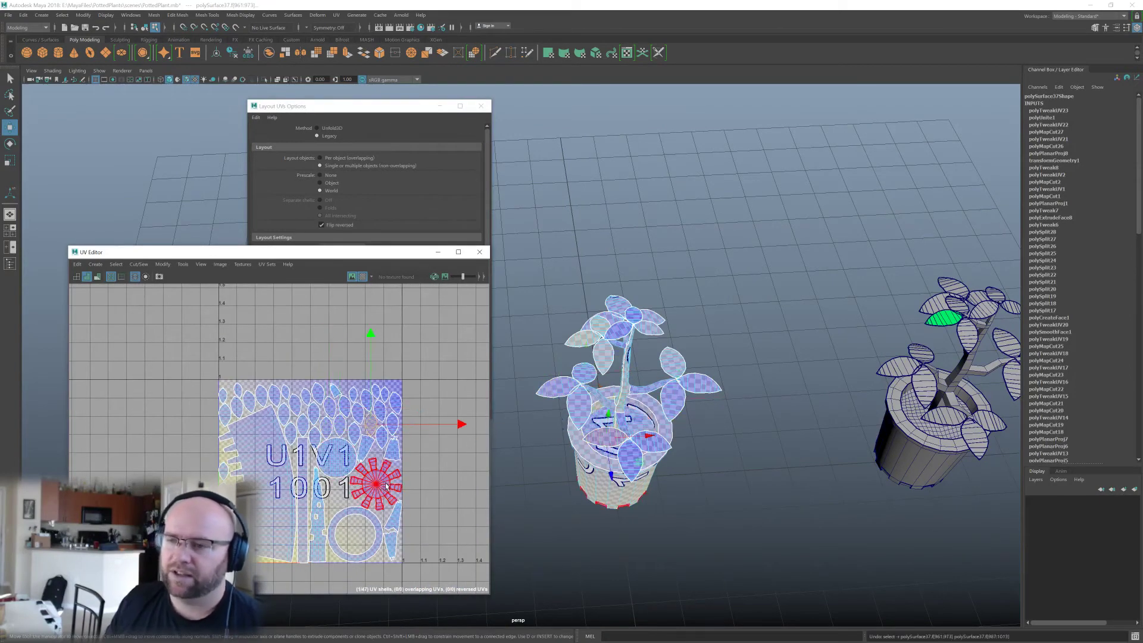
{"action": "key", "text": "ctrl+z"}
{"action": "key", "text": "ctrl+z"}
{"action": "key", "text": "ctrl+z"}
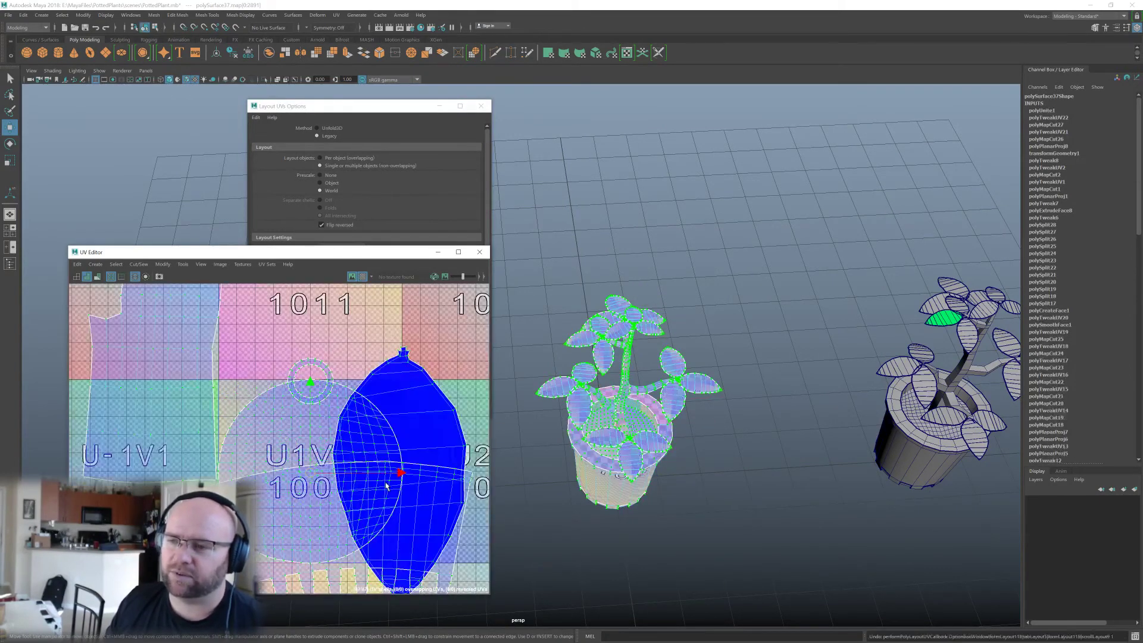
Undo the combining of the smoothed plant back to separate pot, trunk, branch and leaf objects.
{"action": "scroll", "coordinate": [375, 461], "scroll_direction": "down", "scroll_amount": 3}
{"action": "key", "text": "ctrl+z"}
{"action": "key", "text": "ctrl+z"}
{"action": "key", "text": "ctrl+z"}
{"action": "key", "text": "ctrl+z"}
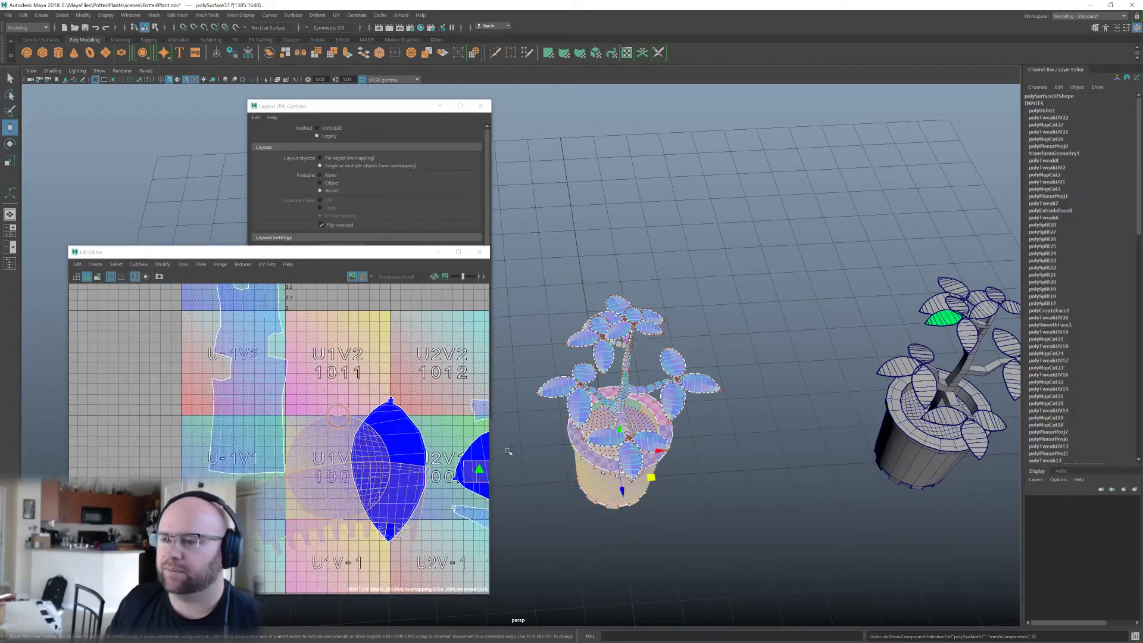
{"action": "key", "text": "ctrl+z"}
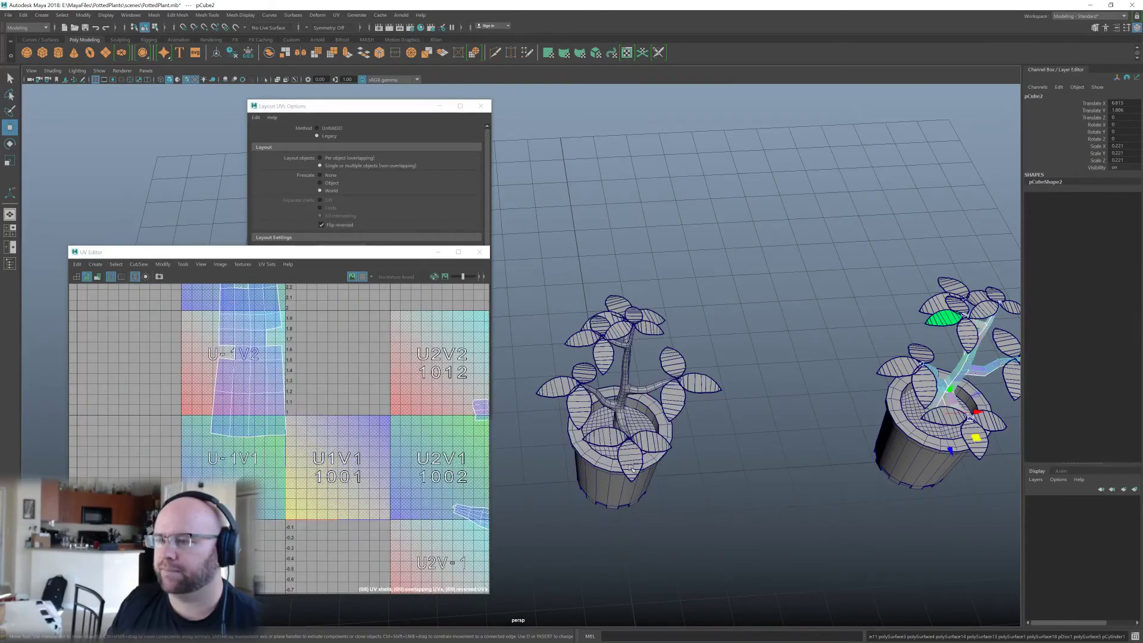
Lay out the UVs of all separate parts of the smoothed plant together with the Legacy method, non-overlapping objects and World prescale.
{"action": "left_click", "coordinate": [631, 466]}
{"action": "scroll", "coordinate": [756, 357], "scroll_direction": "down", "scroll_amount": 2}
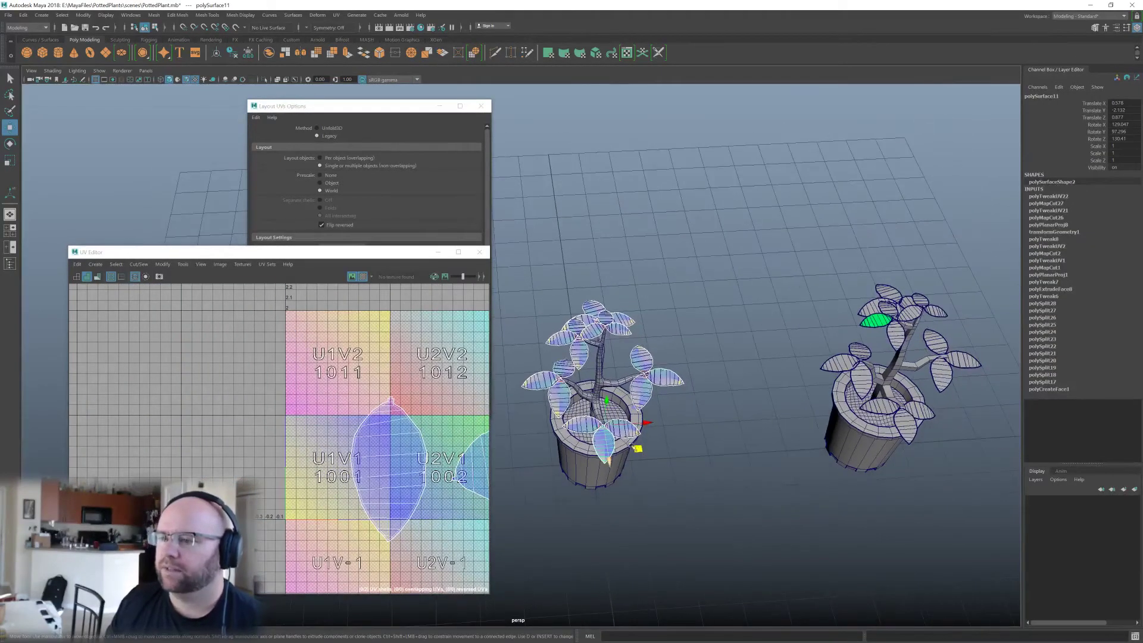
{"action": "left_click_drag", "start_coordinate": [532, 314], "coordinate": [719, 519]}
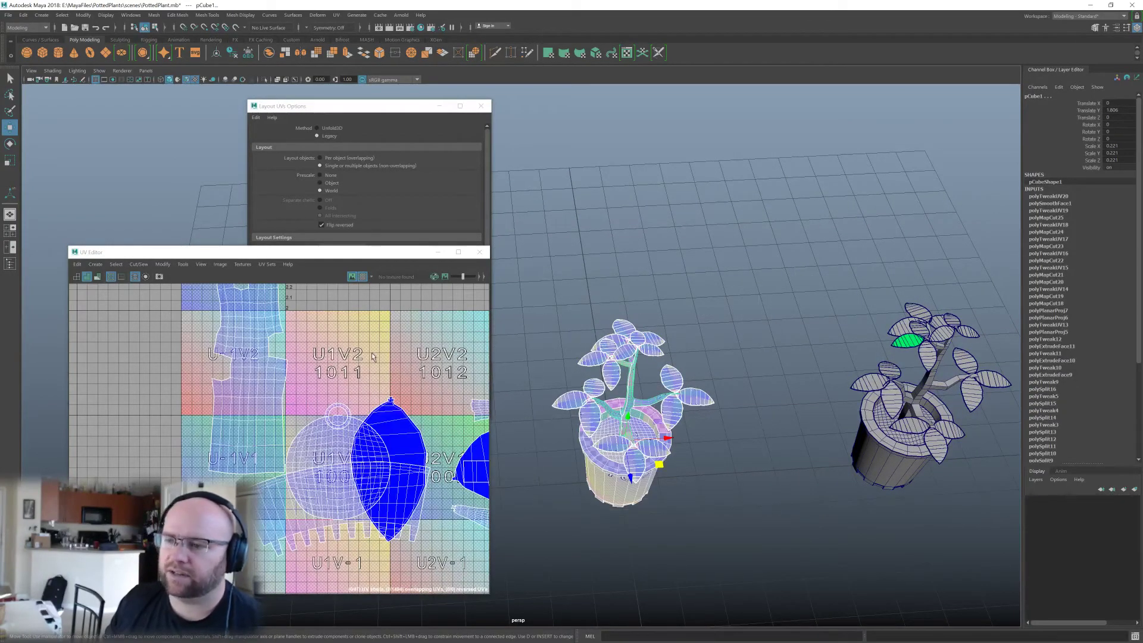
{"action": "left_click", "coordinate": [345, 106]}
{"action": "left_click_drag", "start_coordinate": [345, 106], "coordinate": [319, 86]}
{"action": "left_click", "coordinate": [344, 390]}
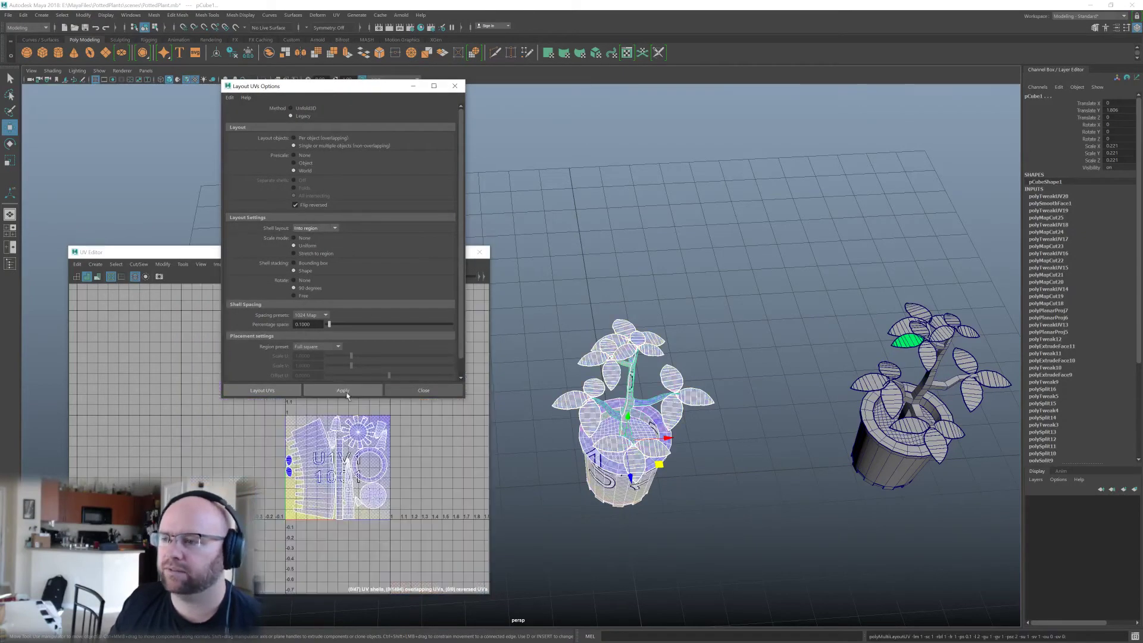
{"action": "scroll", "coordinate": [387, 475], "scroll_direction": "up", "scroll_amount": 10}
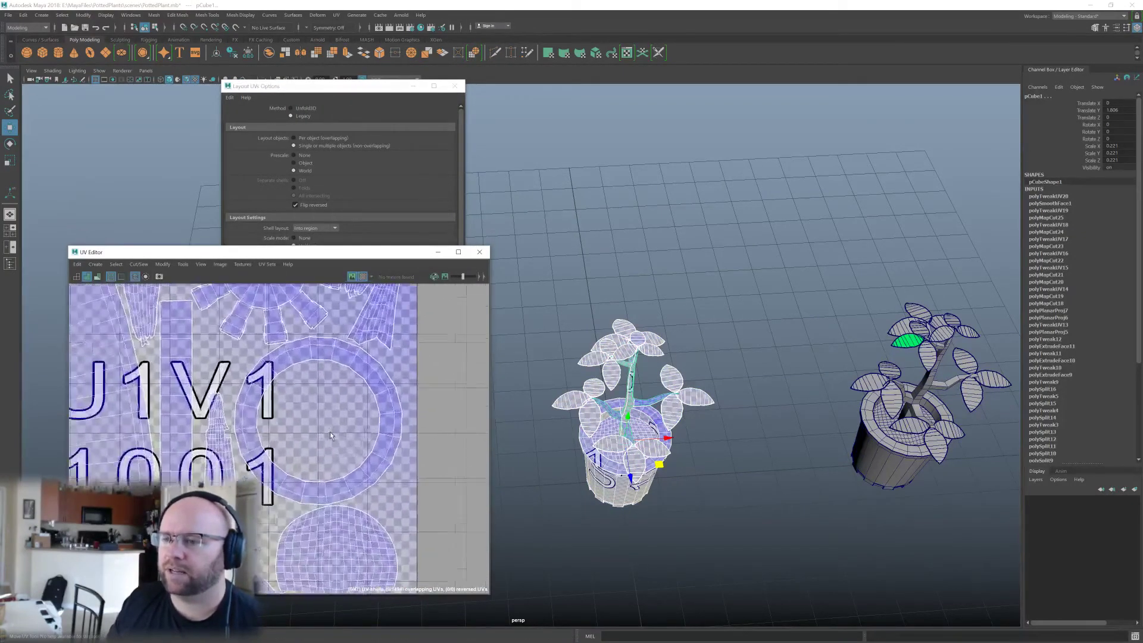
{"action": "scroll", "coordinate": [330, 433], "scroll_direction": "down", "scroll_amount": 10}
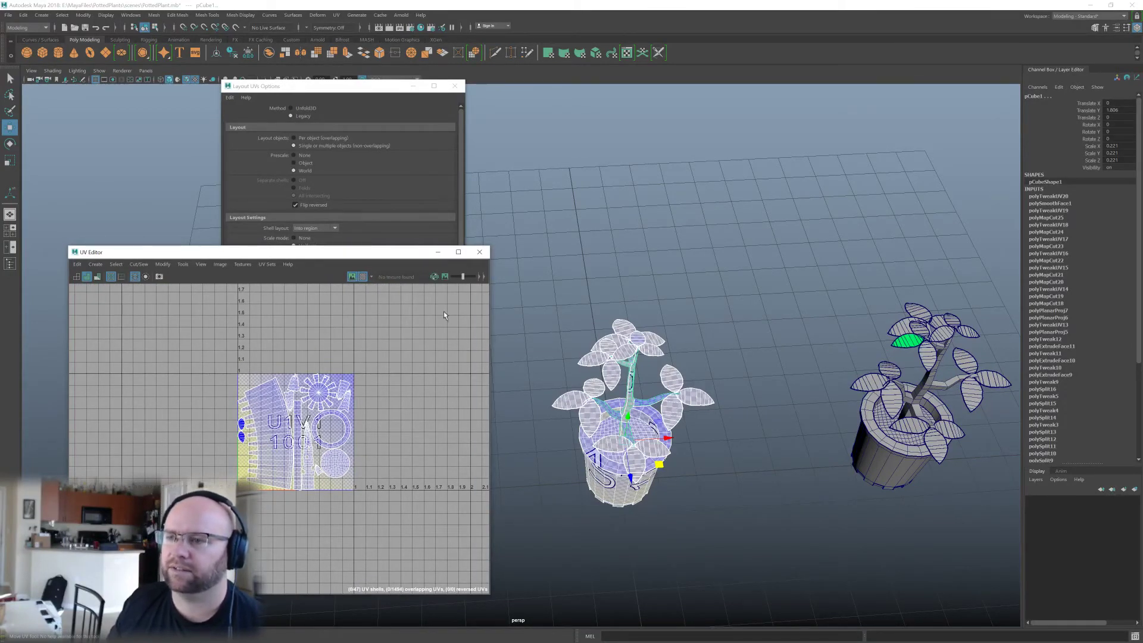
{"action": "left_click_drag", "start_coordinate": [346, 89], "coordinate": [336, 74]}
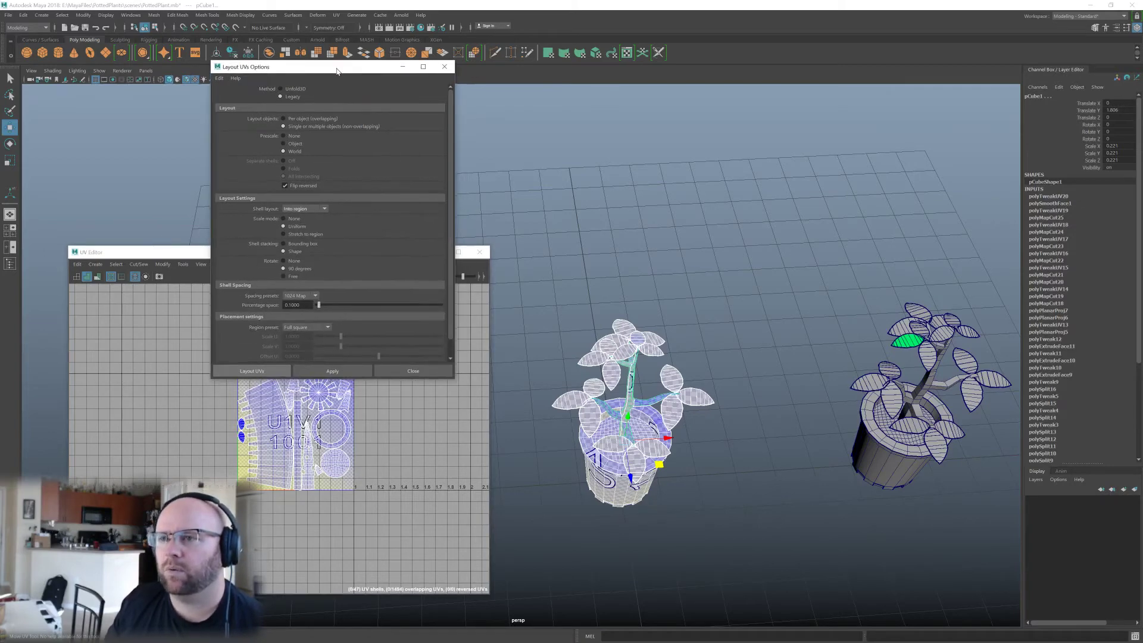
{"action": "left_click", "coordinate": [445, 371]}
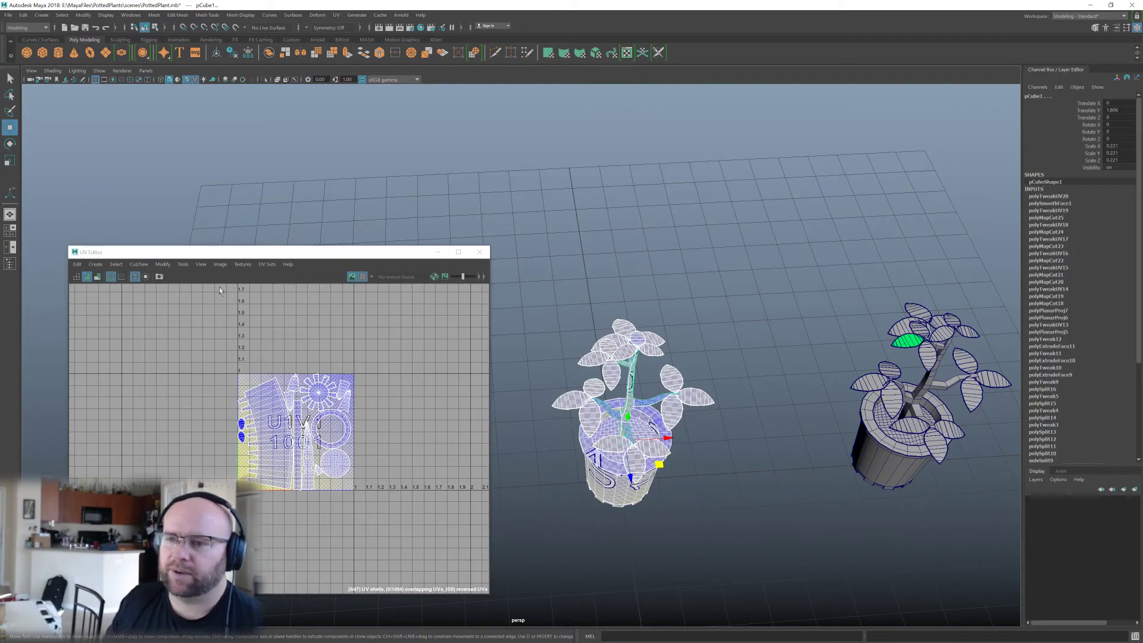
Hide the checker texture in the UV Editor and maximize its window around the packed shells.
{"action": "left_click", "coordinate": [363, 277]}
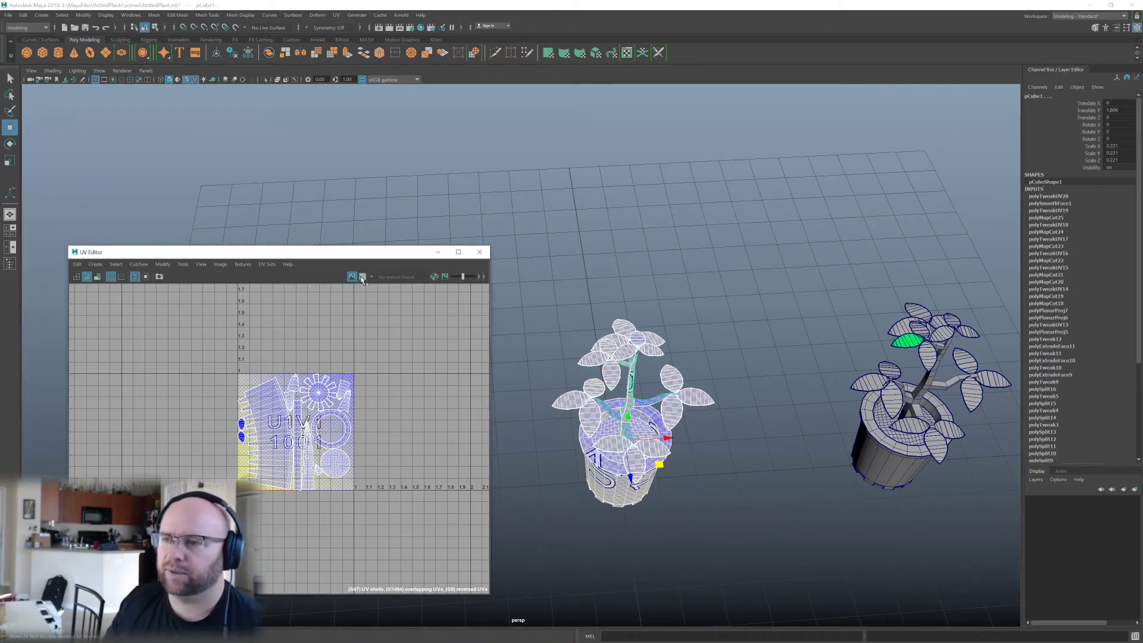
{"action": "left_click_drag", "start_coordinate": [381, 253], "coordinate": [631, 6]}
{"action": "scroll", "coordinate": [774, 268], "scroll_direction": "up", "scroll_amount": 5}
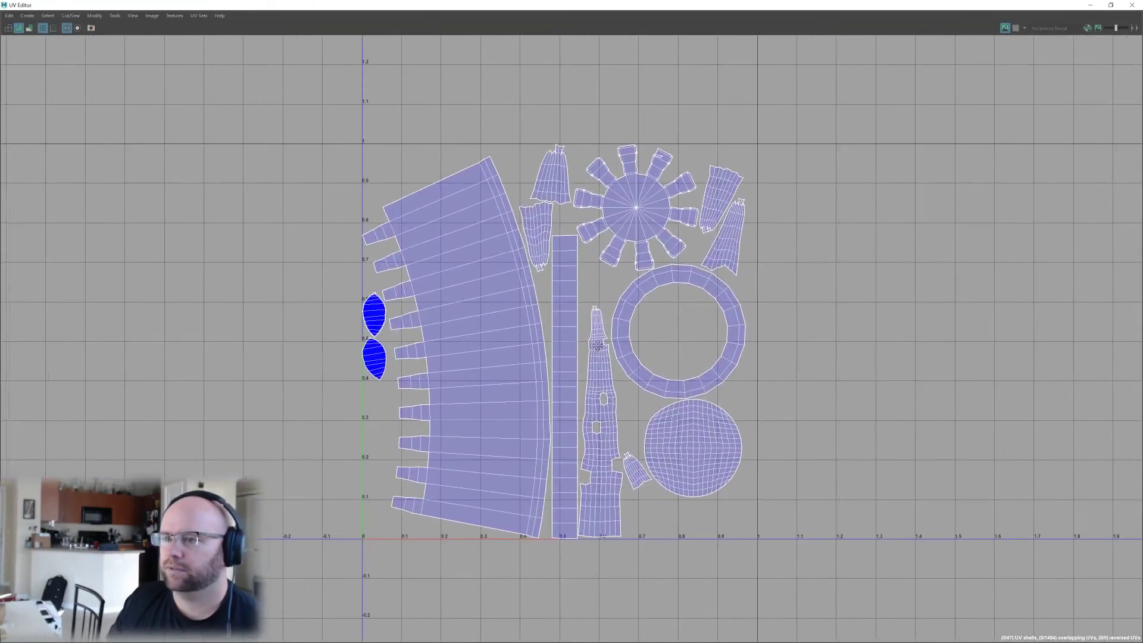
Move the round soil UV shell into the empty centre of the pot rim's ring shell.
{"action": "left_click", "coordinate": [714, 428]}
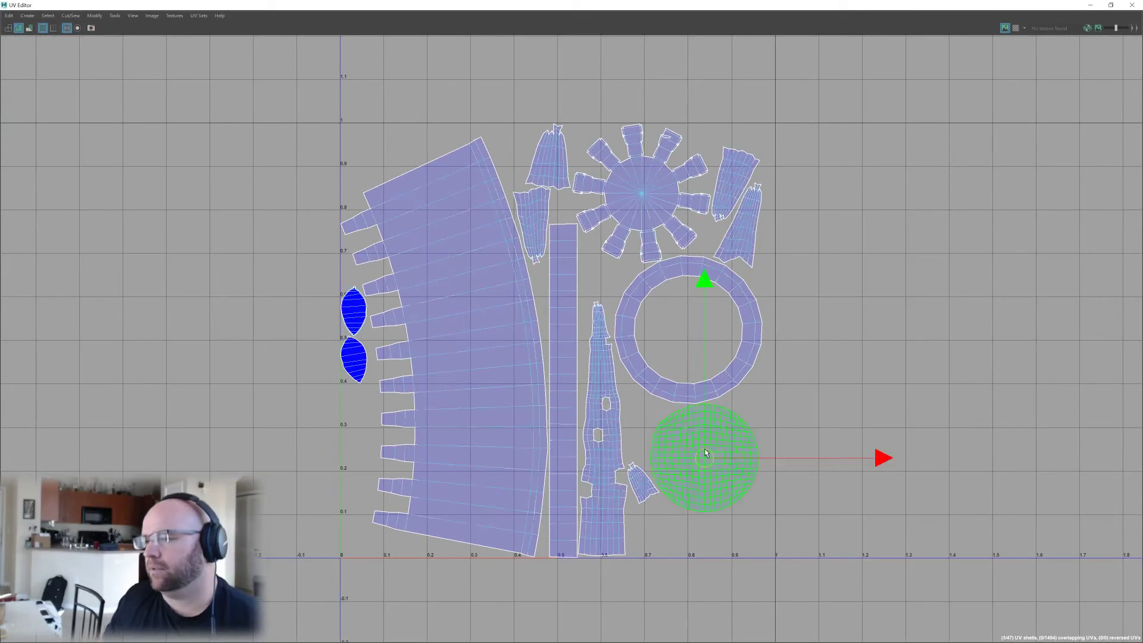
{"action": "left_click_drag", "start_coordinate": [704, 456], "coordinate": [689, 327]}
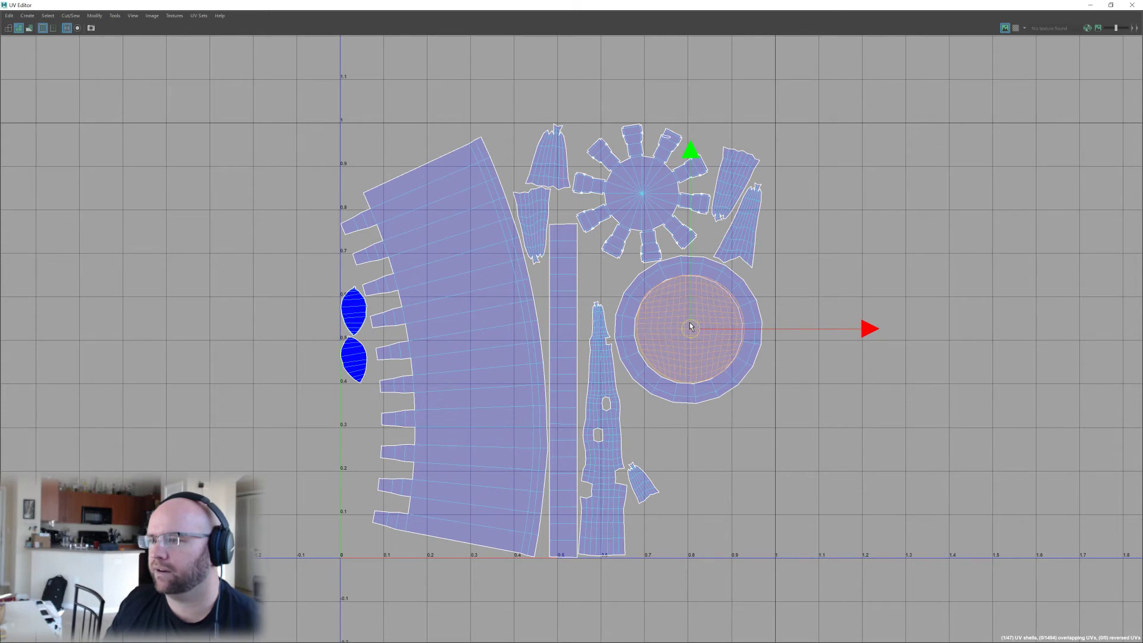
{"action": "left_click_drag", "start_coordinate": [687, 327], "coordinate": [688, 327]}
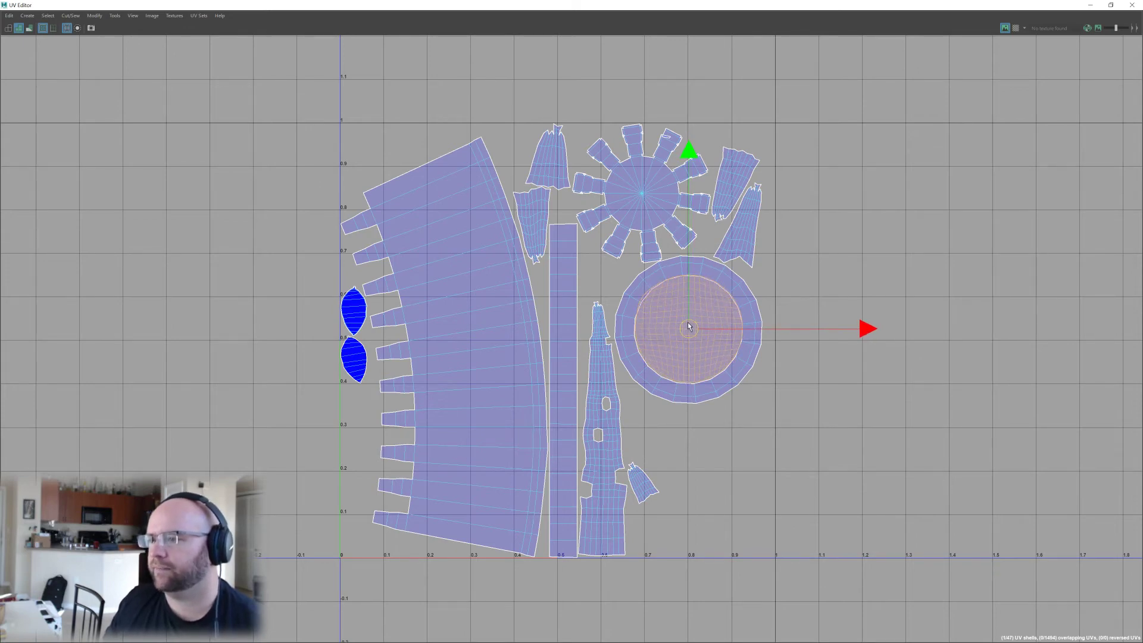
Scale the round soil shell down slightly and centre it to leave an even gap inside the ring shell.
{"action": "scroll", "coordinate": [688, 326], "scroll_direction": "up", "scroll_amount": 5}
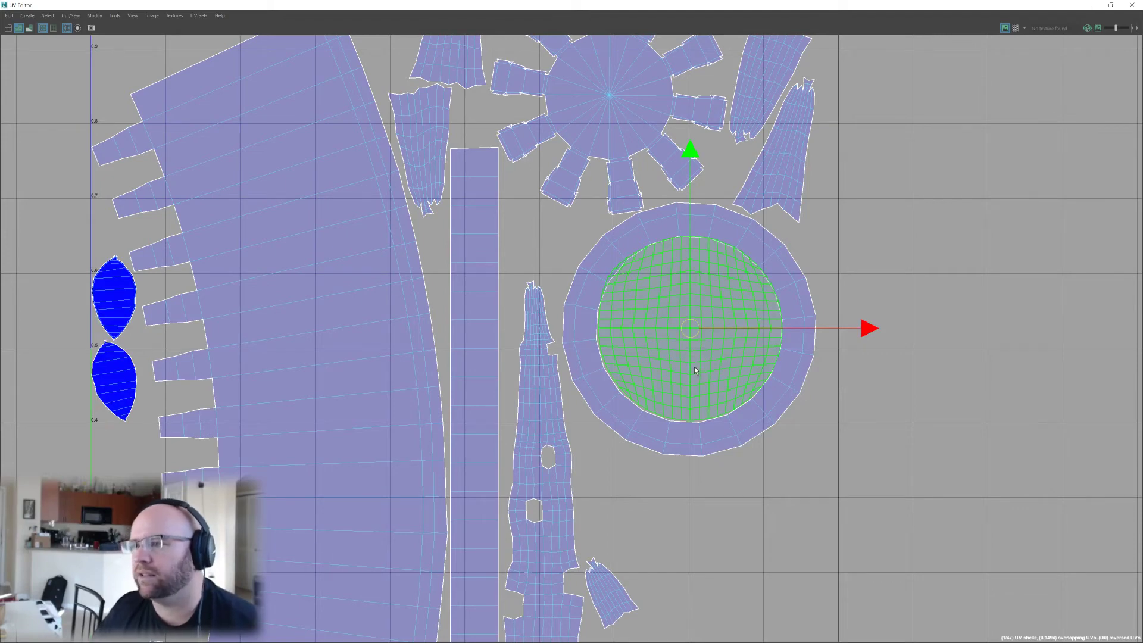
{"action": "key", "text": "r"}
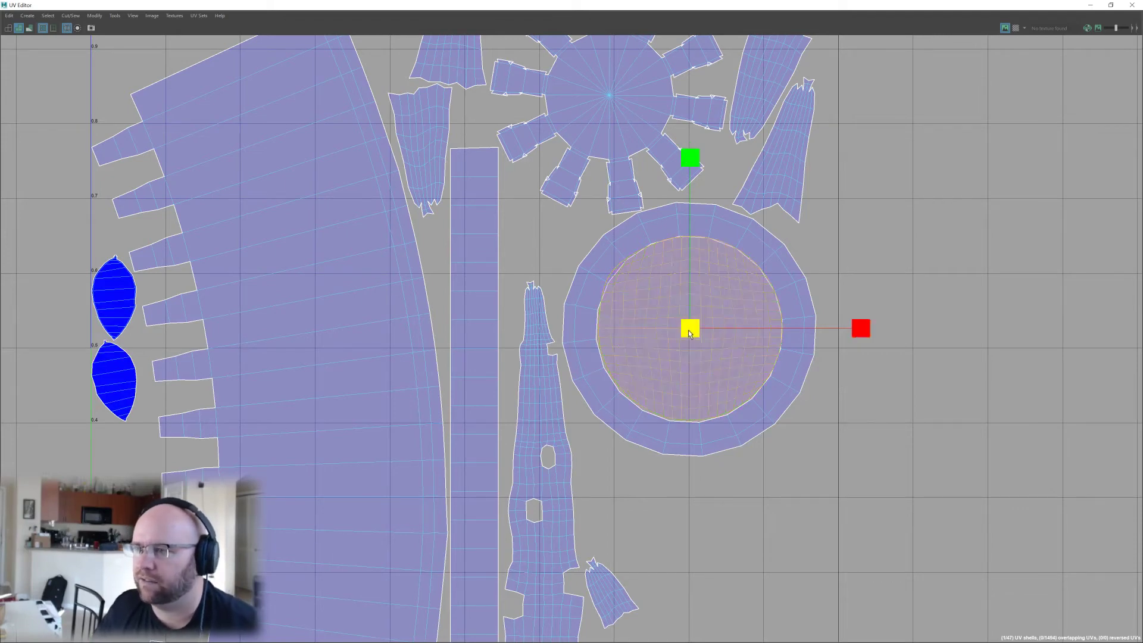
{"action": "left_click_drag", "start_coordinate": [689, 333], "coordinate": [691, 333]}
{"action": "key", "text": "w"}
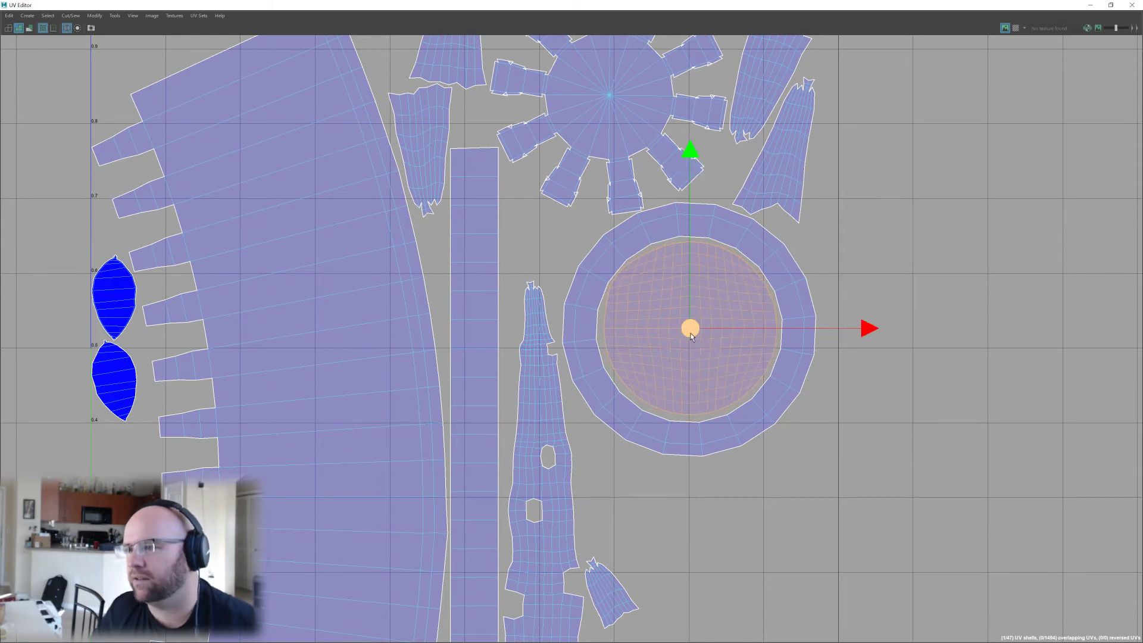
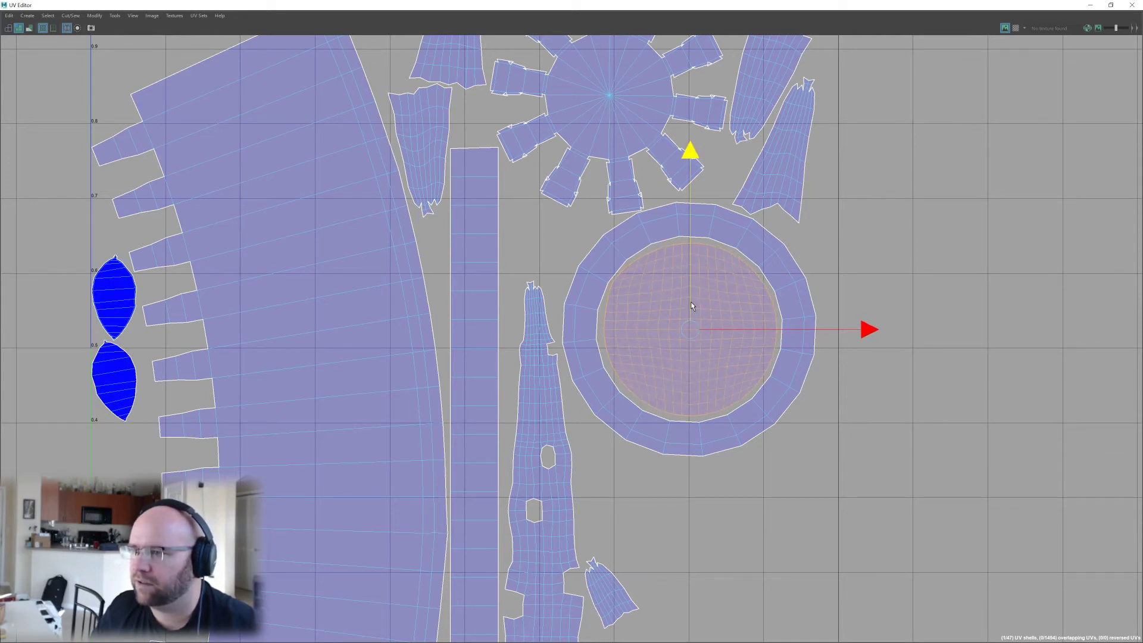
{"action": "scroll", "coordinate": [679, 344], "scroll_direction": "down", "scroll_amount": 4}
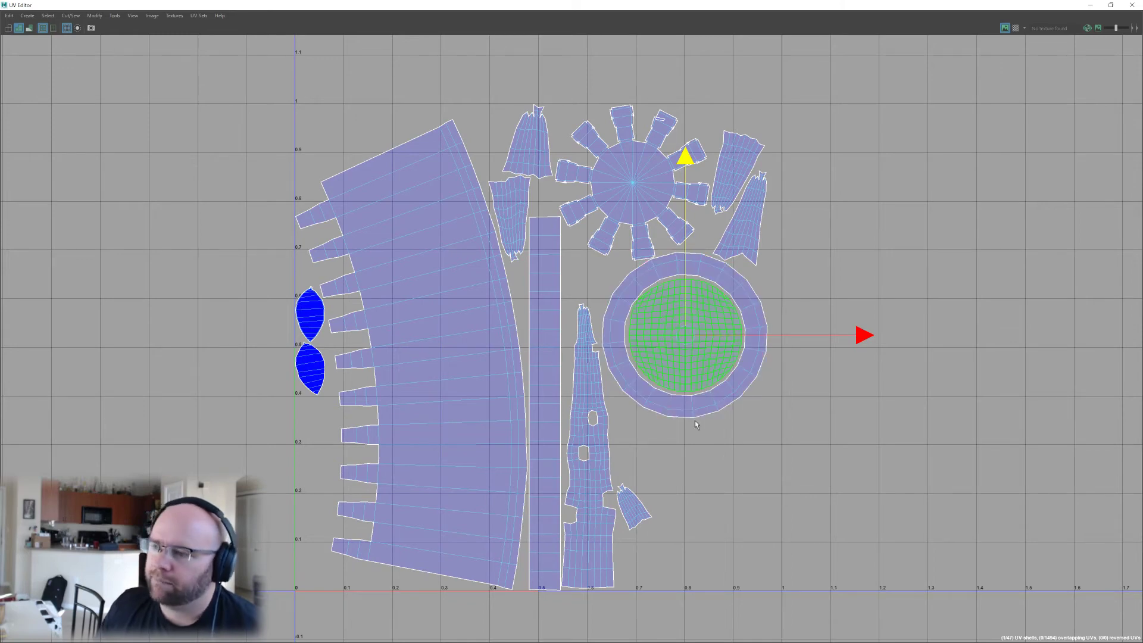
Move the star-shaped pot bottom shell and the tapered branch shell beside it out of the tile, beyond U 1.
{"action": "left_click", "coordinate": [689, 278]}
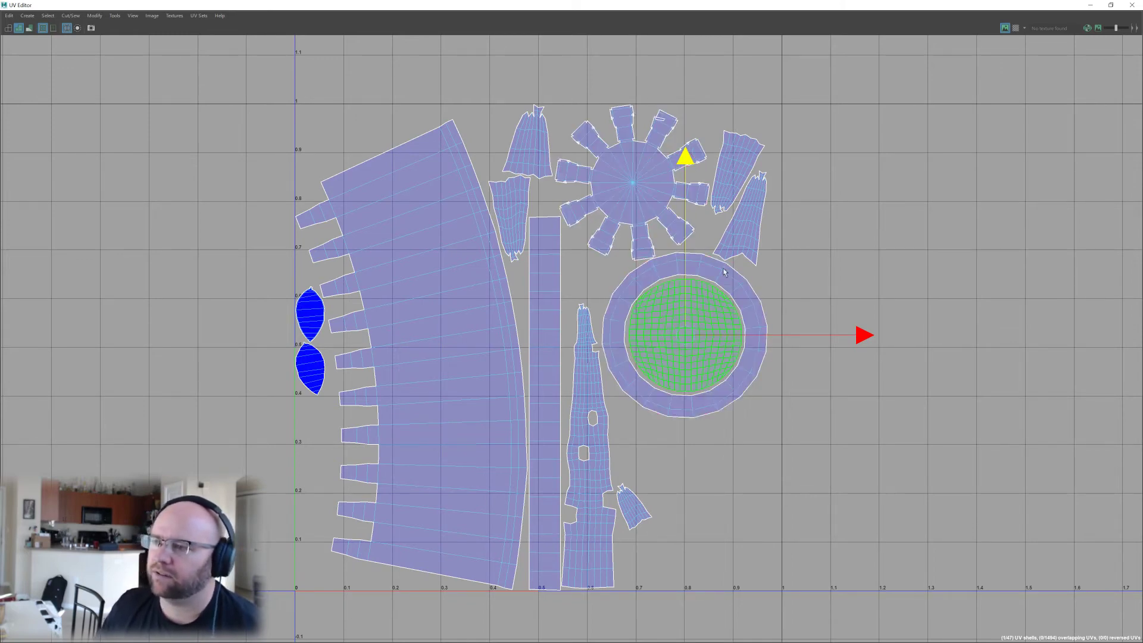
{"action": "left_click", "coordinate": [641, 195]}
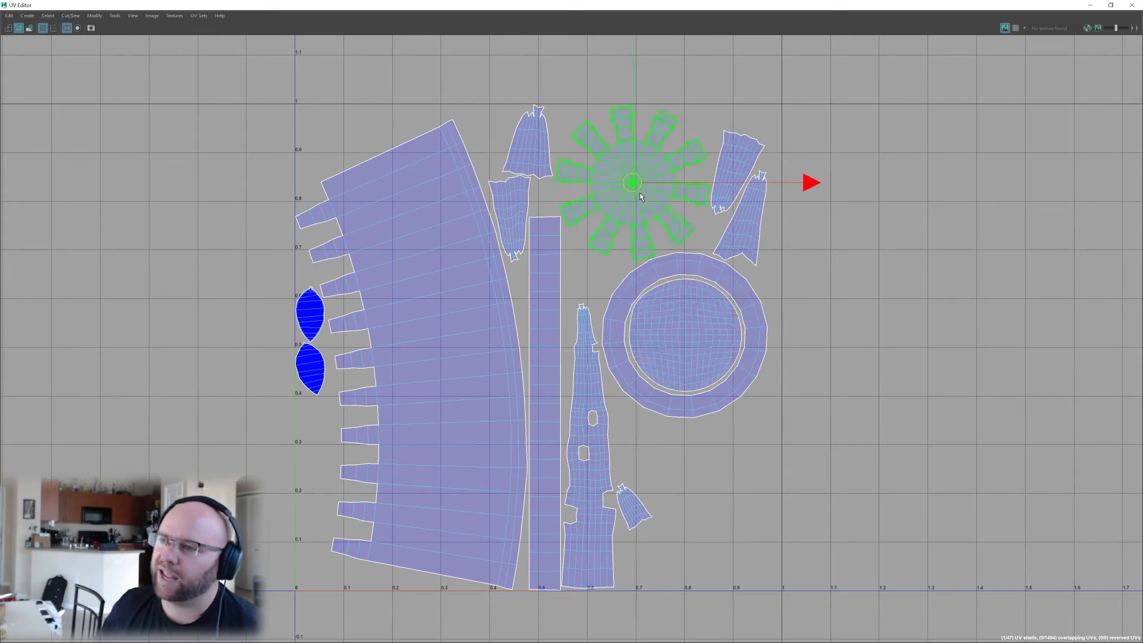
{"action": "left_click_drag", "start_coordinate": [632, 183], "coordinate": [874, 377]}
{"action": "left_click", "coordinate": [737, 238]}
{"action": "left_click_drag", "start_coordinate": [750, 228], "coordinate": [1054, 485]}
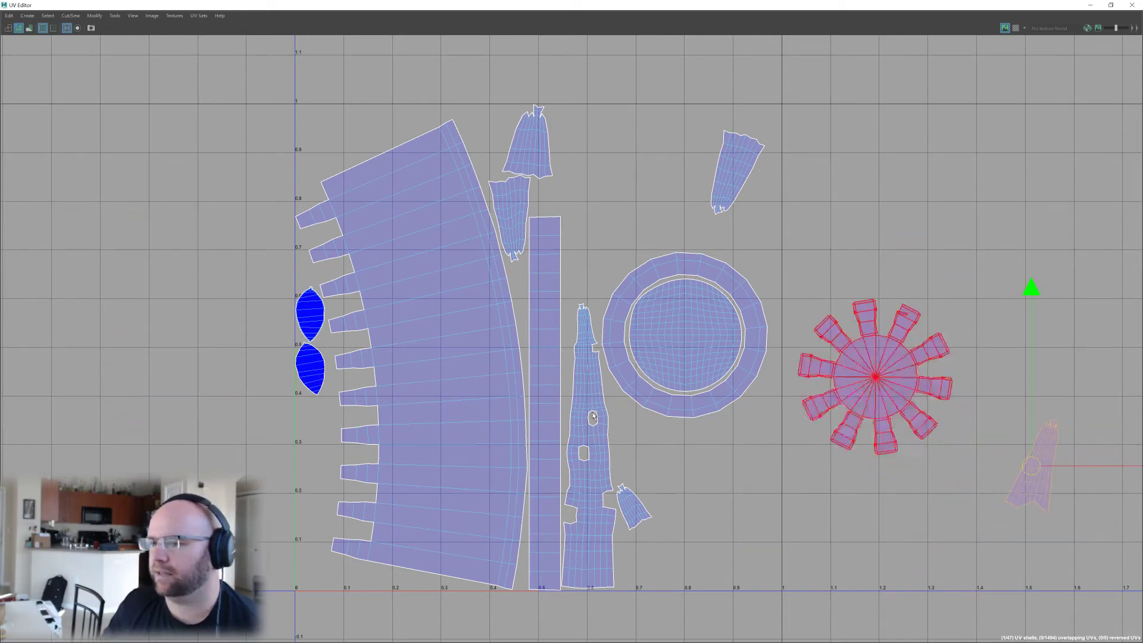
Move the two leaf shells from beside the toothed pot wall shell to the tile's lower area near U 1.
{"action": "left_click", "coordinate": [316, 362]}
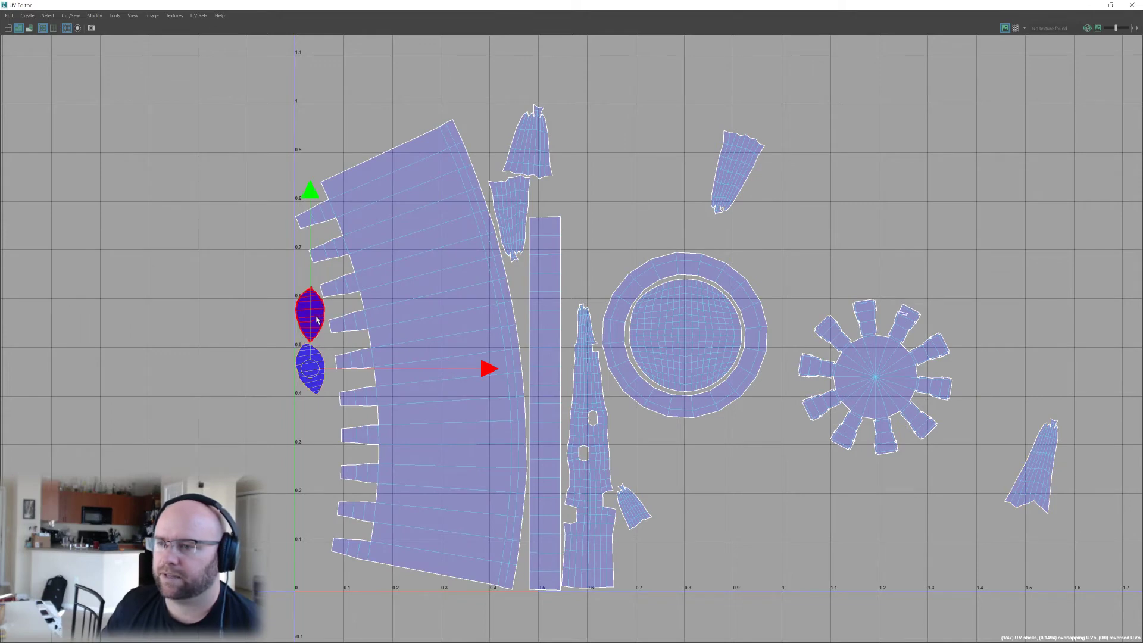
{"action": "left_click", "coordinate": [316, 322], "text": "shift"}
{"action": "left_click_drag", "start_coordinate": [310, 340], "coordinate": [756, 505]}
Rotate the large pot wall shell about half a turn so its curved edge follows the tile's U 0 border.
{"action": "left_click", "coordinate": [359, 372]}
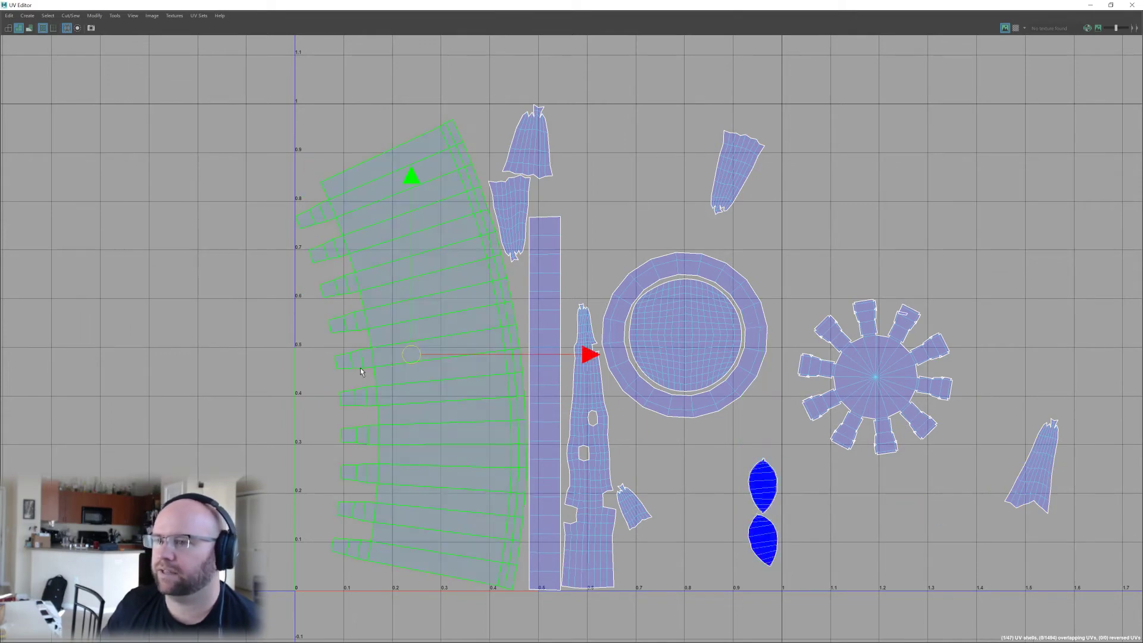
{"action": "key", "text": "e"}
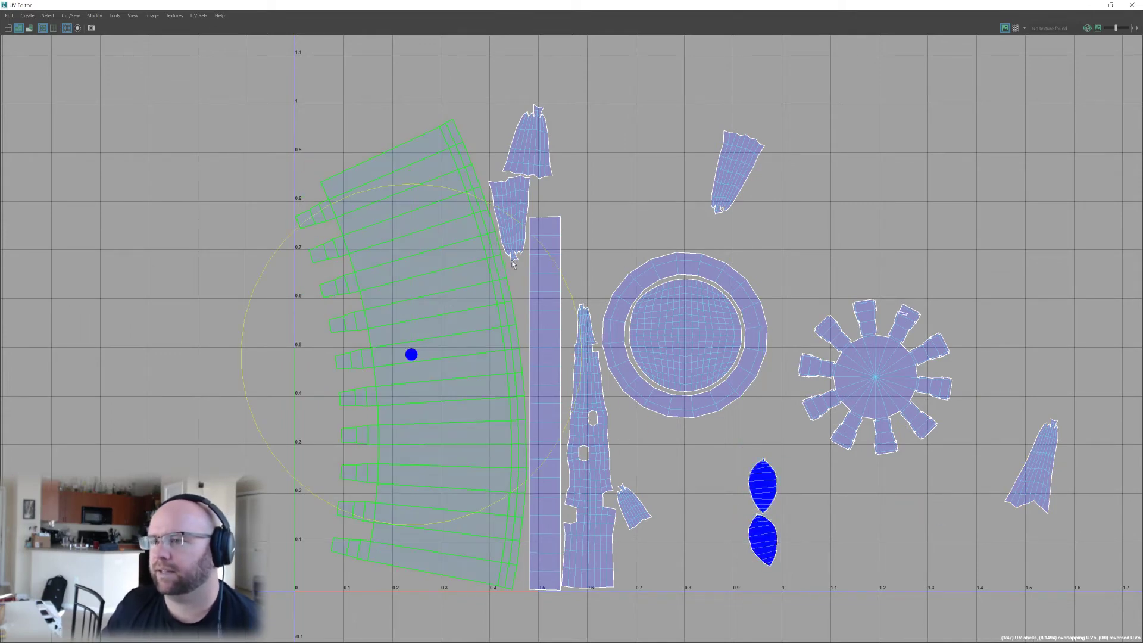
{"action": "left_click_drag", "start_coordinate": [513, 265], "coordinate": [350, 395]}
{"action": "key", "text": "w"}
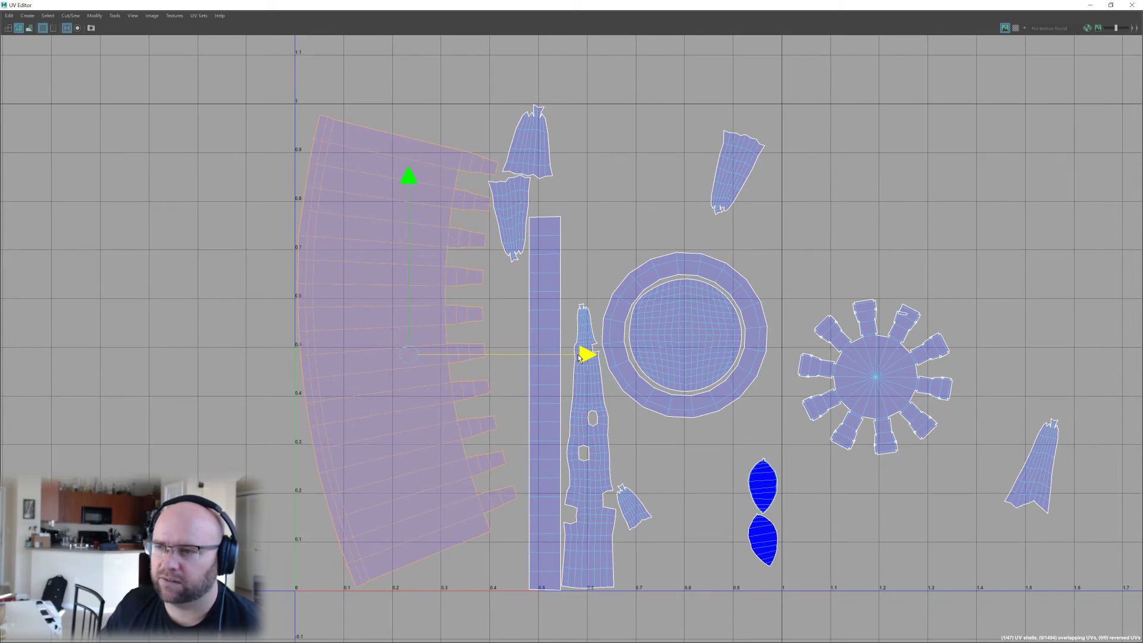
Move the smallest branch shell into the tile's origin corner beside the pot wall shell and rotate it upright.
{"action": "left_click", "coordinate": [634, 508]}
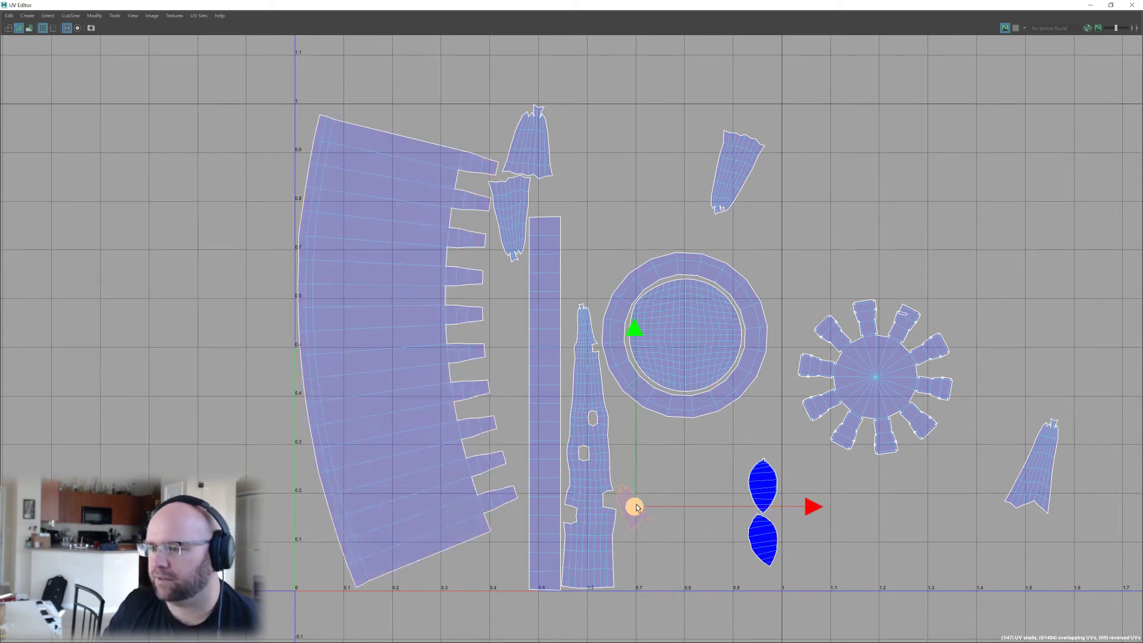
{"action": "left_click_drag", "start_coordinate": [635, 507], "coordinate": [320, 562]}
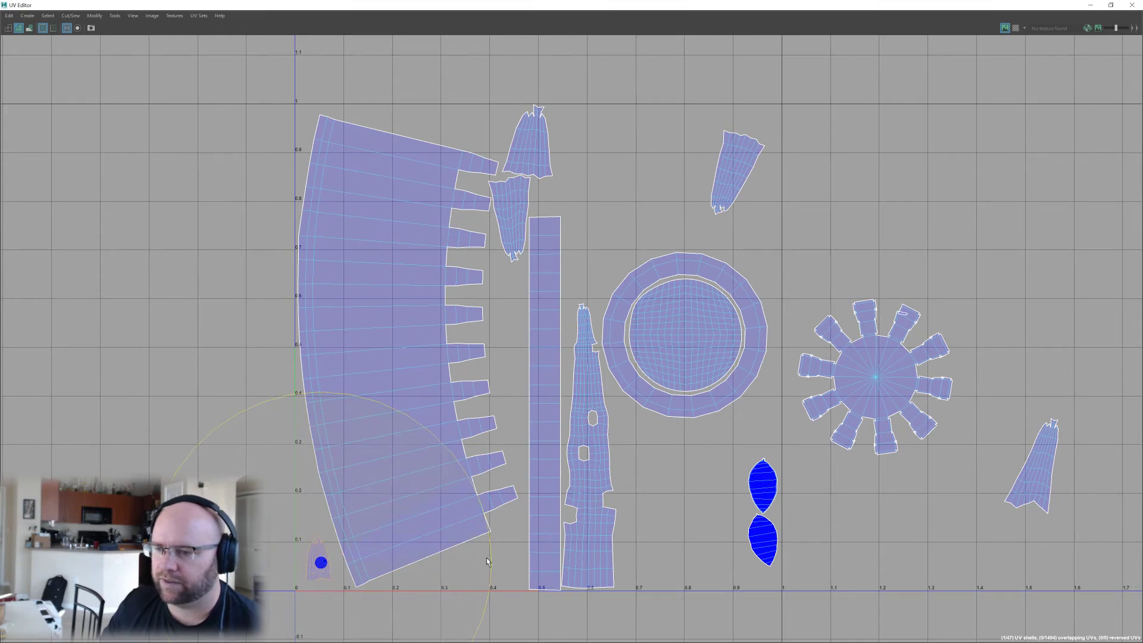
{"action": "key", "text": "w"}
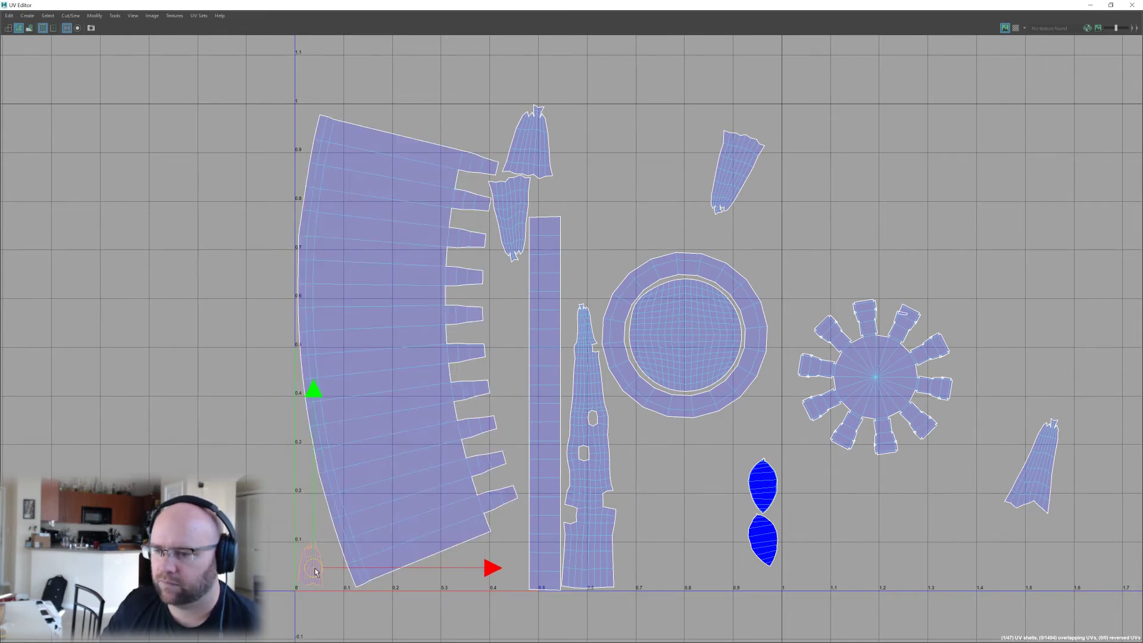
{"action": "left_click_drag", "start_coordinate": [318, 570], "coordinate": [317, 572]}
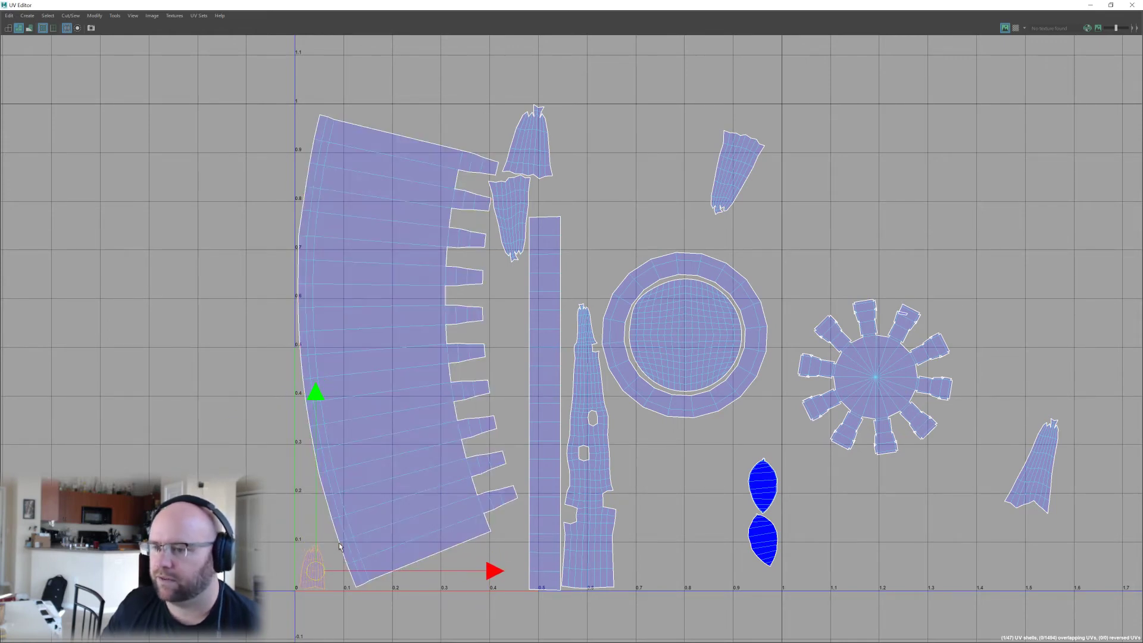
Bring the tapered branch shell from beyond U 1 into the origin corner and rotate it to follow the pot wall's curved edge.
{"action": "left_click", "coordinate": [536, 159]}
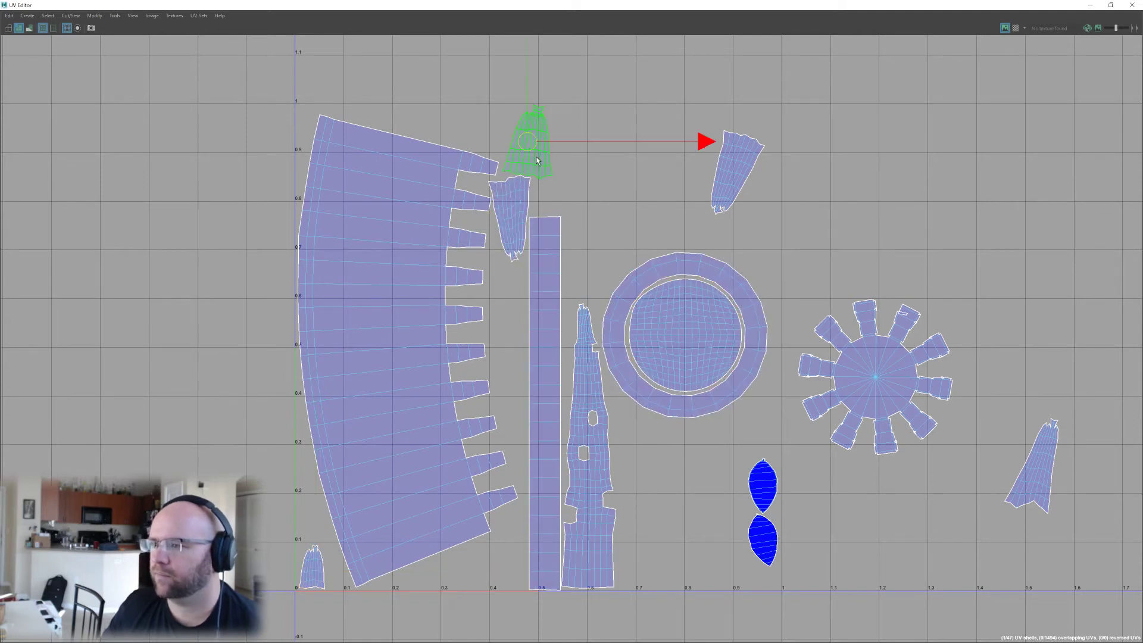
{"action": "left_click", "coordinate": [1039, 476]}
{"action": "left_click_drag", "start_coordinate": [1039, 476], "coordinate": [308, 533]}
{"action": "key", "text": "e"}
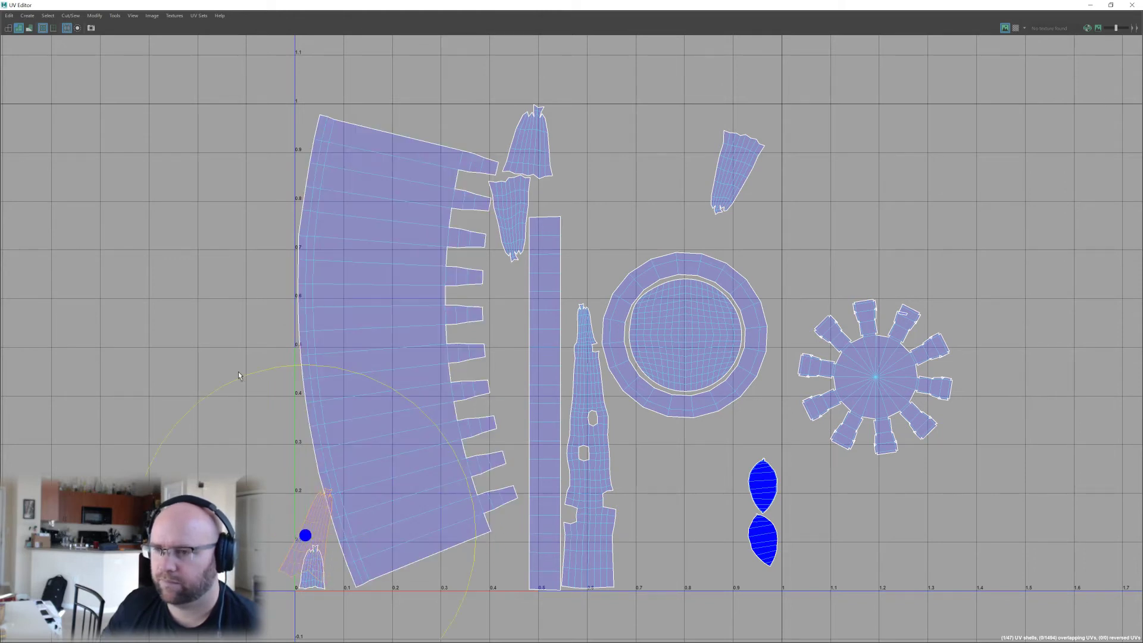
{"action": "key", "text": "w"}
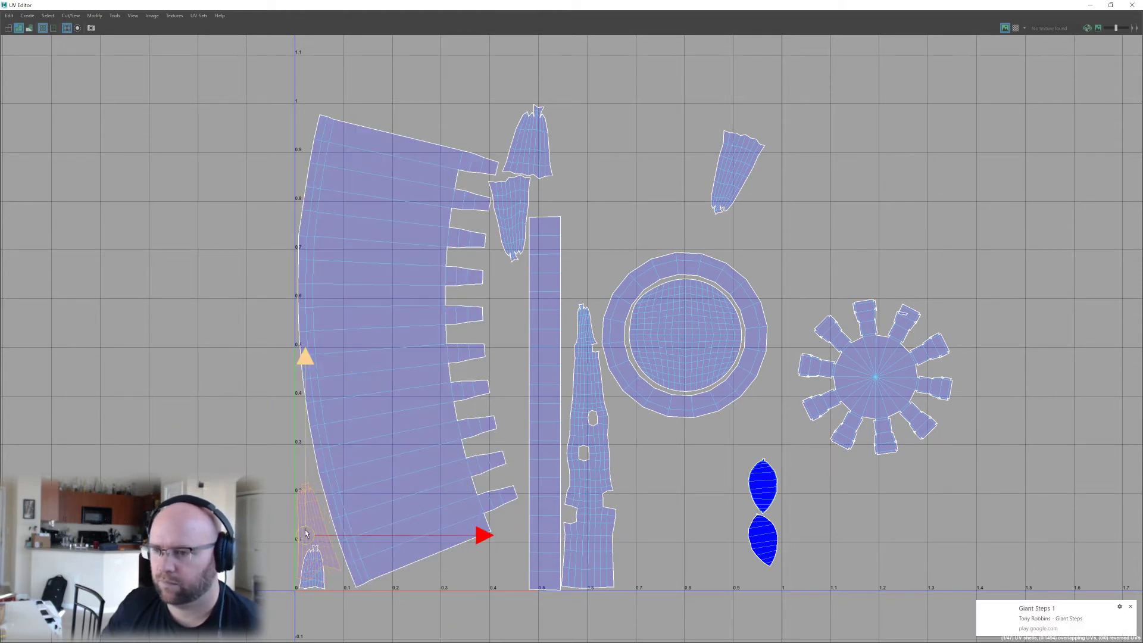
Move the smallest branch shell under the pot wall's slanted lower edge and turn it sideways with its narrow end toward U 0.
{"action": "left_click", "coordinate": [313, 567]}
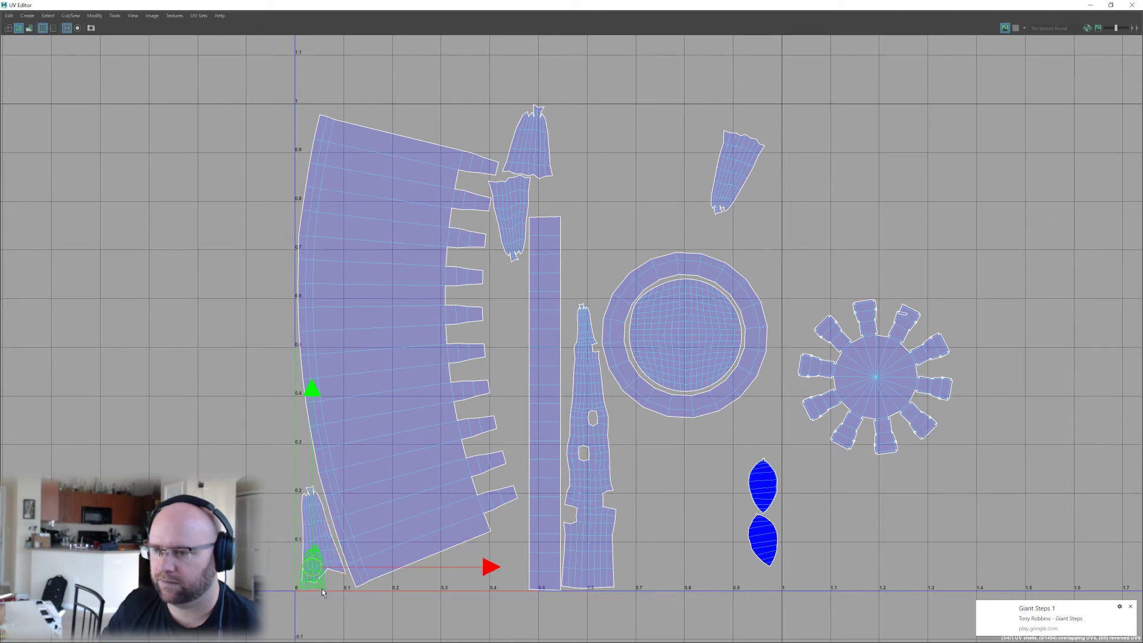
{"action": "left_click_drag", "start_coordinate": [313, 566], "coordinate": [463, 572]}
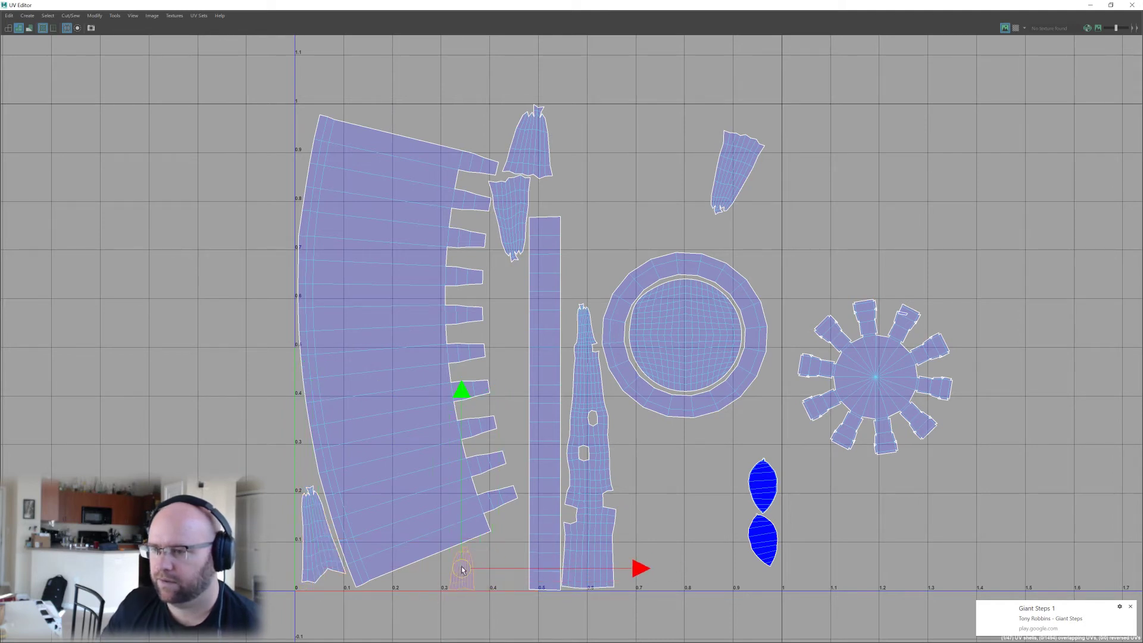
{"action": "key", "text": "e"}
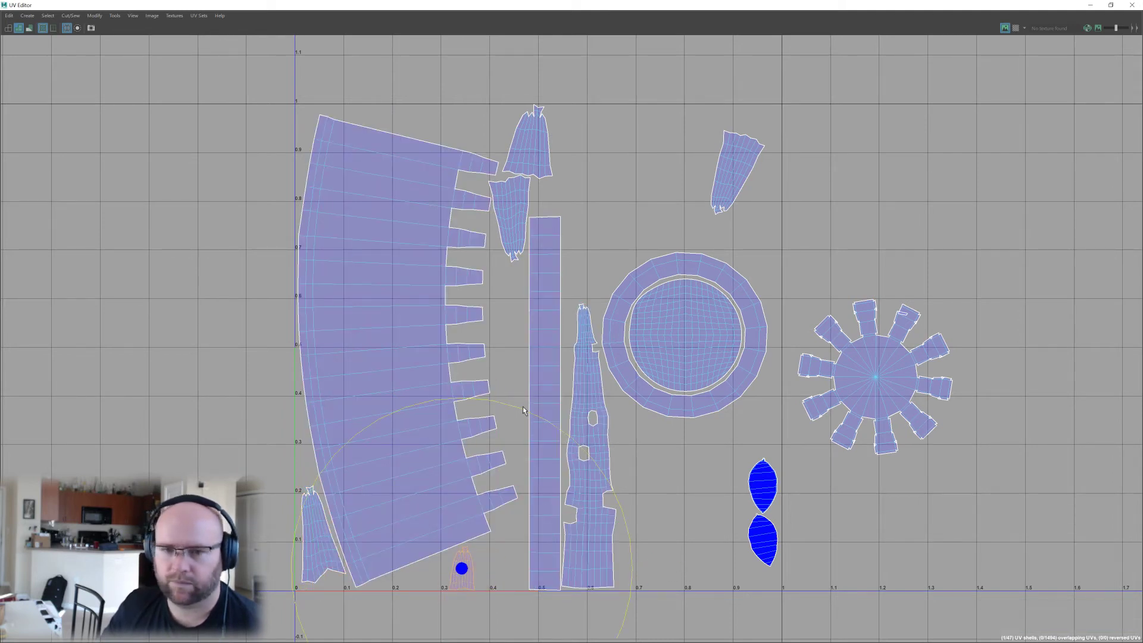
{"action": "left_click_drag", "start_coordinate": [522, 408], "coordinate": [319, 459]}
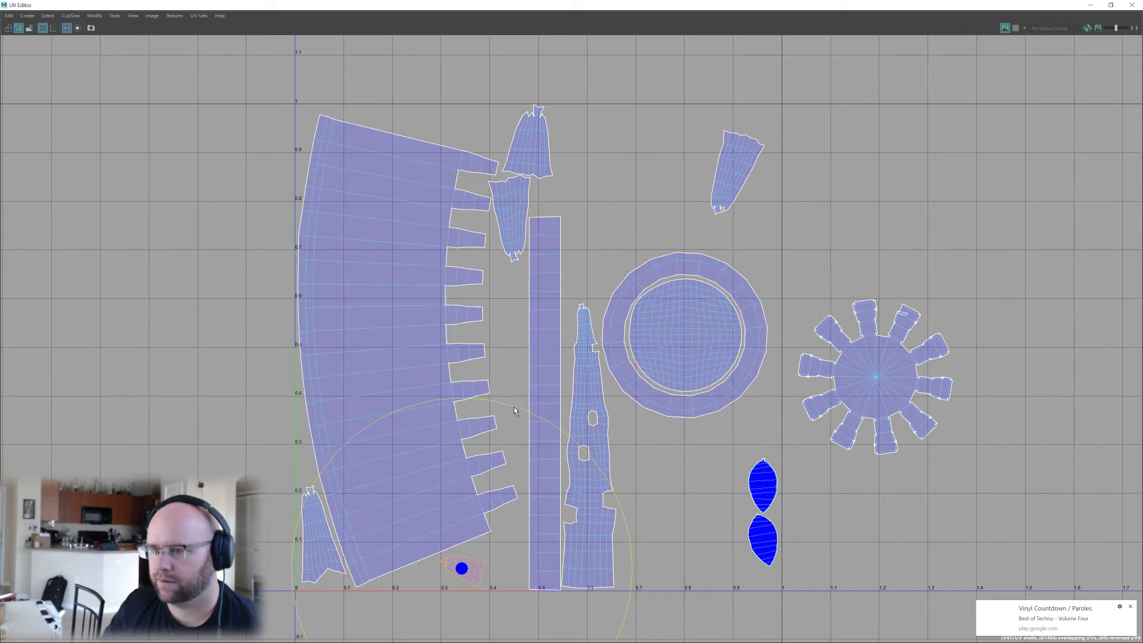
{"action": "key", "text": "w"}
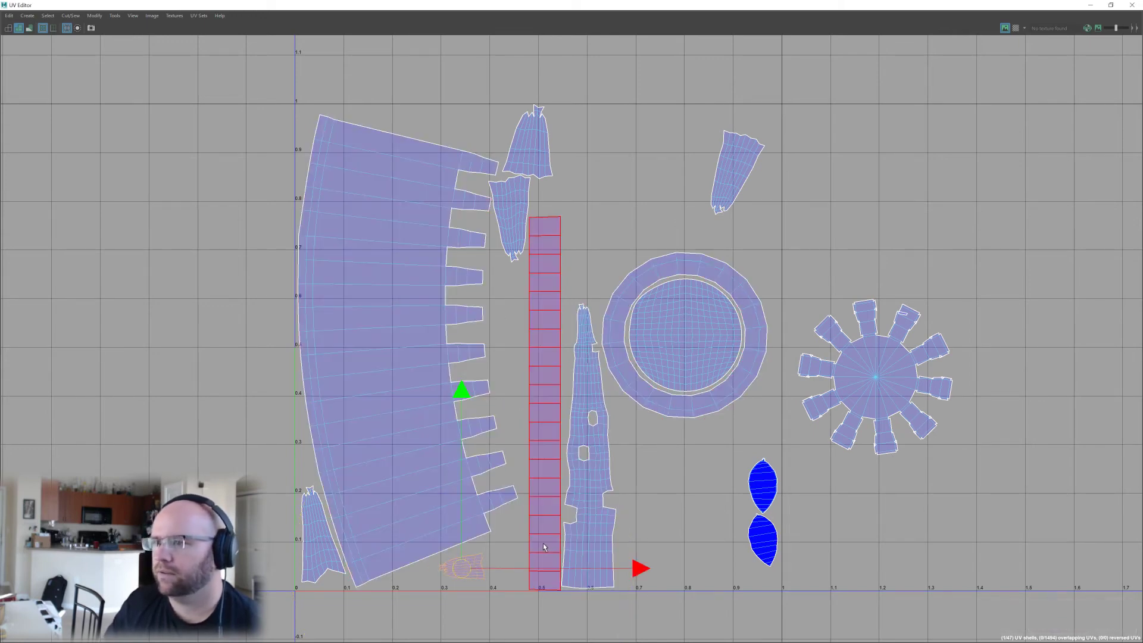
{"action": "left_click_drag", "start_coordinate": [466, 588], "coordinate": [425, 576]}
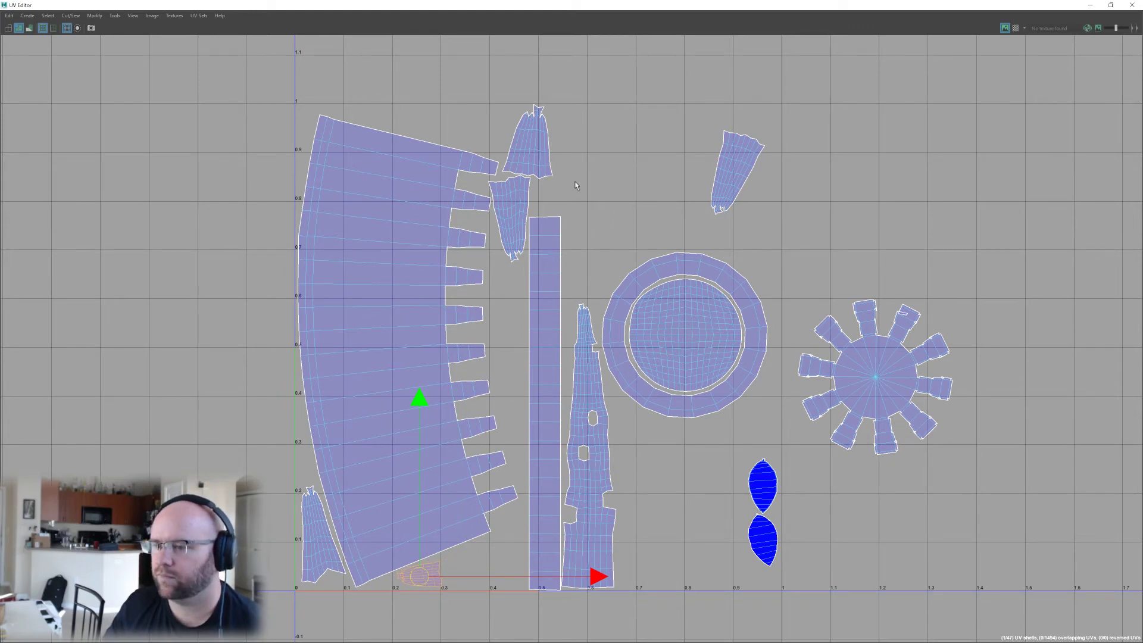
Try rotating the flared branch shell into the gap below the pot wall shell, and park it outside the tile beyond U 0.
{"action": "left_click", "coordinate": [527, 149]}
{"action": "left_click_drag", "start_coordinate": [527, 149], "coordinate": [492, 556]}
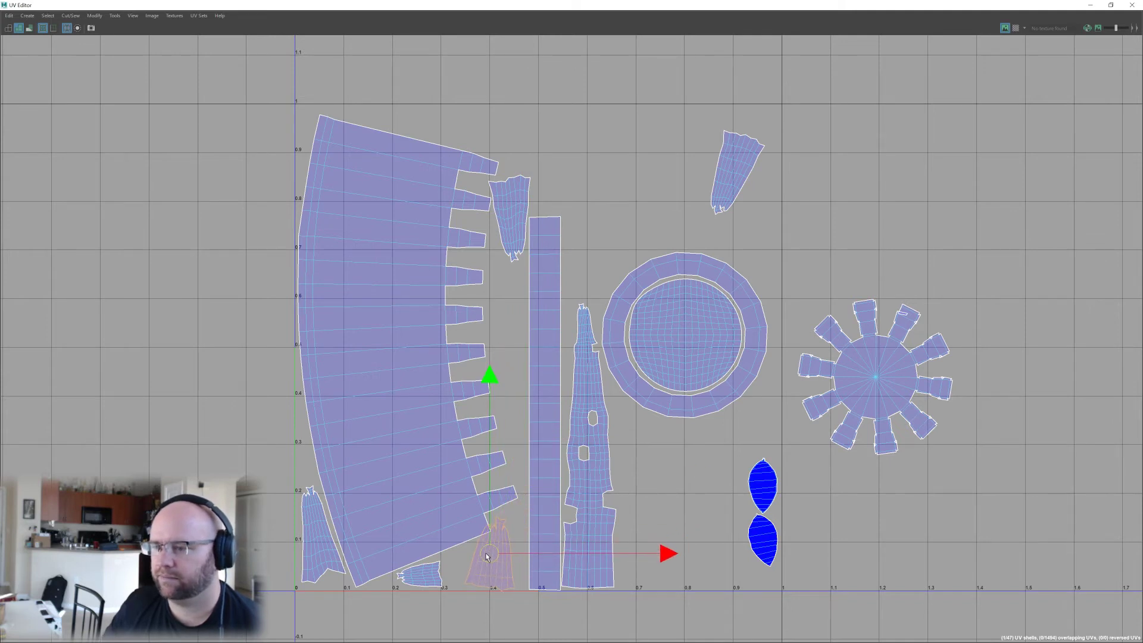
{"action": "key", "text": "e"}
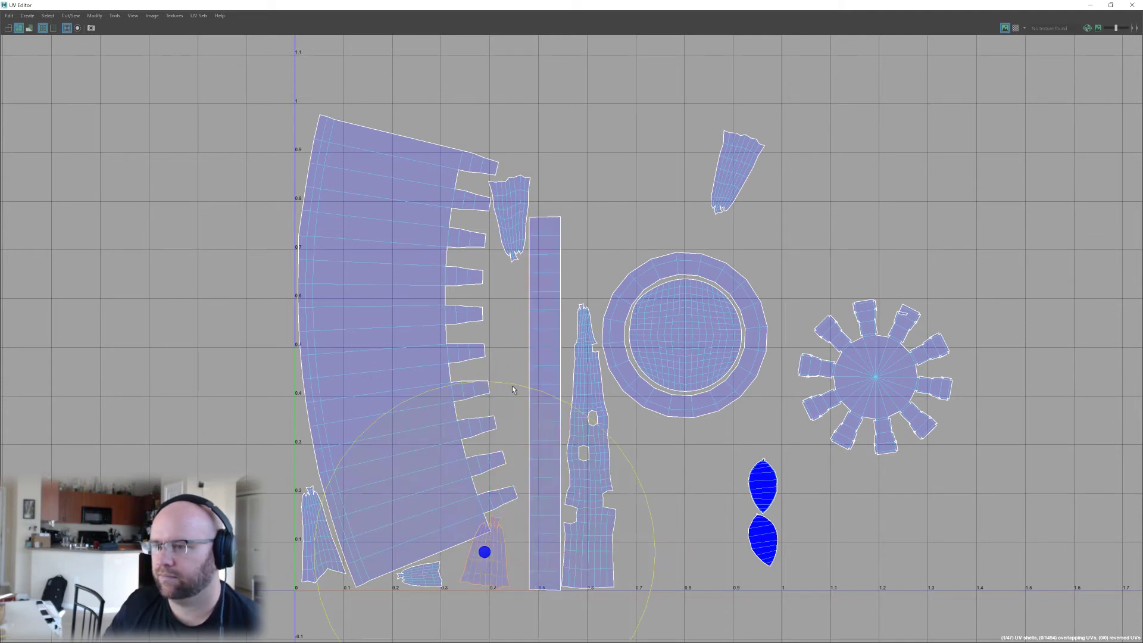
{"action": "left_click_drag", "start_coordinate": [512, 387], "coordinate": [681, 529]}
{"action": "key", "text": "w"}
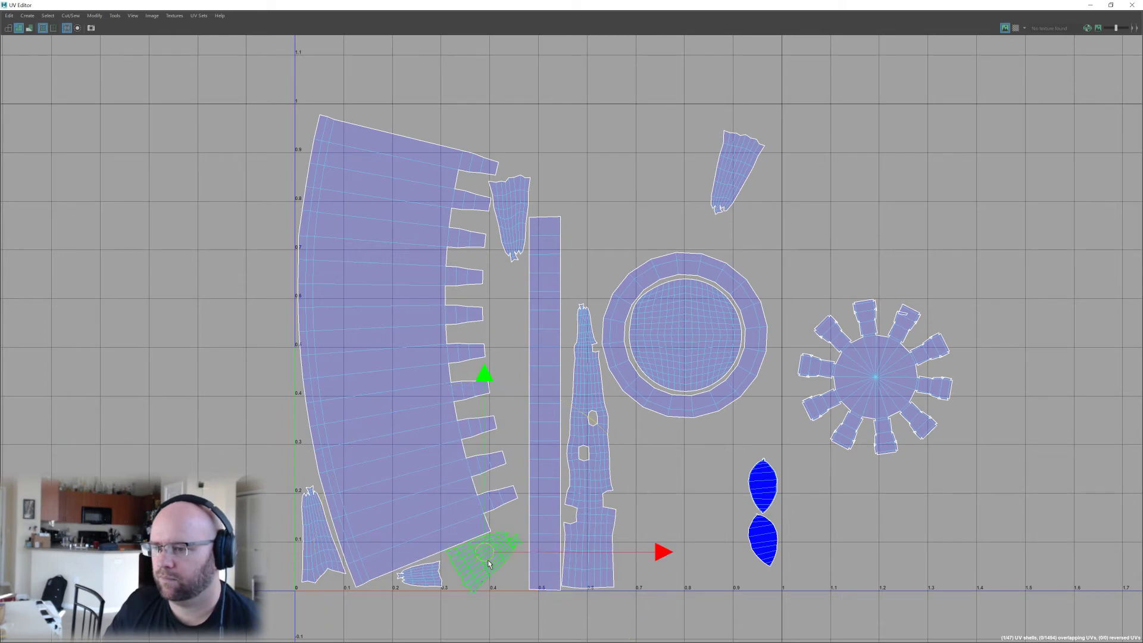
{"action": "left_click_drag", "start_coordinate": [487, 552], "coordinate": [176, 356]}
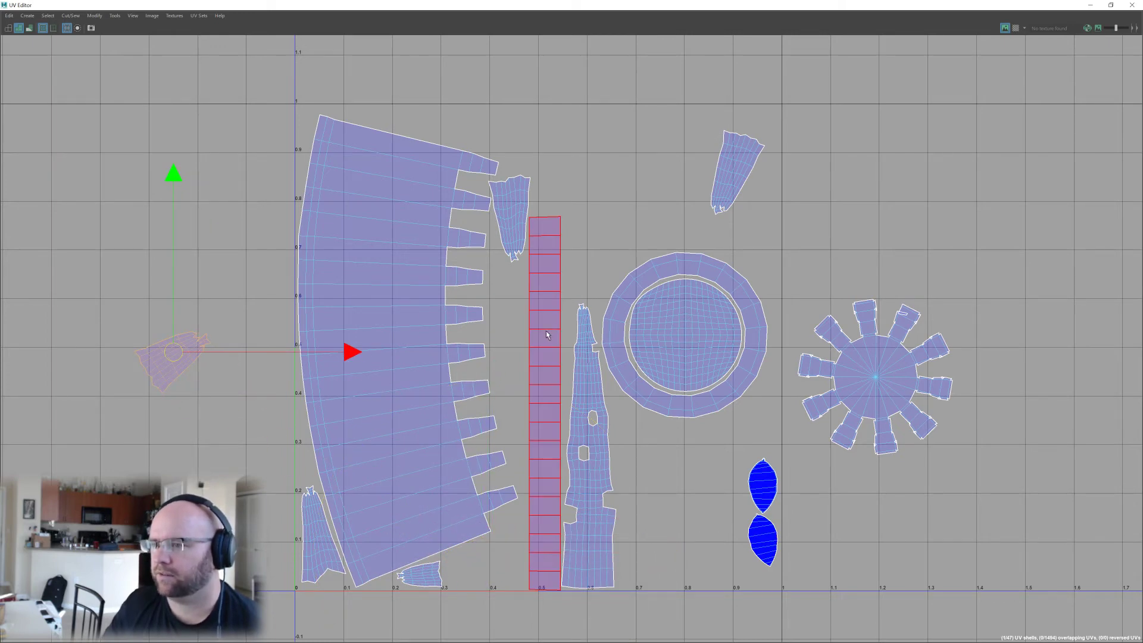
Move the long strip shell to the tile's U 1 edge and clear the leaf, ring and soil shells off it.
{"action": "left_click", "coordinate": [540, 329]}
{"action": "left_click_drag", "start_coordinate": [542, 410], "coordinate": [760, 402]}
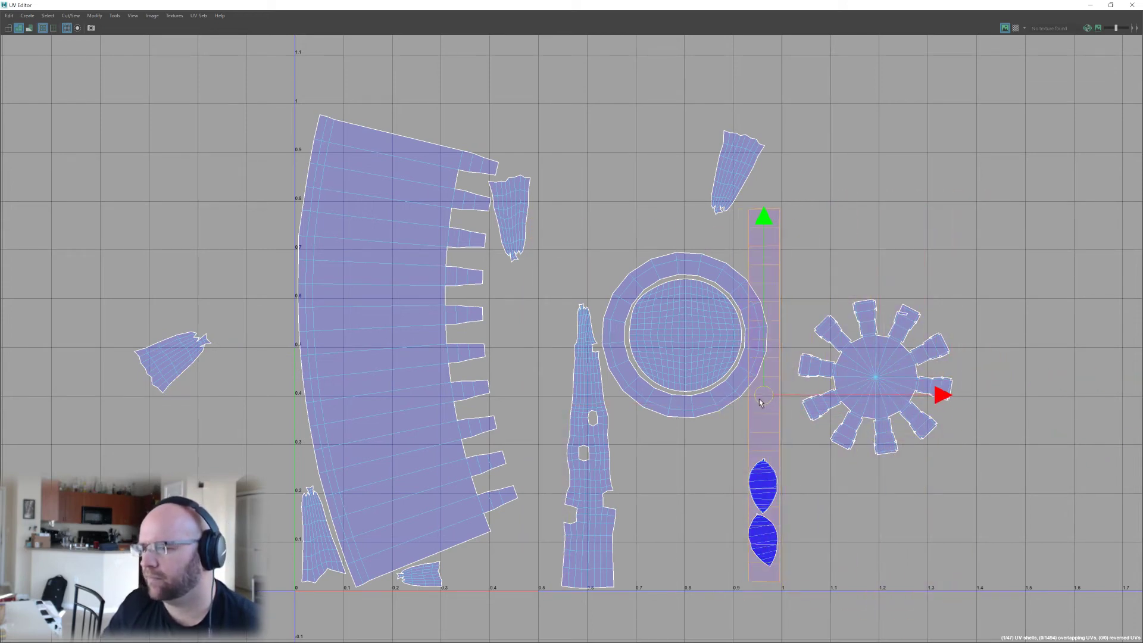
{"action": "left_click", "coordinate": [760, 490]}
{"action": "left_click_drag", "start_coordinate": [761, 488], "coordinate": [820, 500]}
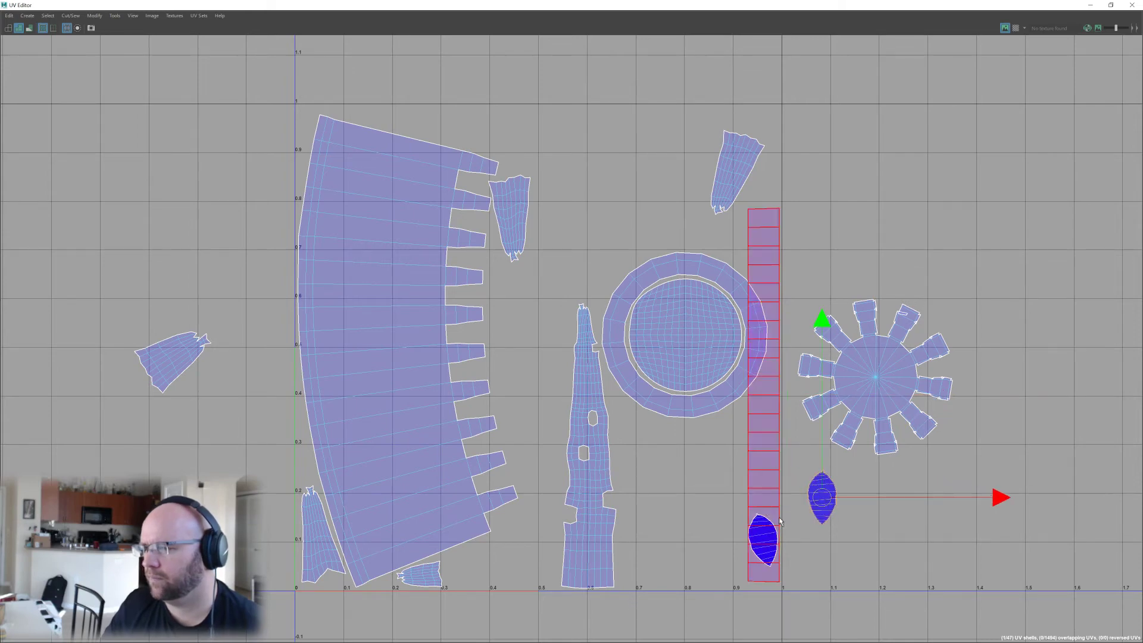
{"action": "left_click", "coordinate": [763, 537]}
{"action": "left_click_drag", "start_coordinate": [763, 540], "coordinate": [815, 551]}
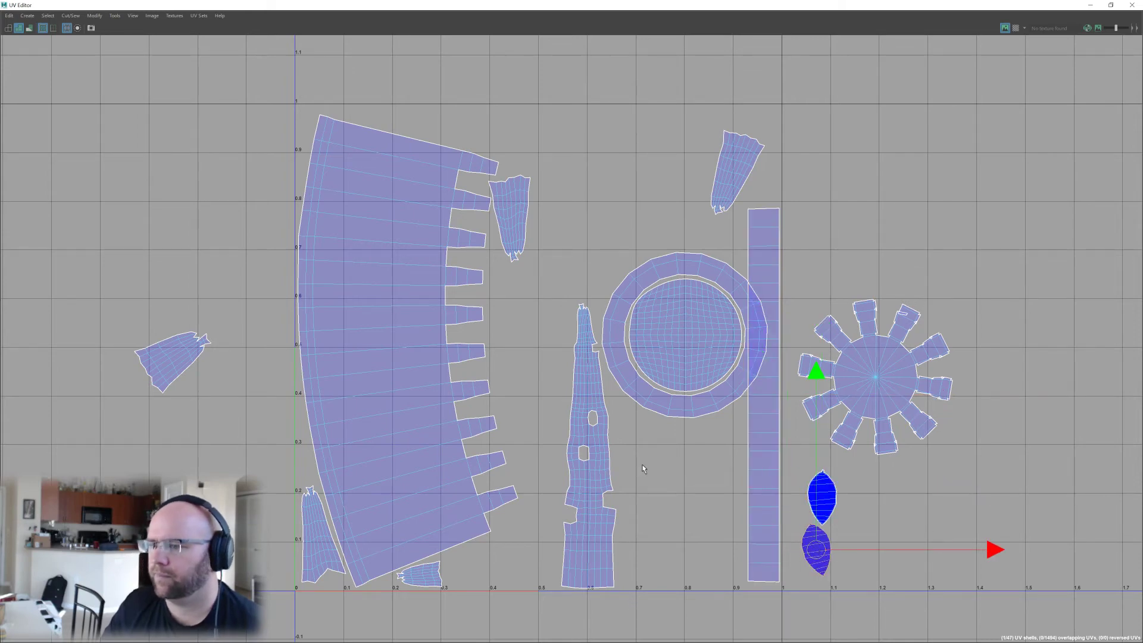
{"action": "left_click", "coordinate": [679, 359]}
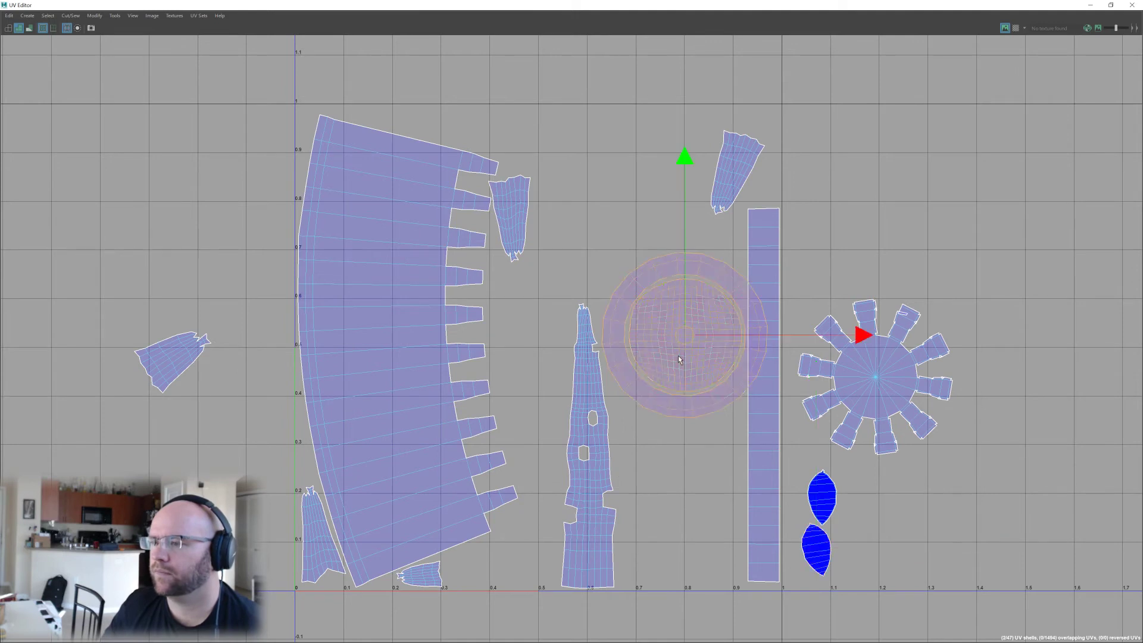
{"action": "left_click_drag", "start_coordinate": [682, 344], "coordinate": [614, 201]}
Fit the remaining upper tapered branch shell sideways below the pot wall shell, with its narrow end beside the smallest branch shell.
{"action": "left_click", "coordinate": [738, 177]}
{"action": "left_click_drag", "start_coordinate": [738, 177], "coordinate": [506, 550]}
{"action": "key", "text": "e"}
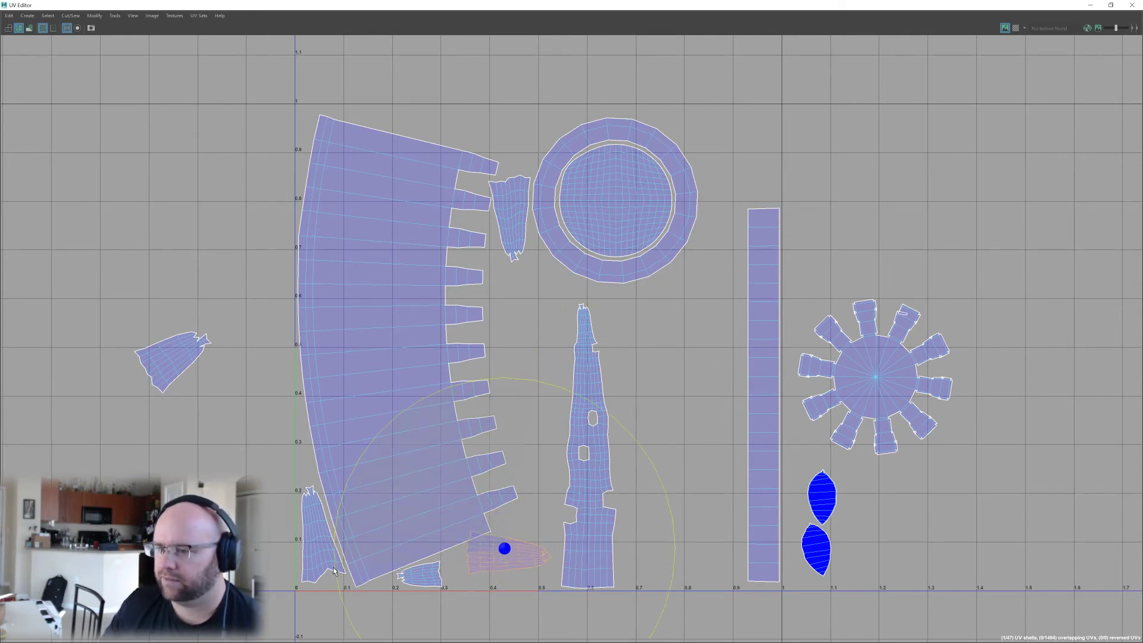
{"action": "key", "text": "w"}
{"action": "left_click_drag", "start_coordinate": [504, 547], "coordinate": [491, 565]}
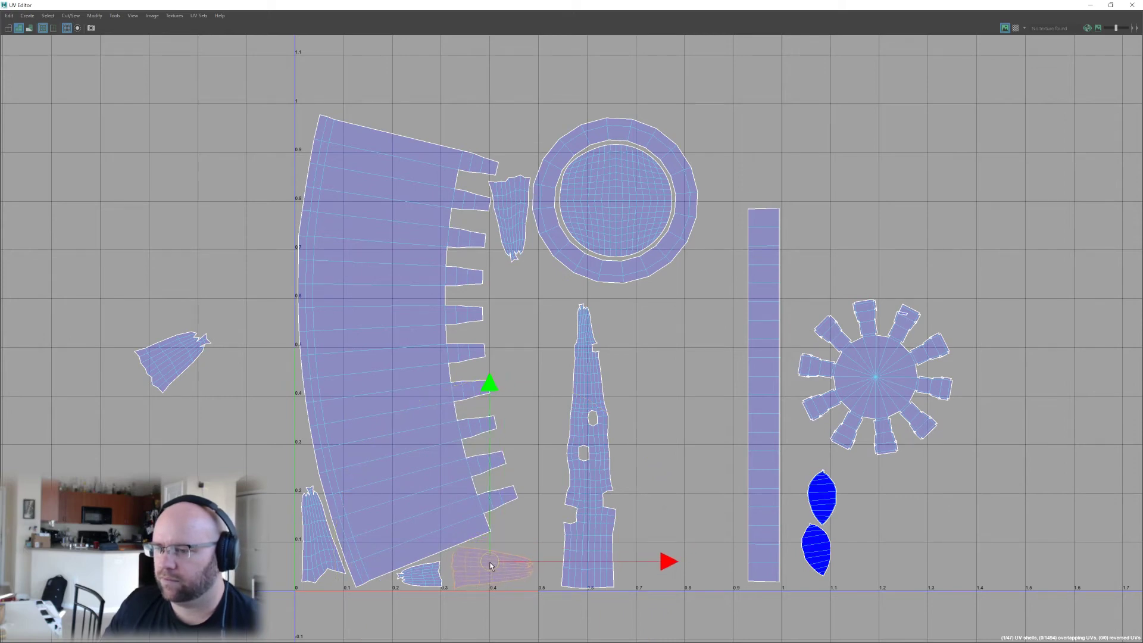
{"action": "key", "text": "e"}
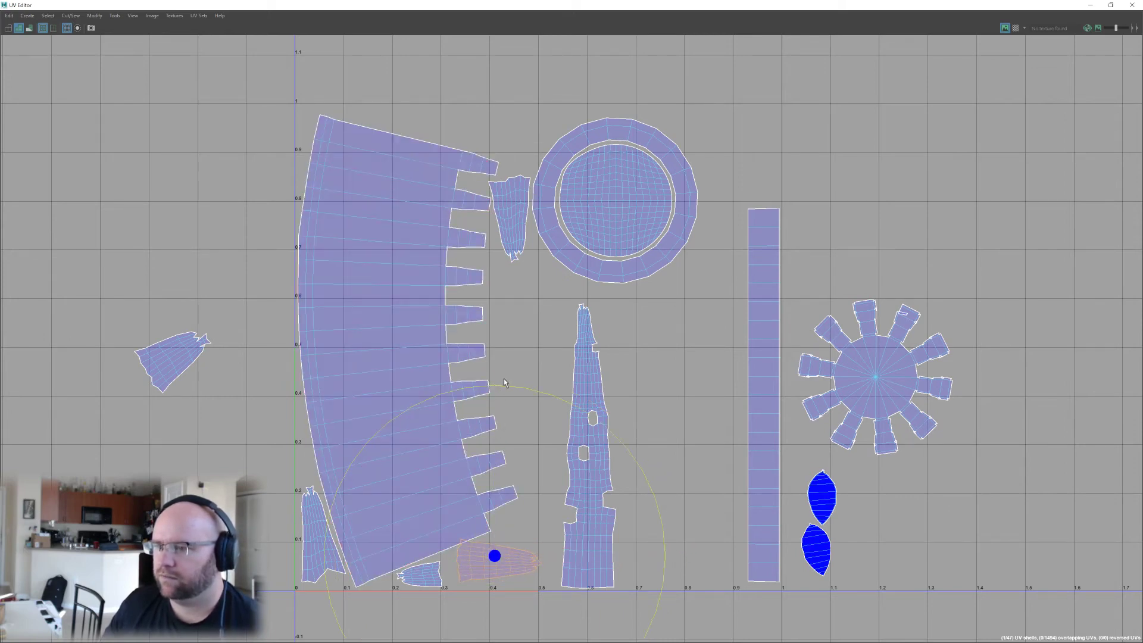
{"action": "left_click_drag", "start_coordinate": [521, 393], "coordinate": [398, 589]}
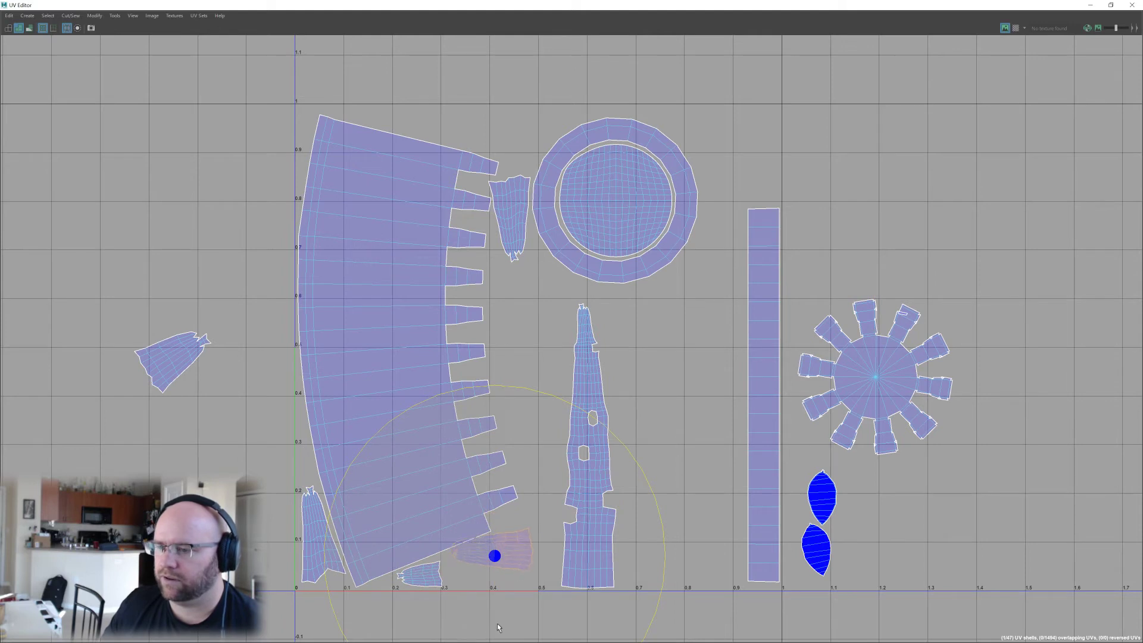
{"action": "key", "text": "w"}
{"action": "left_click_drag", "start_coordinate": [493, 561], "coordinate": [488, 569]}
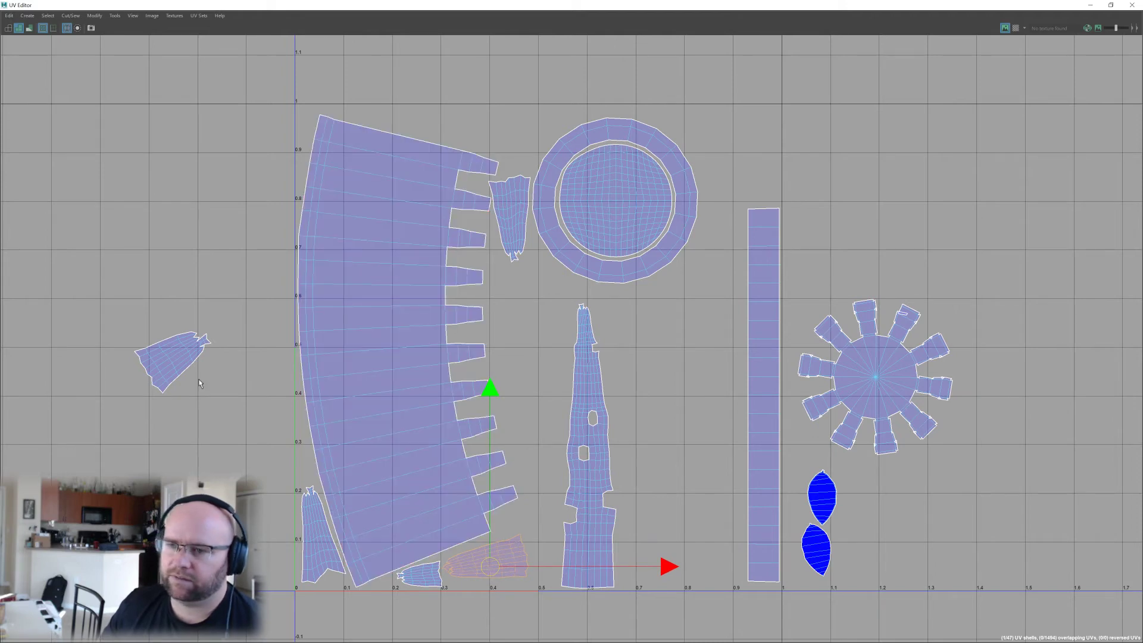
Lay the branch shell beside the ring sideways along the pot wall's slanted upper edge, and move the parked flared shell beyond U 1.
{"action": "left_click", "coordinate": [175, 363]}
{"action": "left_click_drag", "start_coordinate": [173, 361], "coordinate": [260, 360]}
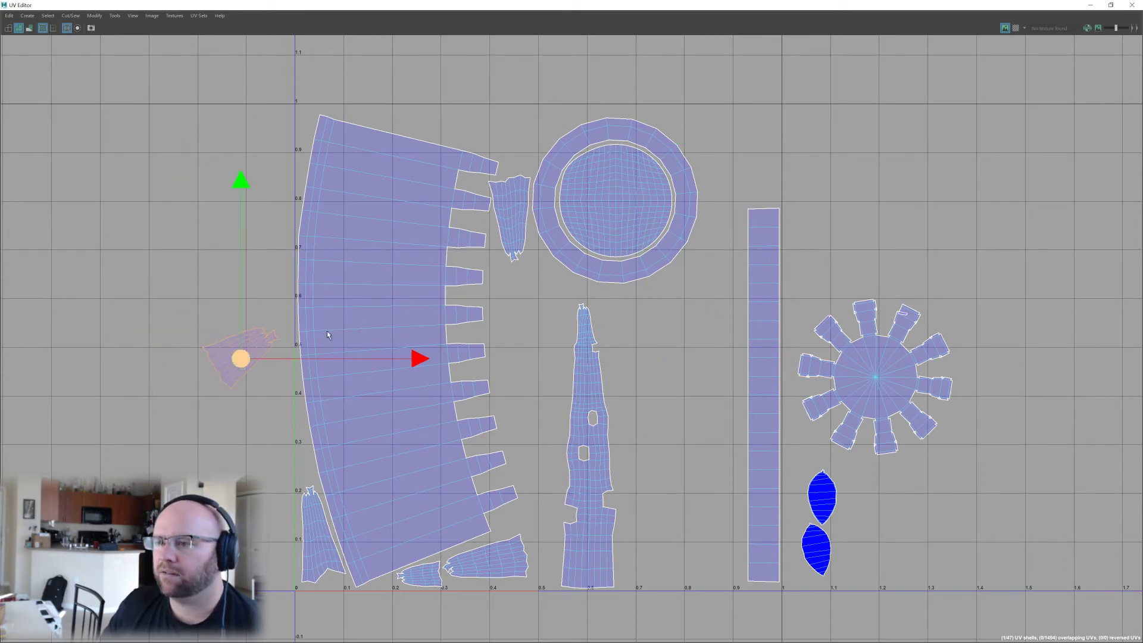
{"action": "left_click", "coordinate": [514, 219]}
{"action": "left_click_drag", "start_coordinate": [515, 219], "coordinate": [489, 127]}
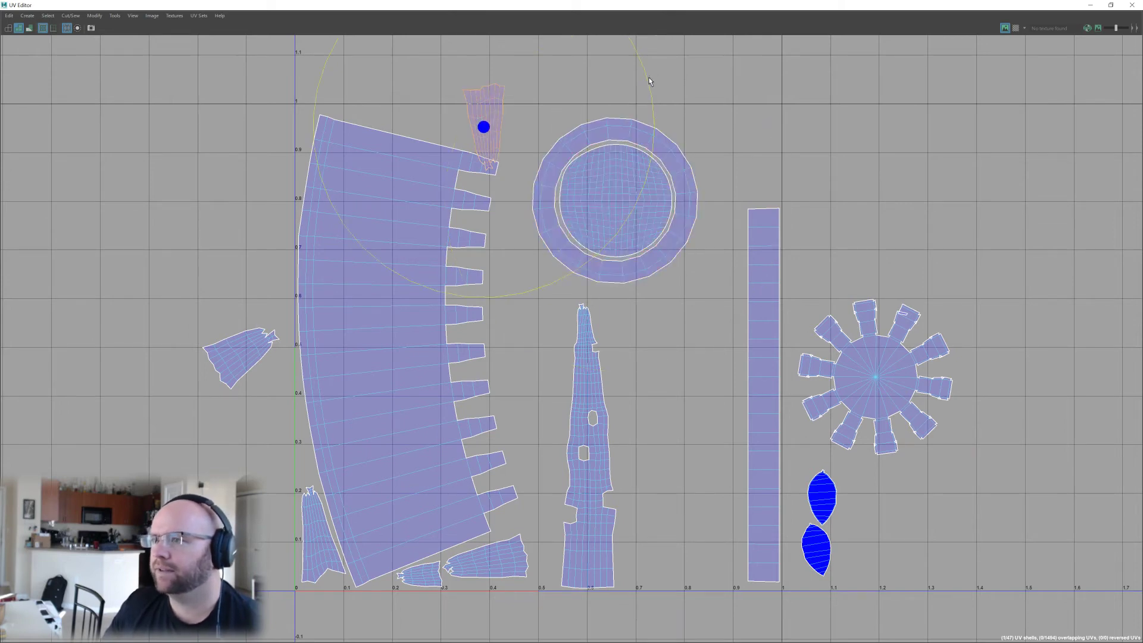
{"action": "left_click_drag", "start_coordinate": [647, 81], "coordinate": [448, 75]}
{"action": "key", "text": "w"}
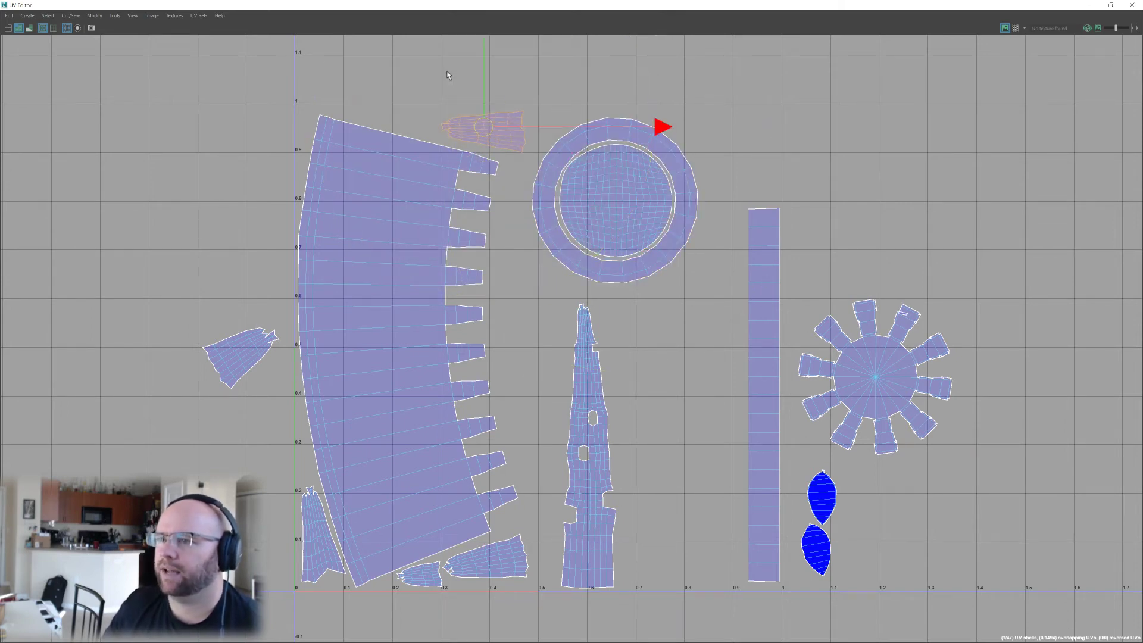
{"action": "left_click_drag", "start_coordinate": [472, 116], "coordinate": [441, 124]}
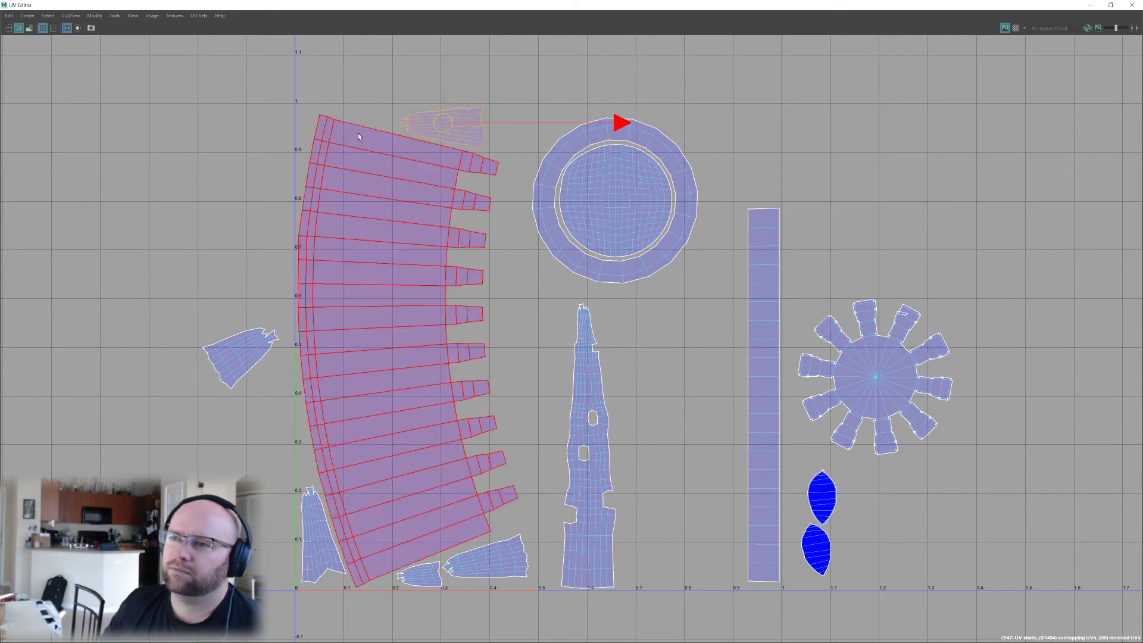
{"action": "left_click", "coordinate": [249, 346]}
{"action": "left_click_drag", "start_coordinate": [243, 365], "coordinate": [945, 513]}
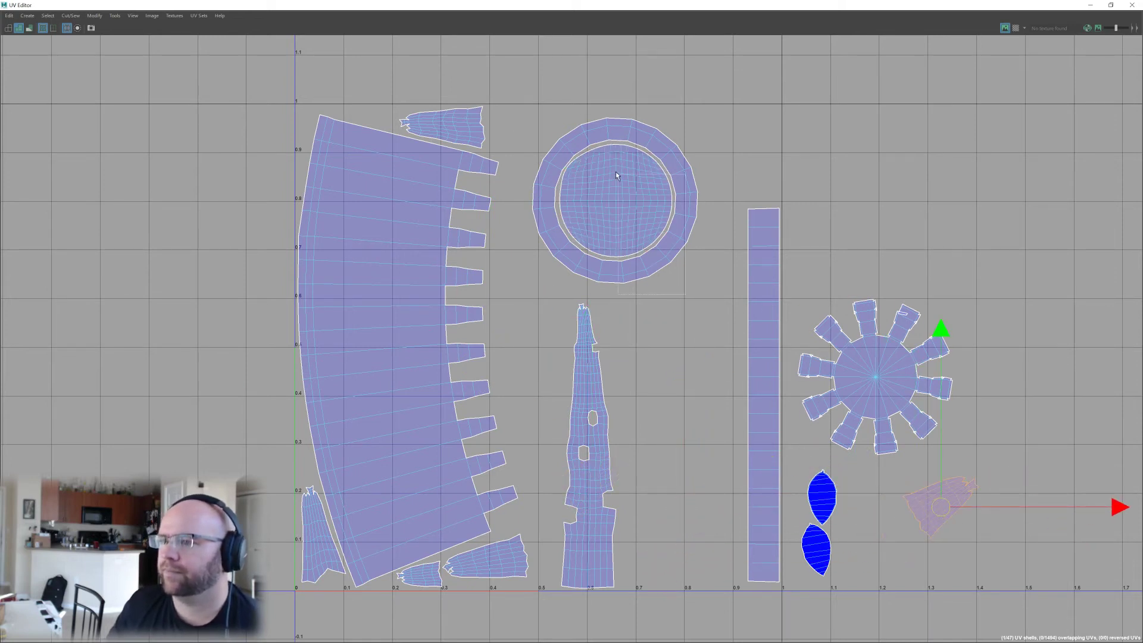
Move the ring and soil shells beside the pot wall's upper teeth, and place both leaf shells in the gap just below them.
{"action": "left_click", "coordinate": [634, 209]}
{"action": "left_click_drag", "start_coordinate": [619, 204], "coordinate": [582, 192]}
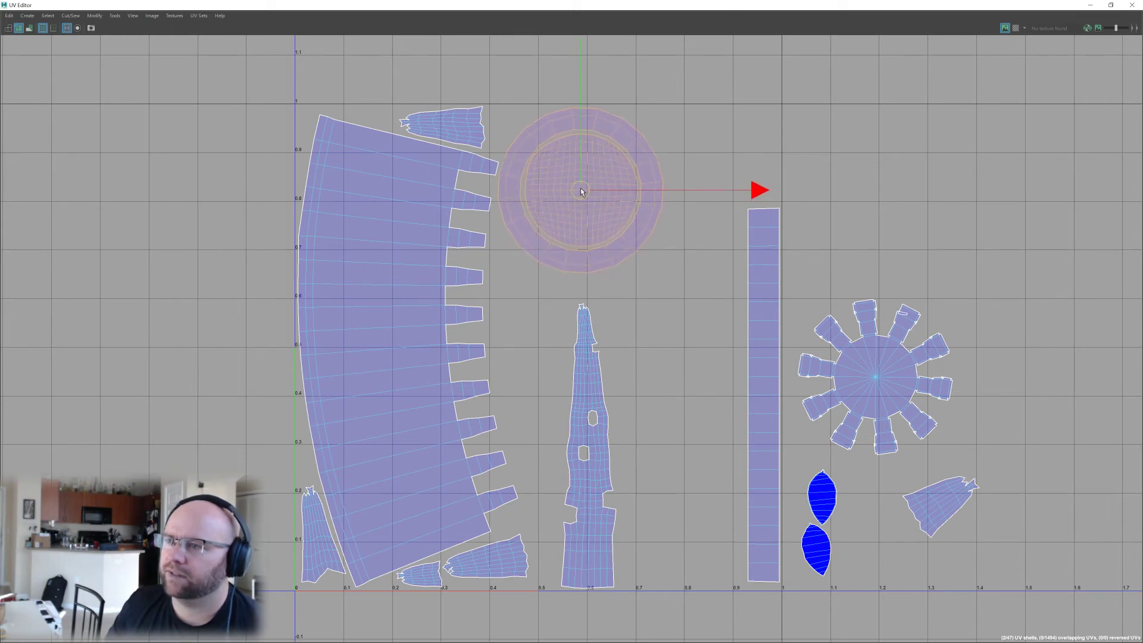
{"action": "left_click", "coordinate": [810, 483]}
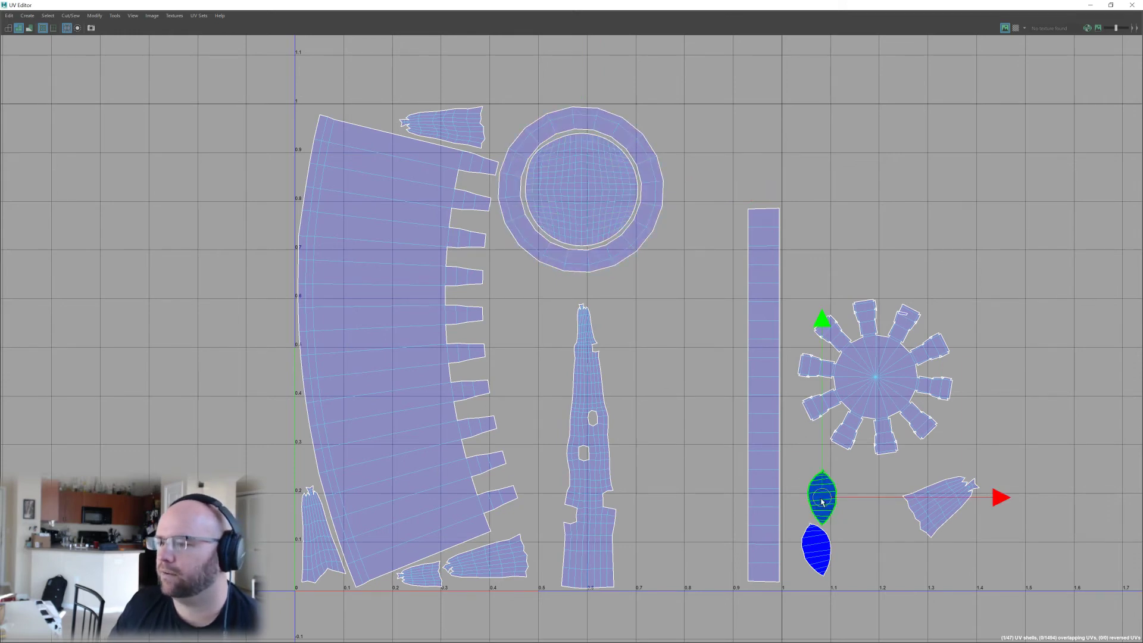
{"action": "left_click_drag", "start_coordinate": [822, 501], "coordinate": [501, 257]}
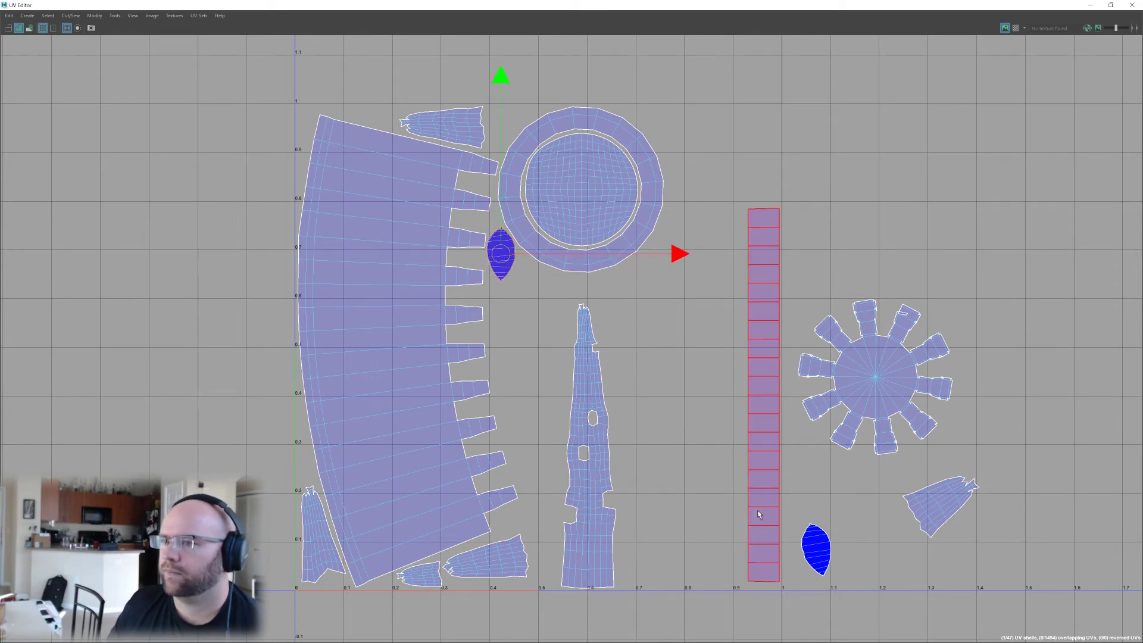
{"action": "left_click", "coordinate": [814, 547]}
{"action": "left_click_drag", "start_coordinate": [816, 548], "coordinate": [501, 309]}
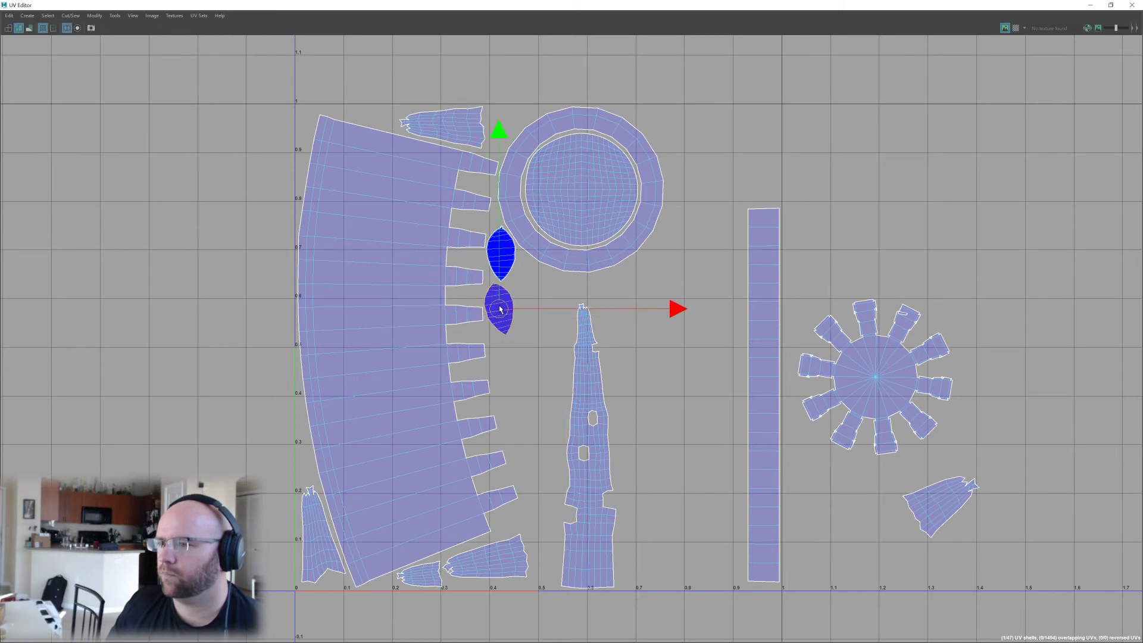
Park the long trunk shell outside the tile beyond U 1, and bring the radial pot base shell in below the ring.
{"action": "left_click", "coordinate": [600, 463]}
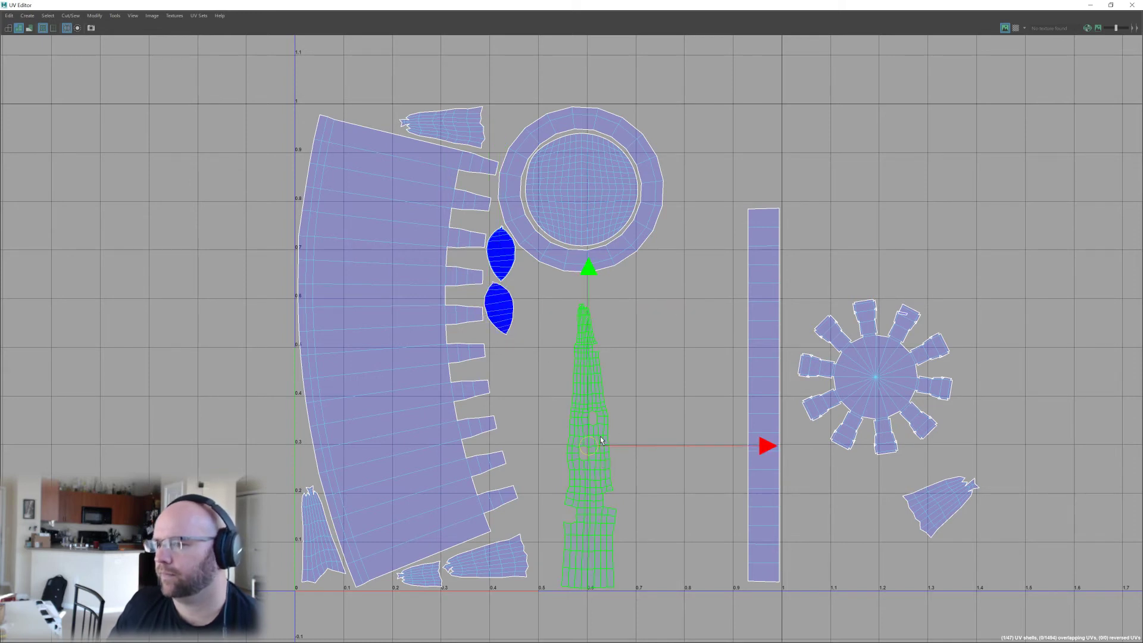
{"action": "left_click_drag", "start_coordinate": [600, 440], "coordinate": [971, 358]}
{"action": "left_click", "coordinate": [875, 376]}
{"action": "left_click_drag", "start_coordinate": [875, 376], "coordinate": [567, 380]}
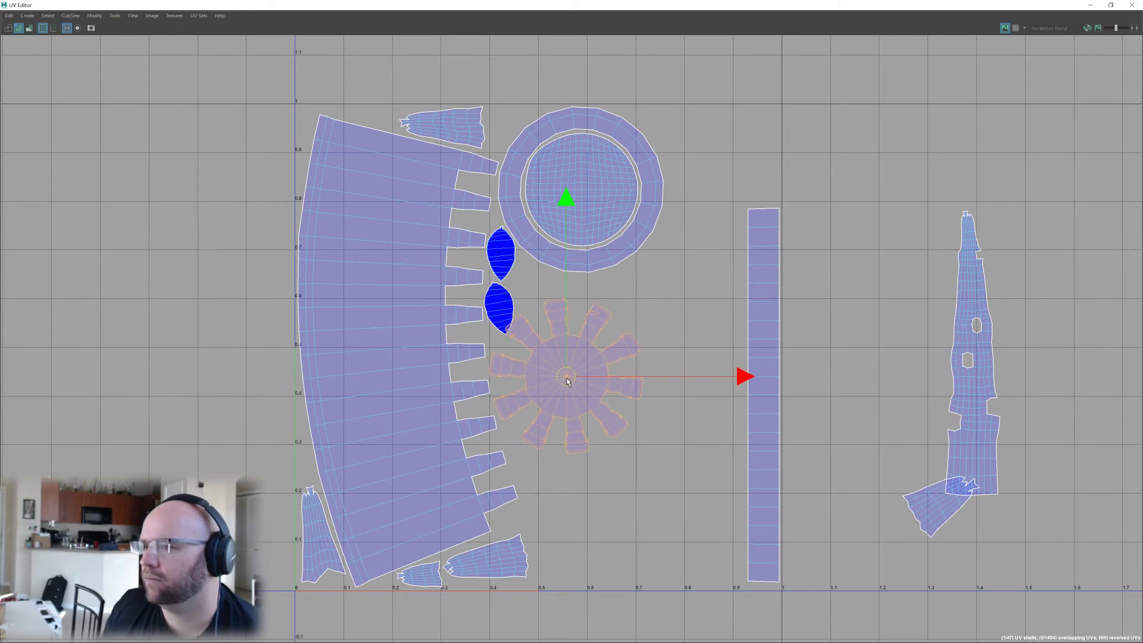
Clear the lower leaf shell off the radial base shell, and rotate and nudge the base shell up snugly beneath the ring.
{"action": "left_click_drag", "start_coordinate": [498, 307], "coordinate": [652, 292]}
{"action": "left_click", "coordinate": [563, 365]}
{"action": "left_click_drag", "start_coordinate": [563, 366], "coordinate": [561, 350]}
{"action": "key", "text": "e"}
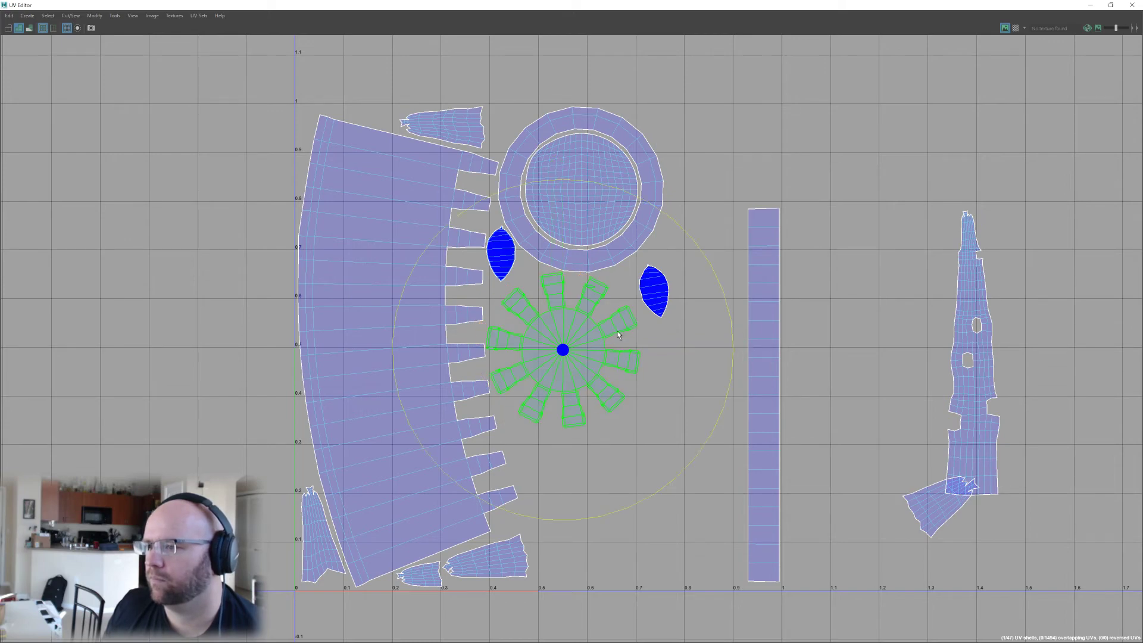
{"action": "left_click_drag", "start_coordinate": [709, 272], "coordinate": [718, 293]}
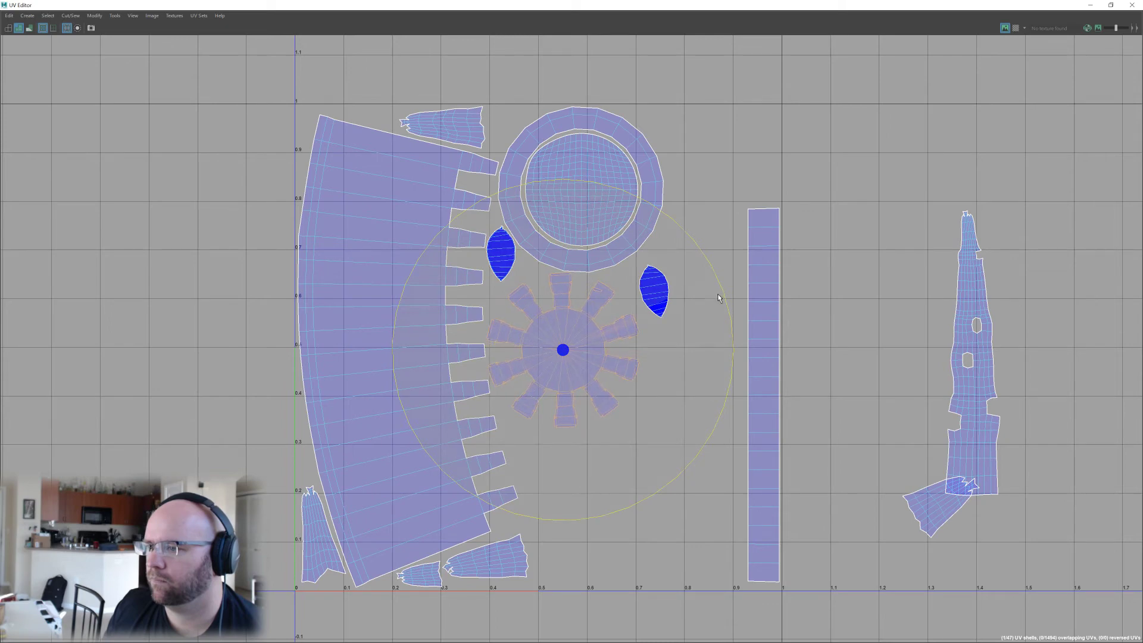
{"action": "key", "text": "w"}
{"action": "left_click_drag", "start_coordinate": [564, 351], "coordinate": [561, 348]}
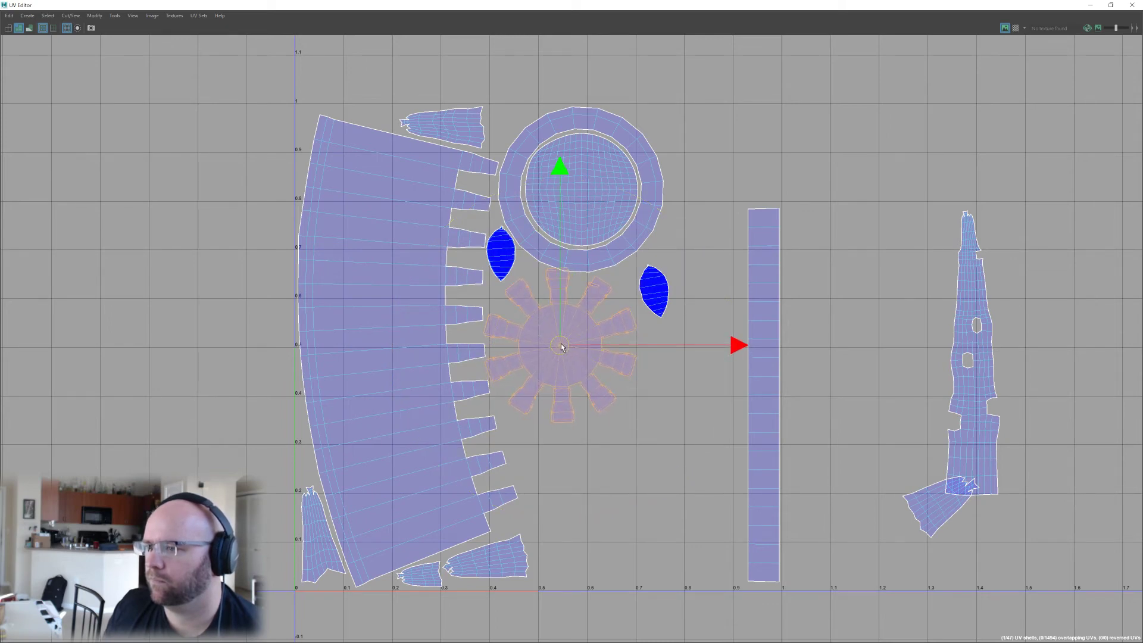
Place one leaf shell below the radial base shell beside the pot wall's teeth, and move the other to the open space near V 0.1.
{"action": "left_click", "coordinate": [501, 255]}
{"action": "left_click_drag", "start_coordinate": [501, 255], "coordinate": [502, 265]}
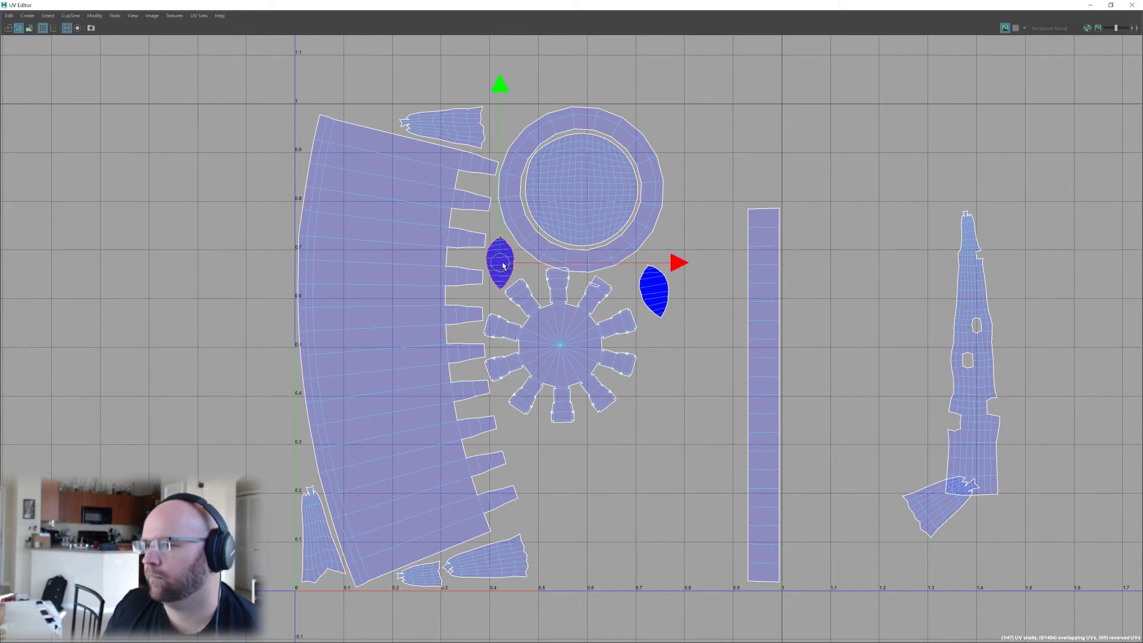
{"action": "left_click", "coordinate": [654, 289]}
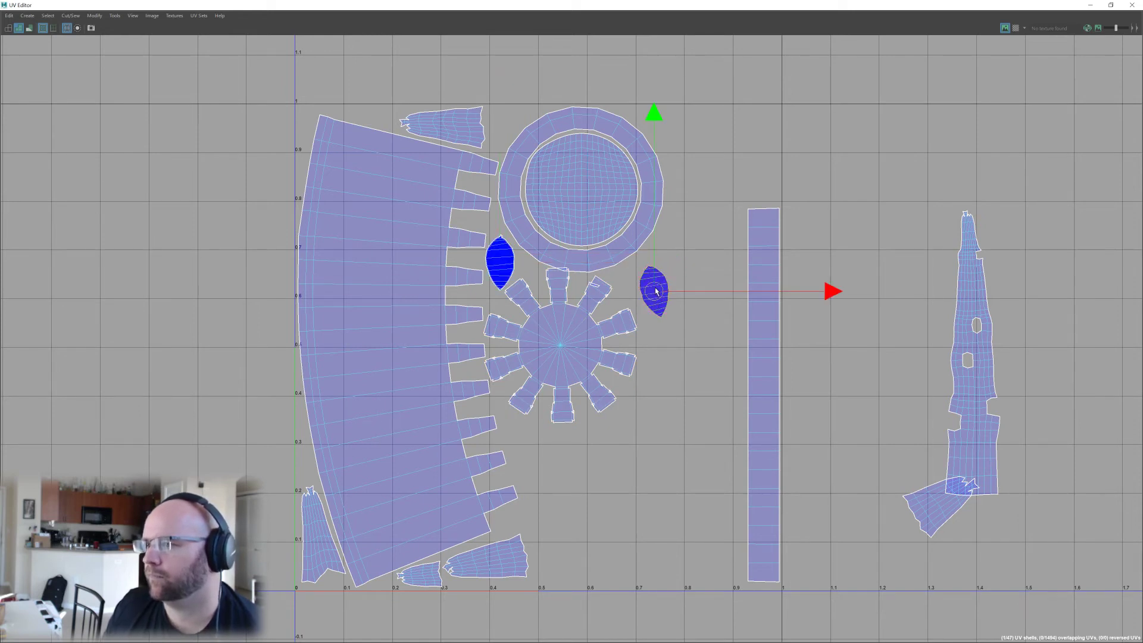
{"action": "left_click_drag", "start_coordinate": [653, 289], "coordinate": [520, 443]}
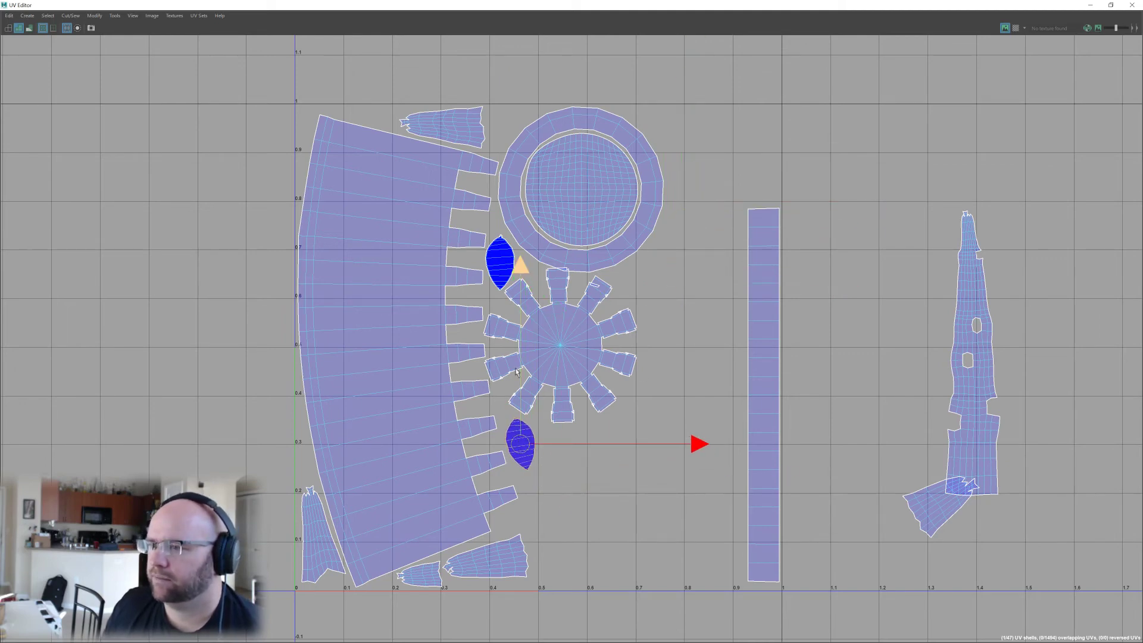
{"action": "left_click", "coordinate": [503, 267]}
{"action": "left_click_drag", "start_coordinate": [503, 267], "coordinate": [636, 516]}
Nudge the radial base shell slightly away from the ring and the pot wall's teeth to leave padding around it.
{"action": "left_click", "coordinate": [559, 345]}
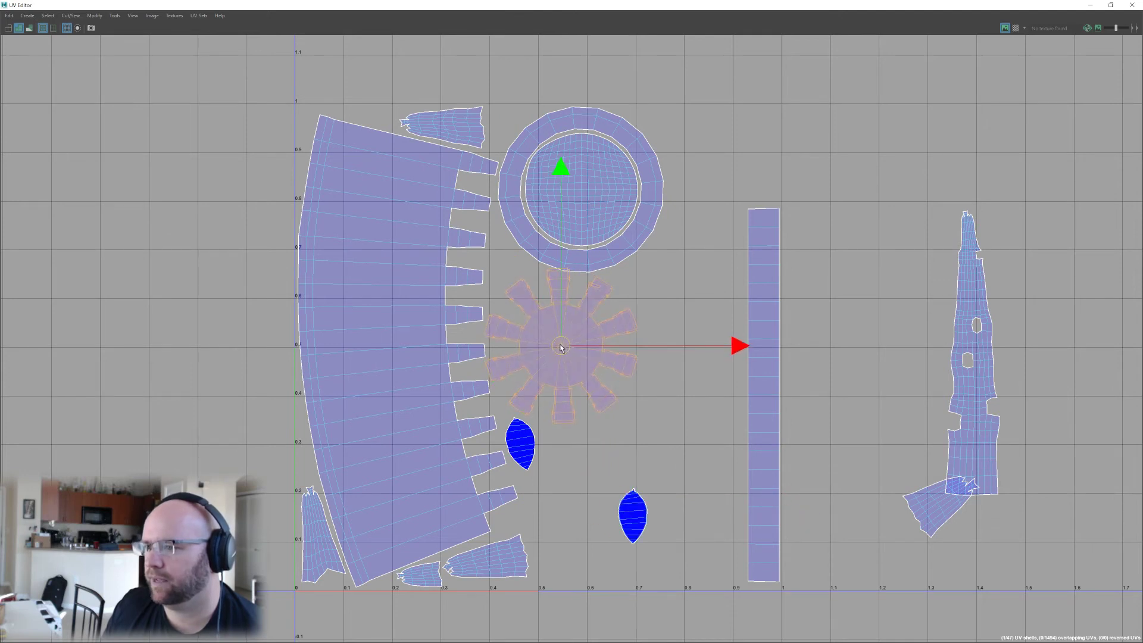
{"action": "mouse_move", "coordinate": [560, 350]}
{"action": "left_mouse_down"}
{"action": "mouse_move", "coordinate": [641, 352]}
{"action": "mouse_move", "coordinate": [613, 360]}
{"action": "mouse_move", "coordinate": [665, 319]}
{"action": "mouse_move", "coordinate": [678, 265]}
{"action": "mouse_move", "coordinate": [564, 351]}
{"action": "left_mouse_up"}
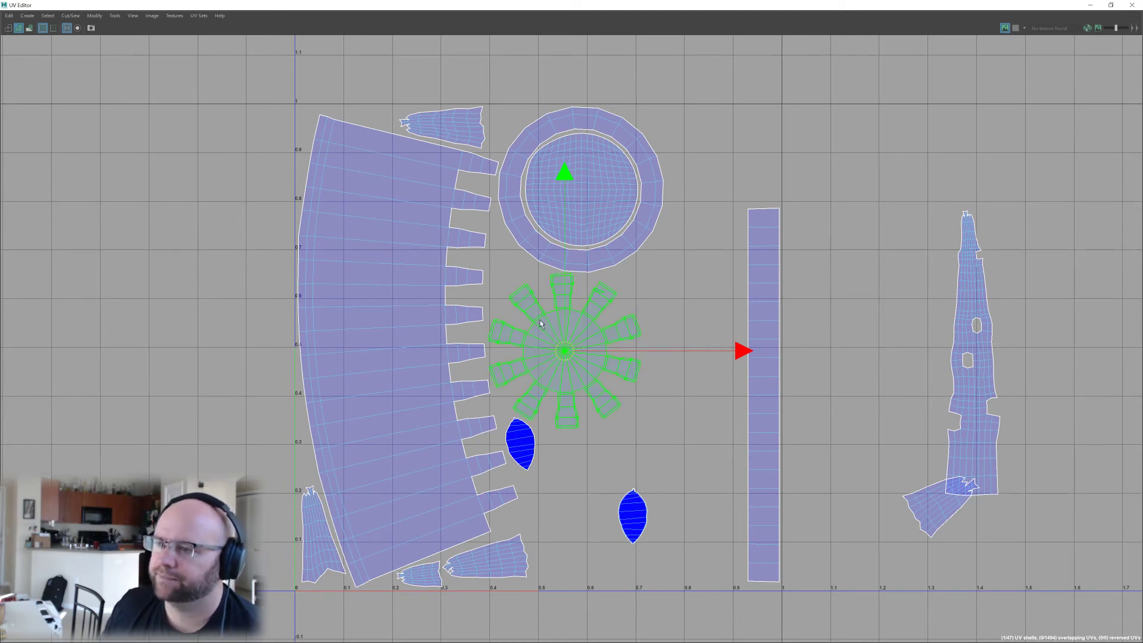
{"action": "scroll", "coordinate": [540, 320], "scroll_direction": "up", "scroll_amount": 1}
{"action": "left_click", "coordinate": [523, 307]}
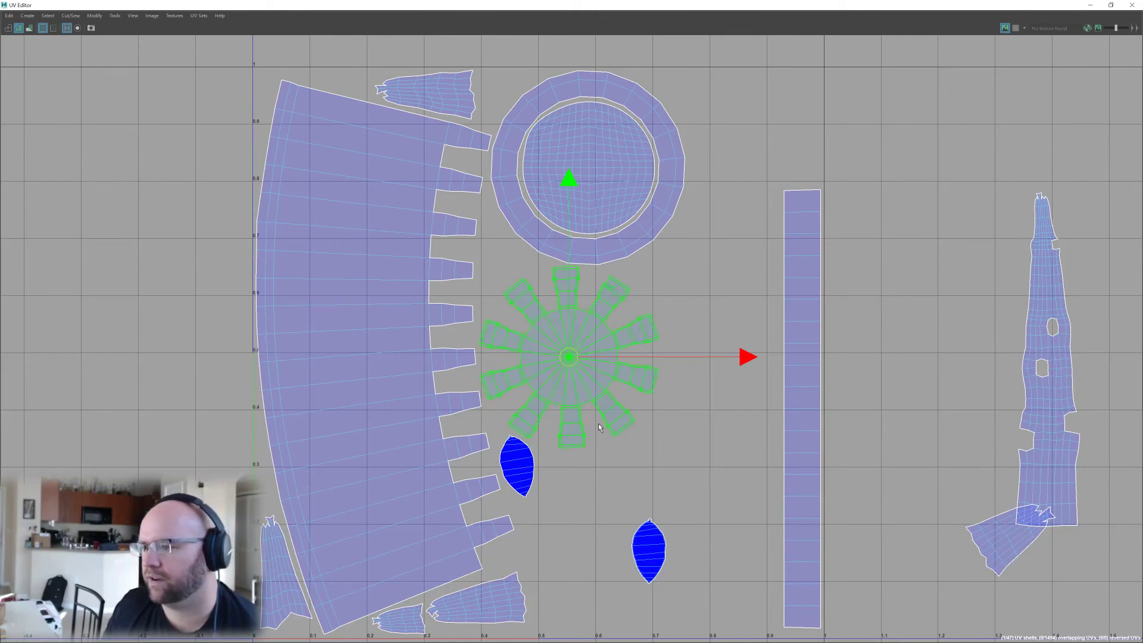
{"action": "left_click_drag", "start_coordinate": [598, 428], "coordinate": [599, 430]}
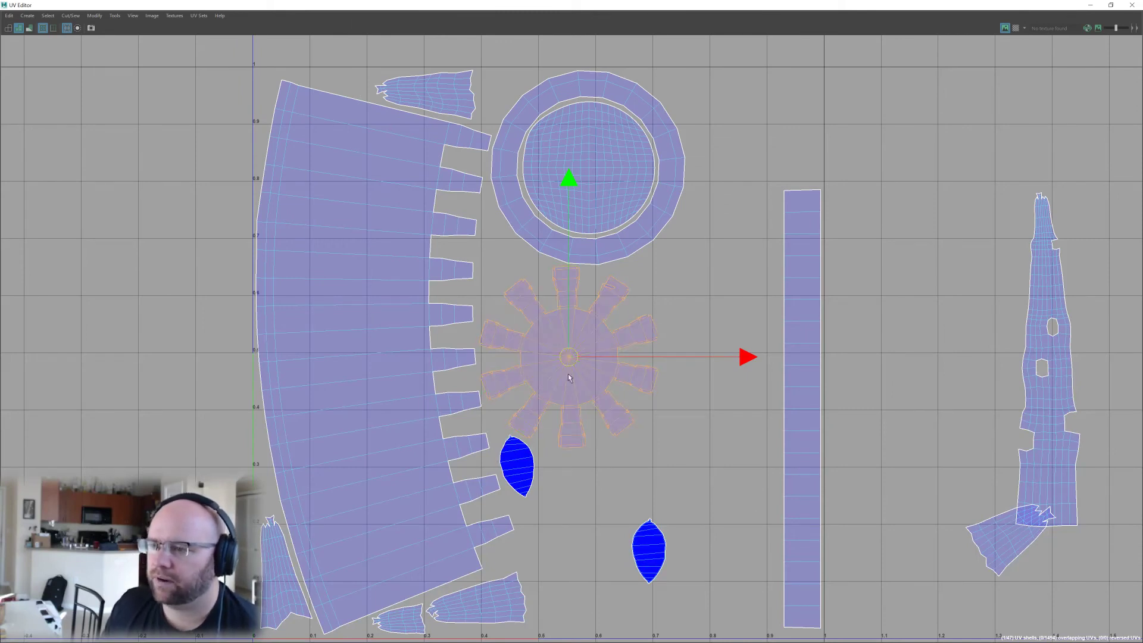
{"action": "left_click_drag", "start_coordinate": [568, 377], "coordinate": [596, 365]}
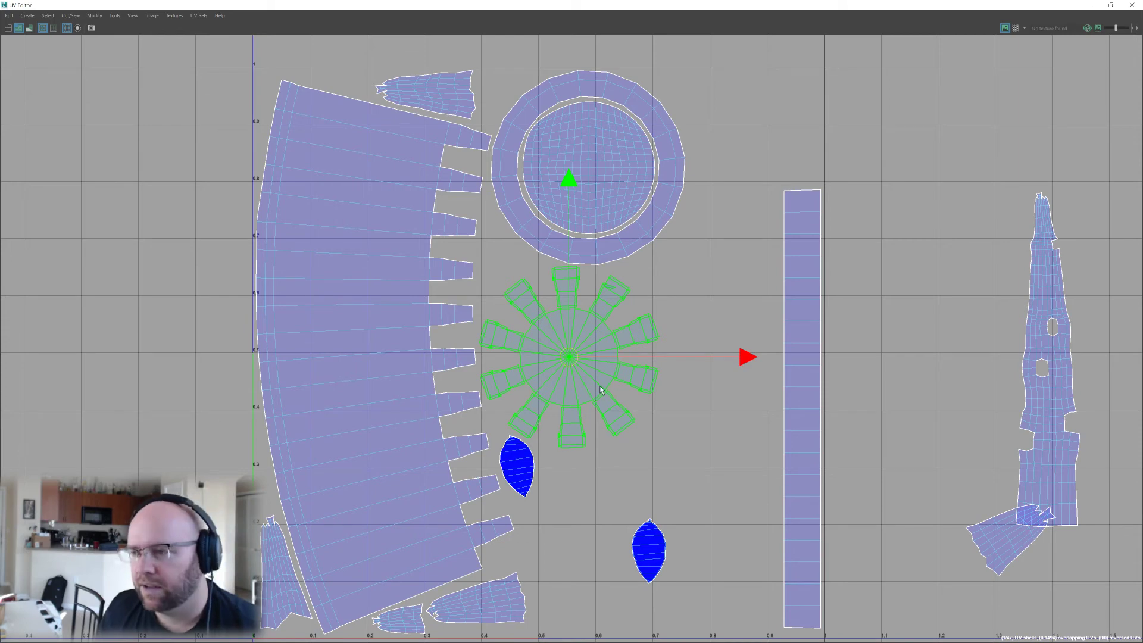
Cut the misattached overlapping sliver on the radial base shell's spoke and sew it back onto the spoke's matching edge.
{"action": "right_click_drag", "start_coordinate": [513, 344], "coordinate": [533, 309], "text": "alt"}
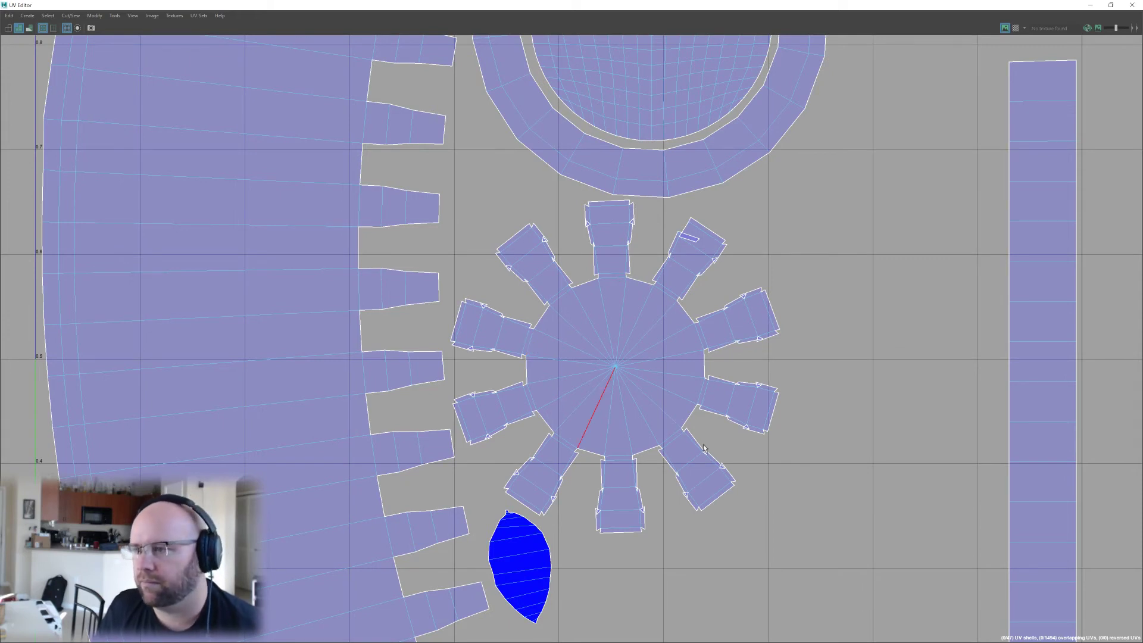
{"action": "left_click", "coordinate": [686, 236]}
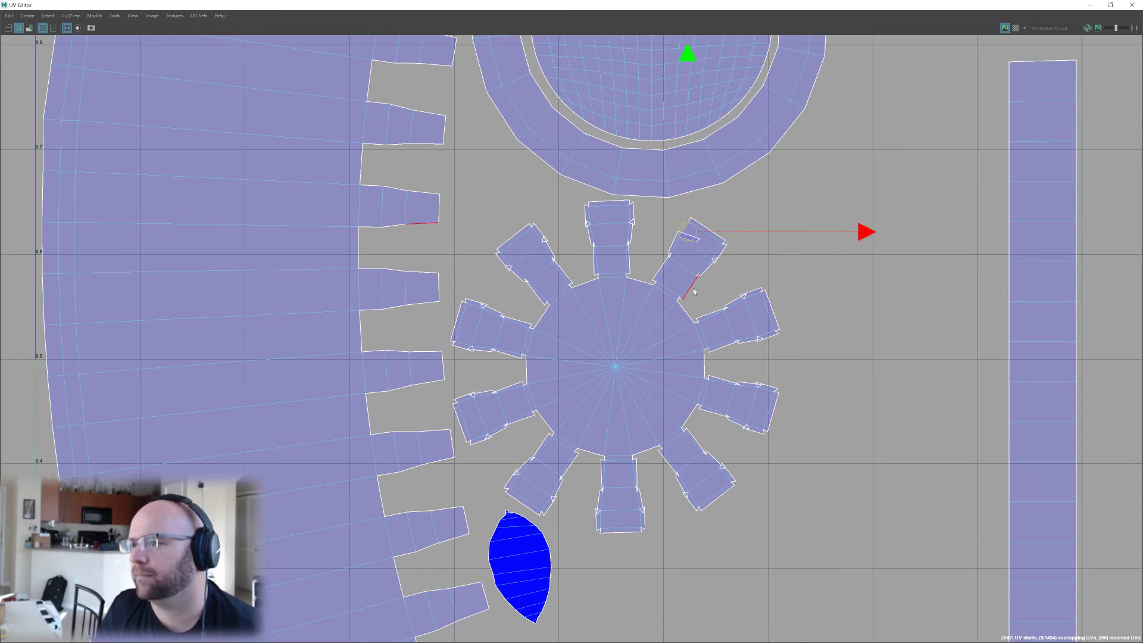
{"action": "key", "text": "q"}
{"action": "key", "text": "w"}
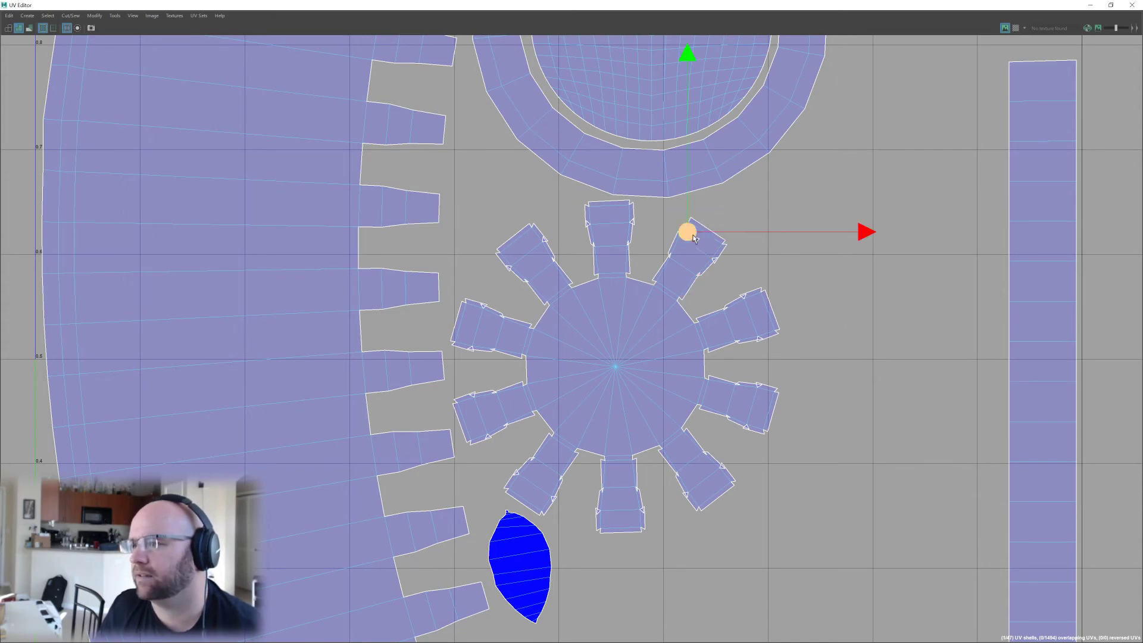
{"action": "scroll", "coordinate": [689, 238], "scroll_direction": "up", "scroll_amount": 2}
{"action": "scroll", "coordinate": [726, 247], "scroll_direction": "up", "scroll_amount": 10}
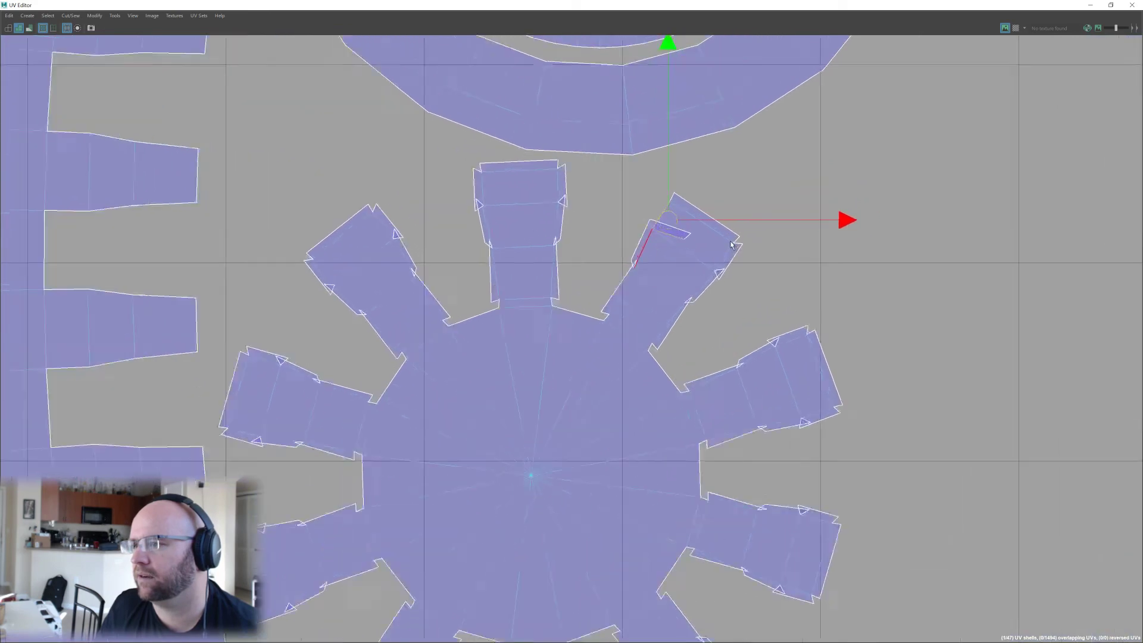
{"action": "left_click", "coordinate": [431, 162]}
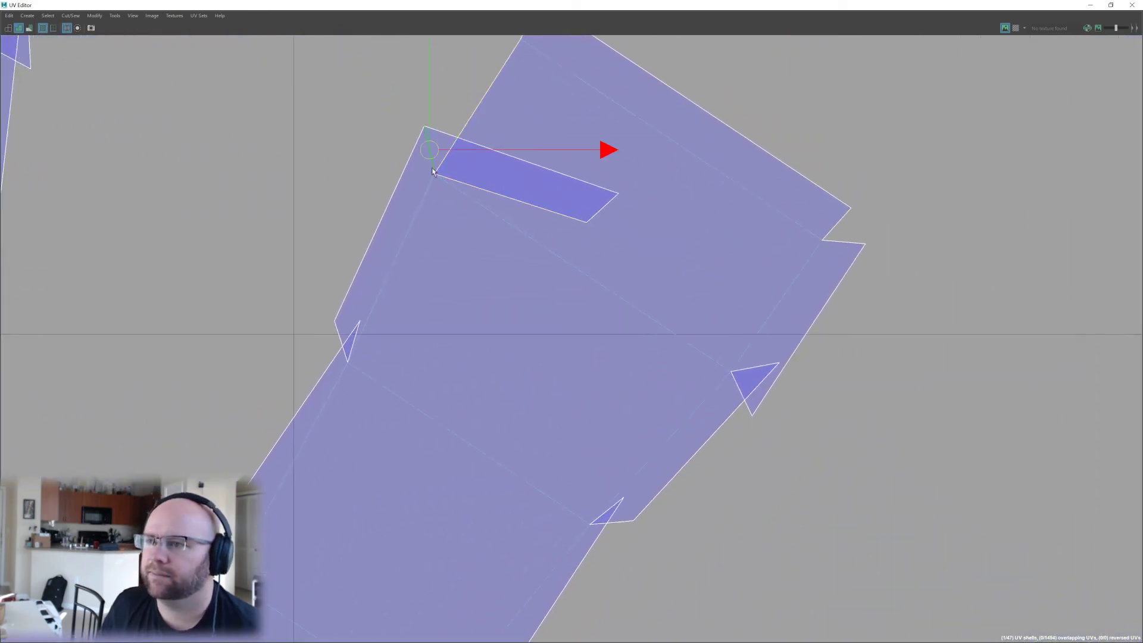
{"action": "right_click_drag", "start_coordinate": [478, 203], "coordinate": [445, 225], "text": "shift"}
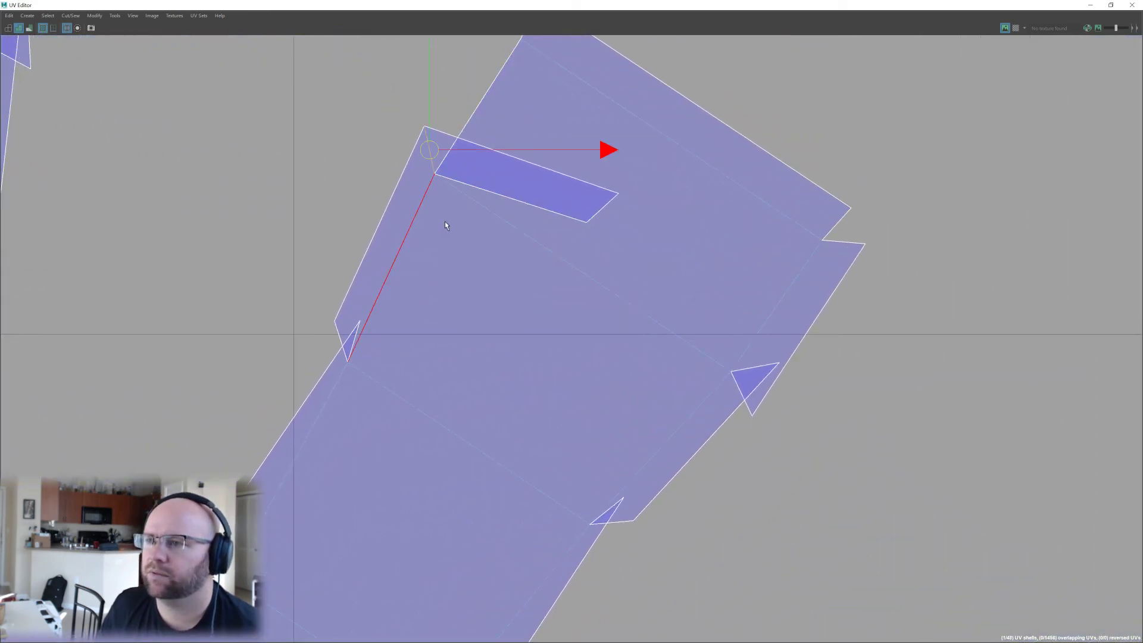
{"action": "left_click", "coordinate": [499, 186]}
{"action": "right_click_drag", "start_coordinate": [564, 195], "coordinate": [535, 167], "text": "shift"}
{"action": "scroll", "coordinate": [524, 199], "scroll_direction": "down", "scroll_amount": 1}
{"action": "scroll", "coordinate": [474, 240], "scroll_direction": "down", "scroll_amount": 5}
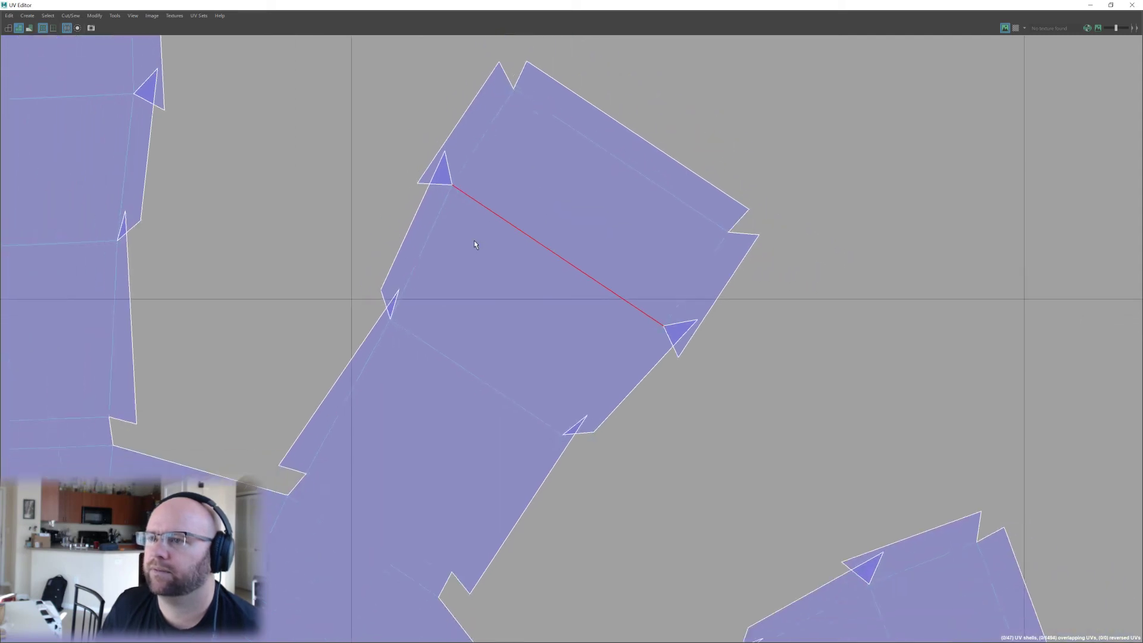
{"action": "scroll", "coordinate": [391, 317], "scroll_direction": "down", "scroll_amount": 3}
{"action": "scroll", "coordinate": [391, 317], "scroll_direction": "down", "scroll_amount": 4}
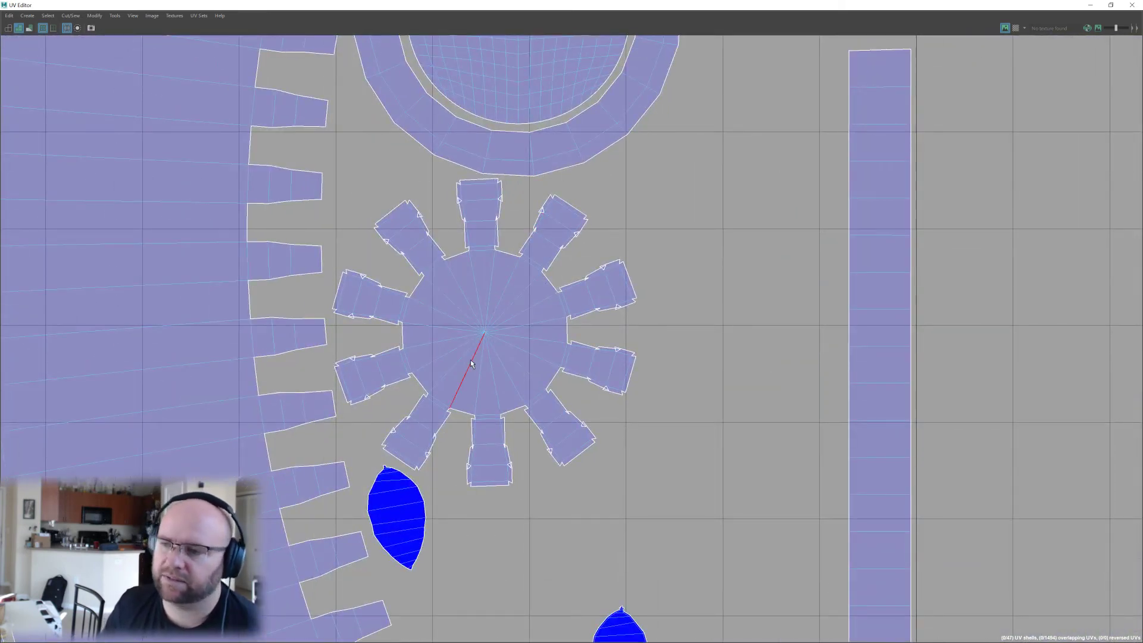
{"action": "scroll", "coordinate": [471, 364], "scroll_direction": "down", "scroll_amount": 7}
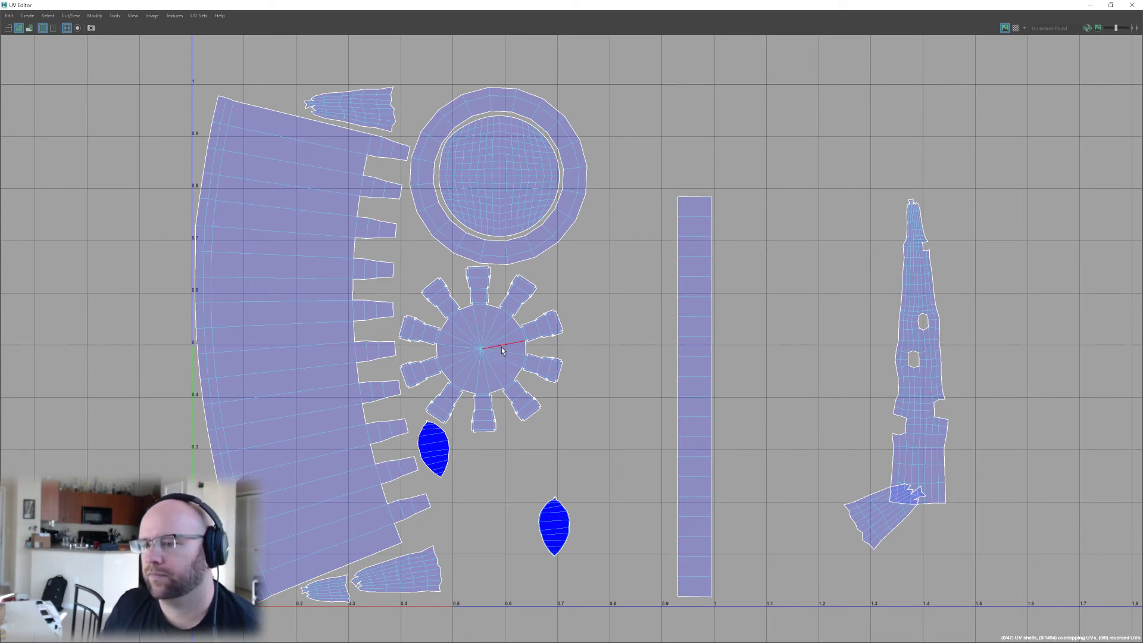
Rotate the lower leaf shell sideways into the gap above the bottom branch shell, and nudge the other leaf toward the pot wall's teeth.
{"action": "left_click", "coordinate": [560, 528]}
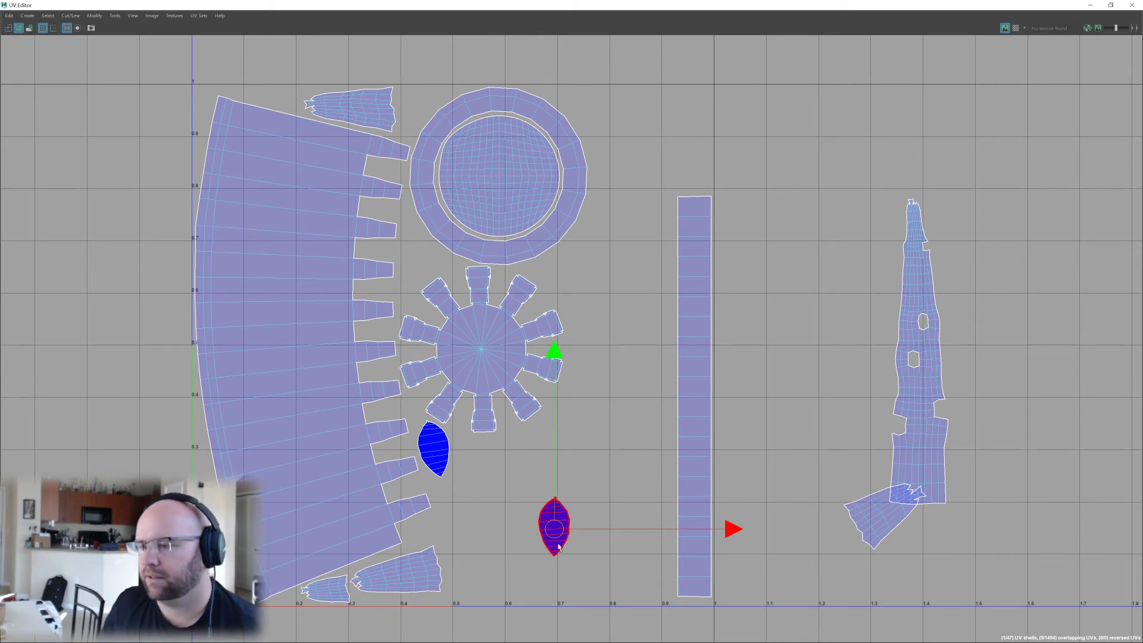
{"action": "left_click_drag", "start_coordinate": [552, 531], "coordinate": [445, 522]}
{"action": "key", "text": "e"}
{"action": "left_click_drag", "start_coordinate": [592, 438], "coordinate": [573, 600]}
{"action": "key", "text": "w"}
{"action": "left_click_drag", "start_coordinate": [447, 516], "coordinate": [431, 529]}
{"action": "left_click", "coordinate": [435, 468]}
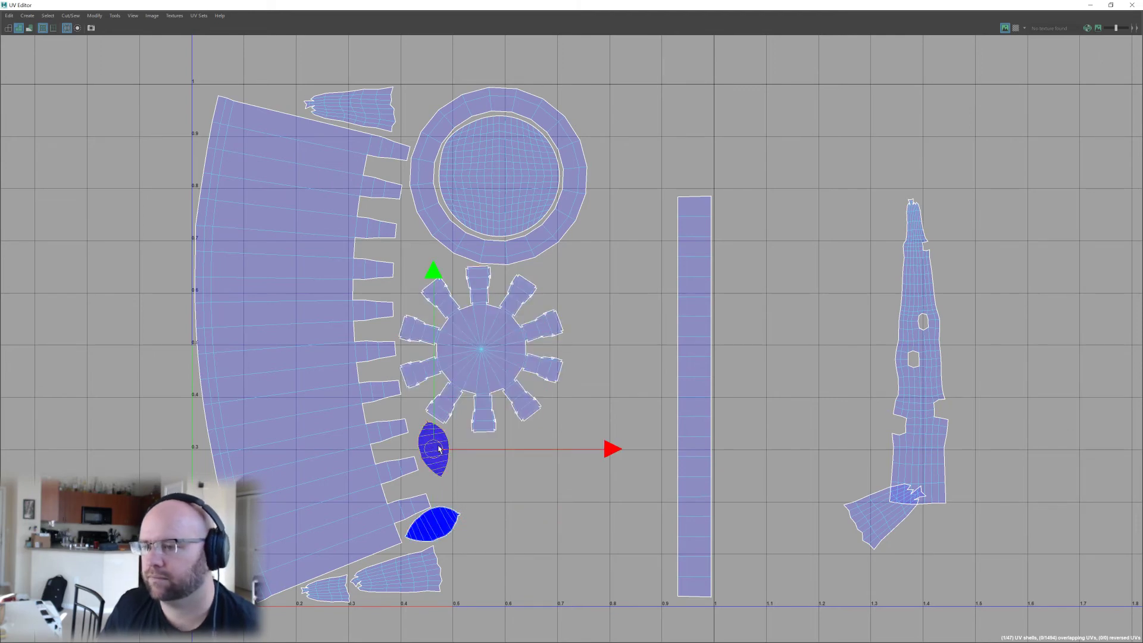
{"action": "left_click_drag", "start_coordinate": [438, 448], "coordinate": [435, 450]}
Bring the parked flared branch shell into the tile and rotate it to lie sideways against the wide end of the bottom branch shell.
{"action": "left_click", "coordinate": [882, 513]}
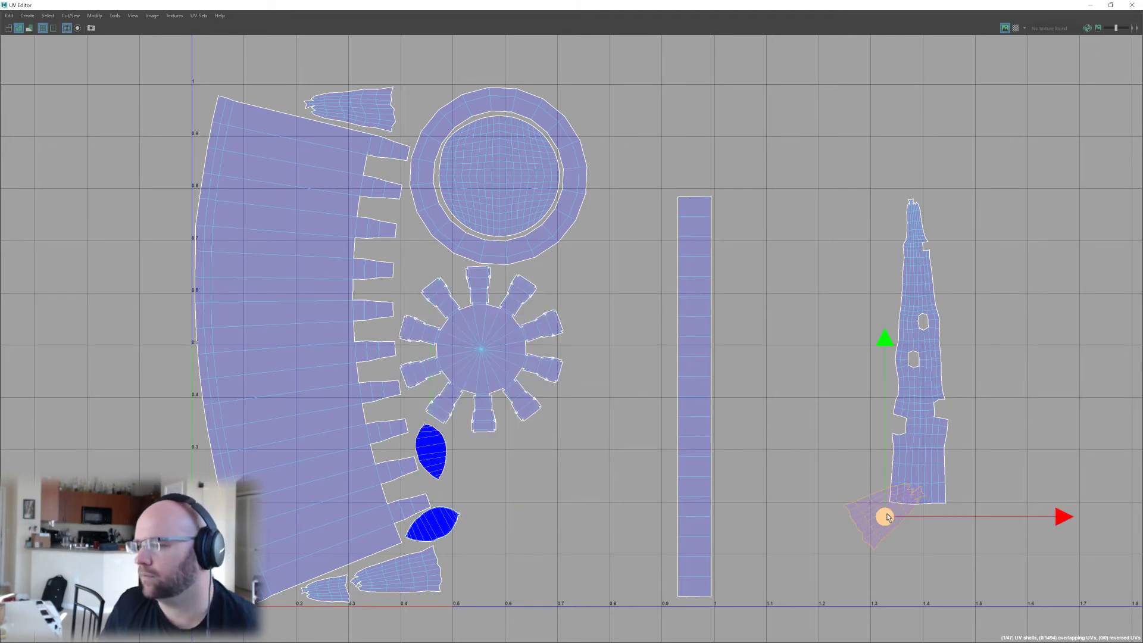
{"action": "left_click_drag", "start_coordinate": [882, 512], "coordinate": [484, 557]}
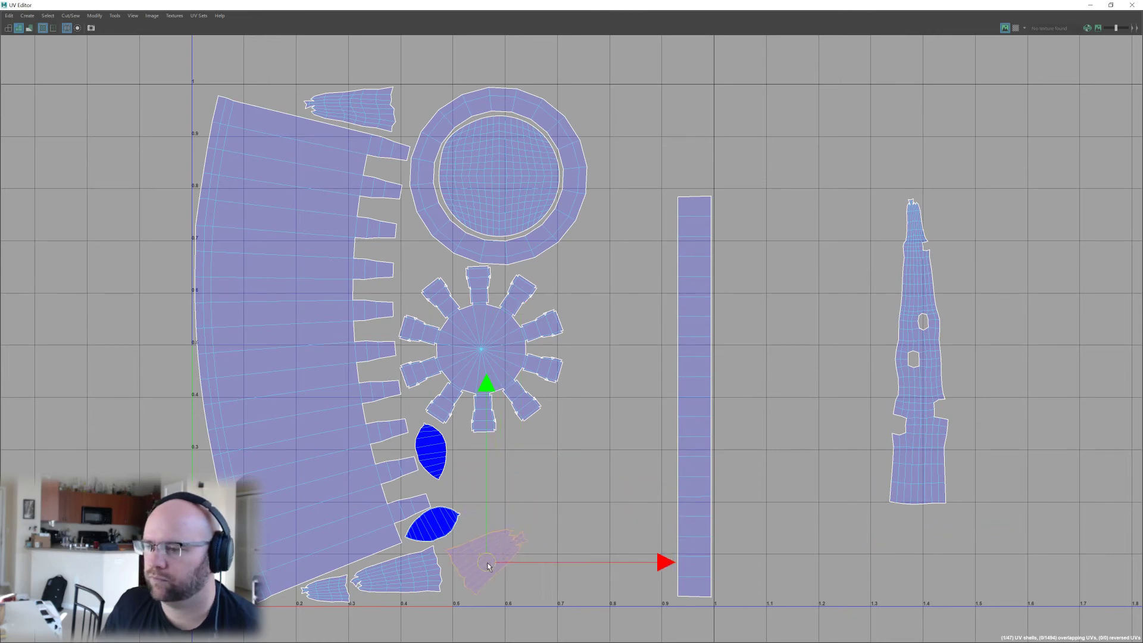
{"action": "key", "text": "e"}
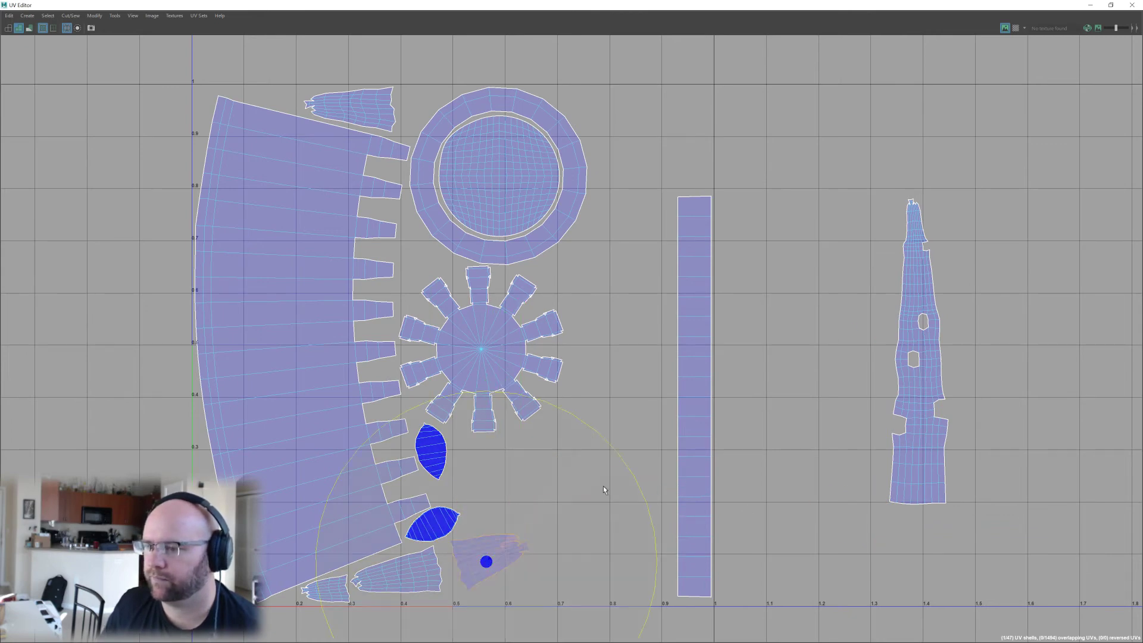
{"action": "left_click_drag", "start_coordinate": [602, 486], "coordinate": [611, 522]}
{"action": "key", "text": "w"}
{"action": "left_click_drag", "start_coordinate": [485, 568], "coordinate": [474, 575]}
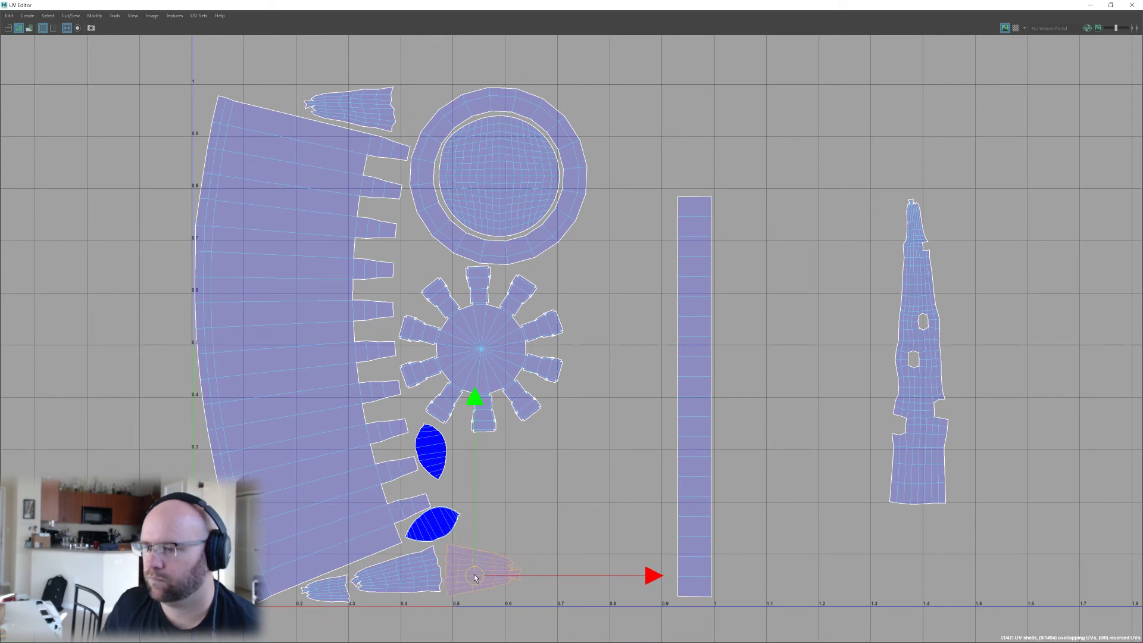
Move the parked trunk shell into the tile between the radial base and long strip shells, and display the checker map behind the layout.
{"action": "left_click", "coordinate": [921, 368]}
{"action": "left_click_drag", "start_coordinate": [918, 353], "coordinate": [605, 426]}
{"action": "scroll", "coordinate": [587, 418], "scroll_direction": "down", "scroll_amount": 1}
{"action": "scroll", "coordinate": [587, 417], "scroll_direction": "down", "scroll_amount": 2}
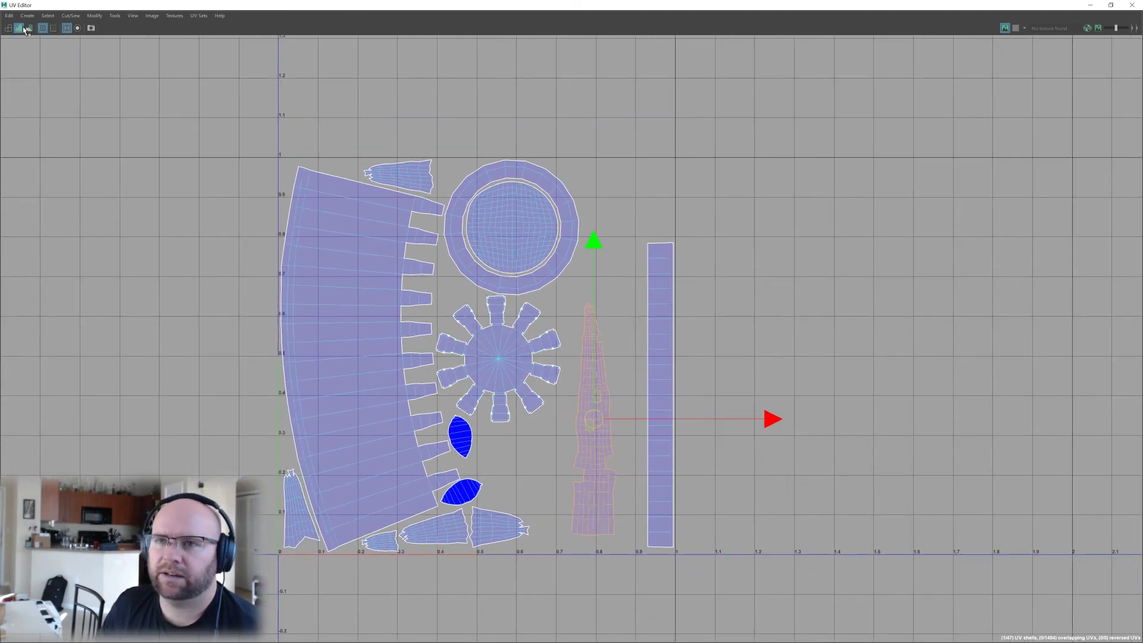
{"action": "left_click", "coordinate": [1015, 28]}
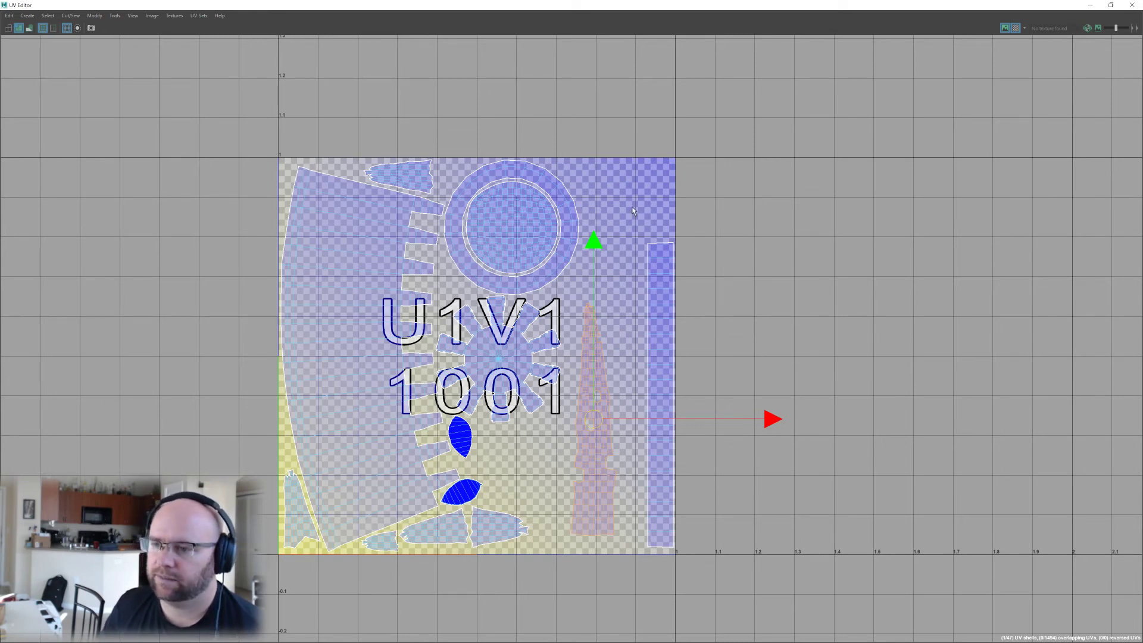
{"action": "left_click", "coordinate": [394, 235]}
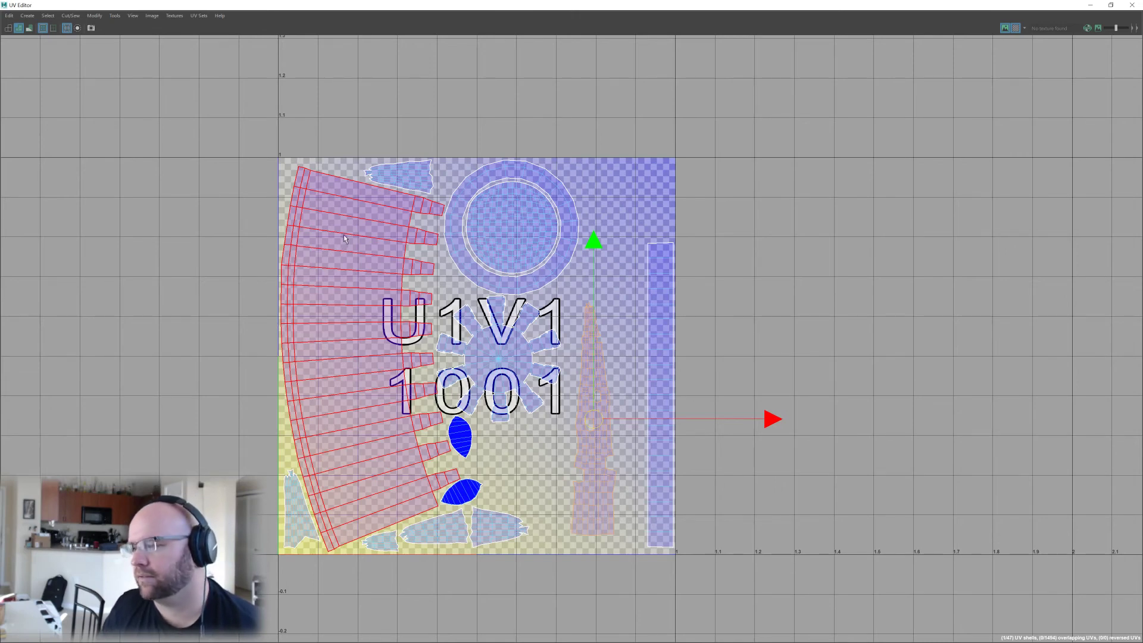
Move the trunk shell down beside the long strip, nudge the strip inward from the tile's corner, and hide the checker map.
{"action": "left_click", "coordinate": [595, 375]}
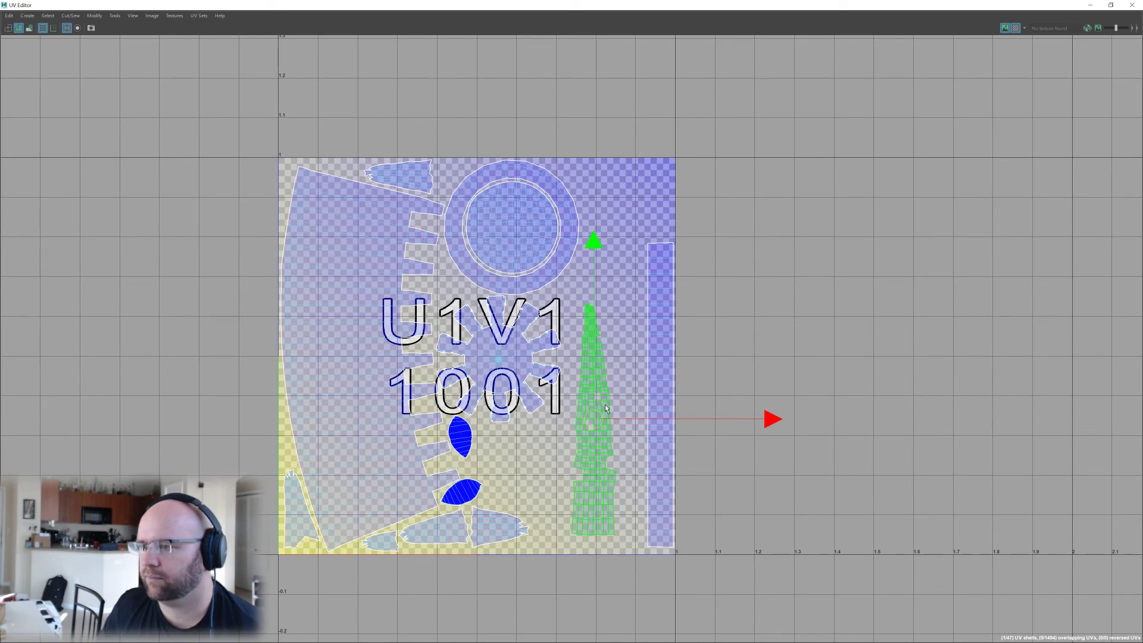
{"action": "left_click_drag", "start_coordinate": [593, 419], "coordinate": [619, 439]}
{"action": "left_click", "coordinate": [657, 417]}
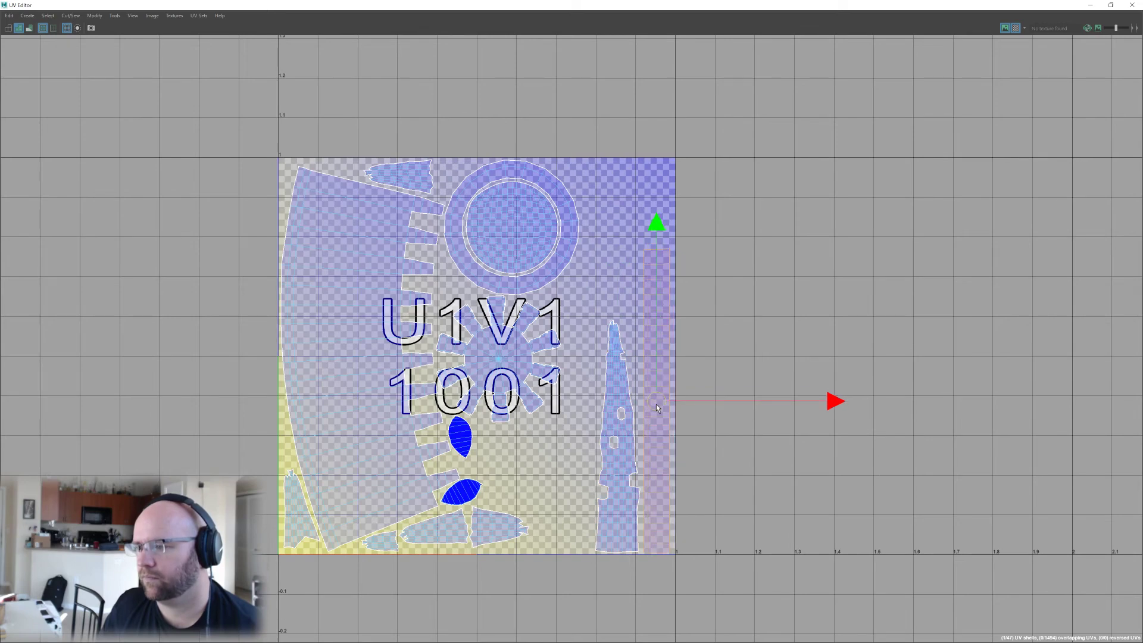
{"action": "left_click_drag", "start_coordinate": [655, 404], "coordinate": [657, 401]}
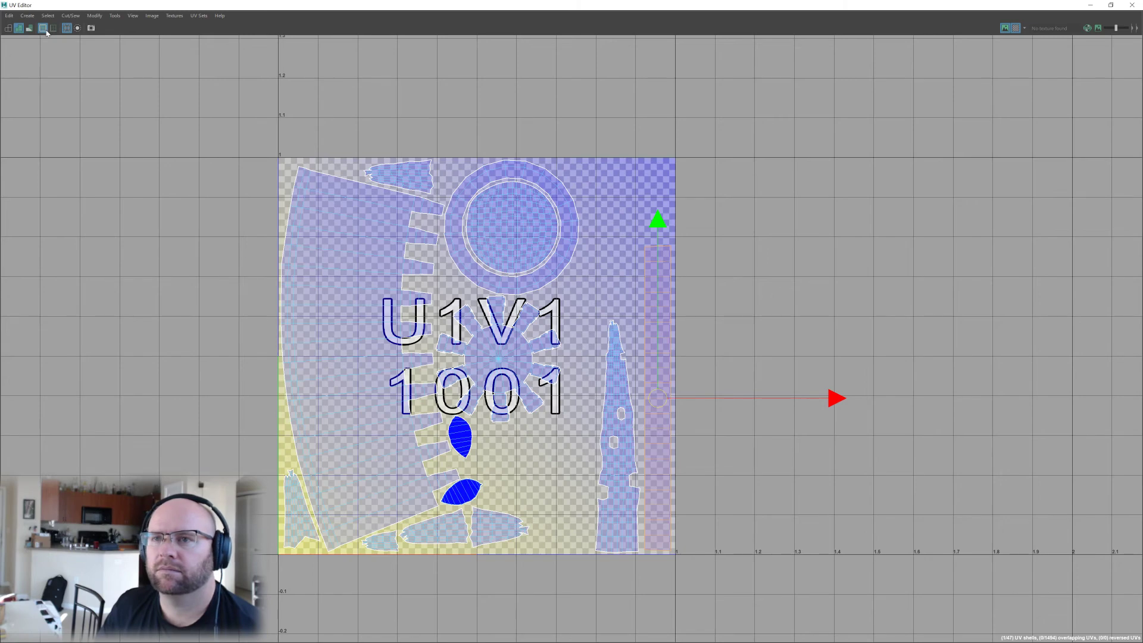
{"action": "left_click", "coordinate": [1016, 29]}
{"action": "scroll", "coordinate": [732, 281], "scroll_direction": "down", "scroll_amount": 1}
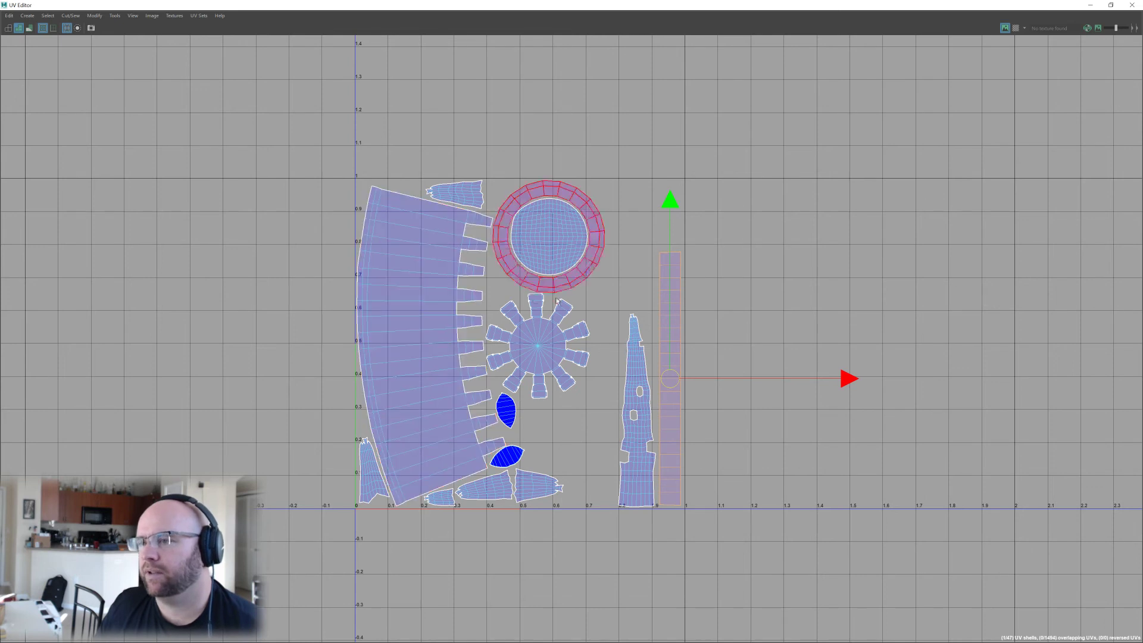
Examine the packed layout, checking the two leaf stacks, the branch shells, the radial base and the remaining gaps.
{"action": "left_click", "coordinate": [557, 436]}
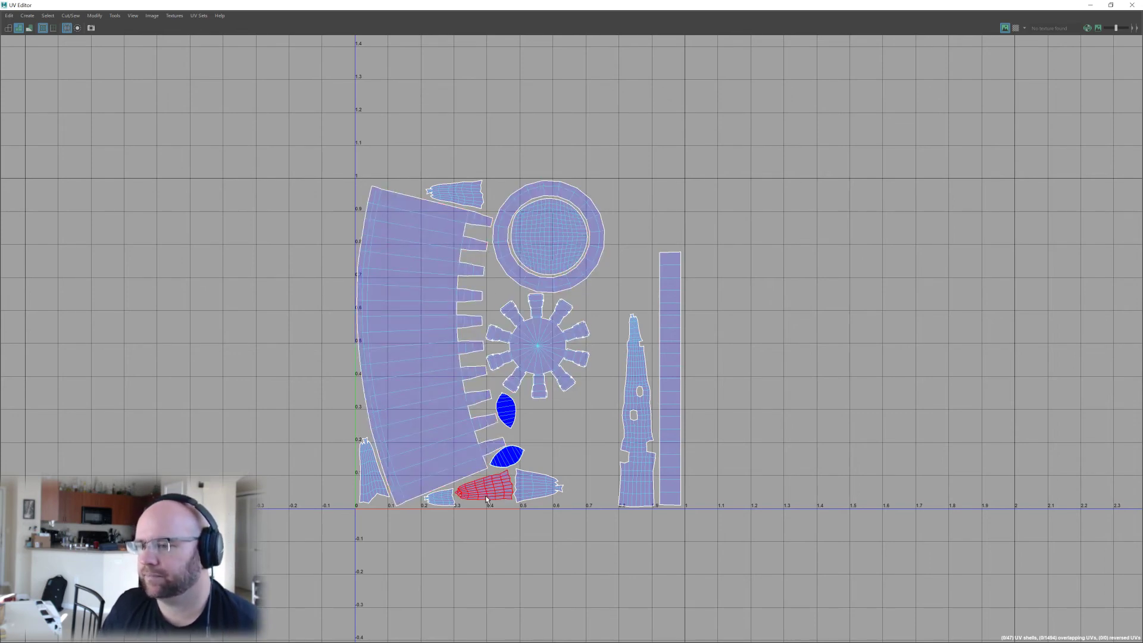
{"action": "left_click", "coordinate": [513, 455]}
{"action": "scroll", "coordinate": [517, 461], "scroll_direction": "up", "scroll_amount": 5}
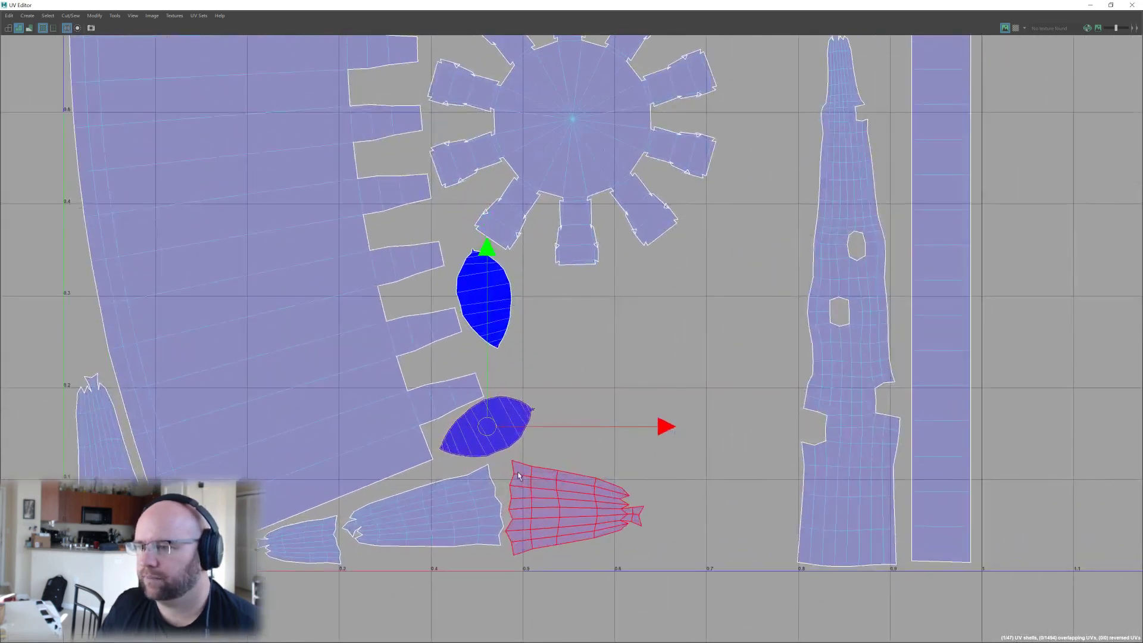
{"action": "scroll", "coordinate": [602, 371], "scroll_direction": "down", "scroll_amount": 3}
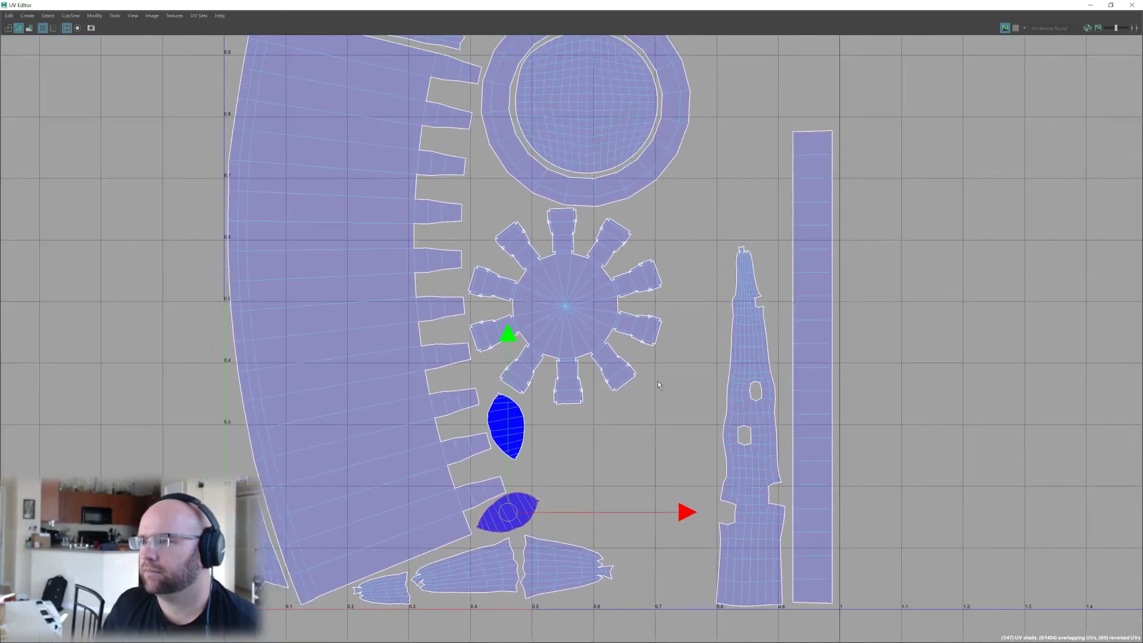
{"action": "scroll", "coordinate": [699, 359], "scroll_direction": "down", "scroll_amount": 3}
{"action": "left_click", "coordinate": [699, 359]}
{"action": "middle_click_drag", "start_coordinate": [699, 360], "coordinate": [674, 431], "text": "alt"}
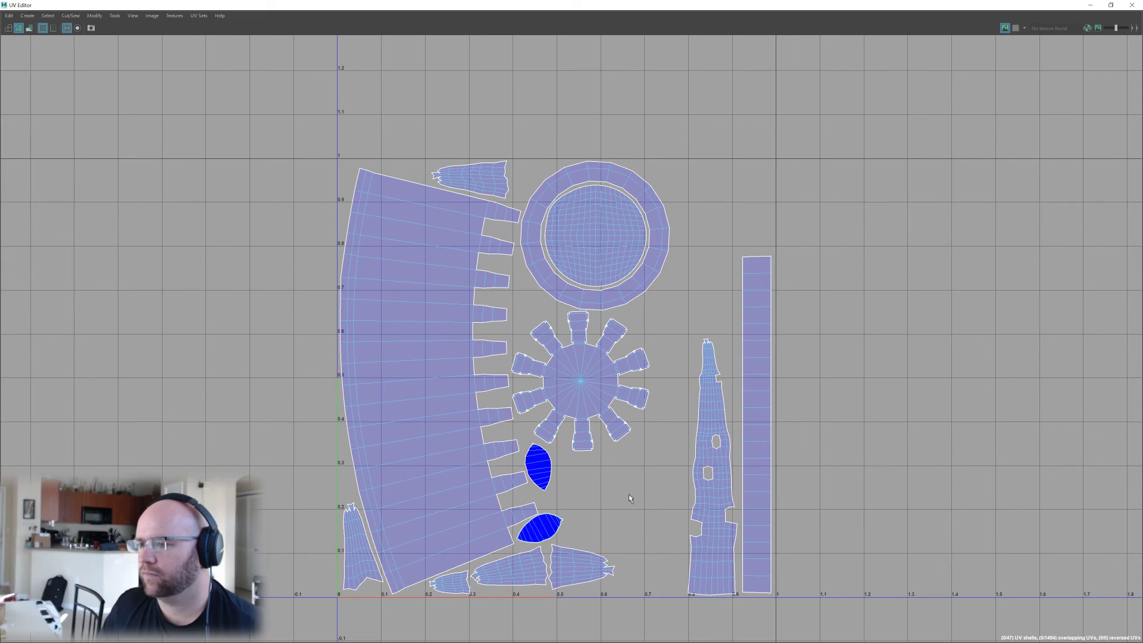
{"action": "left_click", "coordinate": [554, 527]}
{"action": "left_click", "coordinate": [552, 509]}
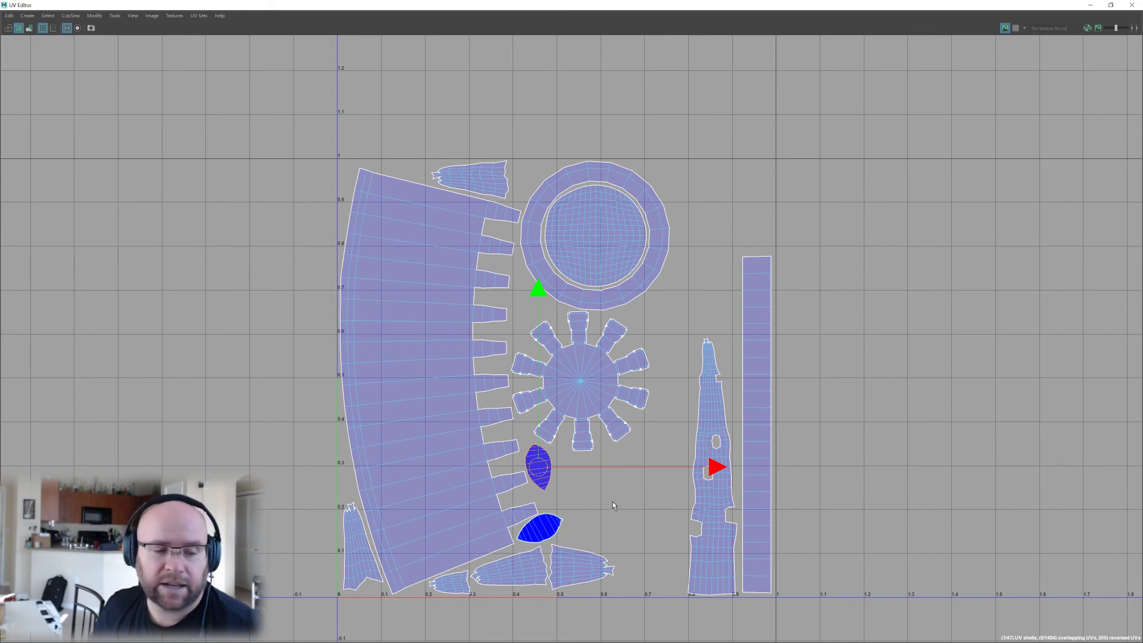
{"action": "middle_click_drag", "start_coordinate": [612, 502], "coordinate": [569, 518], "text": "alt"}
{"action": "right_click_drag", "start_coordinate": [568, 519], "coordinate": [563, 506], "text": "alt"}
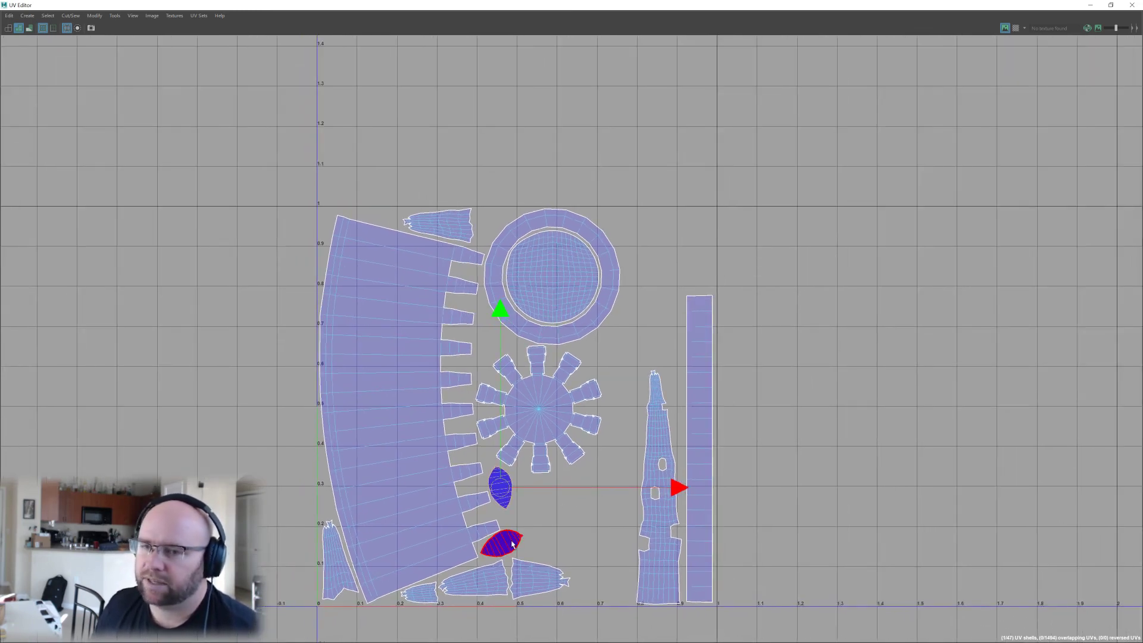
{"action": "left_click", "coordinate": [580, 536]}
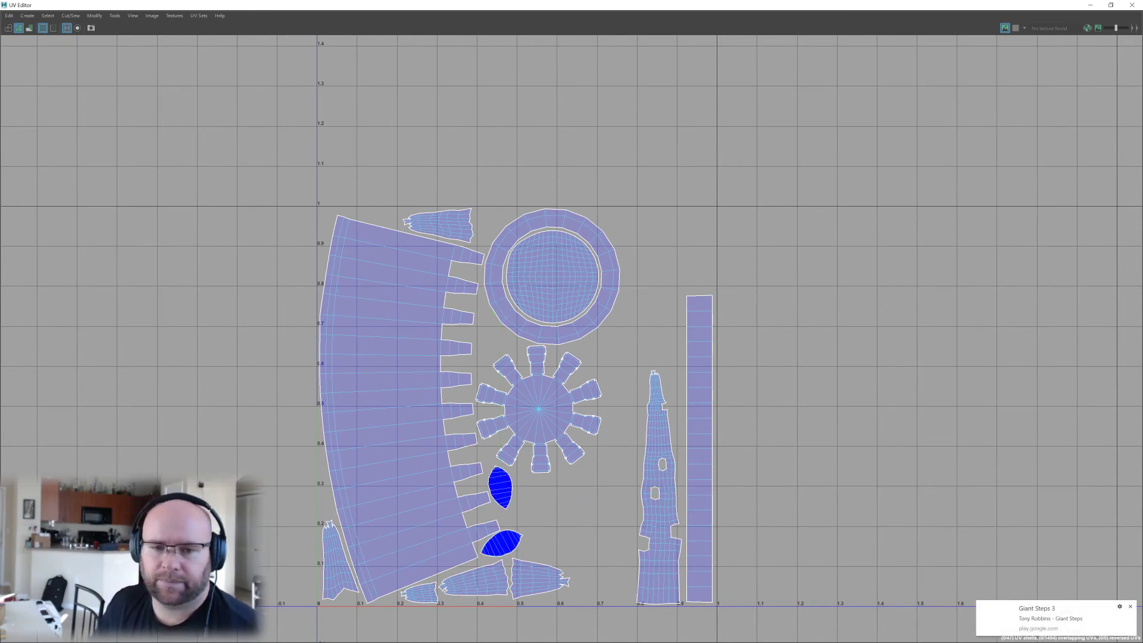
{"action": "scroll", "coordinate": [523, 181], "scroll_direction": "down", "scroll_amount": 2}
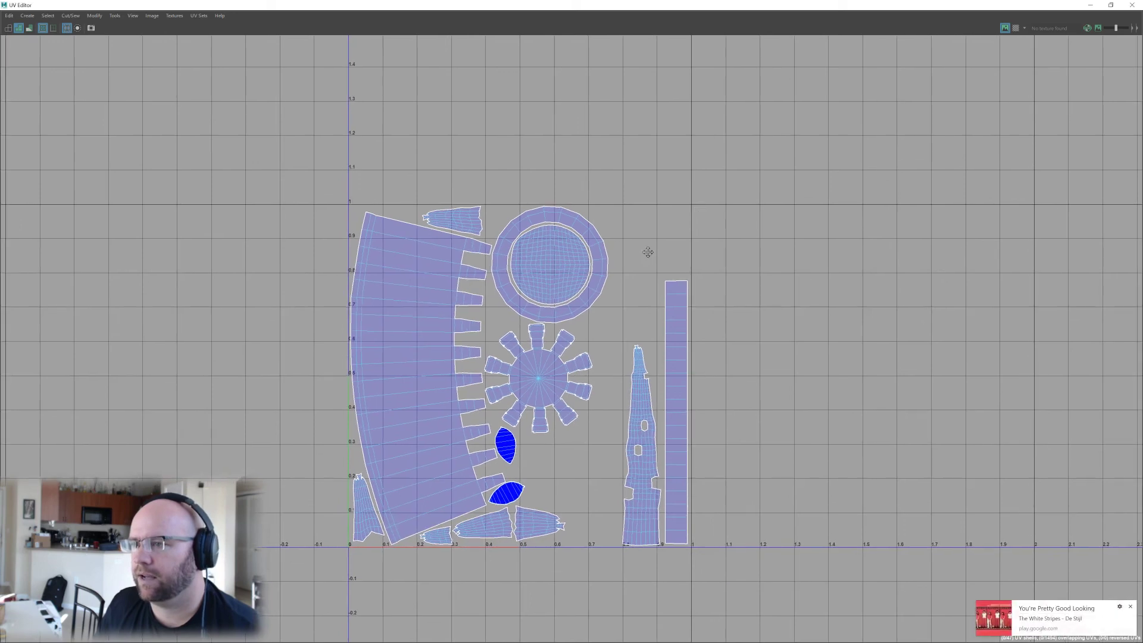
{"action": "middle_click_drag", "start_coordinate": [647, 252], "coordinate": [676, 256], "text": "alt"}
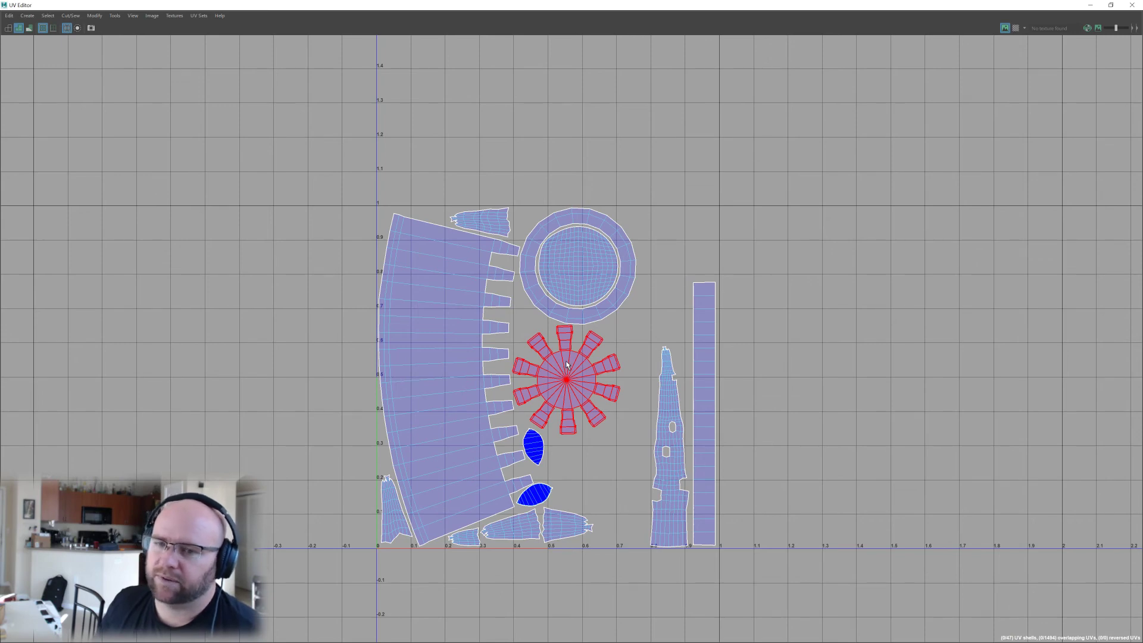
{"action": "middle_click_drag", "start_coordinate": [567, 364], "coordinate": [551, 369], "text": "alt"}
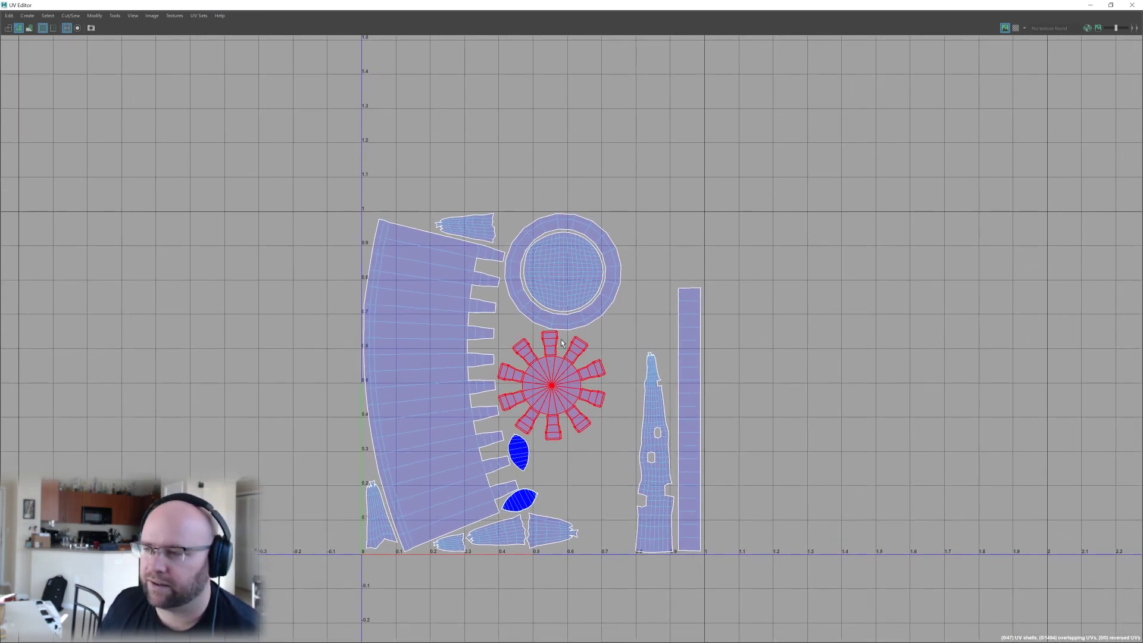
{"action": "middle_click_drag", "start_coordinate": [632, 339], "coordinate": [574, 355], "text": "alt"}
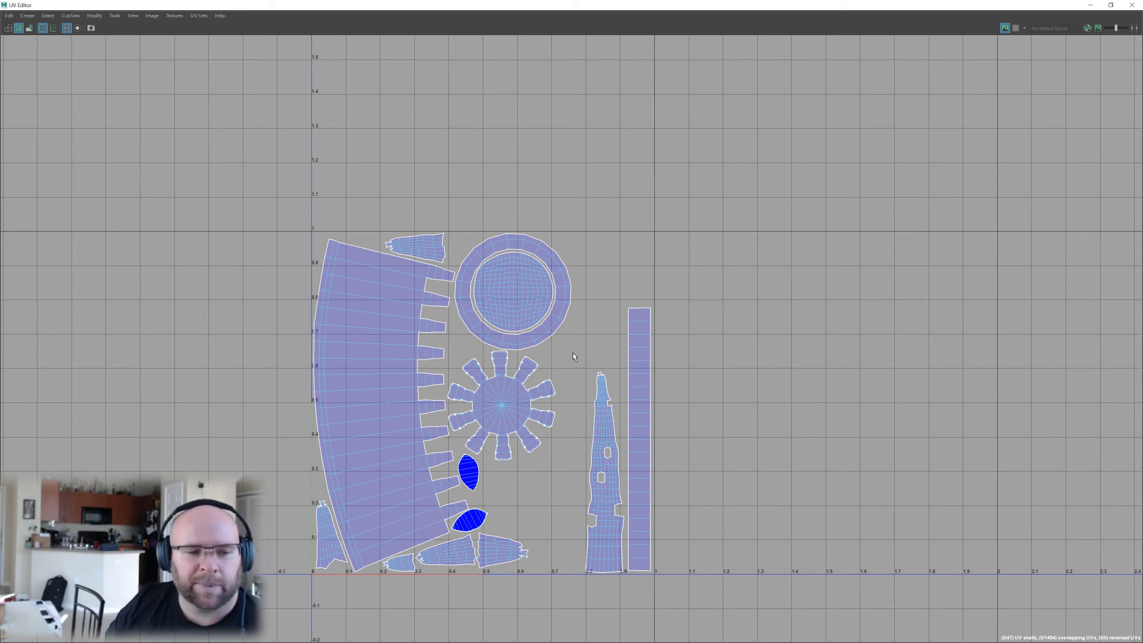
{"action": "middle_click_drag", "start_coordinate": [532, 386], "coordinate": [548, 361], "text": "alt"}
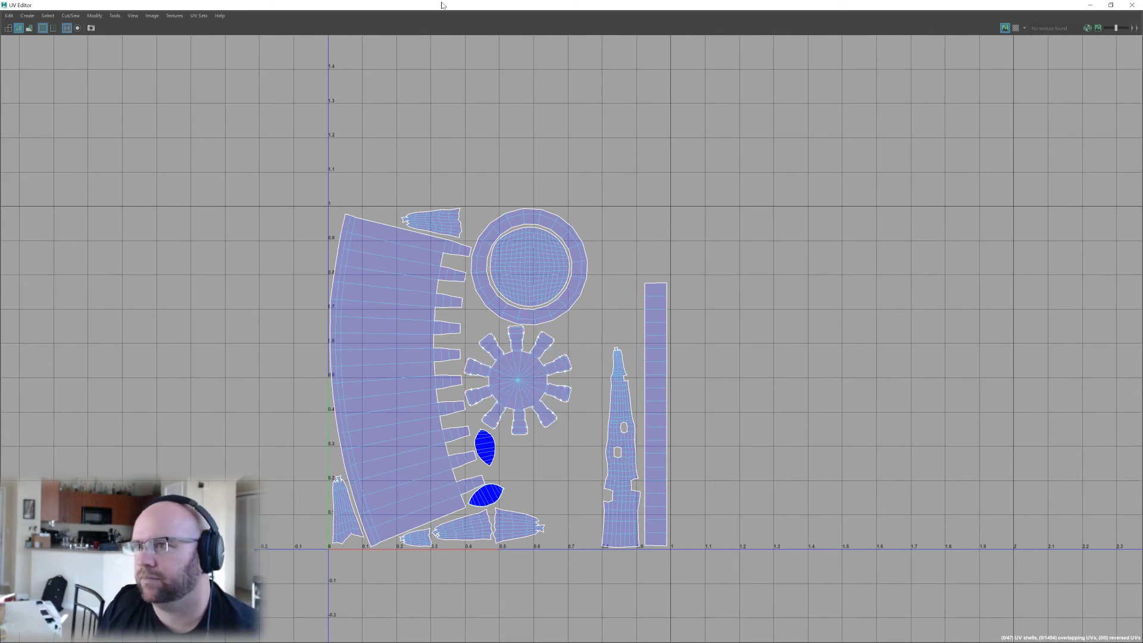
Restore the UV Editor to a floating window, shrink it around the layout, and park it clear of both plant models.
{"action": "left_click_drag", "start_coordinate": [441, 3], "coordinate": [571, 144]}
{"action": "scroll", "coordinate": [747, 392], "scroll_direction": "up", "scroll_amount": 3}
{"action": "middle_click_drag", "start_coordinate": [561, 334], "coordinate": [700, 350], "text": "alt"}
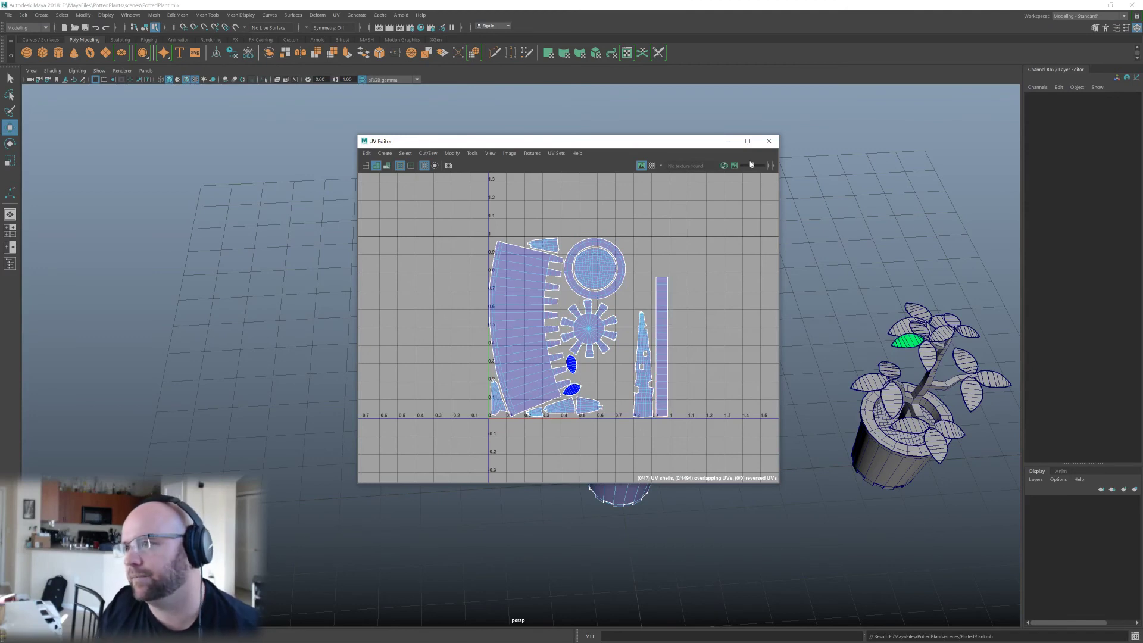
{"action": "left_click_drag", "start_coordinate": [680, 139], "coordinate": [557, 129]}
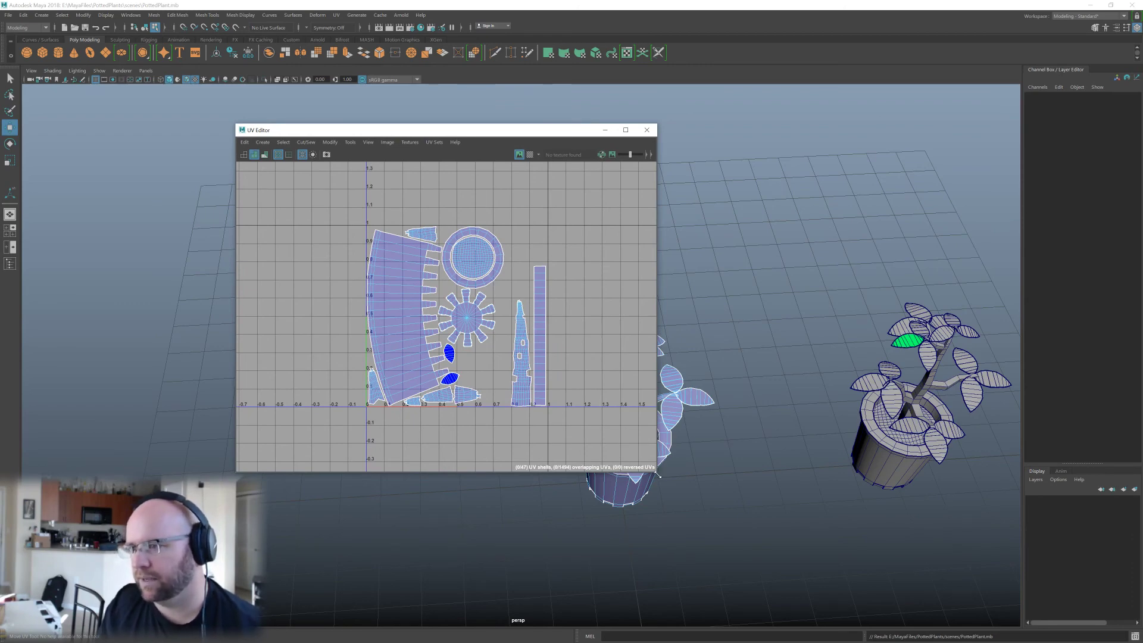
{"action": "left_click_drag", "start_coordinate": [658, 475], "coordinate": [556, 406]}
{"action": "scroll", "coordinate": [447, 288], "scroll_direction": "up", "scroll_amount": 4}
{"action": "mouse_move", "coordinate": [447, 286]}
{"action": "middle_mouse_down", "text": "alt"}
{"action": "mouse_move", "coordinate": [401, 282]}
{"action": "mouse_move", "coordinate": [426, 285]}
{"action": "middle_mouse_up", "text": "alt"}
{"action": "scroll", "coordinate": [413, 294], "scroll_direction": "down", "scroll_amount": 2}
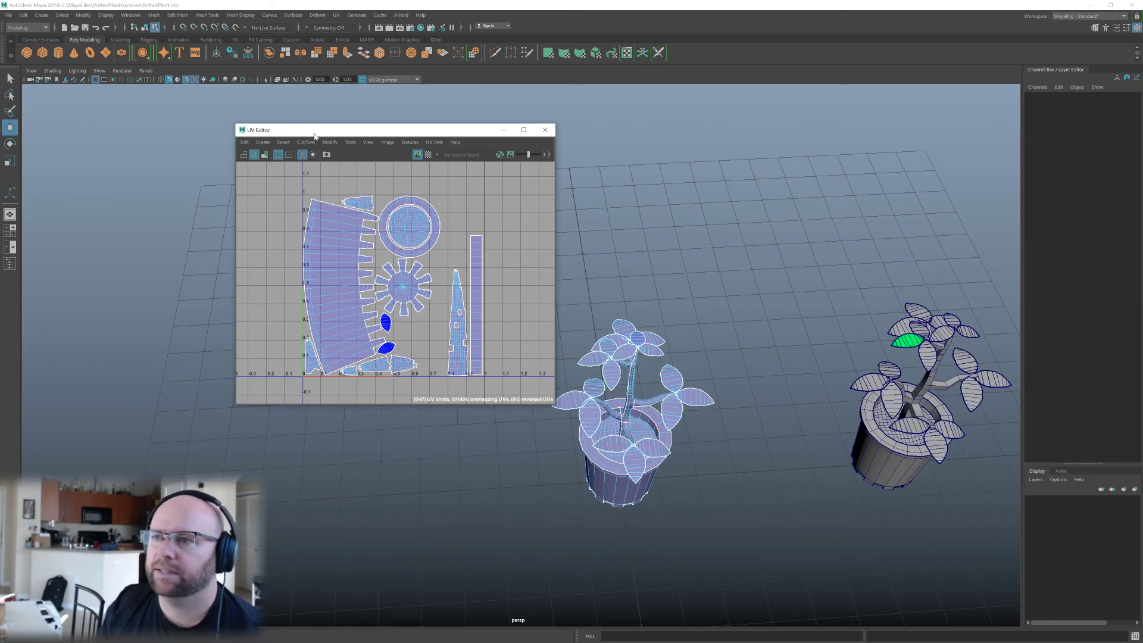
{"action": "left_click_drag", "start_coordinate": [313, 133], "coordinate": [122, 338]}
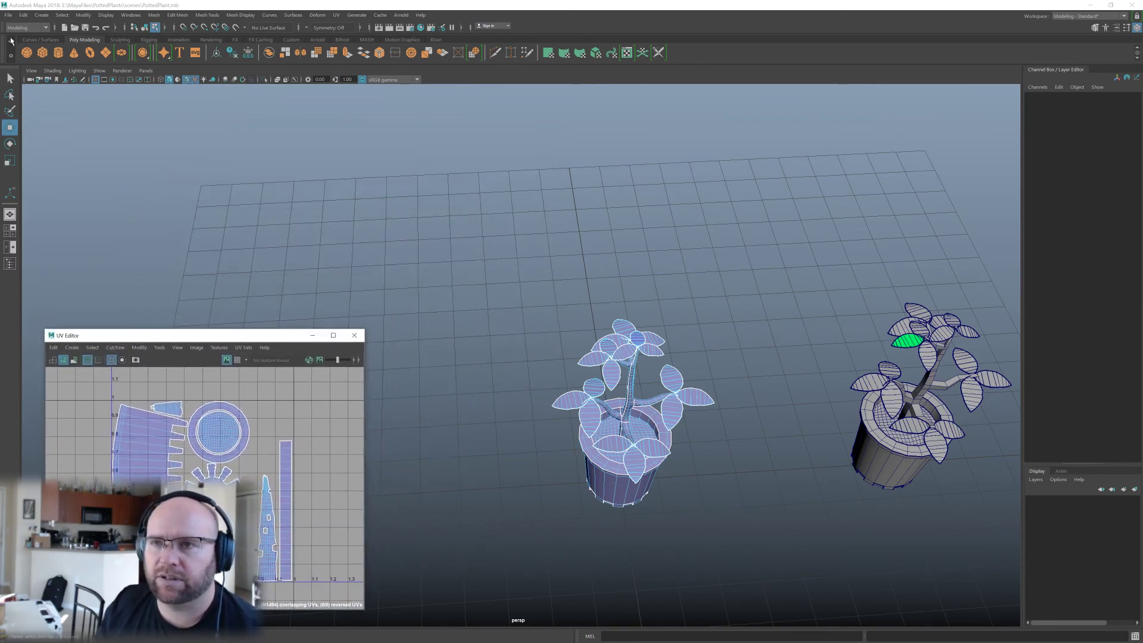
{"action": "left_click", "coordinate": [8, 15]}
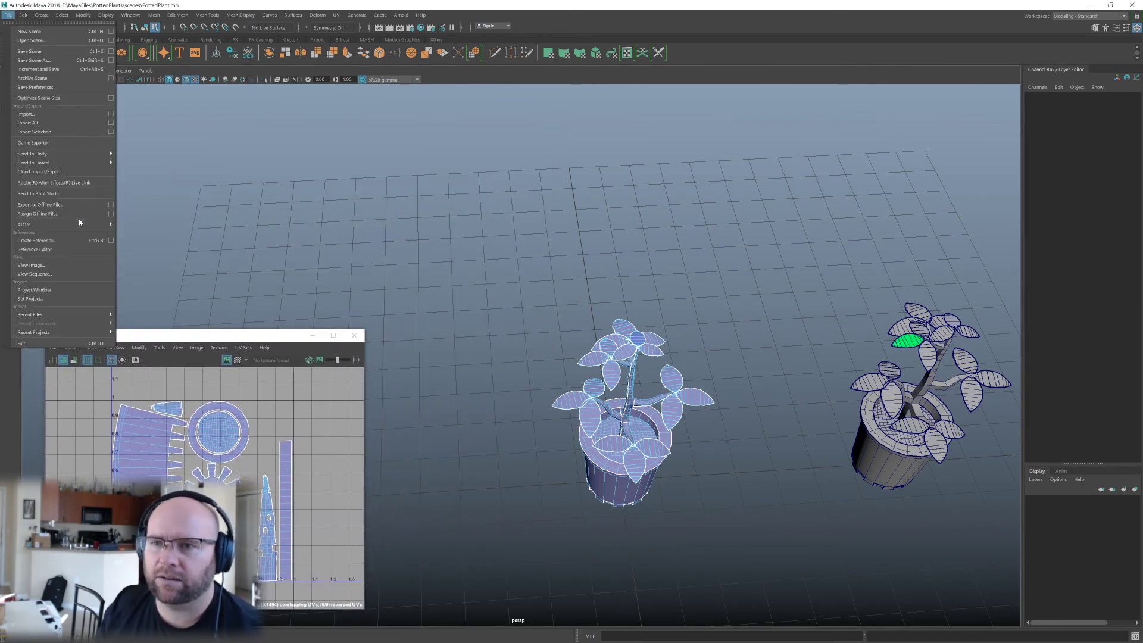
{"action": "mouse_move", "coordinate": [82, 226]}
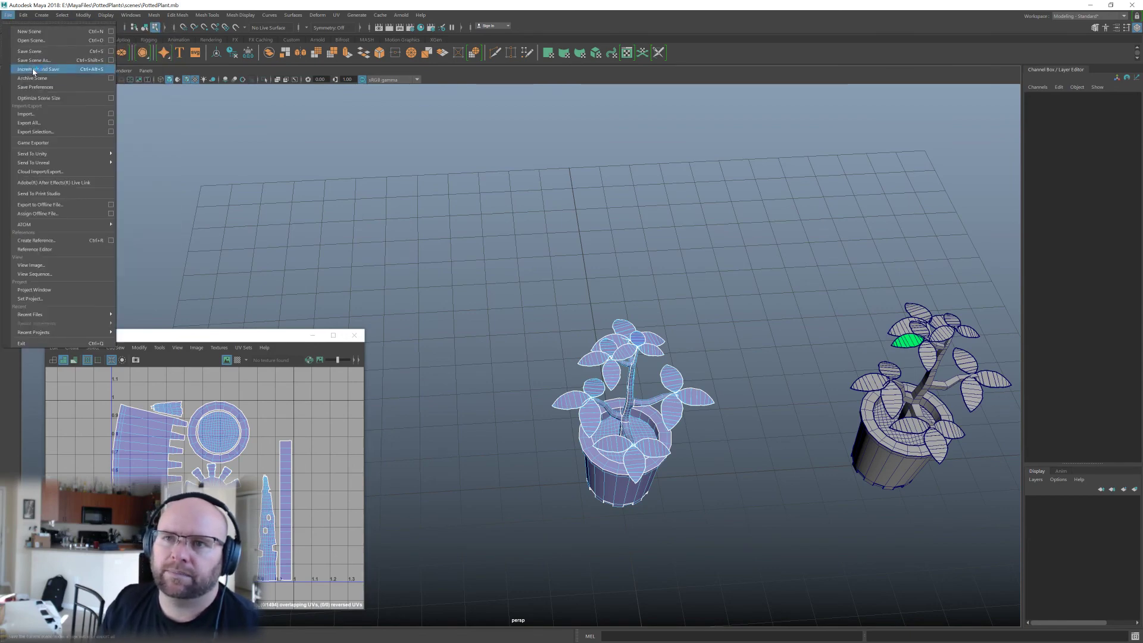
{"action": "left_click", "coordinate": [59, 131]}
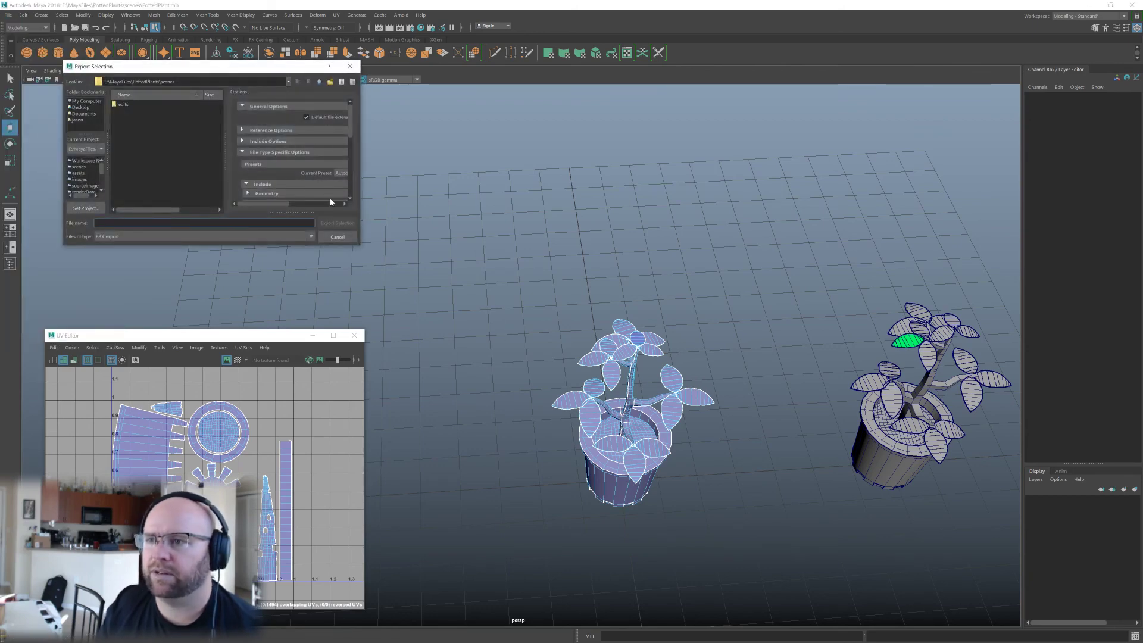
{"action": "left_click", "coordinate": [337, 236]}
Return to object mode, select all parts of the unwrapped potted plant, and combine them into one mesh.
{"action": "right_click", "coordinate": [559, 422]}
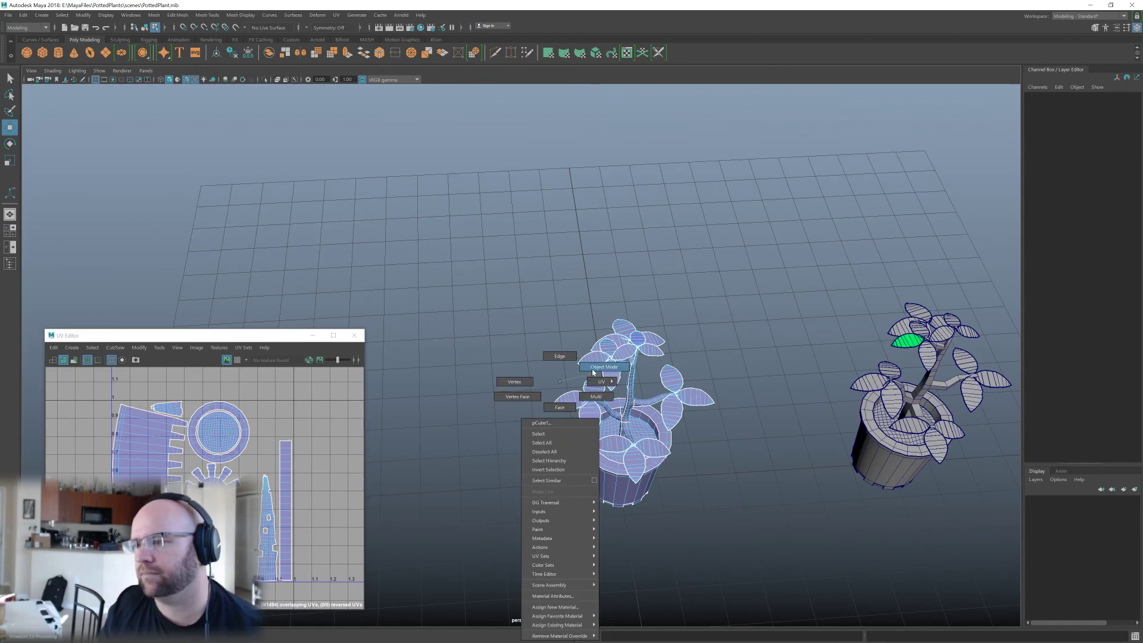
{"action": "right_click_drag", "start_coordinate": [592, 370], "coordinate": [593, 366]}
{"action": "scroll", "coordinate": [592, 365], "scroll_direction": "down", "scroll_amount": 1}
{"action": "left_click", "coordinate": [571, 358]}
{"action": "left_click_drag", "start_coordinate": [485, 275], "coordinate": [677, 520]}
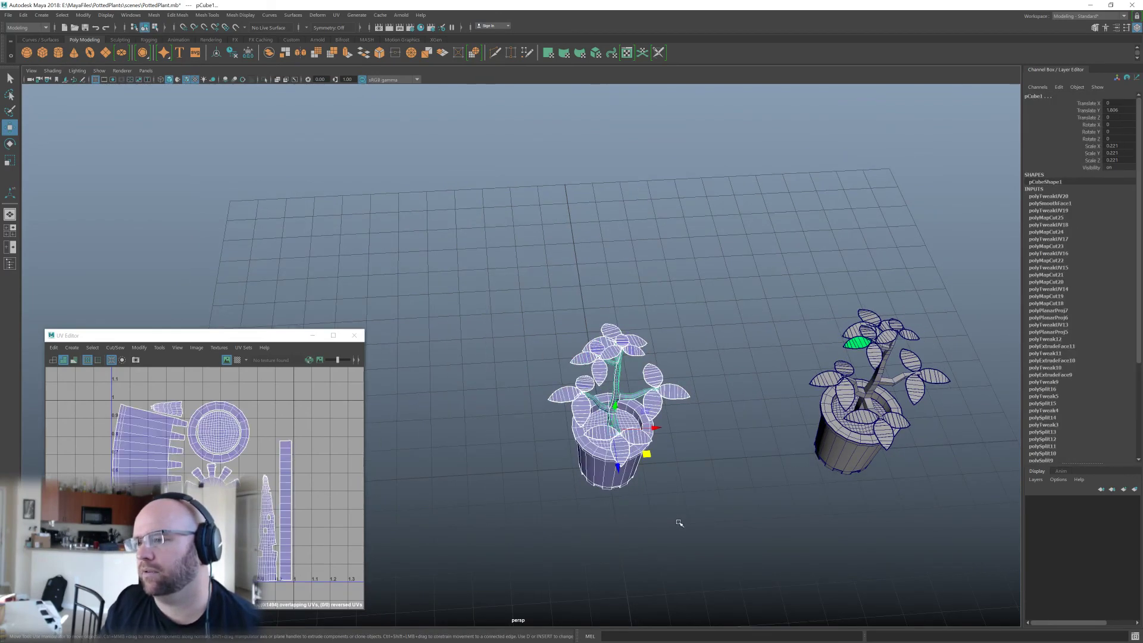
{"action": "middle_click_drag", "start_coordinate": [679, 523], "coordinate": [623, 516], "text": "alt"}
{"action": "right_click", "coordinate": [481, 318], "text": "shift"}
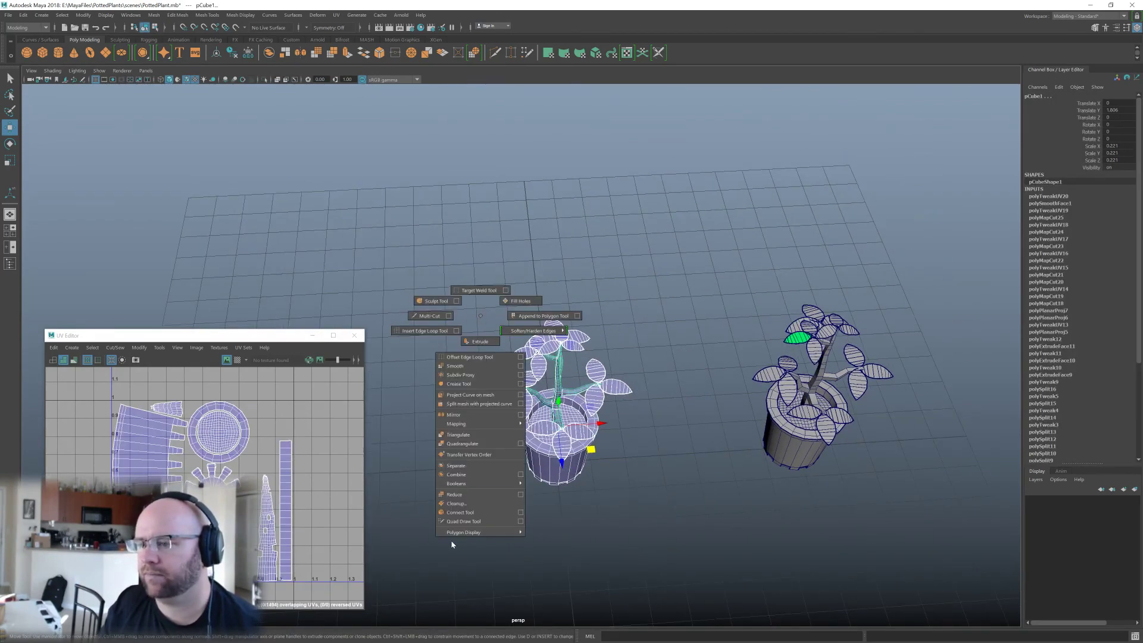
{"action": "left_click", "coordinate": [457, 475]}
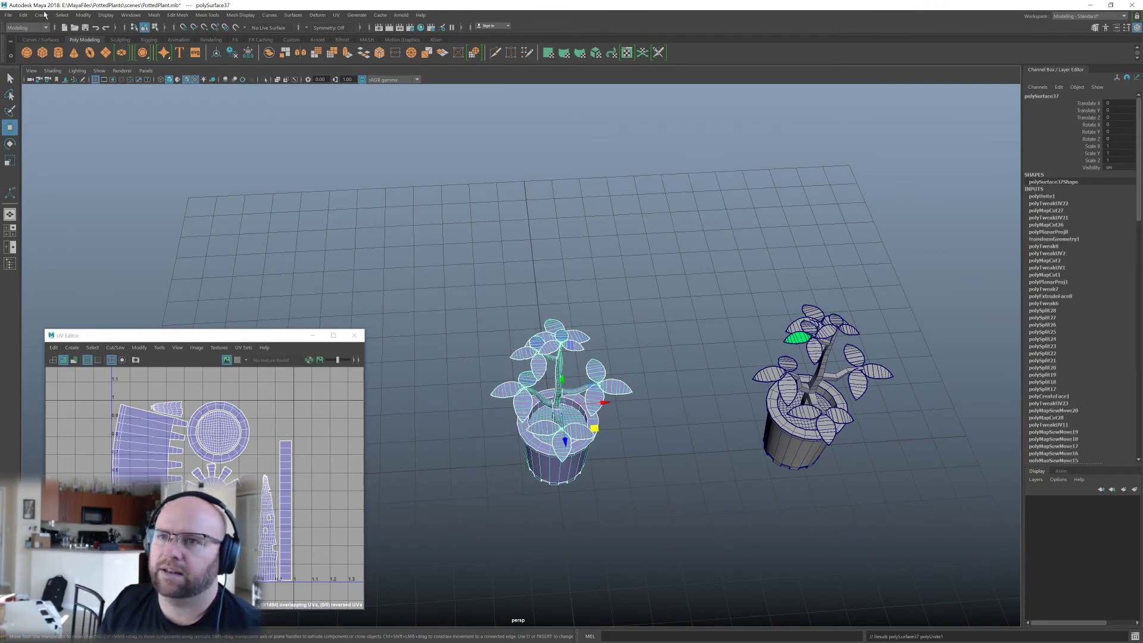
Set up an FBX export of the selected combined plant in the project's scenes folder with the file name Plant.
{"action": "left_click", "coordinate": [8, 16]}
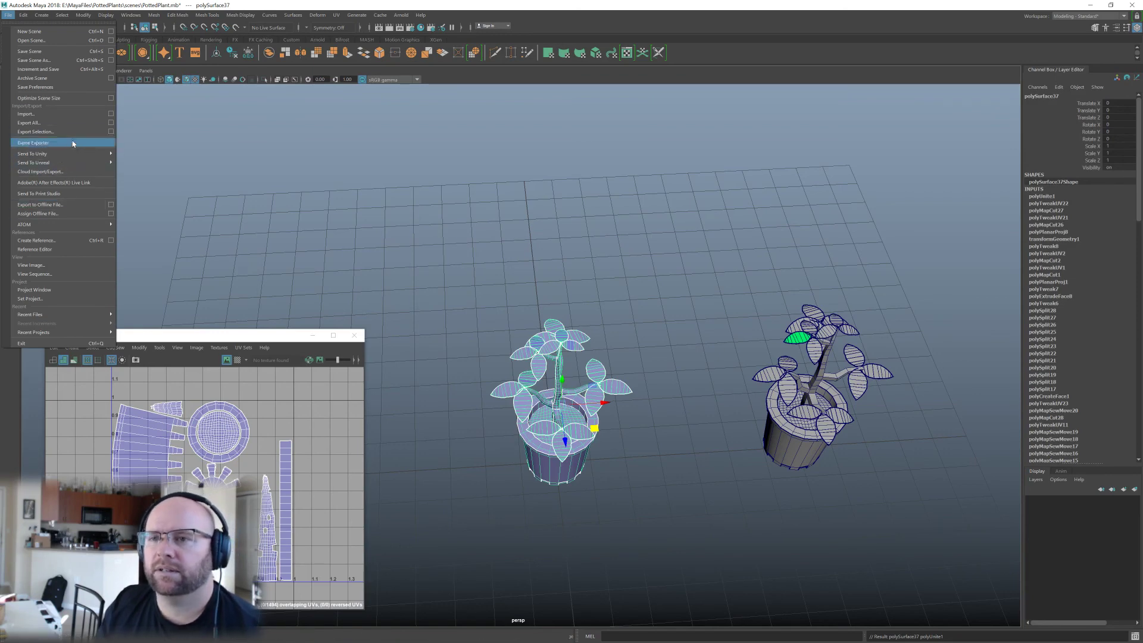
{"action": "left_click", "coordinate": [36, 132]}
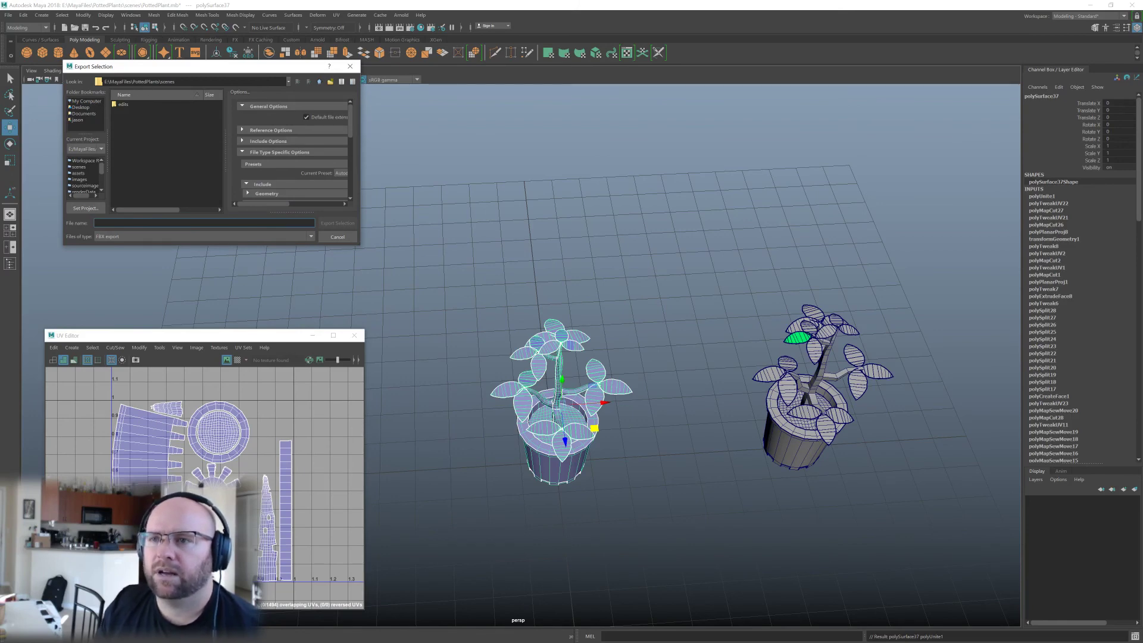
{"action": "left_click_drag", "start_coordinate": [109, 81], "coordinate": [175, 82]}
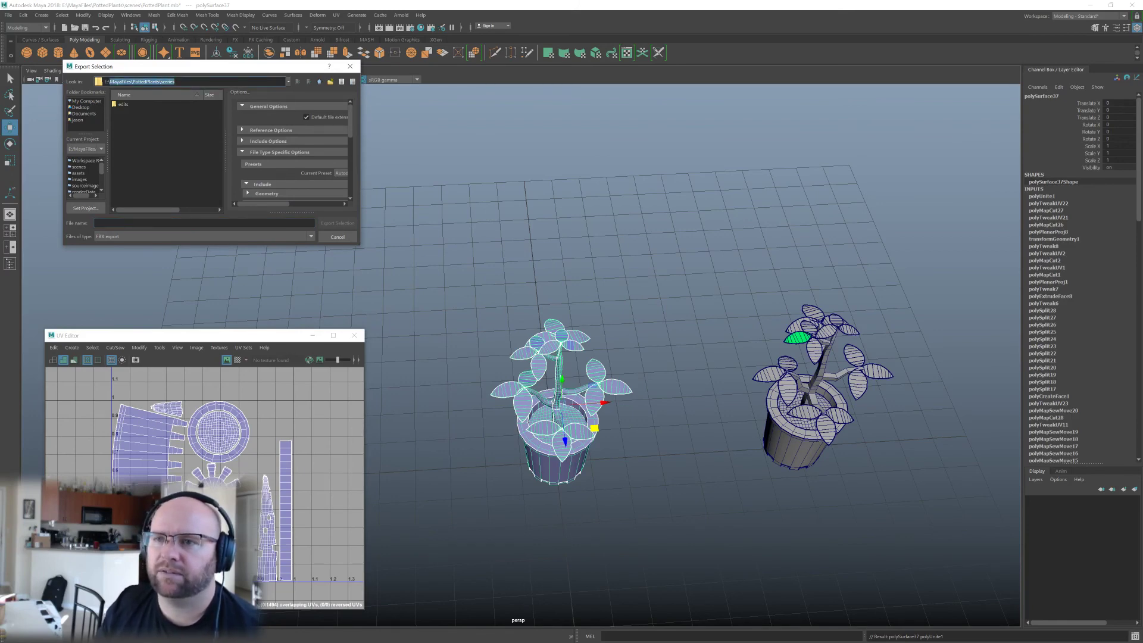
{"action": "left_click", "coordinate": [176, 81]}
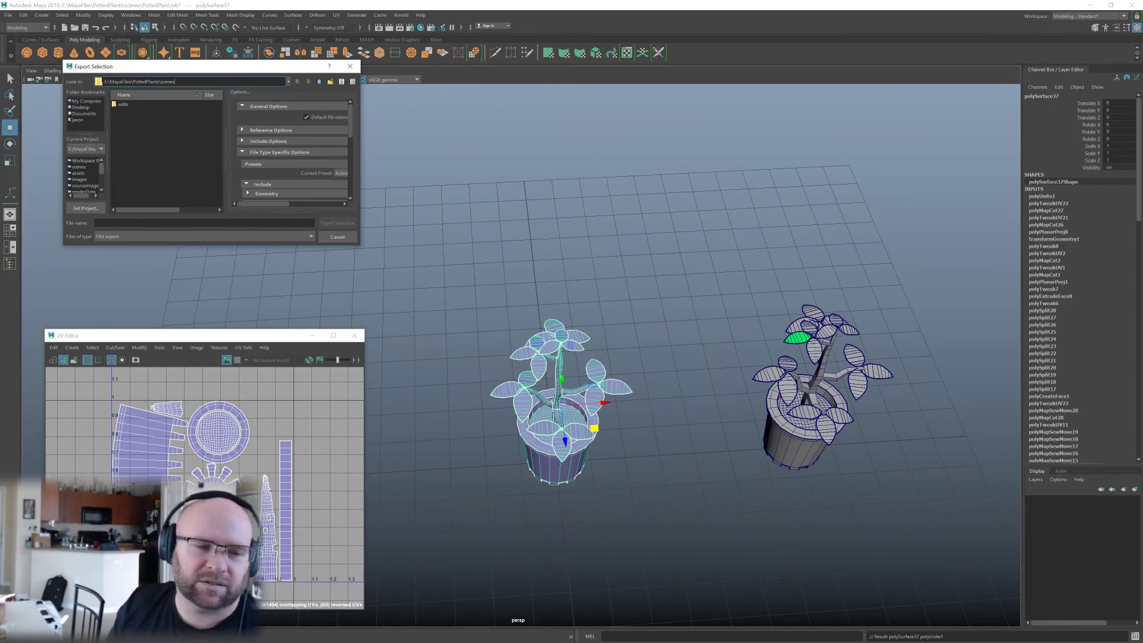
{"action": "left_click", "coordinate": [143, 223]}
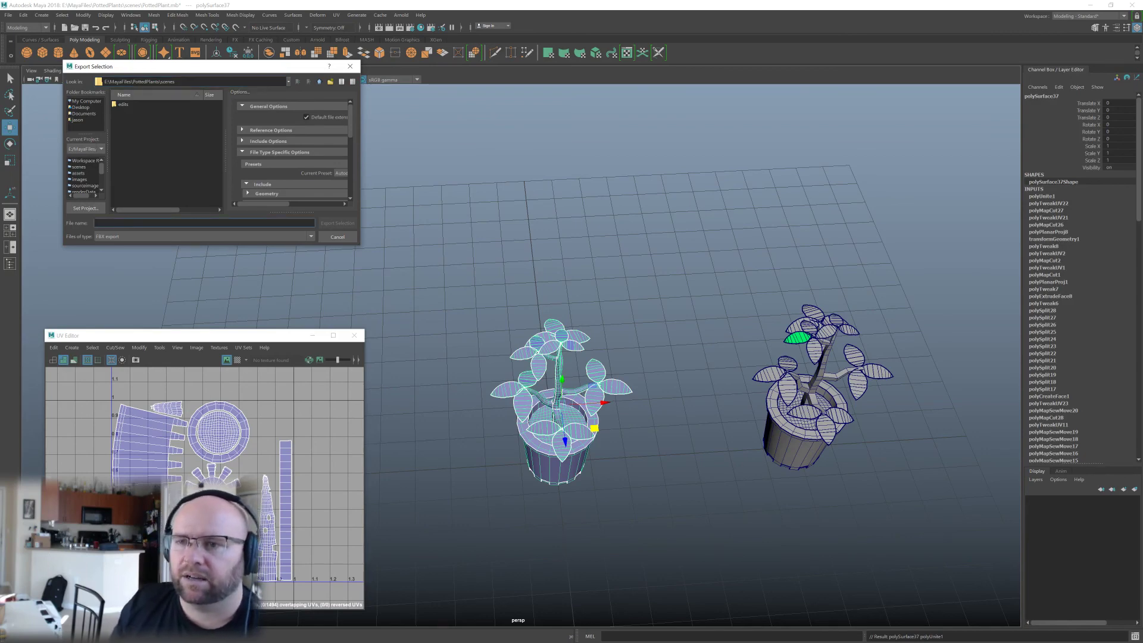
{"action": "type", "text": "Plant"}
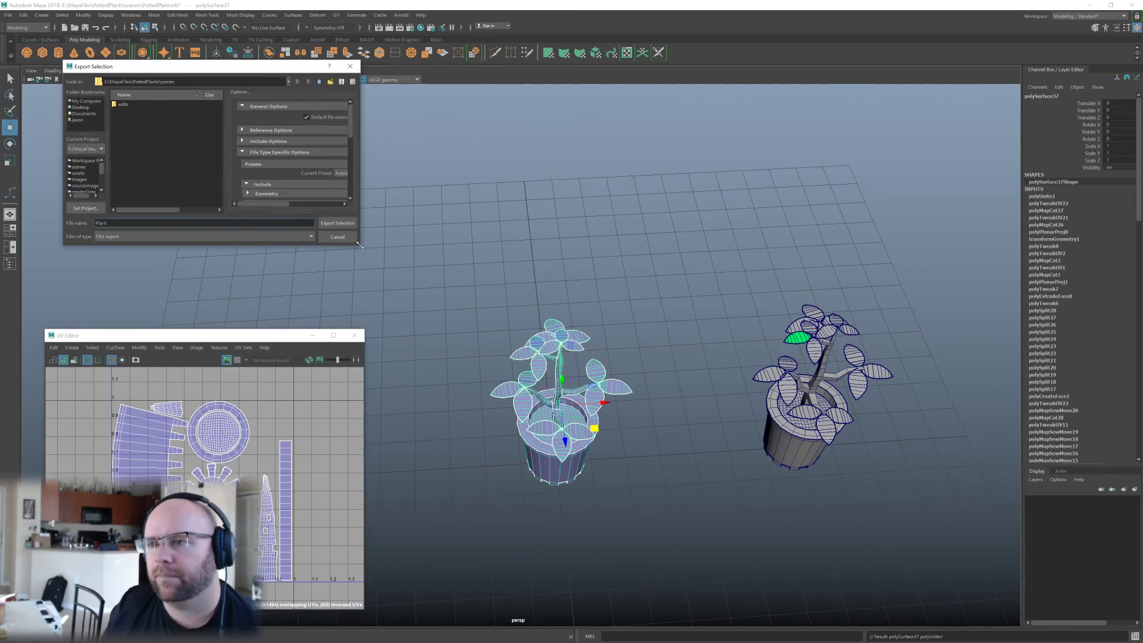
Enlarge the export dialog, collapse the file type specific options, and export the selection.
{"action": "left_click_drag", "start_coordinate": [360, 244], "coordinate": [455, 310]}
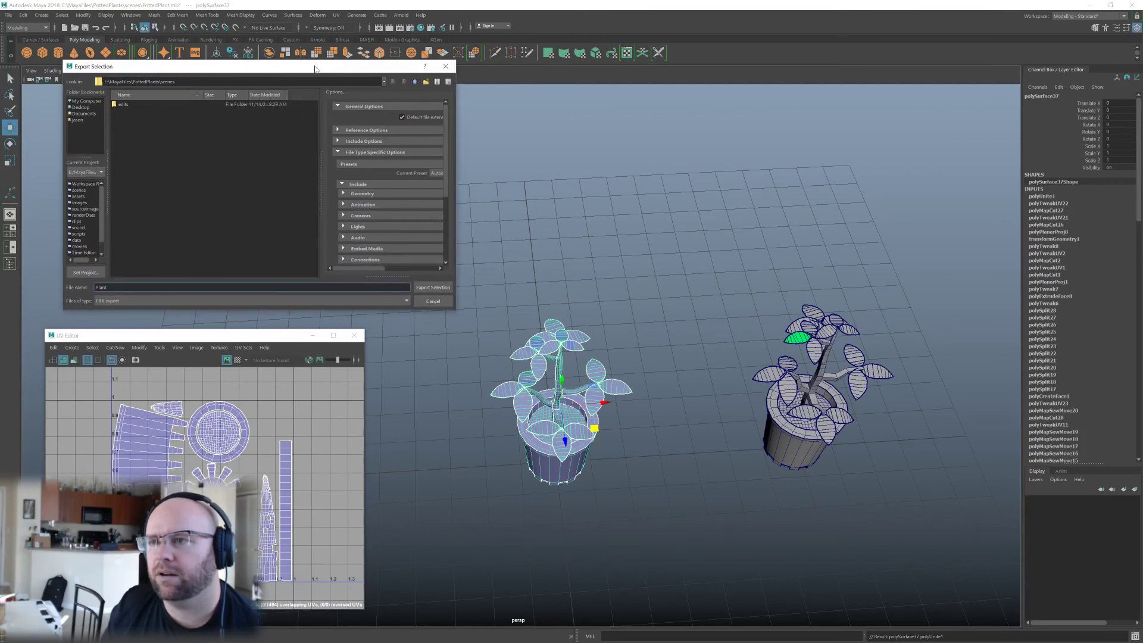
{"action": "left_click", "coordinate": [342, 152]}
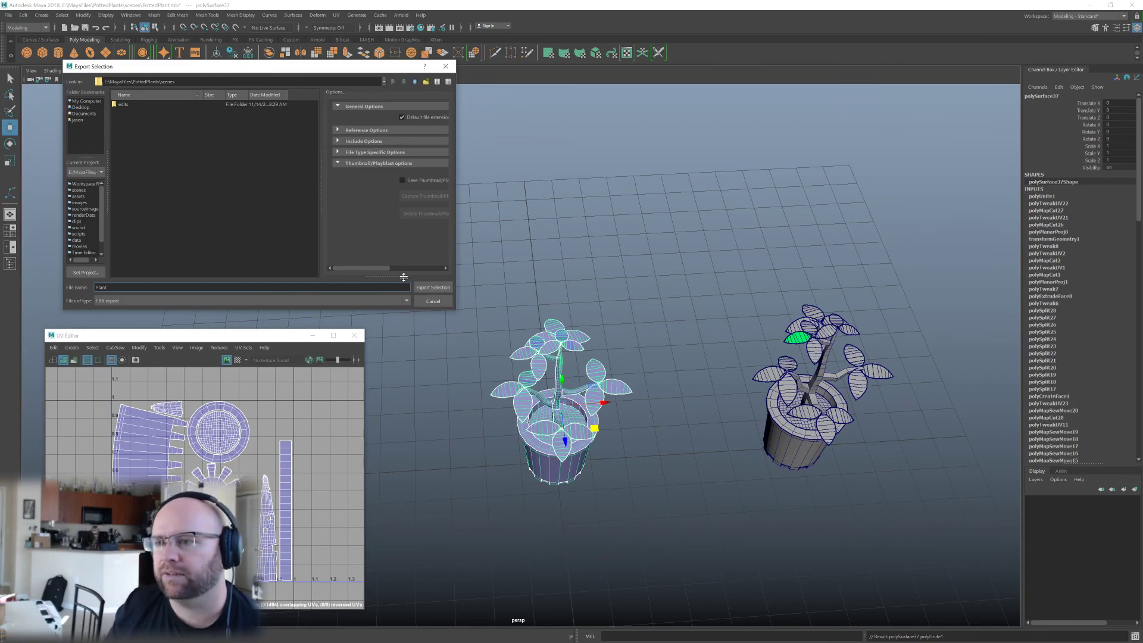
{"action": "left_click", "coordinate": [431, 287]}
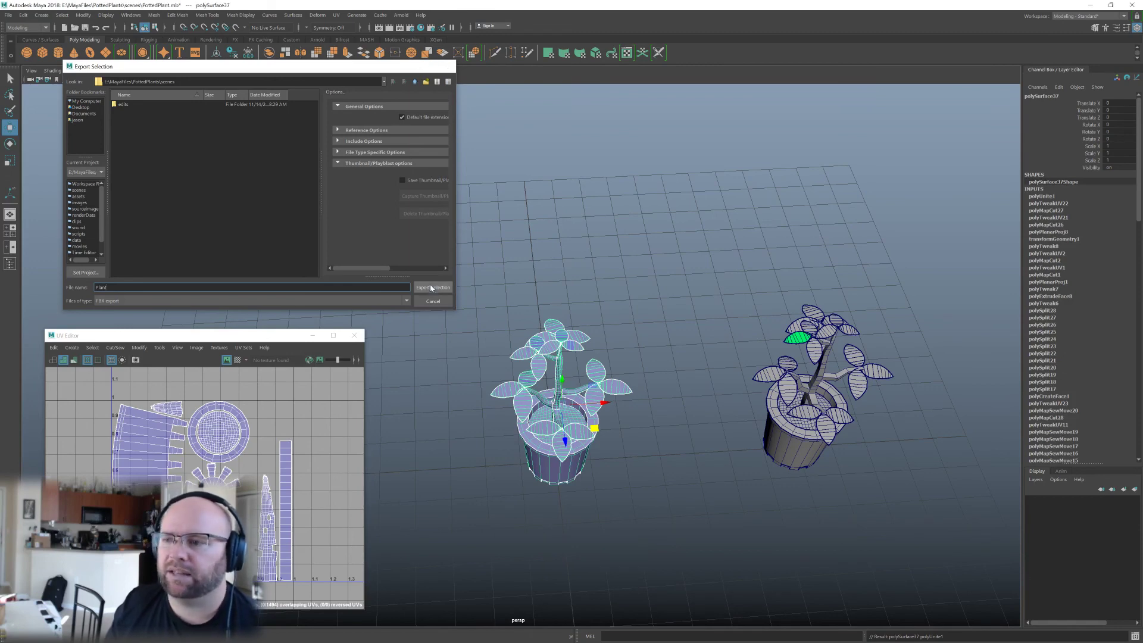
Look at OBJexport as an alternative file type for exporting the selection, and close the dialog without exporting.
{"action": "left_click", "coordinate": [12, 16]}
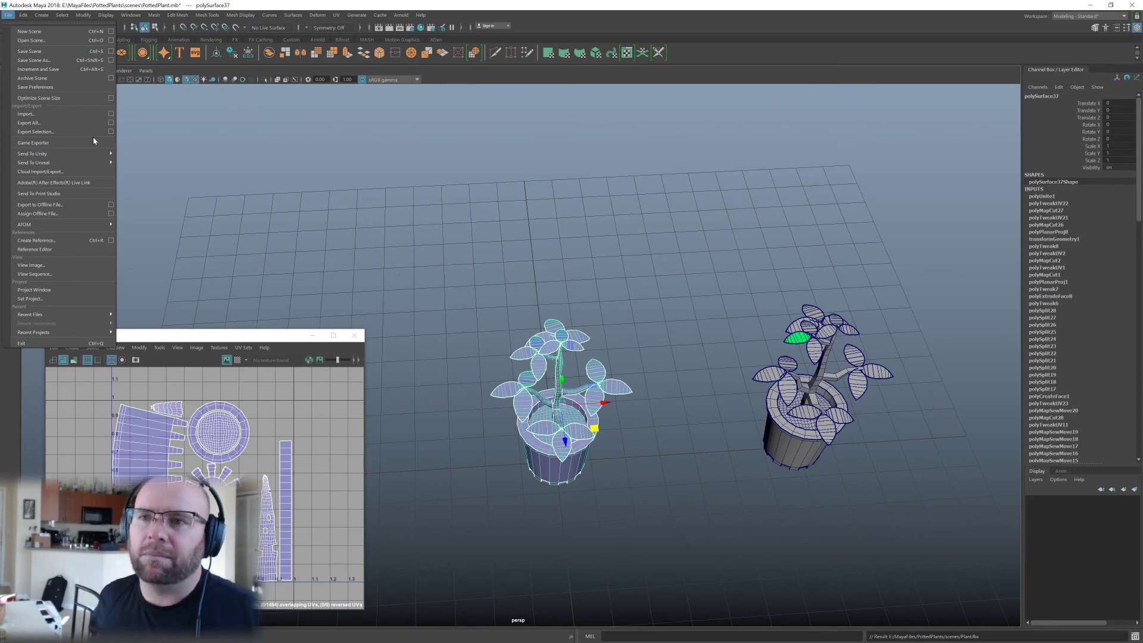
{"action": "left_click", "coordinate": [71, 132]}
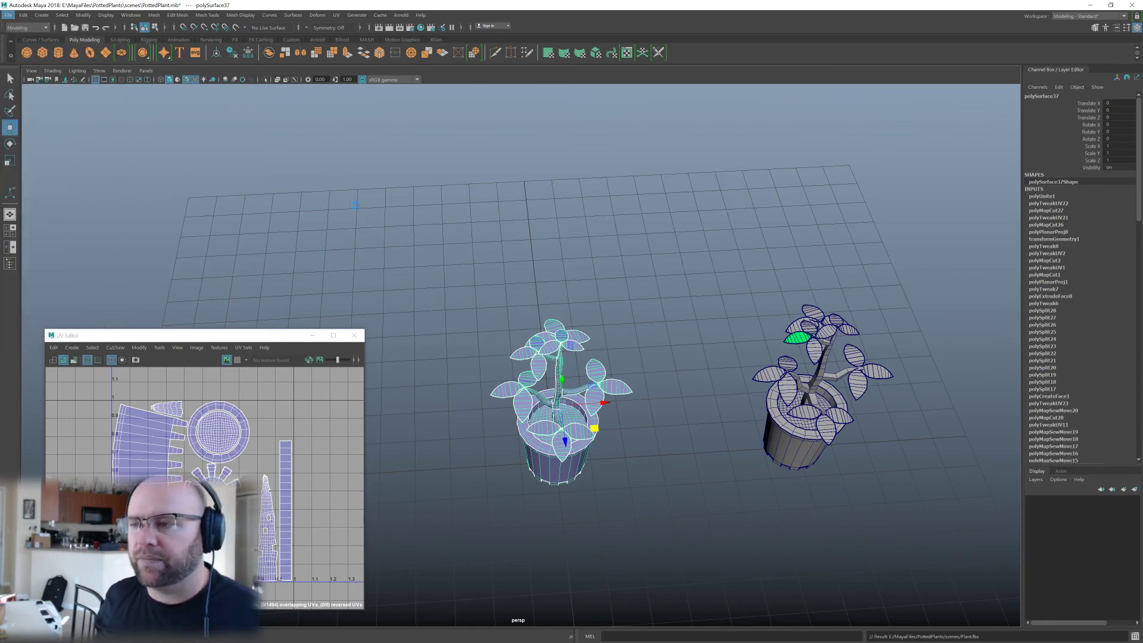
{"action": "left_click", "coordinate": [172, 300]}
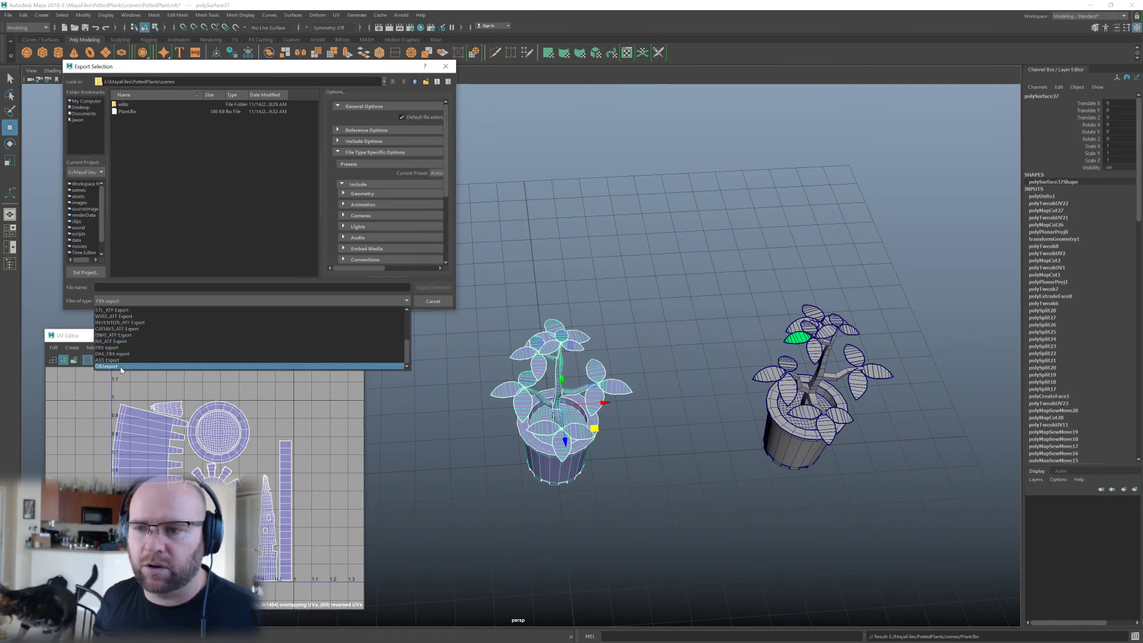
{"action": "left_click", "coordinate": [120, 366]}
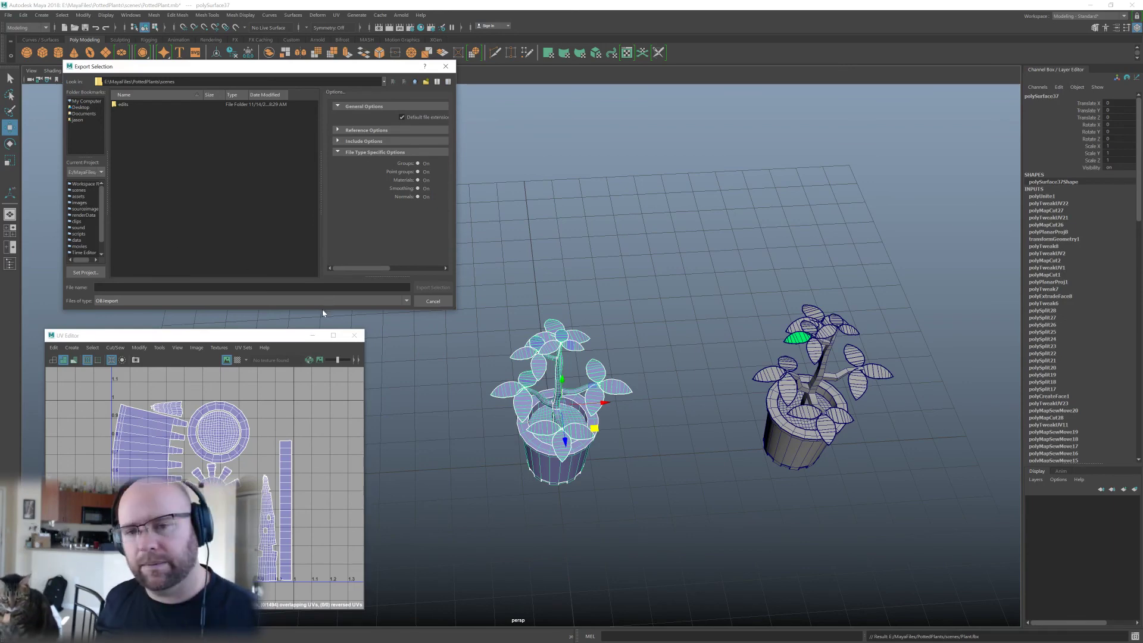
{"action": "left_click", "coordinate": [427, 297]}
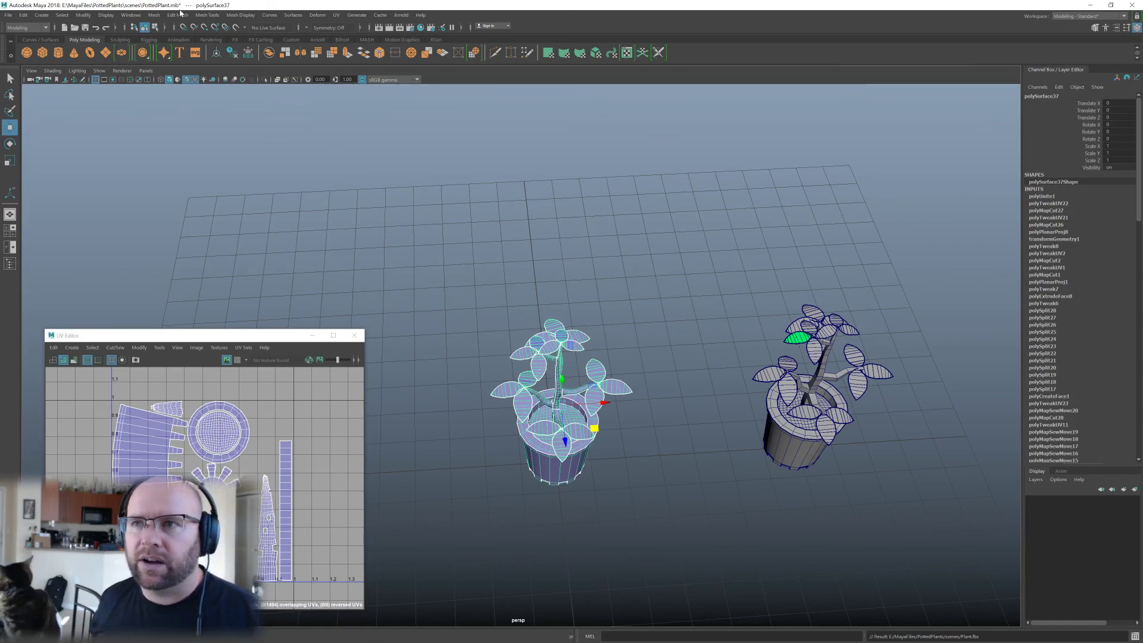
Check the export plug-ins' loaded and auto-load settings in an enlarged Plug-in Manager, and close it.
{"action": "left_click", "coordinate": [130, 14]}
{"action": "mouse_move", "coordinate": [195, 105]}
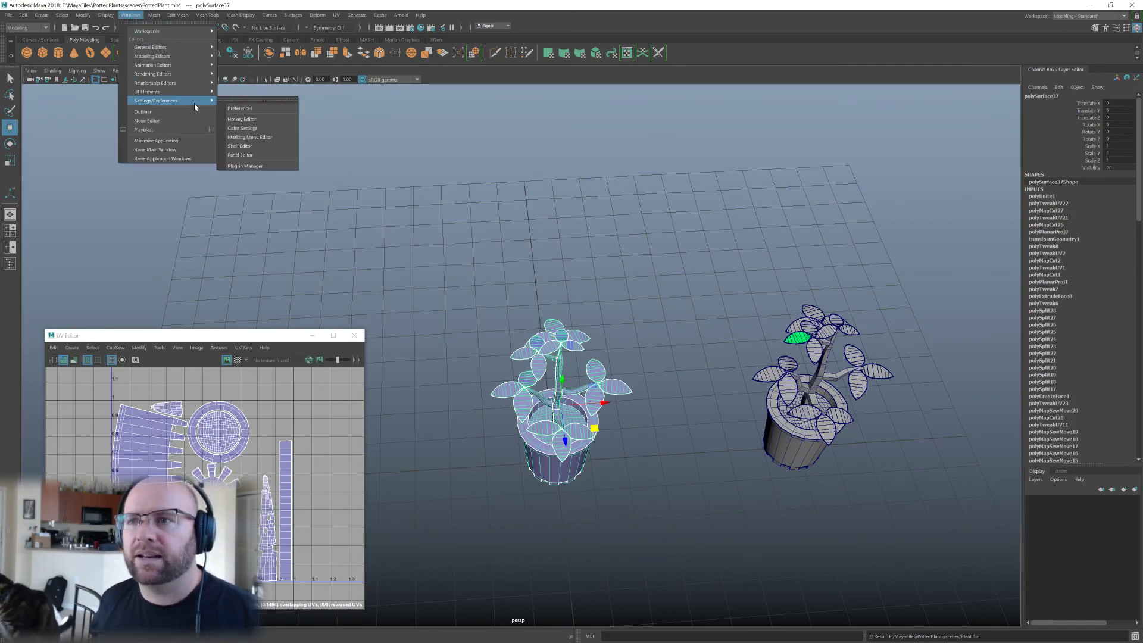
{"action": "left_click", "coordinate": [260, 166]}
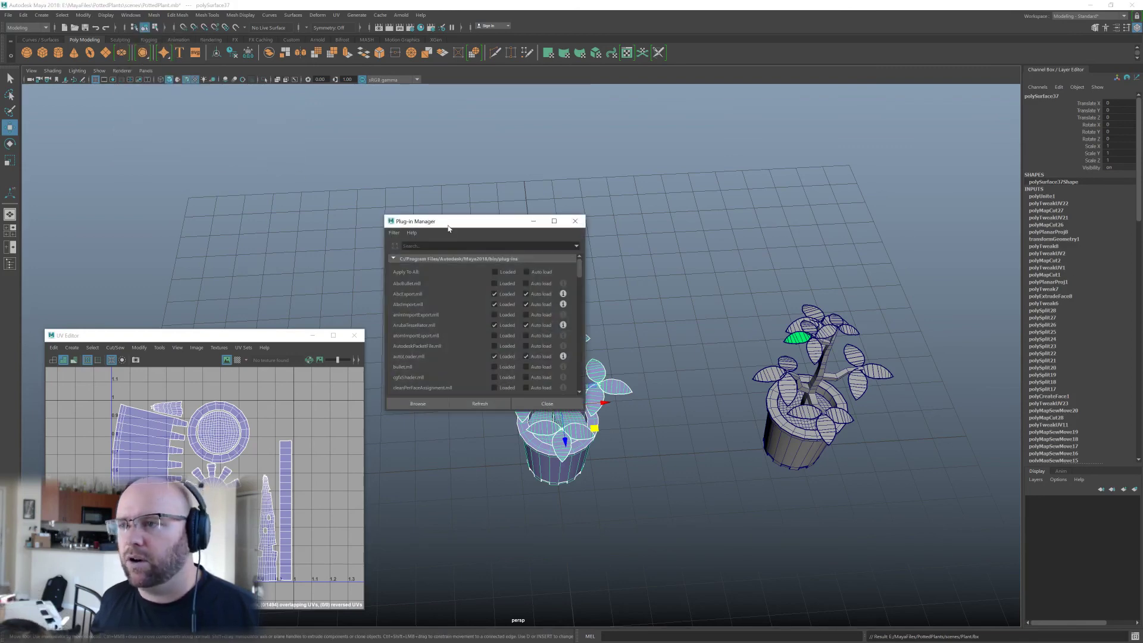
{"action": "left_click_drag", "start_coordinate": [448, 228], "coordinate": [406, 154]}
{"action": "left_click_drag", "start_coordinate": [418, 338], "coordinate": [418, 557]}
{"action": "scroll", "coordinate": [431, 408], "scroll_direction": "down", "scroll_amount": 4}
{"action": "scroll", "coordinate": [431, 409], "scroll_direction": "down", "scroll_amount": 3}
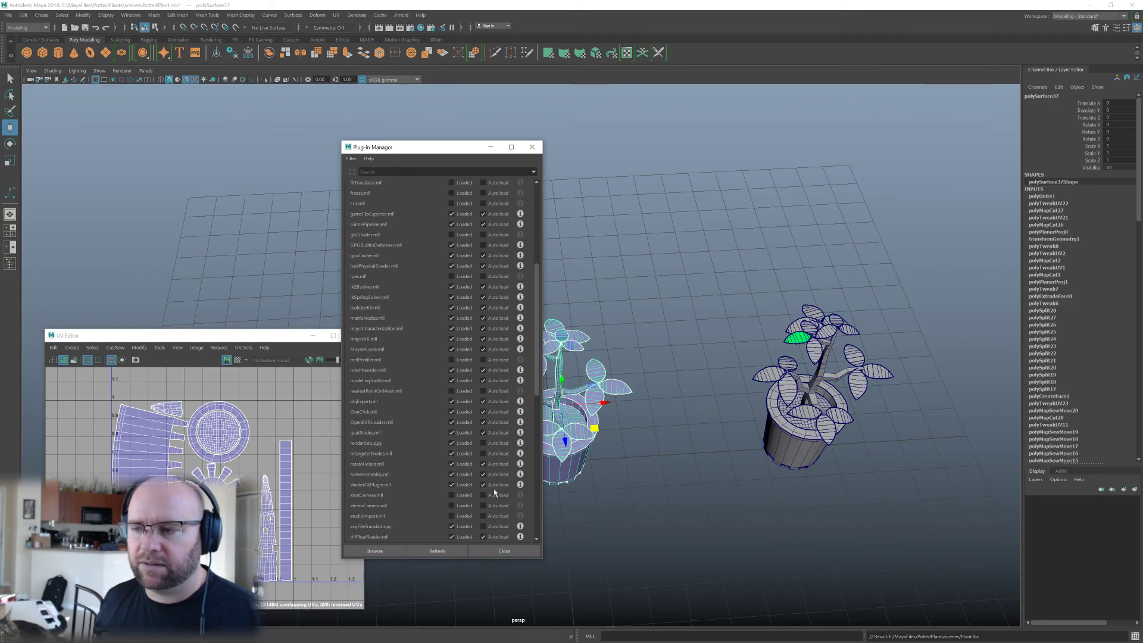
{"action": "left_click", "coordinate": [504, 551]}
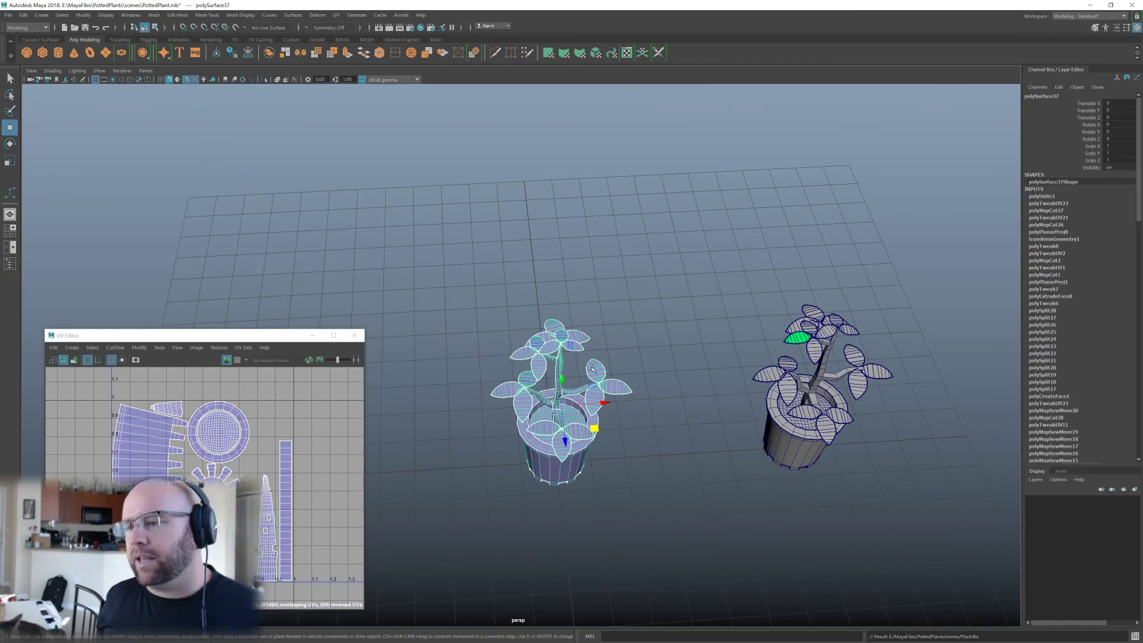
{"action": "scroll", "coordinate": [473, 297], "scroll_direction": "up", "scroll_amount": 5}
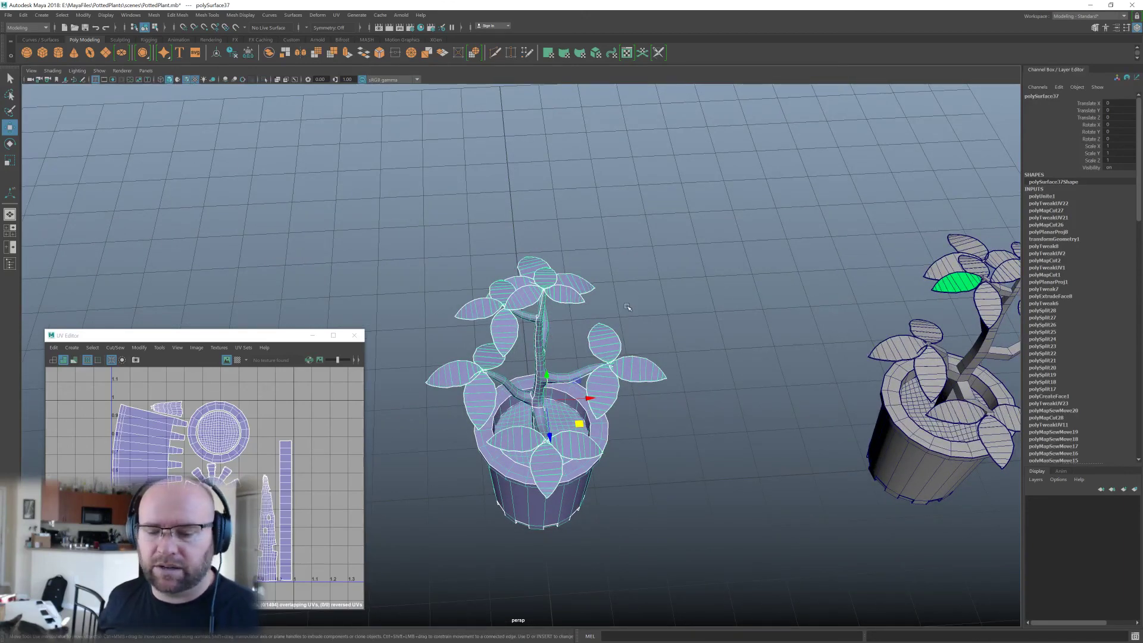
{"action": "left_click_drag", "start_coordinate": [628, 307], "coordinate": [636, 261], "text": "alt"}
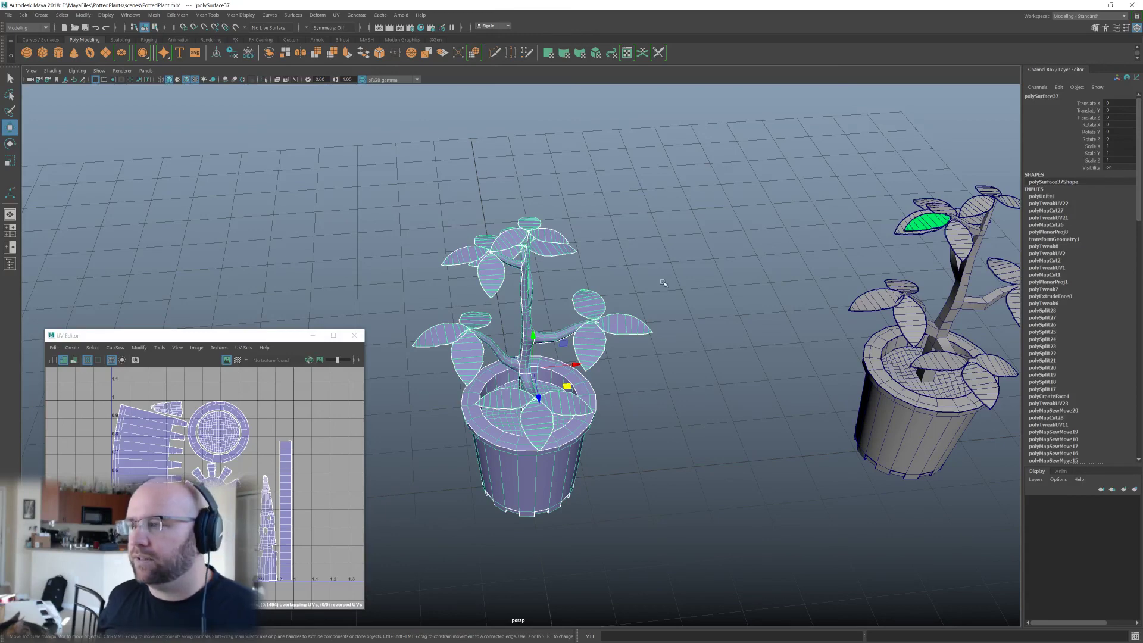
{"action": "left_click_drag", "start_coordinate": [664, 283], "coordinate": [653, 268], "text": "alt"}
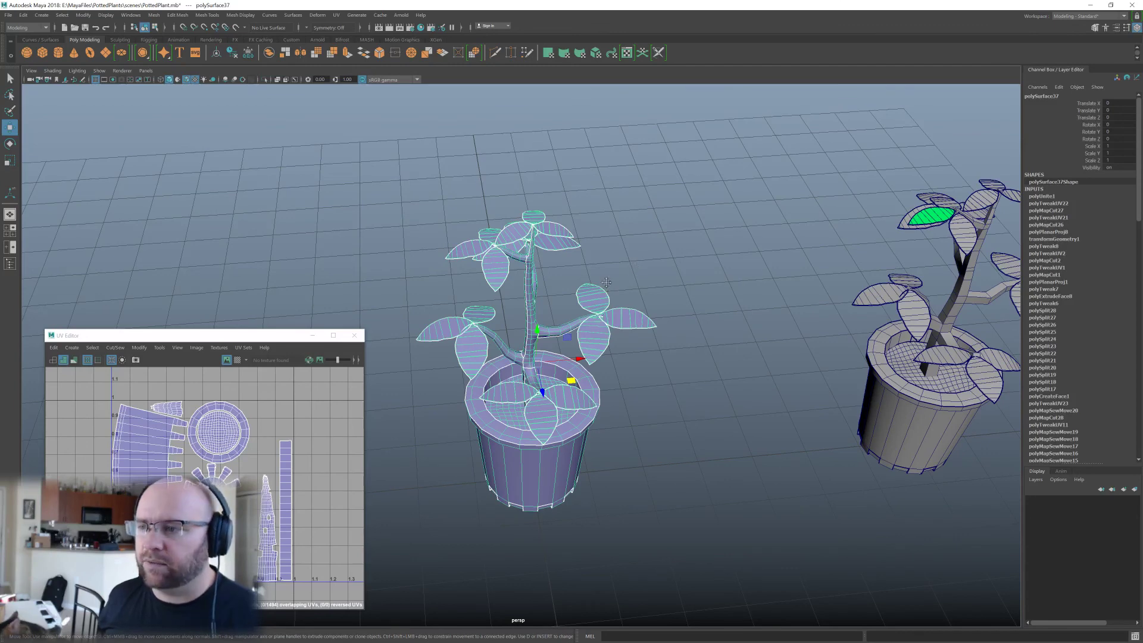
{"action": "left_click_drag", "start_coordinate": [606, 288], "coordinate": [560, 302], "text": "alt"}
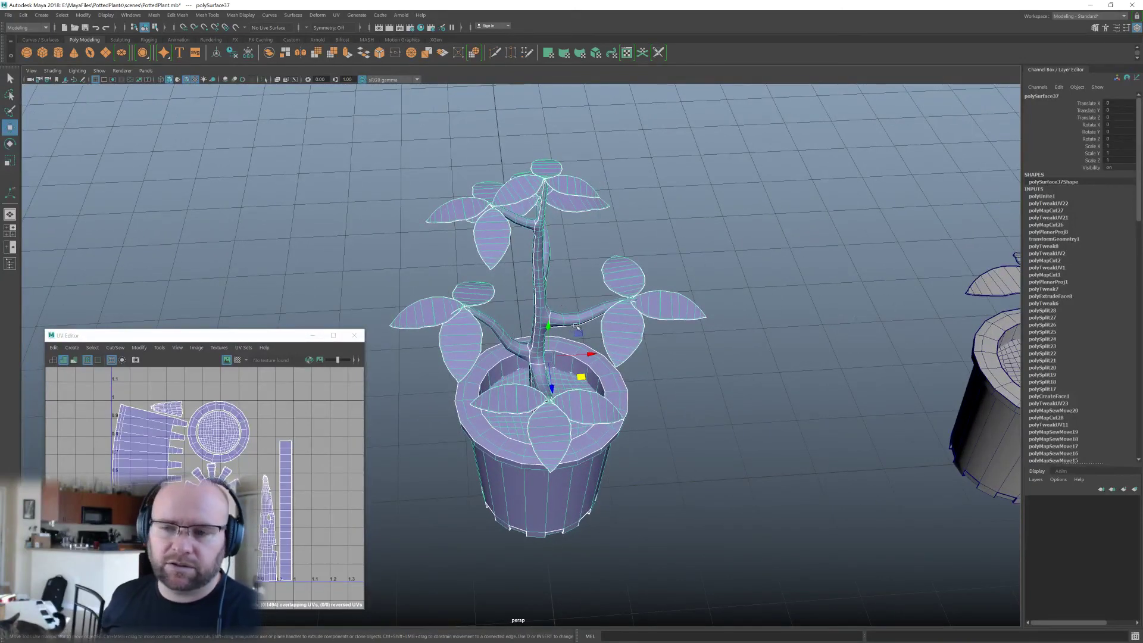